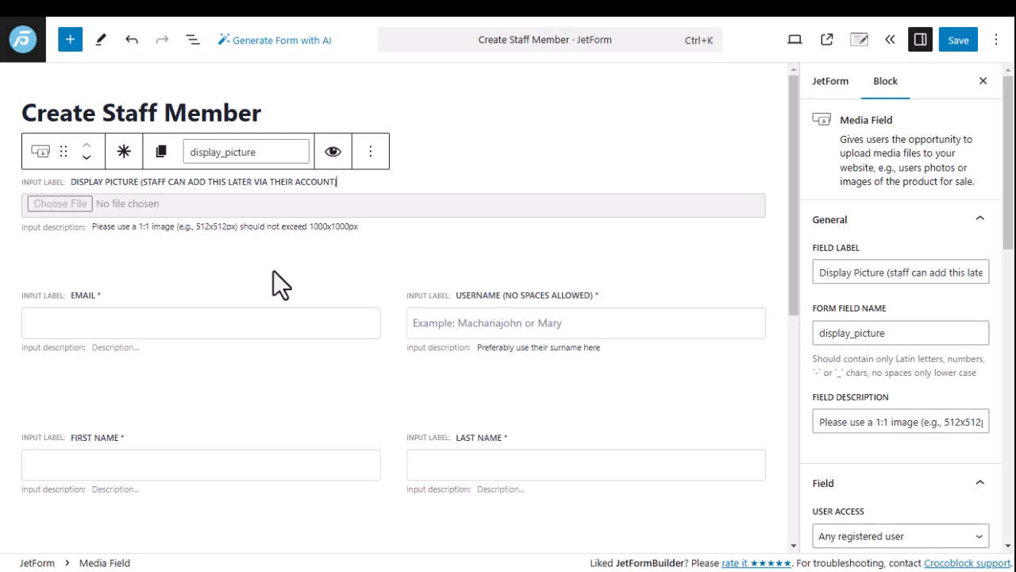
Search the block library for 'fiel', then clear the search to list all Jet Form Fields.
left_click(71, 40)
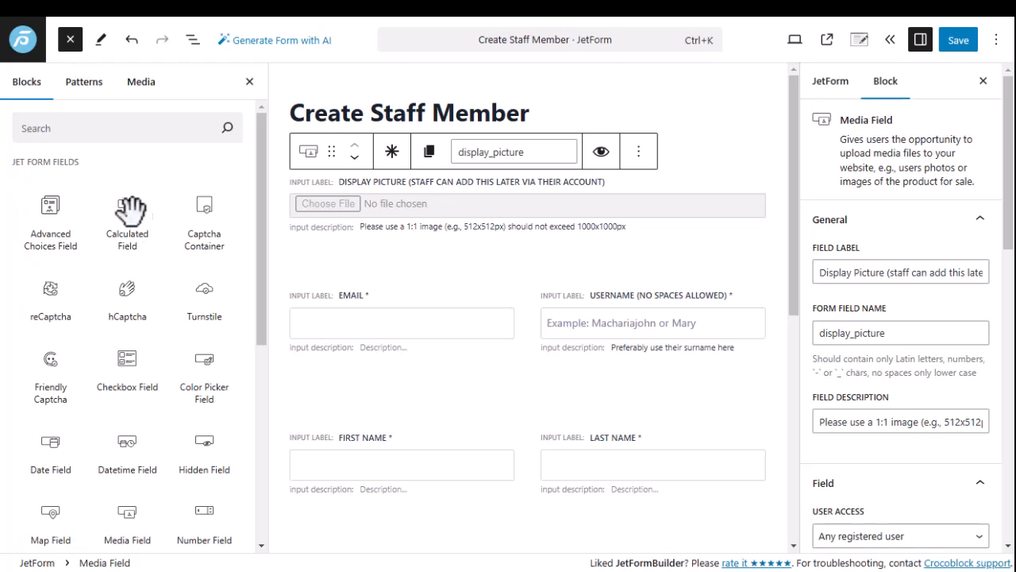
left_click(81, 130)
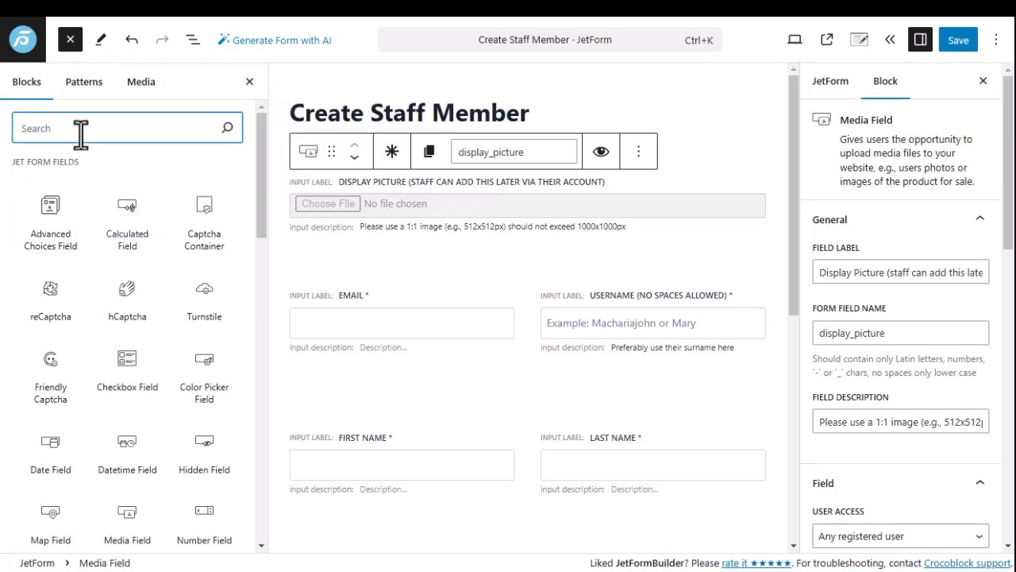
type("fiel")
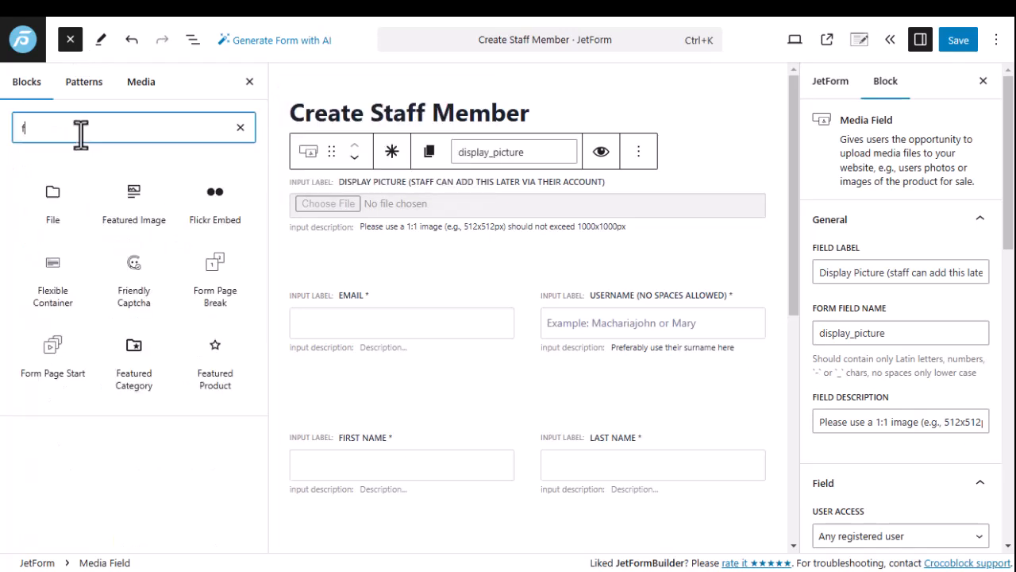
key("BackSpace")
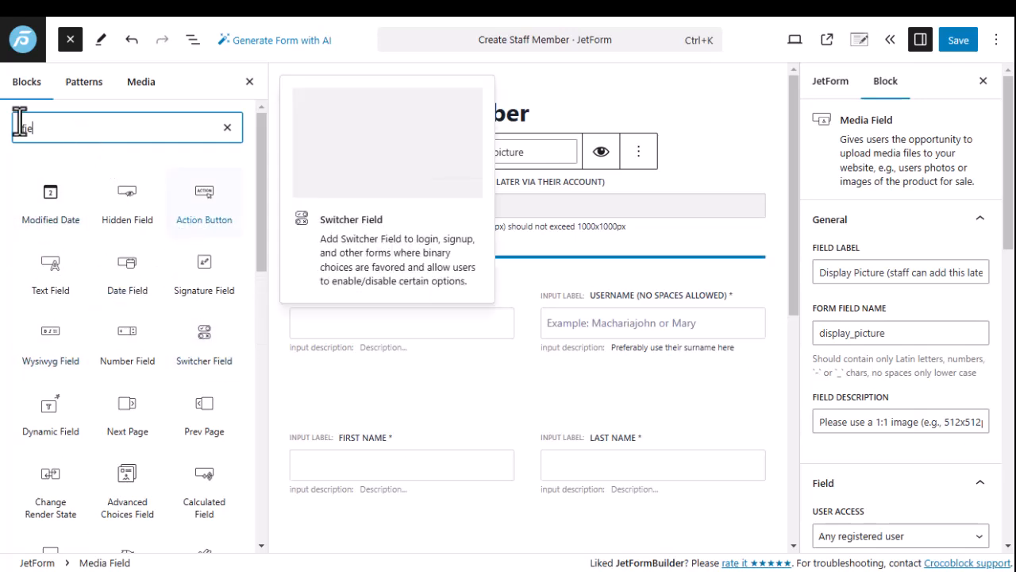
left_click(227, 128)
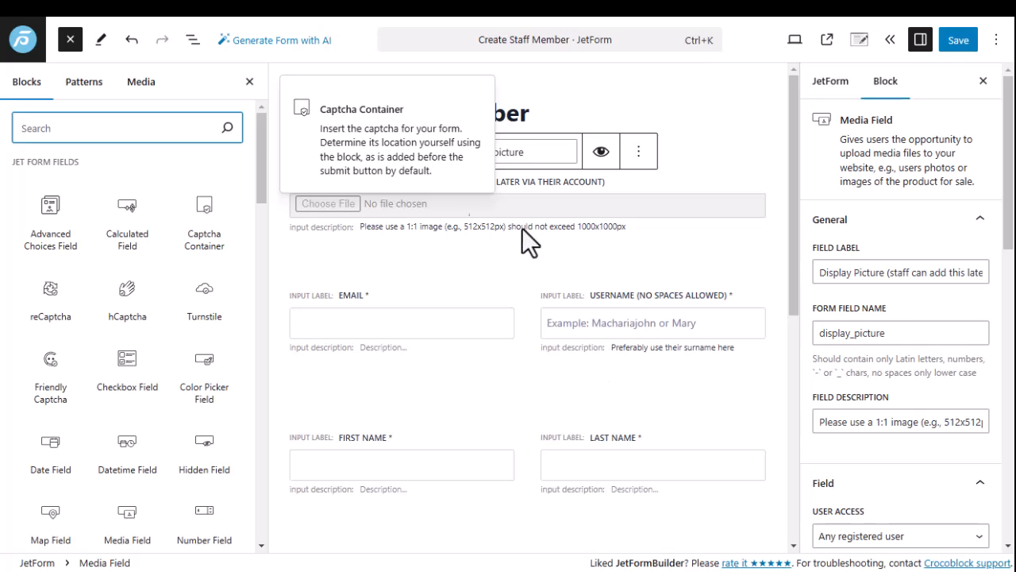
left_click(608, 180)
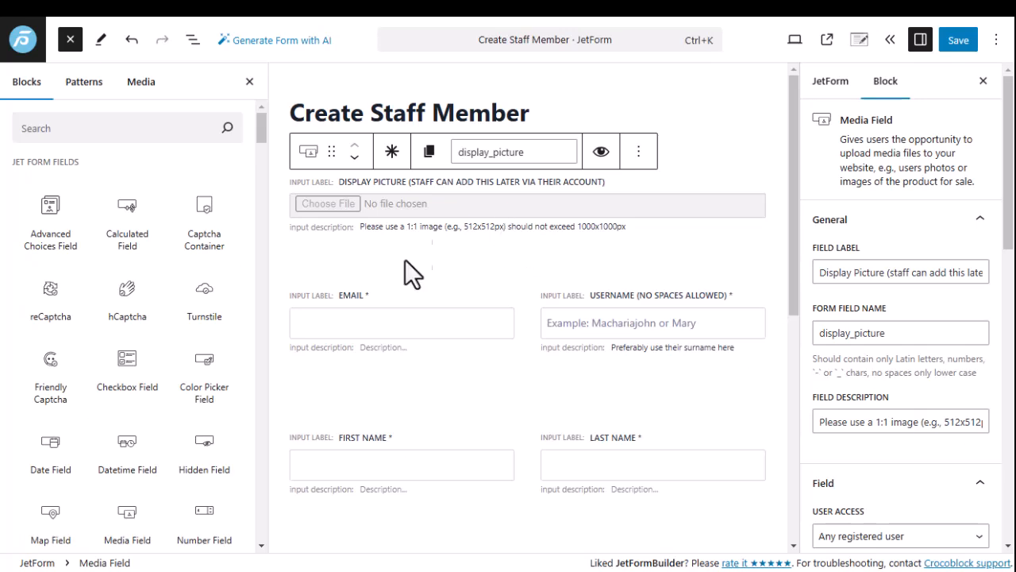
scroll(843, 286, "down", 3)
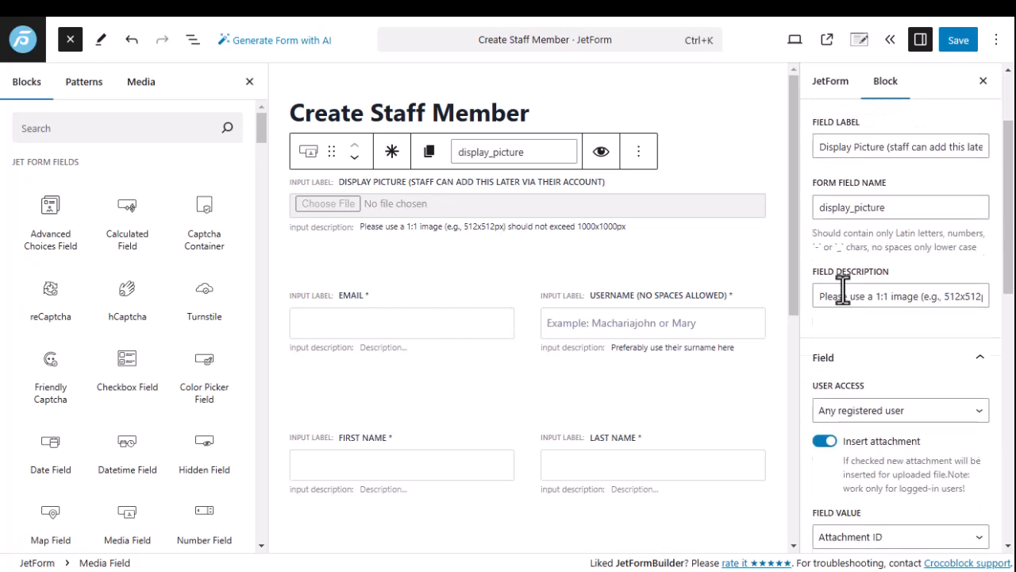
scroll(843, 280, "down", 3)
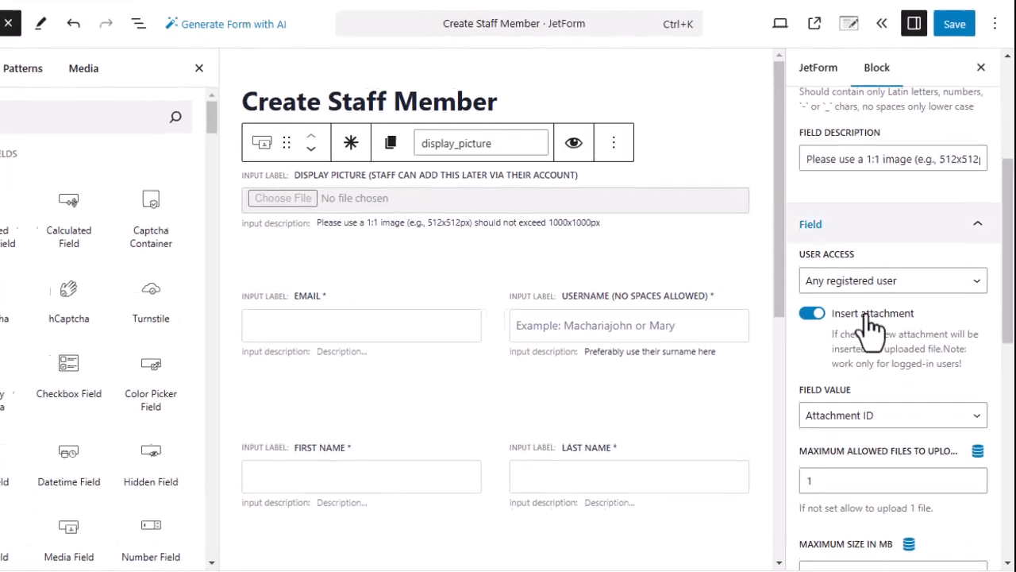
scroll(869, 310, "down", 3)
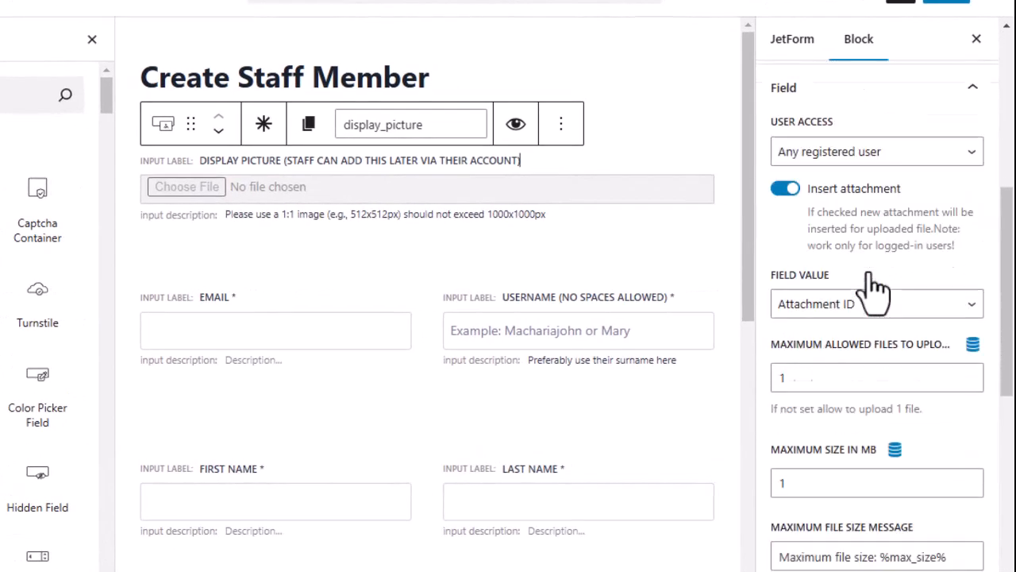
scroll(869, 280, "up", 3)
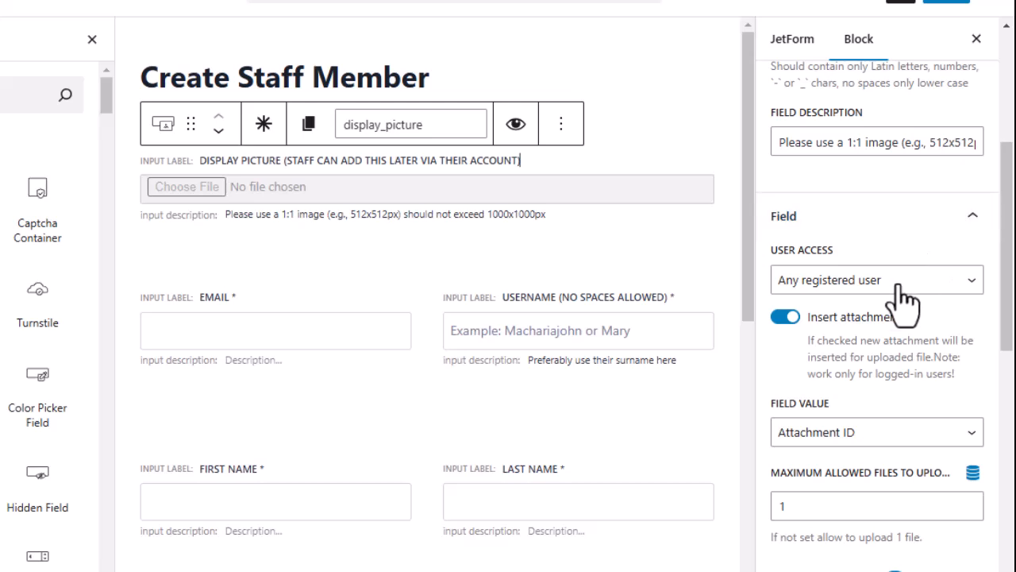
left_click(906, 286)
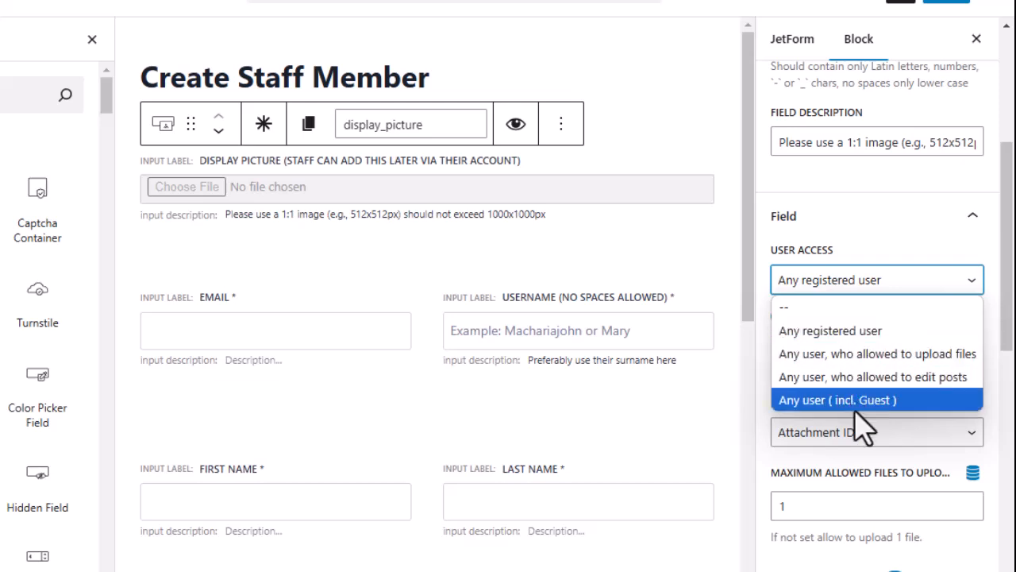
left_click(857, 340)
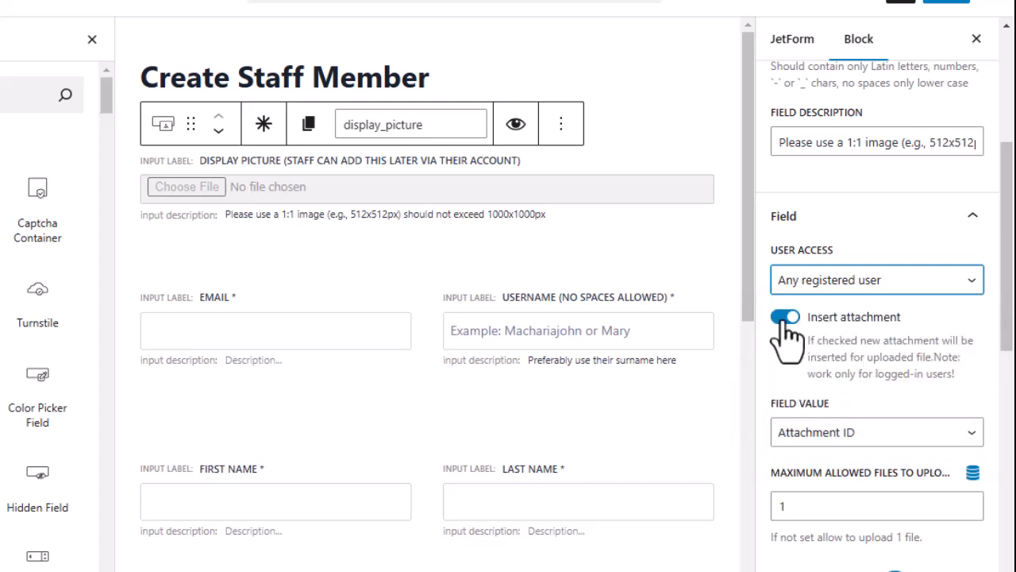
left_click(782, 318)
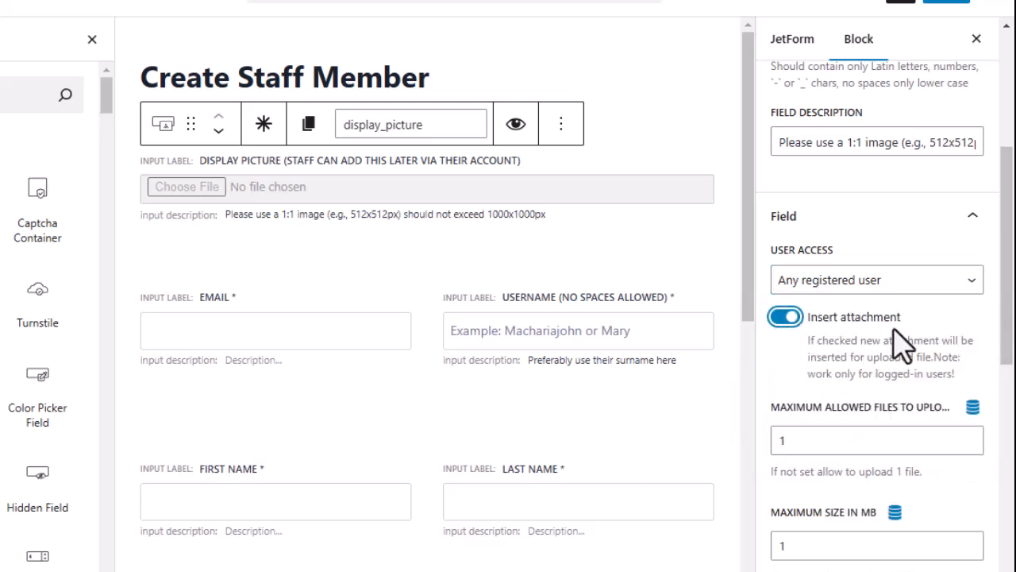
left_click(791, 321)
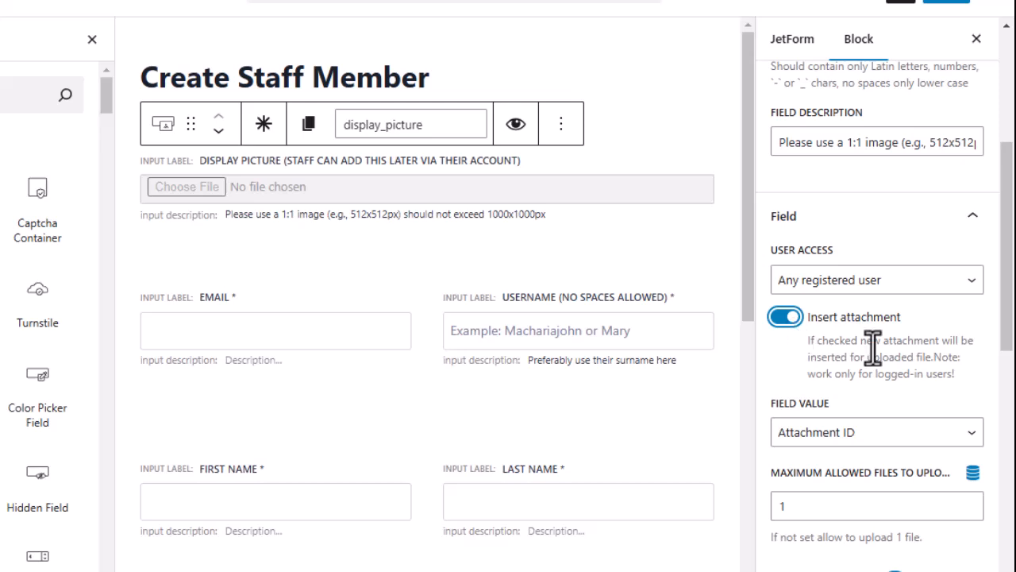
scroll(859, 337, "down", 2)
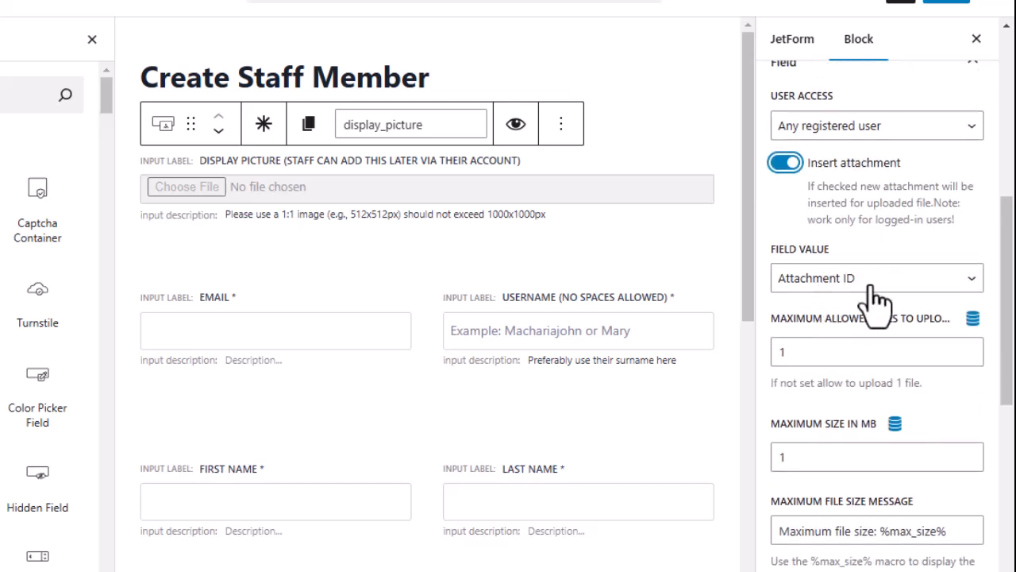
left_click(887, 279)
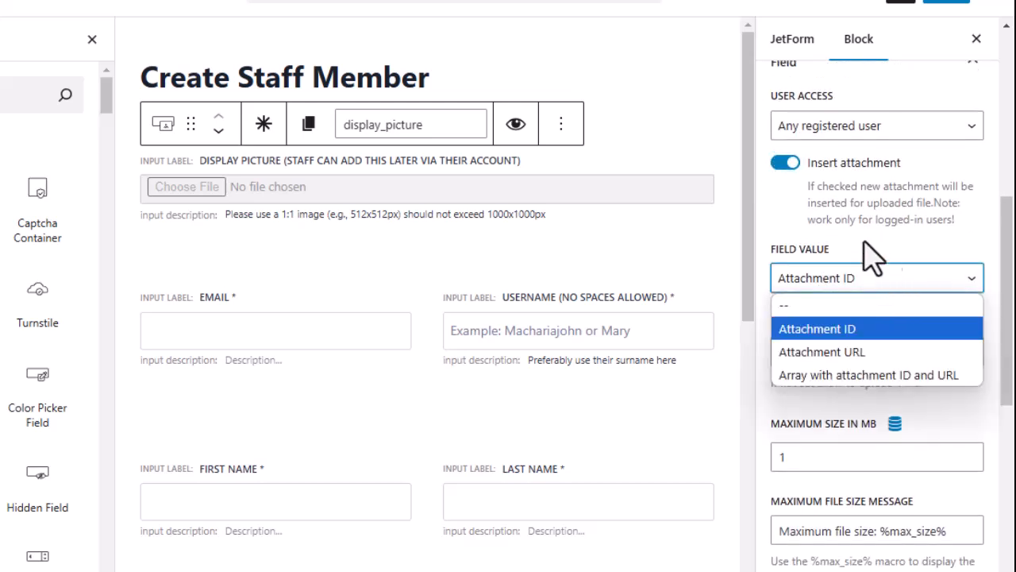
left_click(844, 332)
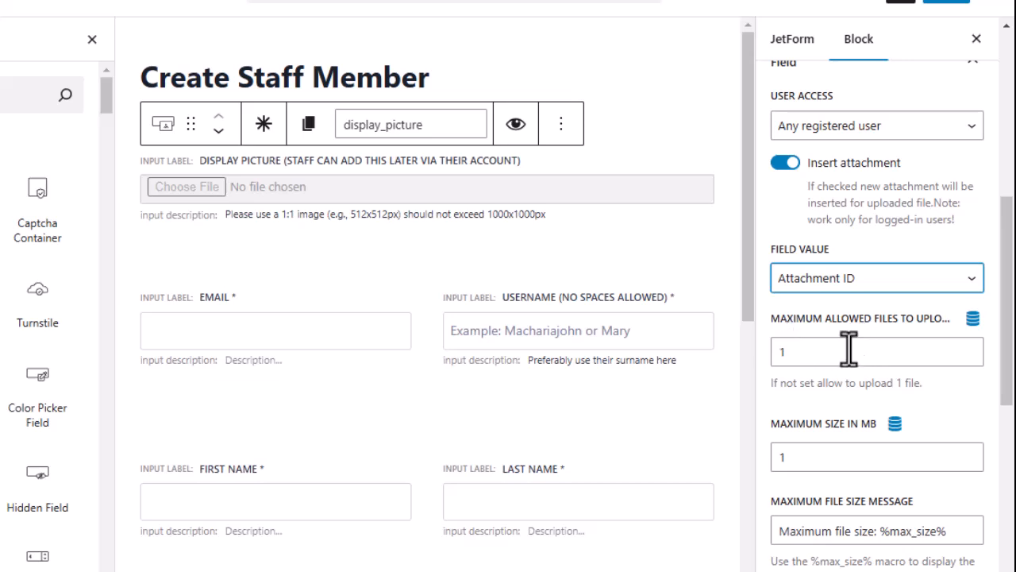
left_click(807, 352)
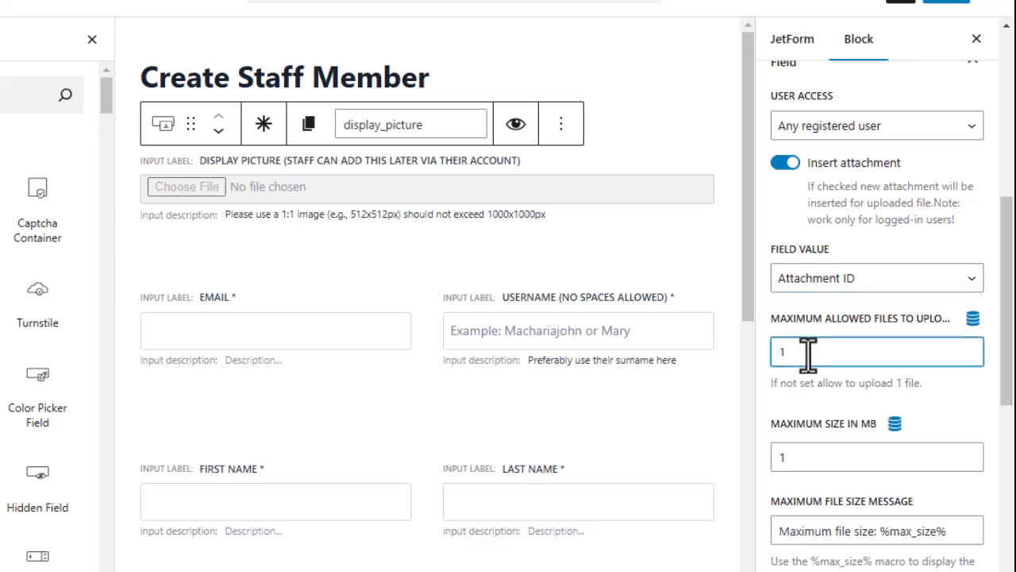
scroll(808, 352, "down", 2)
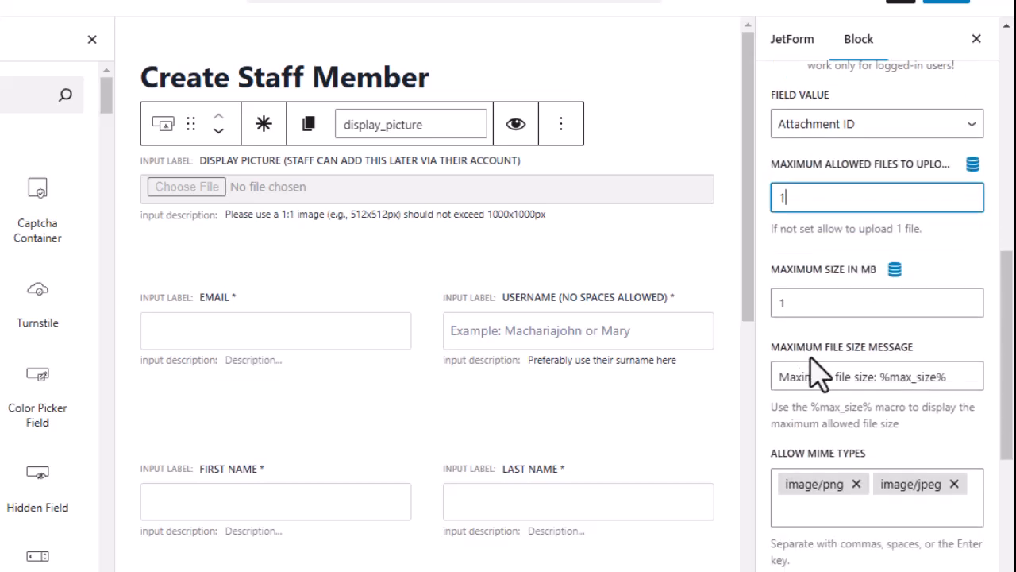
left_click(803, 303)
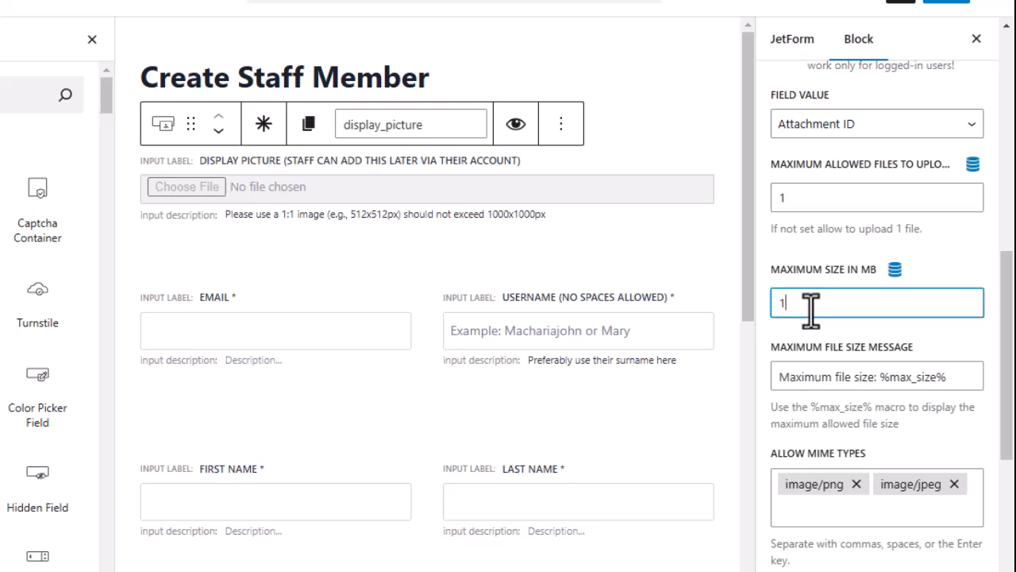
scroll(811, 309, "down", 2)
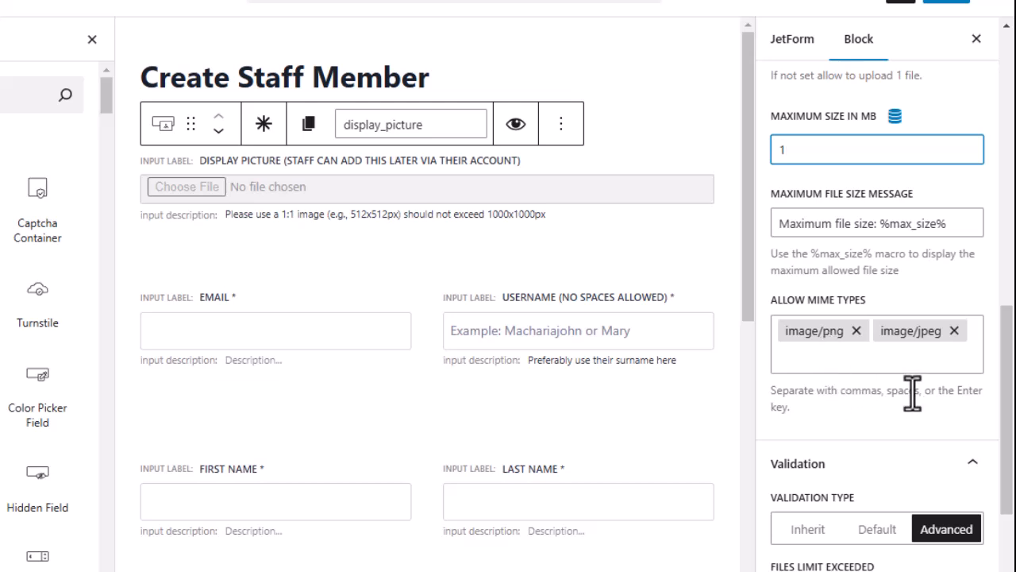
scroll(812, 393, "down", 3)
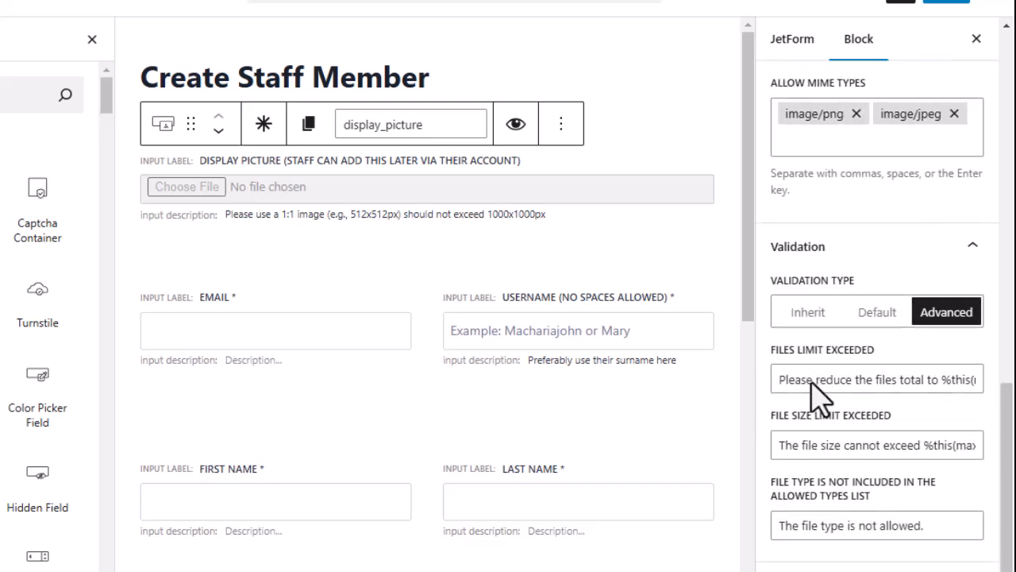
scroll(800, 385, "up", 3)
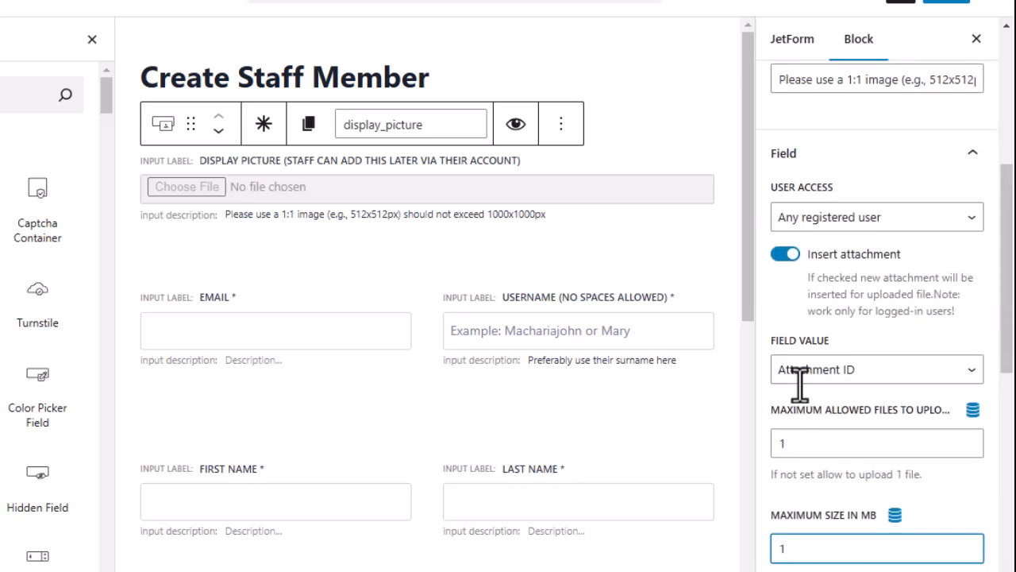
scroll(814, 378, "up", 4)
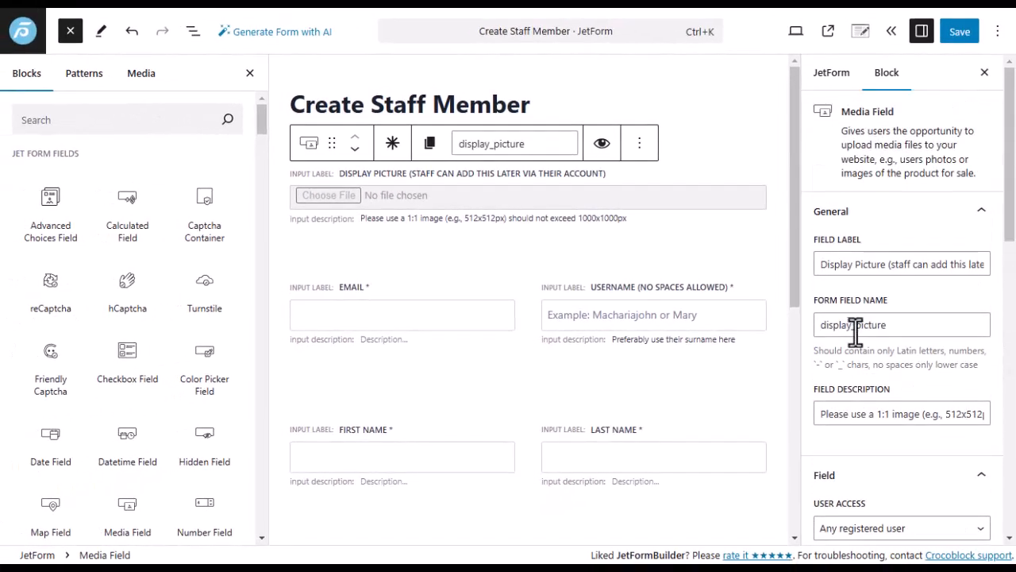
scroll(822, 358, "down", 3)
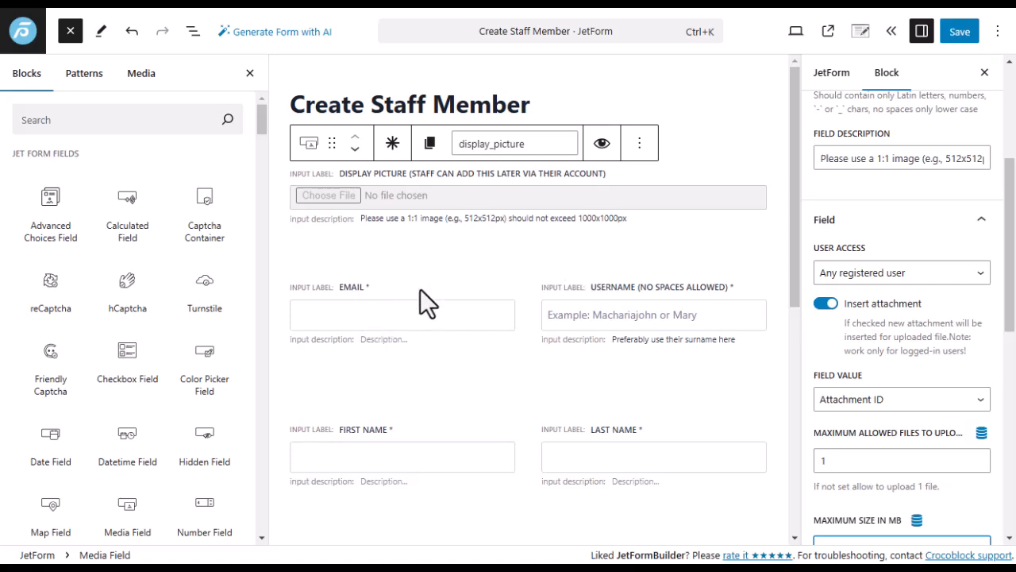
left_click(419, 289)
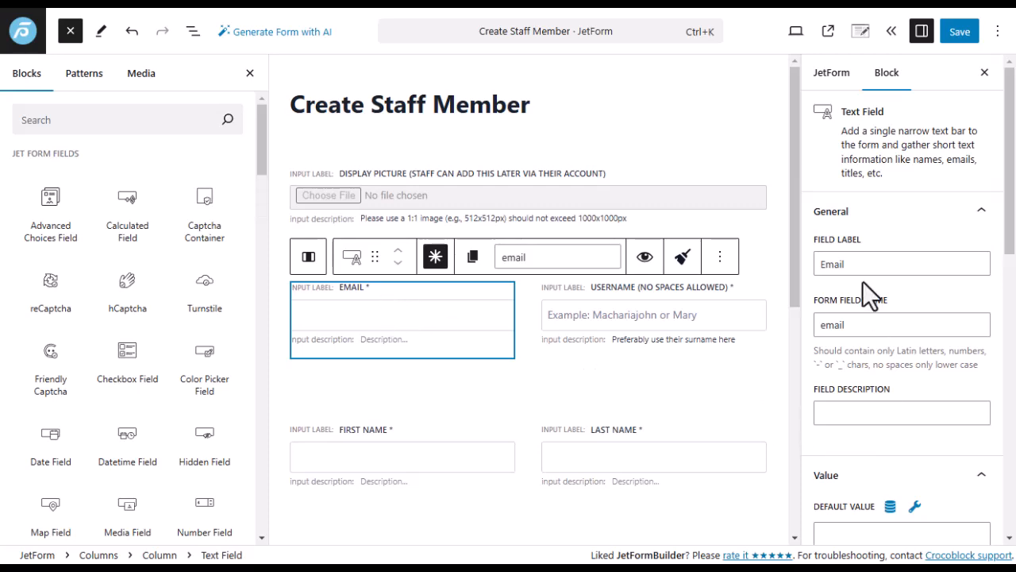
scroll(867, 294, "down", 5)
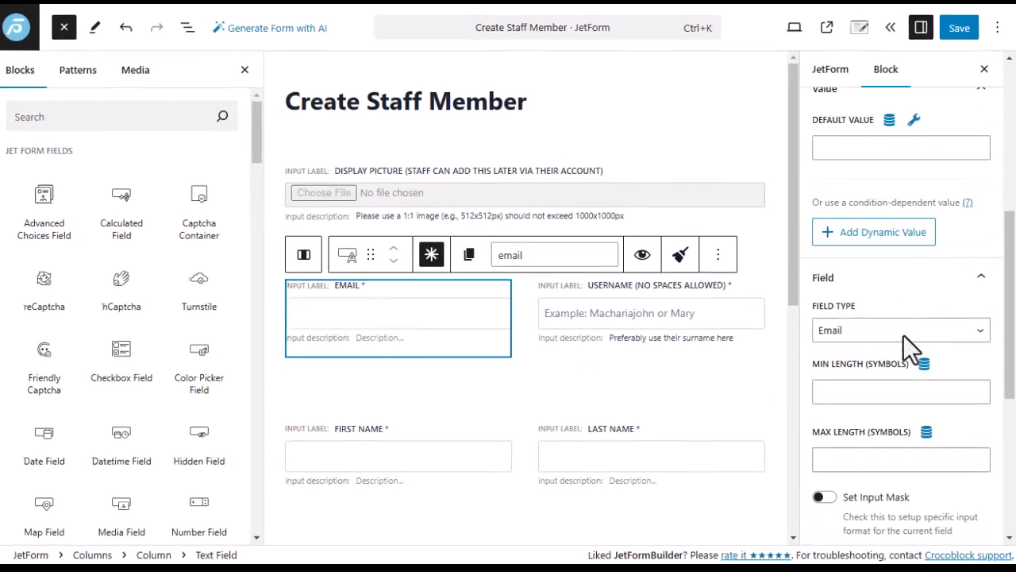
left_click(865, 331)
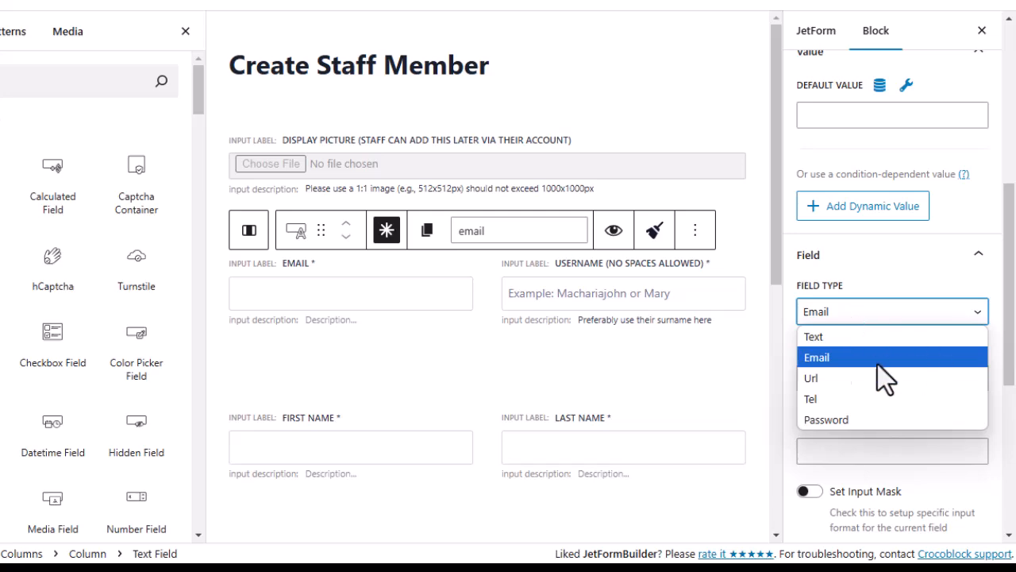
left_click(825, 357)
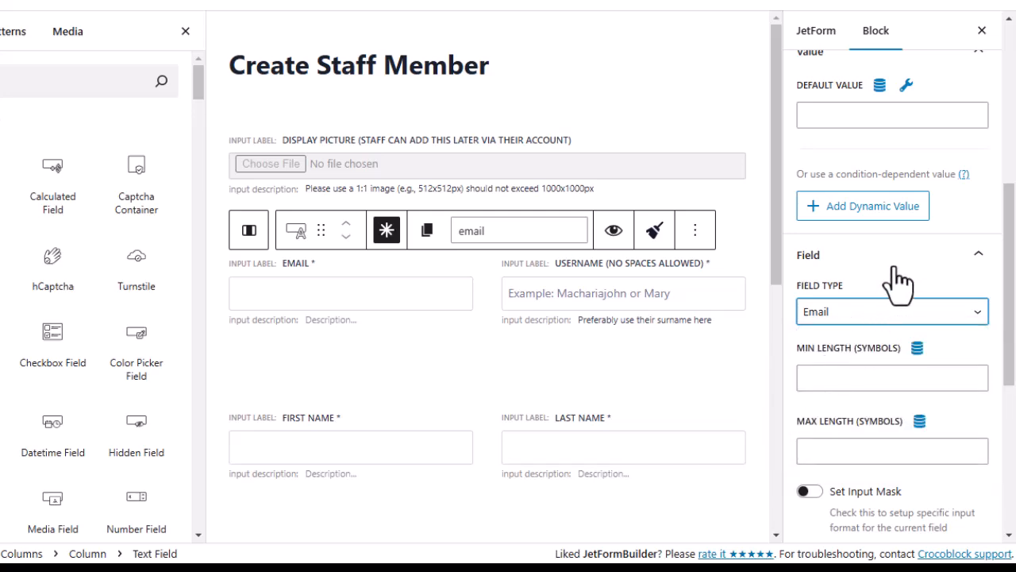
scroll(830, 301, "down", 3)
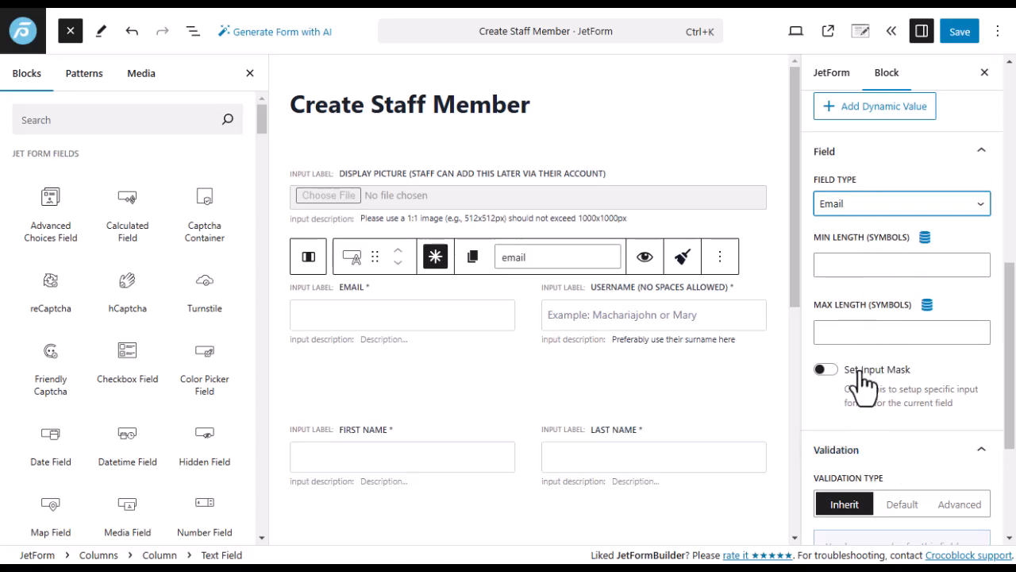
scroll(862, 381, "down", 3)
scroll(862, 398, "up", 10)
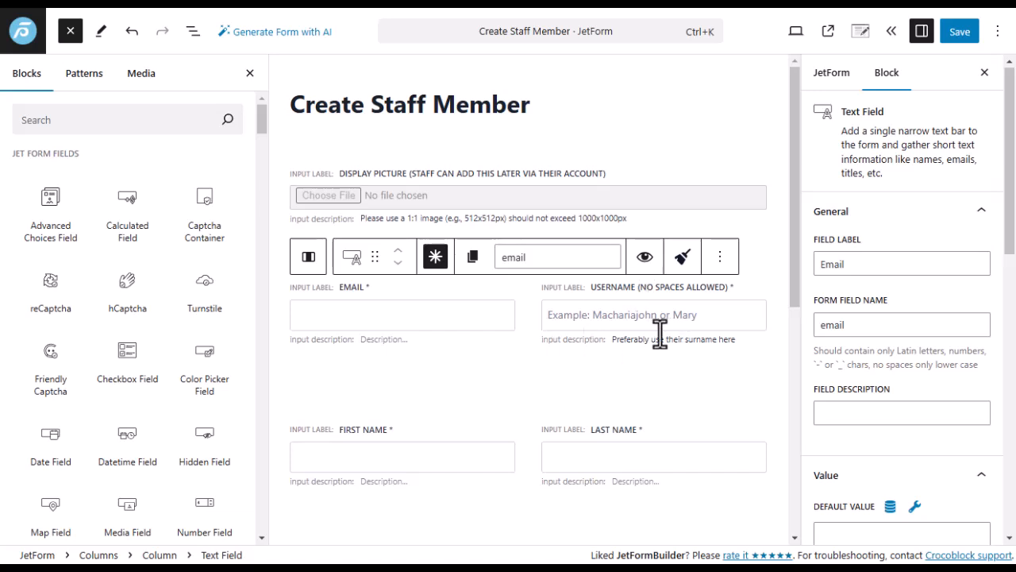
left_click(644, 286)
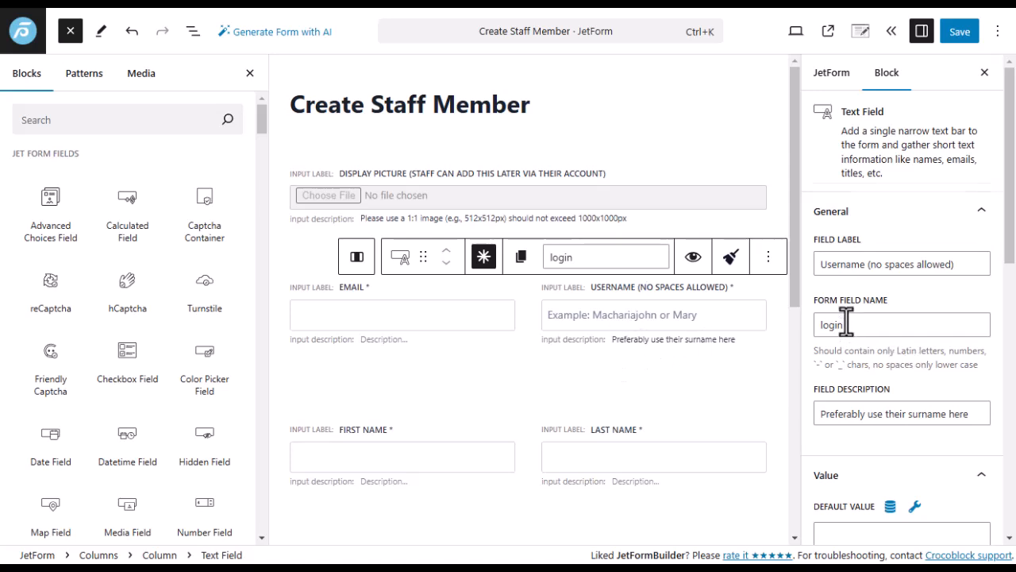
scroll(849, 325, "down", 5)
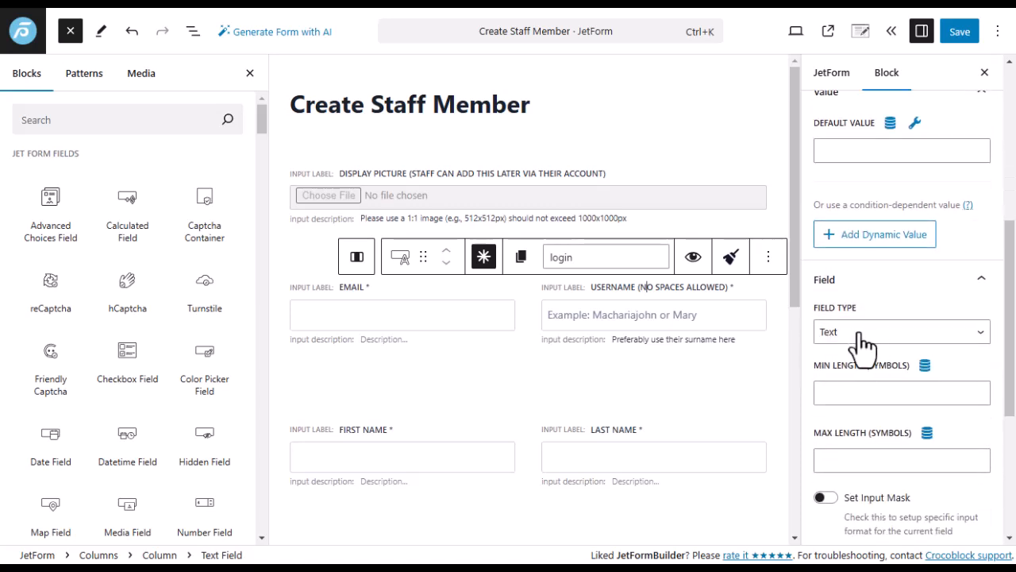
scroll(527, 354, "down", 3)
scroll(404, 311, "down", 1)
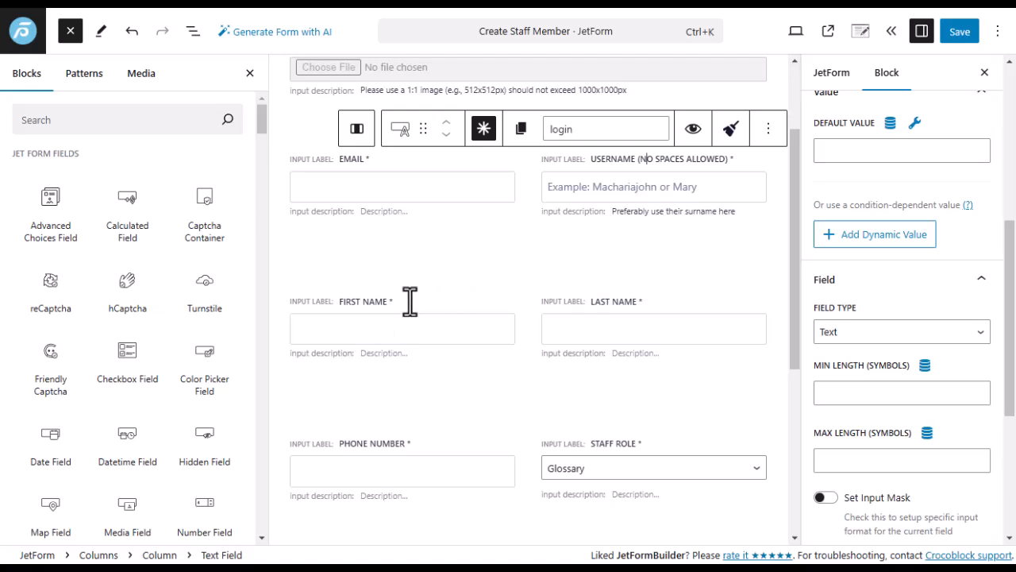
Inspect the First Name and Last Name field settings.
left_click(408, 316)
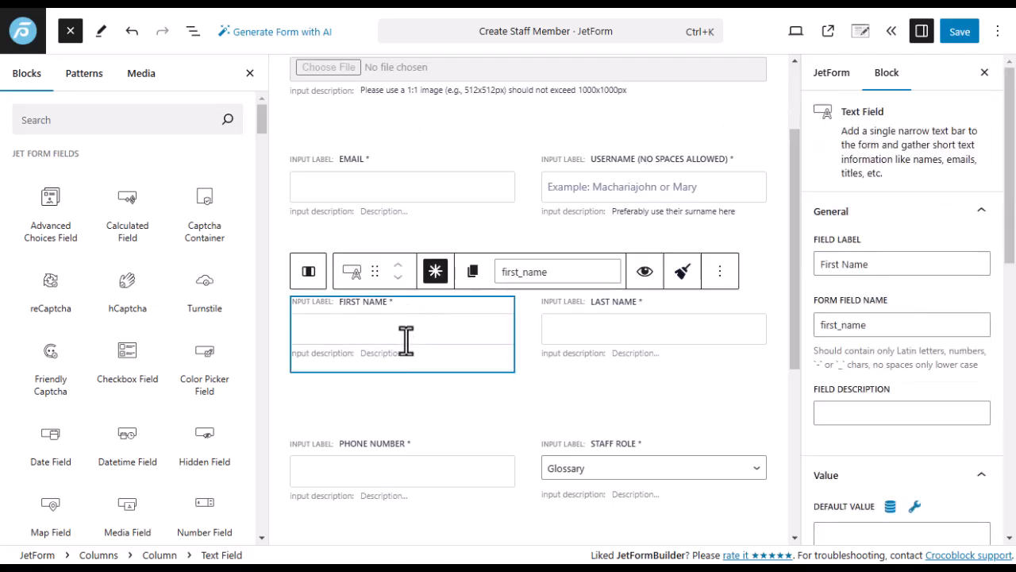
left_click(667, 305)
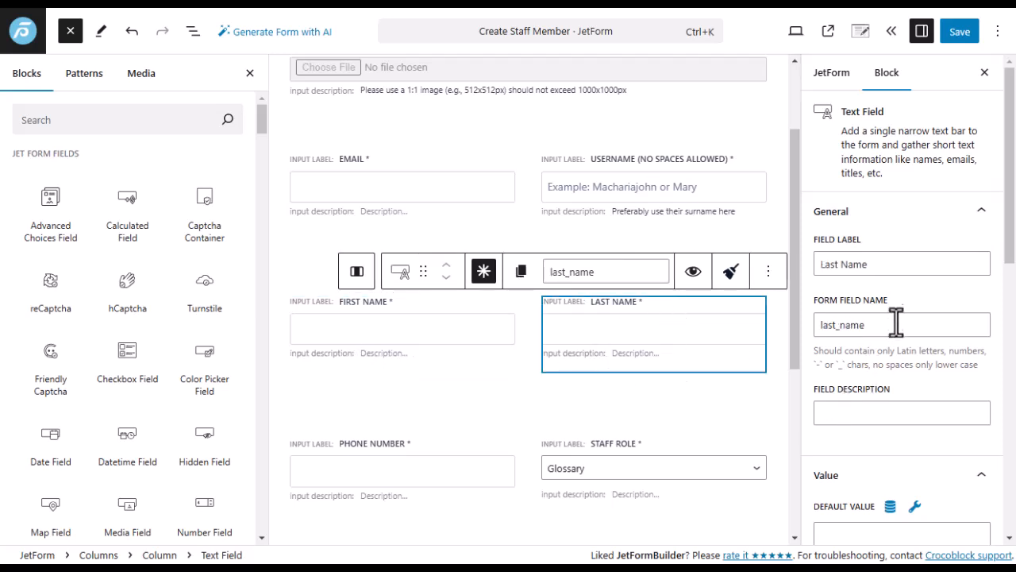
scroll(895, 320, "down", 3)
left_click_drag(876, 197, 799, 190)
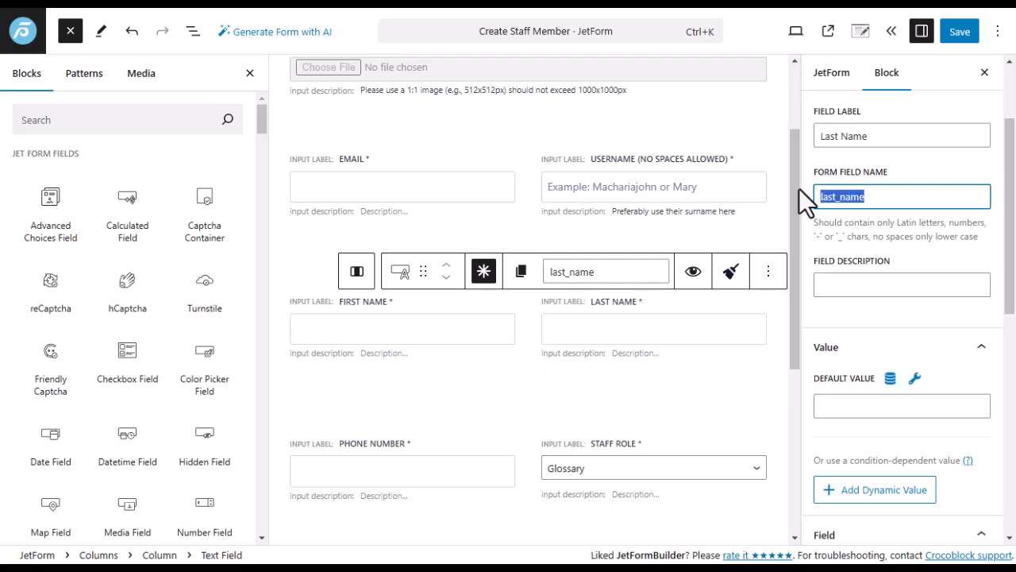
left_click(872, 198)
scroll(854, 296, "down", 3)
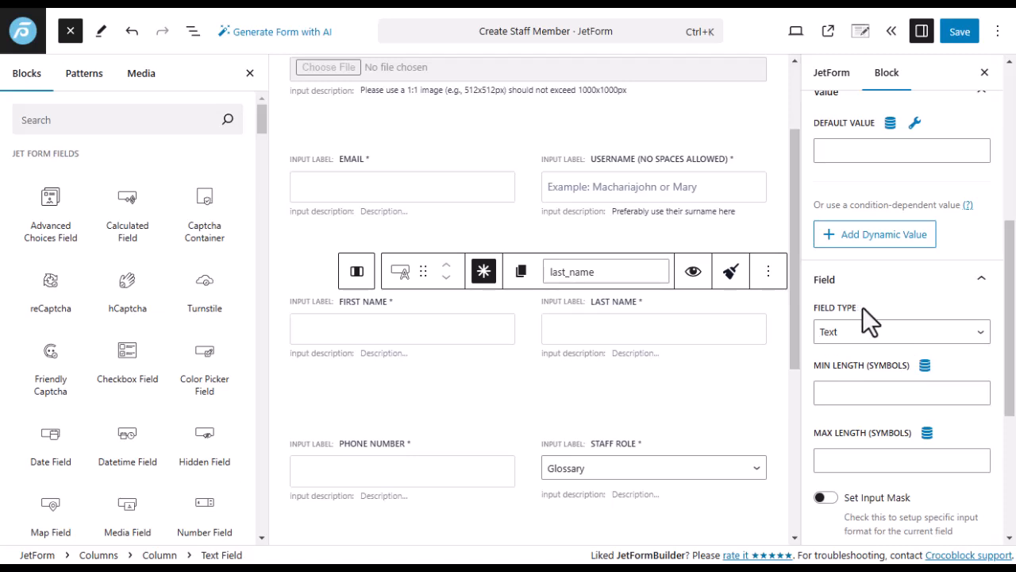
scroll(563, 344, "down", 3)
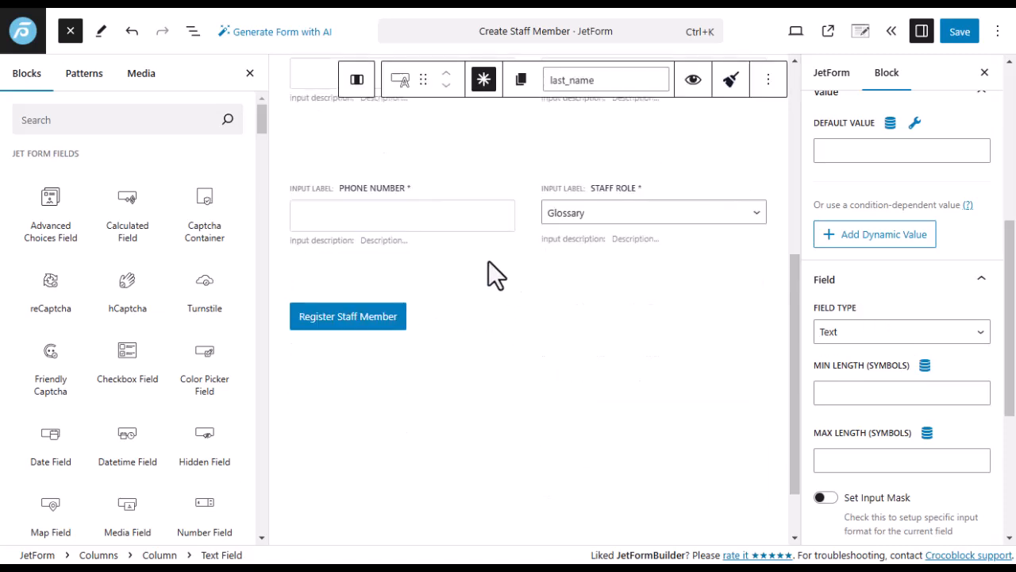
scroll(463, 238, "up", 2)
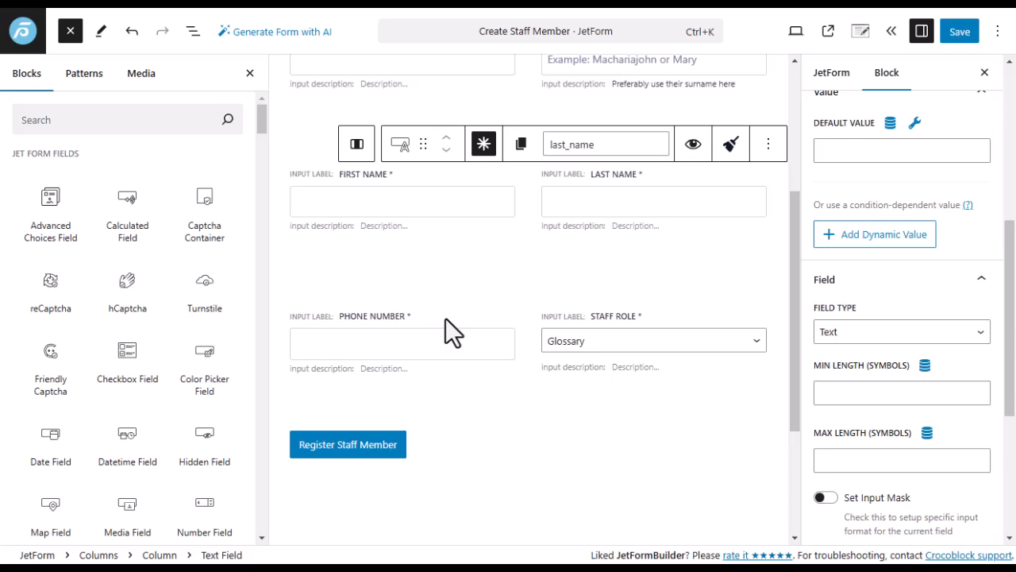
Set the Phone Number field type to Tel and select the Staff Role field.
left_click(413, 321)
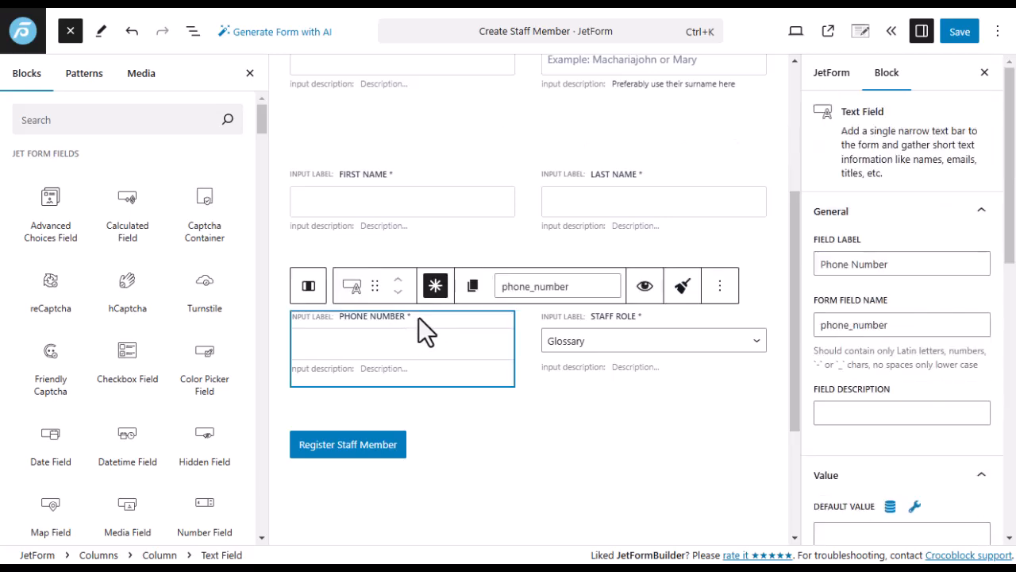
scroll(861, 342, "down", 8)
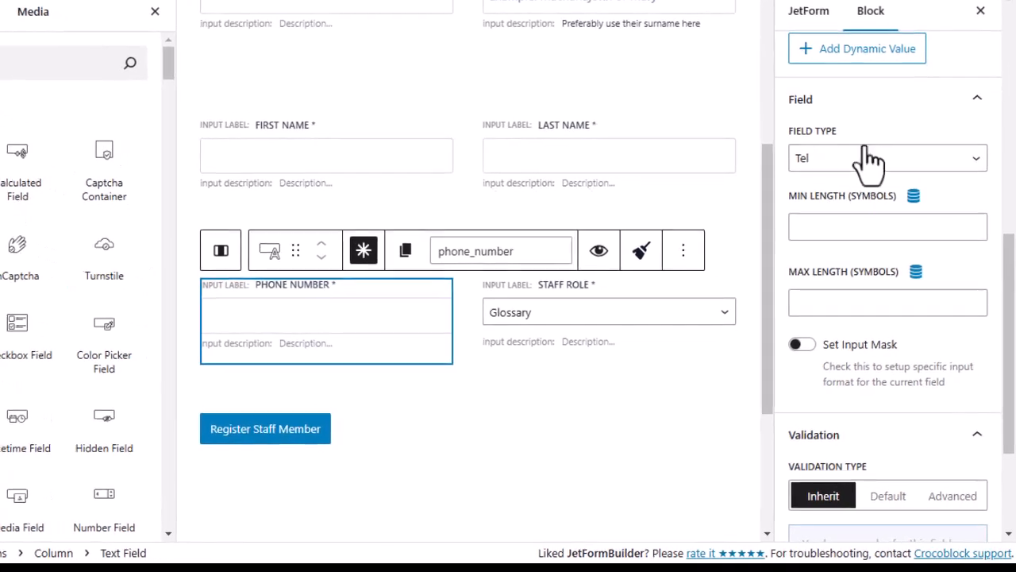
left_click(860, 168)
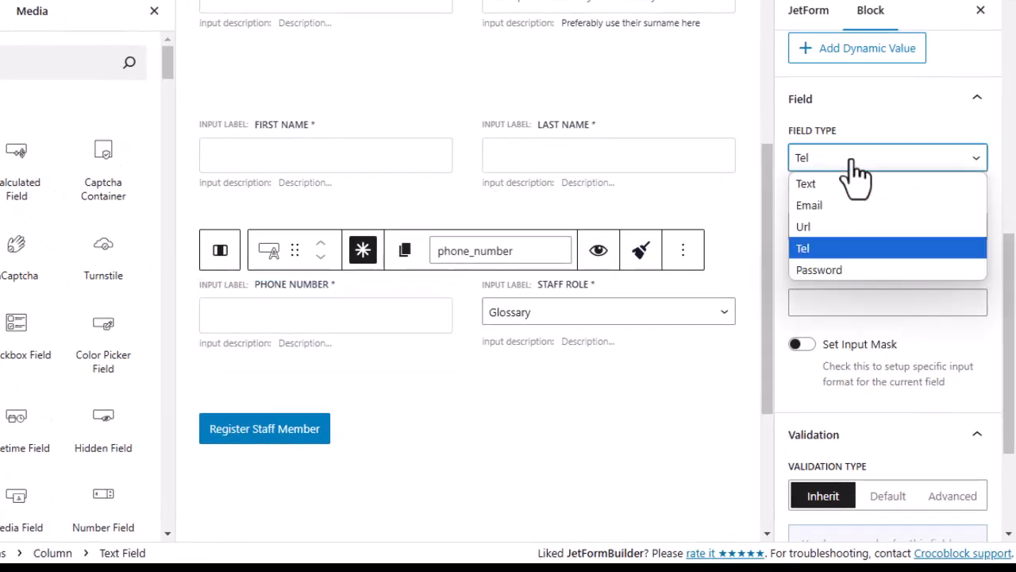
left_click(813, 248)
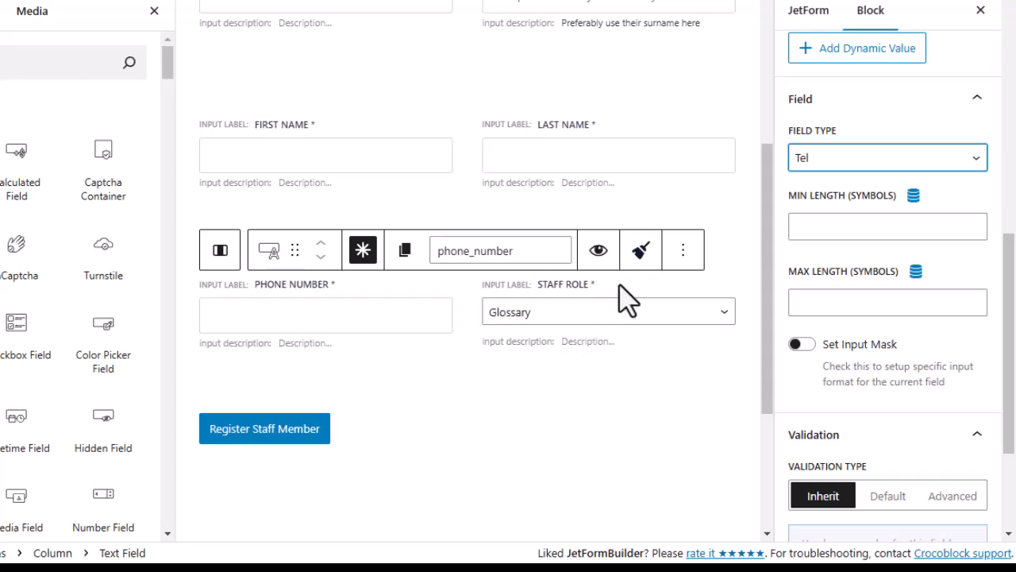
left_click(579, 360)
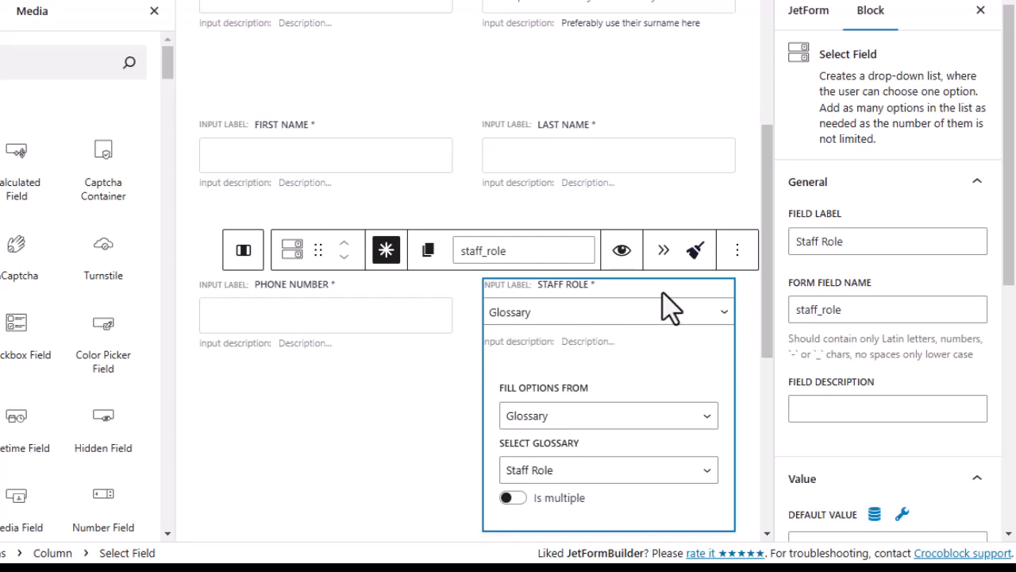
left_click(686, 415)
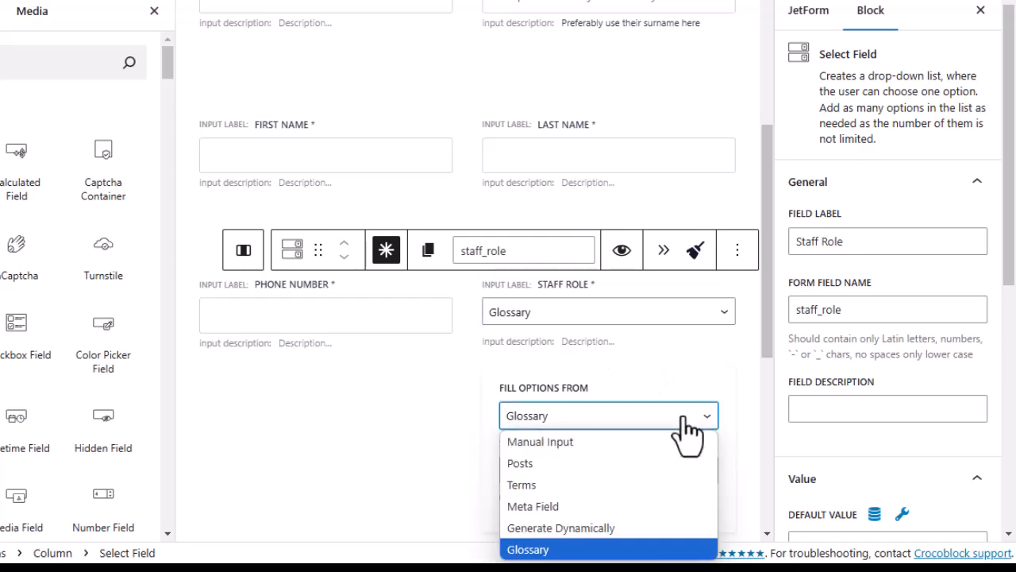
left_click(681, 420)
scroll(675, 397, "down", 2)
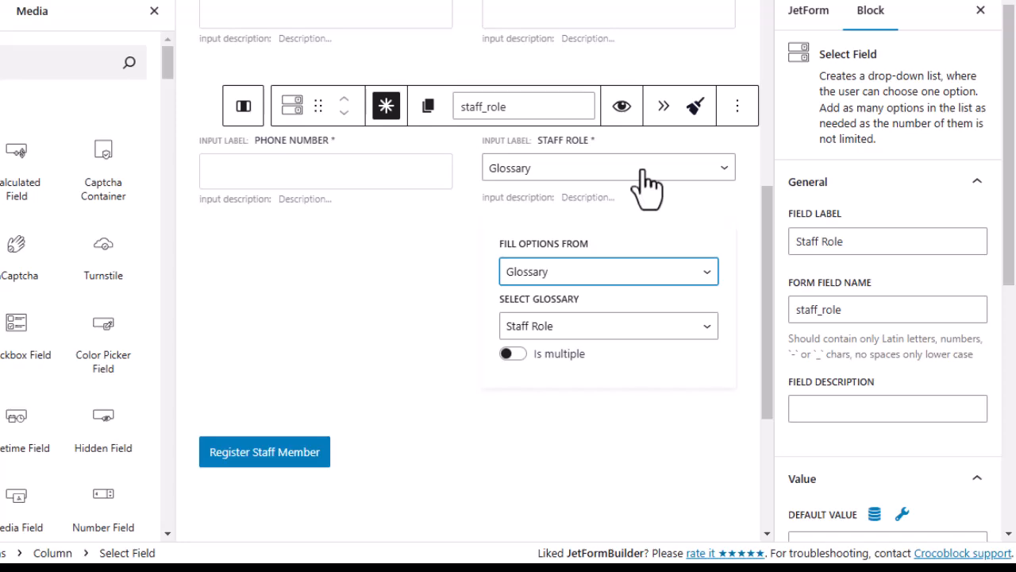
left_click(643, 170)
left_click(642, 170)
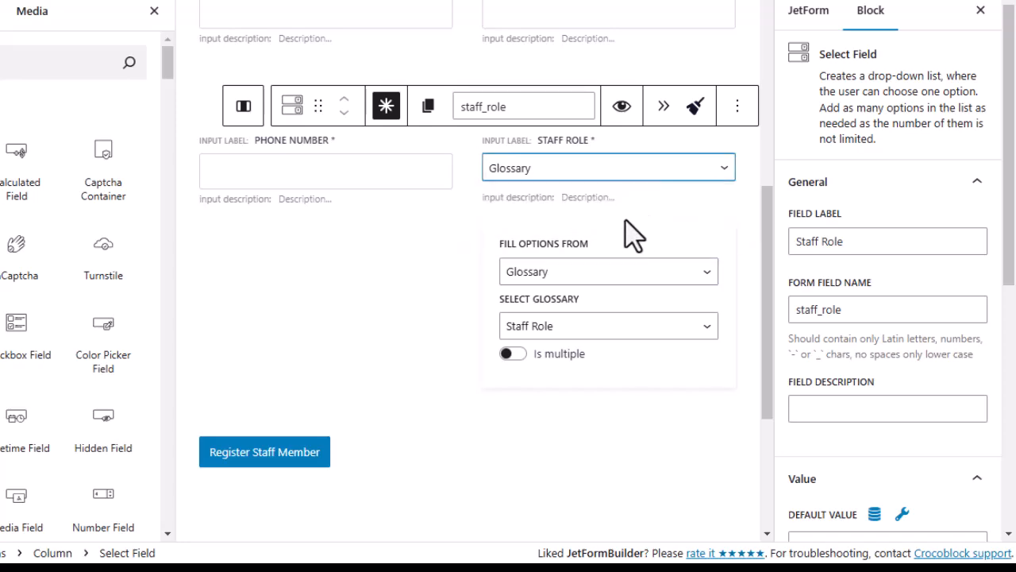
left_click(625, 274)
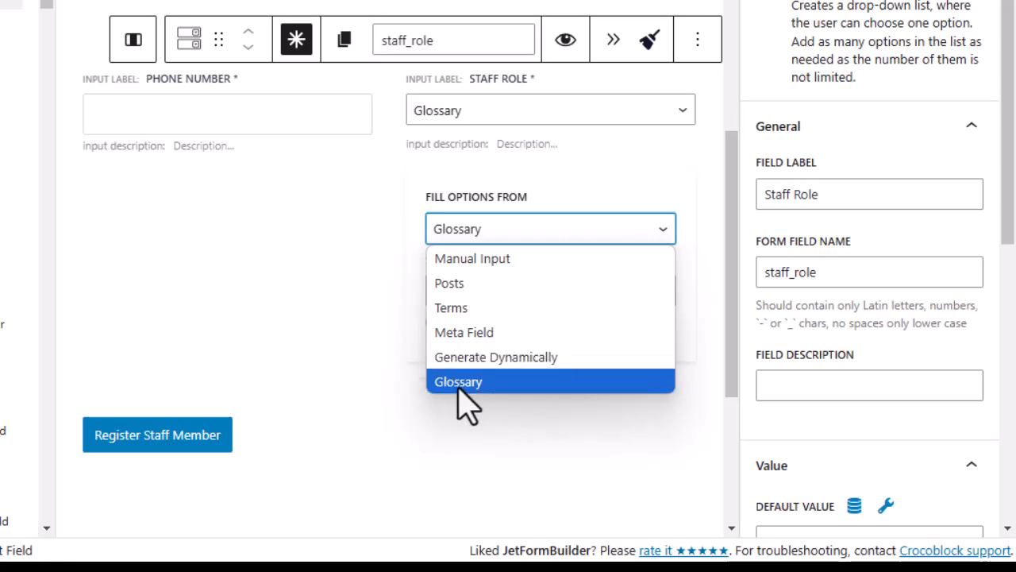
left_click(513, 384)
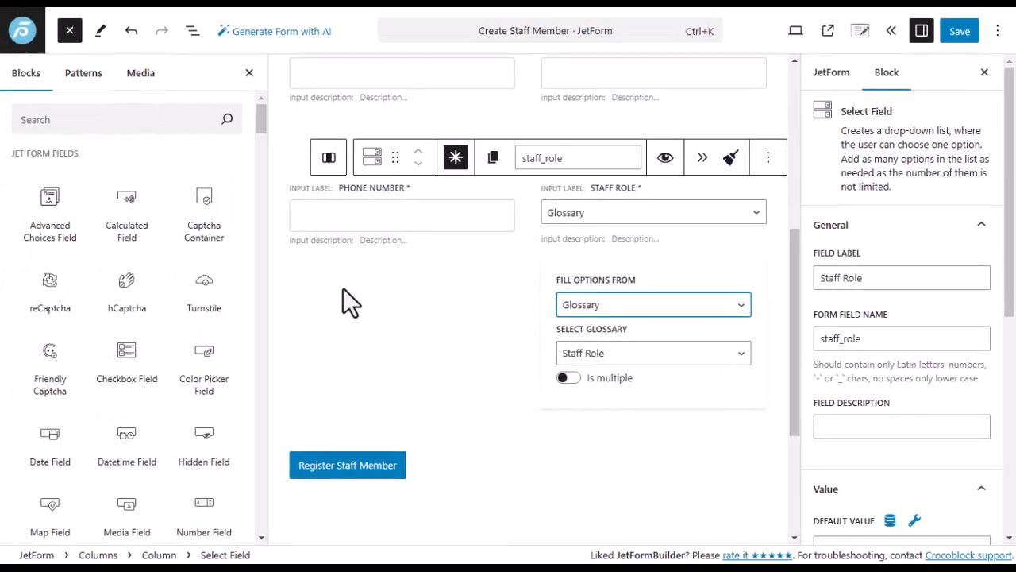
mouse_move(3, 297)
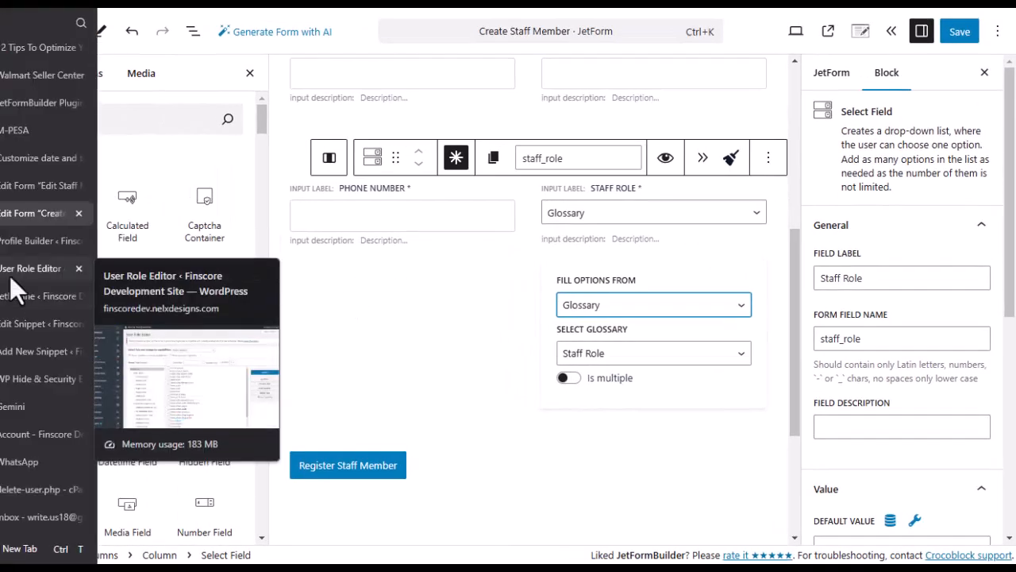
Go to the JetEngine Glossaries page and find the Staff Role glossary.
left_click(28, 300)
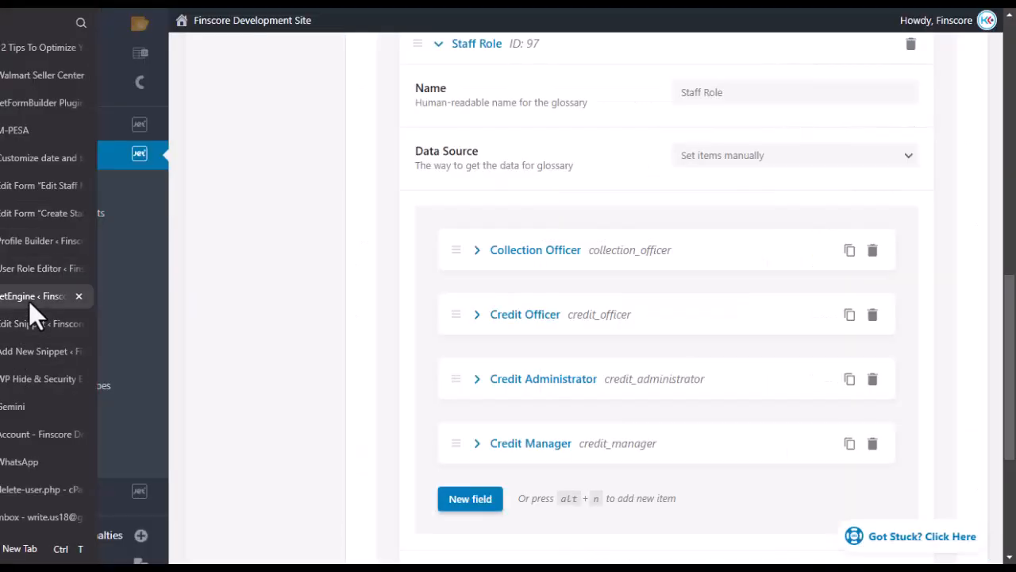
scroll(373, 357, "up", 5)
scroll(357, 337, "up", 6)
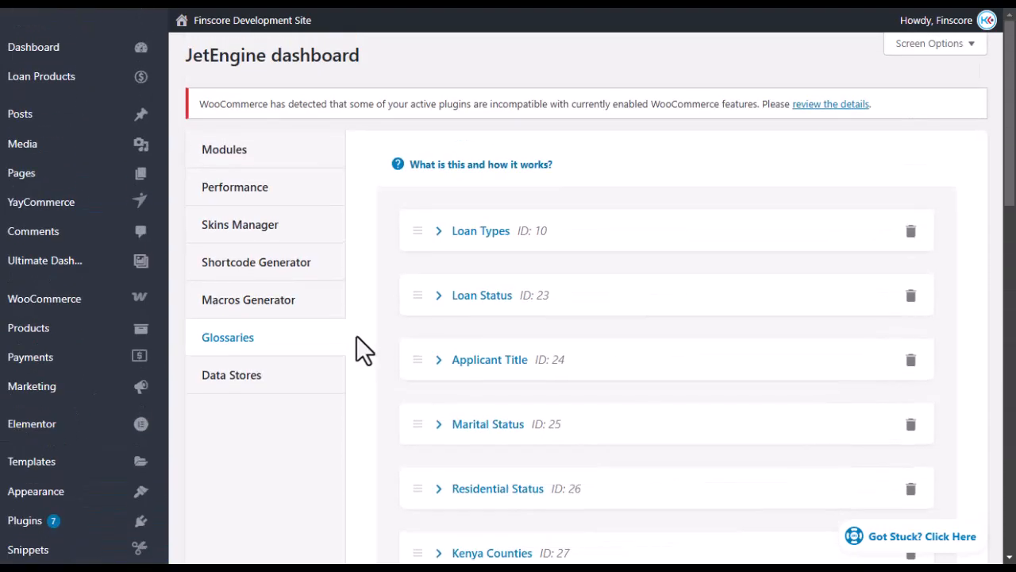
scroll(184, 382, "down", 6)
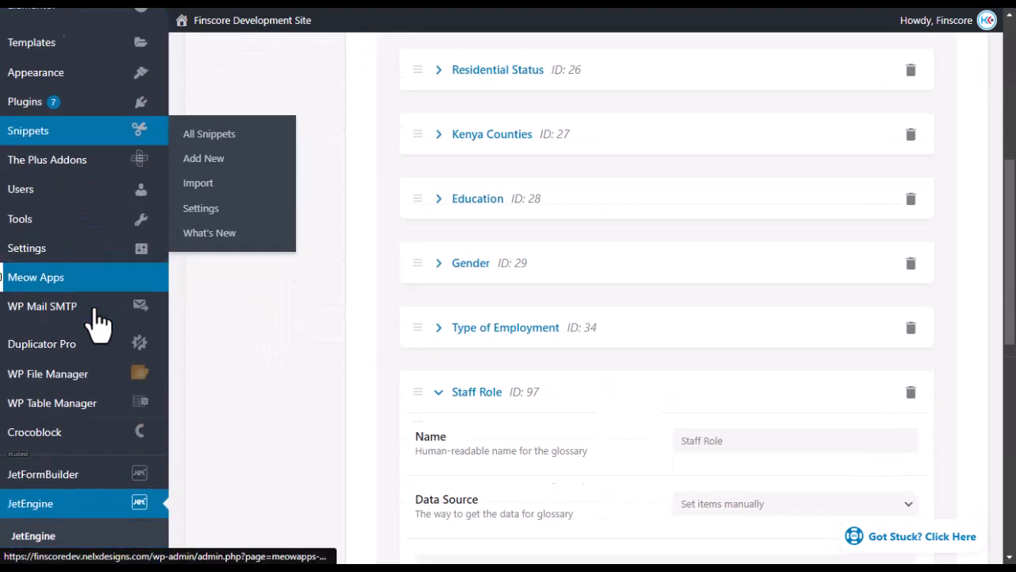
scroll(46, 373, "down", 3)
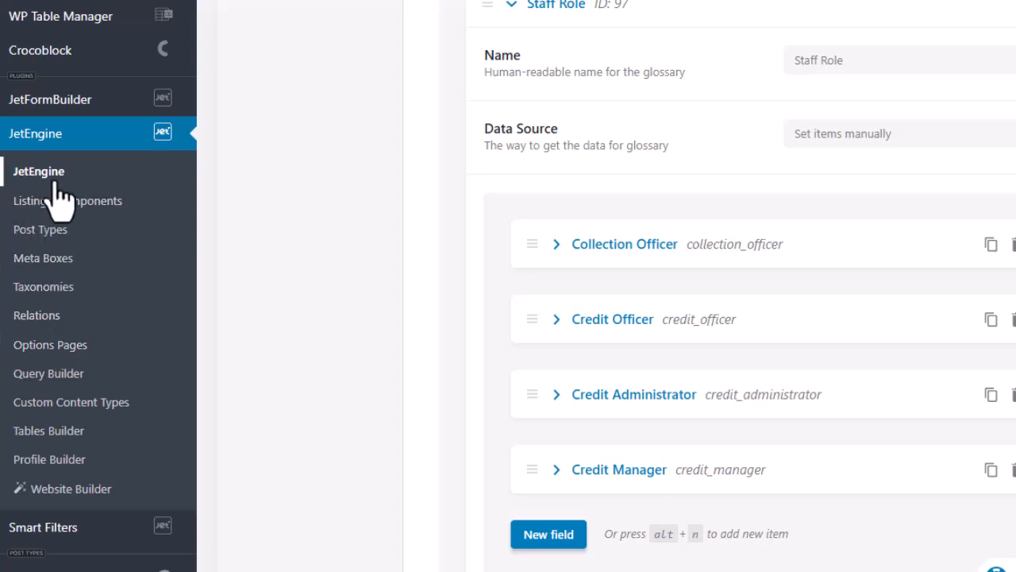
scroll(329, 322, "up", 10)
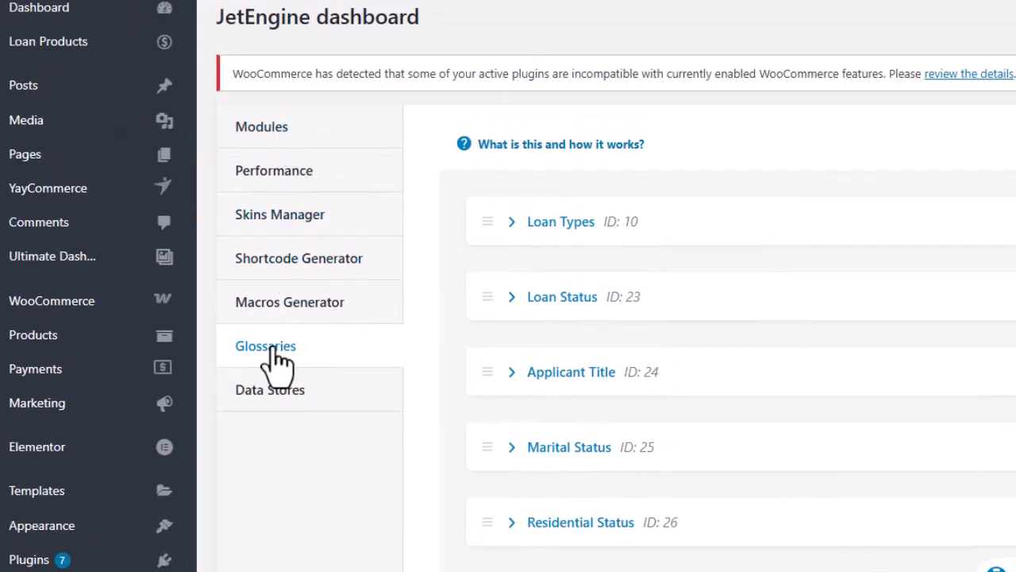
scroll(386, 374, "down", 4)
scroll(449, 373, "down", 12)
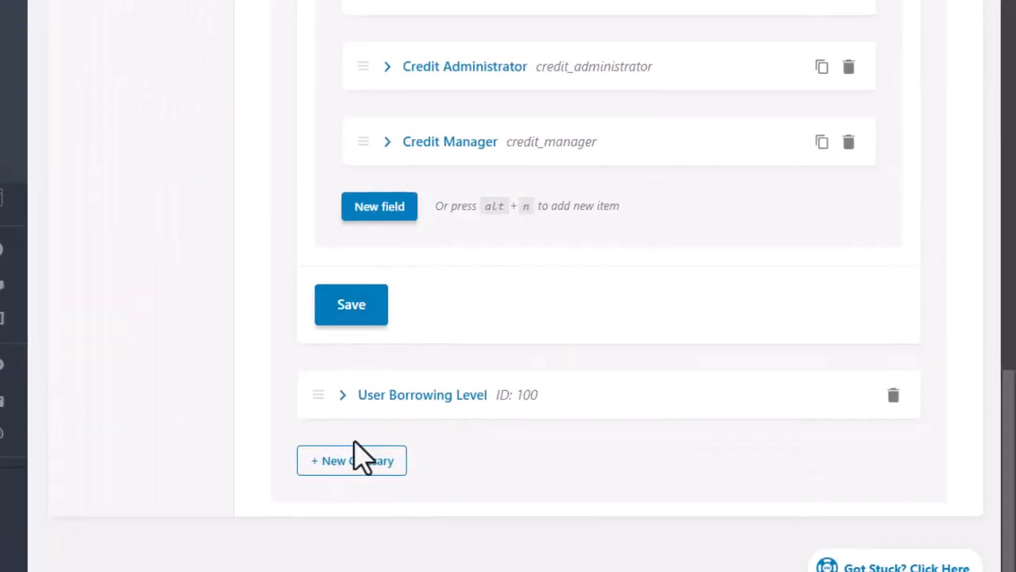
scroll(481, 326, "up", 2)
scroll(480, 326, "up", 4)
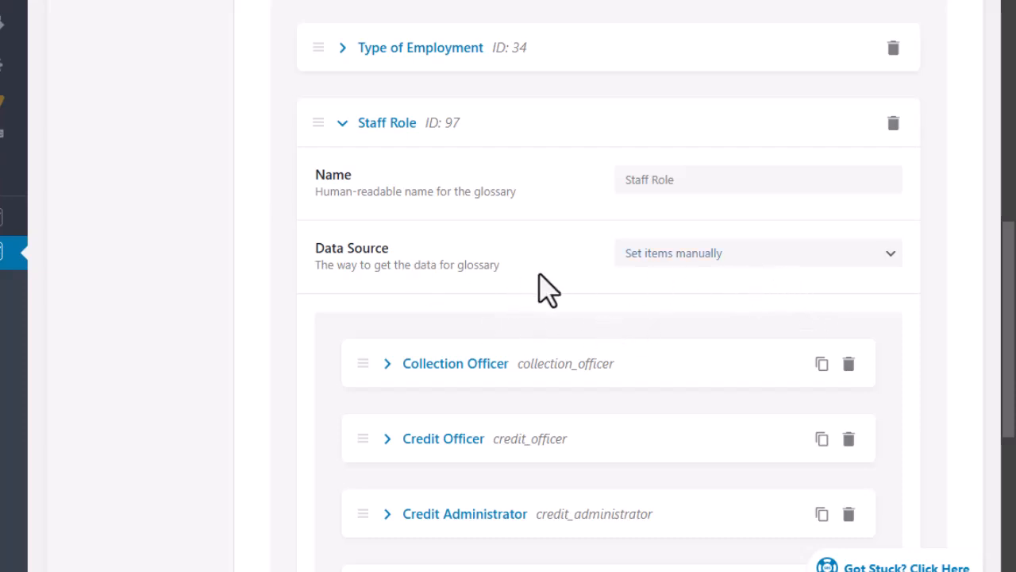
Check Staff Role's Data Source options and keep Set items manually.
left_click(759, 258)
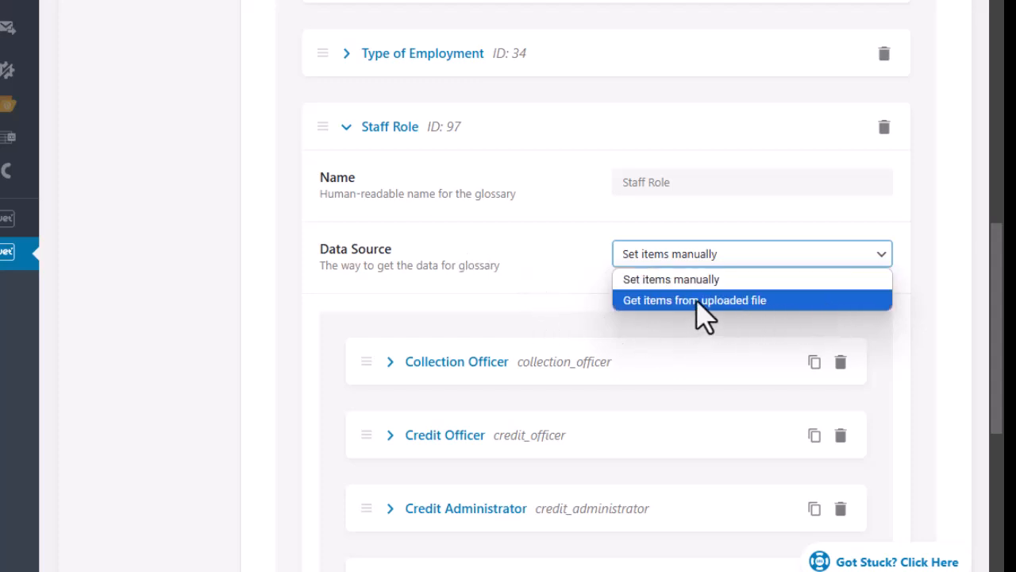
left_click(524, 300)
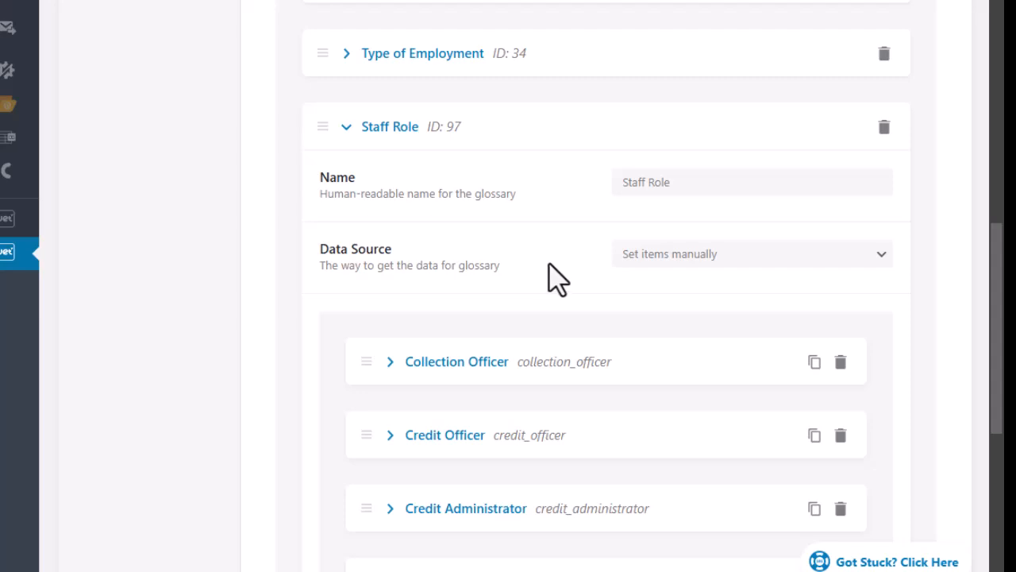
scroll(548, 282, "down", 2)
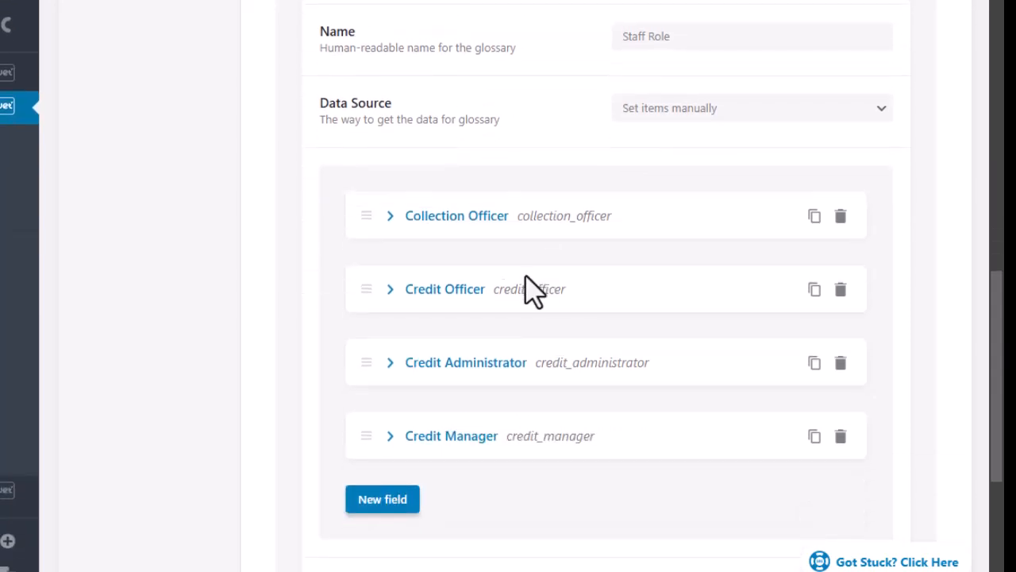
Expand the Collection Officer item and select its stored value collection_officer.
left_click(389, 216)
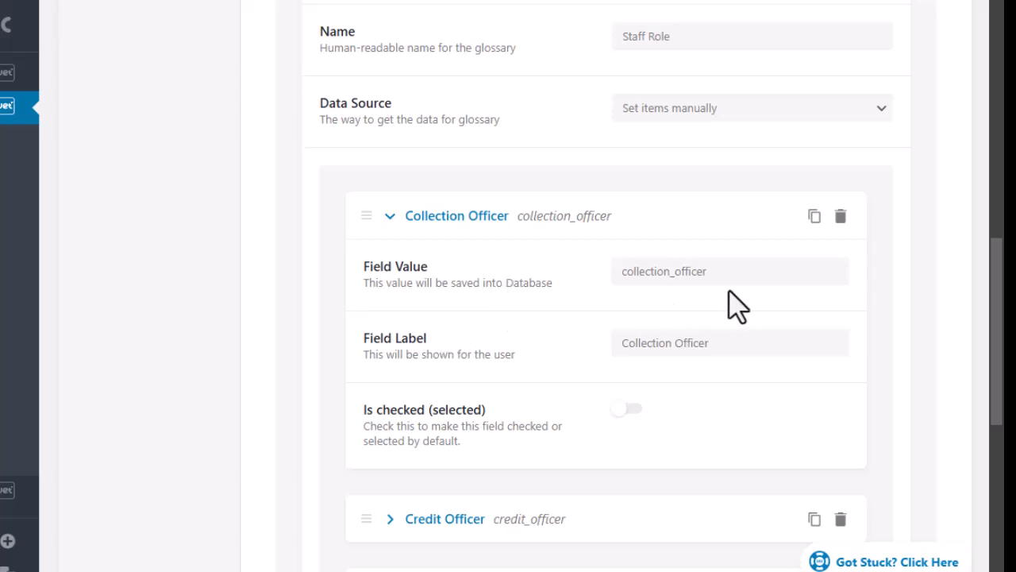
left_click_drag(706, 272, 601, 277)
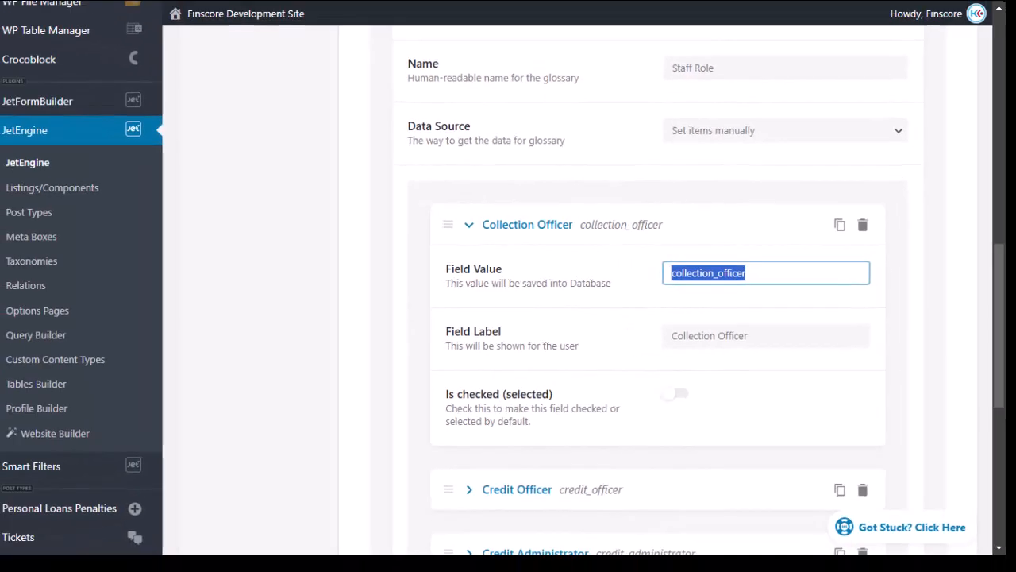
mouse_move(4, 235)
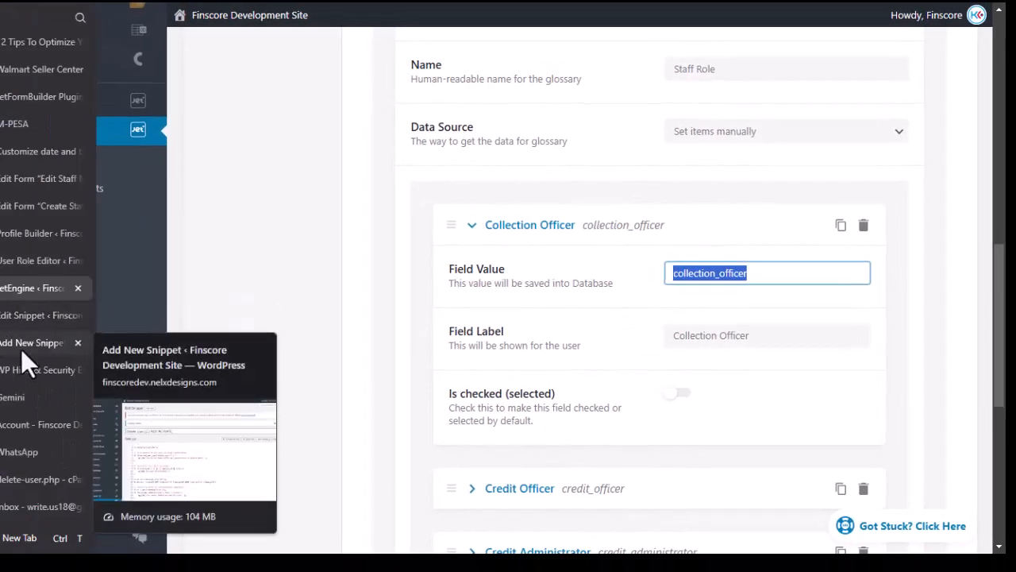
In User Role Editor, review the existing role IDs and open the Add New Role form.
left_click(28, 260)
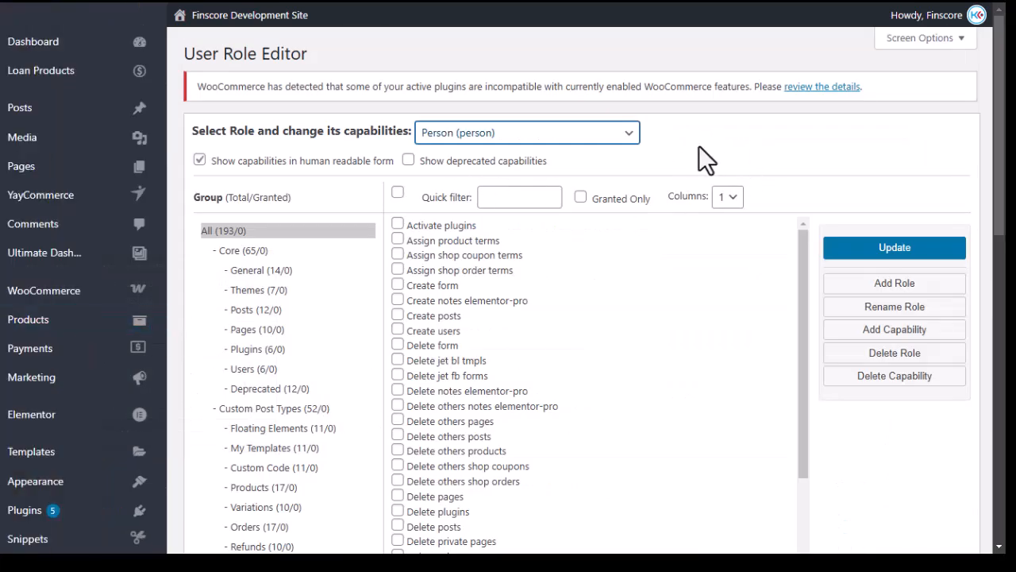
left_click(629, 139)
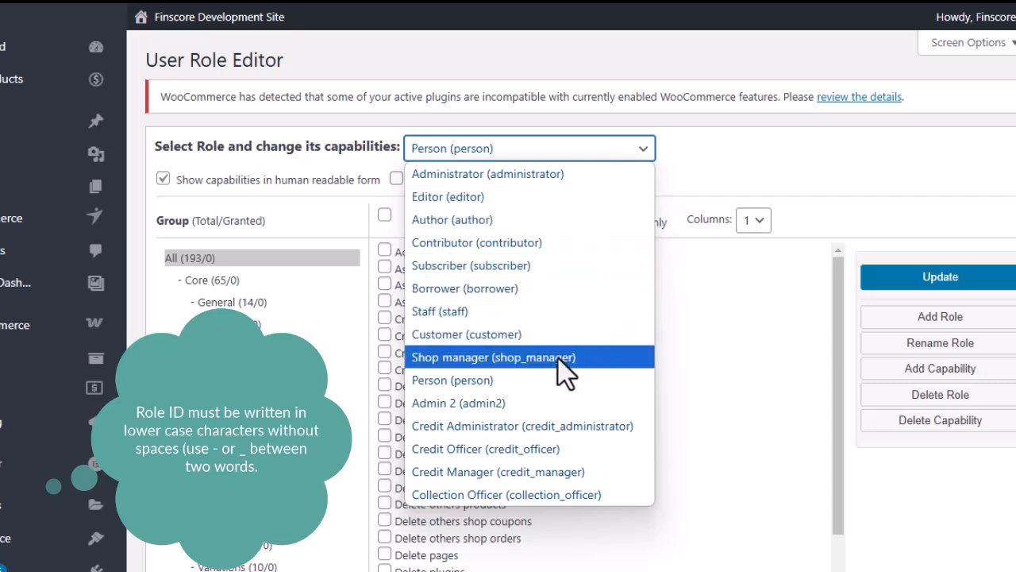
left_click(965, 319)
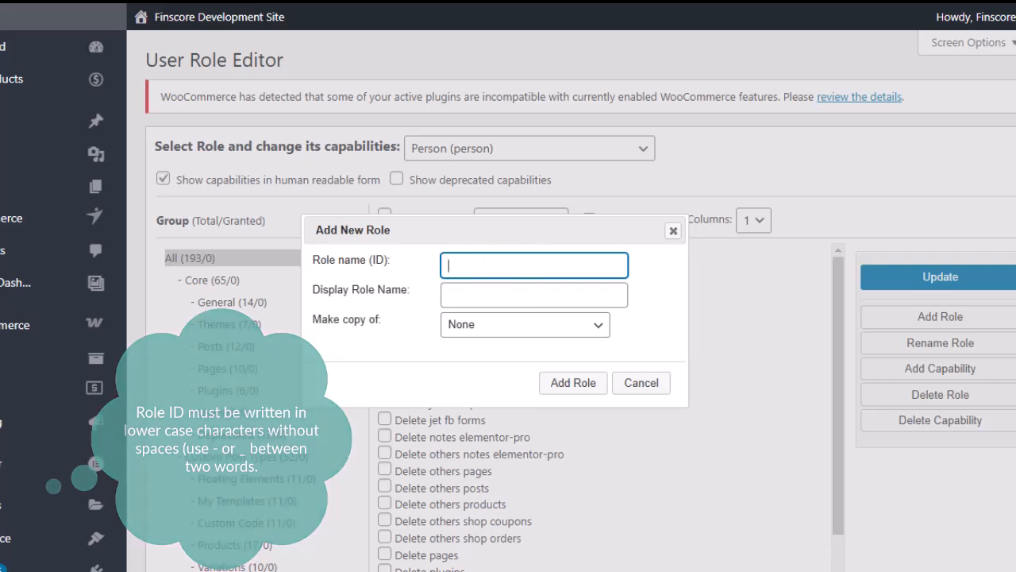
mouse_move(6, 261)
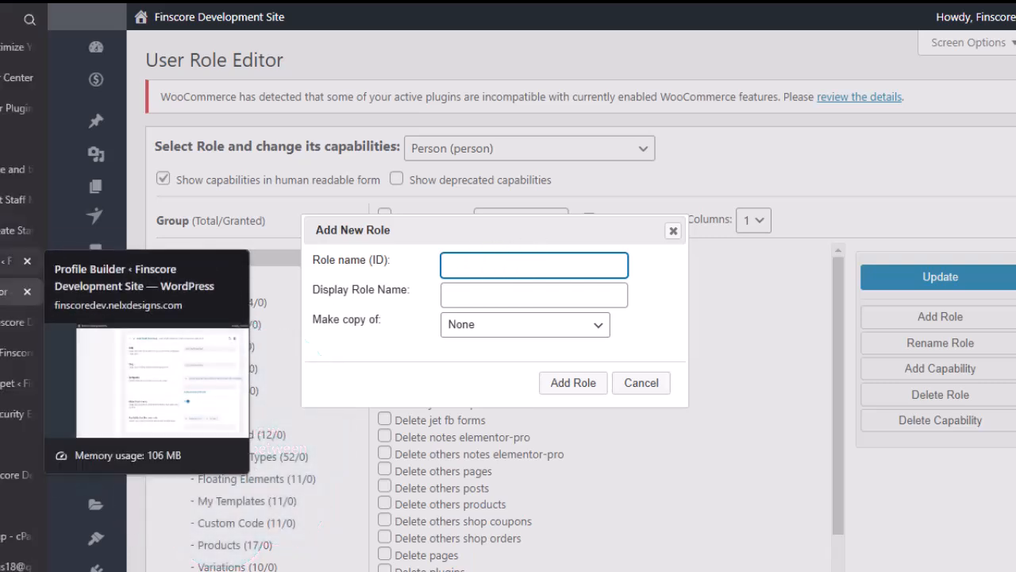
Deselect the collection_officer value and collapse the Collection Officer glossary item.
left_click(16, 322)
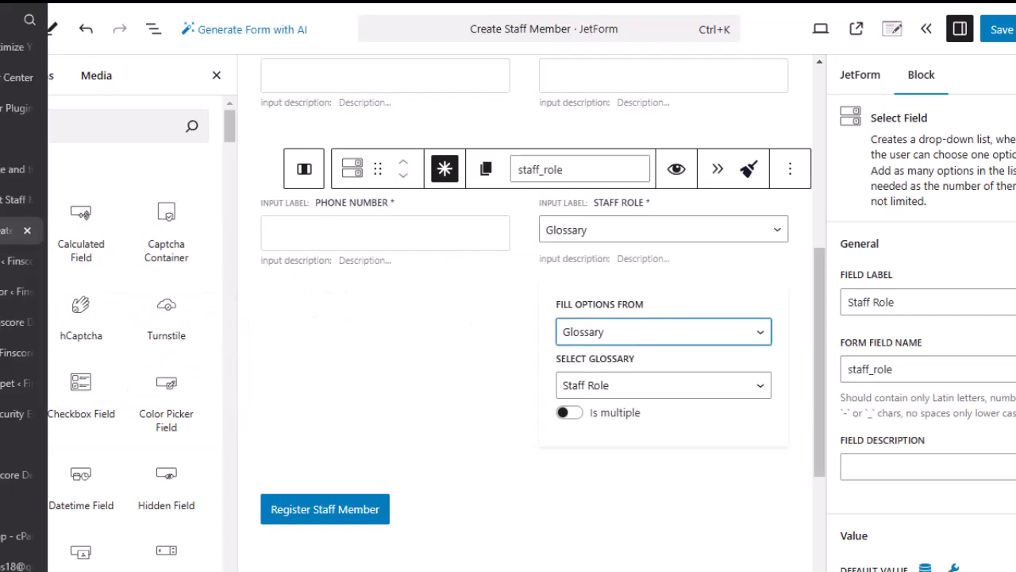
mouse_move(8, 383)
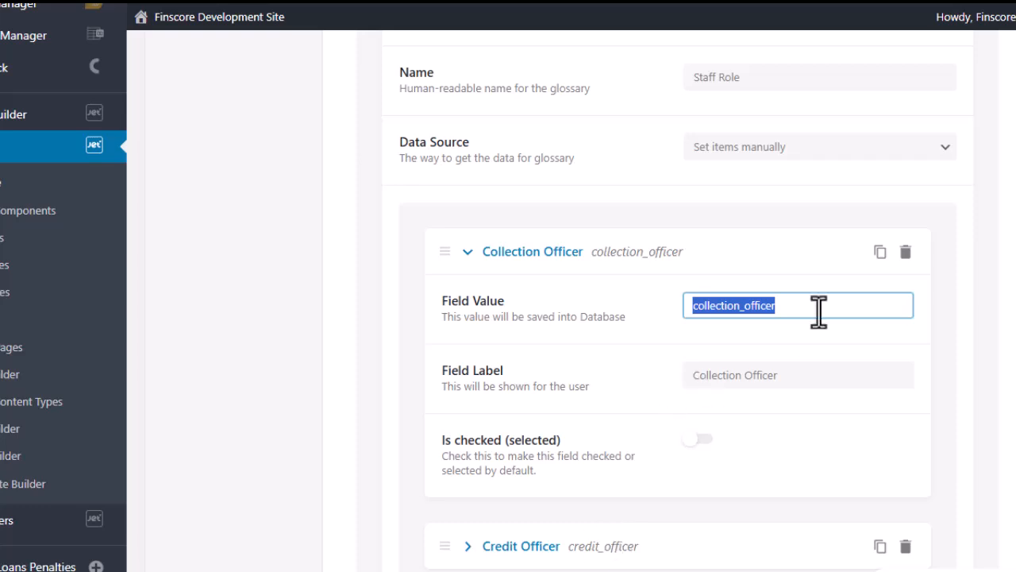
left_click(782, 306)
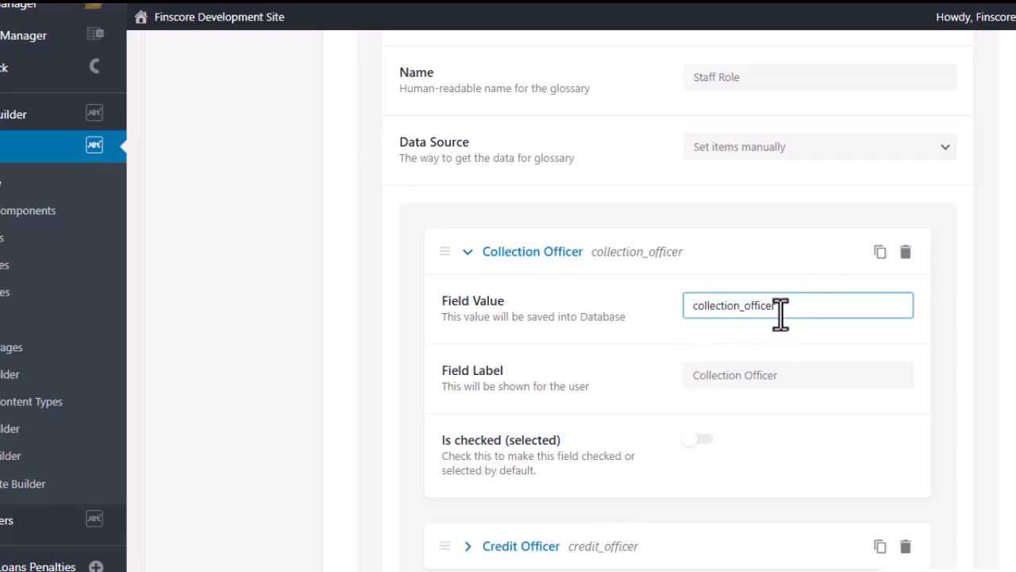
left_click(468, 252)
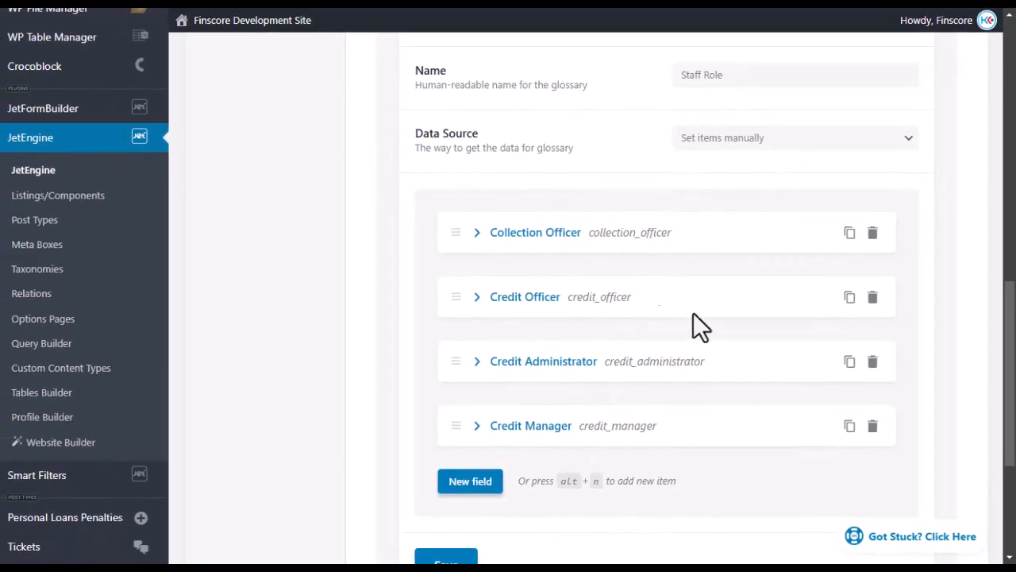
scroll(608, 317, "up", 3)
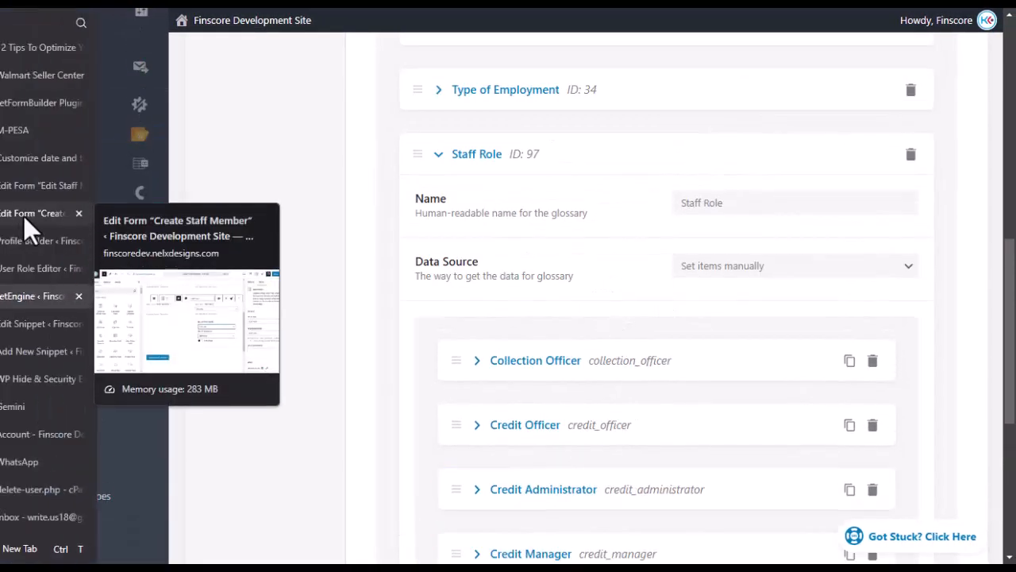
Go back to the Create Staff Member form editor and scroll to the Staff Role select field.
left_click(19, 210)
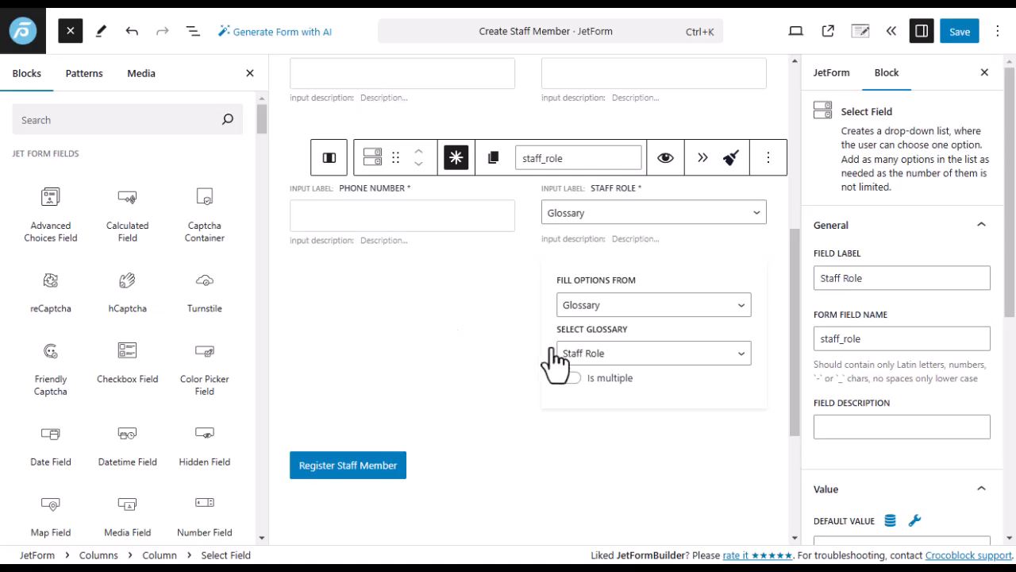
scroll(488, 278, "up", 5)
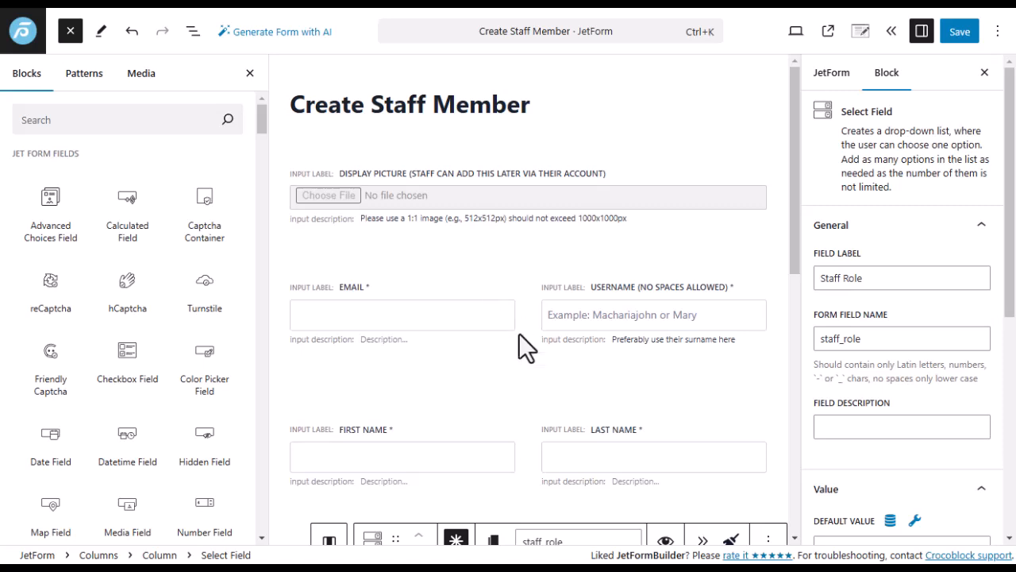
scroll(521, 332, "down", 2)
scroll(528, 274, "down", 2)
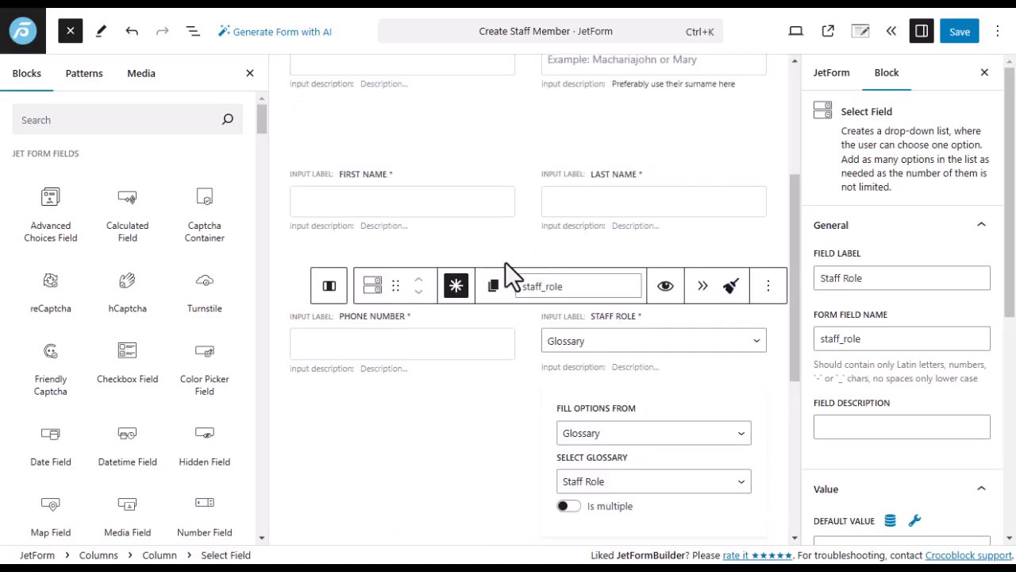
mouse_move(516, 239)
Show the JetForm settings sidebar and glance at the Register User action.
left_click(836, 81)
scroll(858, 288, "down", 3)
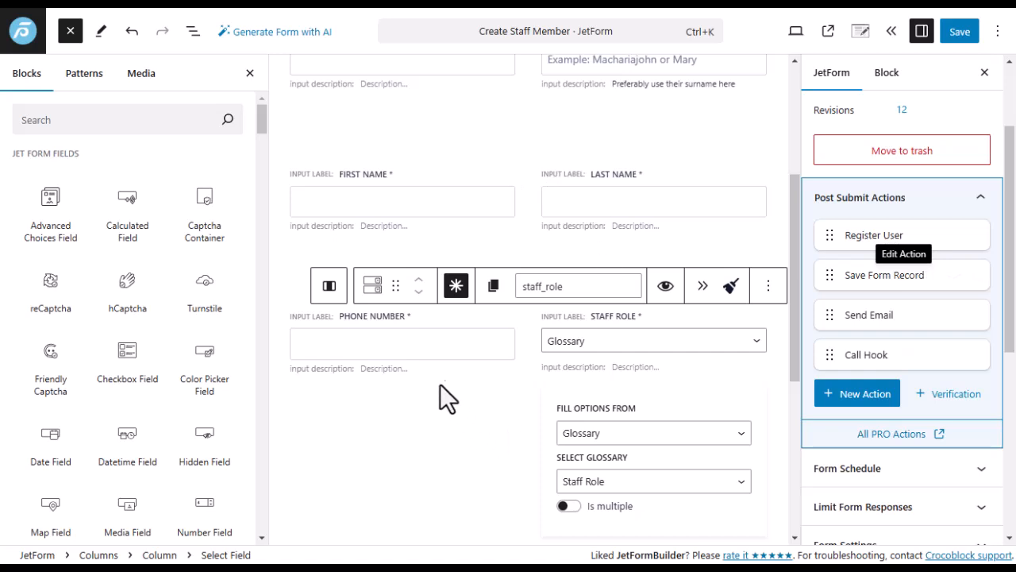
scroll(476, 334, "down", 5)
scroll(561, 323, "up", 7)
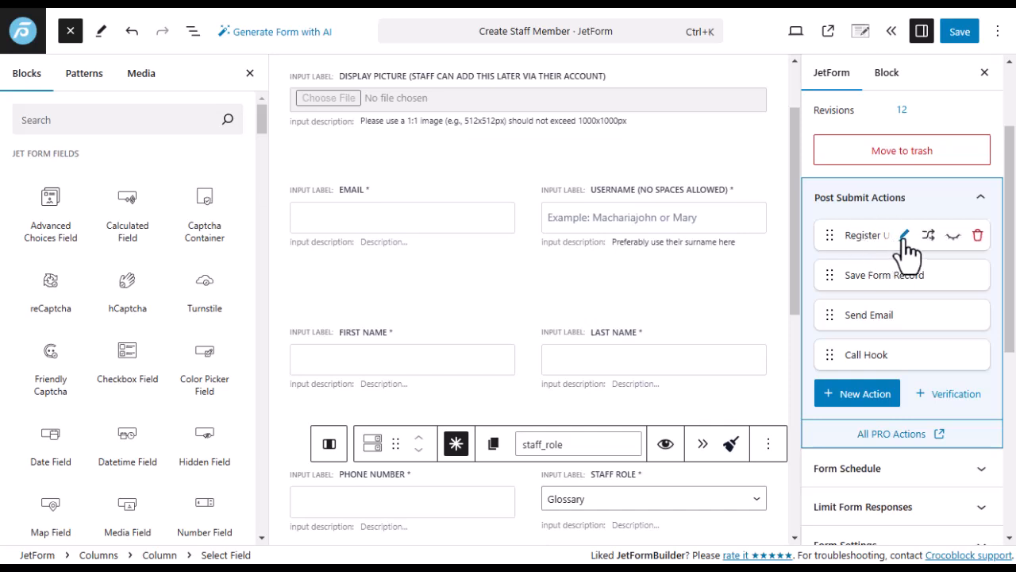
left_click(848, 237)
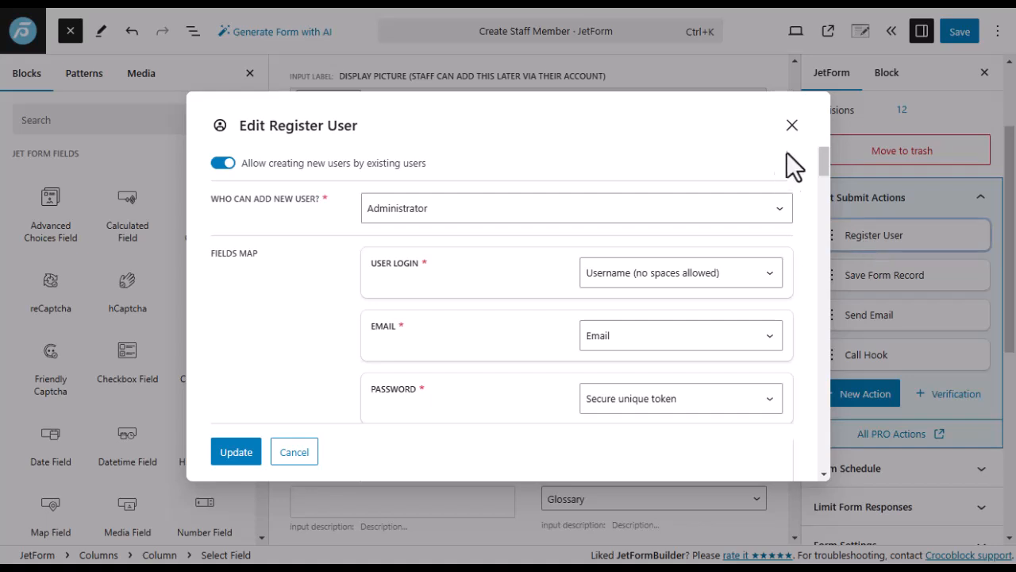
left_click(792, 126)
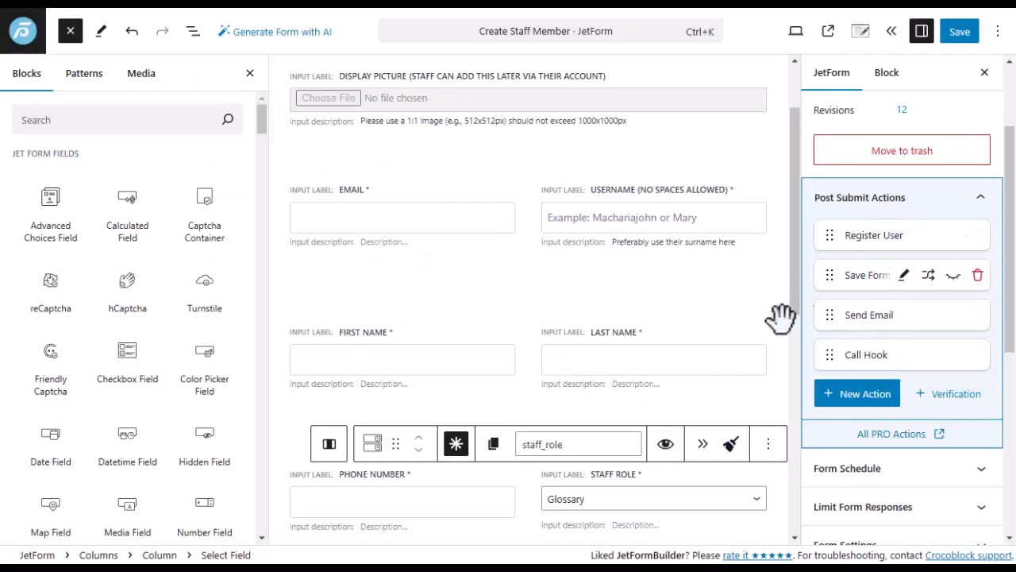
Browse the New Action catalogue and close it without adding an action.
left_click(869, 397)
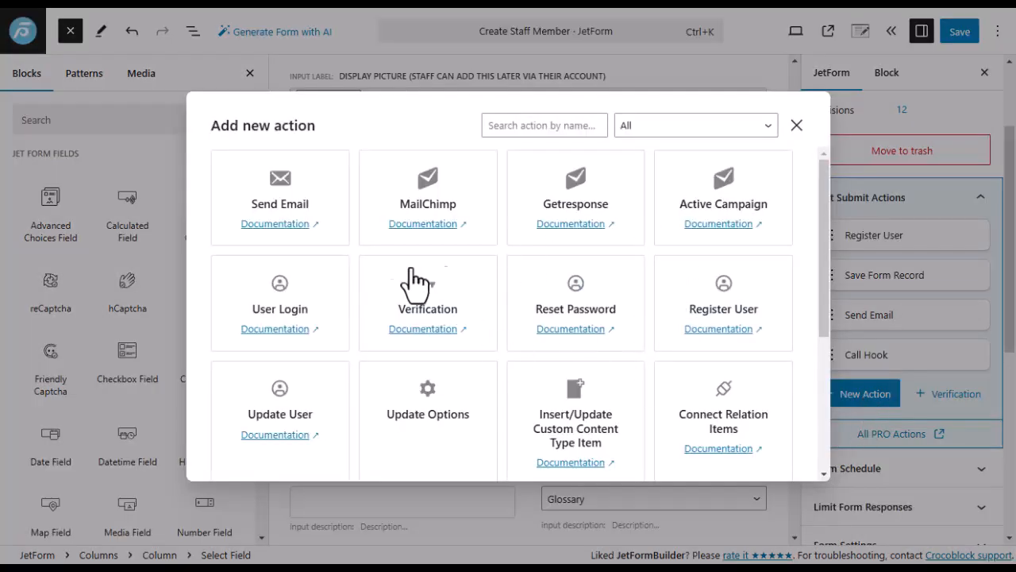
scroll(420, 270, "down", 2)
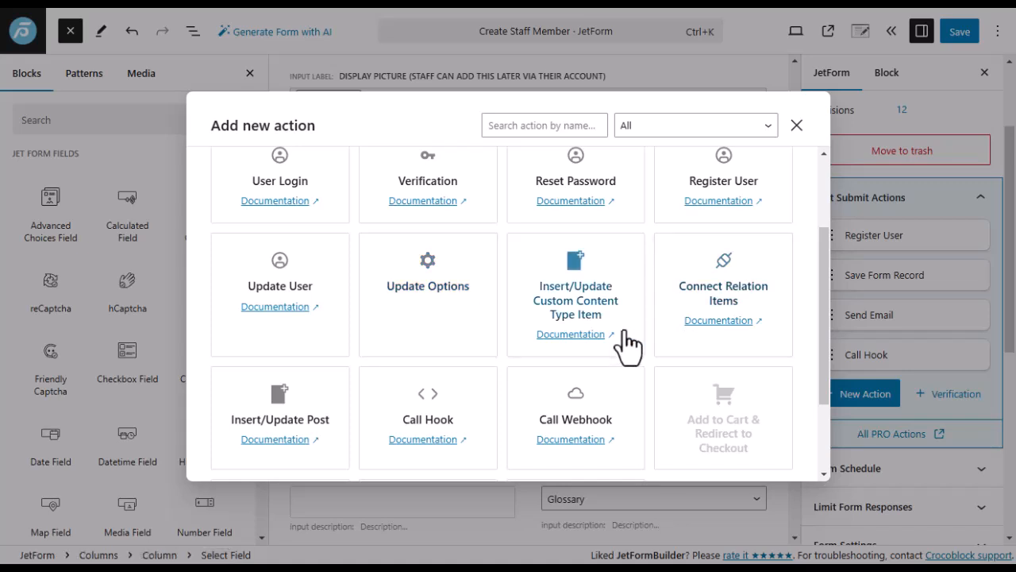
scroll(651, 310, "up", 2)
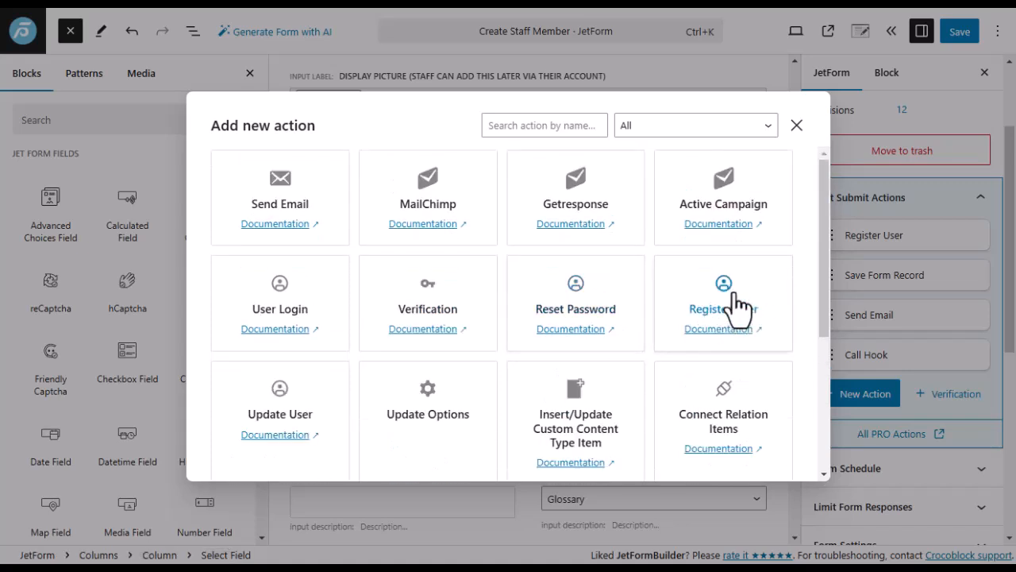
left_click(796, 125)
mouse_move(905, 253)
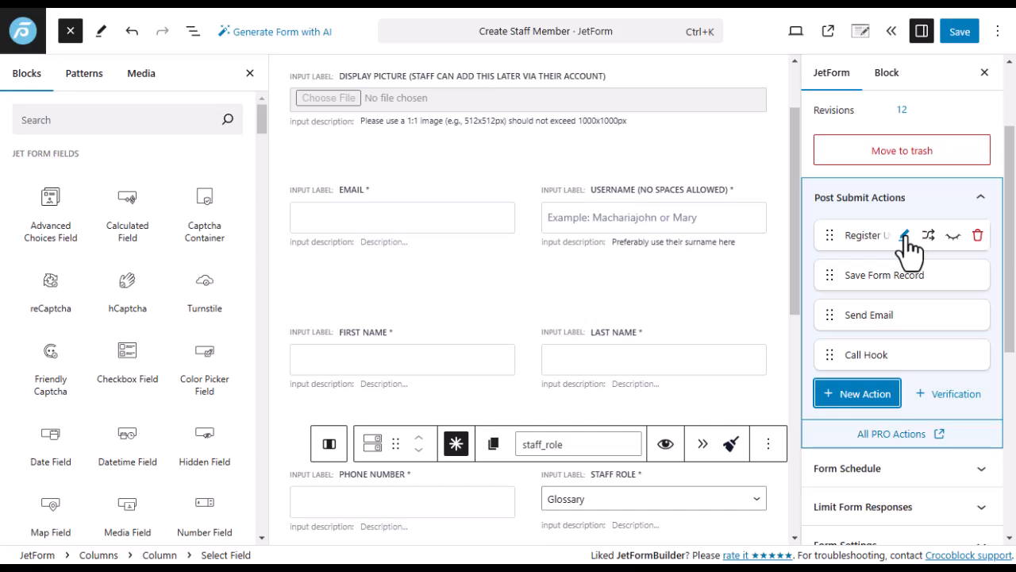
In Register User, keep Administrator as who can add users and Username as User Login.
left_click(905, 236)
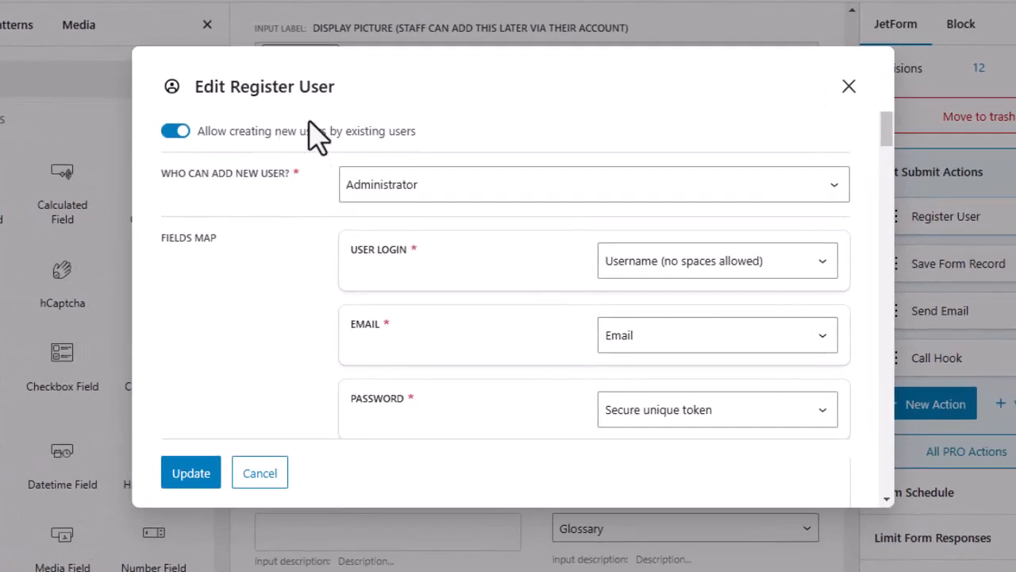
left_click(449, 205)
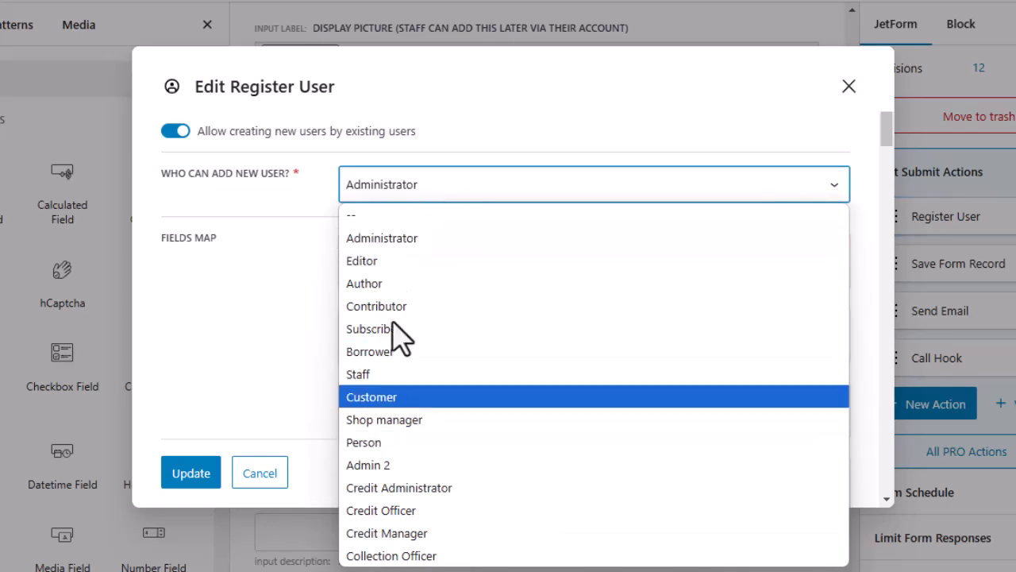
left_click(413, 242)
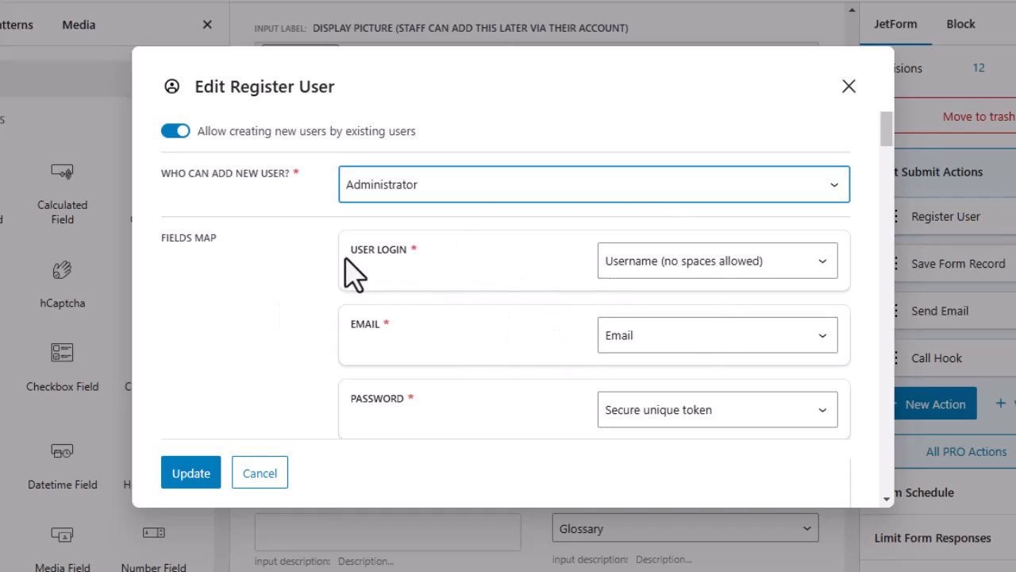
left_click(825, 271)
left_click(669, 260)
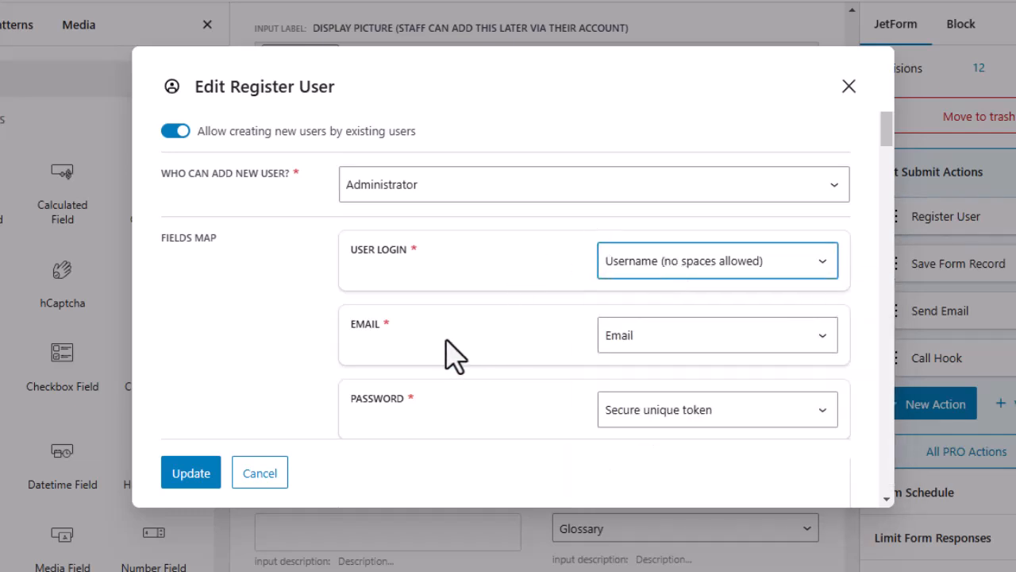
scroll(545, 288, "down", 3)
scroll(518, 262, "down", 2)
scroll(517, 248, "up", 2)
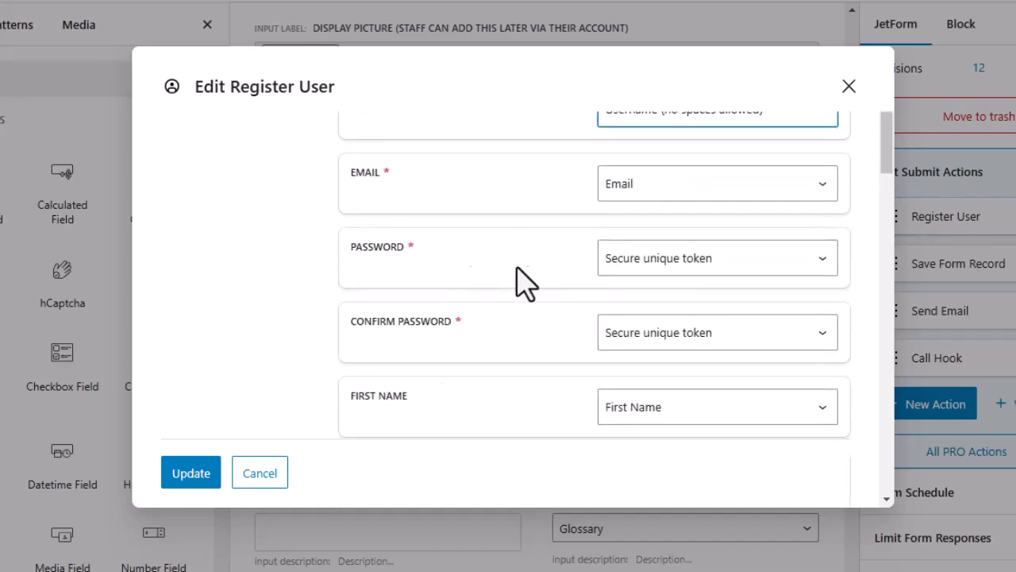
left_click(752, 269)
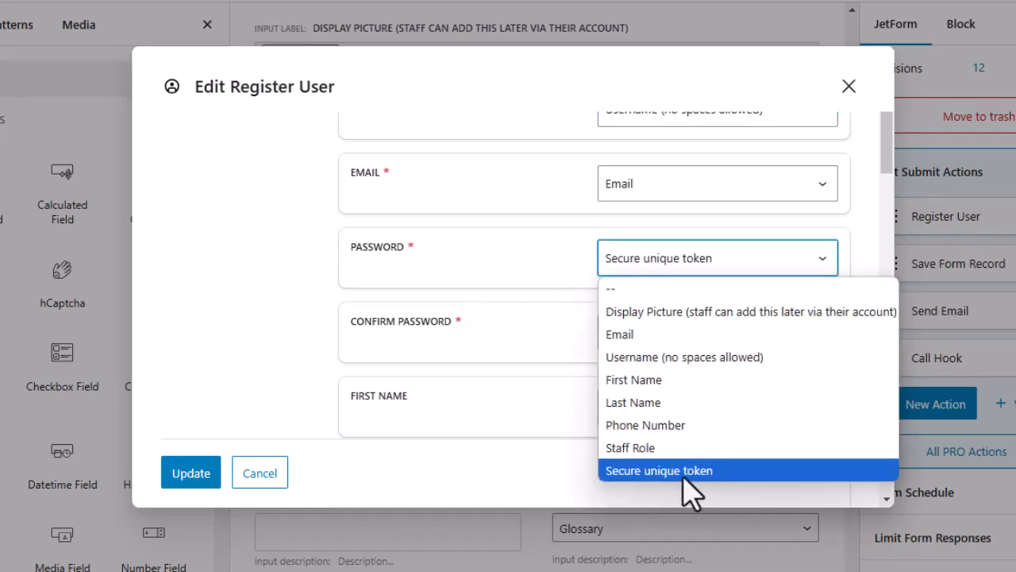
left_click(558, 290)
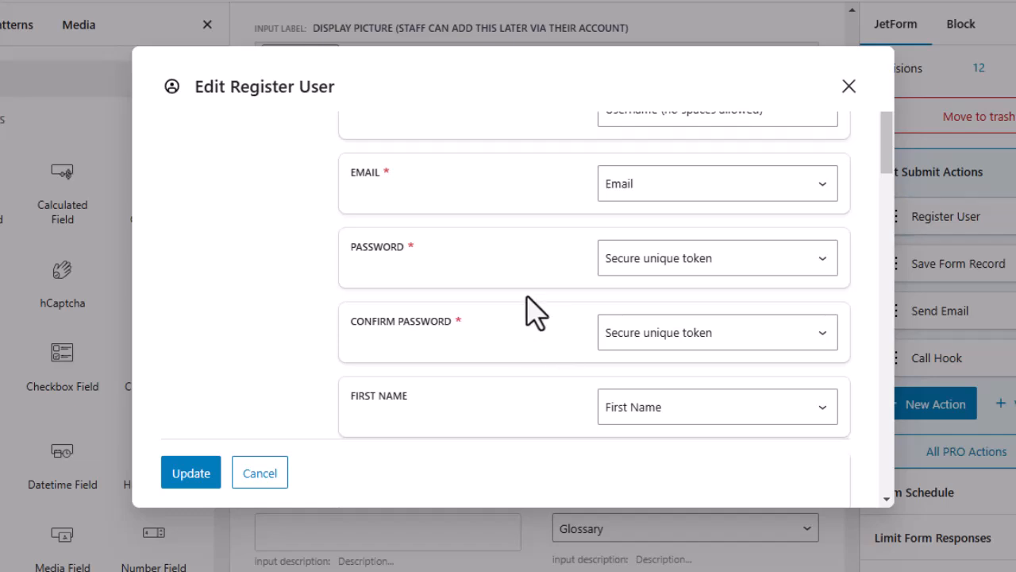
scroll(544, 322, "down", 2)
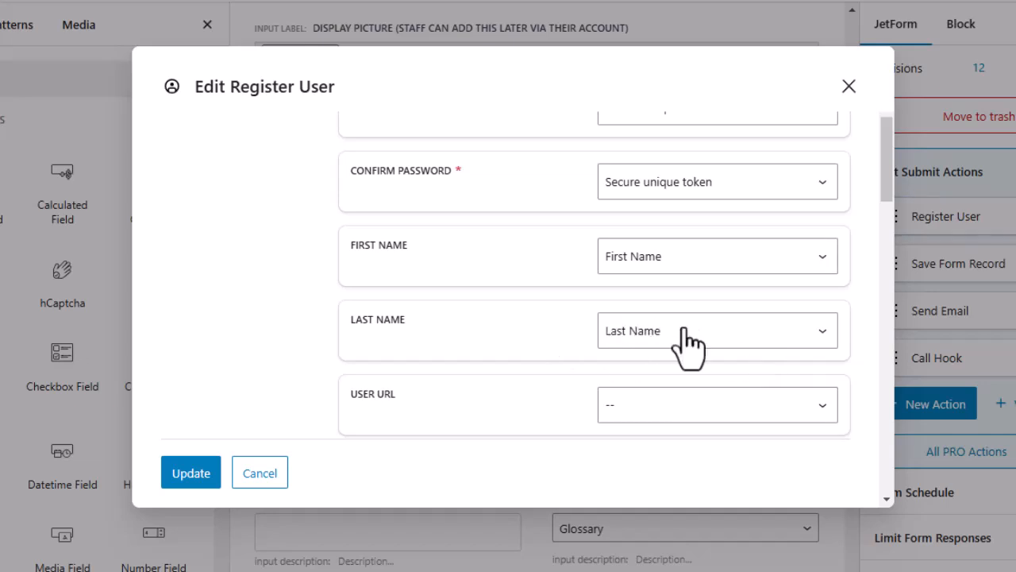
scroll(681, 327, "down", 2)
scroll(603, 247, "up", 2)
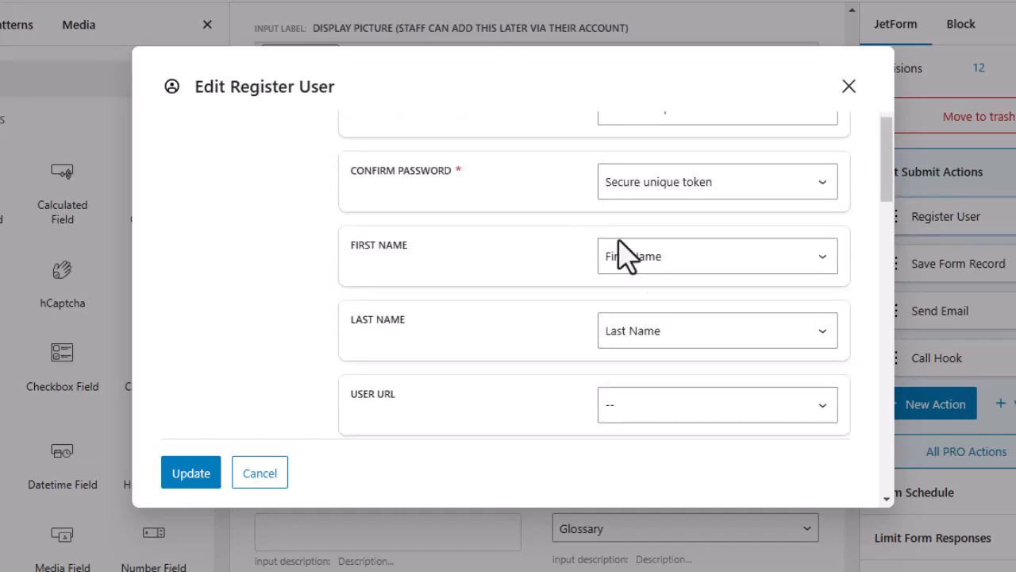
left_click(669, 334)
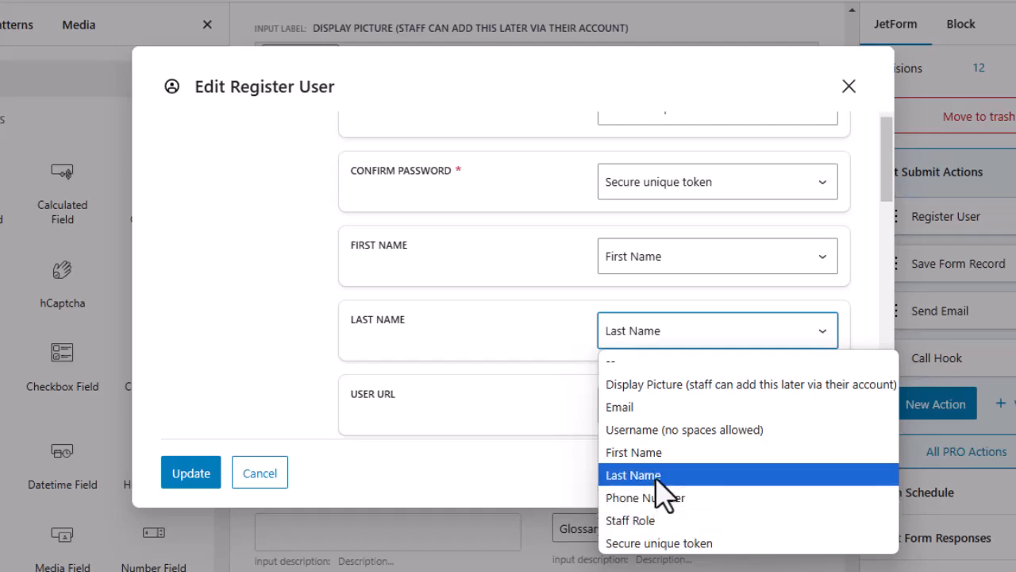
left_click(656, 477)
scroll(476, 293, "down", 2)
scroll(431, 274, "down", 2)
scroll(365, 254, "up", 2)
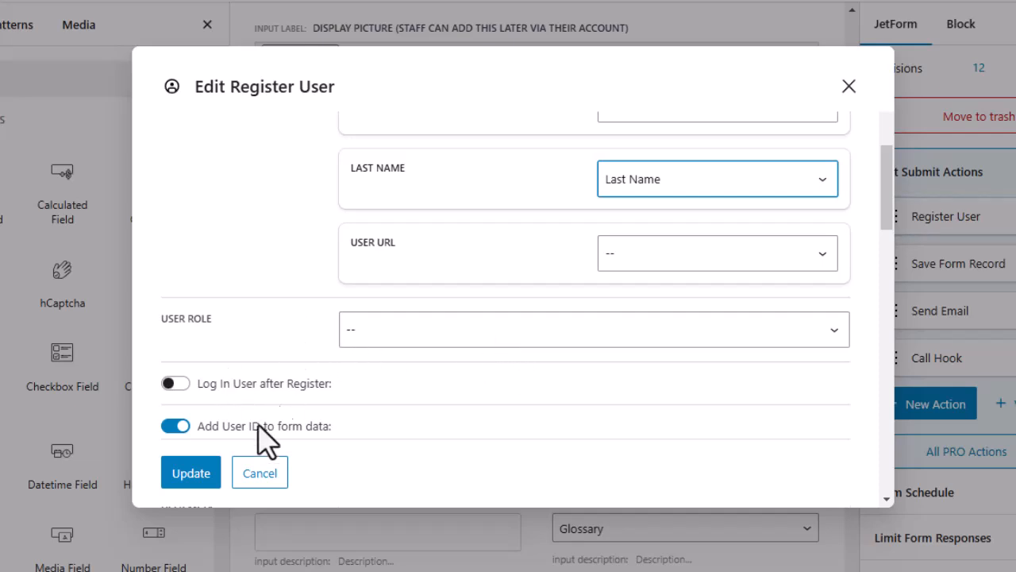
Save and close Register User, then reopen its settings and scroll to User Meta.
left_click(202, 476)
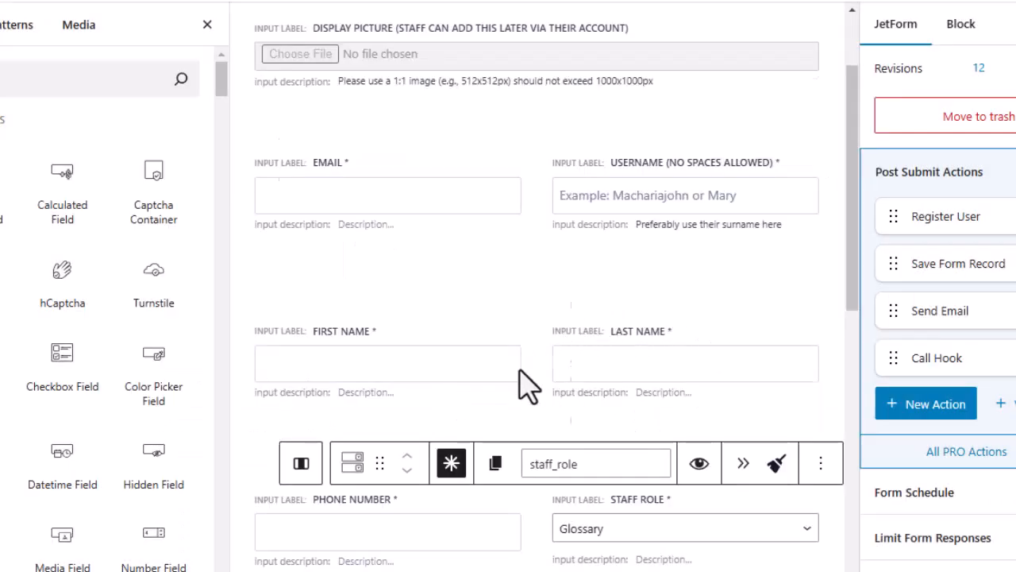
scroll(528, 361, "down", 4)
scroll(524, 357, "down", 4)
scroll(520, 297, "up", 6)
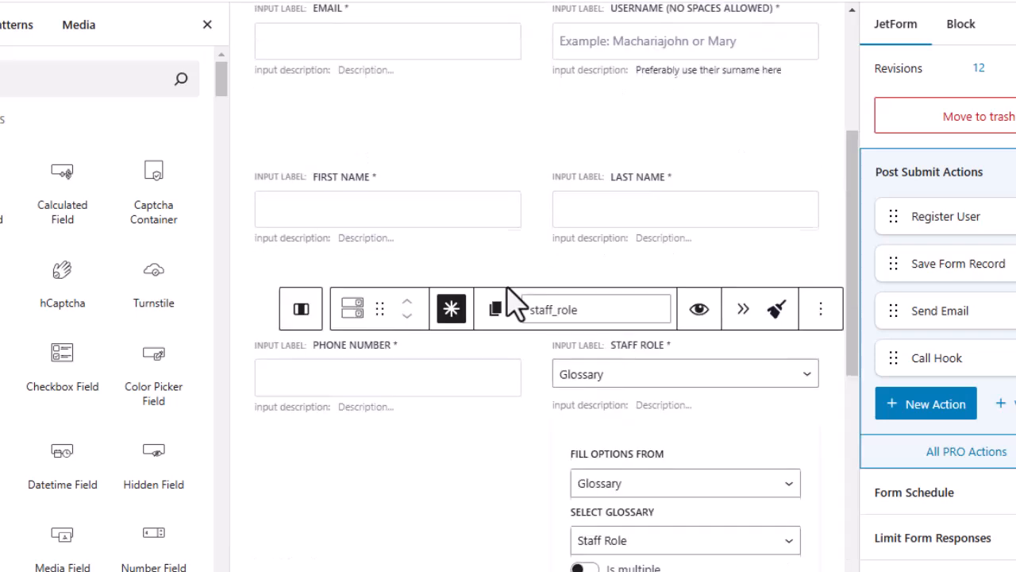
scroll(480, 389, "down", 2)
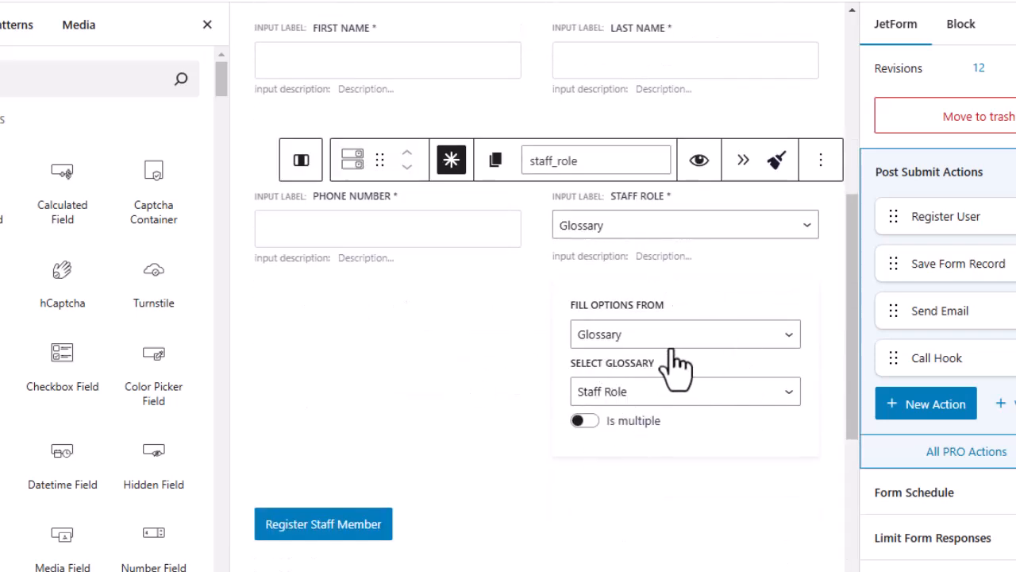
mouse_move(978, 224)
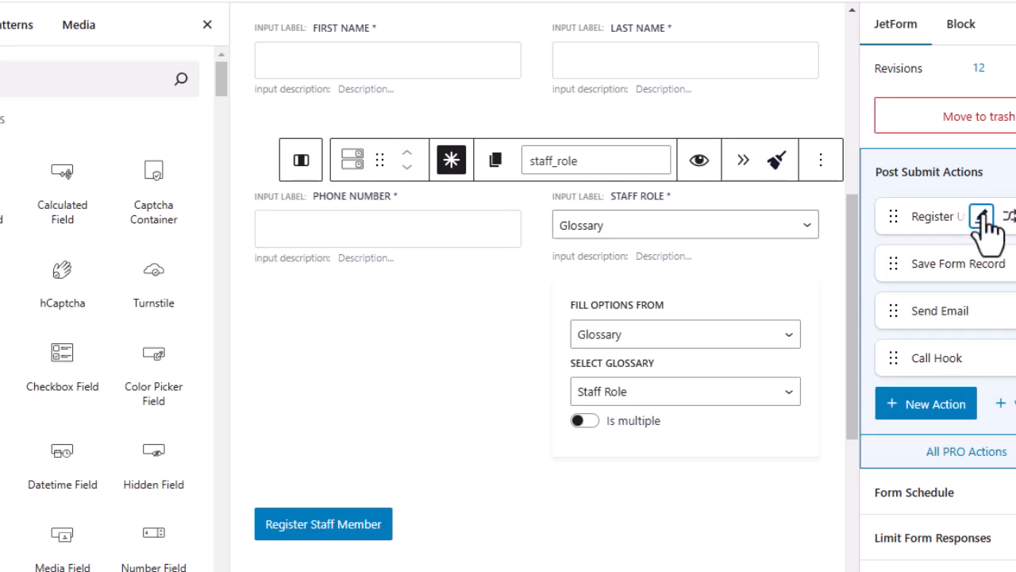
left_click(982, 216)
scroll(288, 292, "down", 6)
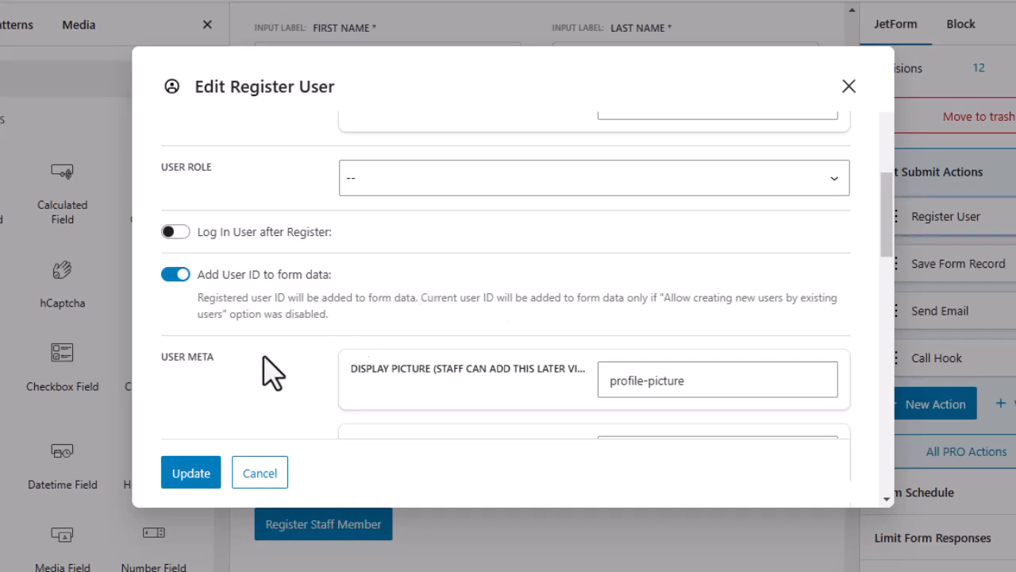
Close the Register User settings and review the form's fields.
scroll(258, 370, "down", 2)
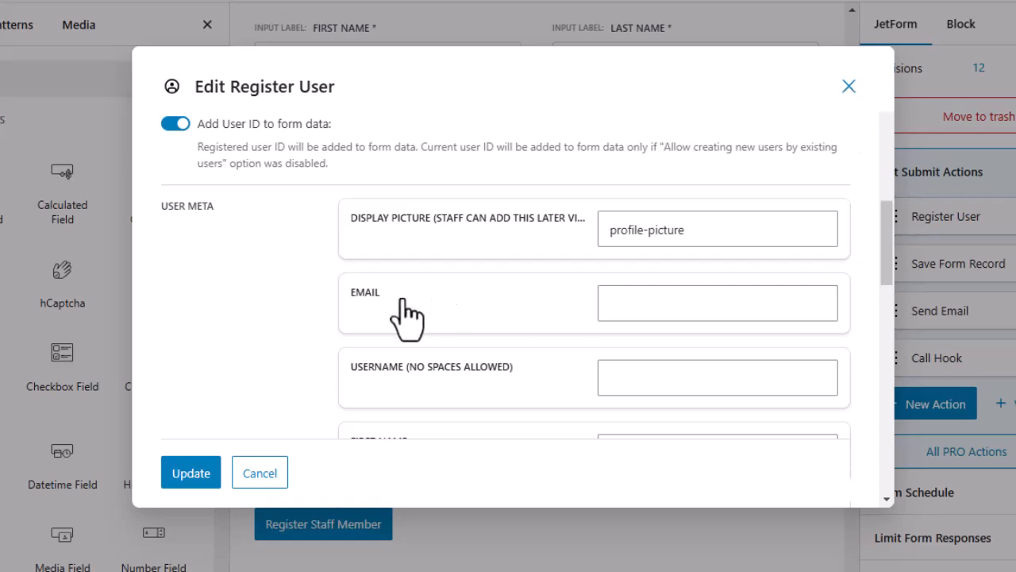
key("Escape")
scroll(487, 317, "up", 5)
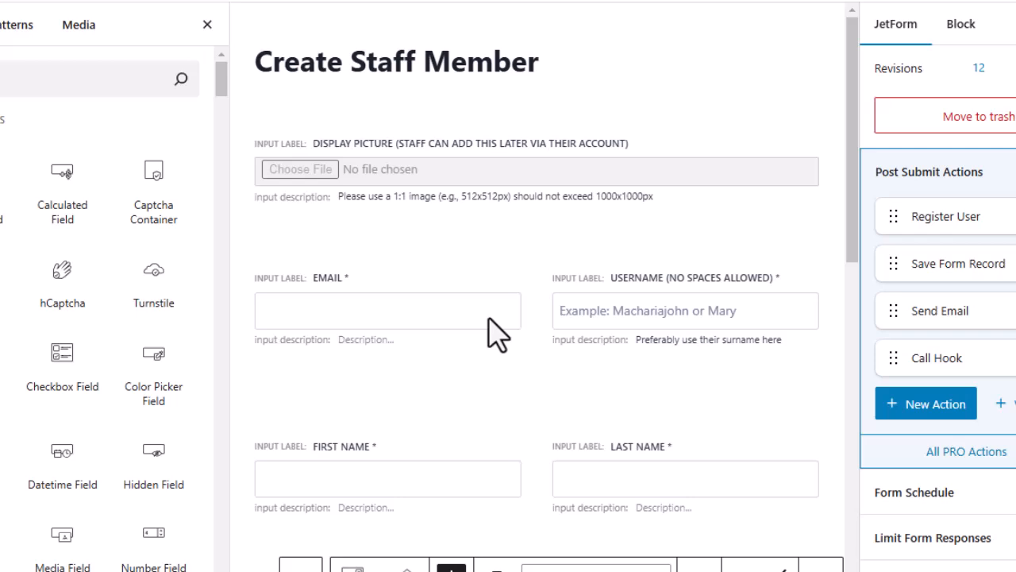
scroll(487, 317, "down", 10)
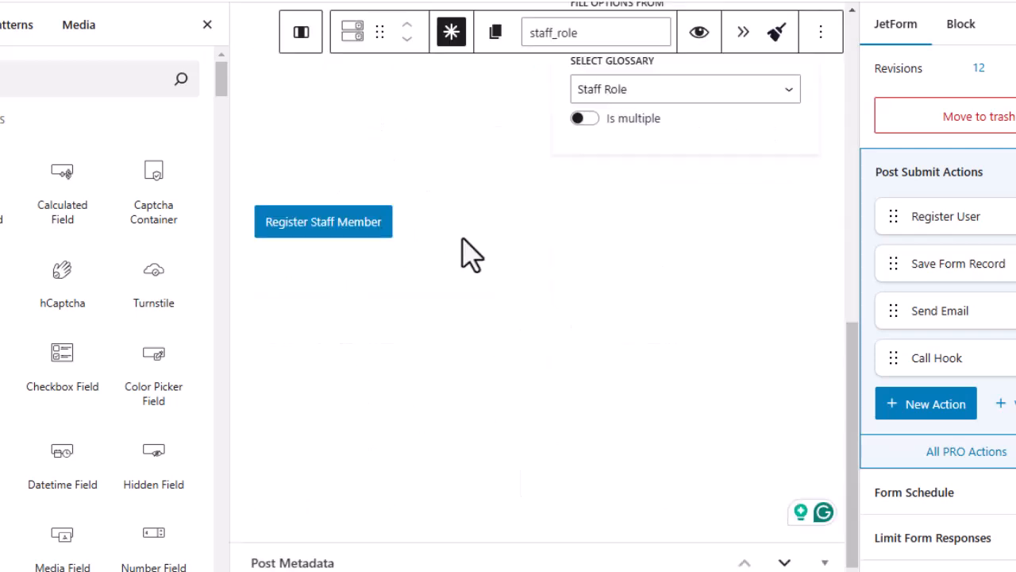
scroll(465, 268, "up", 3)
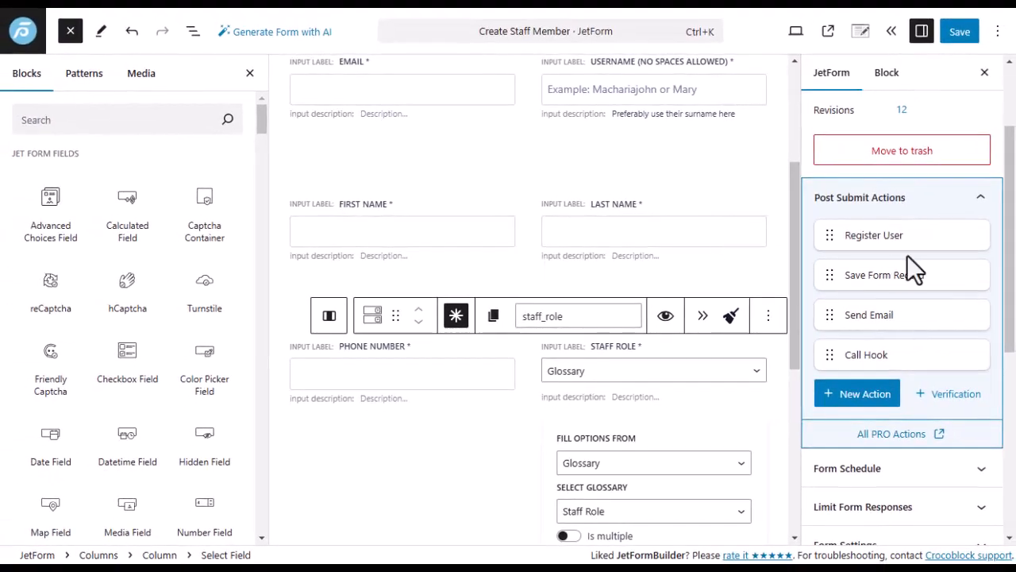
Reopen the Register User action and apply it with Display Picture mapped to profile-picture.
mouse_move(919, 237)
left_click(905, 235)
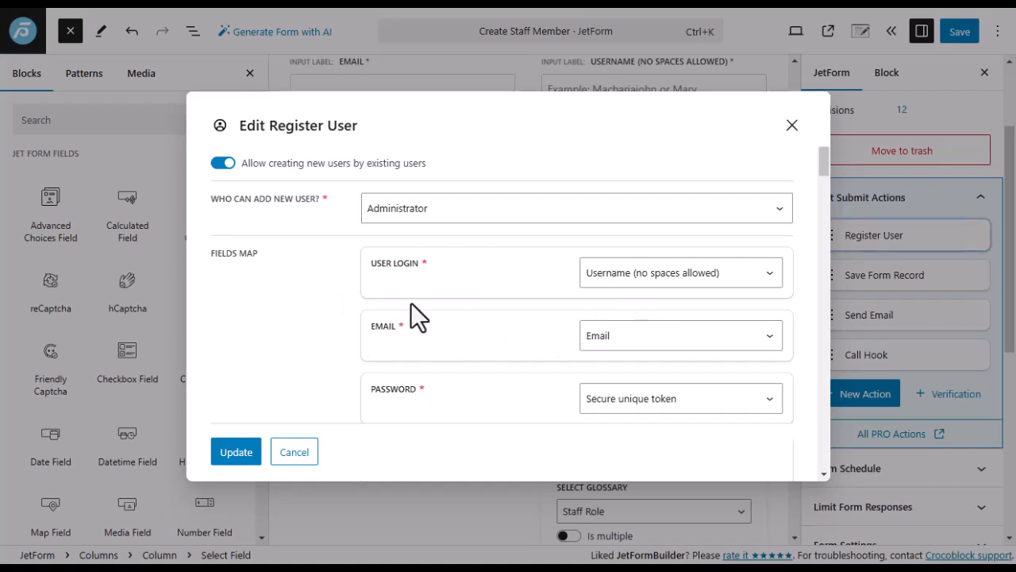
scroll(480, 303, "down", 10)
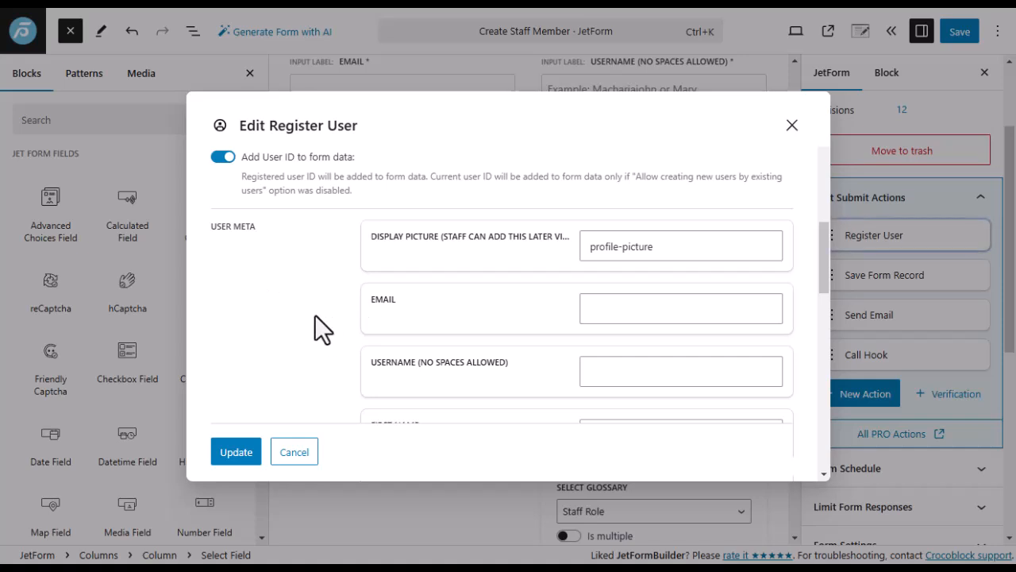
left_click(236, 451)
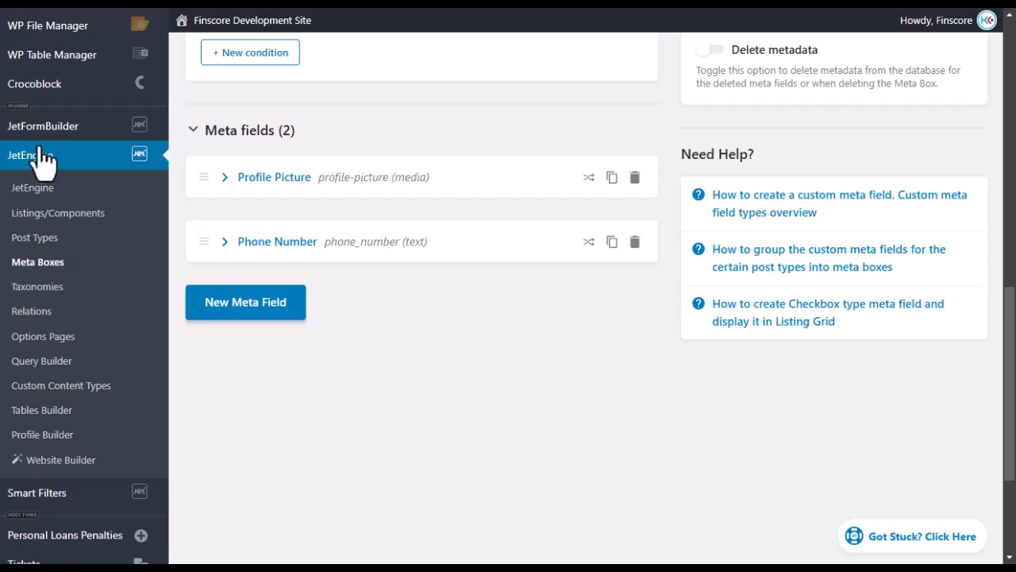
Keep the Staff Settings meta box assigned to User.
scroll(478, 341, "up", 15)
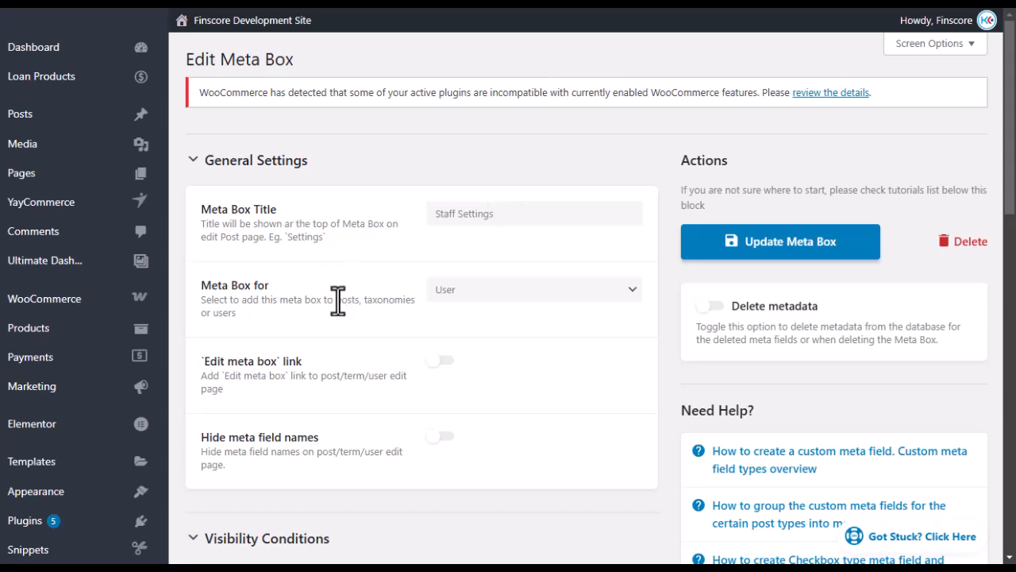
left_click(514, 294)
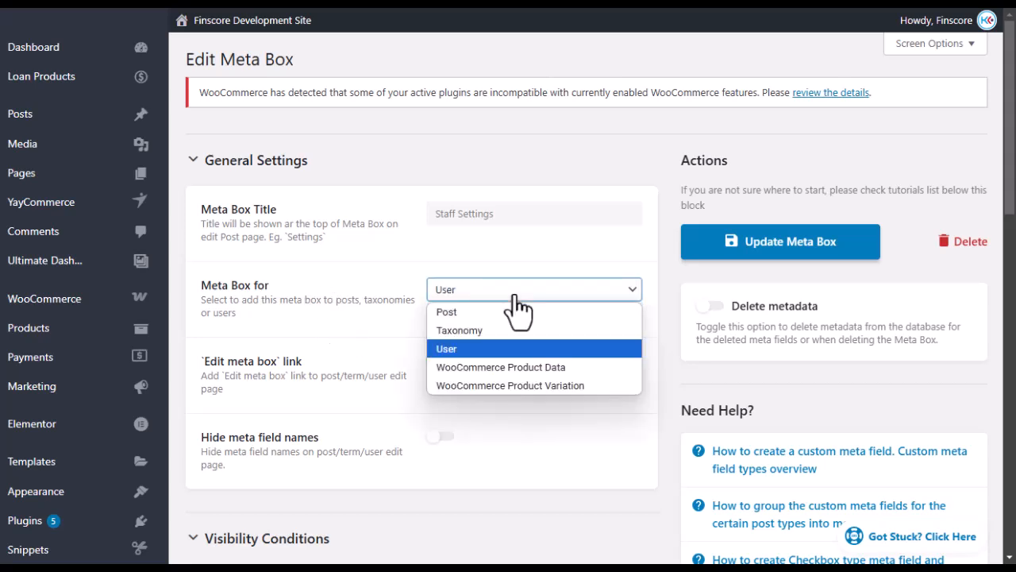
left_click(454, 349)
Expand the Profile Picture meta field to check its profile-picture Name/ID and Media type.
scroll(348, 330, "down", 3)
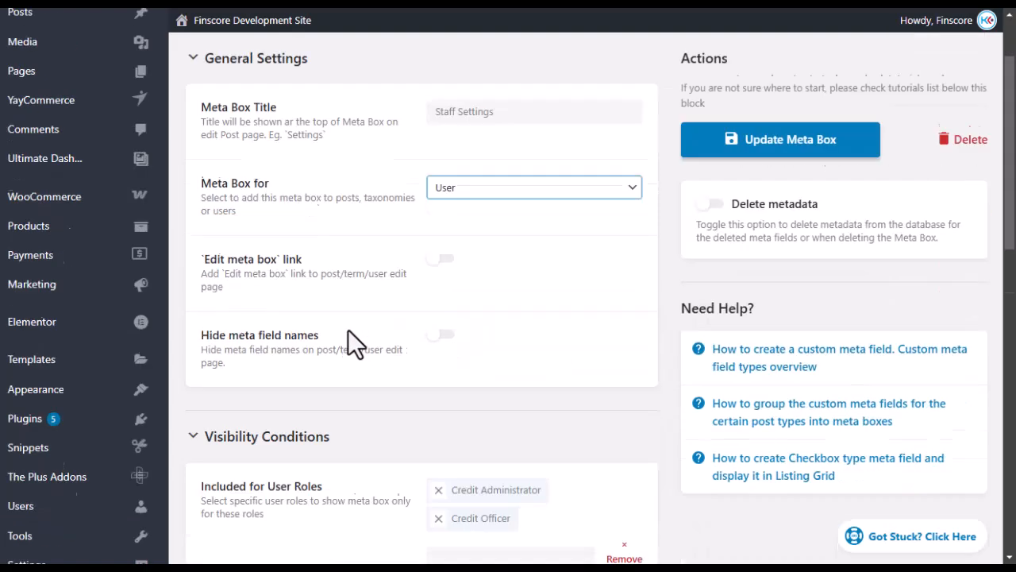
scroll(349, 313, "down", 5)
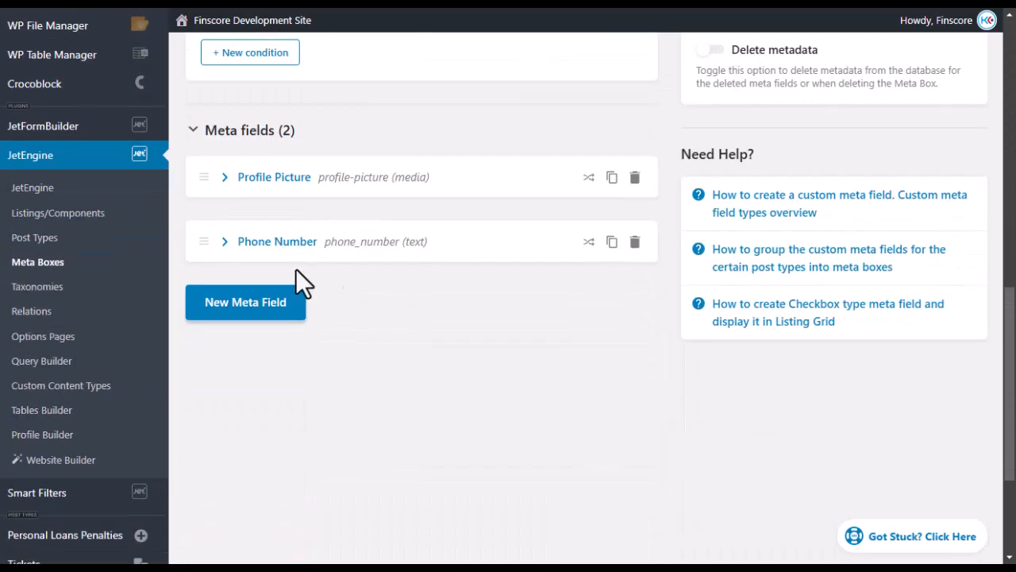
scroll(408, 295, "up", 1)
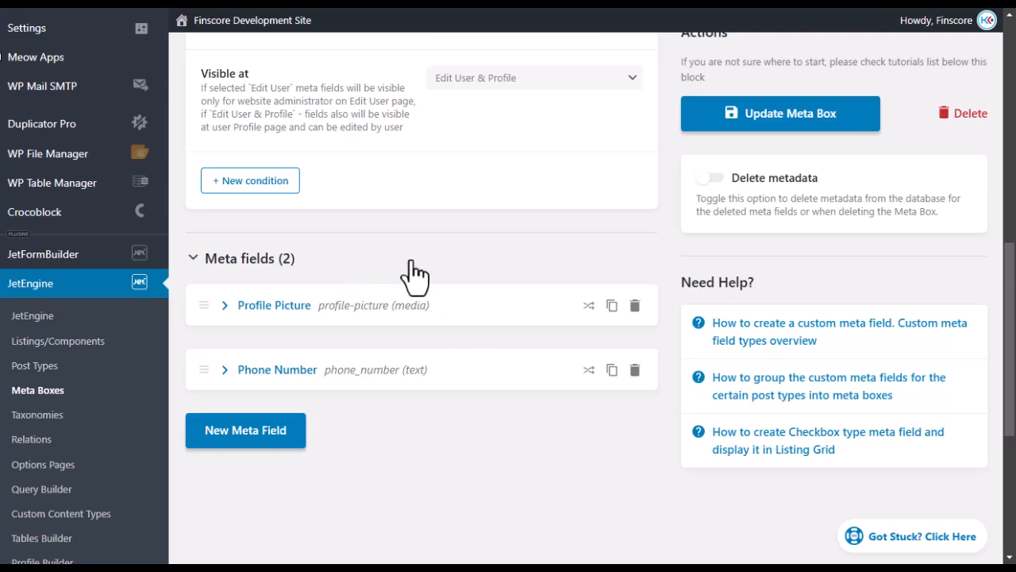
left_click(228, 308)
scroll(500, 373, "down", 2)
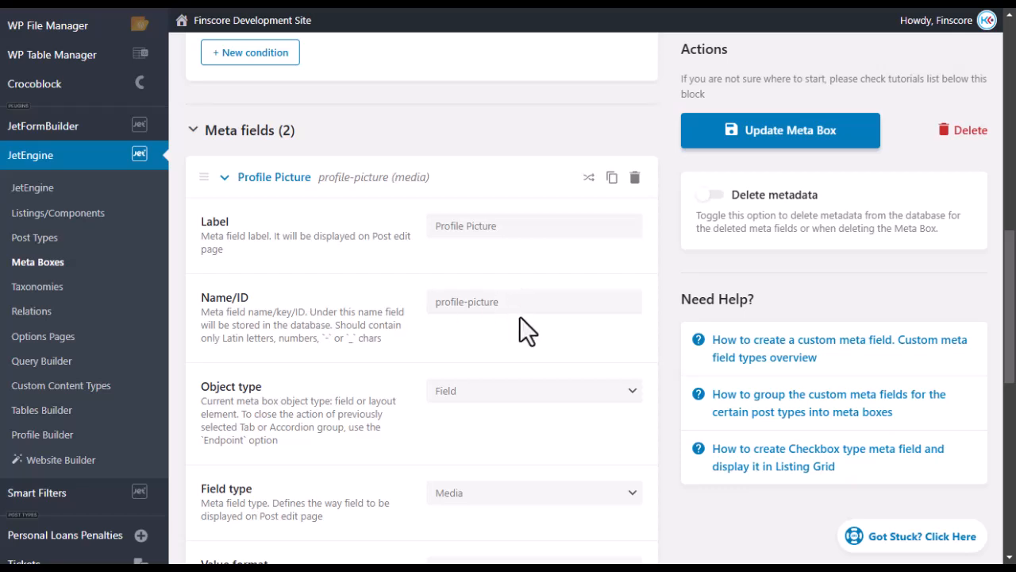
Return to the Create Staff Member form and look over the Register User settings.
mouse_move(10, 282)
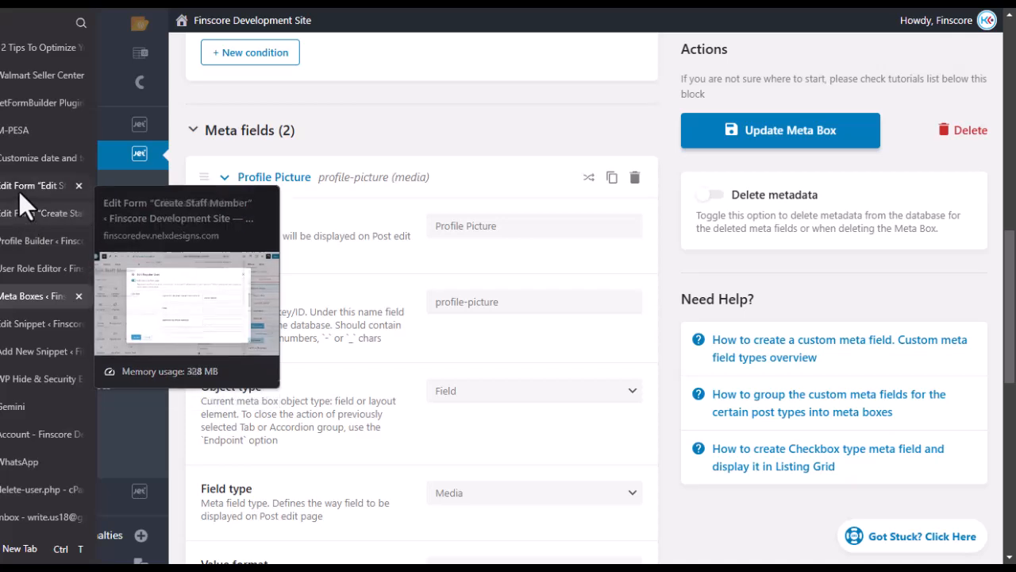
left_click(20, 211)
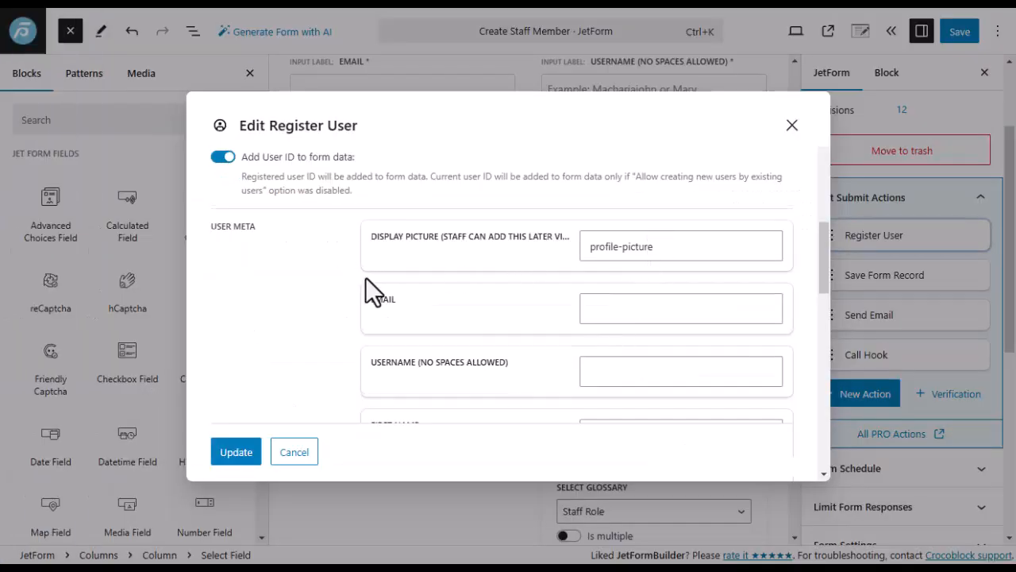
scroll(361, 290, "down", 5)
scroll(354, 295, "down", 2)
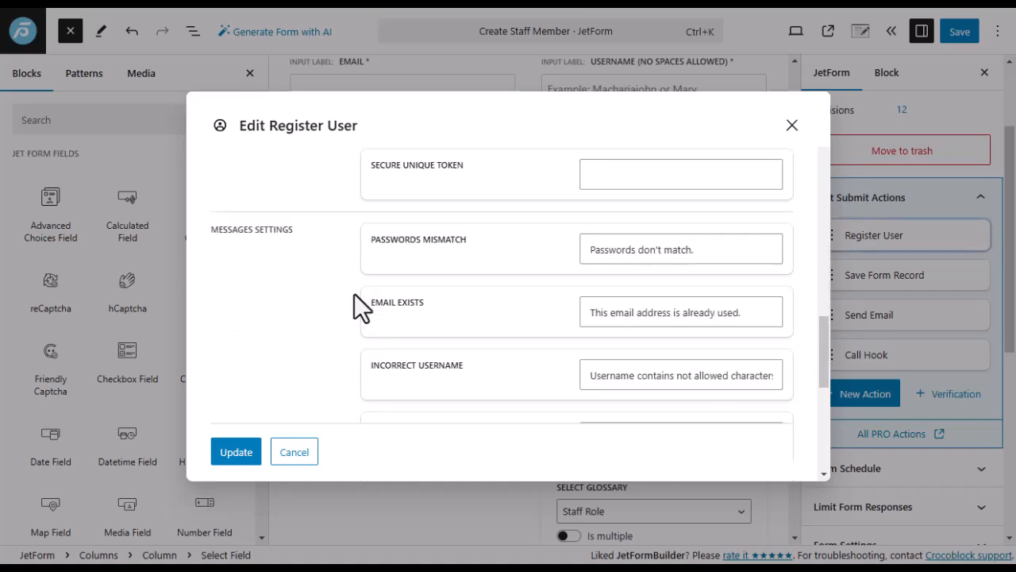
scroll(354, 302, "up", 3)
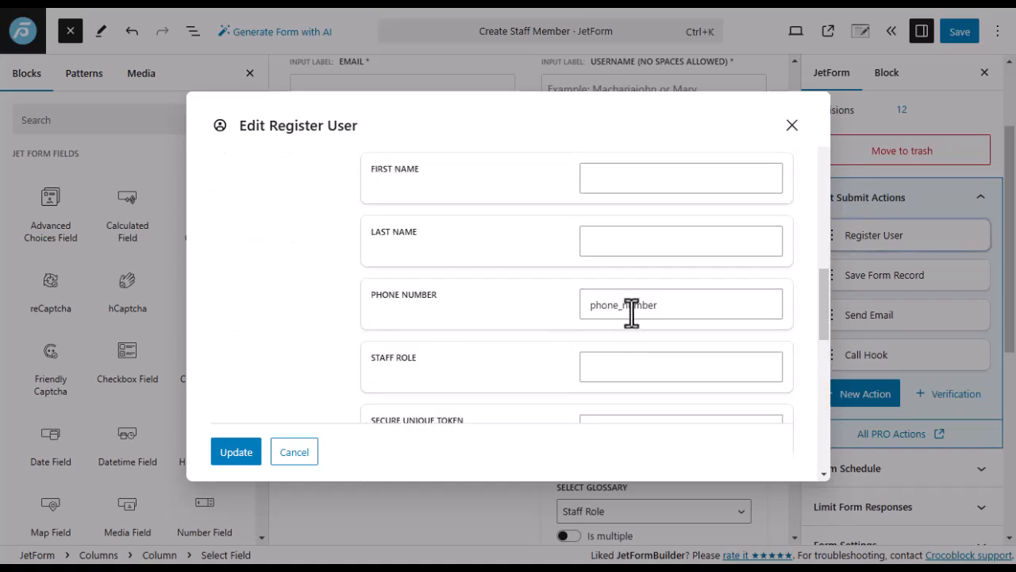
In the Staff Settings meta box, expand Phone Number and copy its phone_number ID.
mouse_move(32, 301)
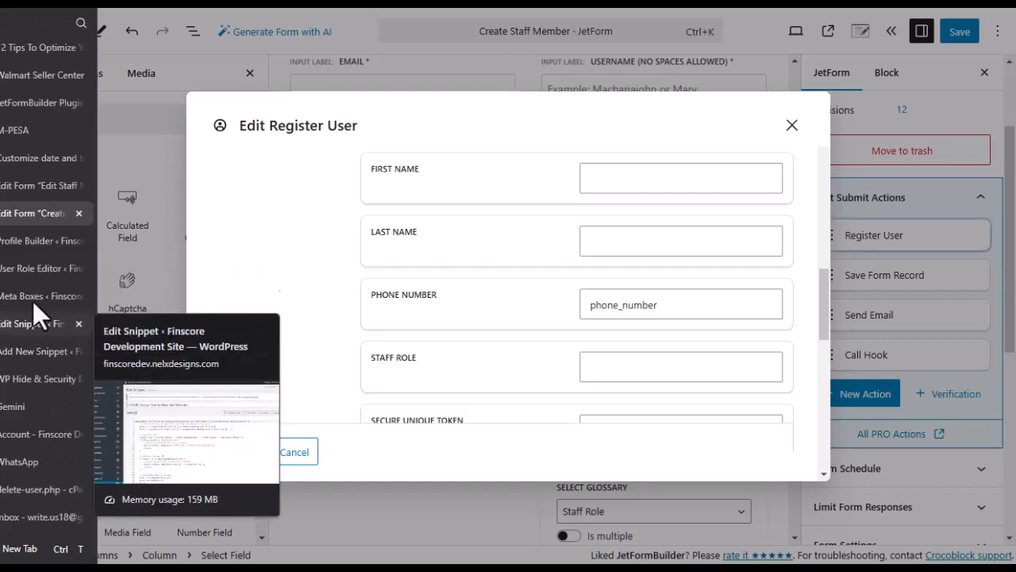
left_click(22, 296)
scroll(307, 254, "down", 2)
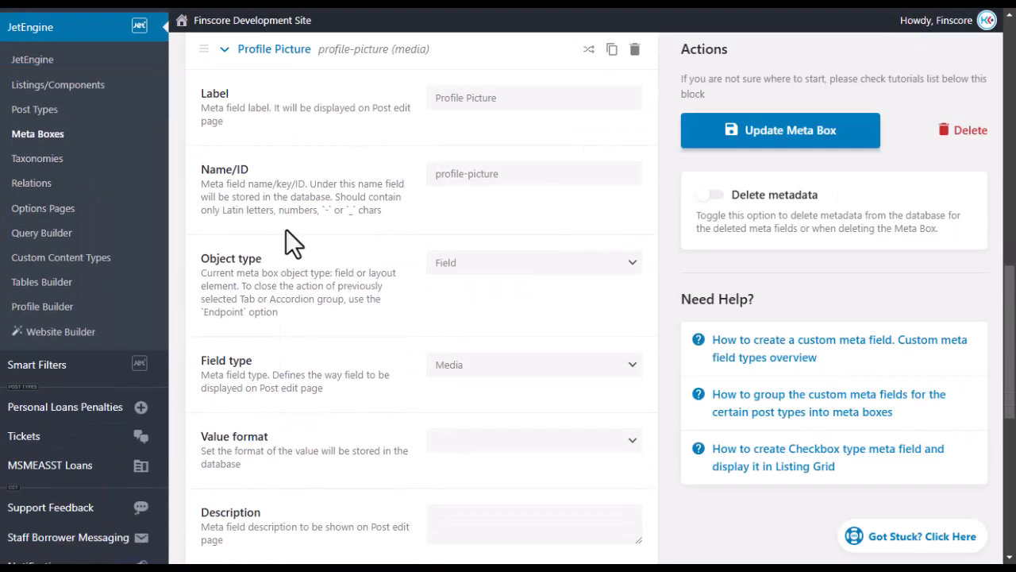
scroll(285, 250, "up", 3)
left_click(224, 300)
scroll(254, 310, "down", 2)
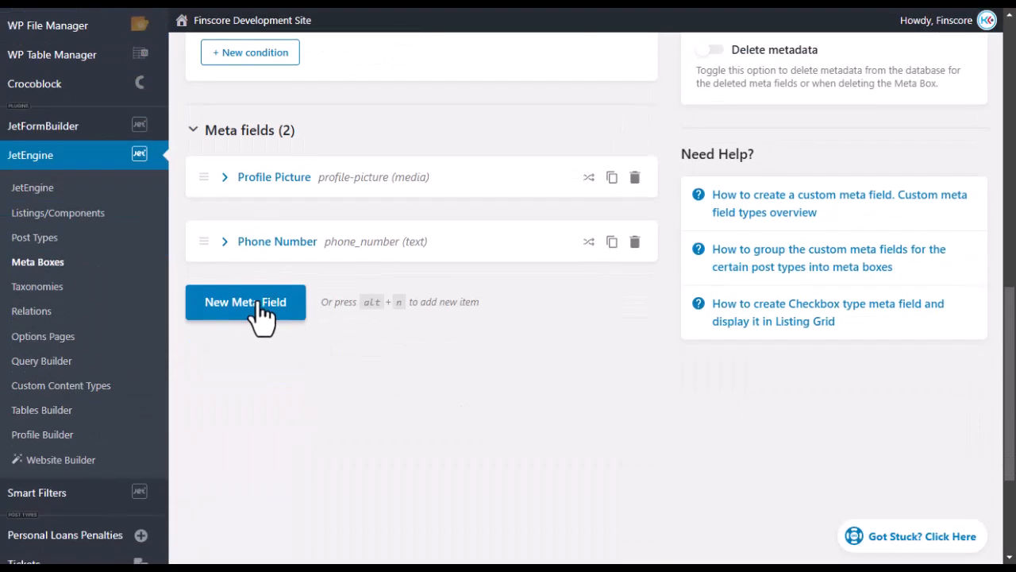
left_click(225, 245)
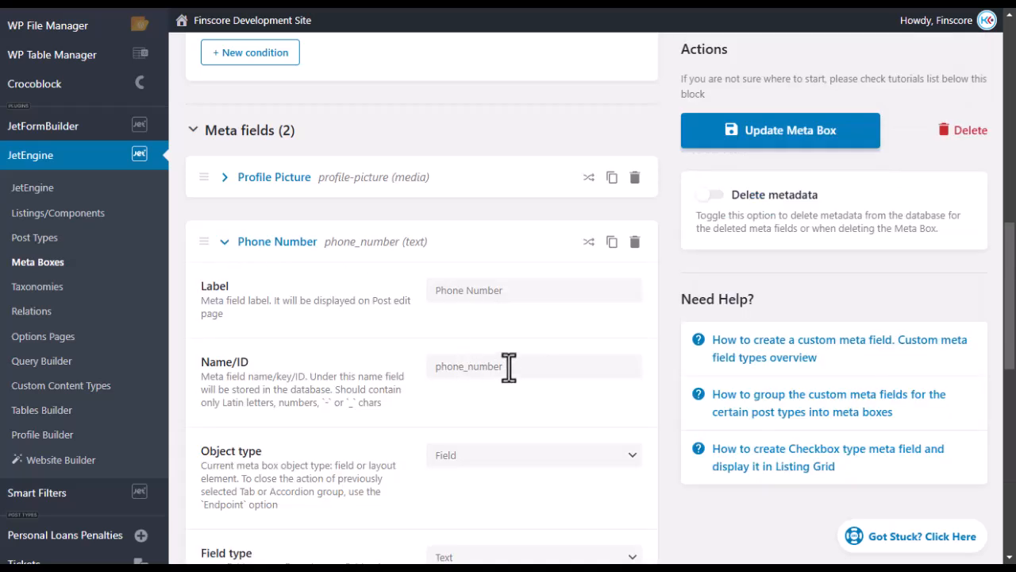
left_click_drag(517, 366, 387, 361)
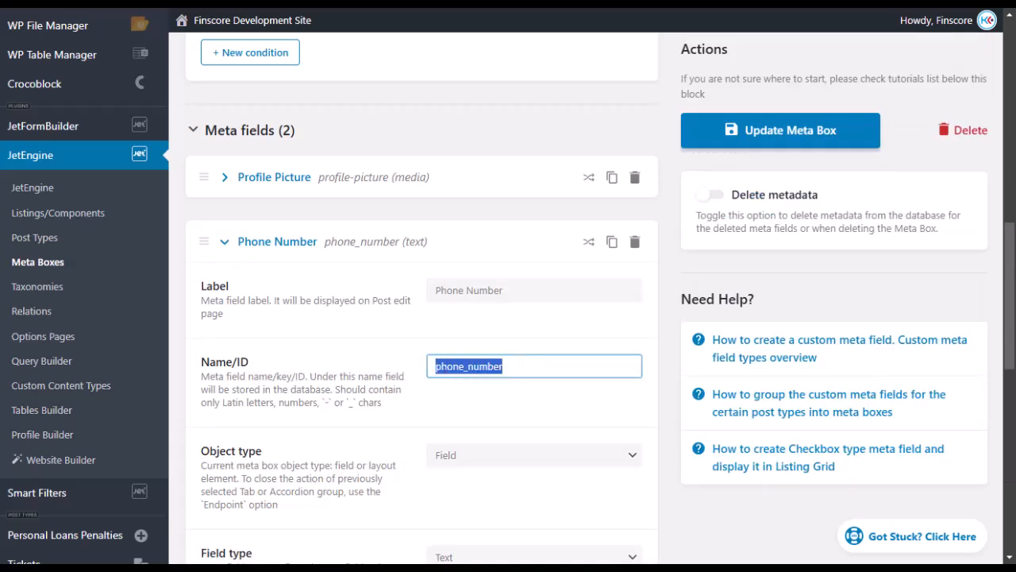
Save the Register User settings with the phone number mapped to phone_number.
left_click(26, 214)
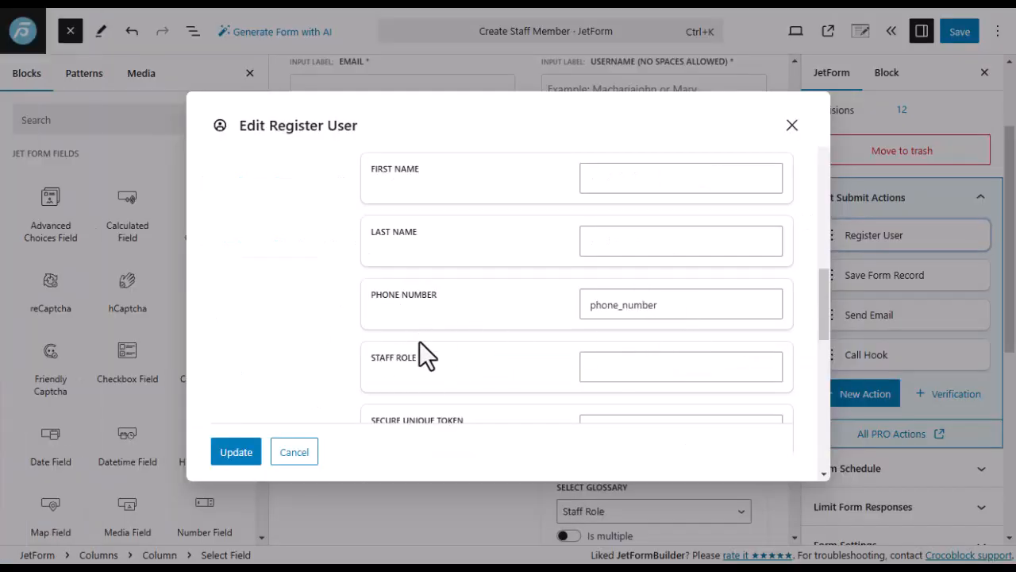
scroll(446, 345, "up", 2)
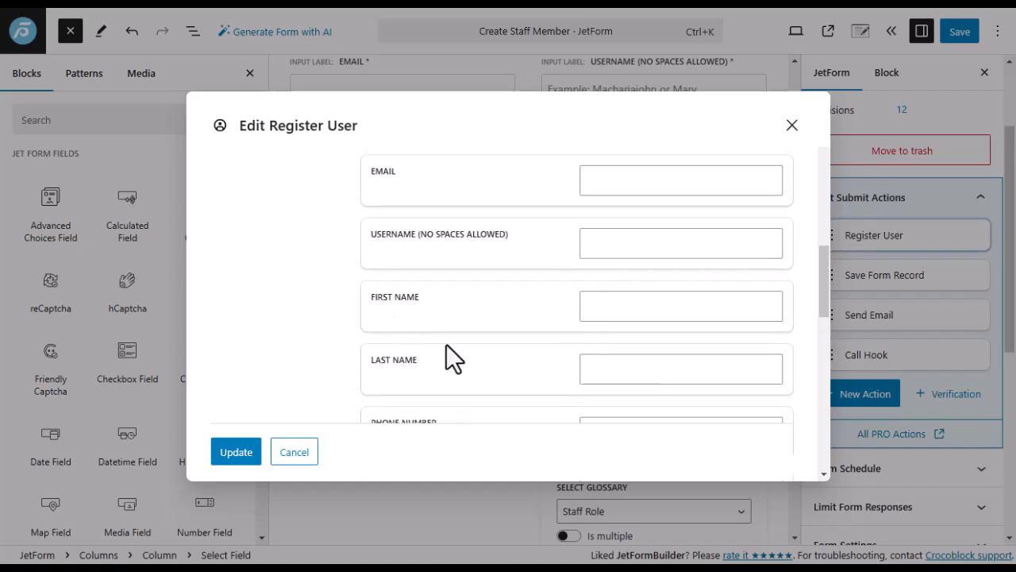
scroll(444, 330, "down", 2)
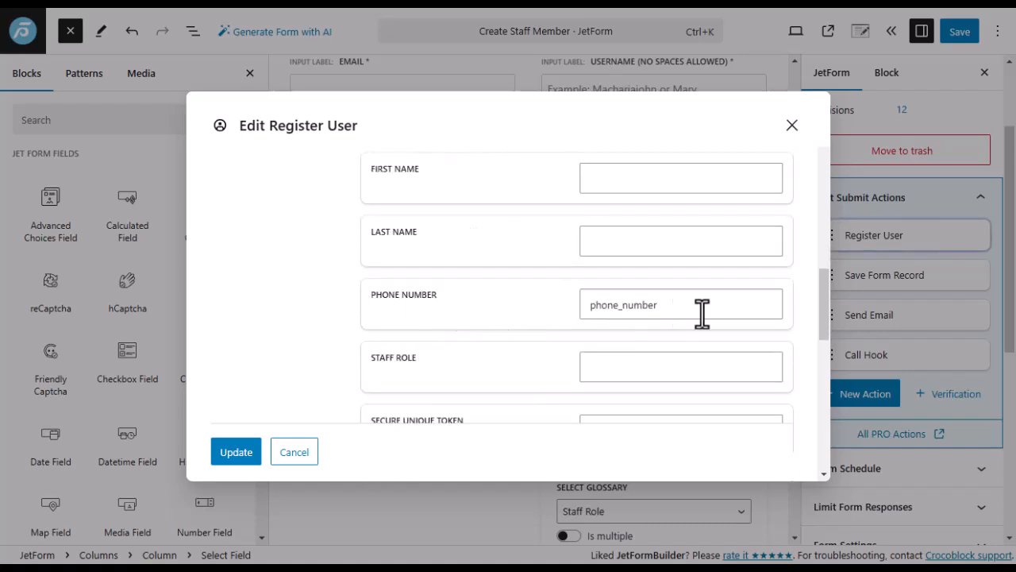
scroll(629, 220, "up", 3)
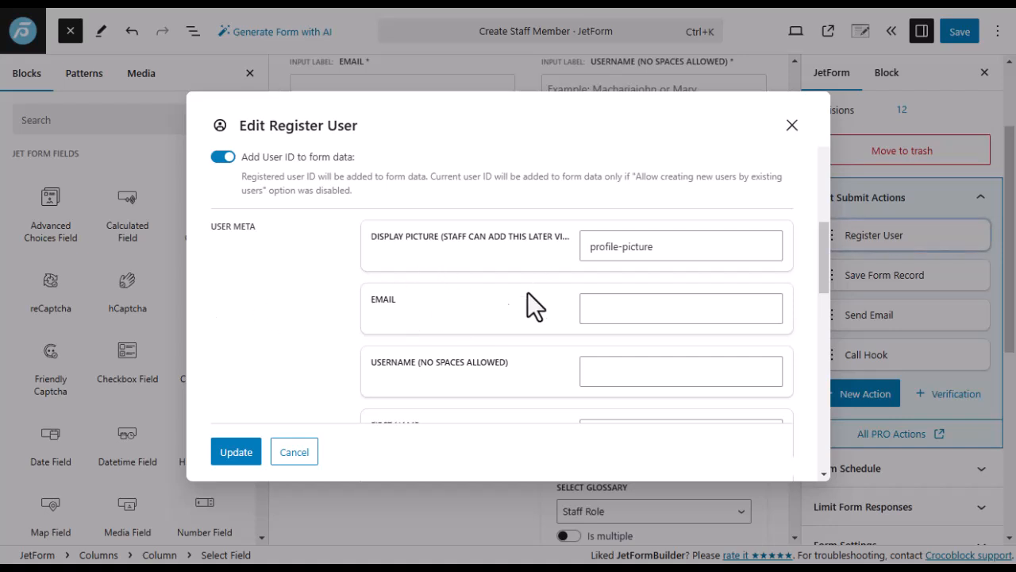
scroll(497, 298, "up", 2)
scroll(308, 301, "up", 3)
scroll(308, 300, "down", 5)
left_click(233, 454)
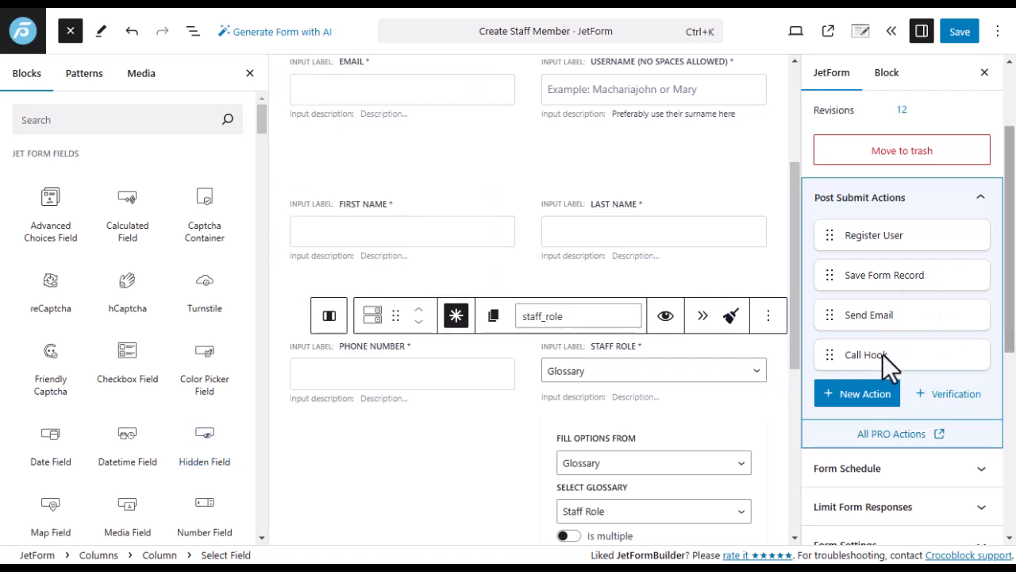
Dismiss the new-action picker and open the Send Email action's settings.
left_click(857, 394)
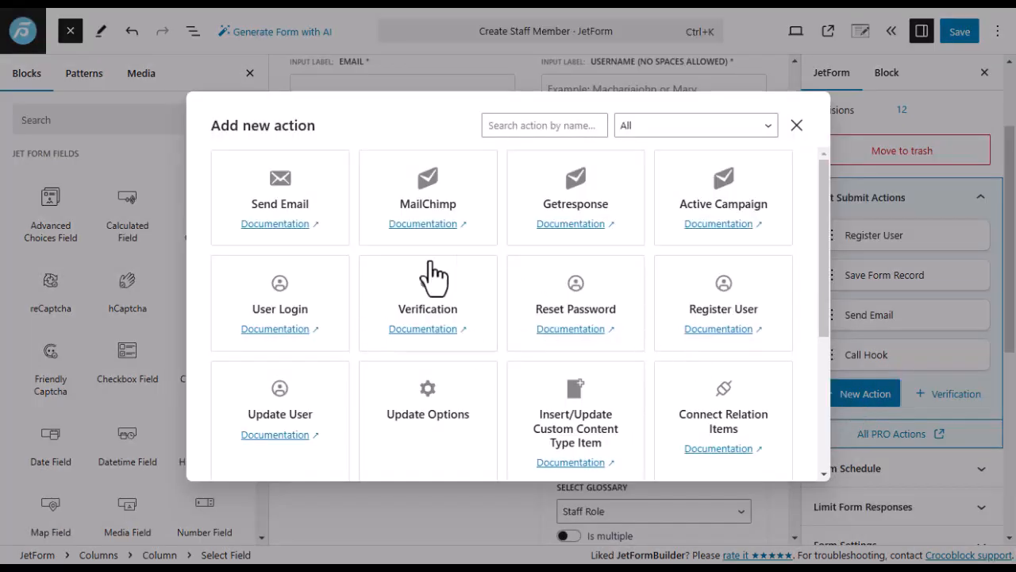
left_click(796, 125)
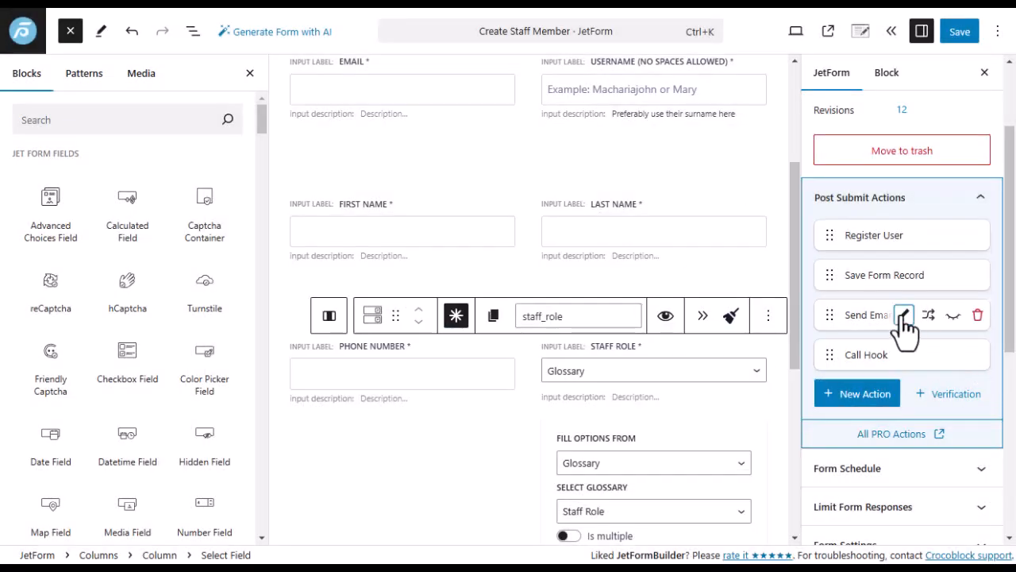
left_click(903, 316)
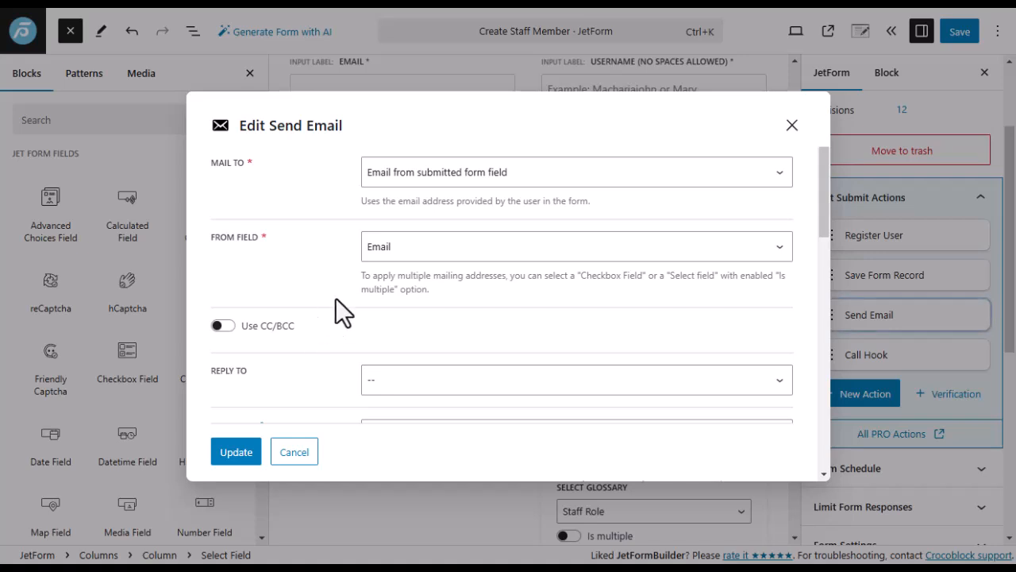
Enlarge the email Content box to show the full HTML body with its macros.
scroll(336, 297, "down", 5)
scroll(336, 270, "down", 10)
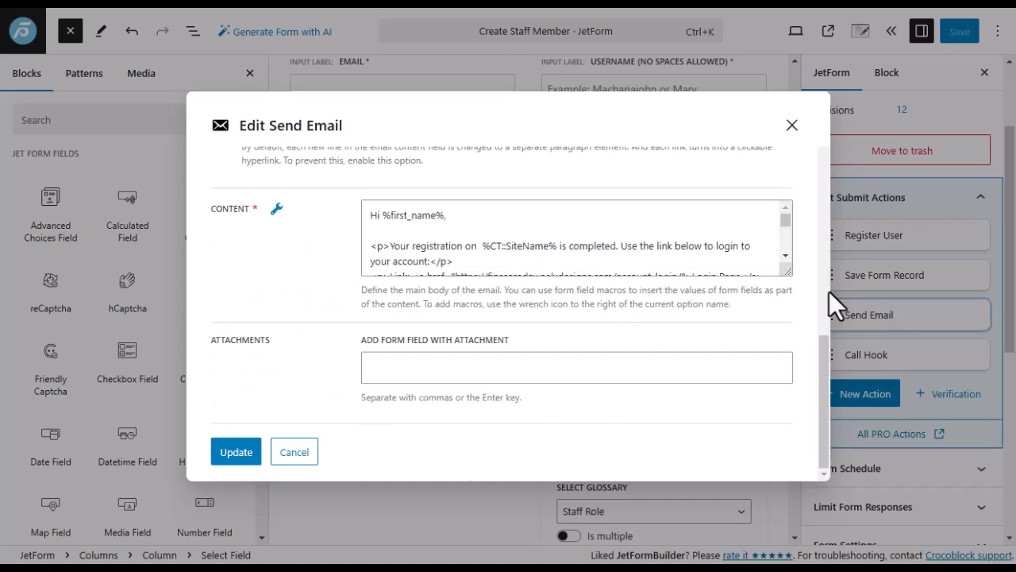
left_click_drag(785, 270, 757, 441)
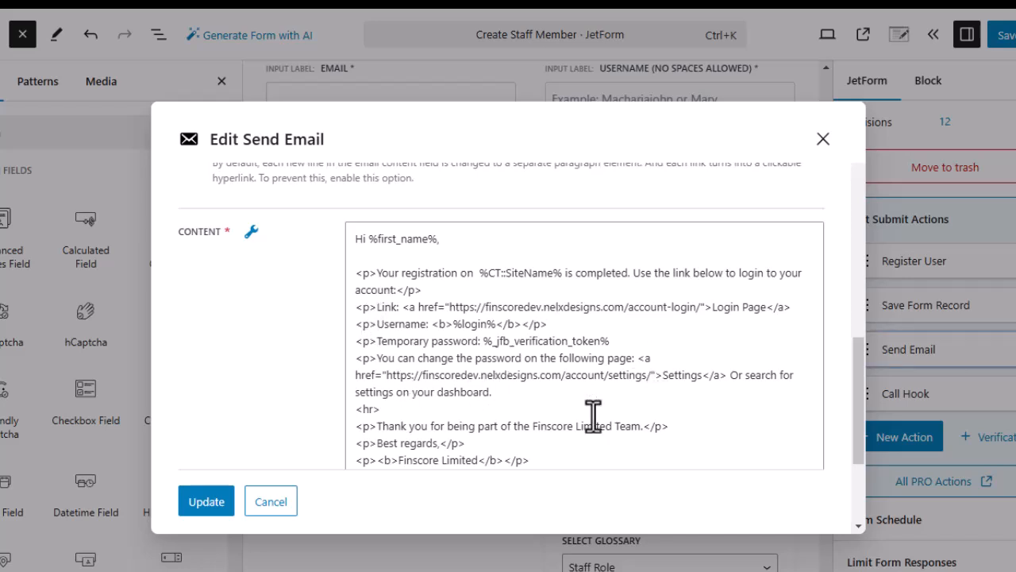
scroll(536, 370, "down", 3)
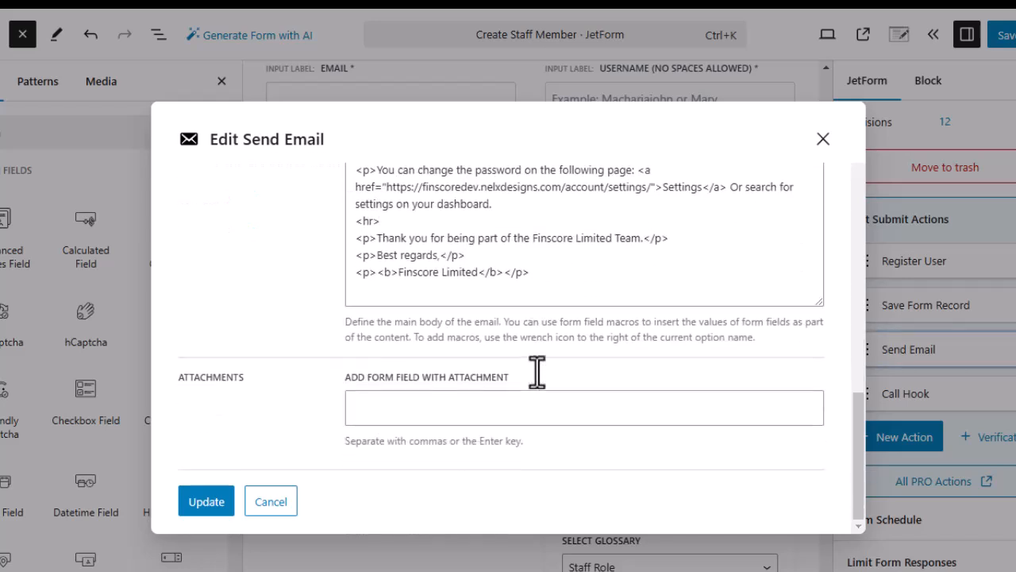
scroll(536, 371, "up", 2)
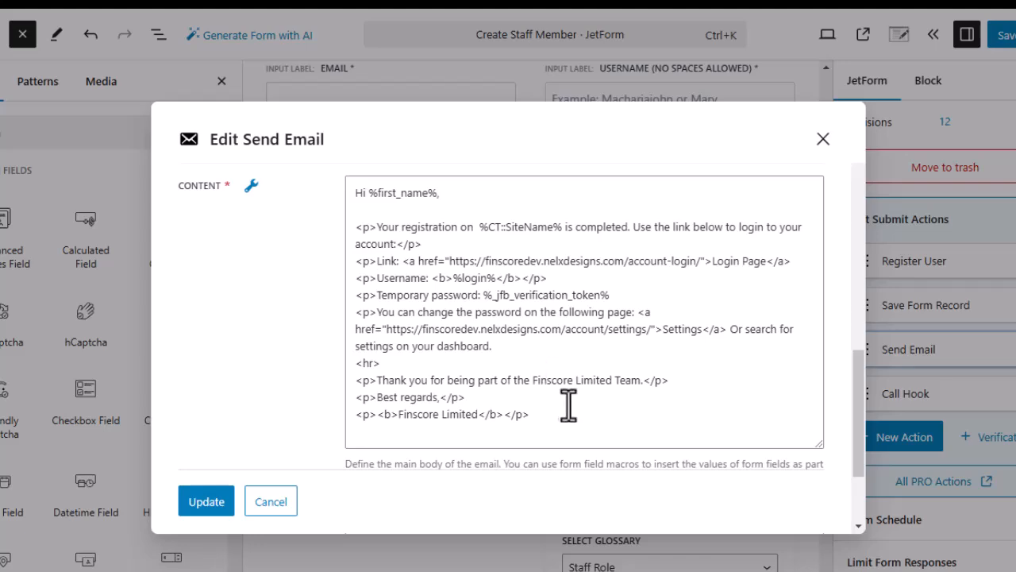
scroll(556, 405, "up", 3)
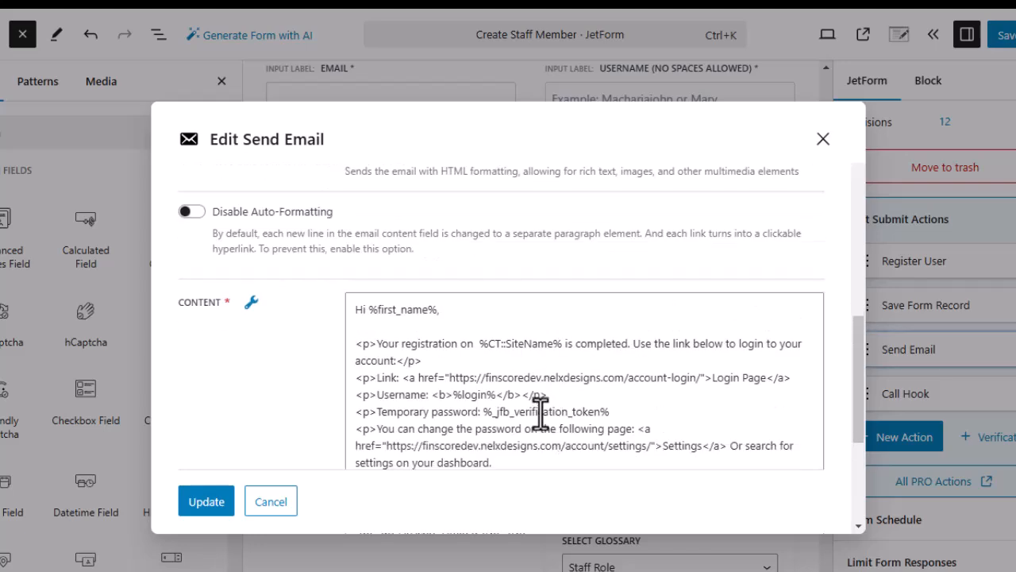
scroll(537, 413, "down", 5)
scroll(494, 431, "up", 4)
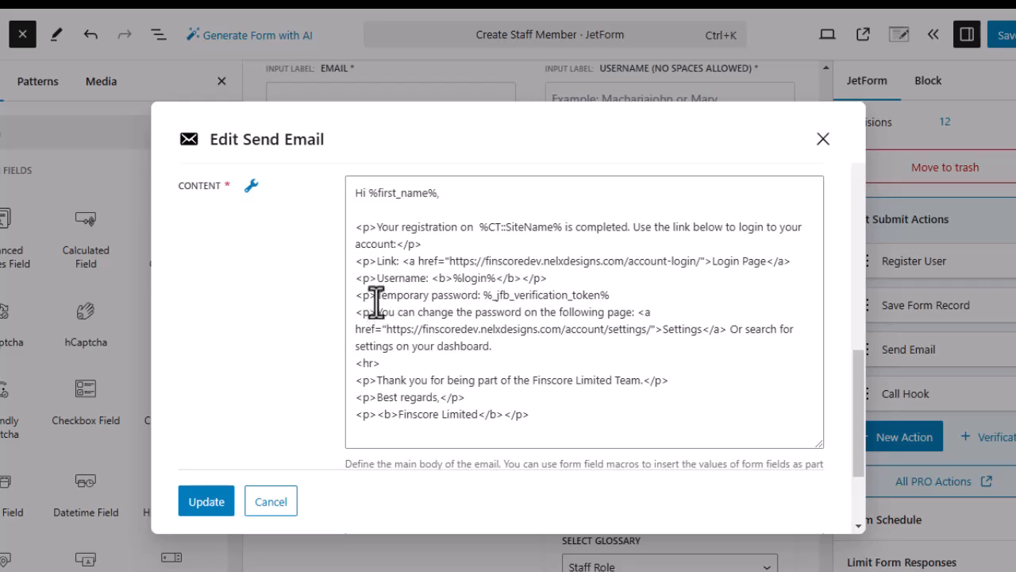
left_click(483, 300)
left_click_drag(483, 300, 607, 295)
left_click(609, 293)
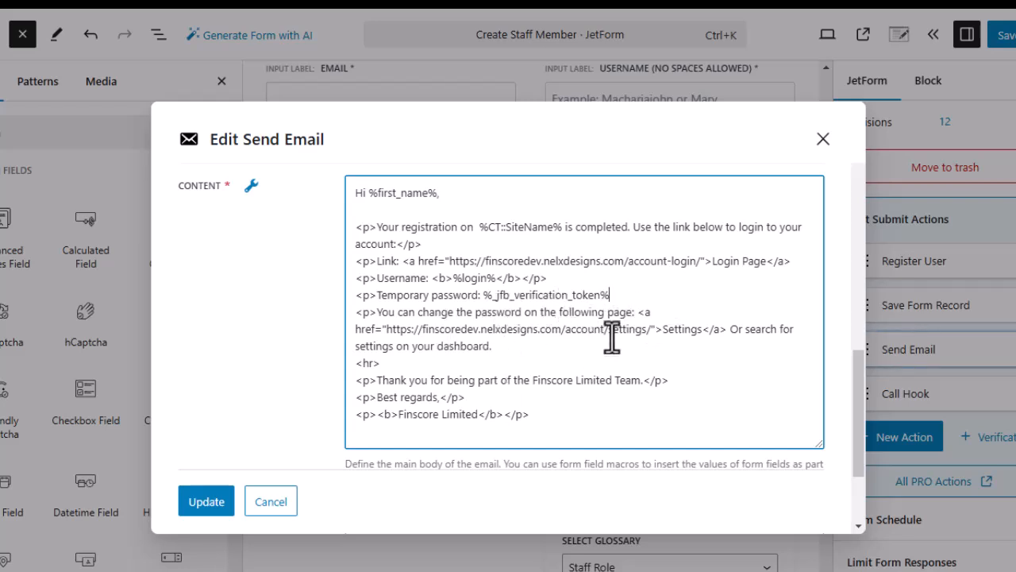
left_click(252, 190)
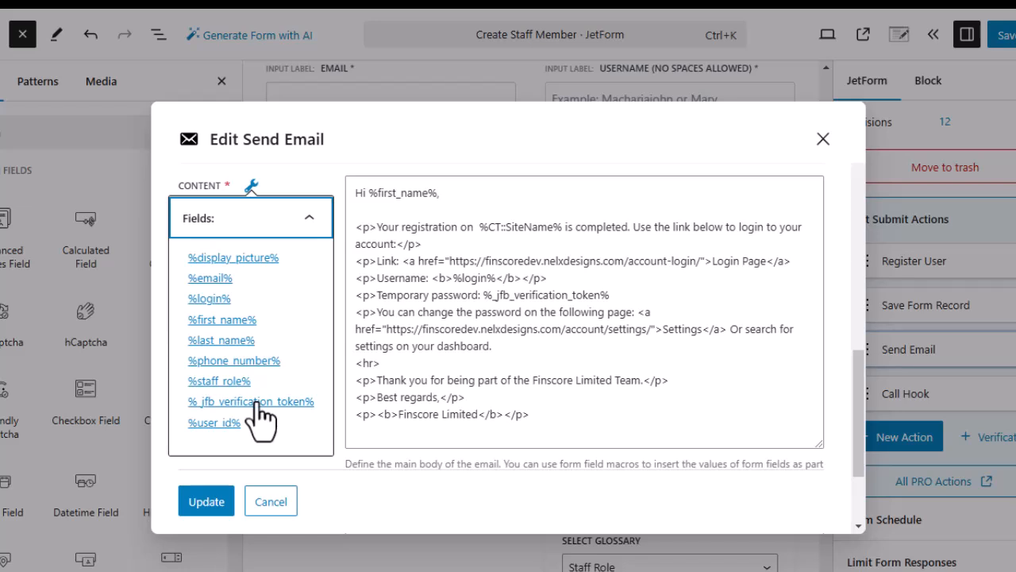
left_click(543, 415)
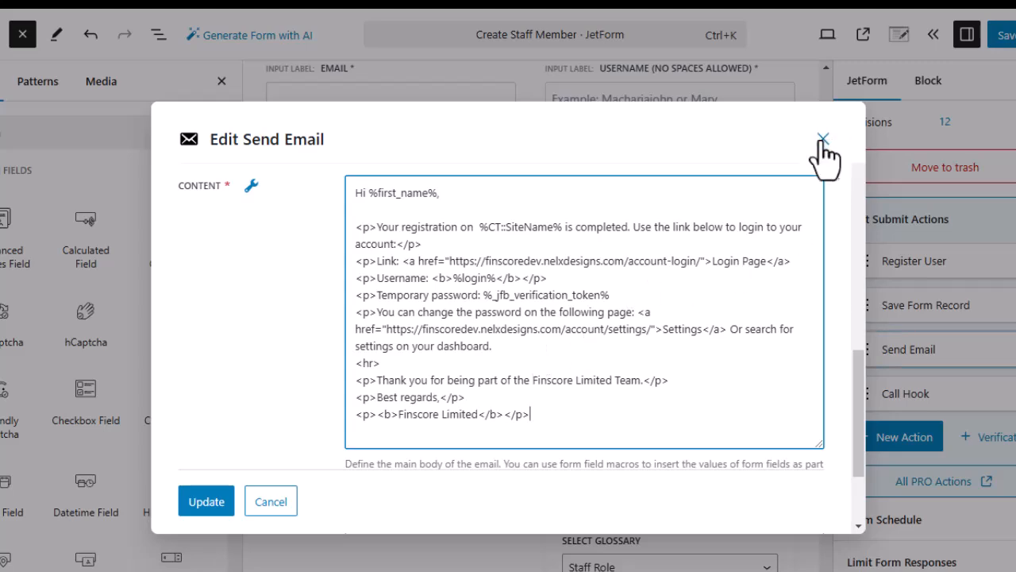
scroll(321, 326, "up", 2)
scroll(317, 314, "up", 2)
scroll(413, 389, "down", 2)
scroll(317, 373, "up", 4)
scroll(296, 351, "up", 6)
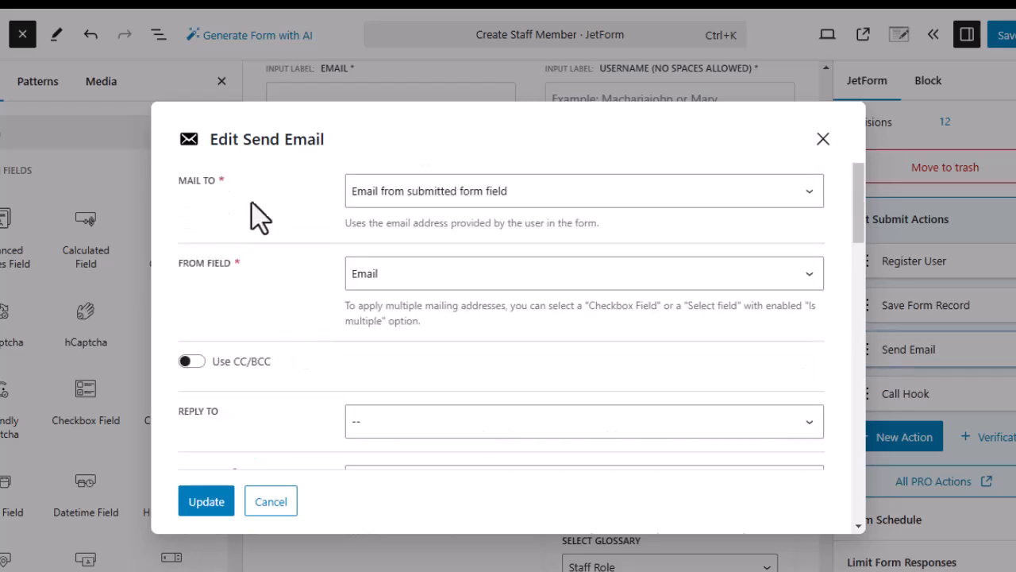
left_click(548, 198)
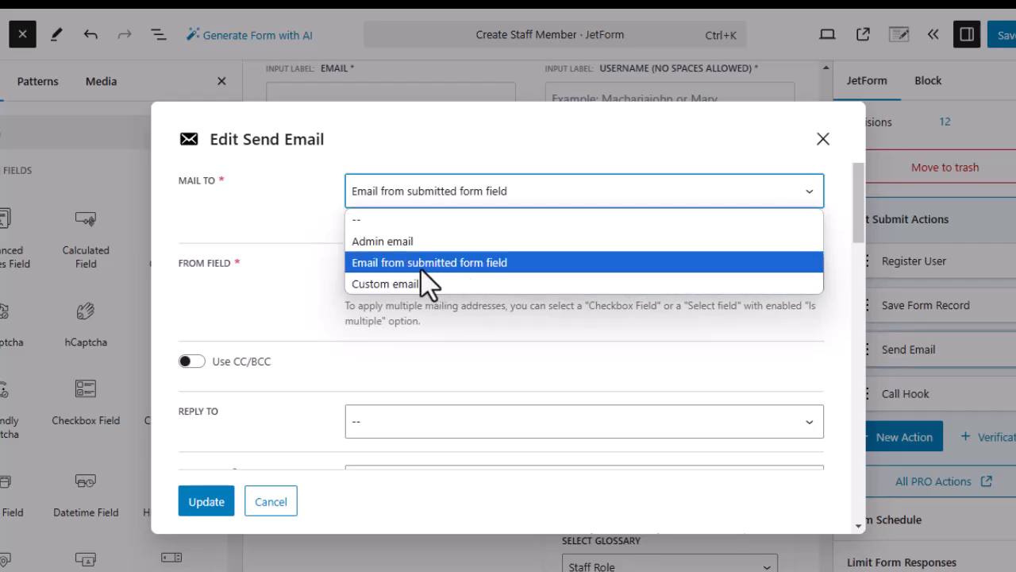
left_click(459, 263)
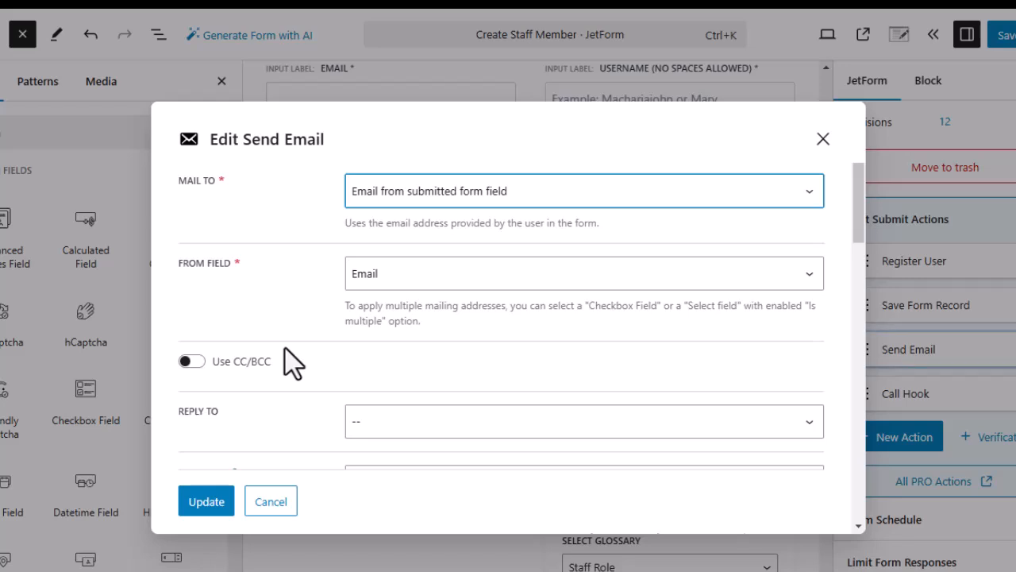
left_click(427, 285)
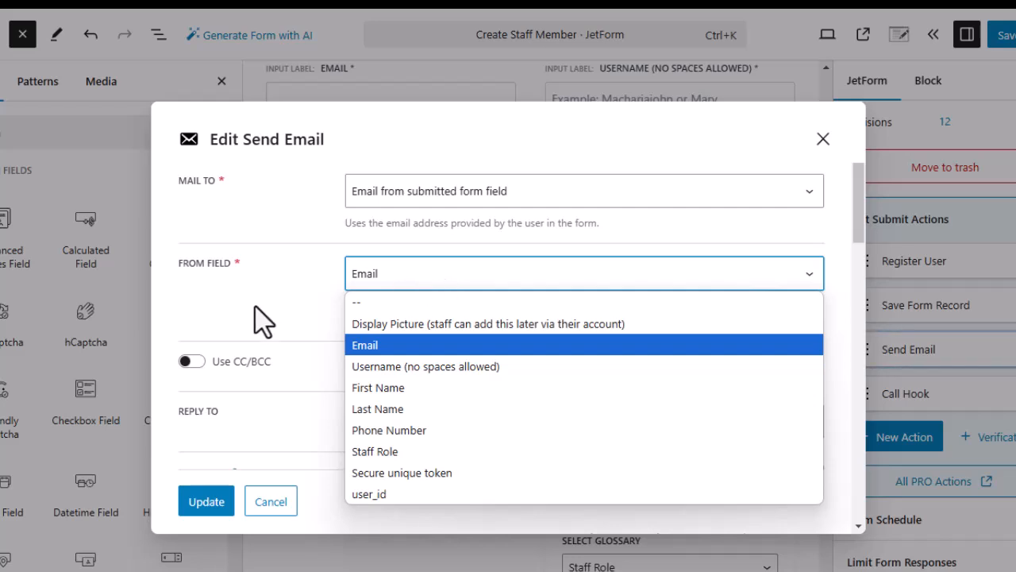
left_click(374, 347)
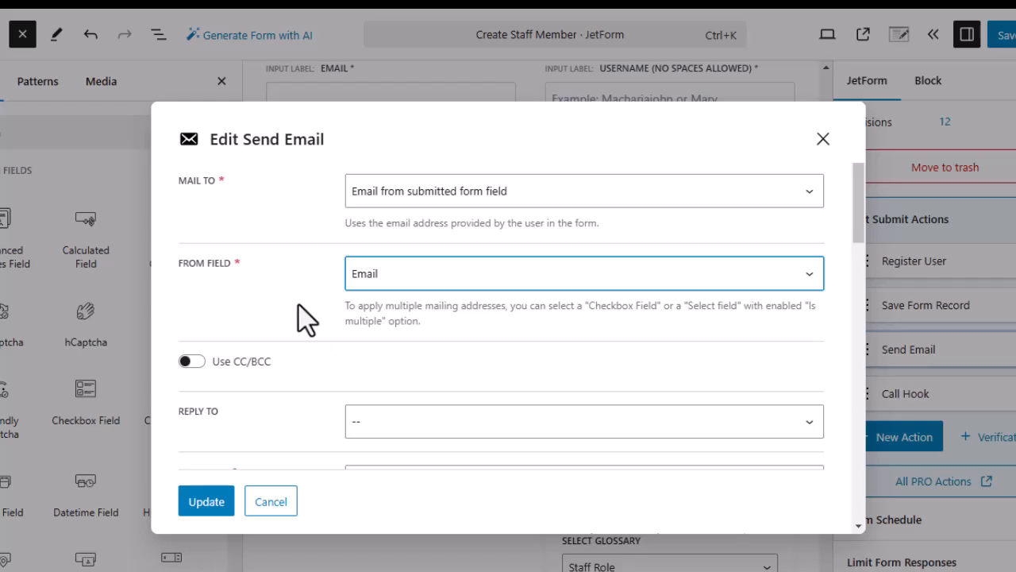
scroll(301, 318, "down", 5)
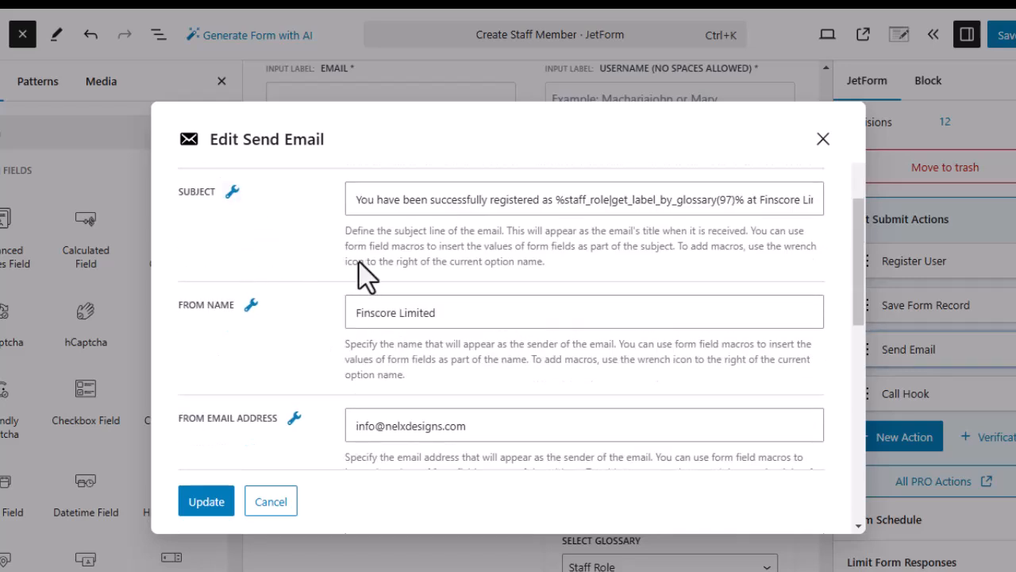
scroll(318, 277, "down", 4)
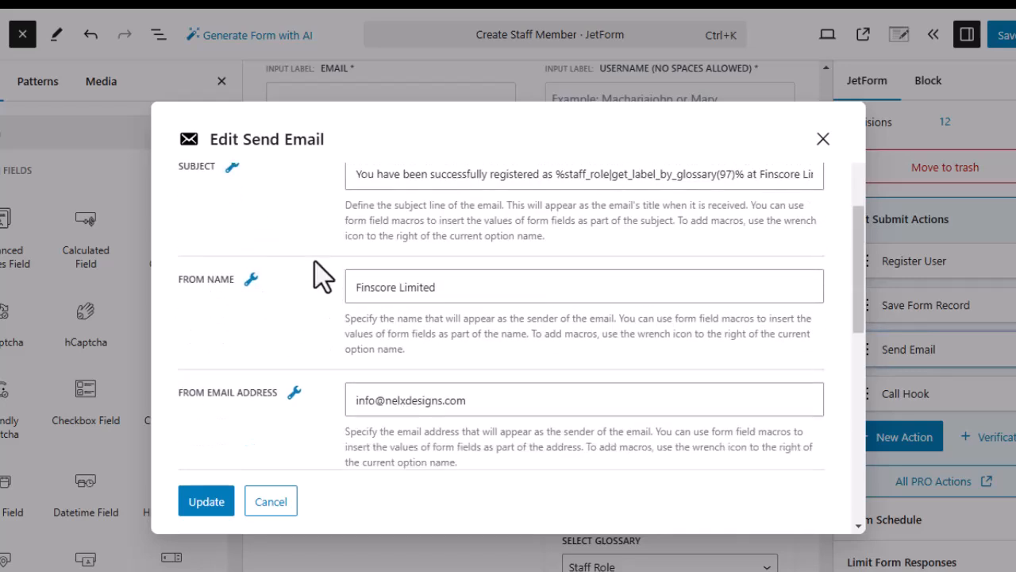
scroll(318, 342, "down", 2)
scroll(317, 341, "down", 6)
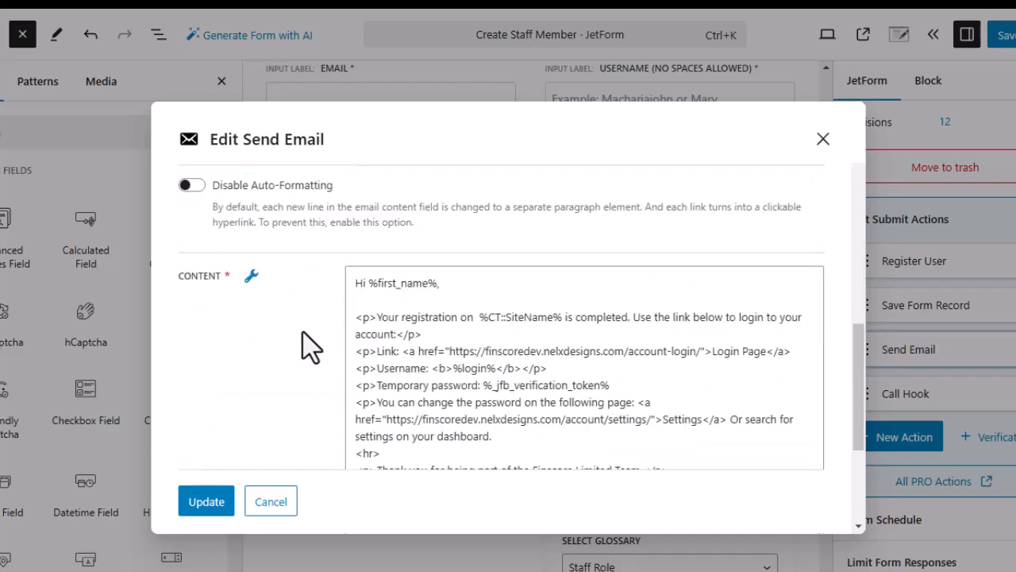
scroll(314, 337, "up", 12)
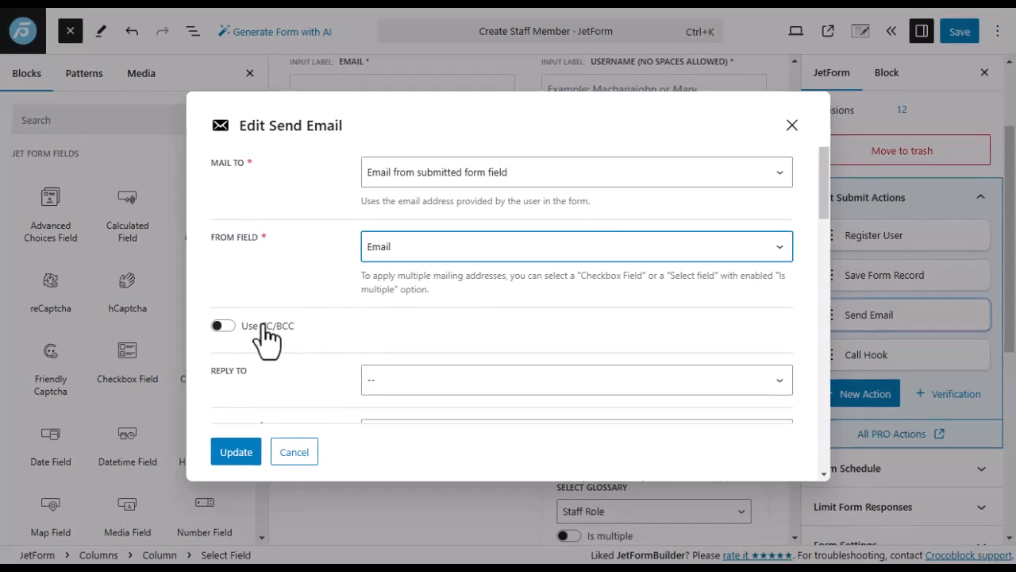
Save the Send Email settings, then browse and dismiss the action picker without adding one.
left_click(236, 454)
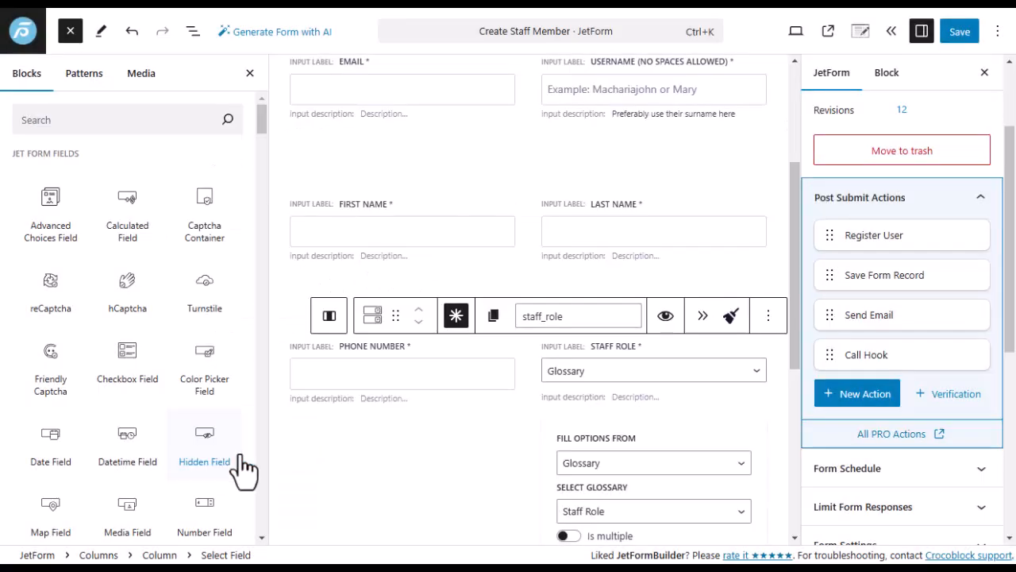
mouse_move(915, 372)
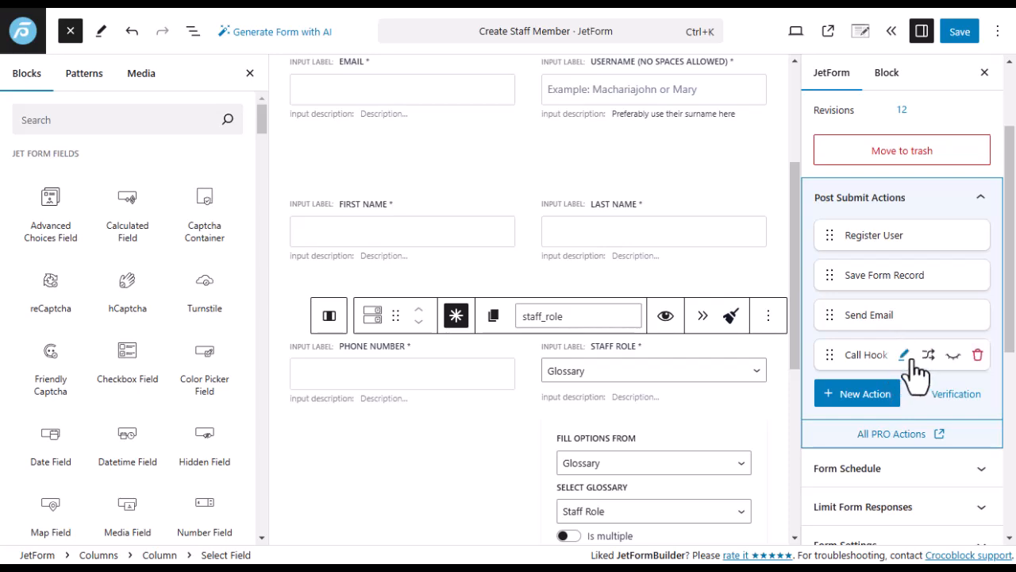
left_click(862, 397)
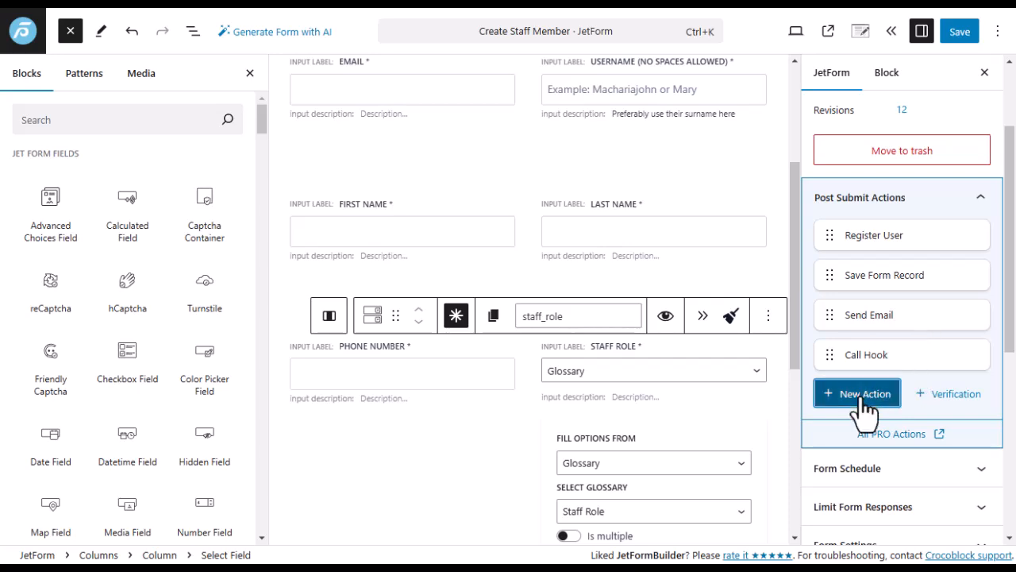
scroll(389, 299, "down", 3)
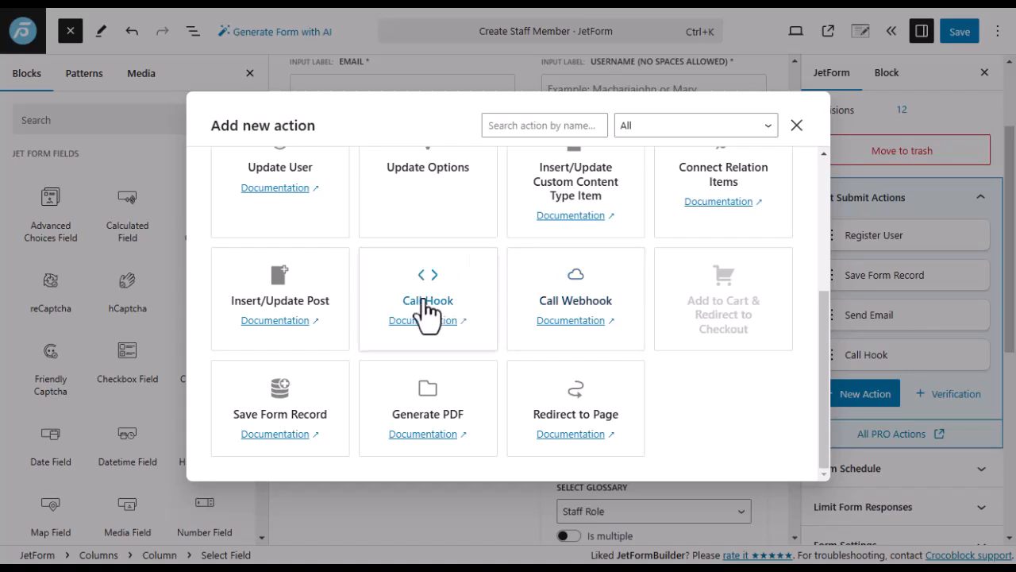
left_click(797, 126)
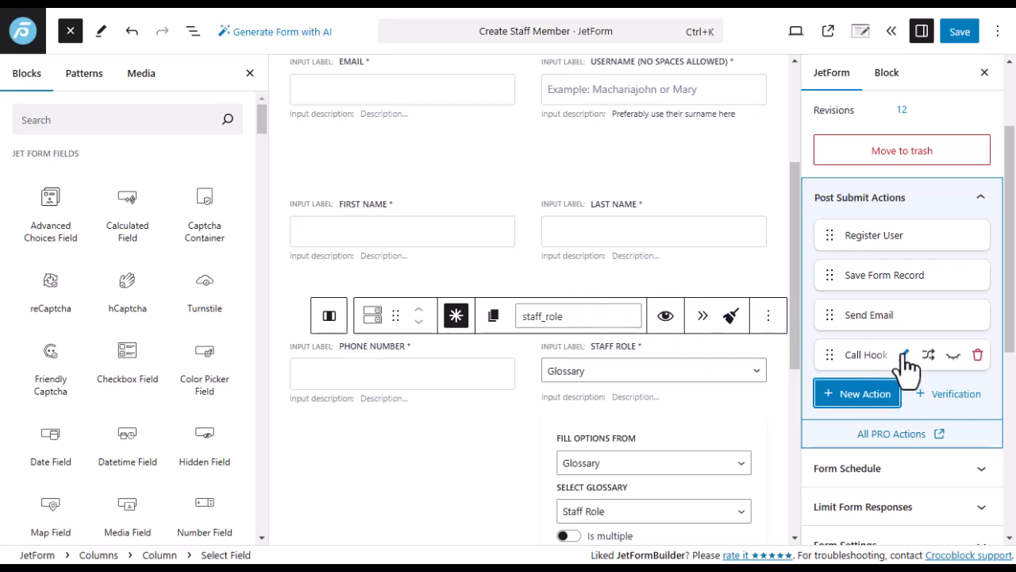
Open the Call Hook action and check its hook name register-new-staff-member.
left_click(904, 357)
left_click(904, 357)
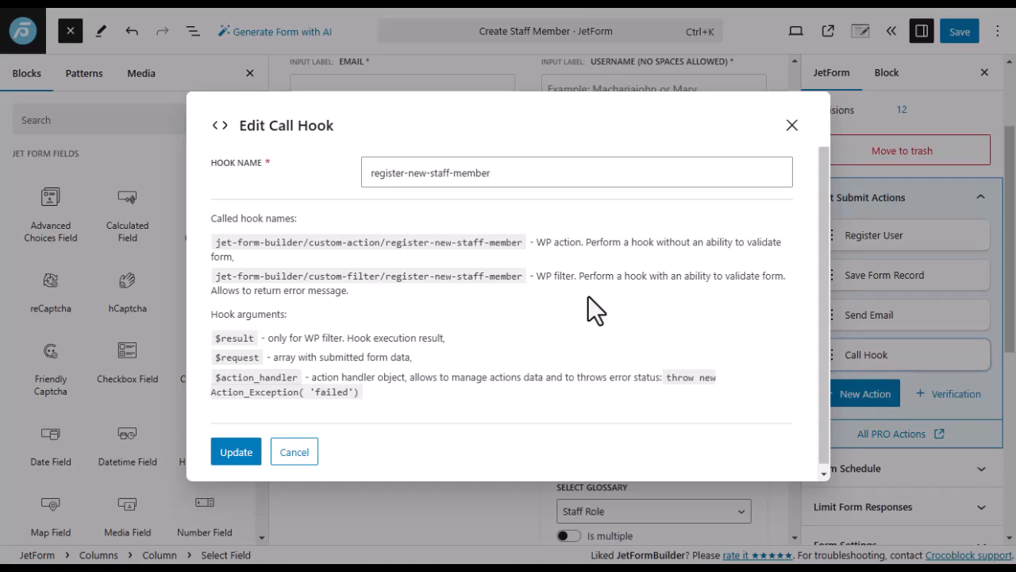
left_click_drag(507, 174, 358, 175)
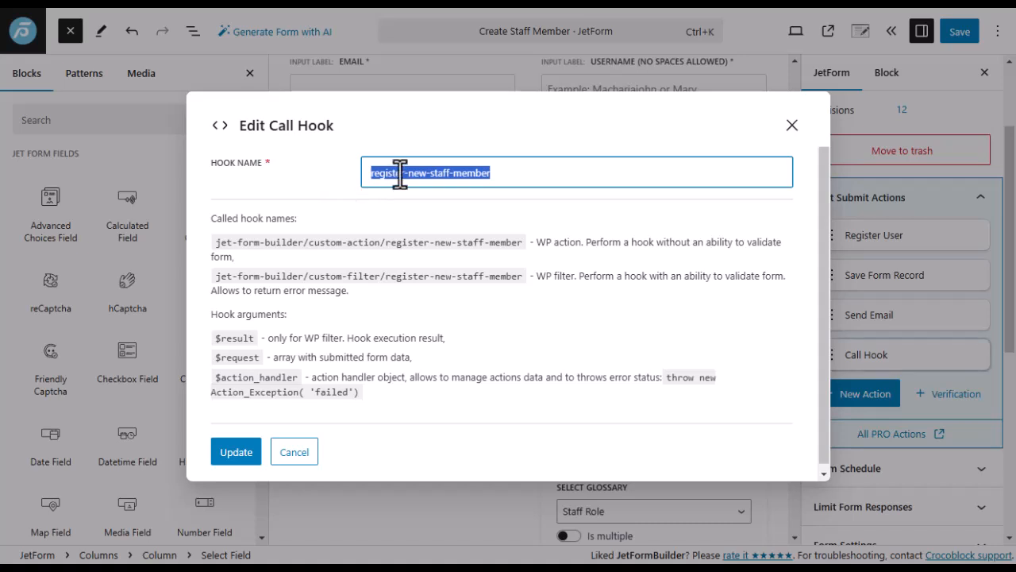
left_click(516, 173)
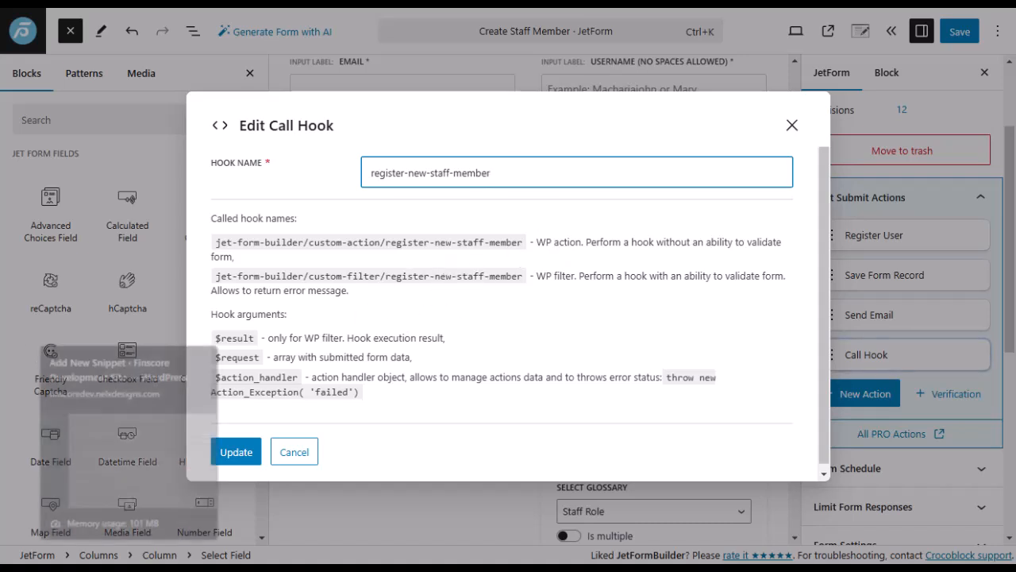
mouse_move(19, 319)
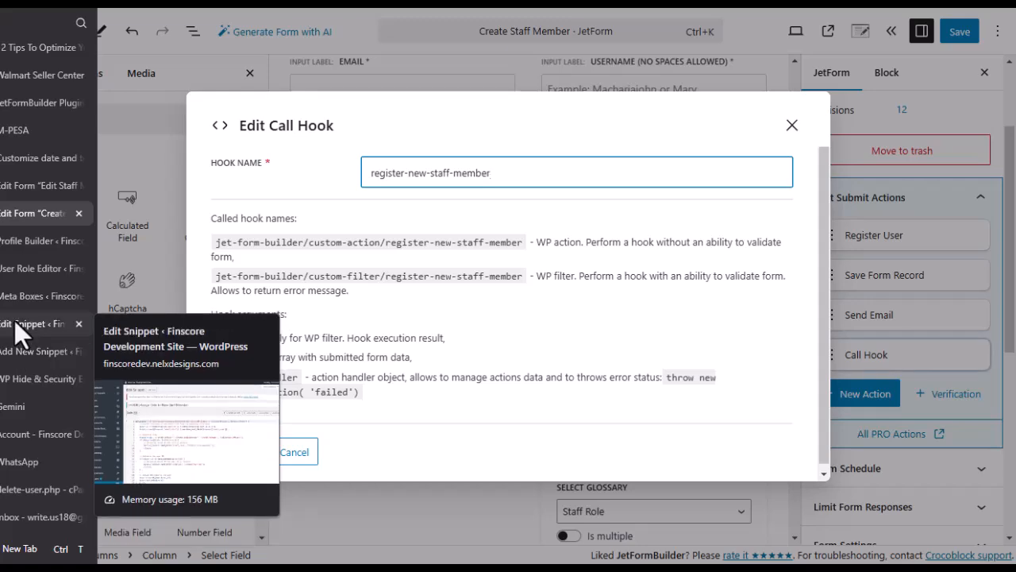
Open the Assign Role to New Staff Member snippet and check line 7's valid roles.
left_click(17, 323)
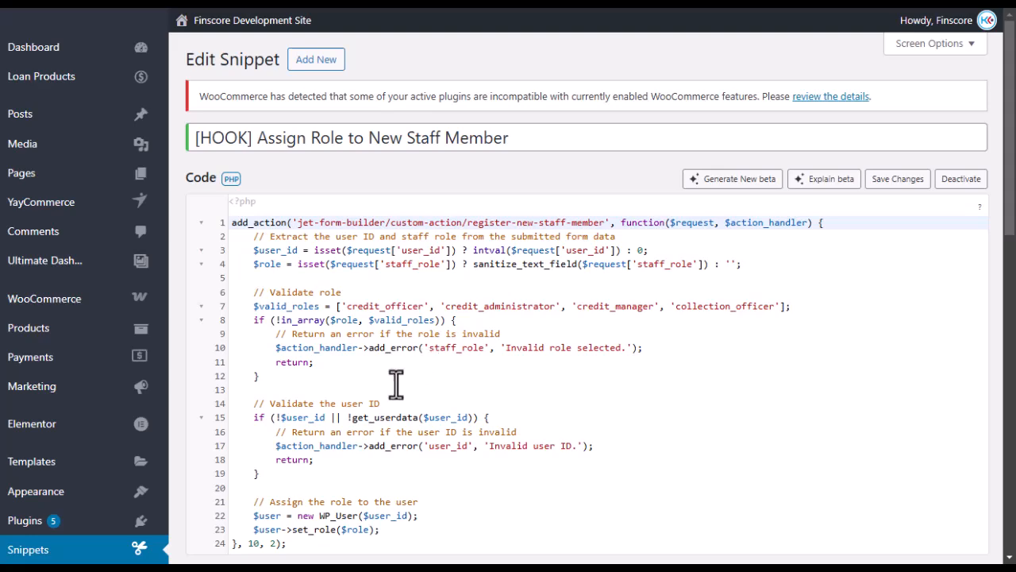
scroll(528, 326, "down", 3)
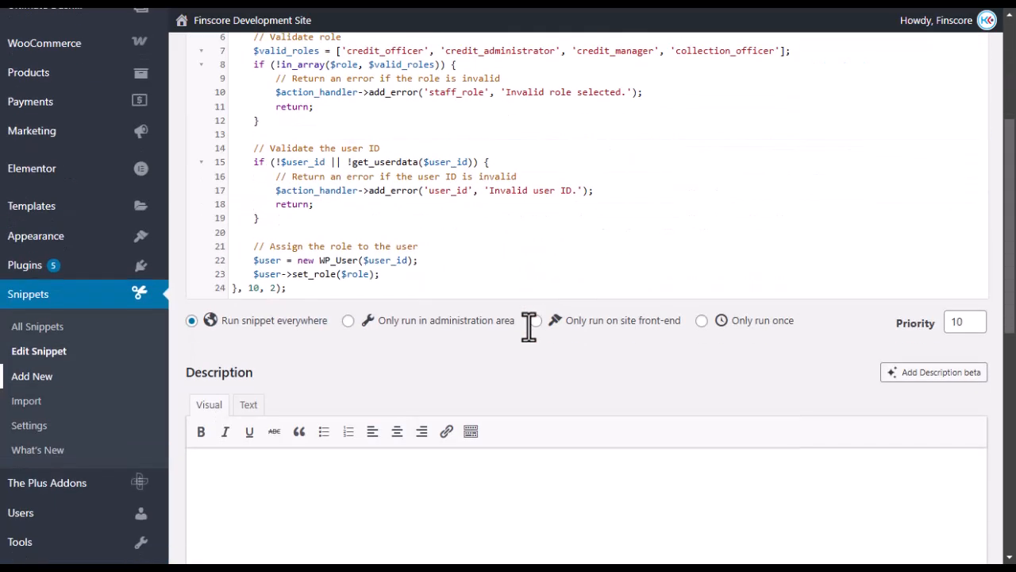
scroll(486, 286, "up", 3)
scroll(489, 290, "down", 3)
scroll(440, 281, "up", 3)
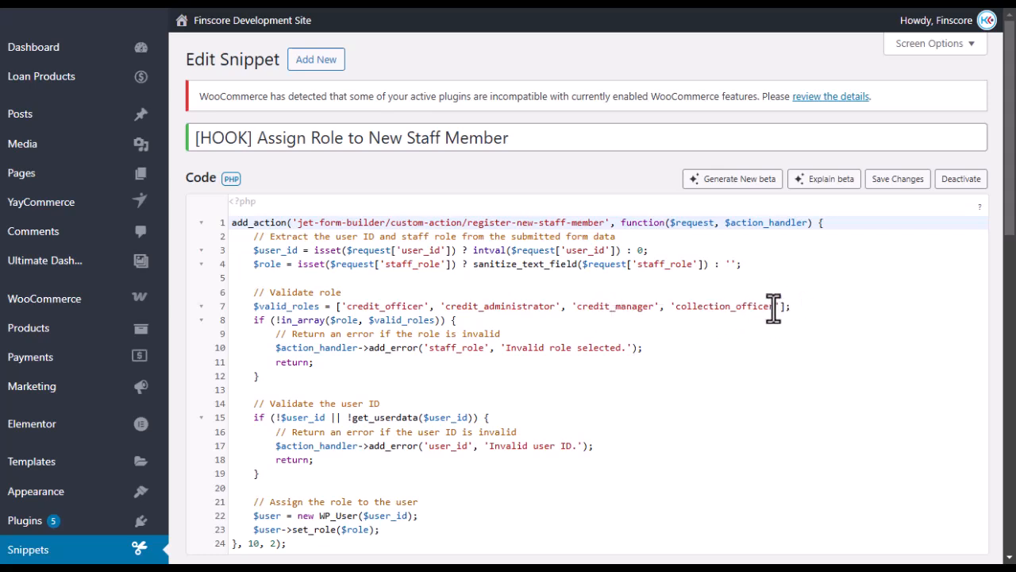
left_click_drag(773, 307, 763, 307)
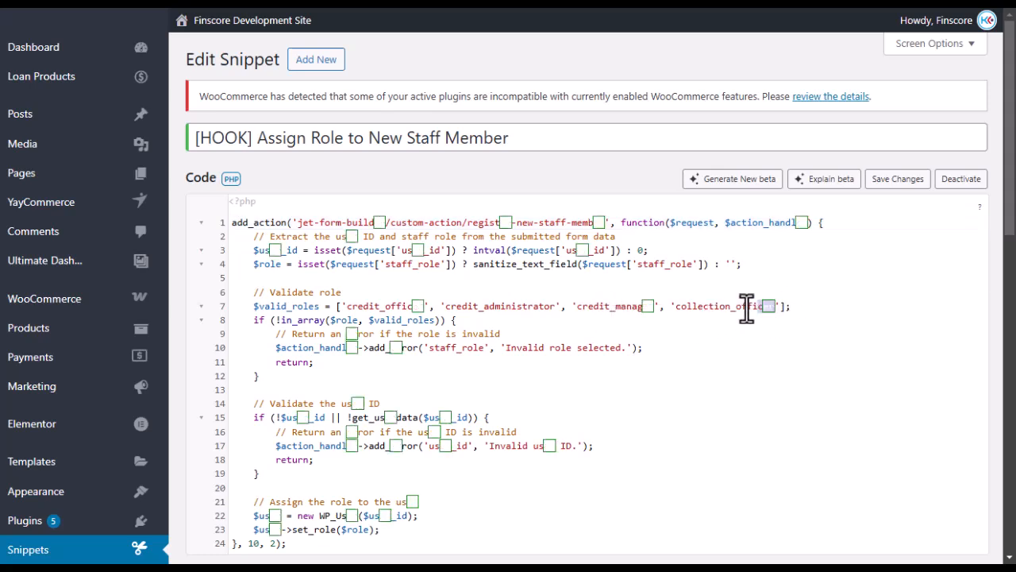
left_click(680, 308)
left_click(799, 308)
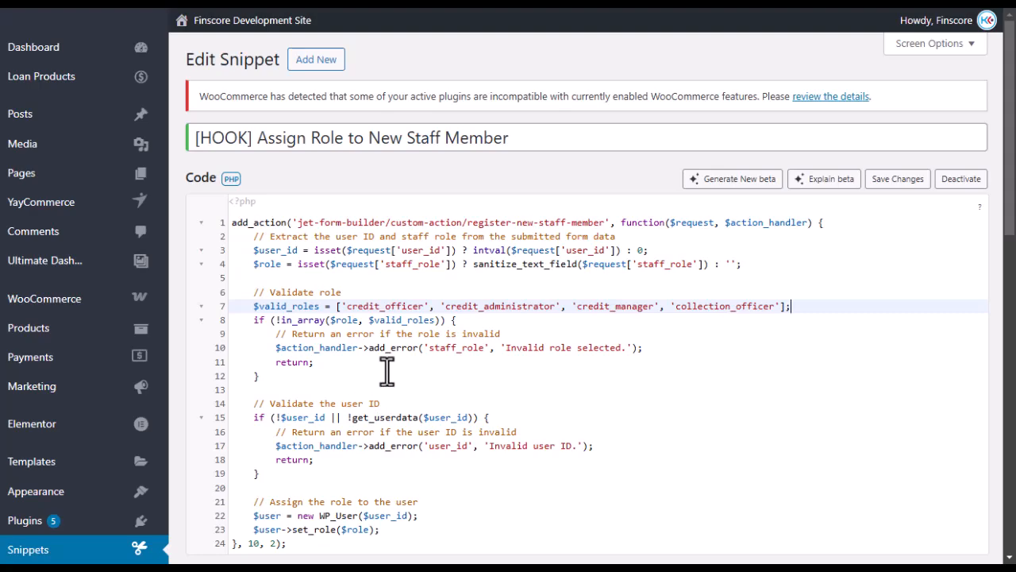
Check the register-new-staff-member hook name in the snippet's add_action call.
scroll(404, 397, "down", 2)
scroll(481, 347, "up", 2)
scroll(447, 353, "down", 4)
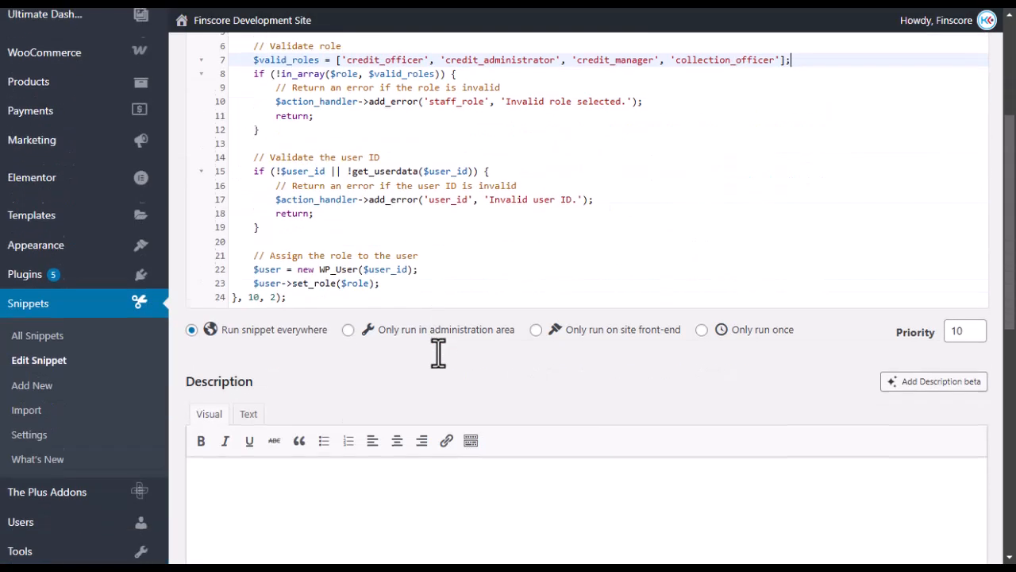
scroll(447, 356, "up", 4)
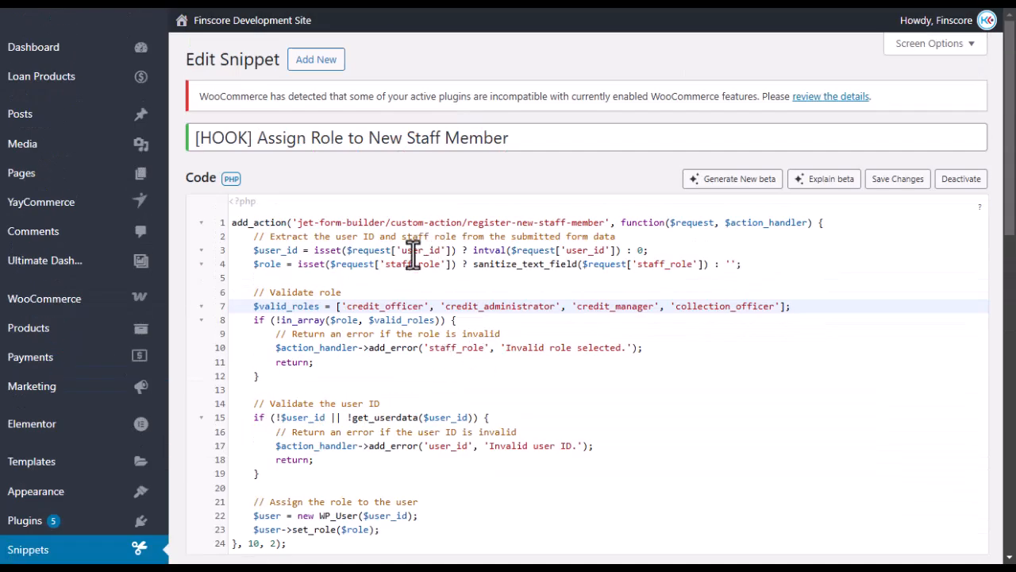
left_click_drag(466, 223, 604, 221)
left_click(679, 333)
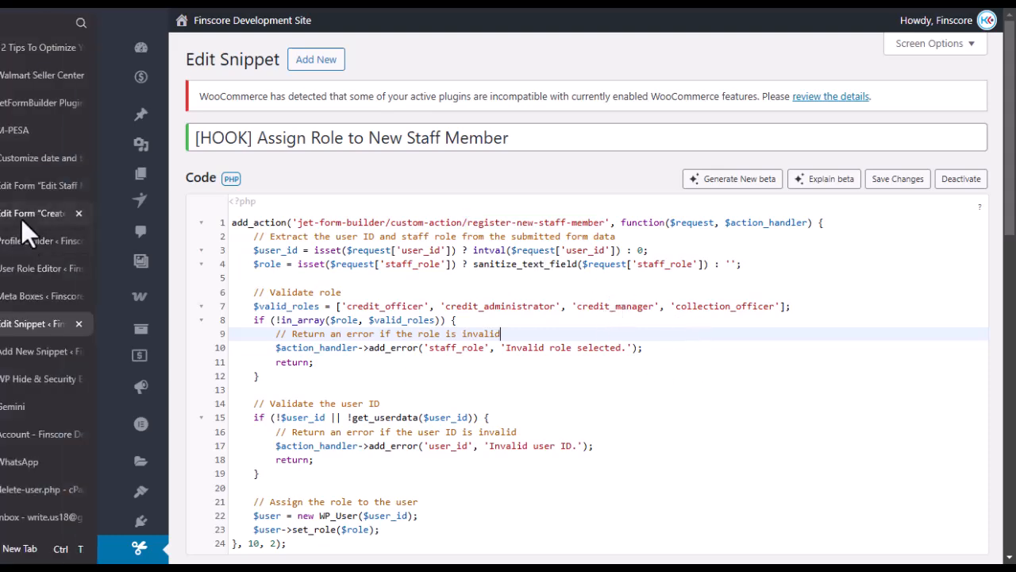
Apply the Call Hook with register-new-staff-member and save the Create Staff Member form.
left_click(20, 218)
left_click(235, 455)
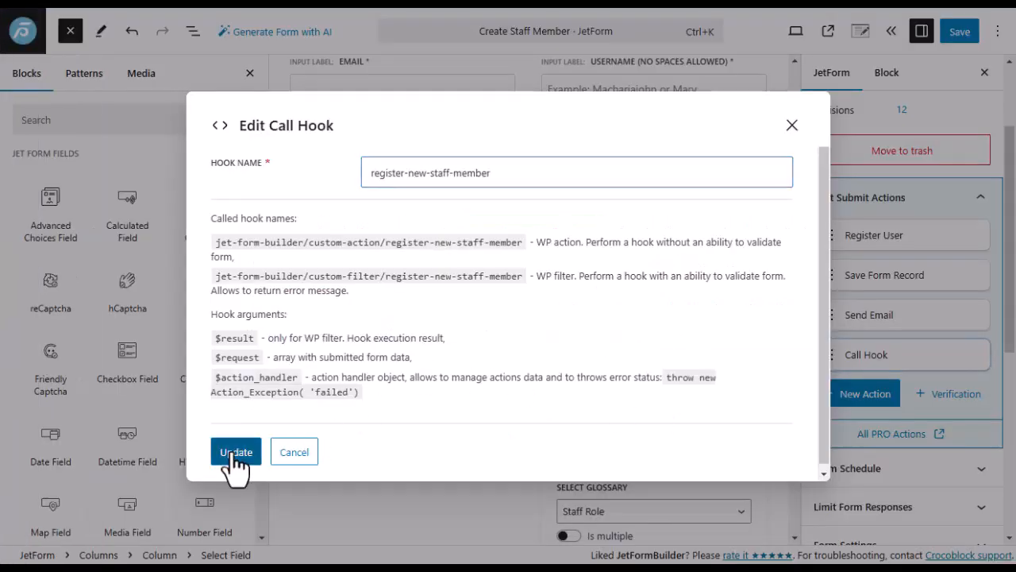
left_click(236, 452)
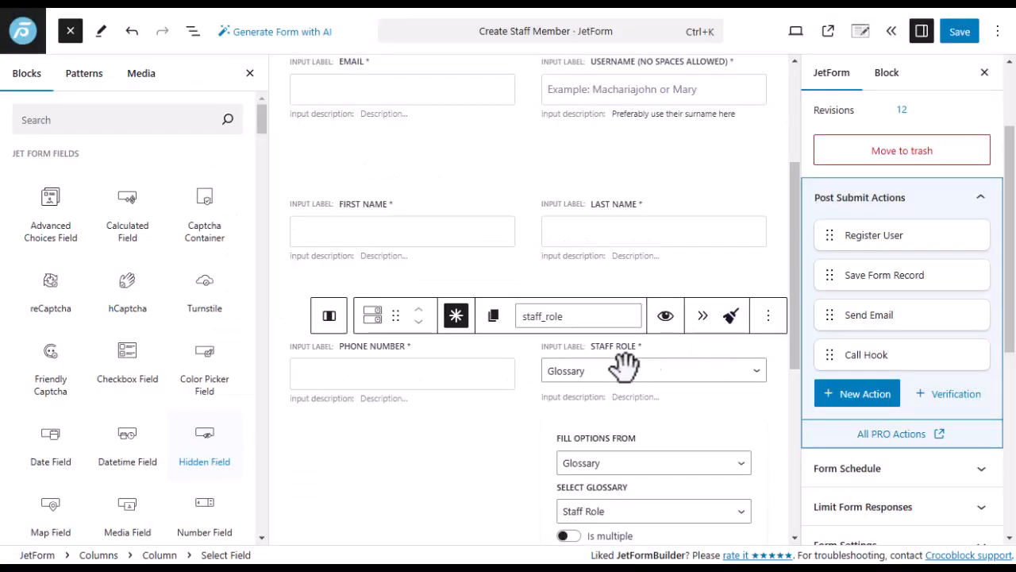
left_click(956, 32)
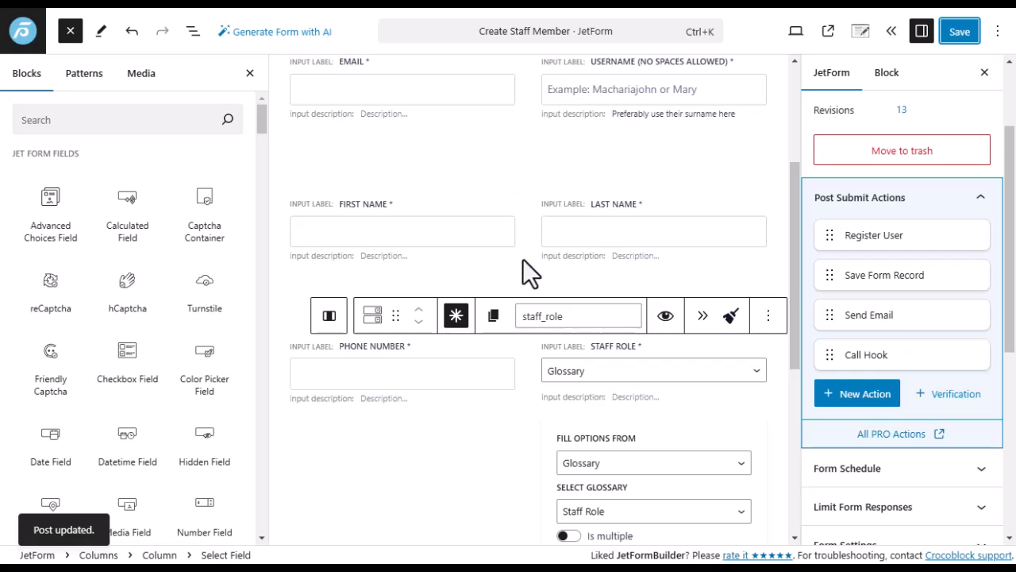
mouse_move(523, 262)
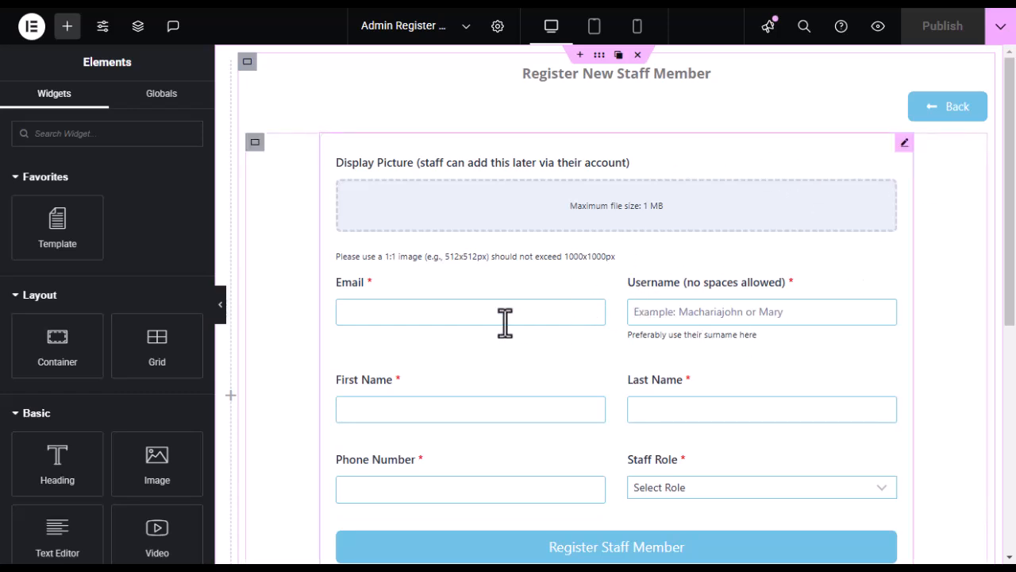
Search widgets for 'form', then select the canvas JetForm widget using Create Staff Member.
scroll(610, 311, "down", 5)
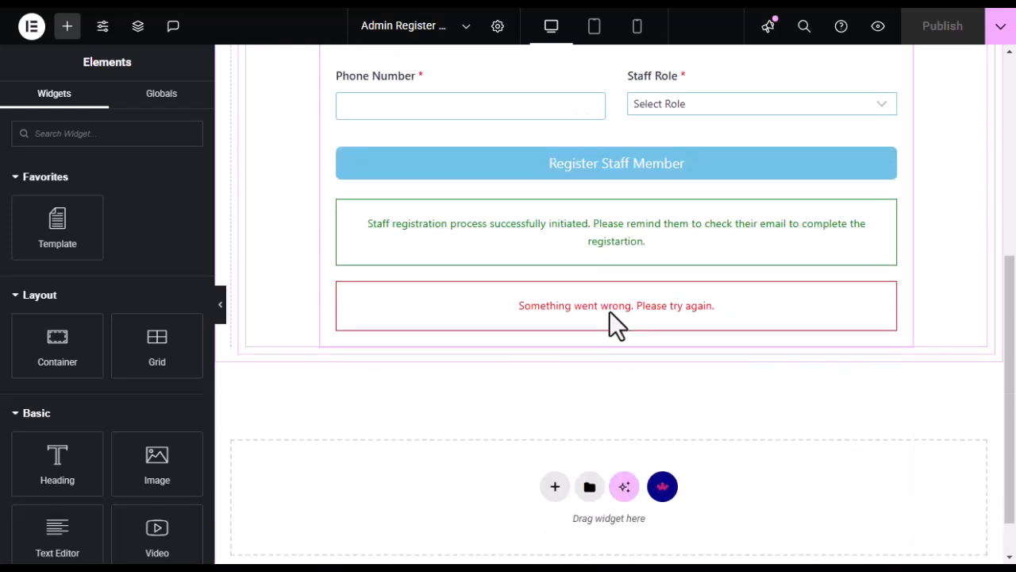
scroll(610, 311, "up", 5)
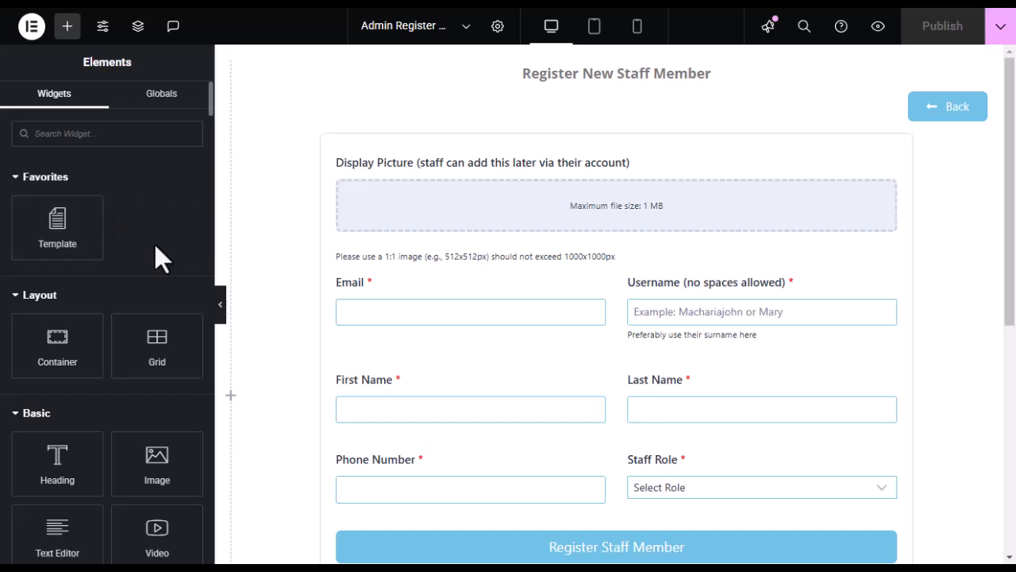
left_click(71, 133)
type("form")
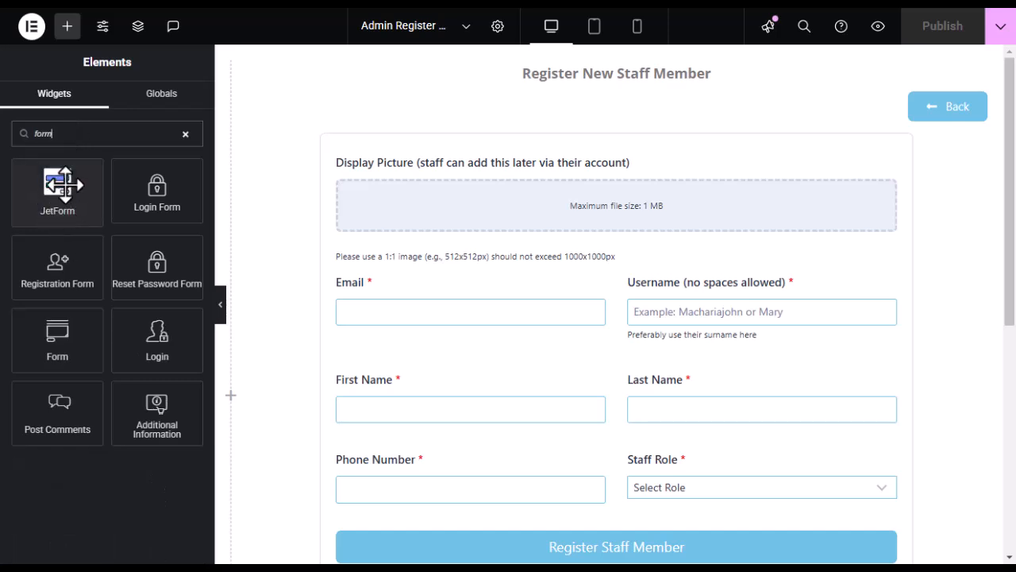
mouse_move(57, 181)
left_mouse_down()
mouse_move(88, 195)
mouse_move(50, 181)
left_mouse_up()
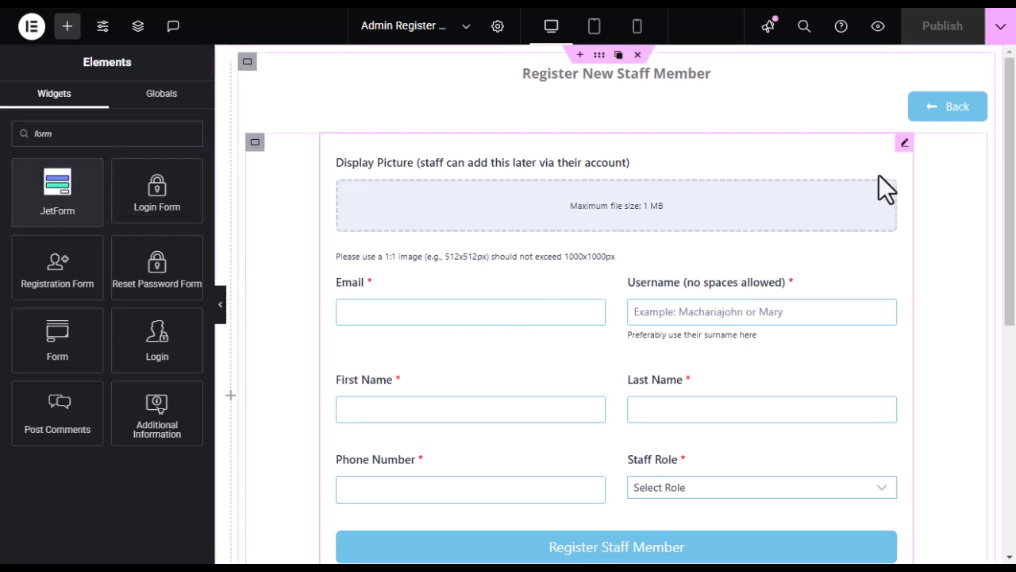
left_click(905, 144)
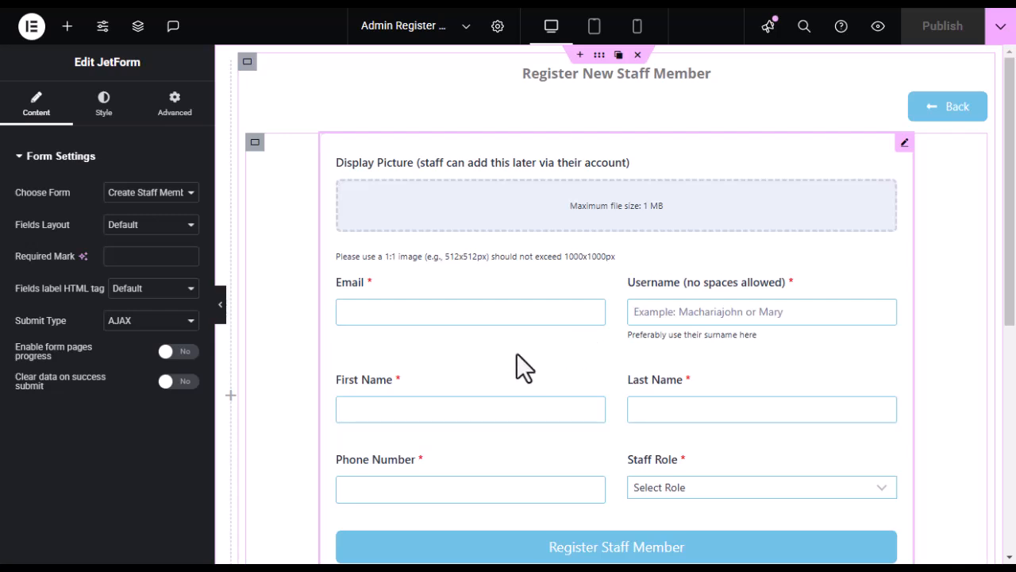
left_click(191, 195)
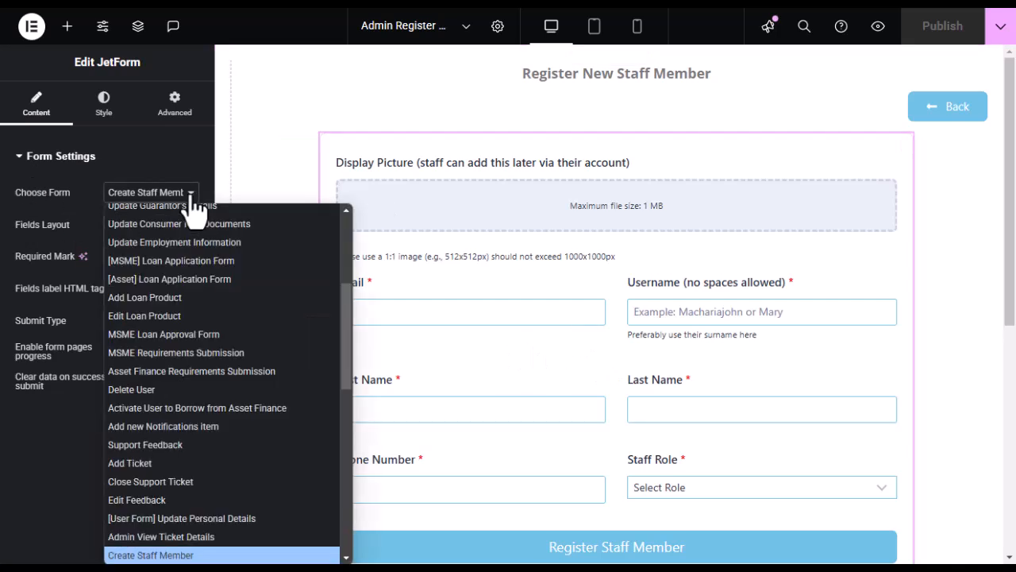
left_click(16, 240)
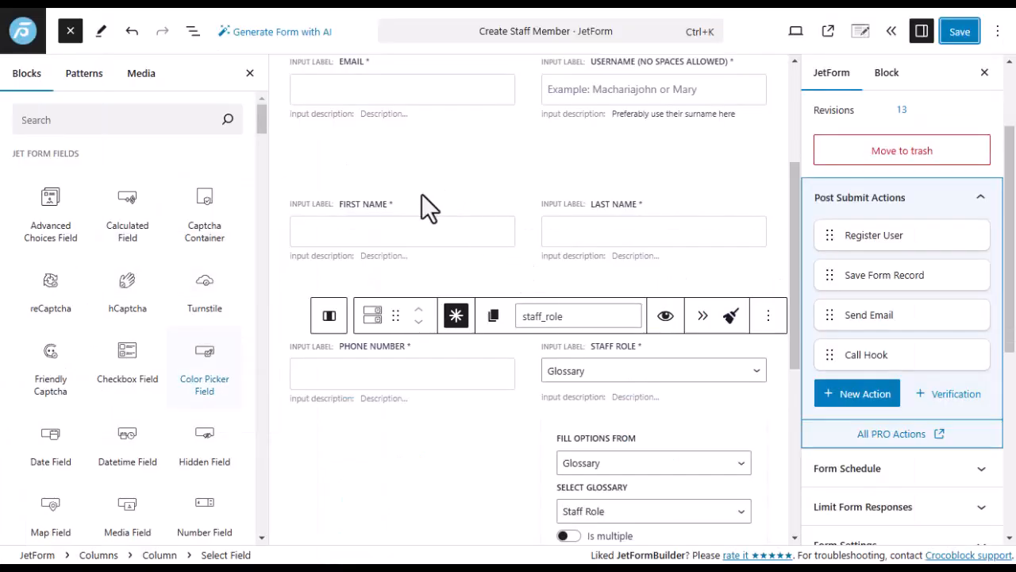
scroll(407, 408, "up", 3)
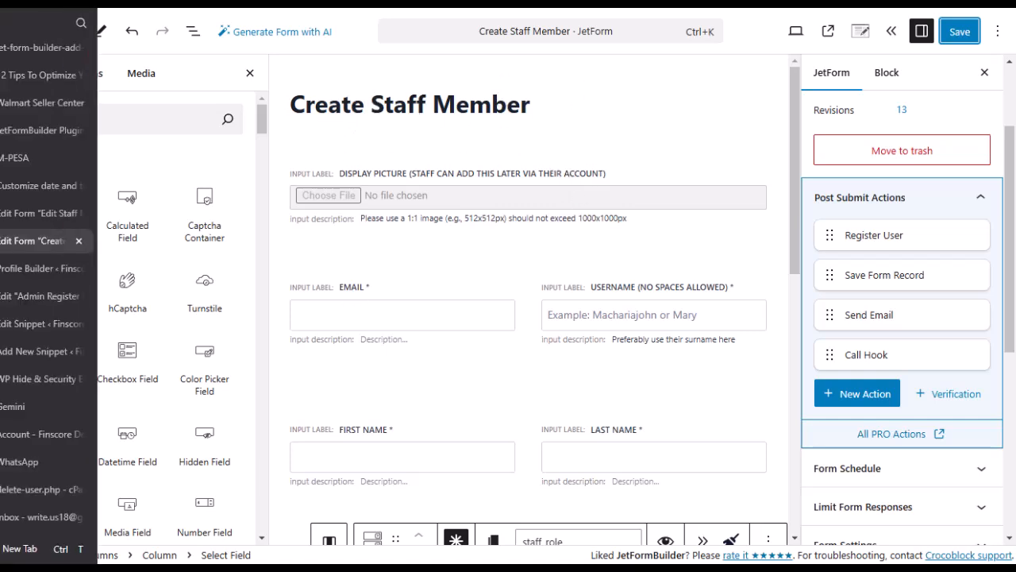
left_click(21, 299)
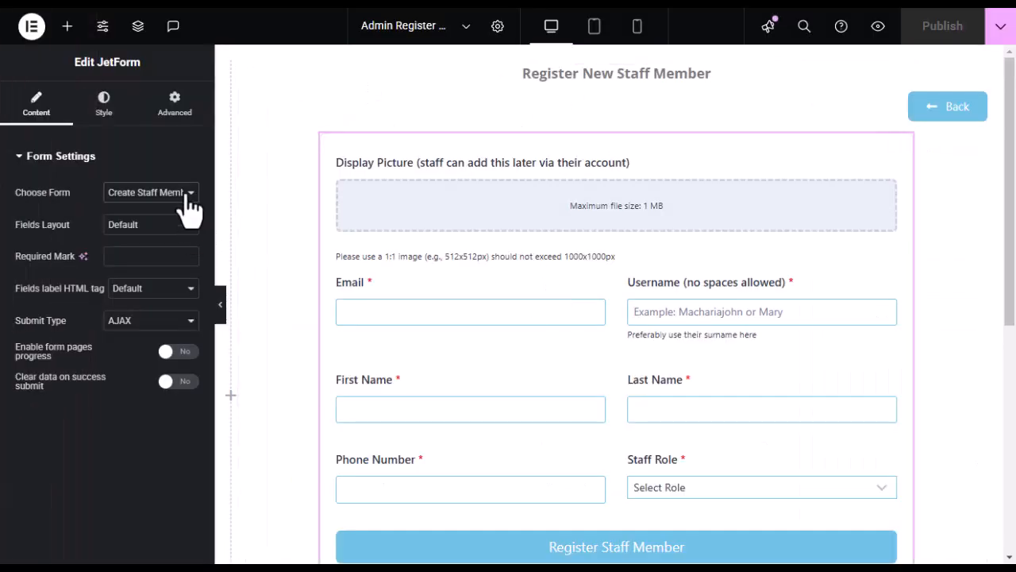
left_click(182, 196)
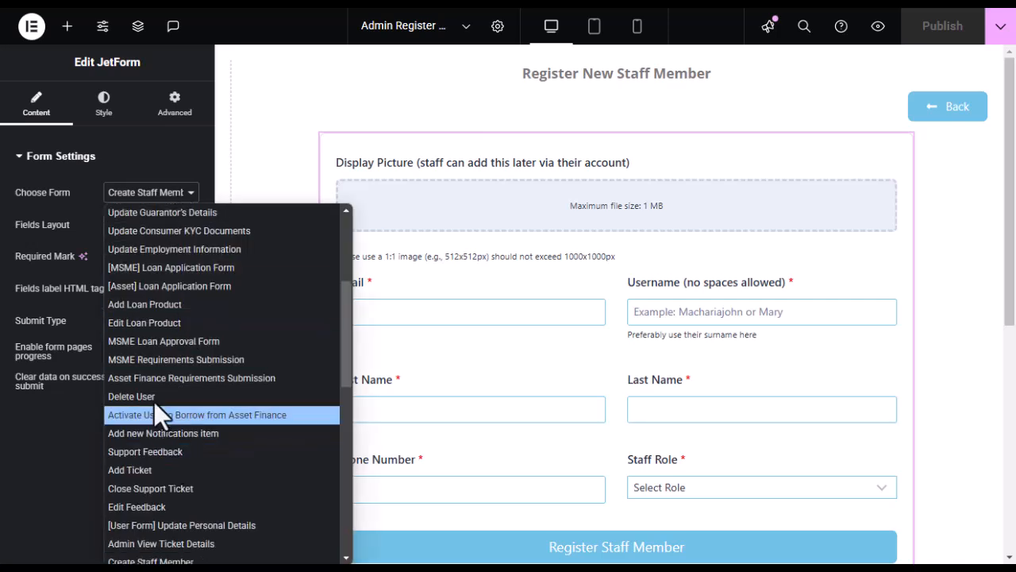
left_click(168, 195)
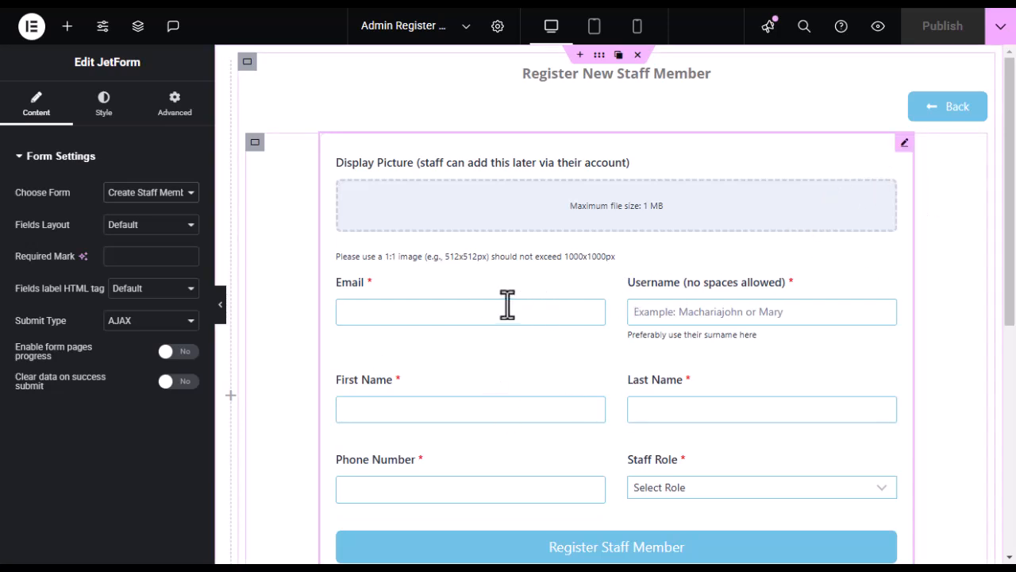
Review the JetForm widget's Style settings, including Form Row Gap Before and After at 0 px.
left_click(104, 107)
scroll(83, 389, "down", 2)
scroll(77, 325, "up", 2)
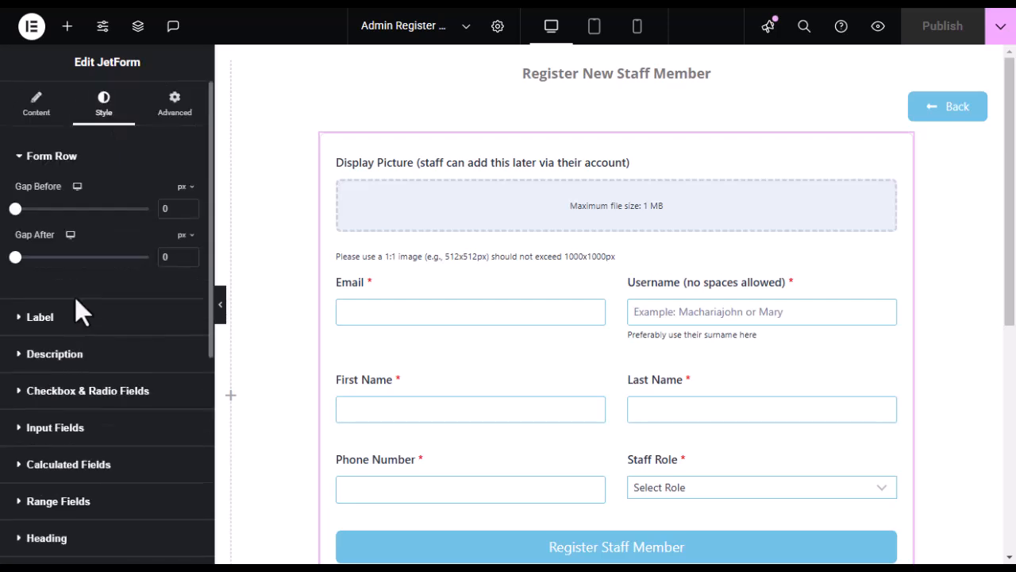
scroll(109, 318, "down", 3)
scroll(61, 408, "up", 3)
scroll(647, 286, "down", 3)
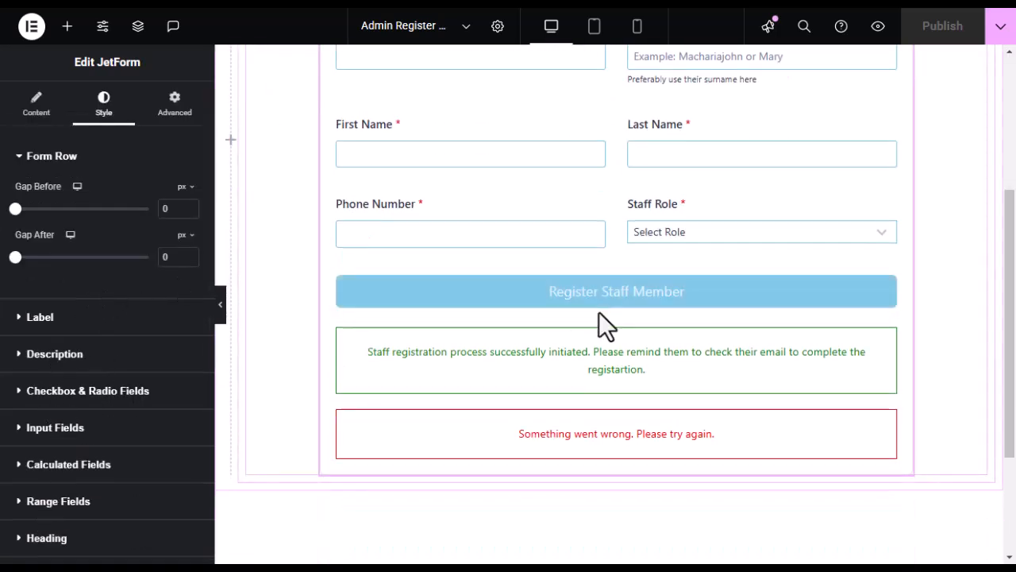
scroll(597, 317, "up", 3)
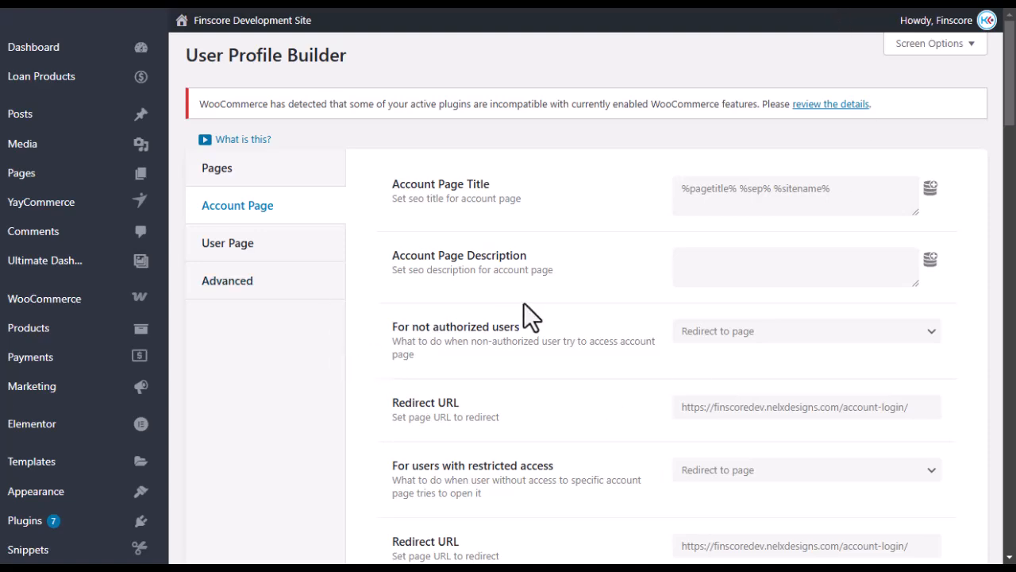
Scroll the page, then go back to the role assignment code snippet.
scroll(476, 290, "down", 3)
scroll(434, 277, "up", 3)
scroll(405, 274, "down", 5)
scroll(380, 284, "down", 3)
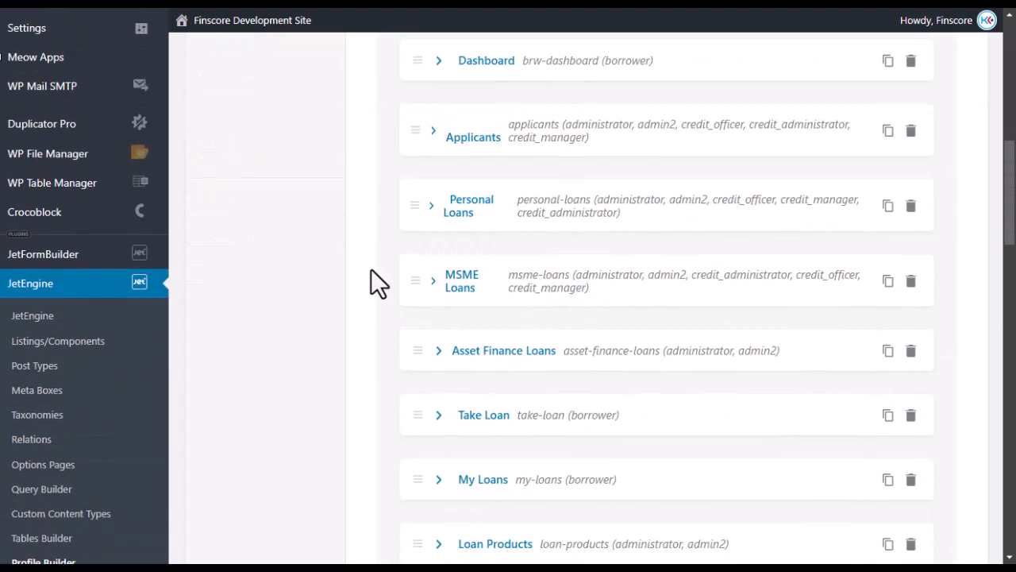
scroll(371, 268, "up", 6)
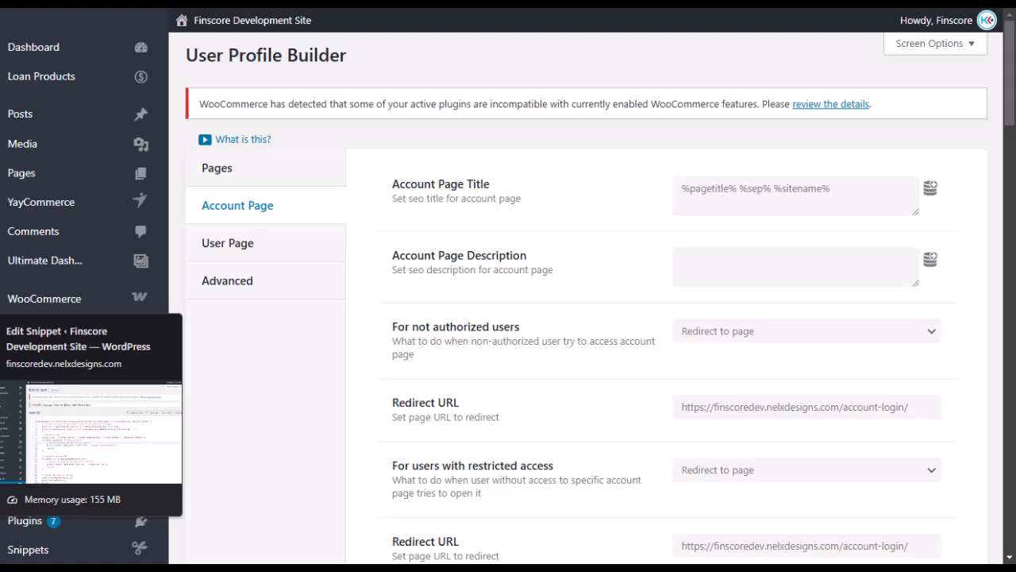
left_click(2, 330)
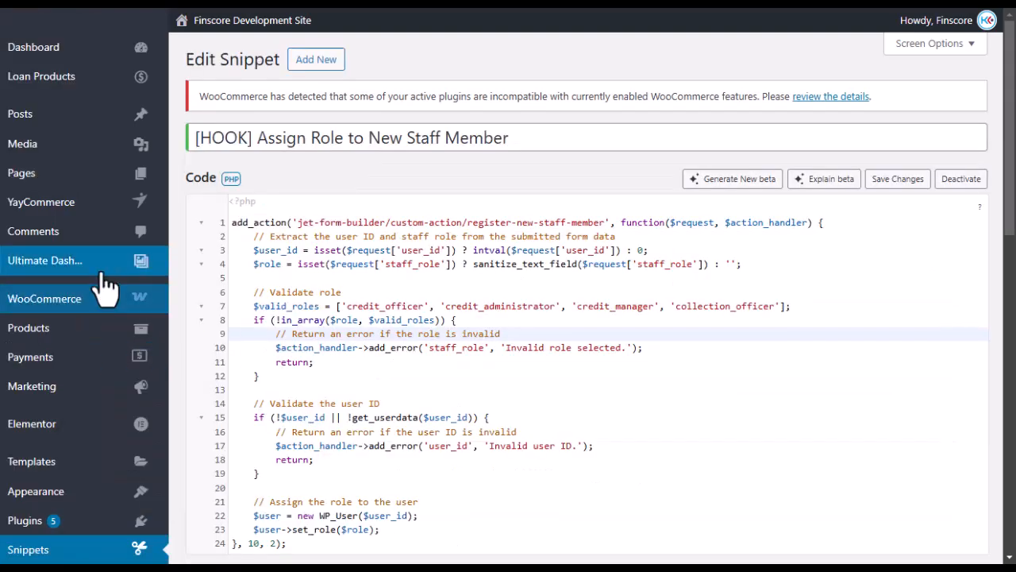
Open the JetEngine dashboard.
scroll(102, 310, "down", 5)
scroll(109, 313, "down", 5)
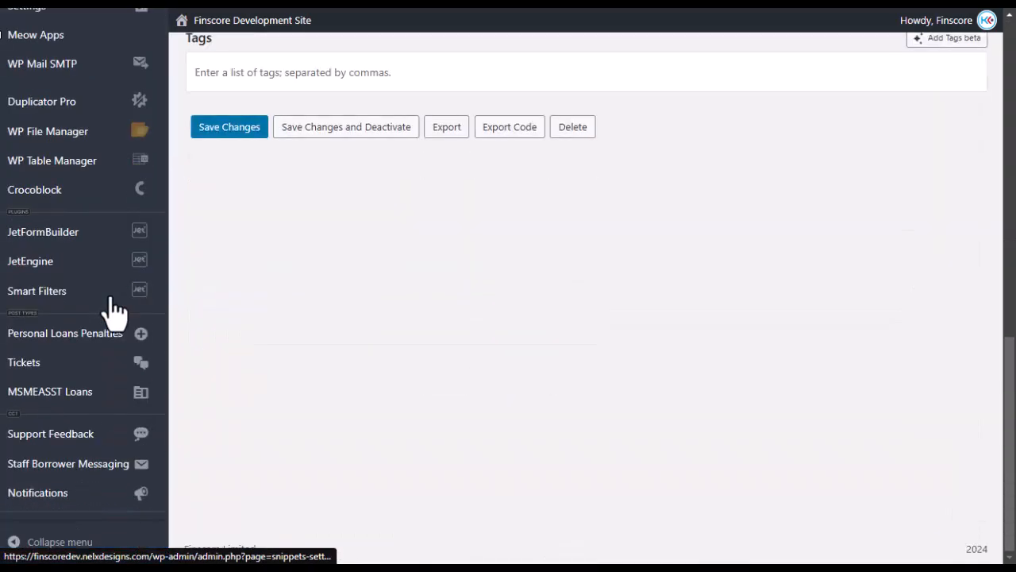
mouse_move(55, 282)
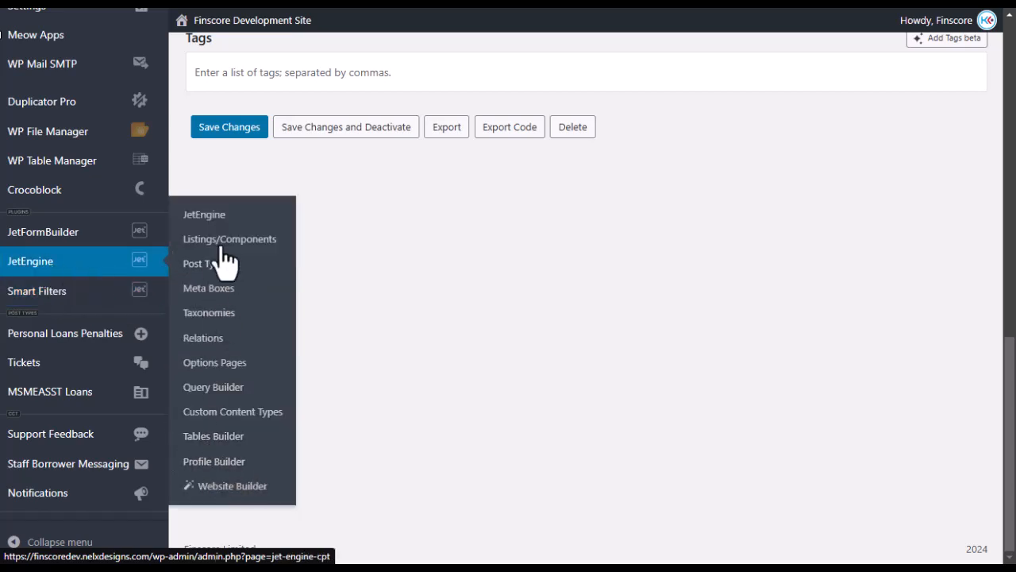
left_click(210, 217)
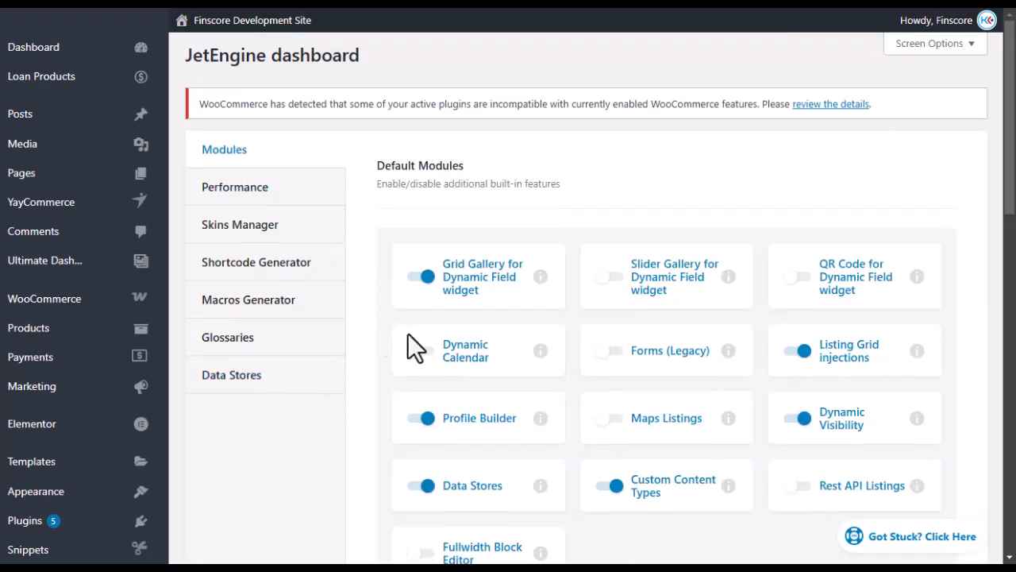
Open the Profile Builder settings with the Account Page login-redirect options.
scroll(401, 325, "down", 3)
scroll(615, 312, "up", 2)
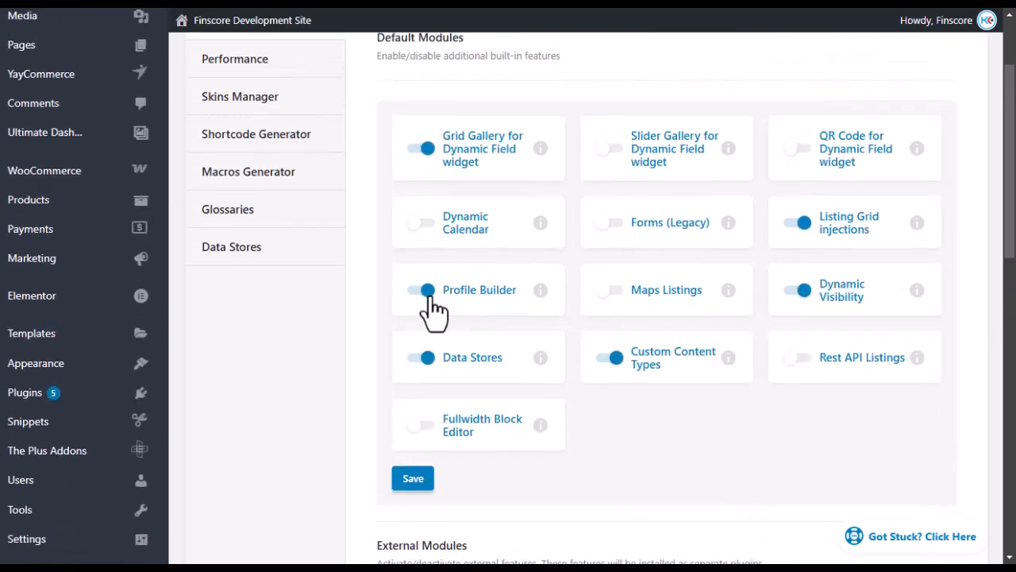
scroll(80, 295, "down", 5)
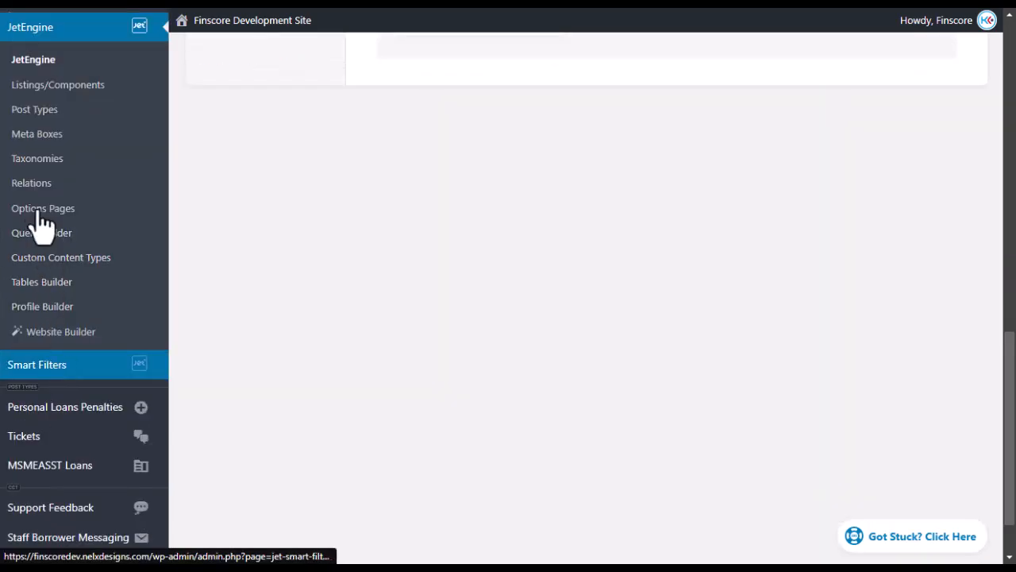
scroll(49, 275, "up", 6)
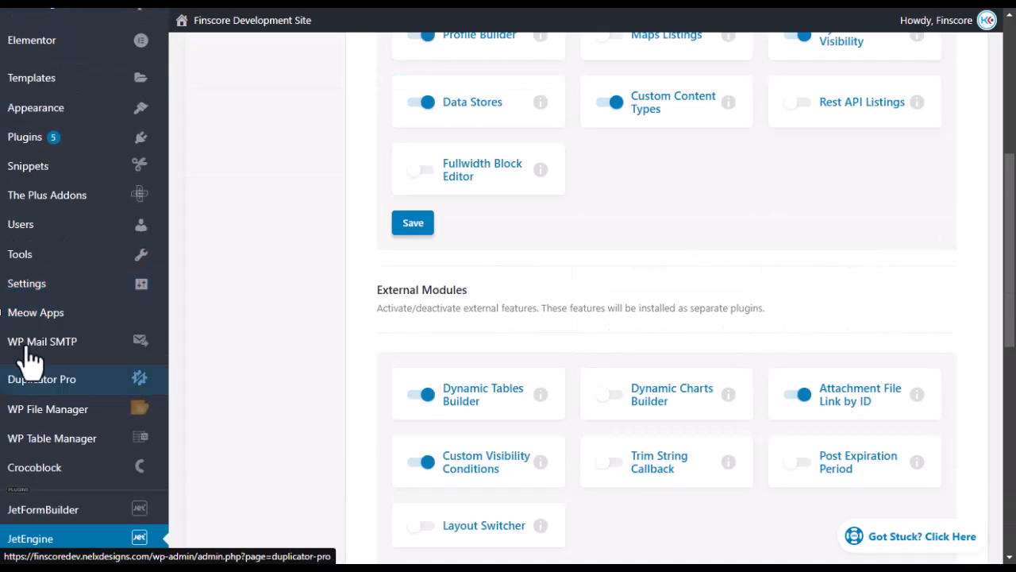
mouse_move(1, 361)
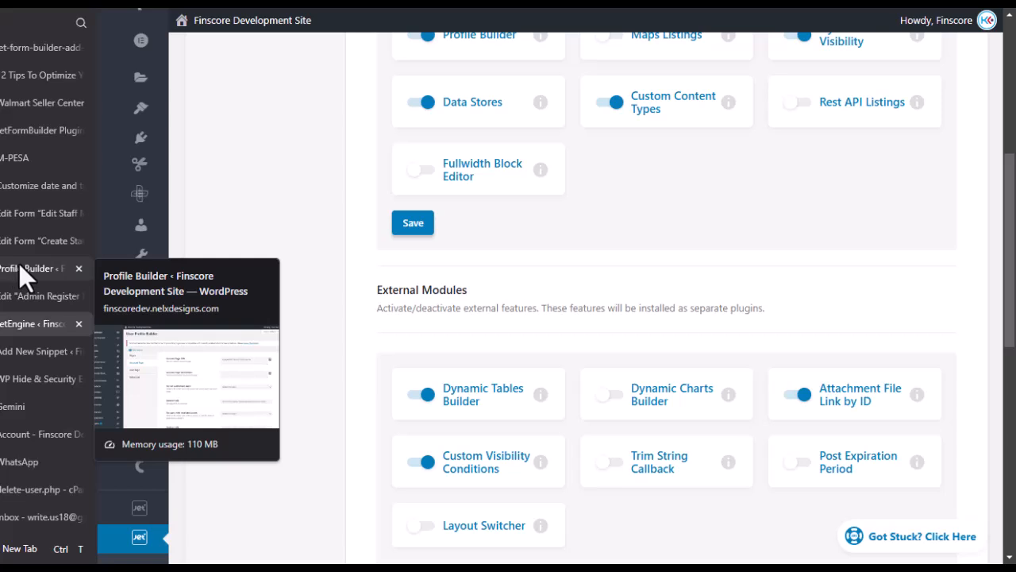
left_click(15, 270)
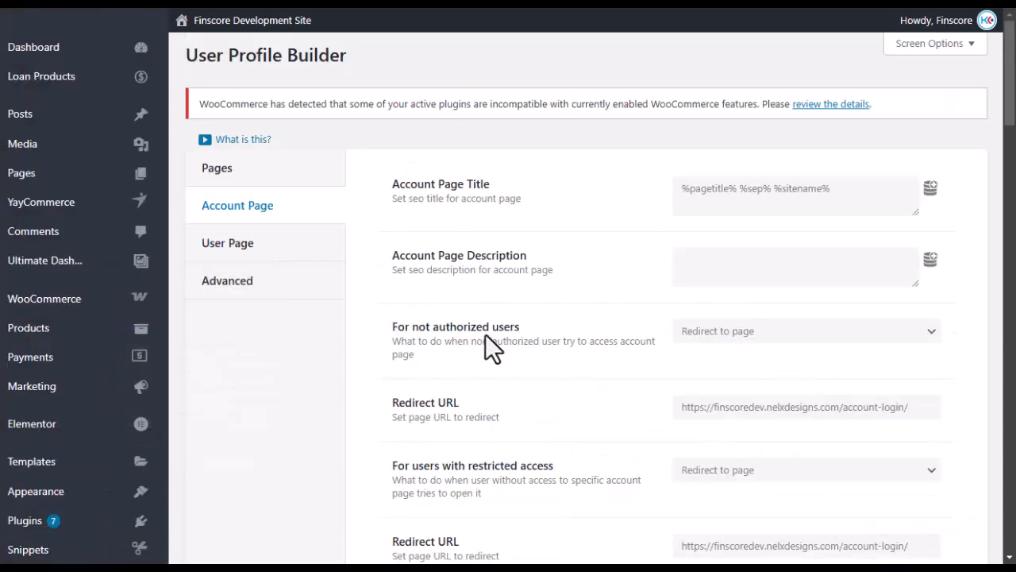
scroll(441, 312, "down", 5)
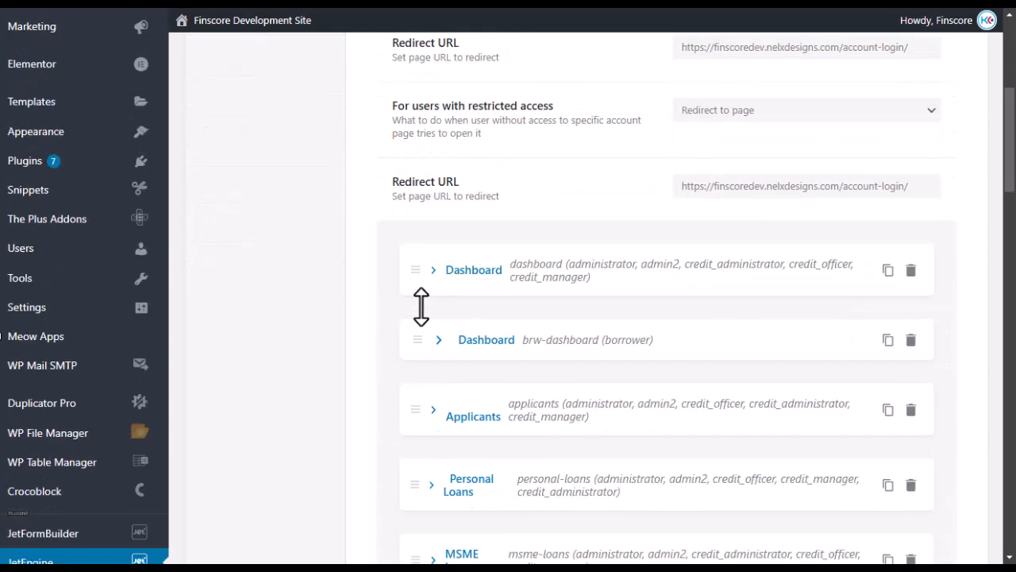
scroll(415, 309, "up", 3)
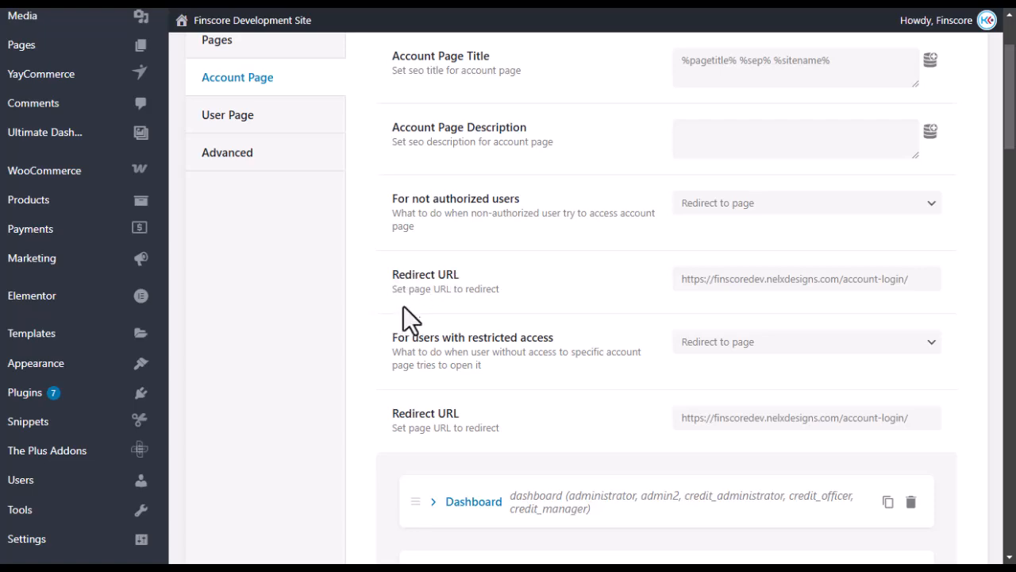
scroll(397, 300, "down", 1)
scroll(393, 288, "up", 3)
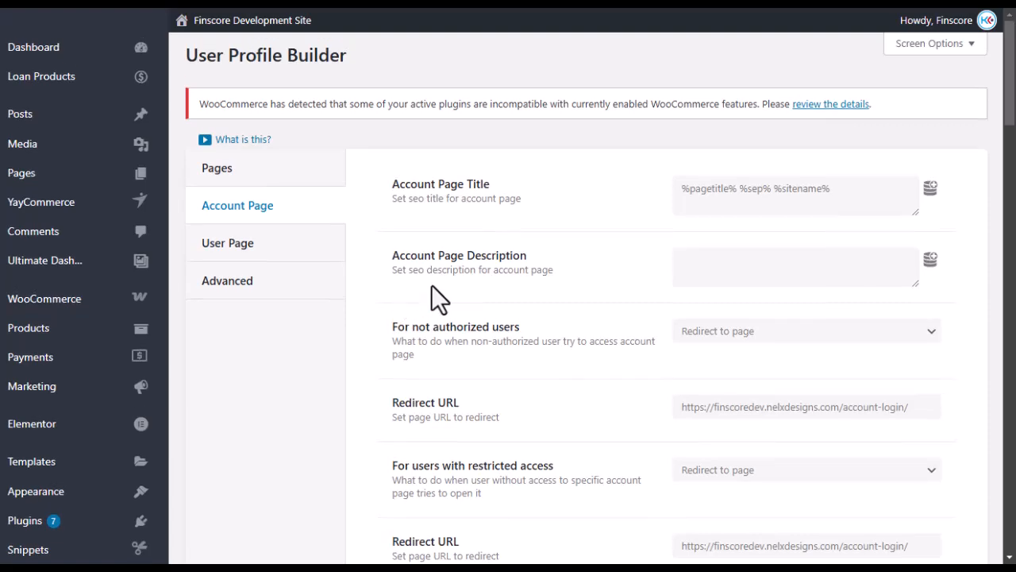
scroll(448, 298, "down", 3)
scroll(476, 291, "up", 1)
scroll(469, 290, "down", 5)
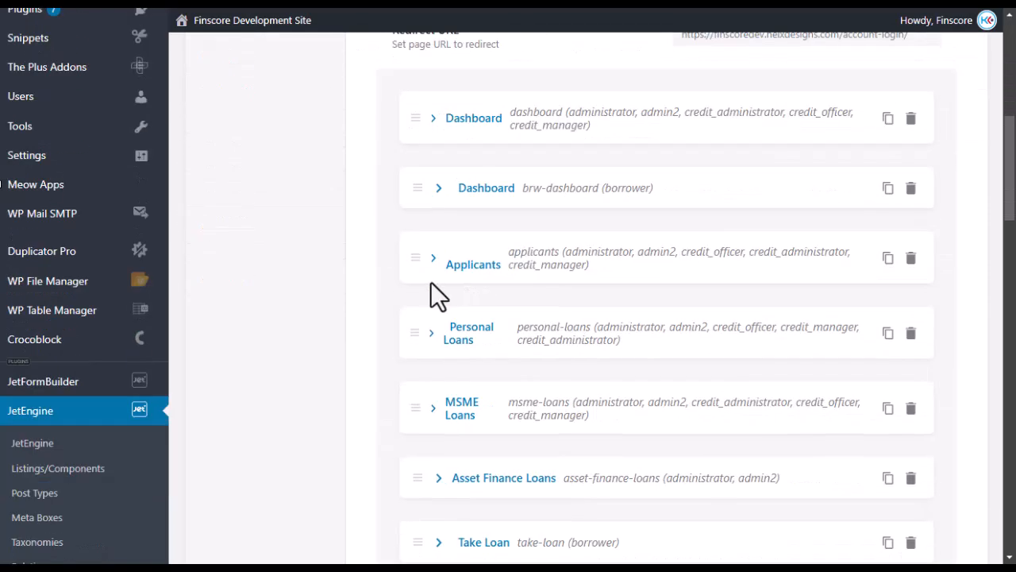
scroll(431, 286, "down", 10)
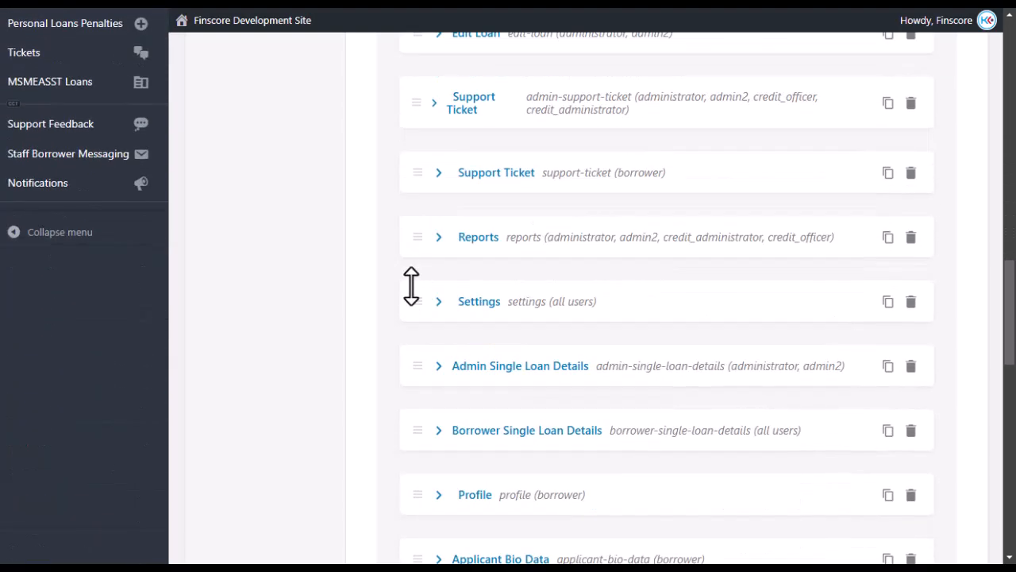
scroll(413, 293, "down", 3)
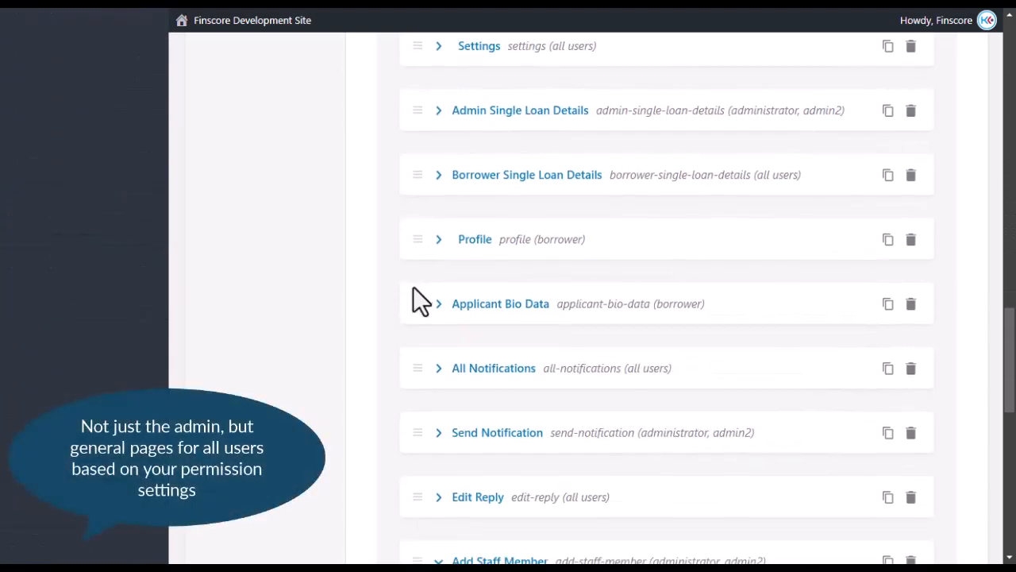
scroll(412, 287, "up", 14)
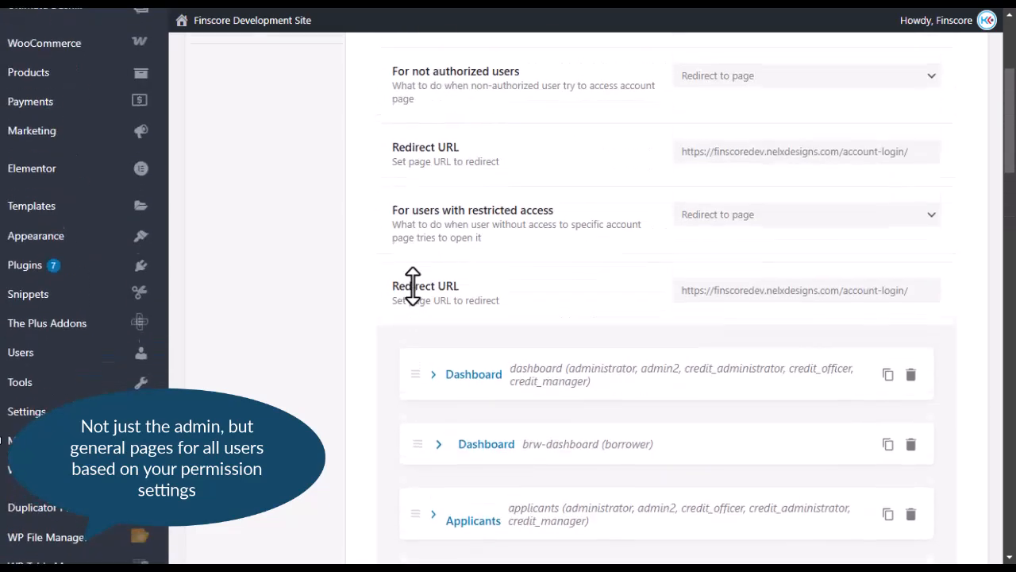
scroll(413, 286, "up", 5)
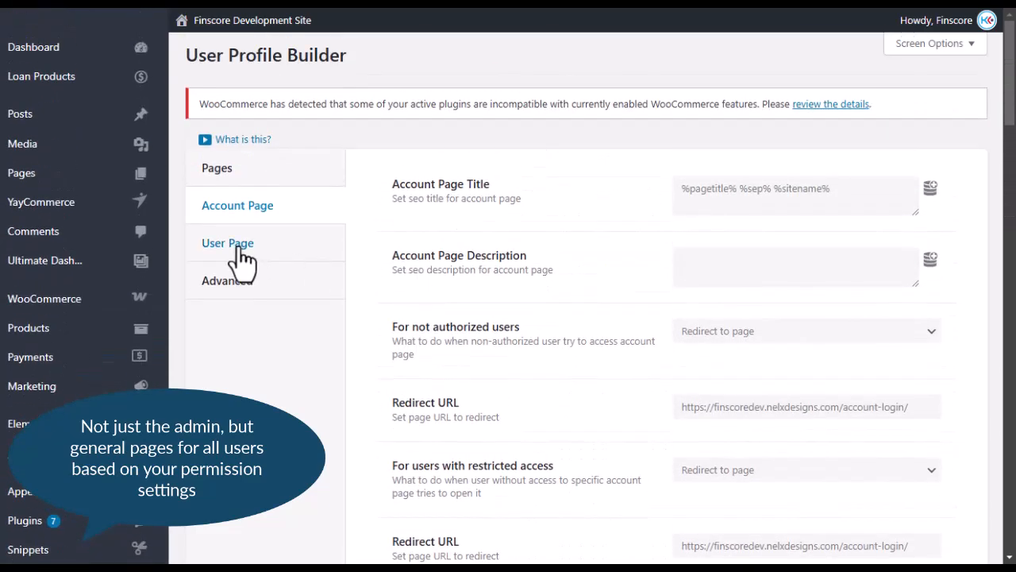
left_click(238, 250)
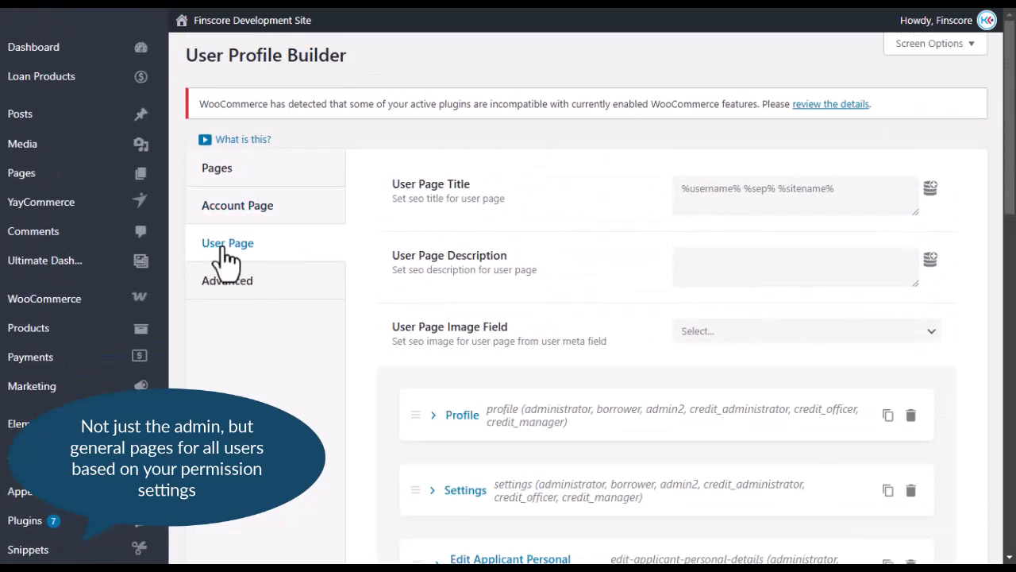
left_click(257, 211)
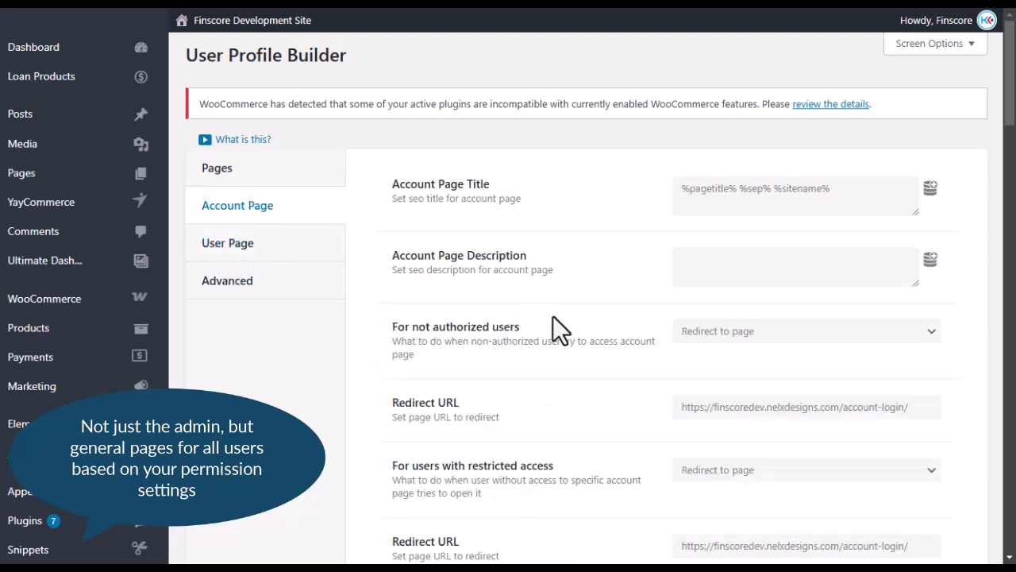
scroll(552, 316, "down", 3)
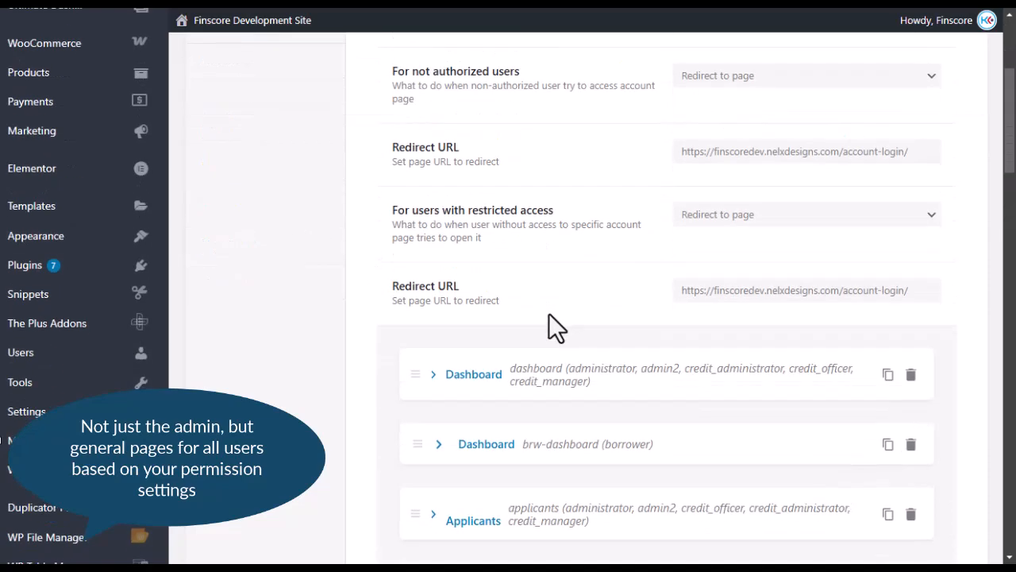
scroll(550, 312, "up", 3)
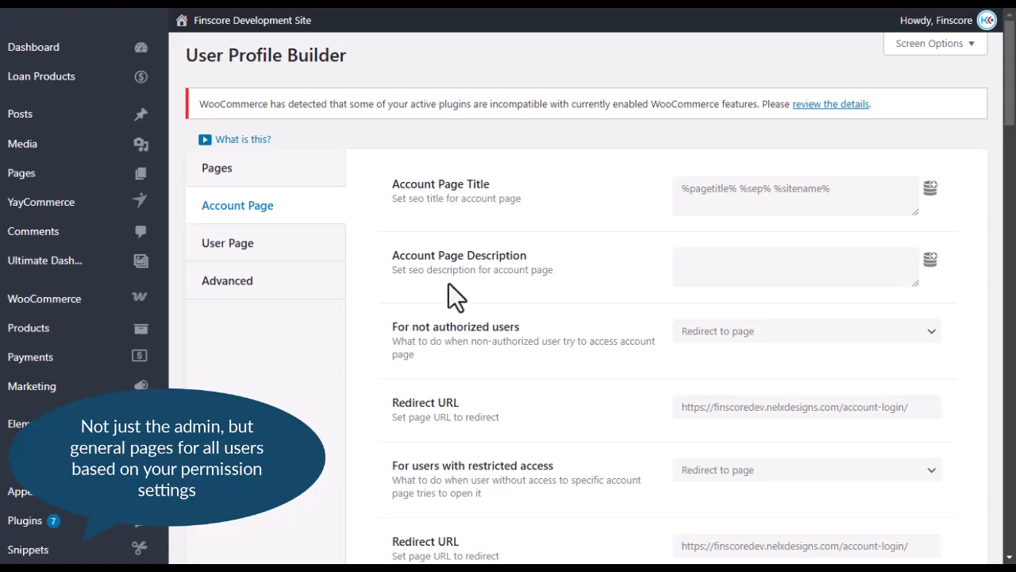
scroll(449, 286, "down", 3)
scroll(415, 302, "up", 3)
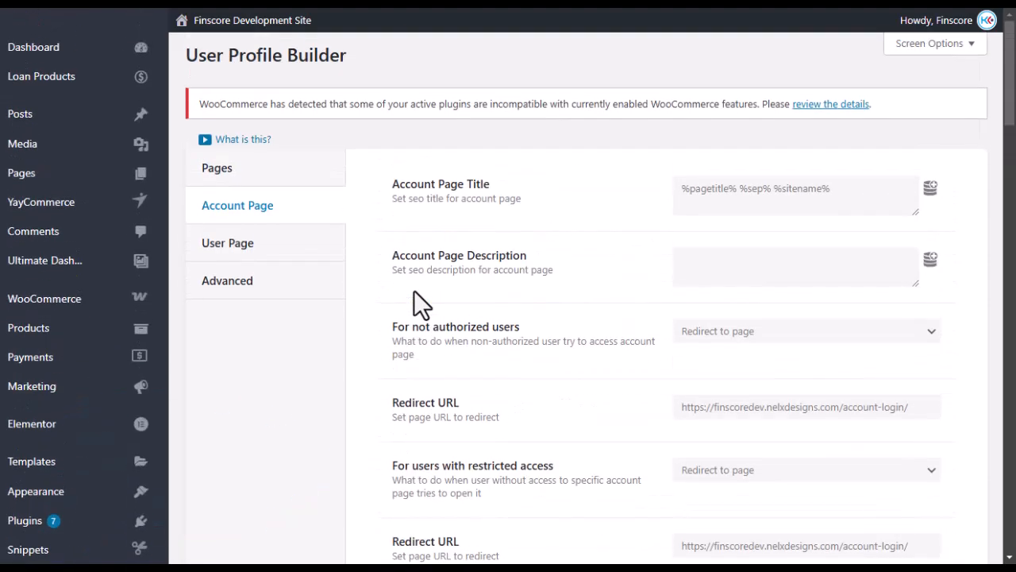
Review the Profile Builder's general Pages settings.
left_click(256, 176)
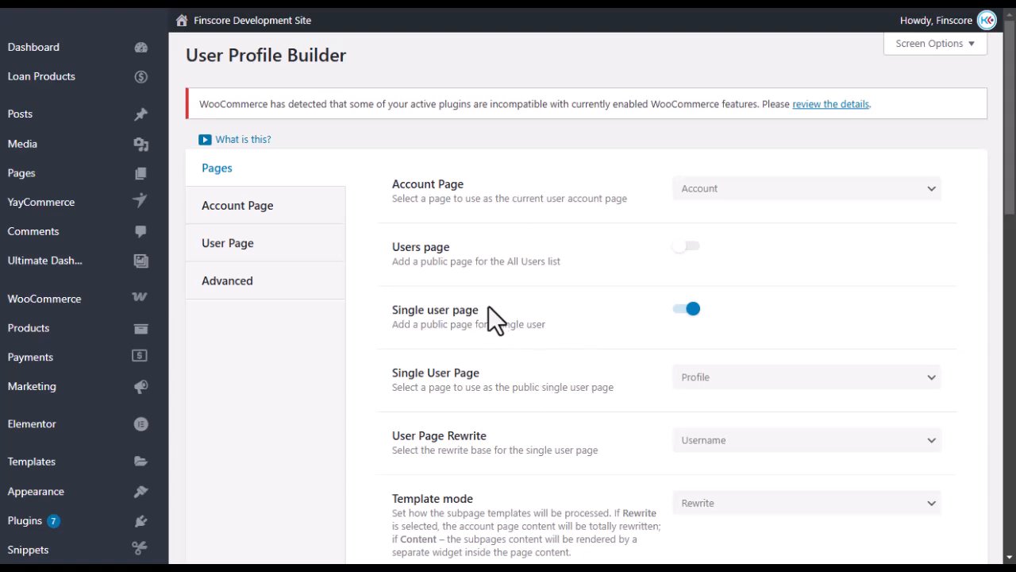
scroll(489, 309, "down", 2)
scroll(490, 312, "down", 4)
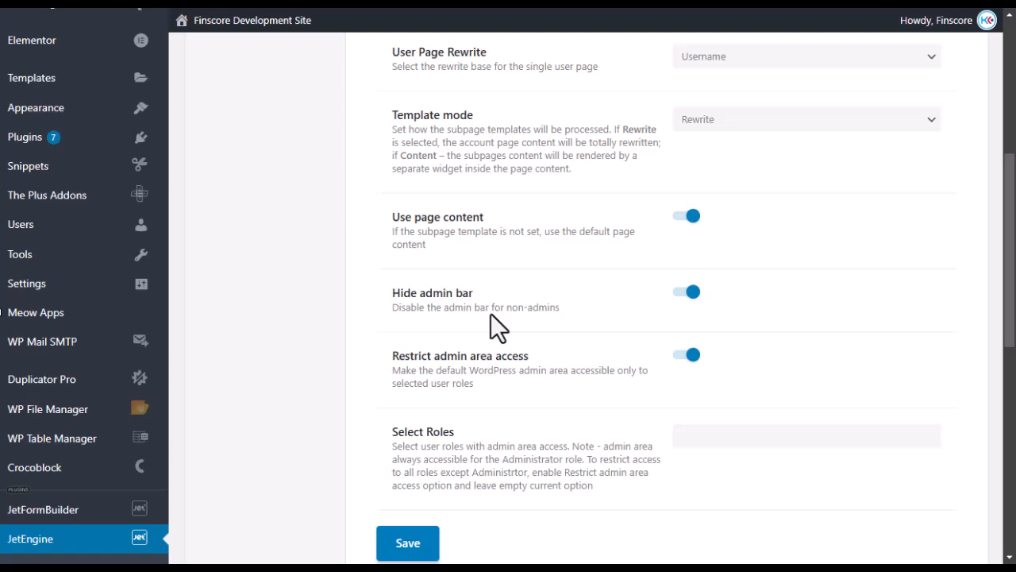
scroll(513, 314, "up", 5)
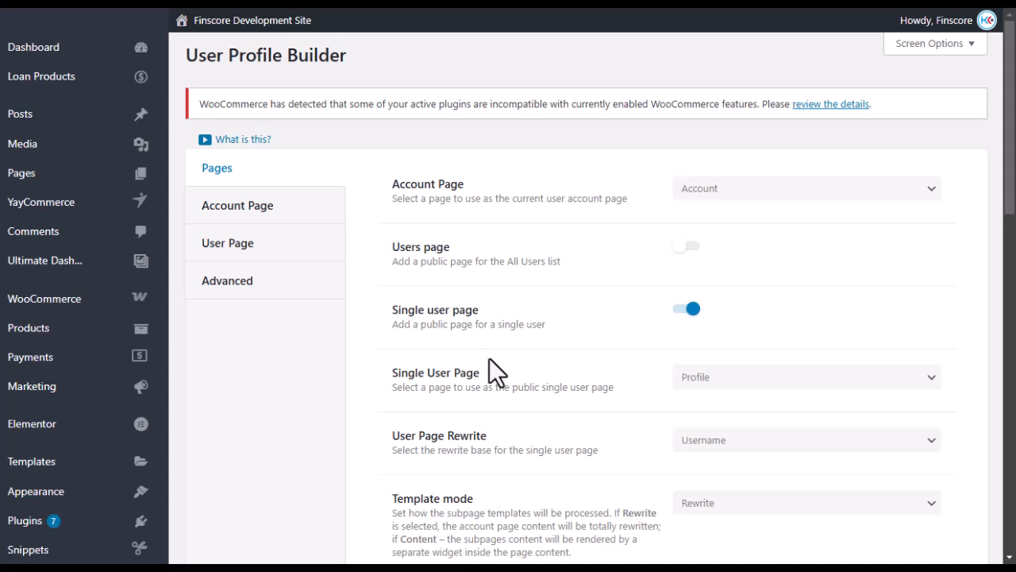
Review the User Page settings, then scroll to the expanded Add Staff Member subpage settings.
left_click(244, 252)
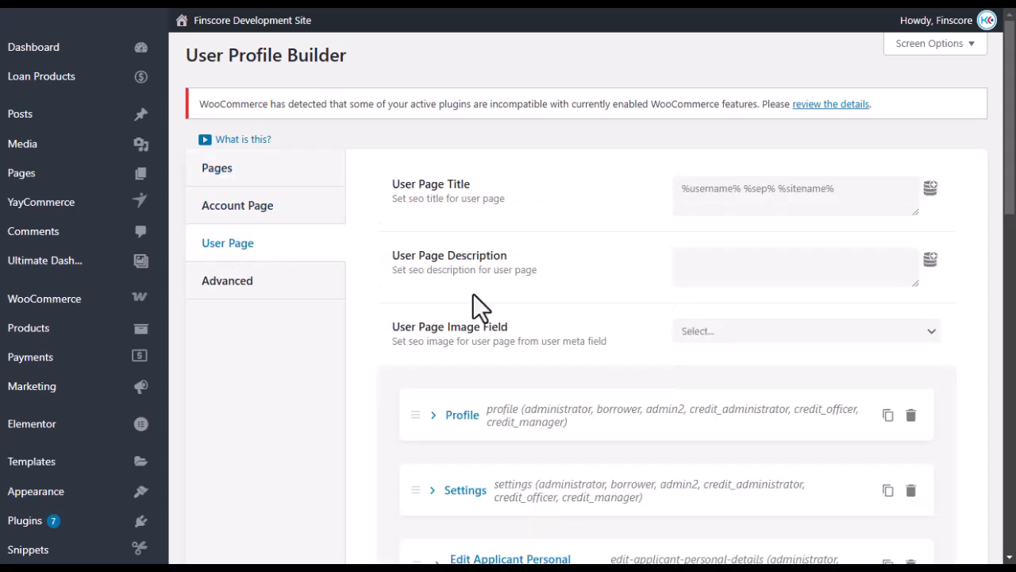
scroll(472, 293, "down", 10)
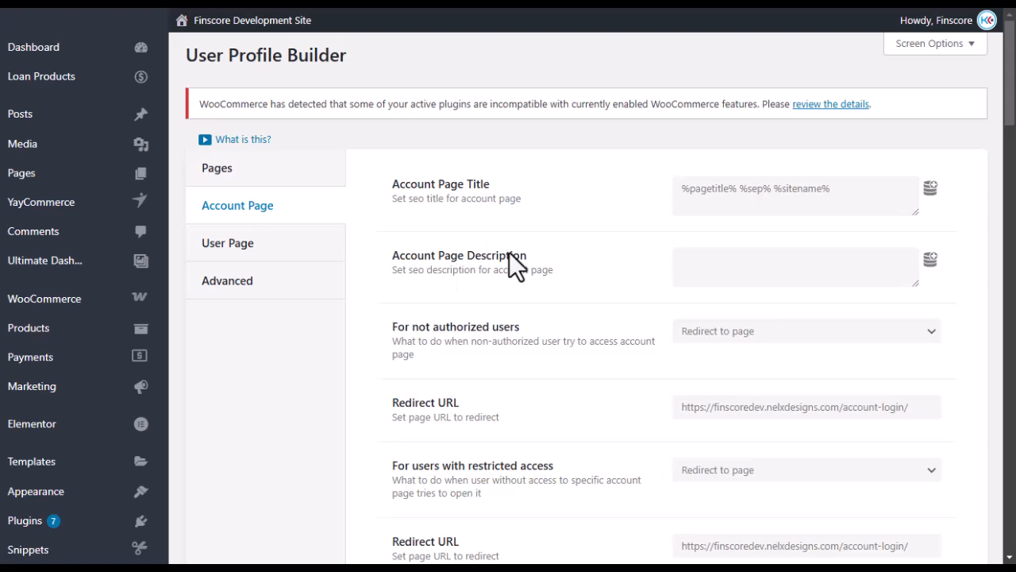
scroll(508, 262, "down", 3)
scroll(404, 277, "down", 14)
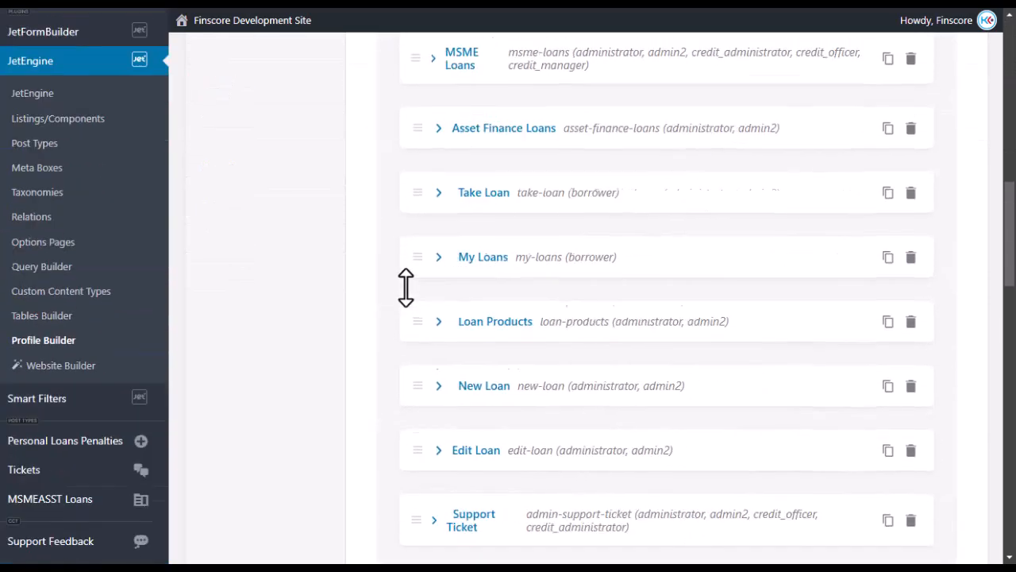
scroll(401, 292, "down", 8)
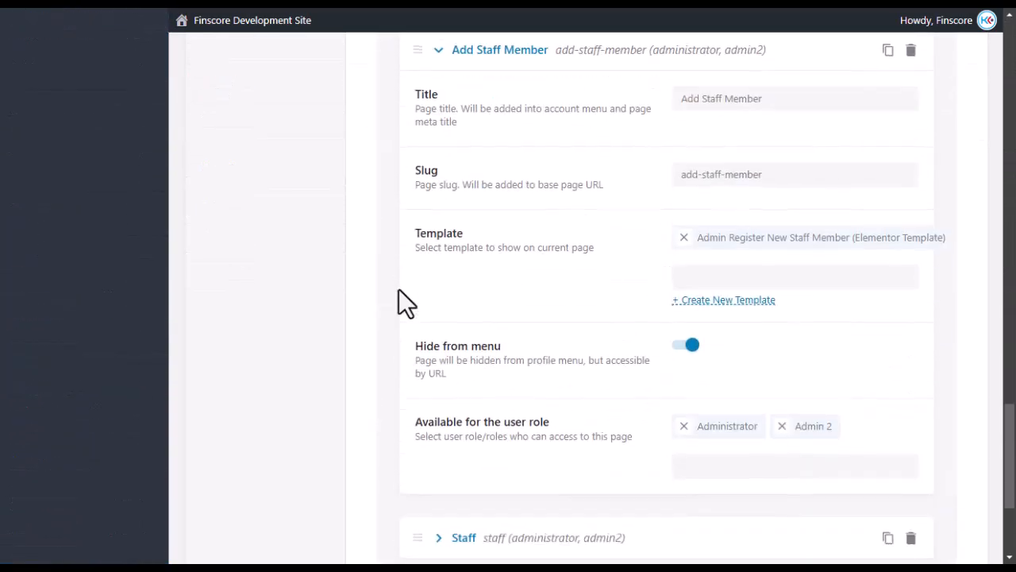
scroll(394, 289, "up", 2)
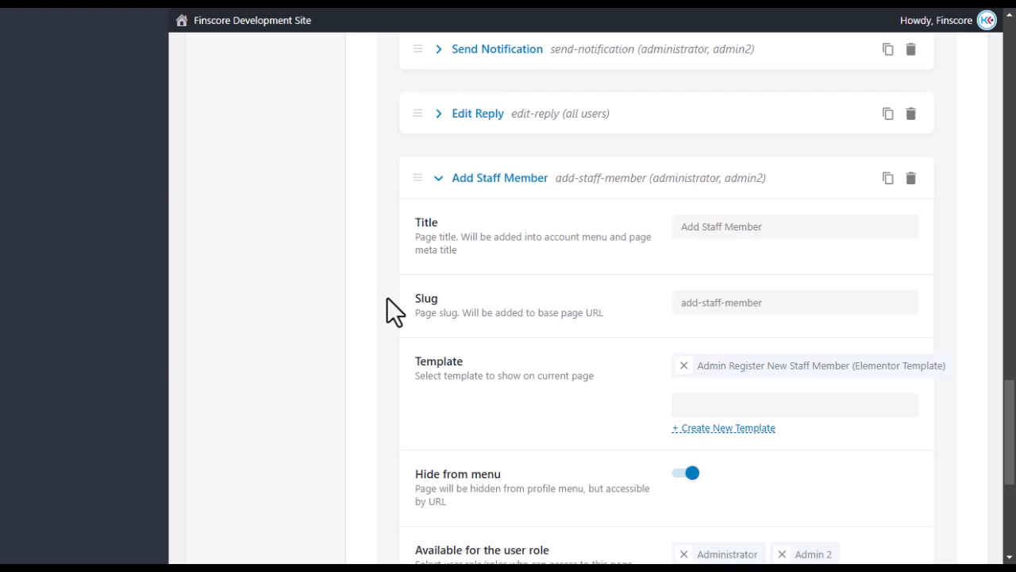
scroll(389, 310, "down", 4)
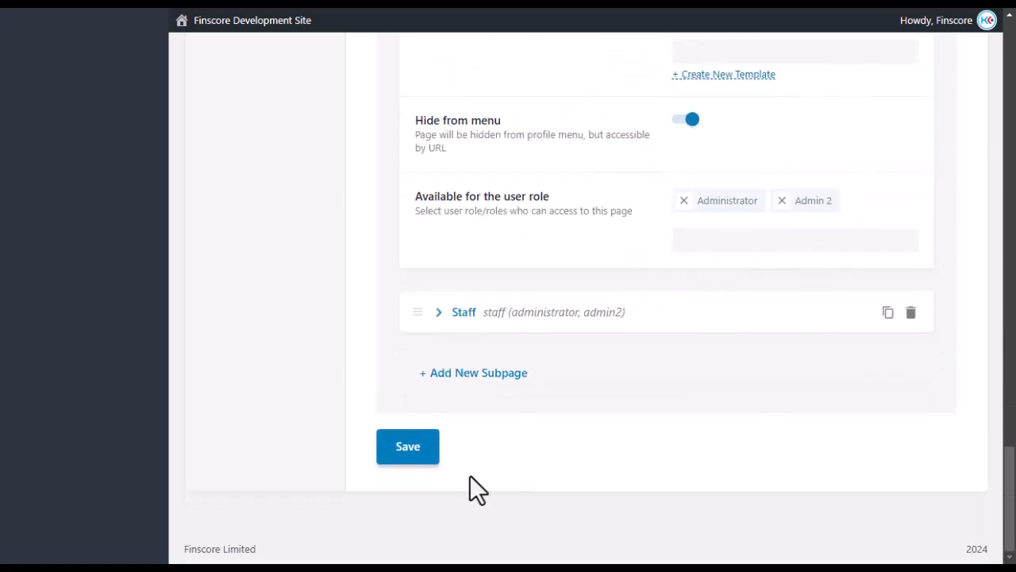
scroll(425, 281, "up", 12)
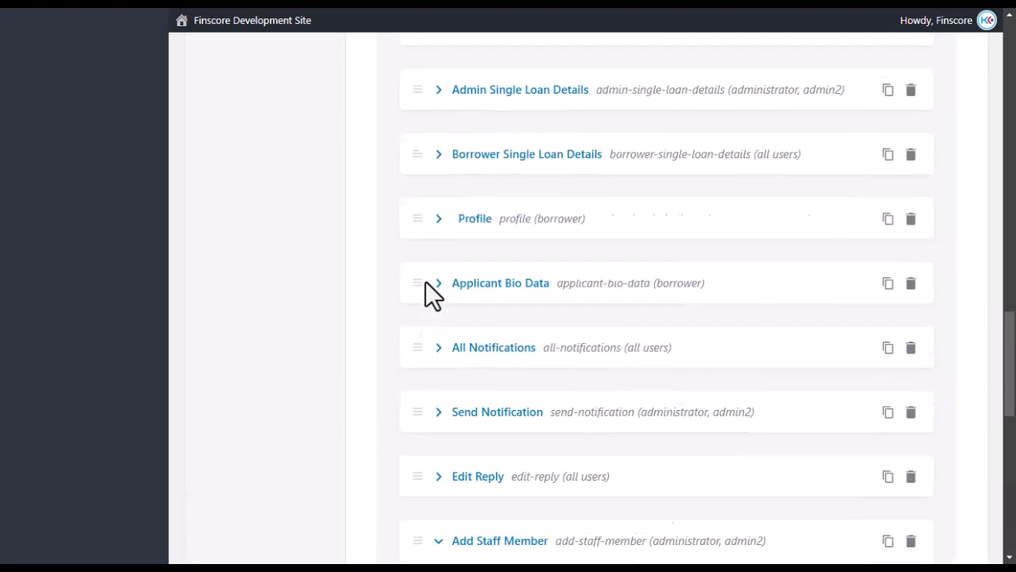
scroll(413, 277, "up", 6)
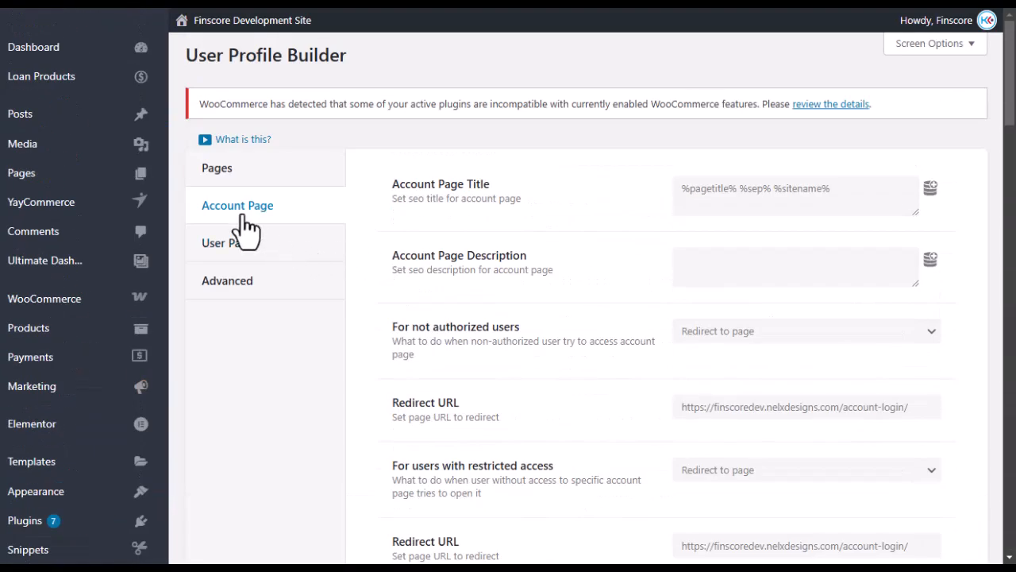
scroll(428, 273, "down", 10)
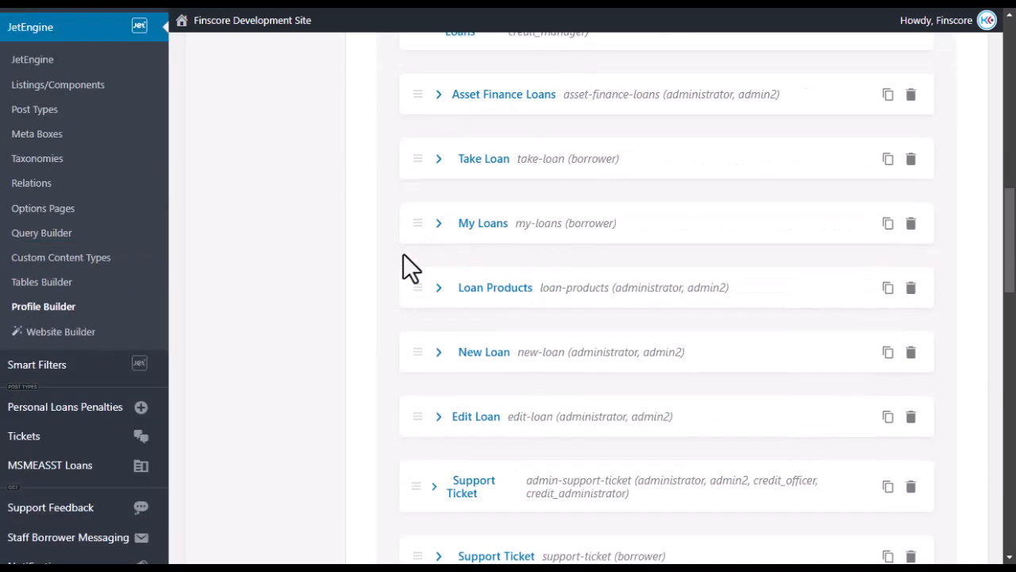
scroll(404, 254, "down", 7)
scroll(403, 254, "up", 16)
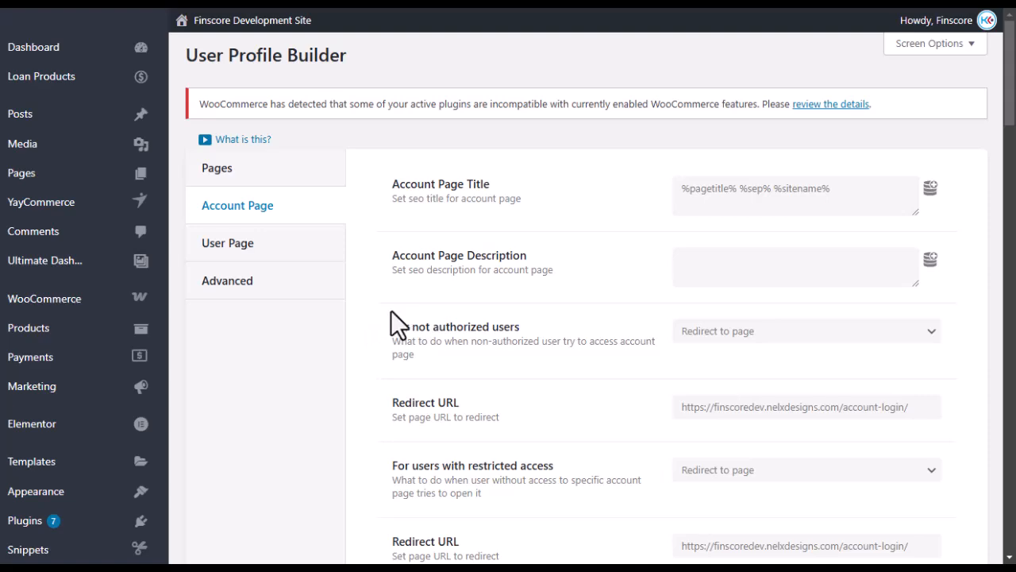
scroll(389, 311, "down", 10)
scroll(394, 280, "up", 10)
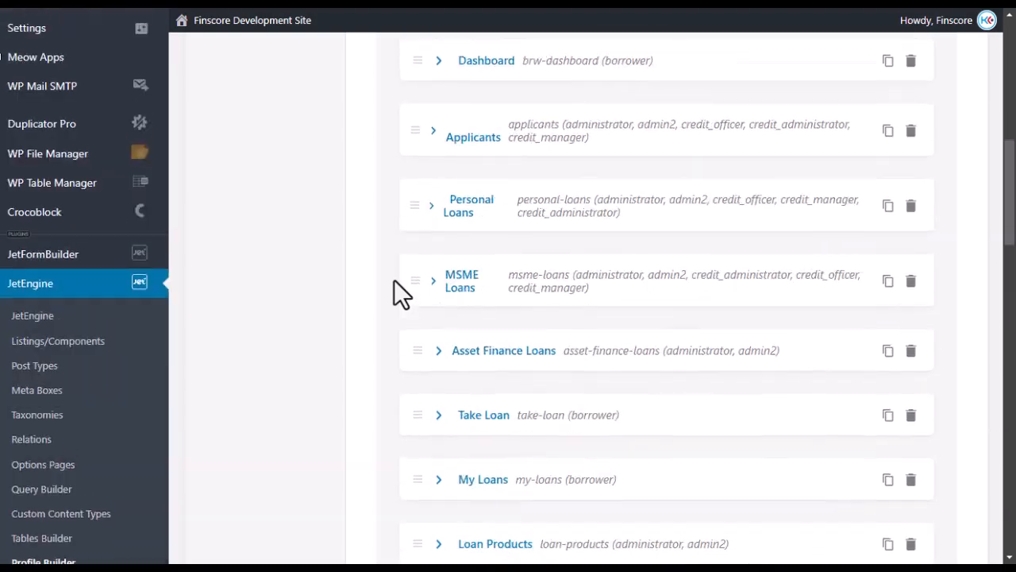
scroll(374, 290, "down", 3)
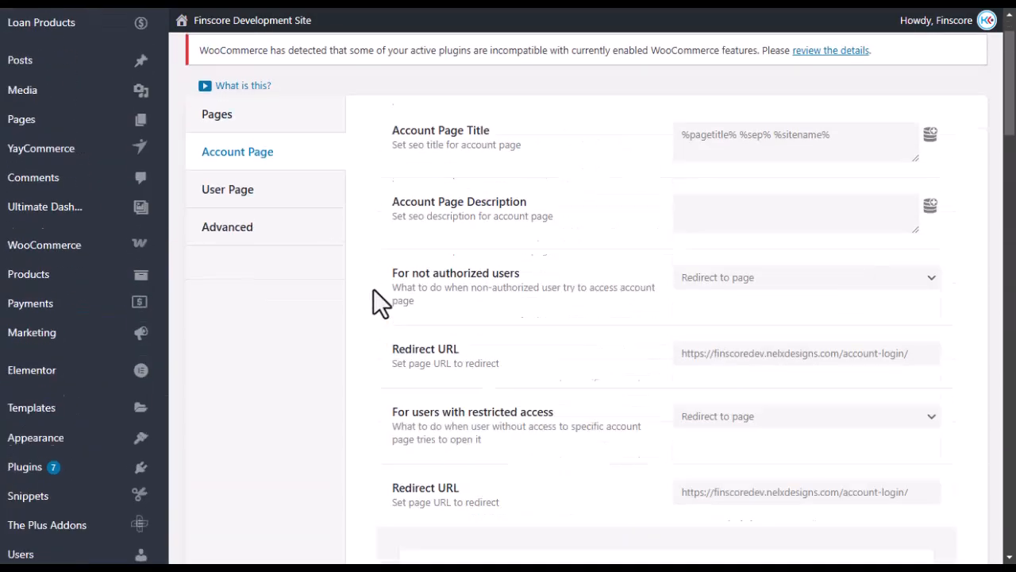
scroll(317, 238, "up", 4)
scroll(381, 286, "down", 6)
scroll(443, 363, "down", 15)
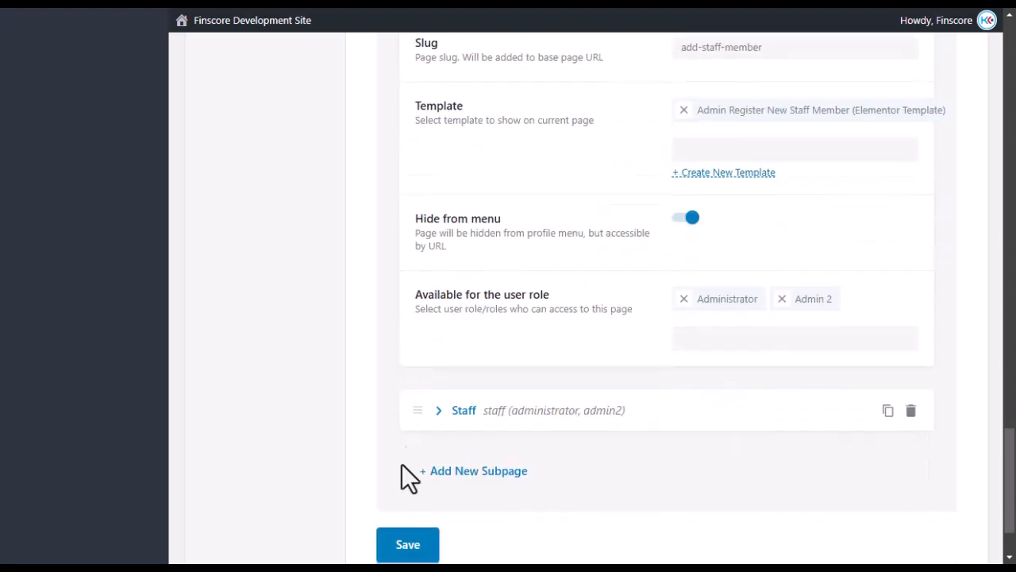
scroll(465, 460, "up", 3)
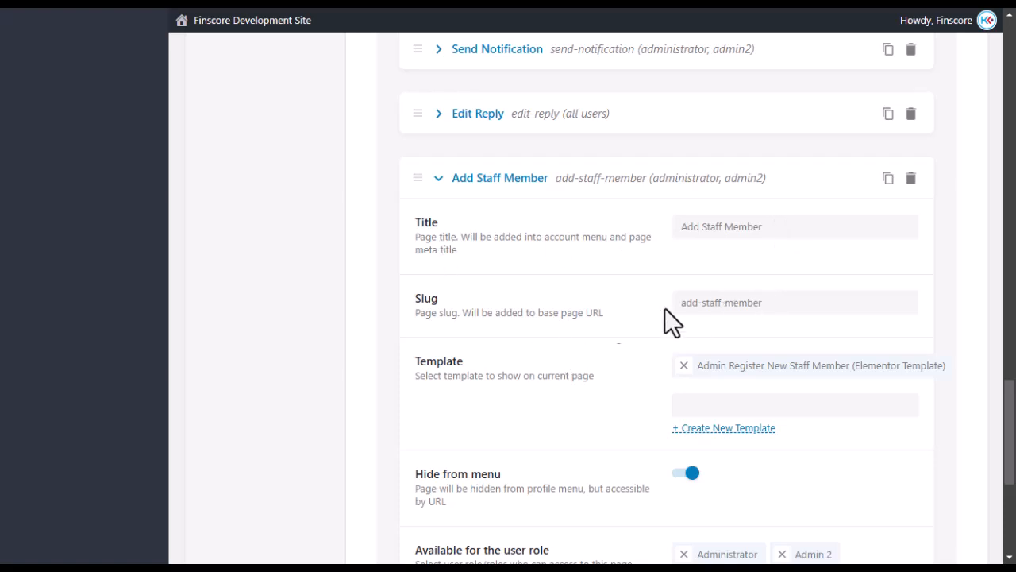
Select and check the add-staff-member slug value.
left_click(767, 302)
left_click_drag(767, 302, 665, 308)
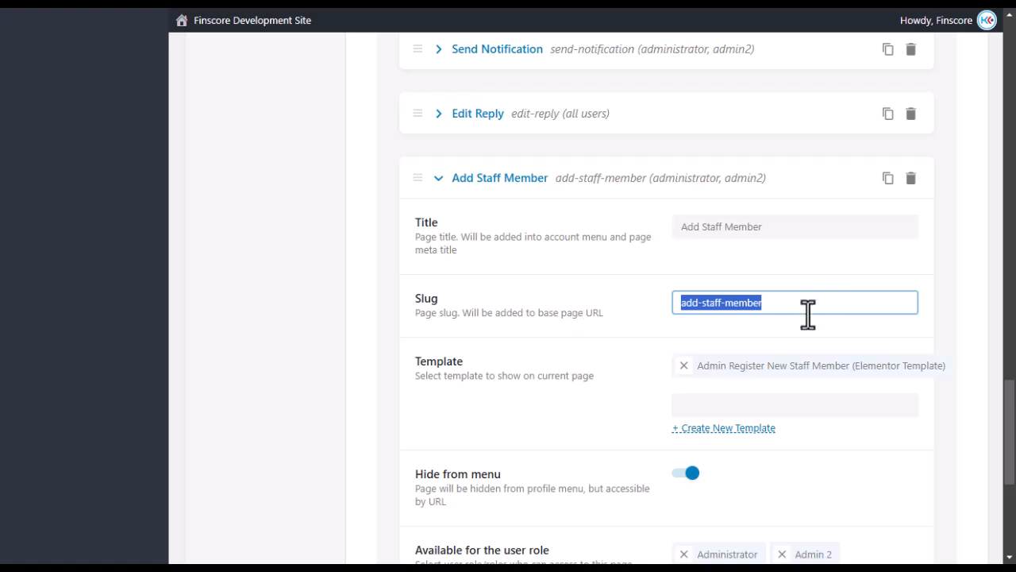
left_click(774, 303)
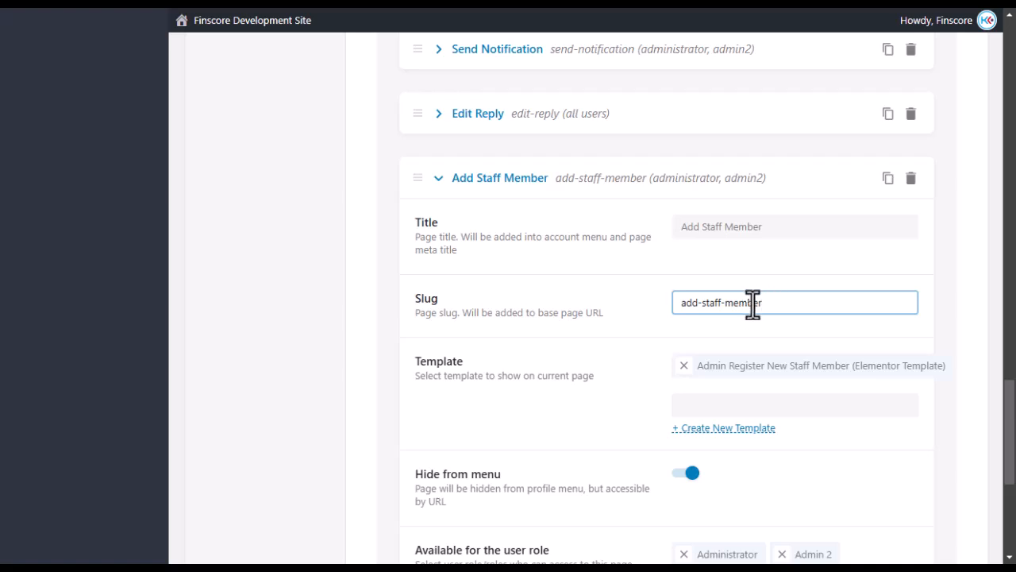
key("ctrl+a")
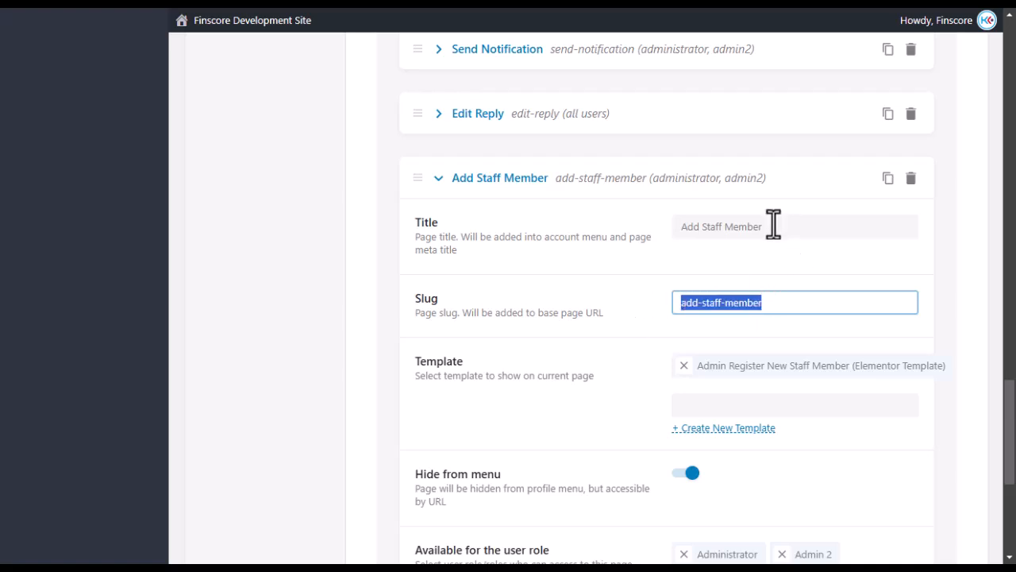
Check the Add Staff Member title, then return to the Admin Register template in Elementor.
left_click_drag(773, 226, 690, 216)
left_click(706, 251)
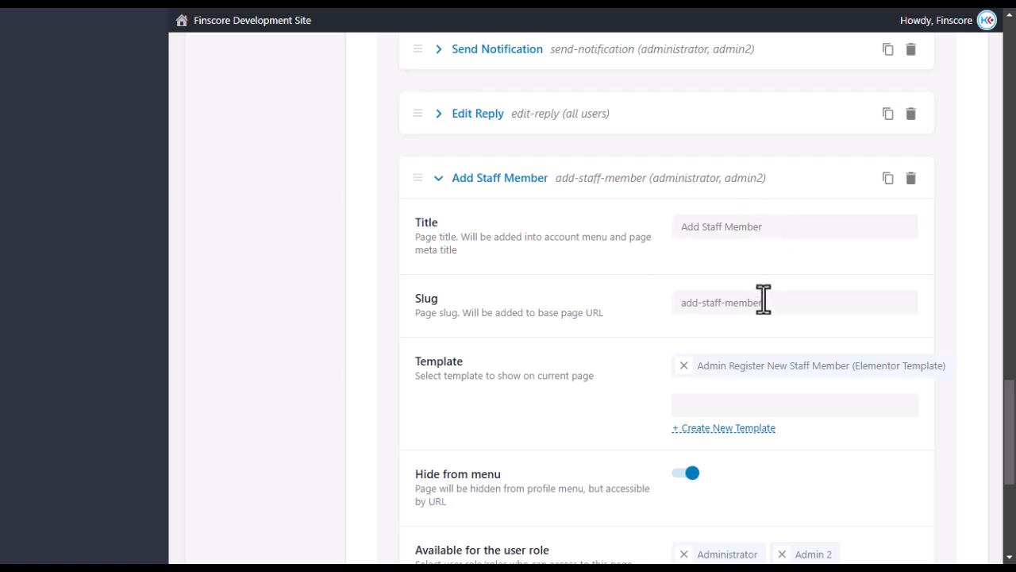
left_click_drag(764, 302, 640, 293)
left_click(644, 291)
scroll(629, 291, "down", 2)
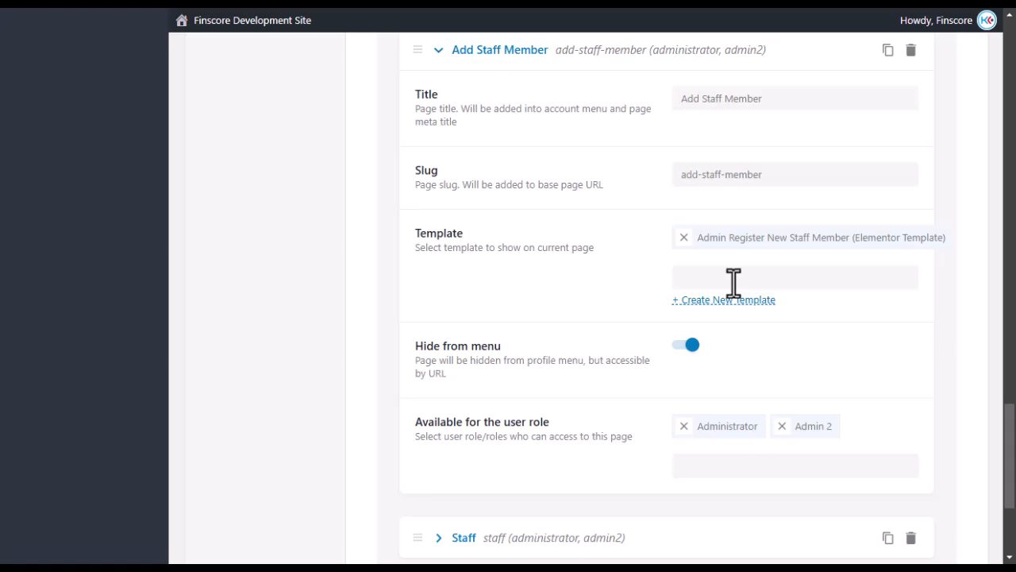
left_click(29, 303)
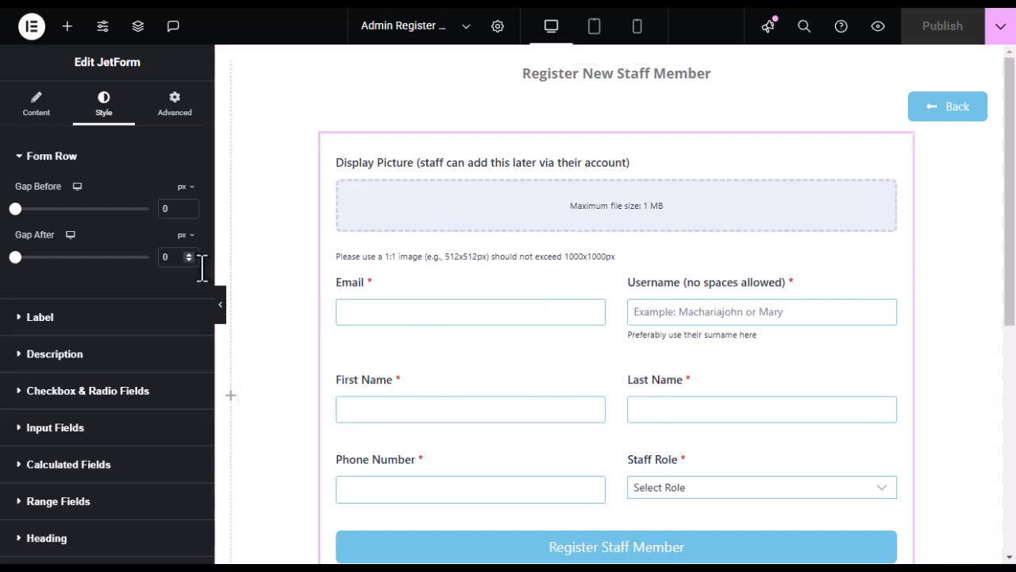
Switch to the Profile Builder tab with the Add Staff Member subpage settings.
mouse_move(8, 268)
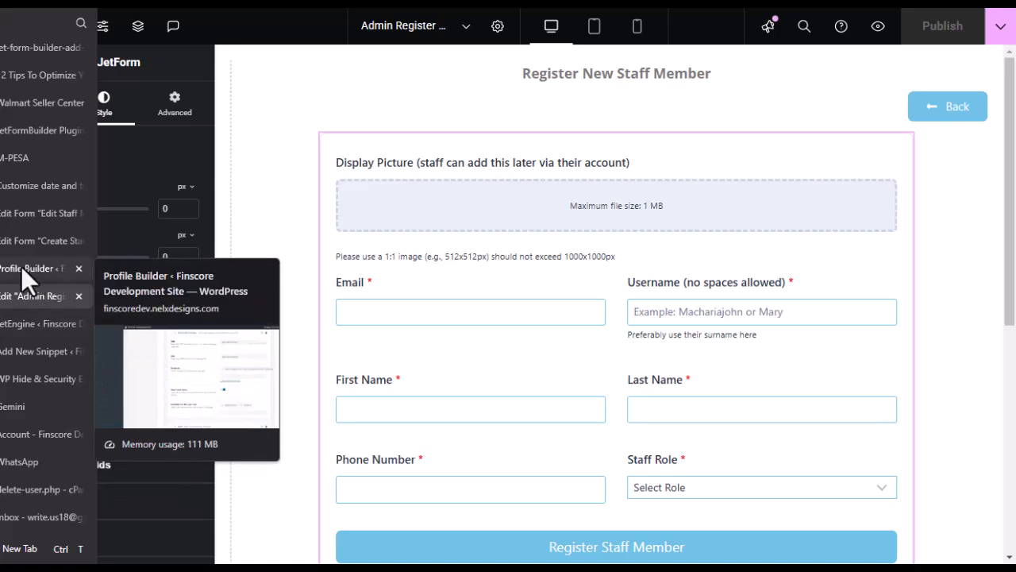
left_click(23, 268)
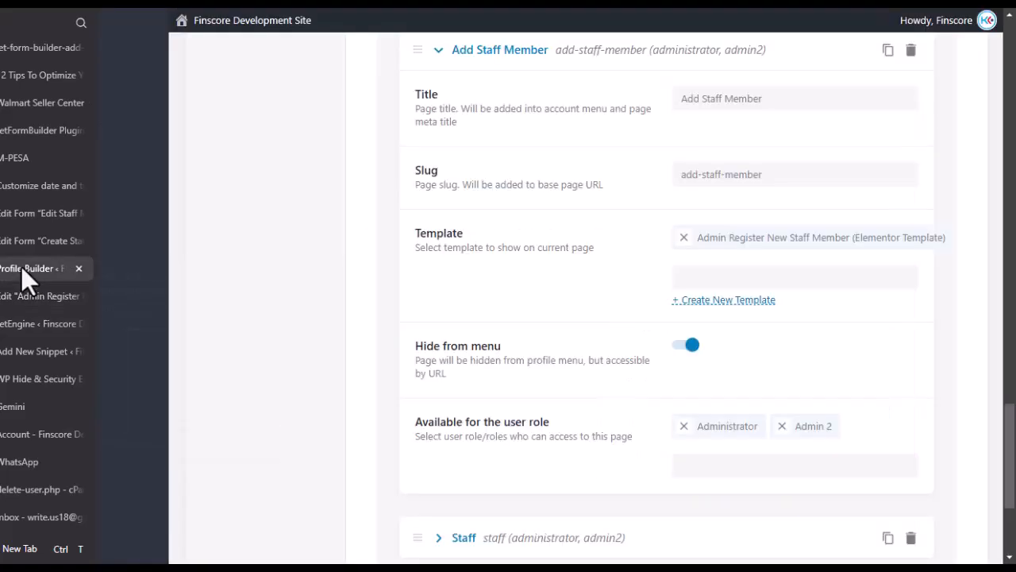
Search templates for 'Adm' but keep the Admin Register New Staff Member template unchanged.
left_click(746, 279)
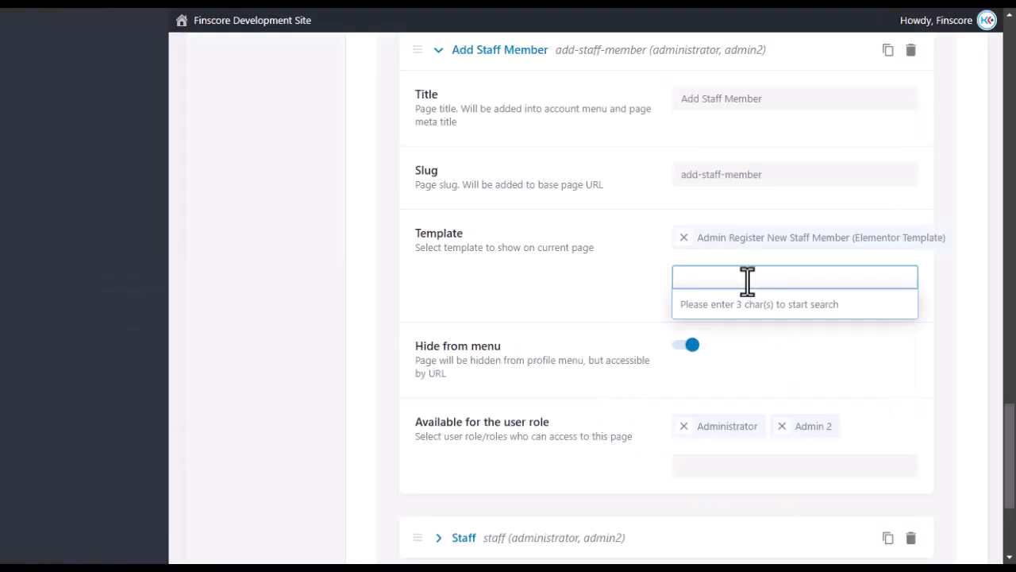
type("Adm")
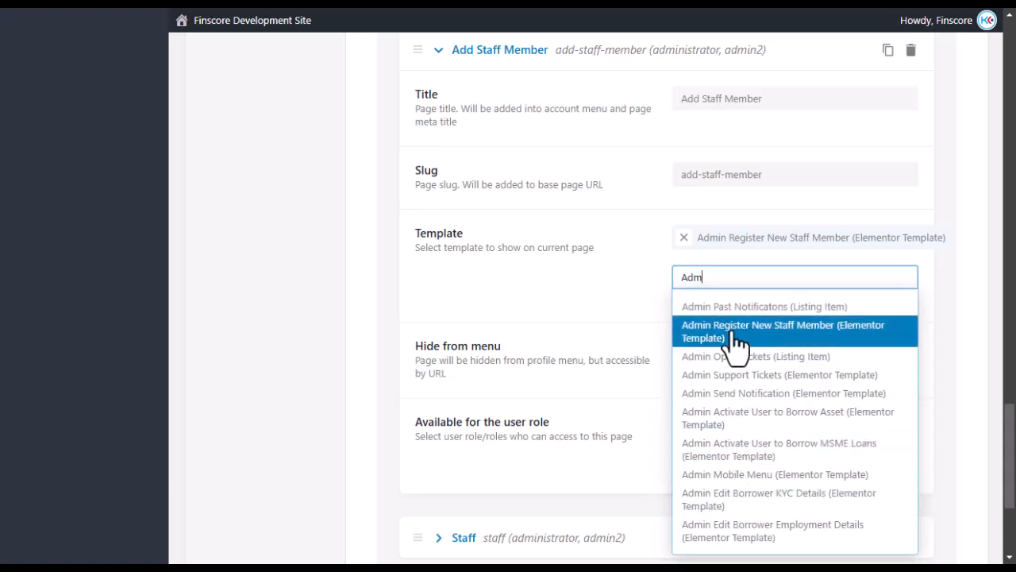
left_click(602, 286)
left_click(725, 272)
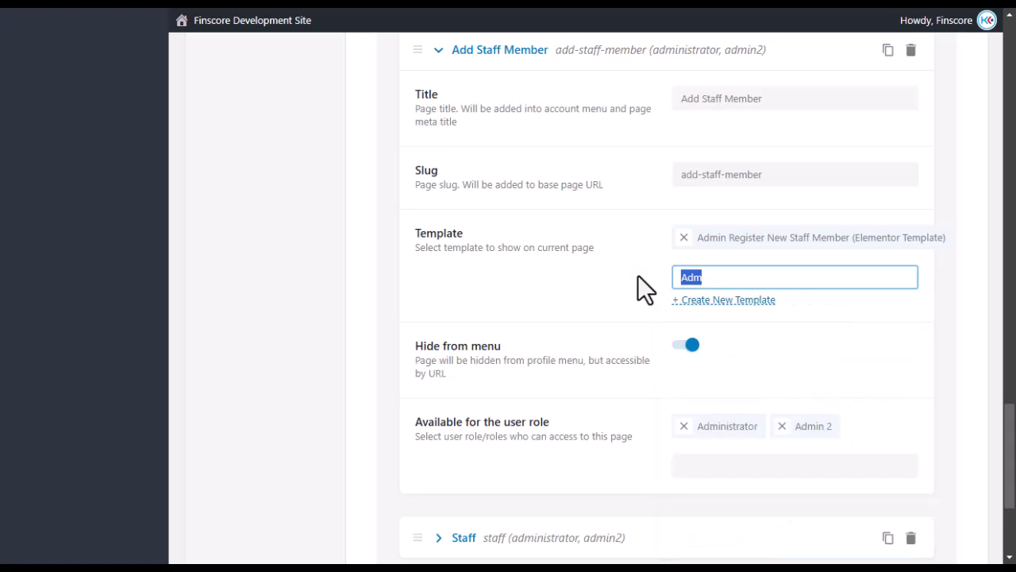
key("BackSpace")
left_click(576, 288)
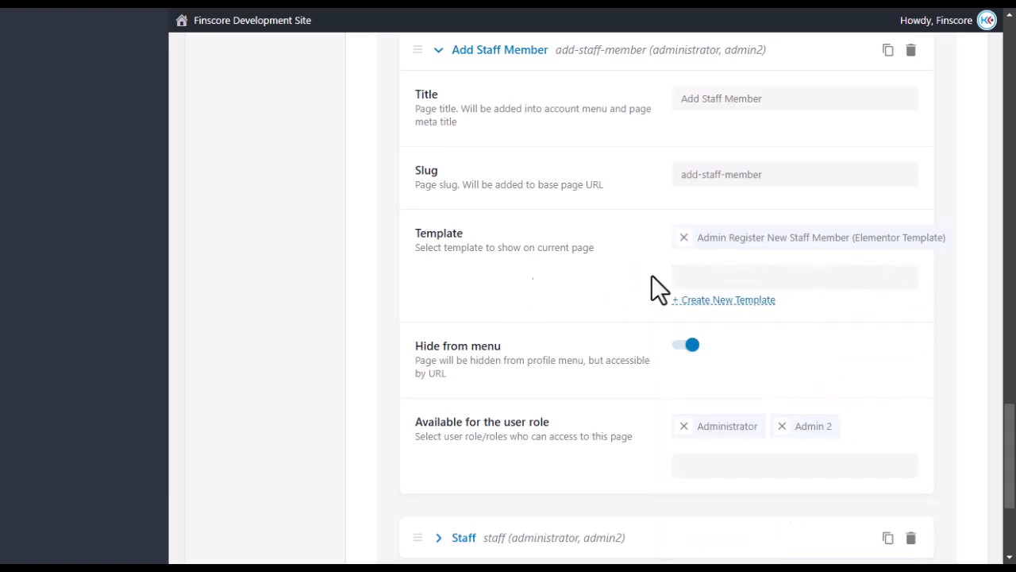
Return to the Admin Register template in the Elementor editor.
scroll(468, 302, "down", 3)
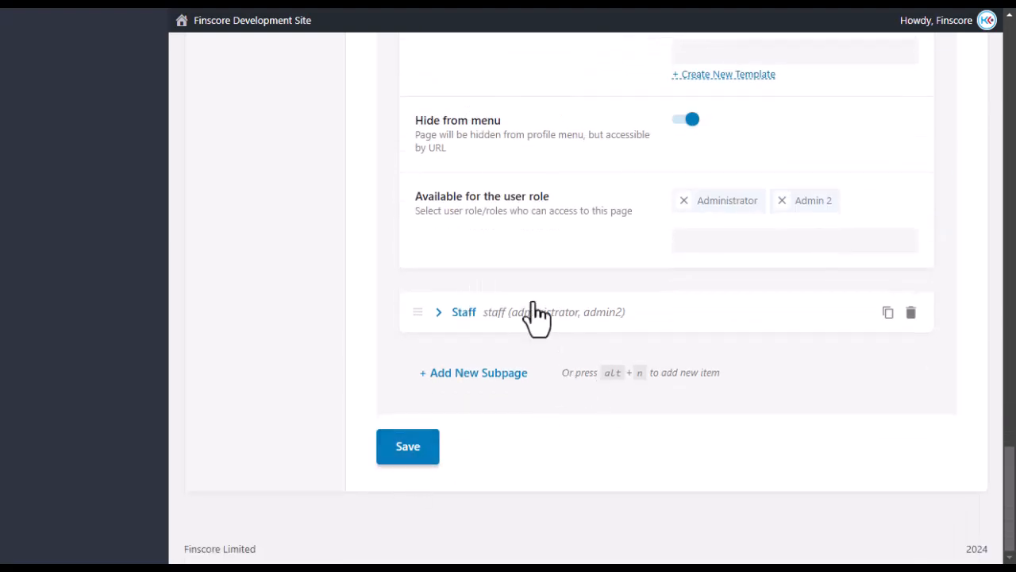
scroll(536, 312, "up", 15)
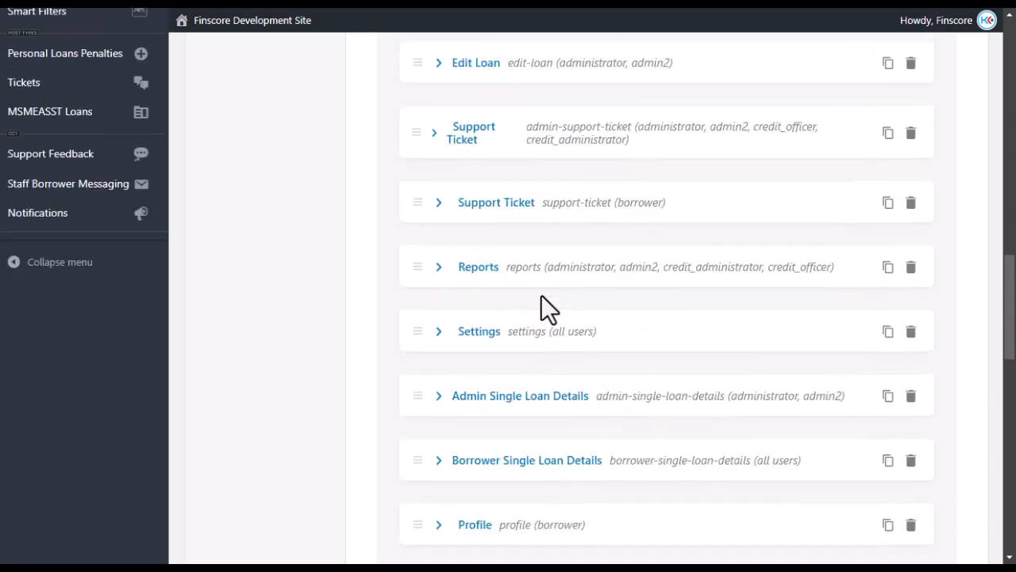
scroll(557, 295, "up", 8)
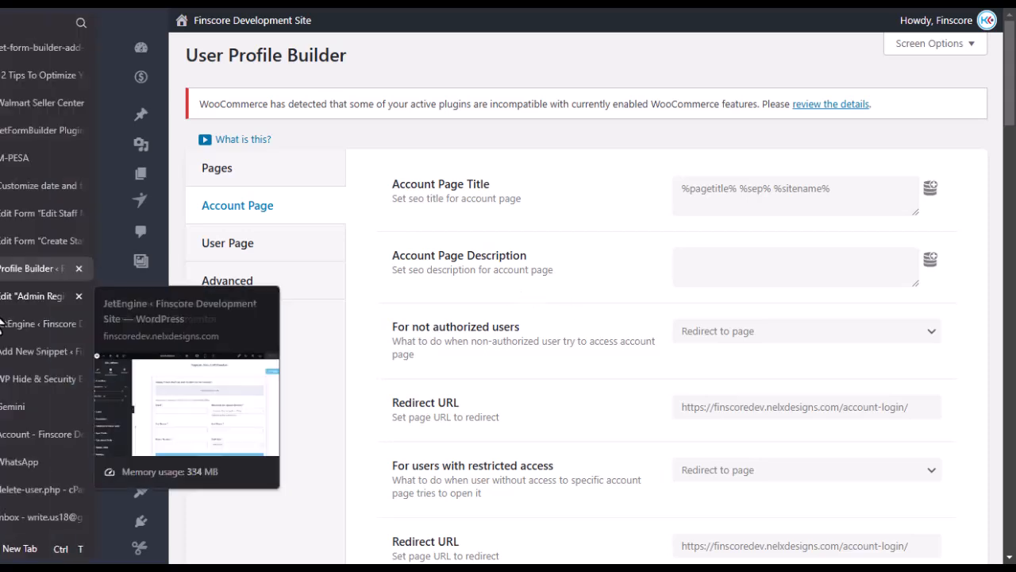
left_click(27, 298)
Search the Elementor widgets for 'menu' to find Profile Menu, Navigation Menu and Menu Cart.
scroll(574, 246, "down", 5)
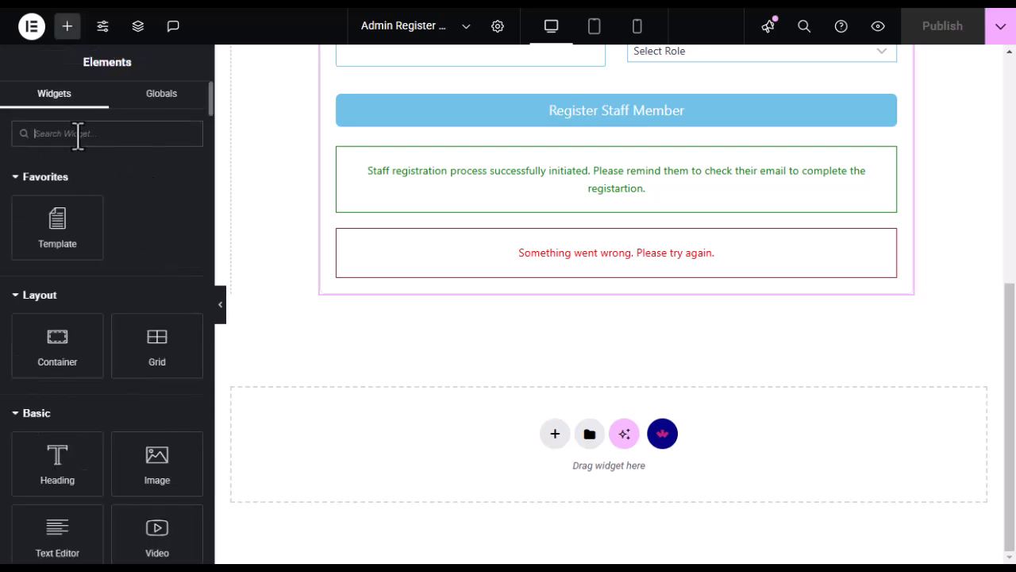
type("menu")
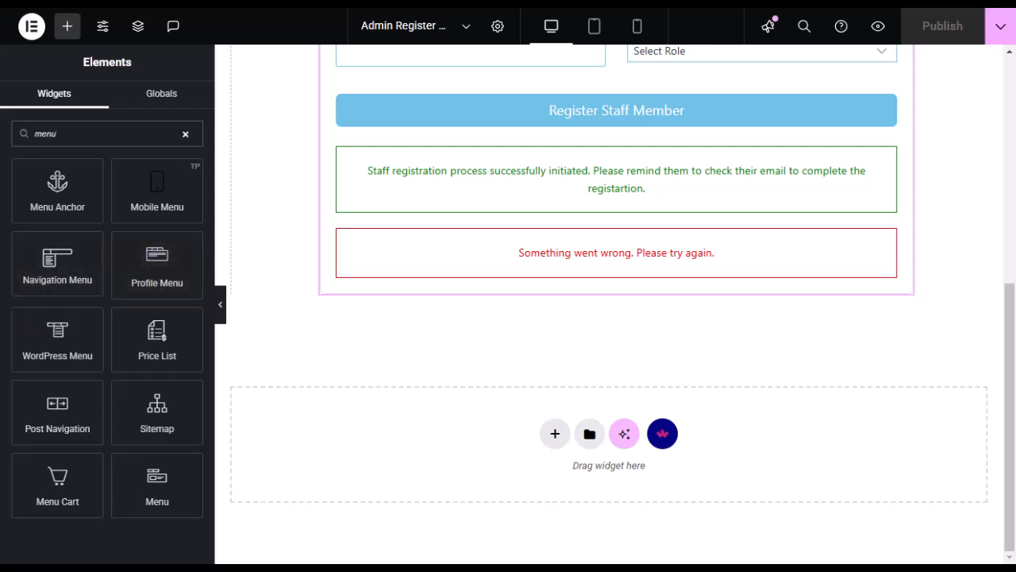
mouse_move(24, 295)
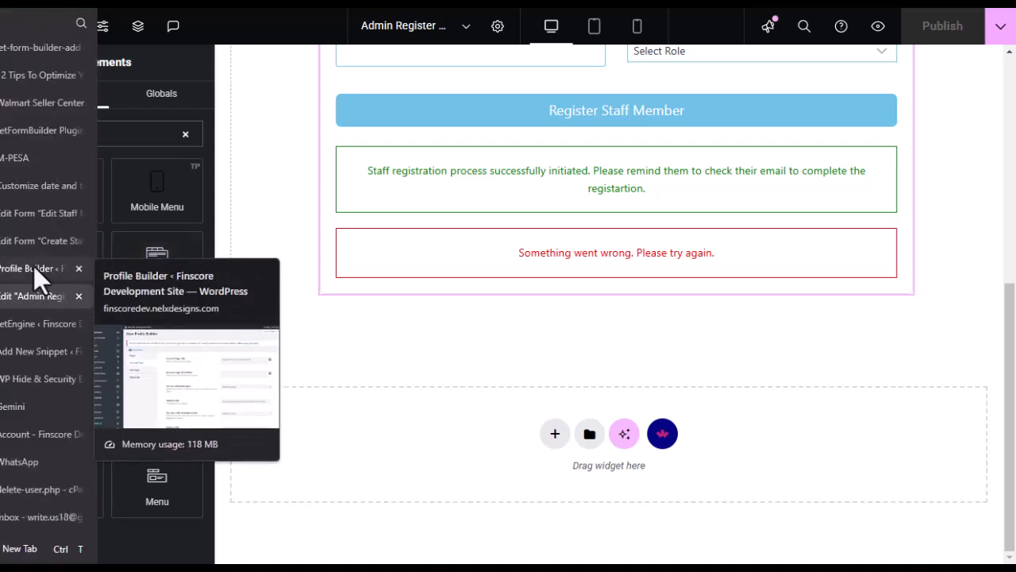
left_click(15, 271)
scroll(415, 375, "down", 10)
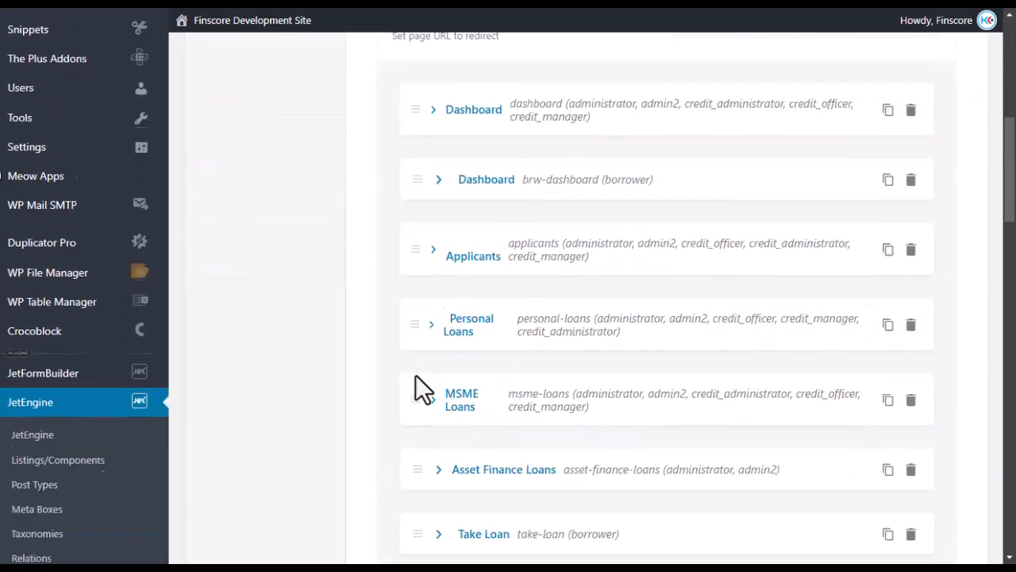
scroll(431, 374, "up", 6)
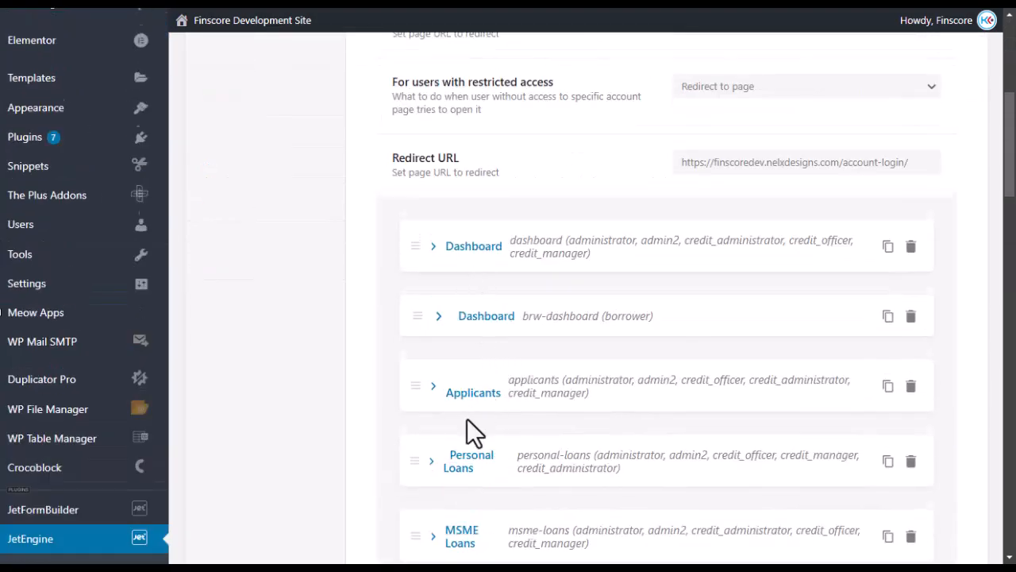
scroll(467, 419, "down", 5)
scroll(464, 389, "down", 12)
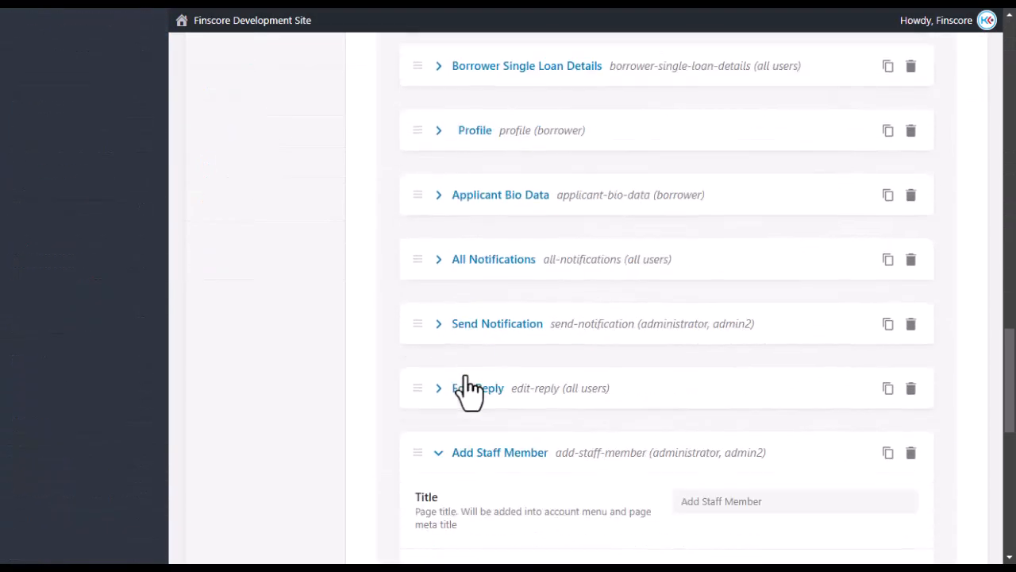
scroll(551, 378, "down", 3)
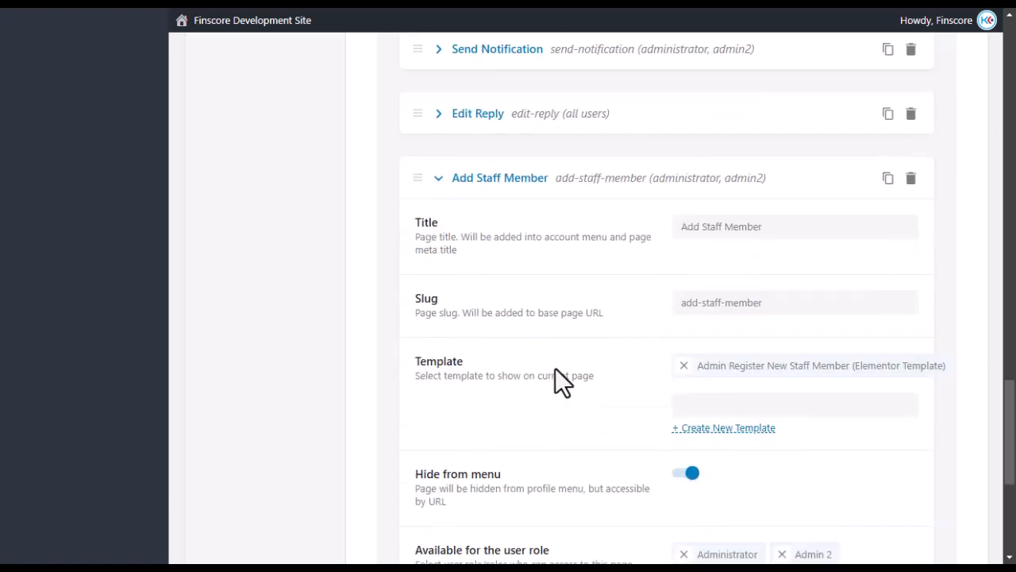
scroll(561, 379, "down", 3)
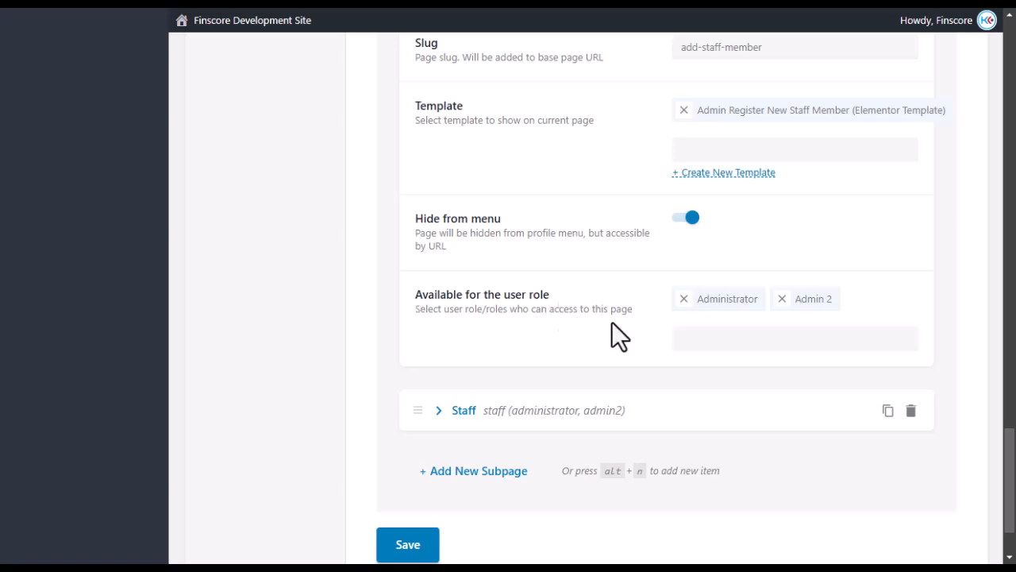
scroll(602, 329, "up", 3)
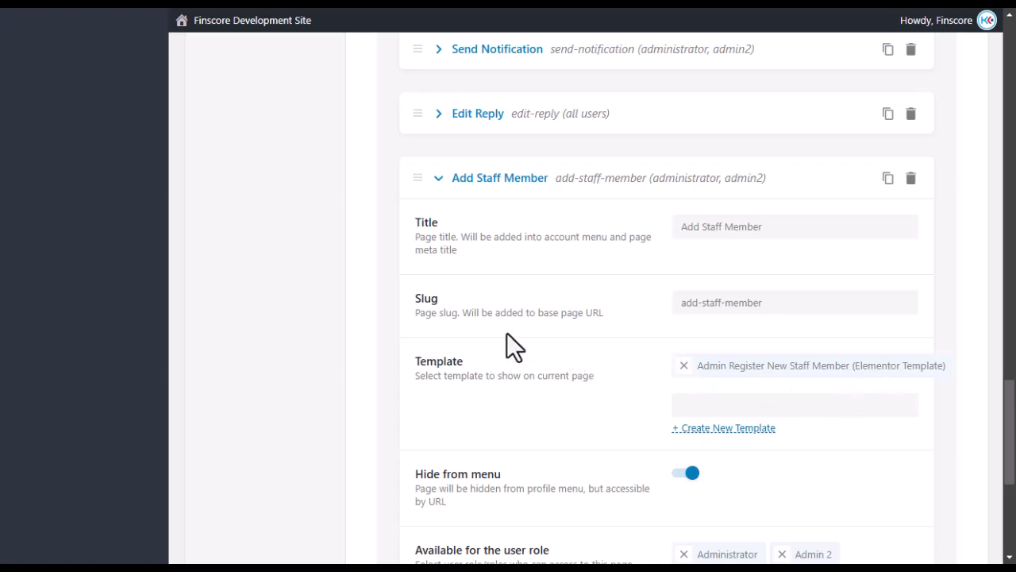
mouse_move(10, 300)
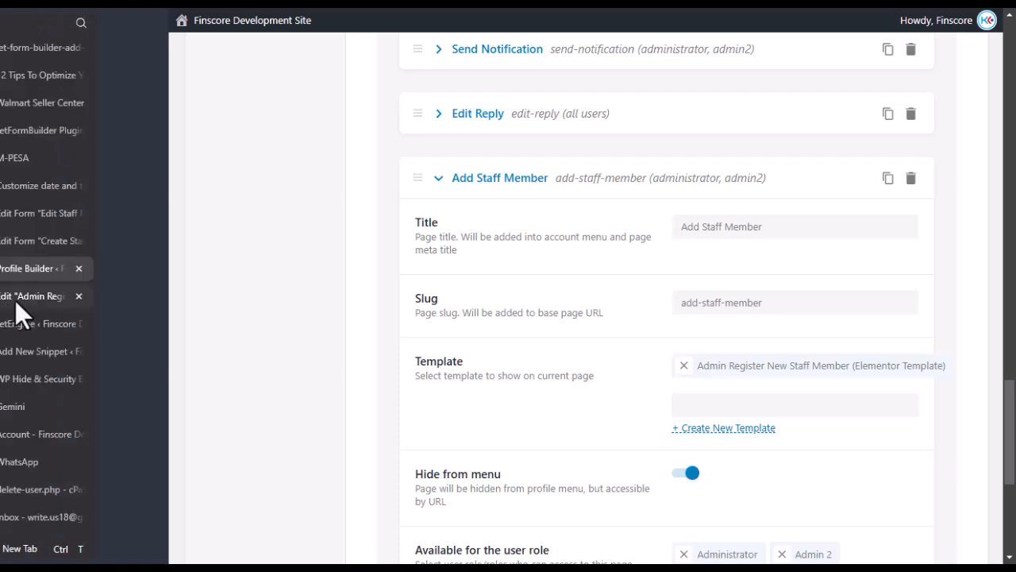
left_click(46, 299)
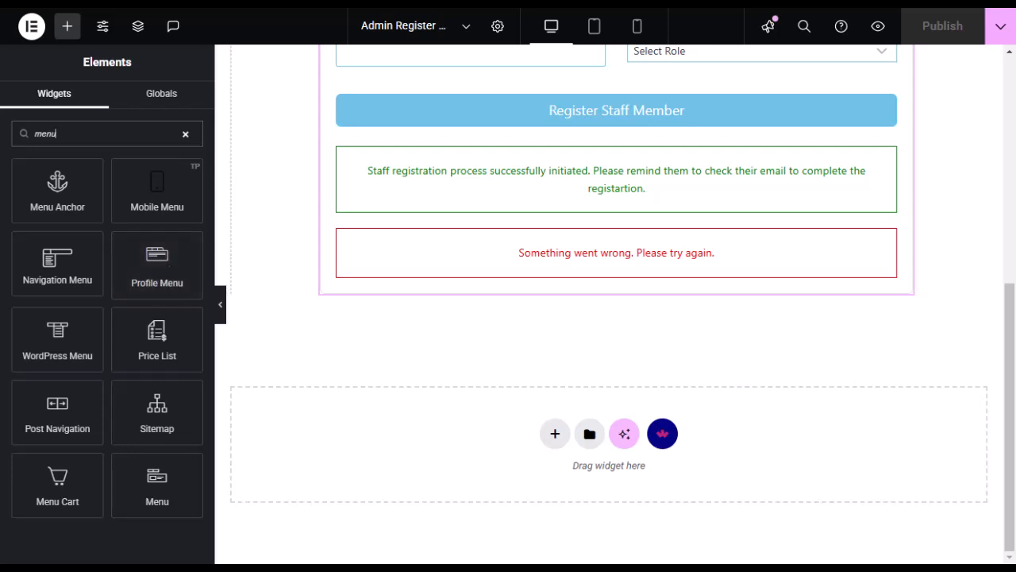
Look over the Finscore dashboard's Staff options and try collapsing and expanding the sidebar.
left_click(13, 442)
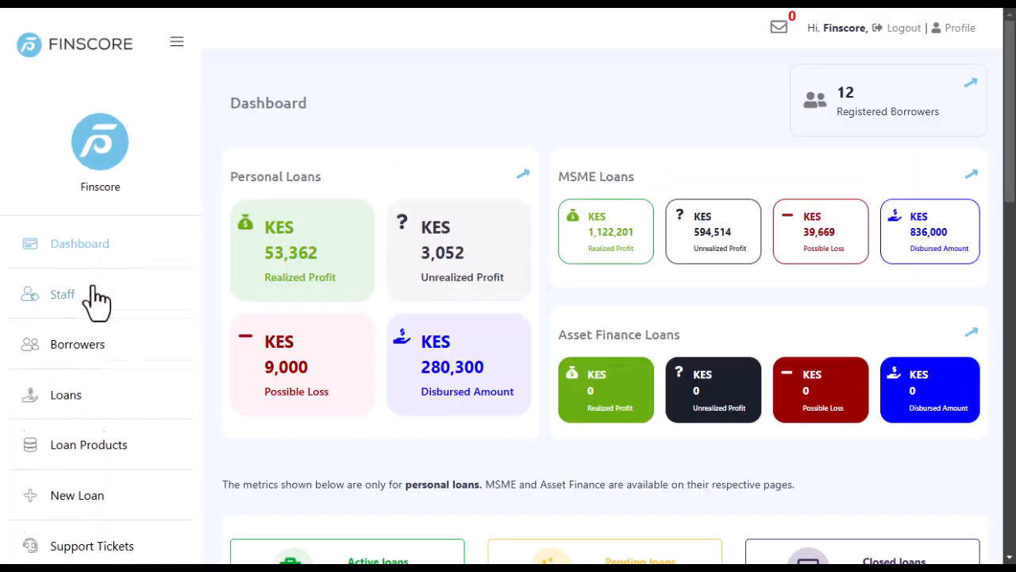
scroll(88, 317, "down", 3)
scroll(95, 357, "up", 3)
scroll(79, 349, "down", 3)
scroll(76, 370, "up", 3)
scroll(102, 317, "down", 3)
scroll(102, 321, "up", 3)
left_click(61, 308)
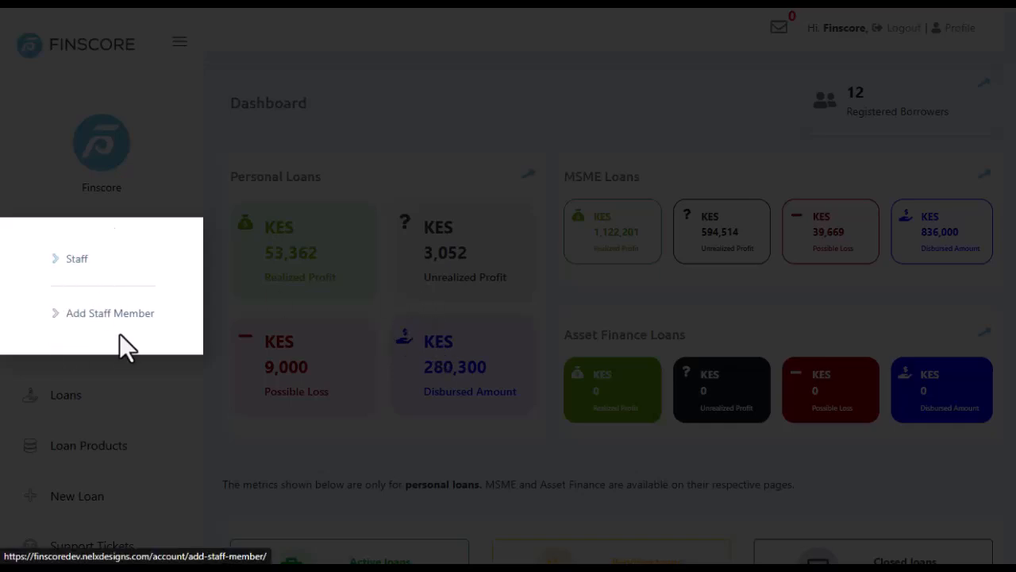
left_click(214, 198)
scroll(62, 252, "down", 4)
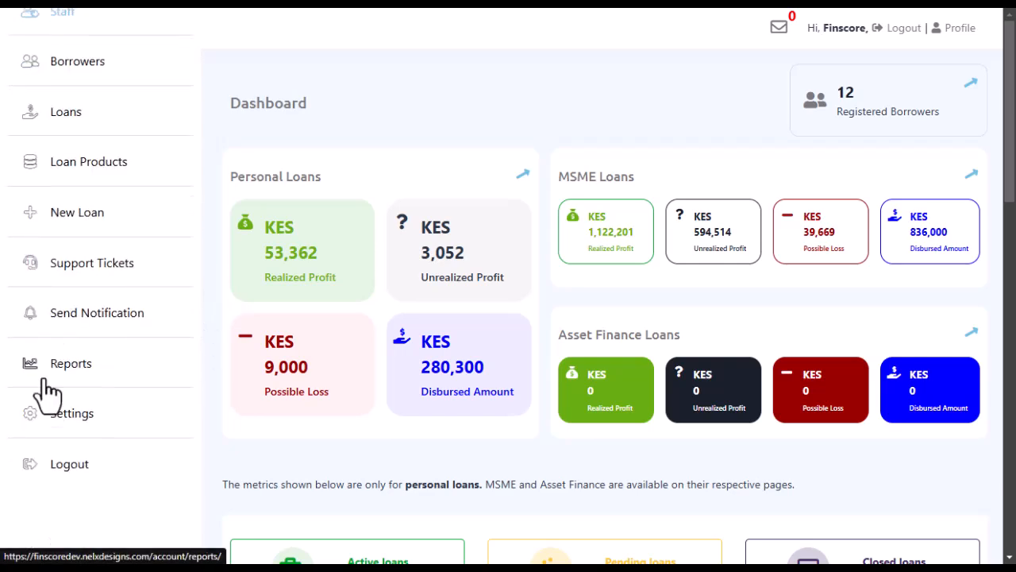
scroll(77, 222, "up", 4)
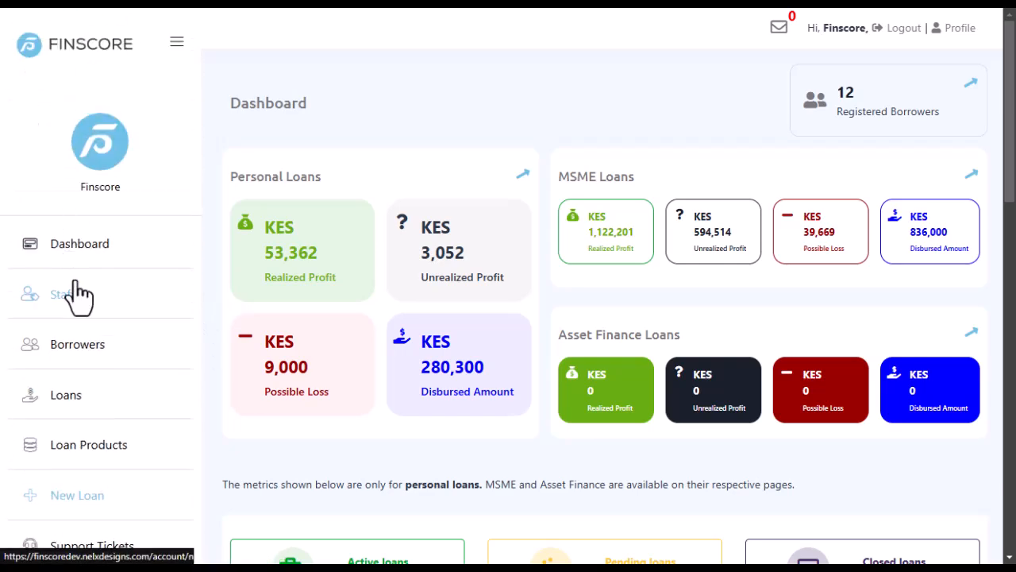
left_click(178, 44)
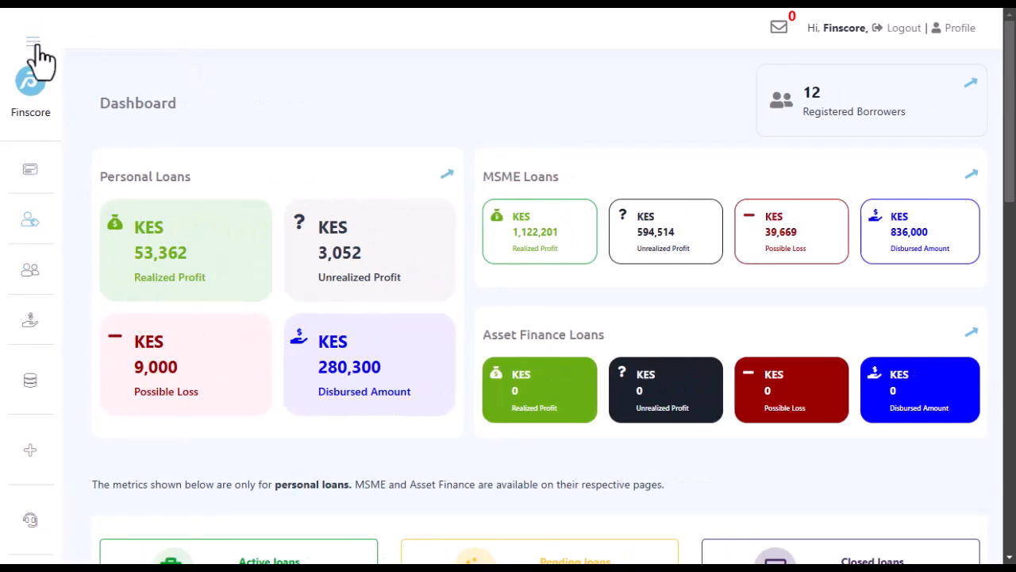
left_click(33, 45)
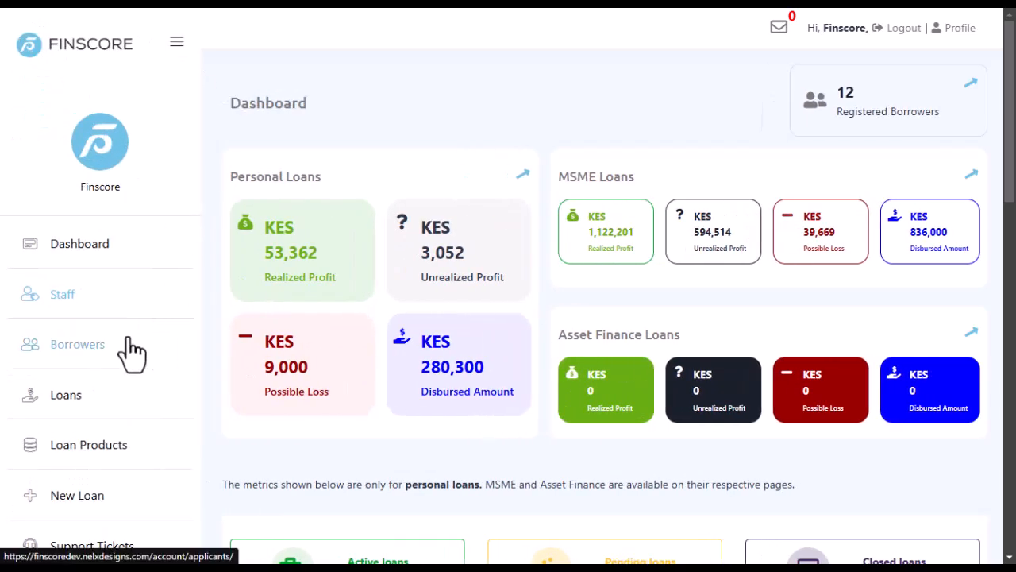
scroll(135, 389, "down", 3)
scroll(135, 419, "up", 3)
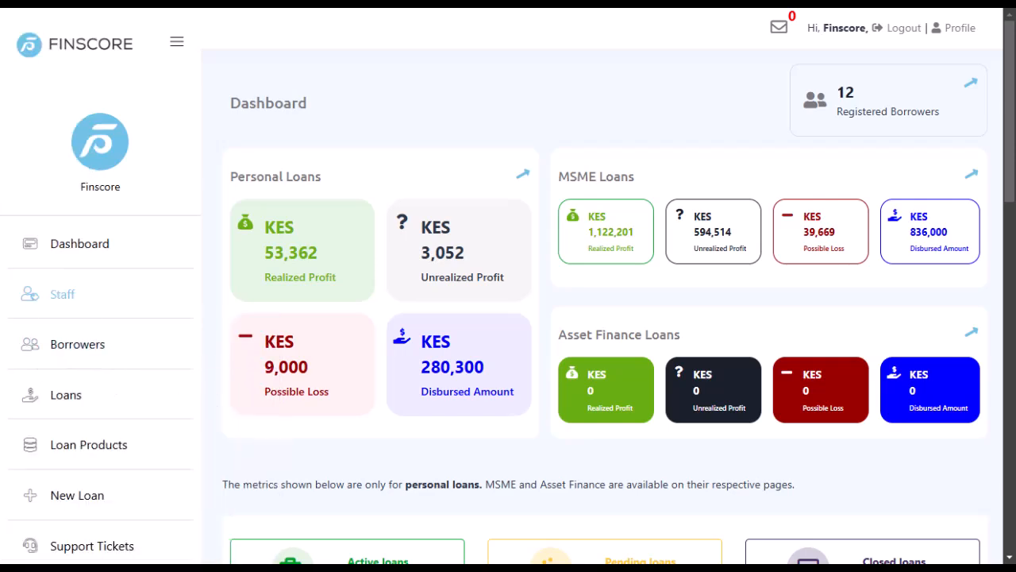
Review the Add Staff Member subpage's template, hide-from-menu setting and two allowed roles in Profile Builder.
left_click(24, 295)
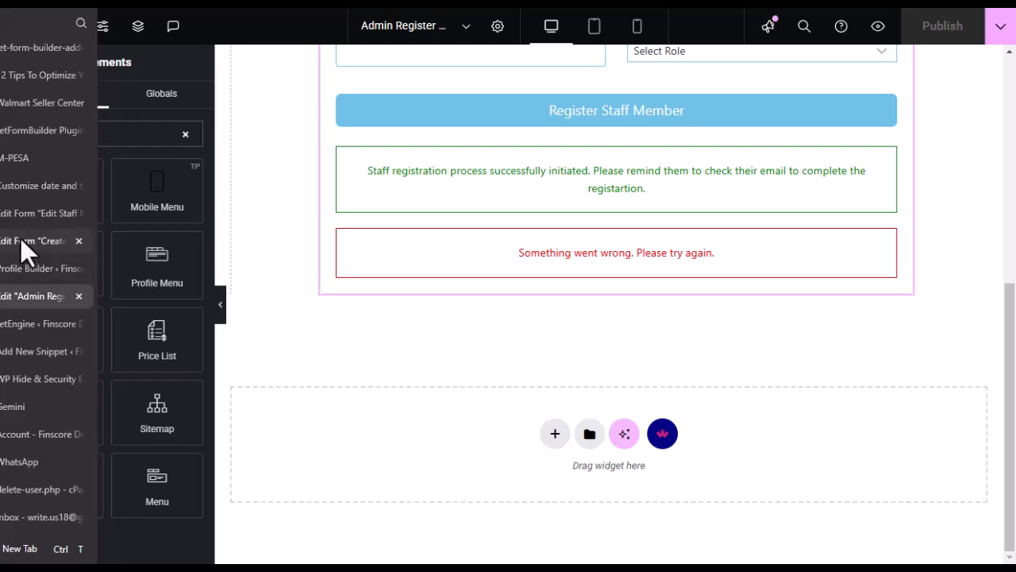
left_click(22, 270)
scroll(563, 318, "down", 3)
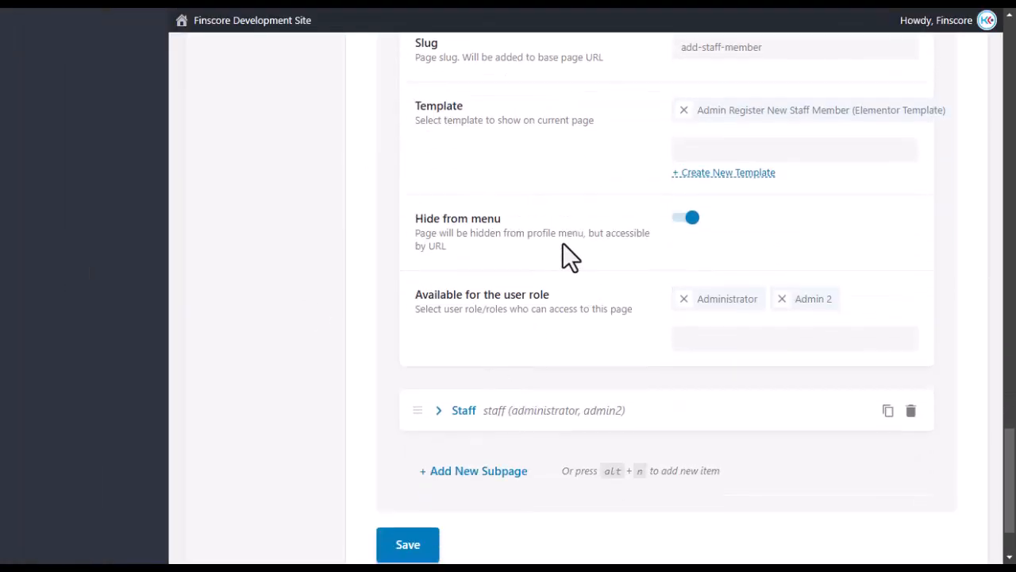
scroll(563, 243, "up", 2)
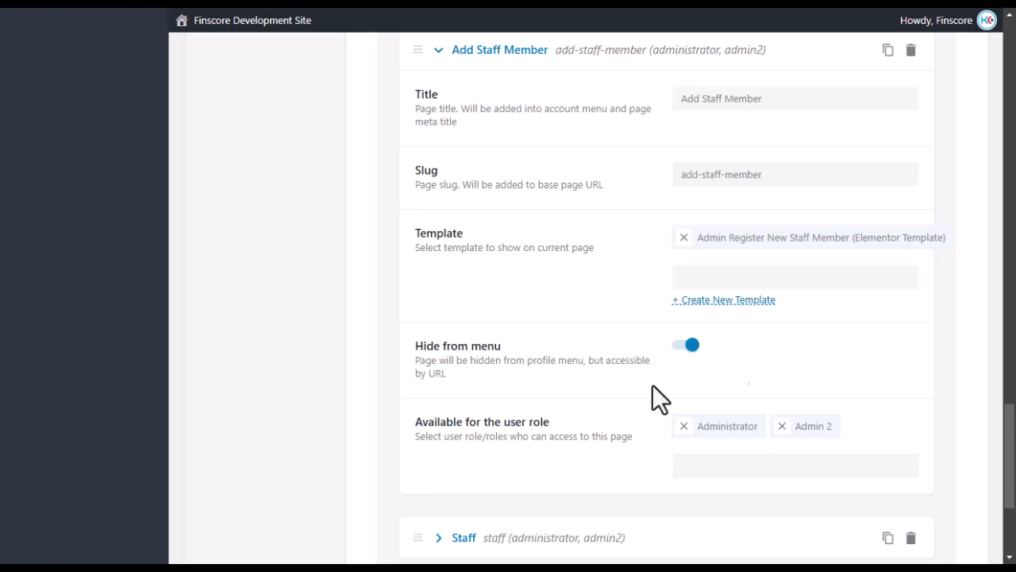
scroll(484, 396, "down", 2)
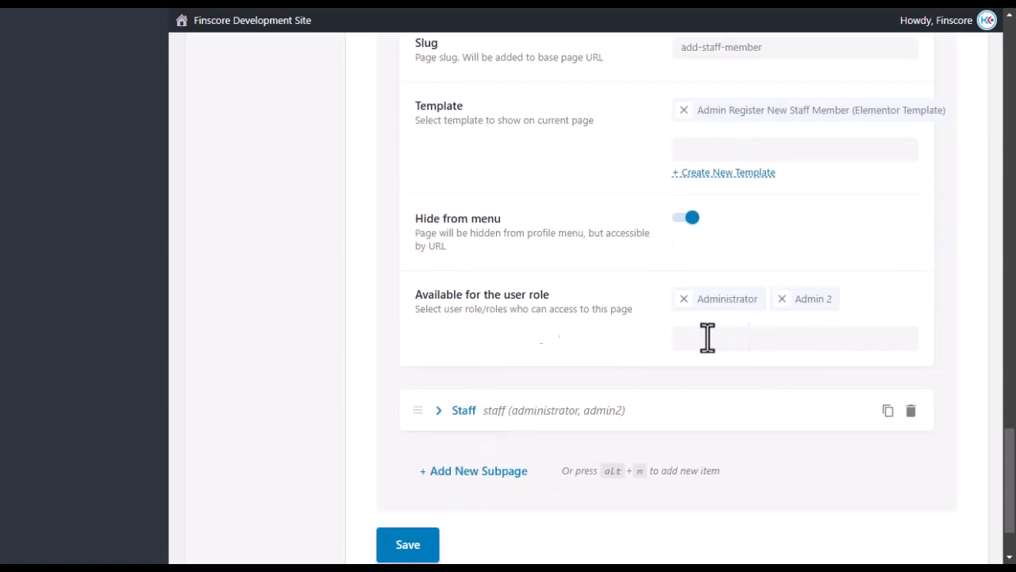
scroll(508, 302, "up", 2)
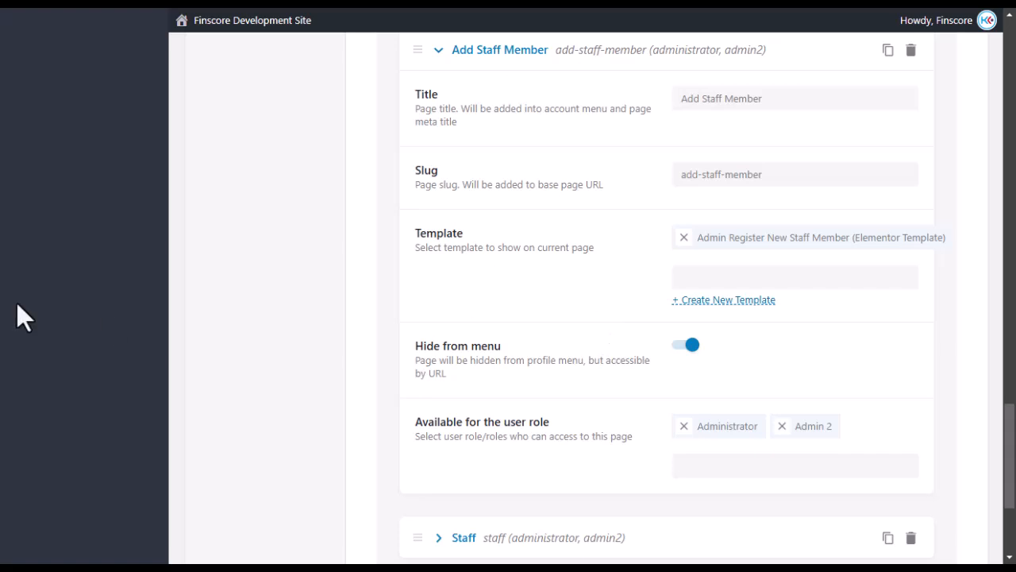
Choose Staff > Add Staff Member in the Finscore dashboard to load the blank registration form.
left_click(14, 435)
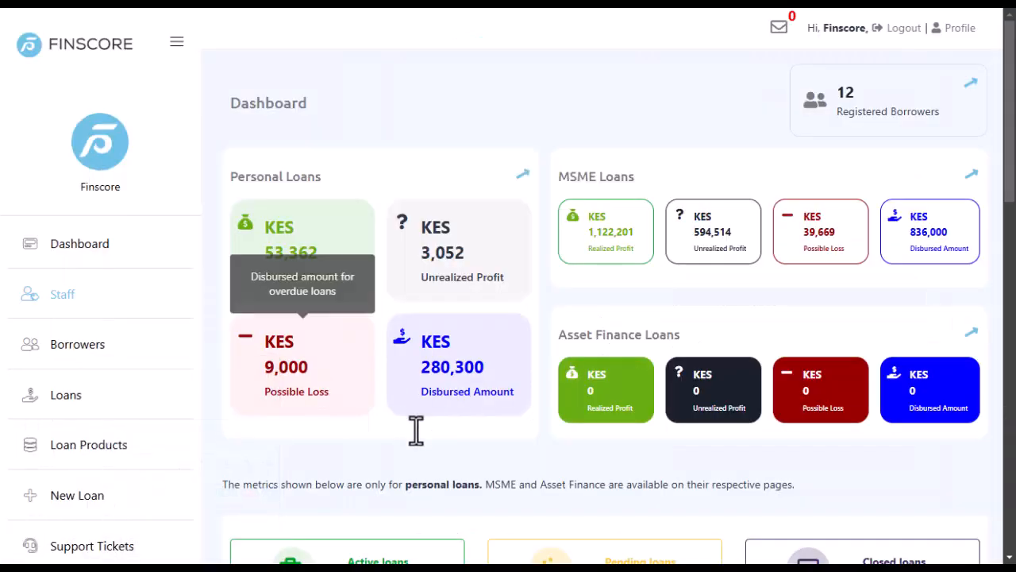
left_click(57, 296)
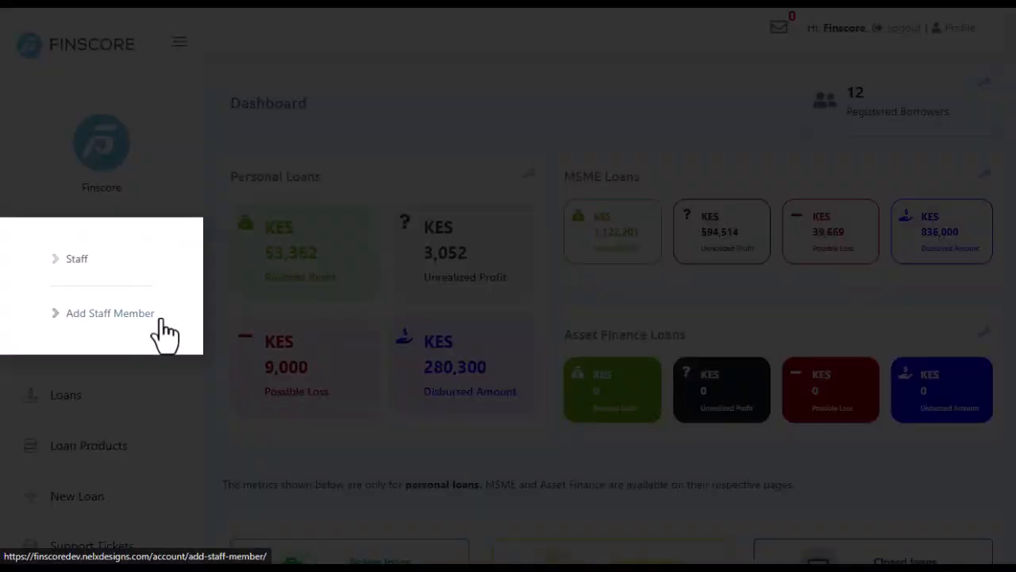
left_click(103, 317)
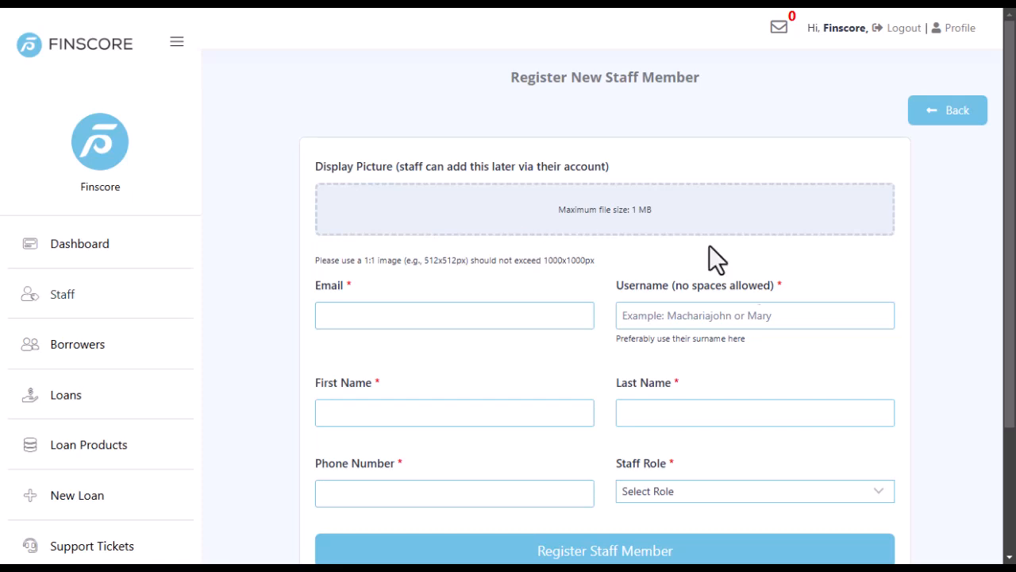
scroll(543, 312, "down", 3)
scroll(543, 312, "up", 3)
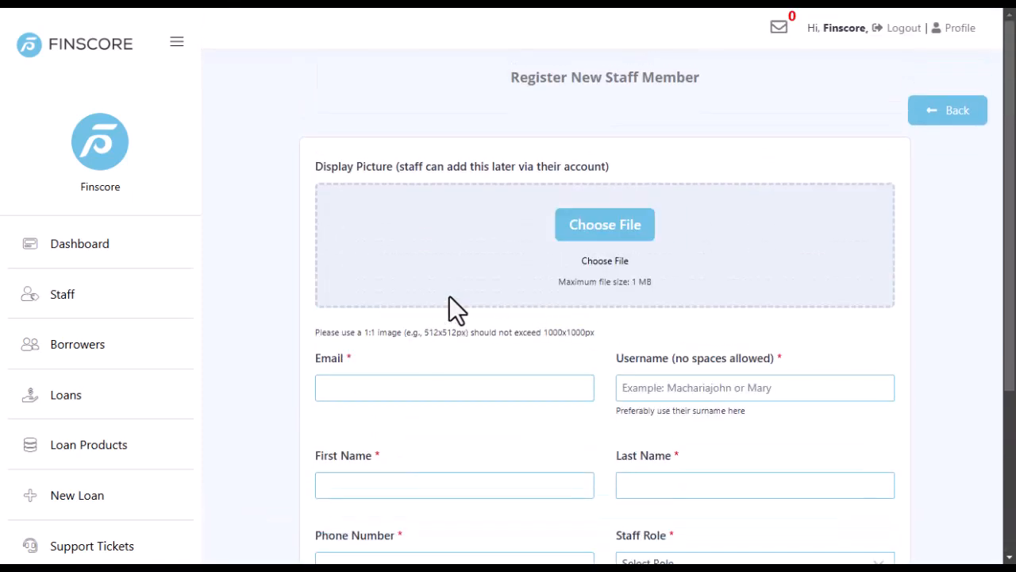
scroll(486, 300, "down", 2)
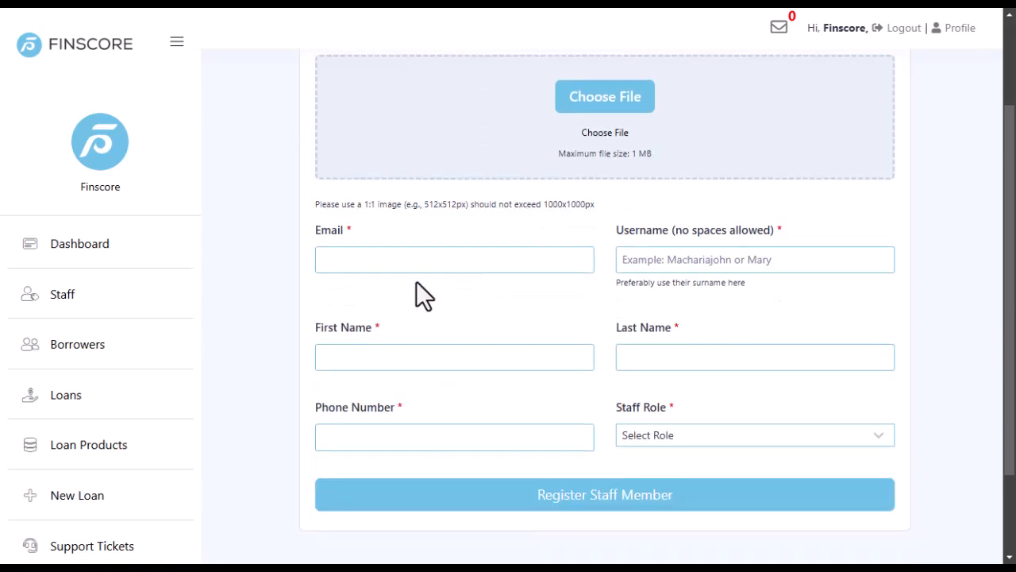
scroll(418, 286, "down", 2)
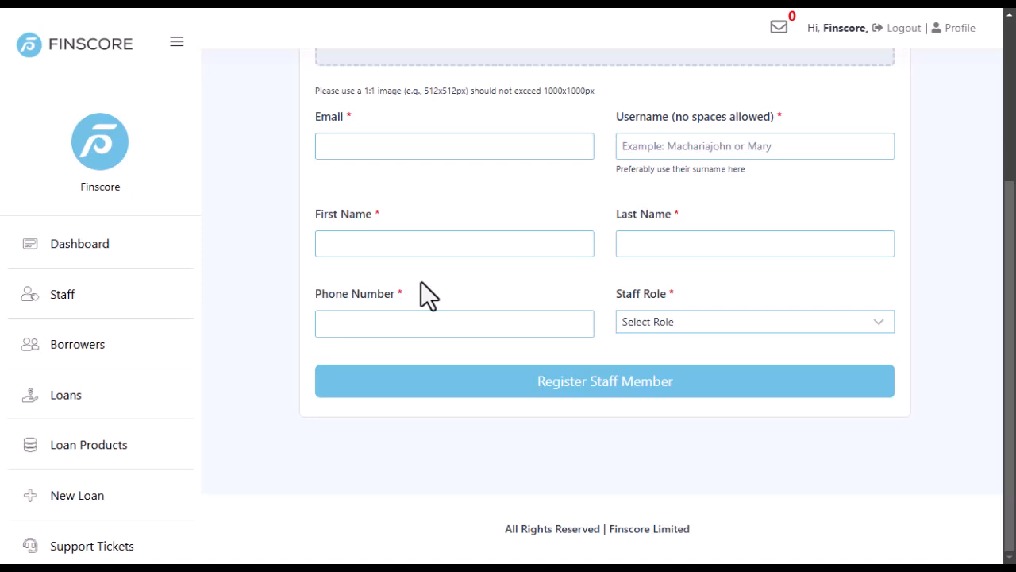
Enter the new staff member's email, a test username, first and last name, and phone number.
scroll(420, 281, "up", 2)
left_click(383, 274)
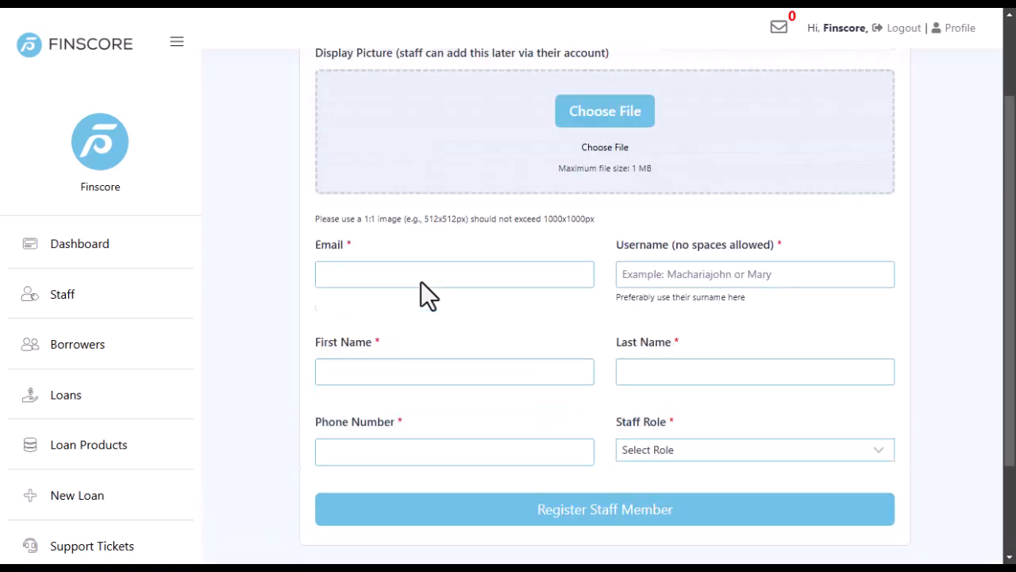
mouse_move(10, 531)
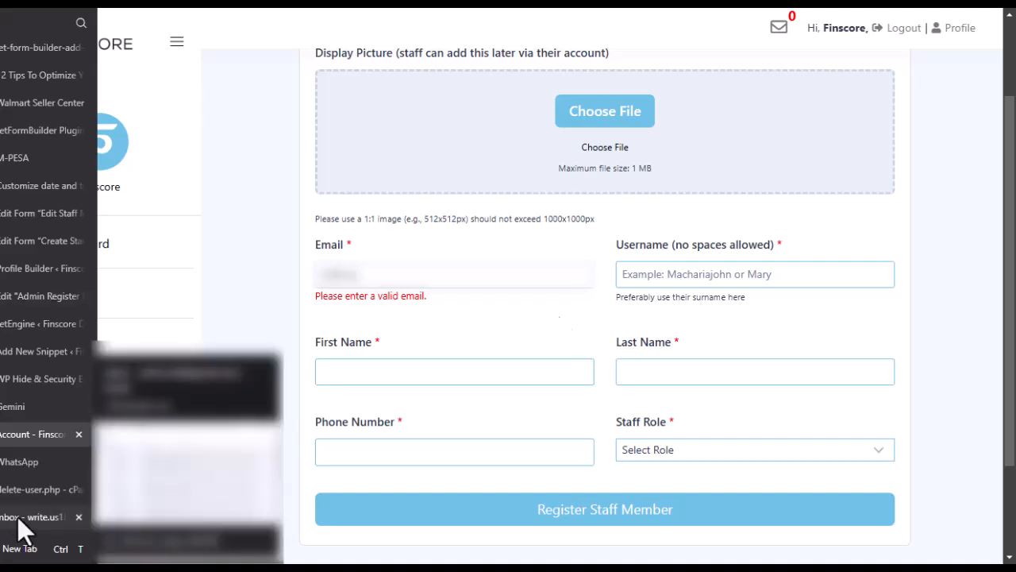
type("@gmail.com")
left_click(704, 272)
type("Testuser5")
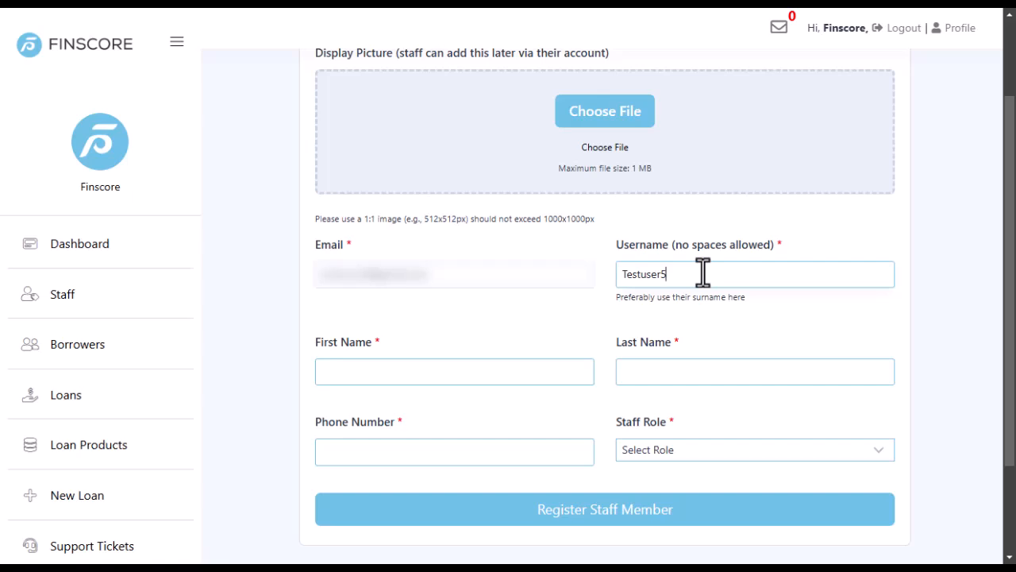
left_click(383, 365)
type("John")
left_click(652, 370)
type("Doe11")
left_click(426, 453)
Set Staff Role to Credit Officer and upload the cropped avatar as the display picture.
left_click(719, 450)
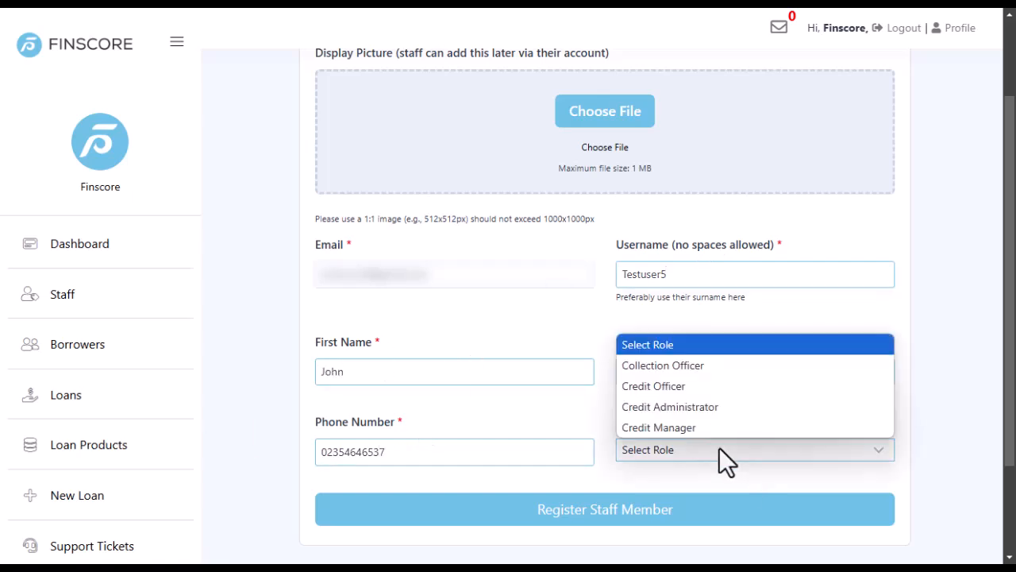
left_click(653, 386)
scroll(495, 284, "up", 2)
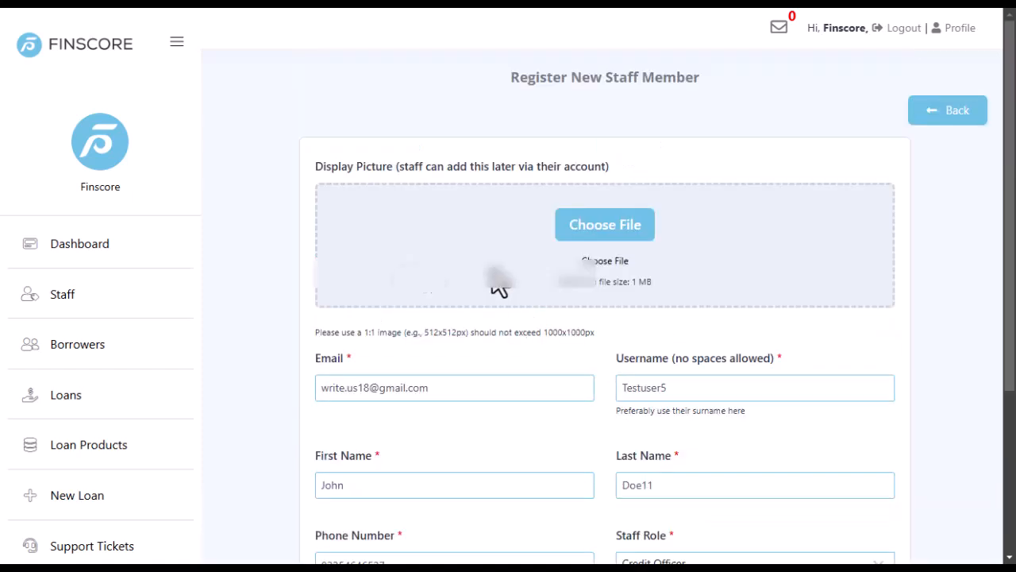
left_click(624, 227)
scroll(31, 181, "down", 3)
left_click(32, 175)
left_click(182, 22)
double_click(238, 216)
scroll(326, 262, "down", 1)
left_click(335, 274)
Correct the first and last names, then submit the staff registration.
left_click(471, 370)
scroll(466, 370, "down", 2)
left_click(367, 315)
key("BackSpace")
key("BackSpace")
key("BackSpace")
type("ane")
left_click(622, 312)
type("Mc")
left_click(672, 318)
key("BackSpace")
key("BackSpace")
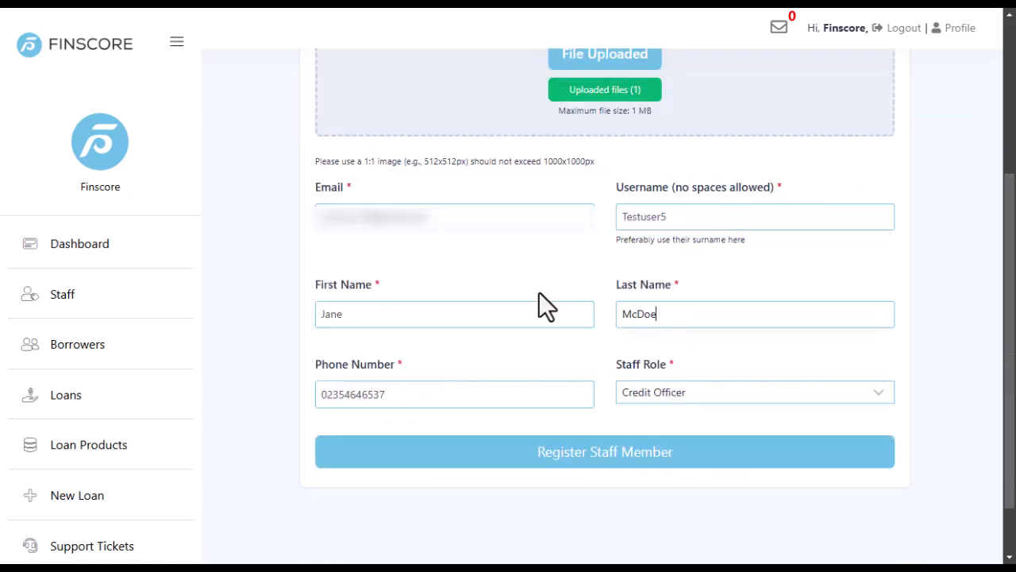
scroll(583, 373, "down", 1)
left_click(589, 393)
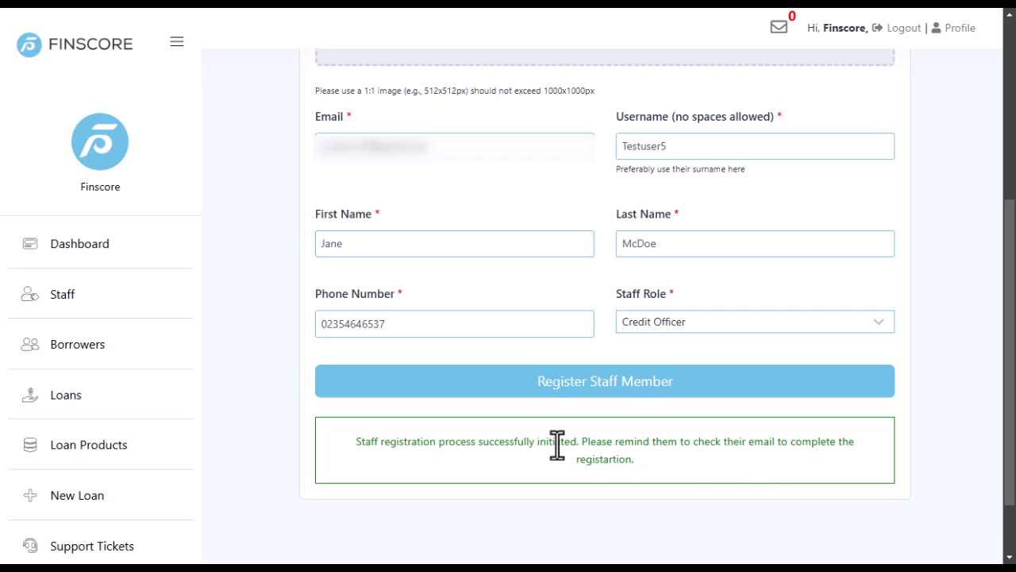
Check the full staff list of nine members, then go to the Gmail inbox.
scroll(562, 464, "up", 5)
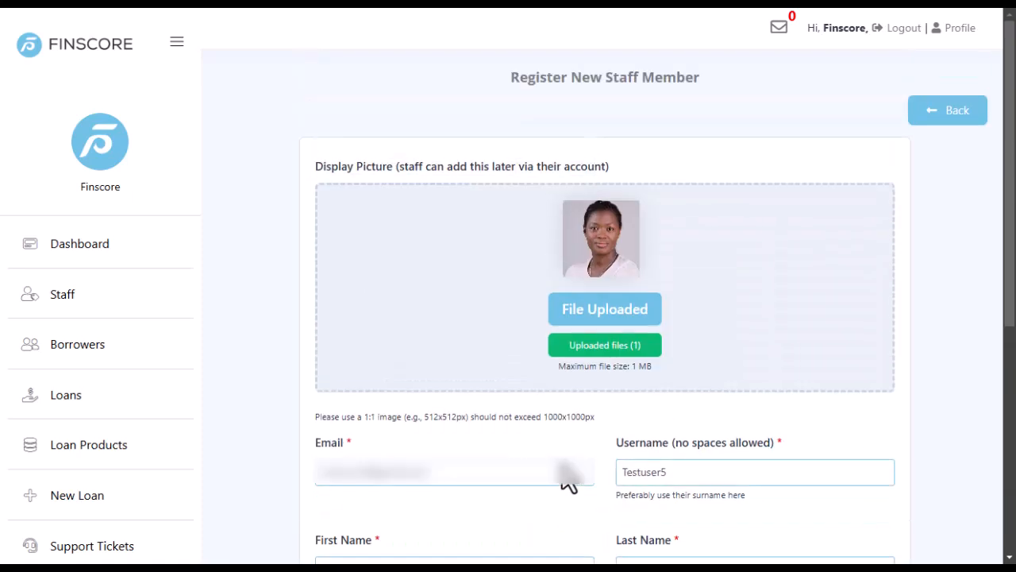
scroll(664, 347, "down", 2)
scroll(805, 324, "up", 2)
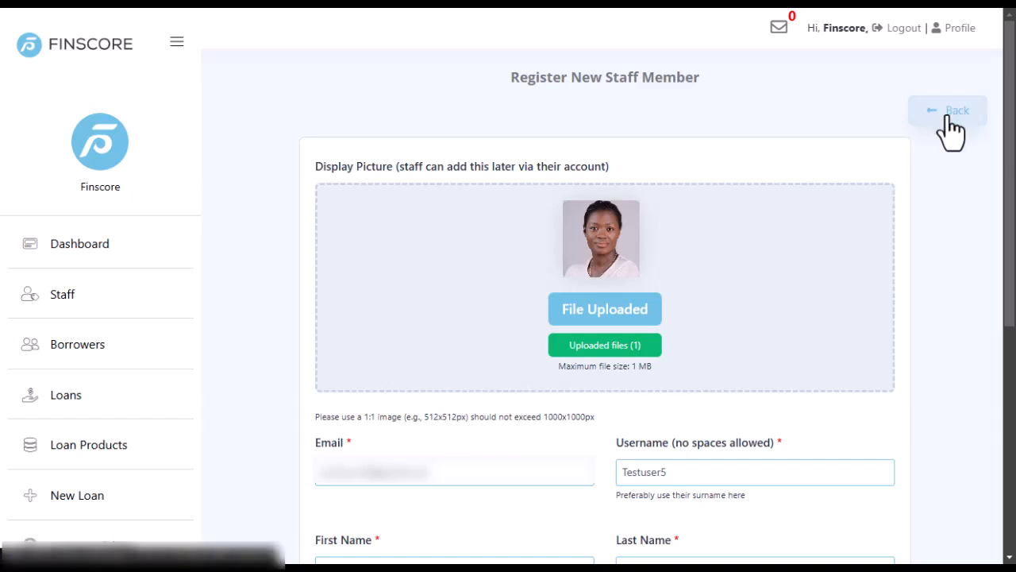
left_click(65, 295)
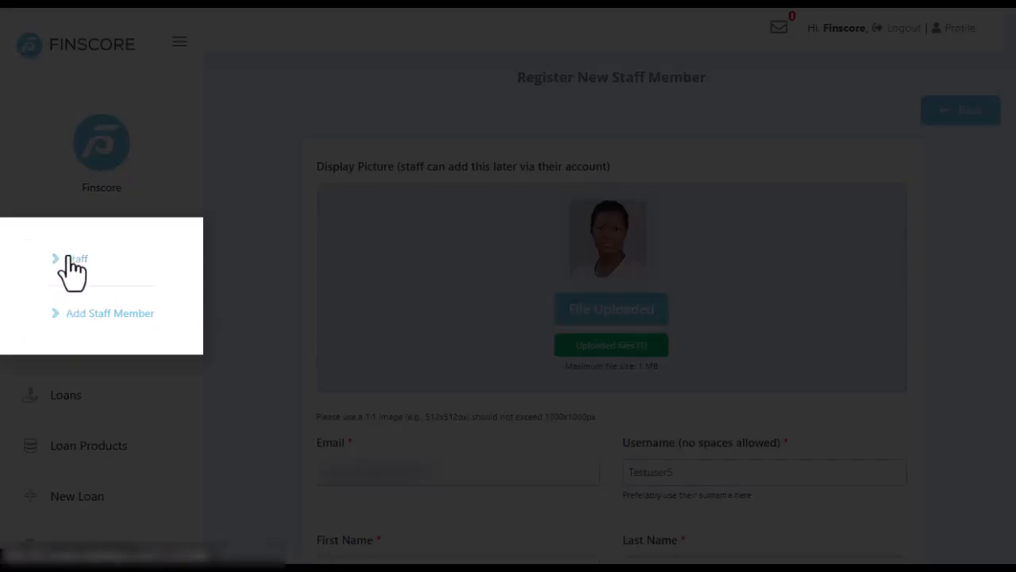
left_click(72, 261)
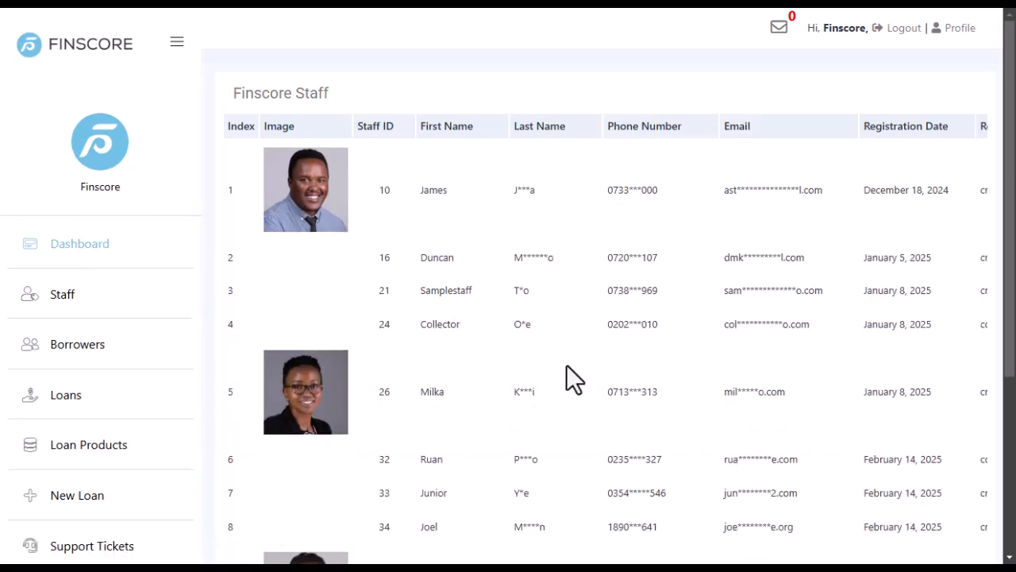
scroll(505, 346, "down", 3)
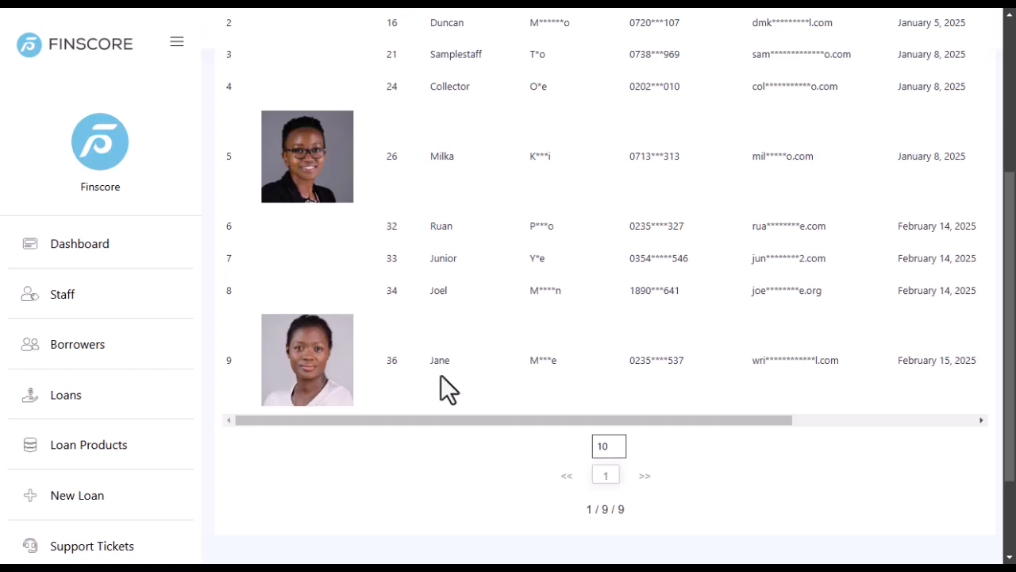
mouse_move(368, 422)
left_mouse_down()
mouse_move(708, 416)
mouse_move(385, 420)
left_mouse_up()
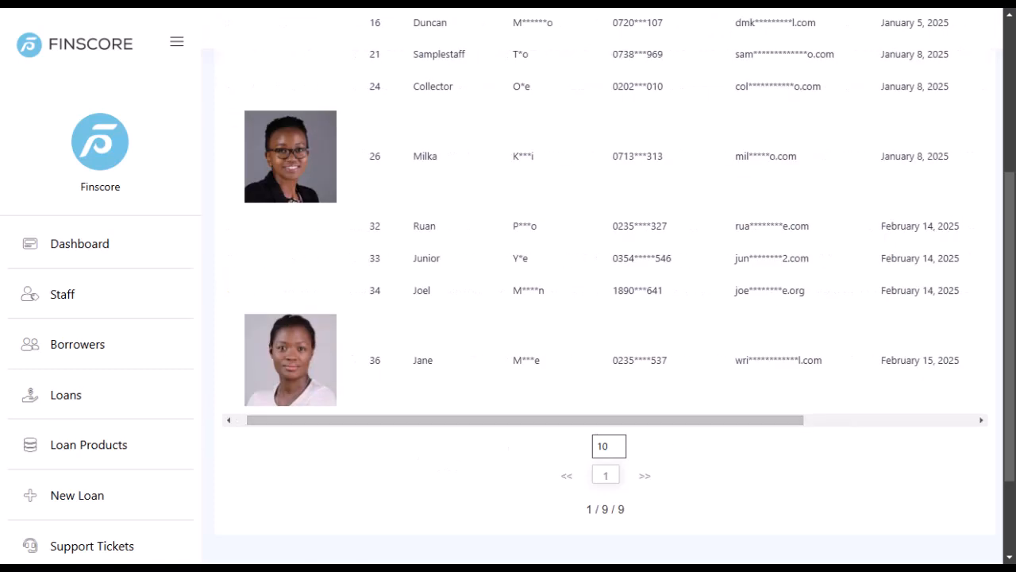
left_click(15, 520)
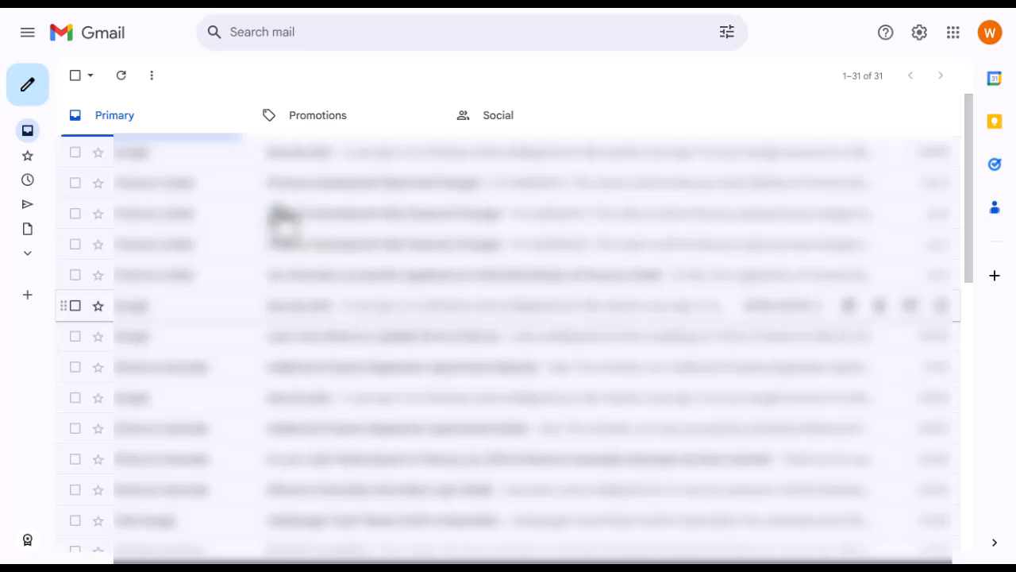
Refresh Gmail and open the Finscore Limited Credit Officer registration email with the login details.
left_click(121, 77)
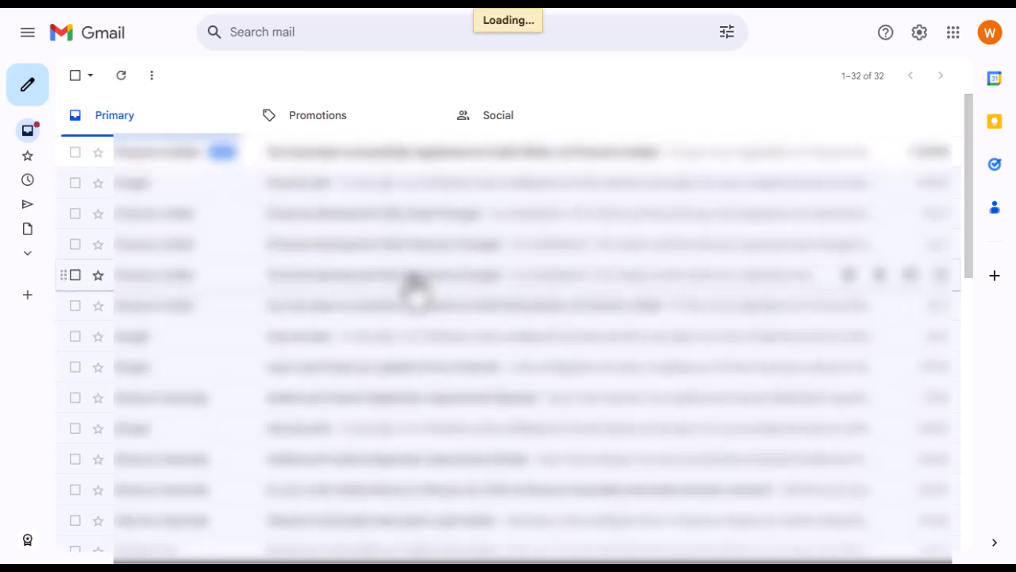
left_click(418, 155)
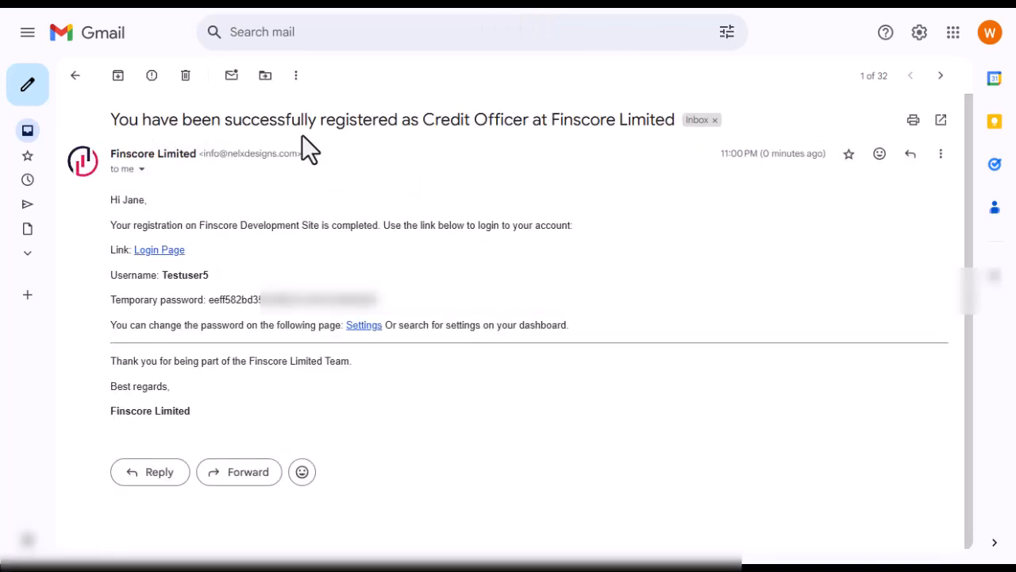
left_click_drag(423, 120, 528, 124)
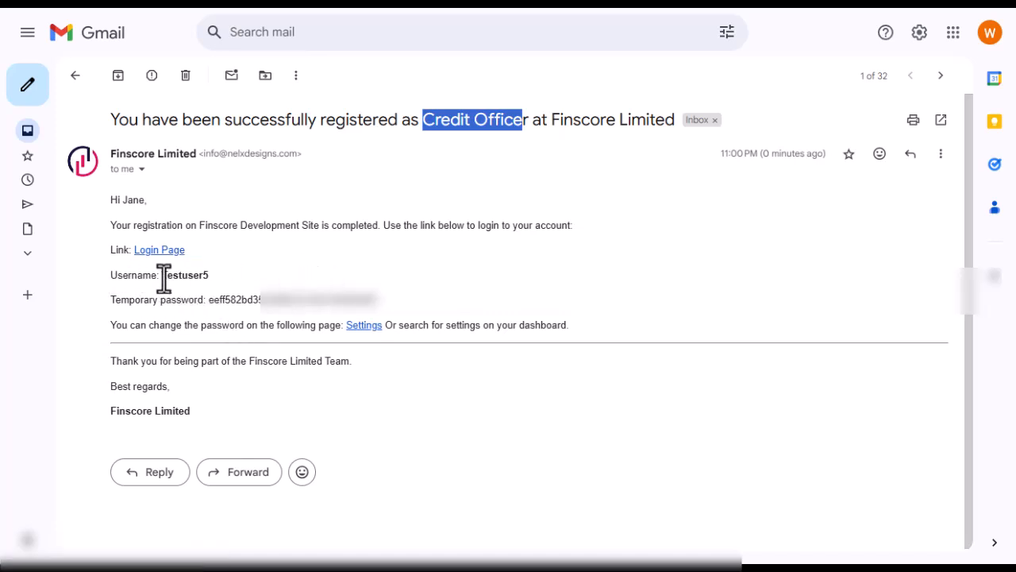
double_click(204, 275)
left_click_drag(207, 300, 397, 317)
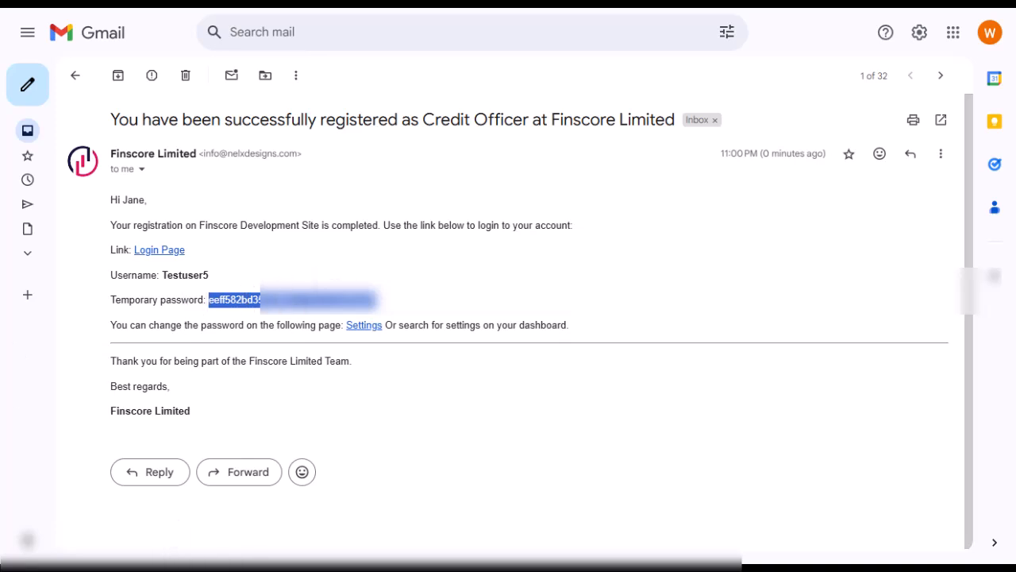
left_click(617, 281)
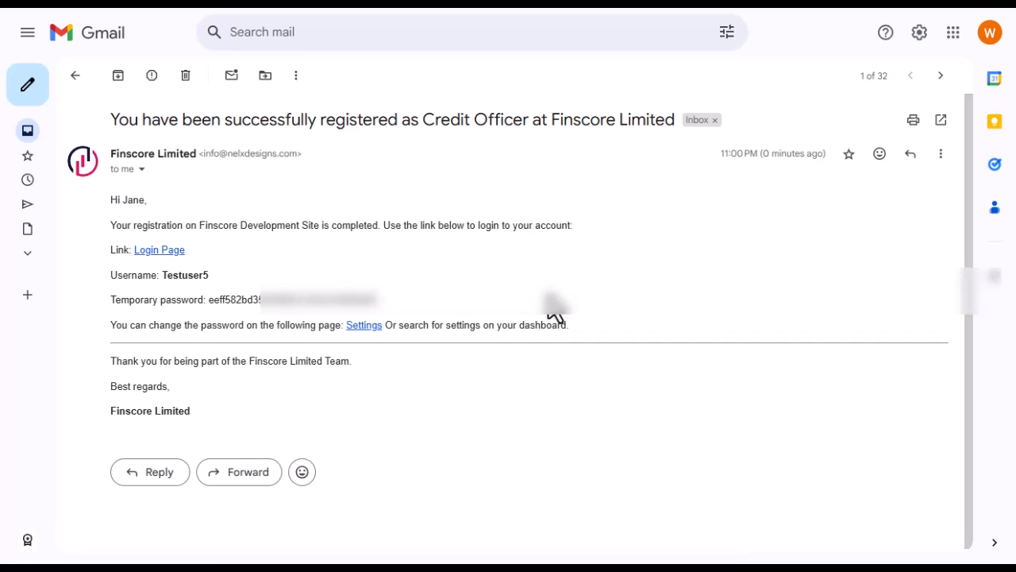
Copy the temporary password from the email and bring up the Finscore login page.
mouse_move(208, 544)
left_click(224, 484)
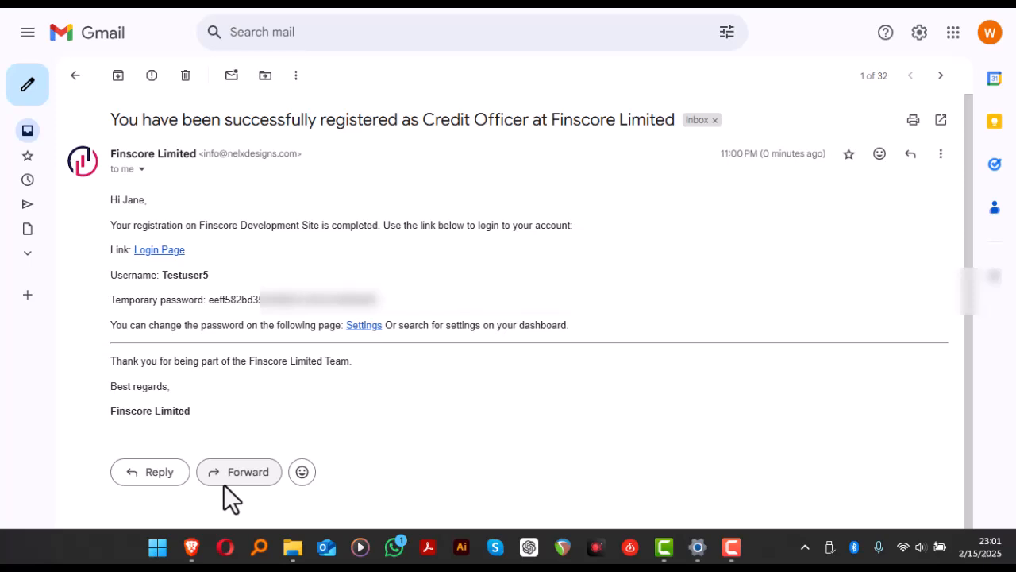
left_click_drag(207, 300, 373, 302)
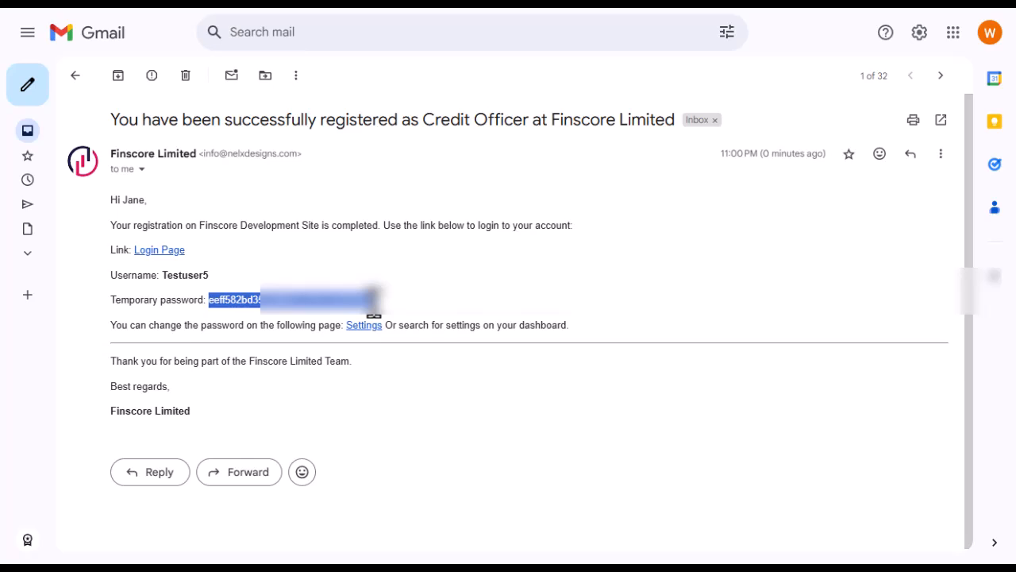
mouse_move(192, 548)
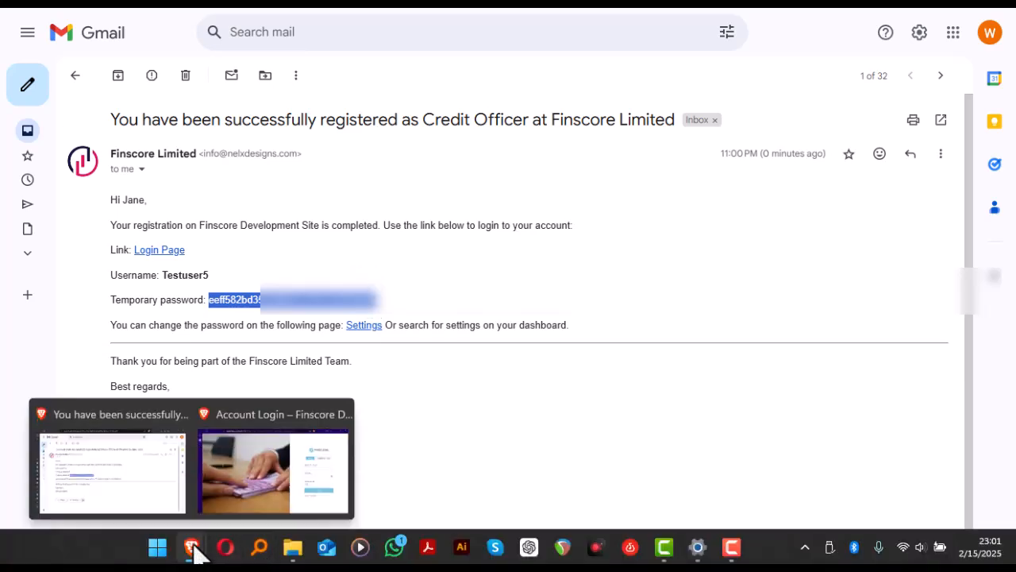
left_click(252, 499)
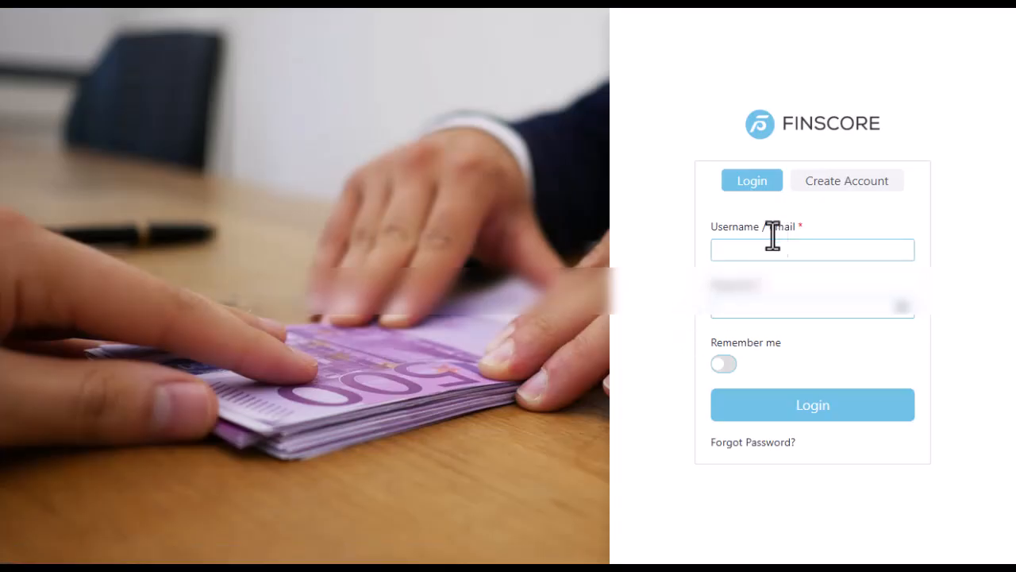
Log in with the new username, the pasted temporary password, and Remember me enabled.
left_click(760, 244)
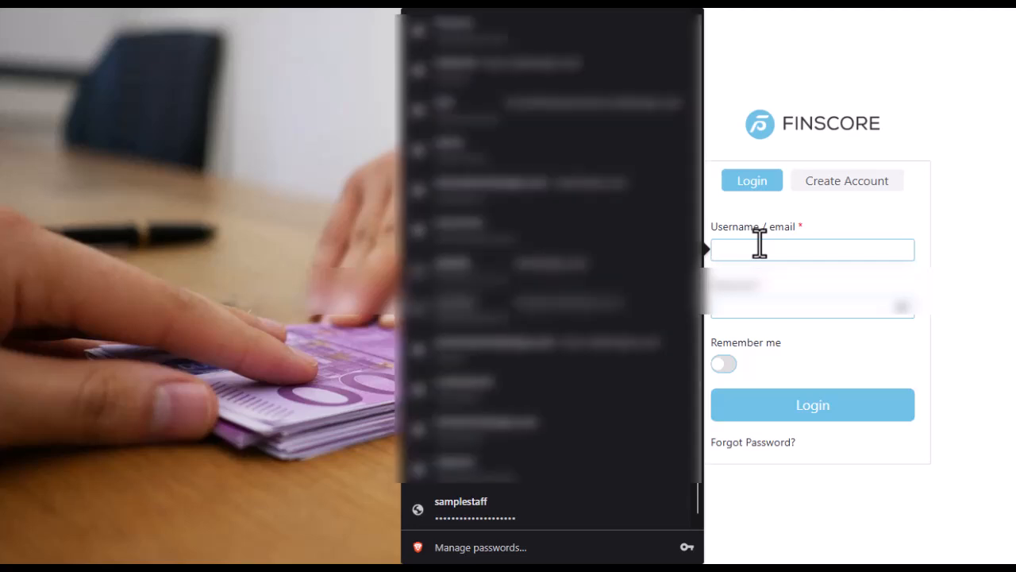
type("Test")
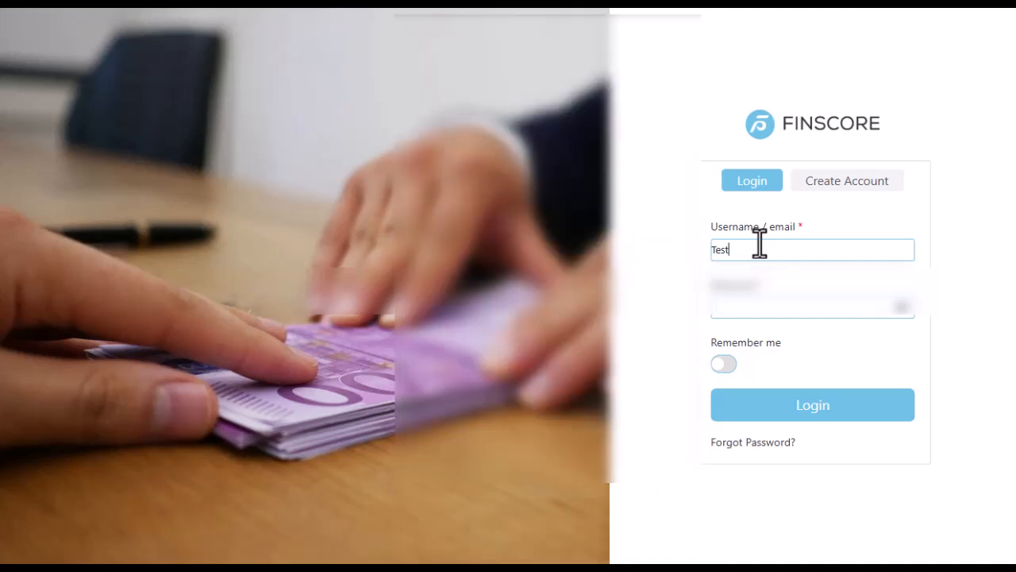
type("user5")
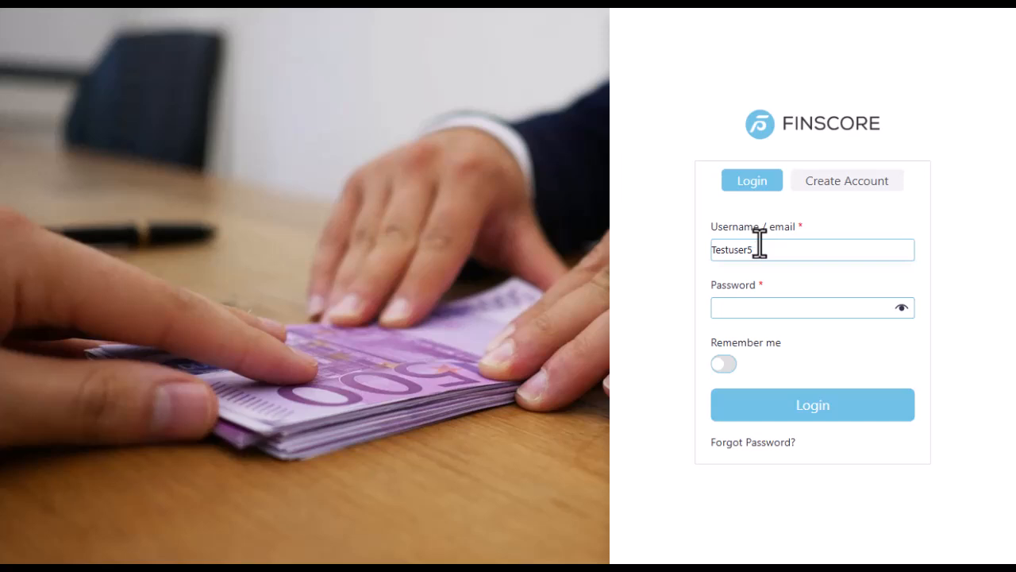
left_click(753, 308)
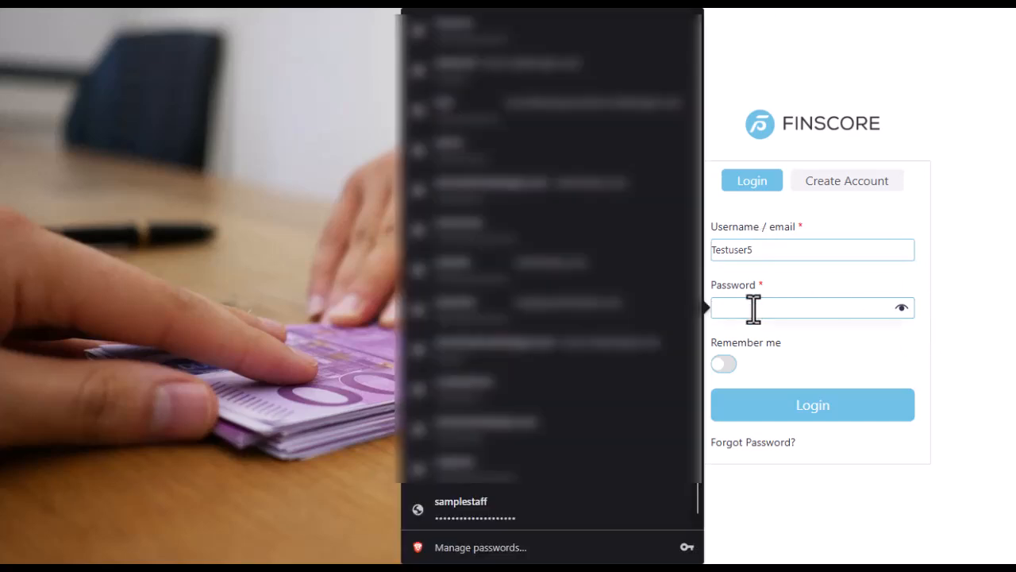
key("ctrl+v")
left_click(724, 365)
left_click(820, 406)
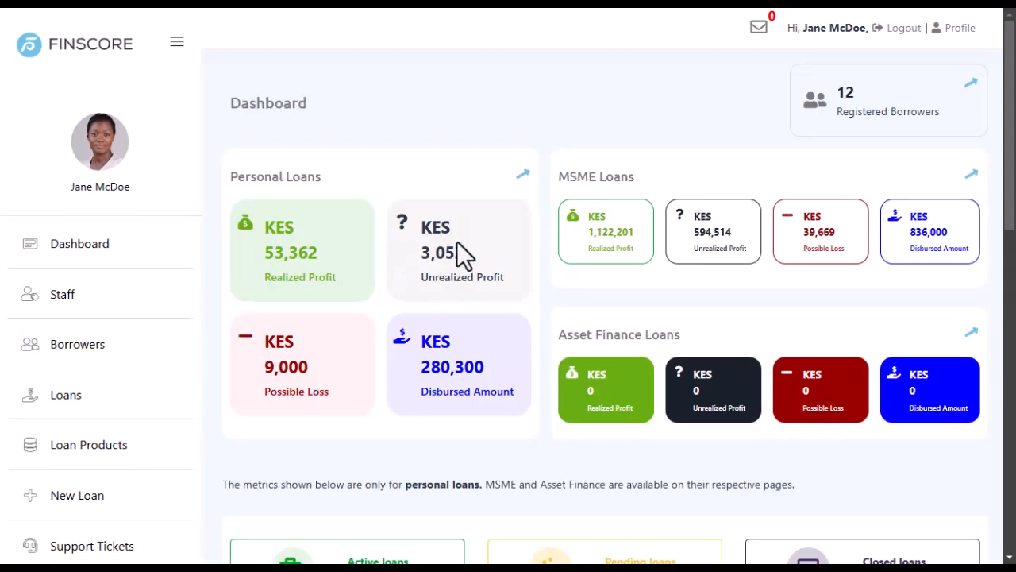
scroll(389, 256, "down", 6)
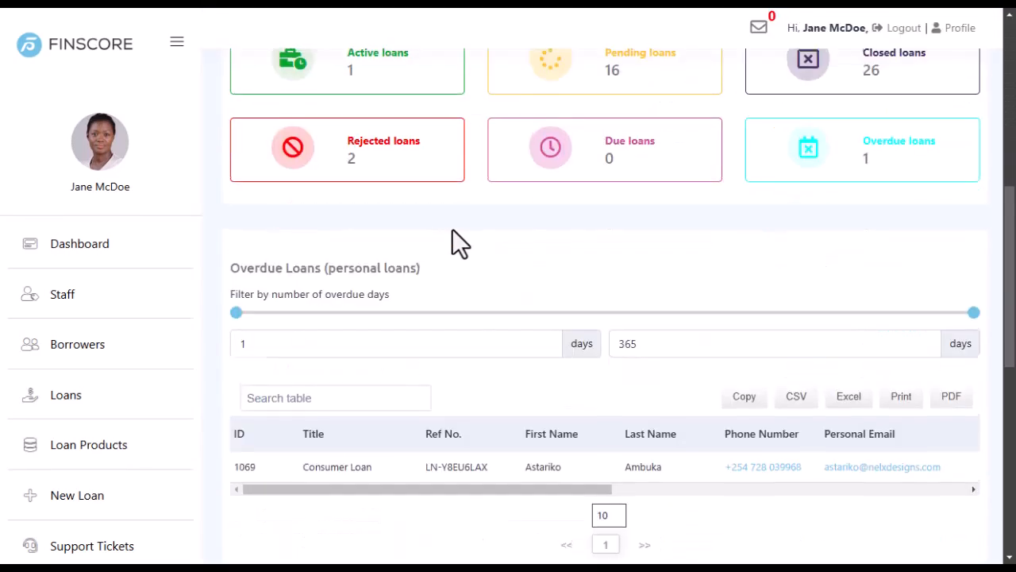
scroll(452, 238, "up", 6)
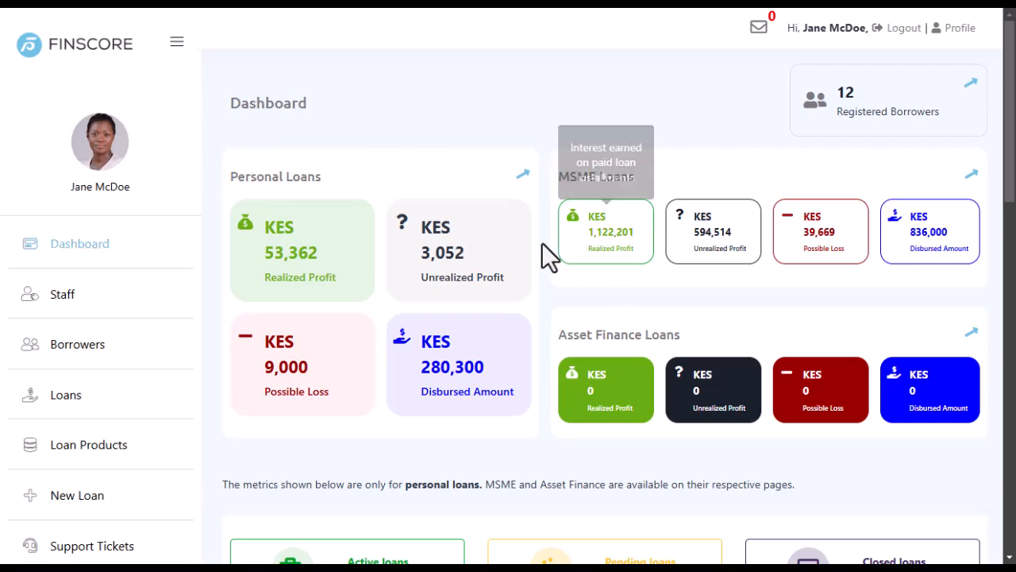
scroll(548, 198, "down", 2)
scroll(546, 193, "down", 10)
scroll(481, 282, "up", 12)
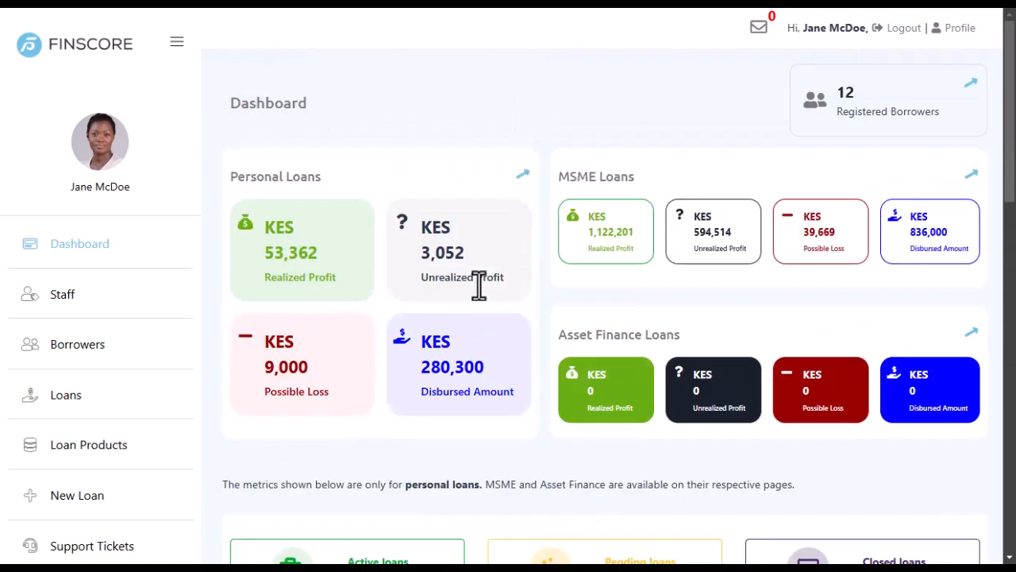
scroll(535, 268, "down", 11)
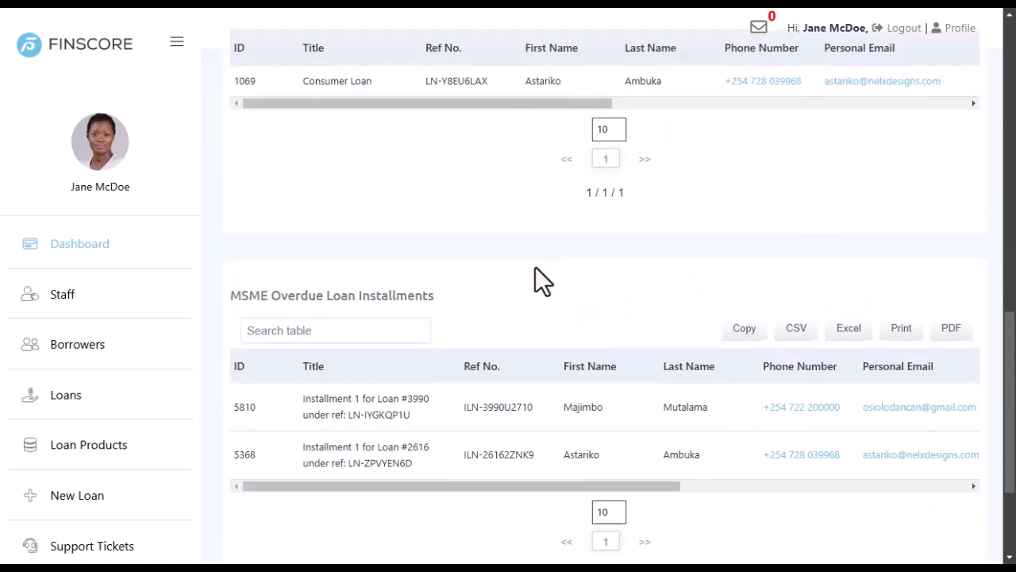
scroll(535, 267, "down", 3)
left_click_drag(395, 309, 303, 309)
scroll(479, 232, "up", 15)
scroll(31, 318, "down", 4)
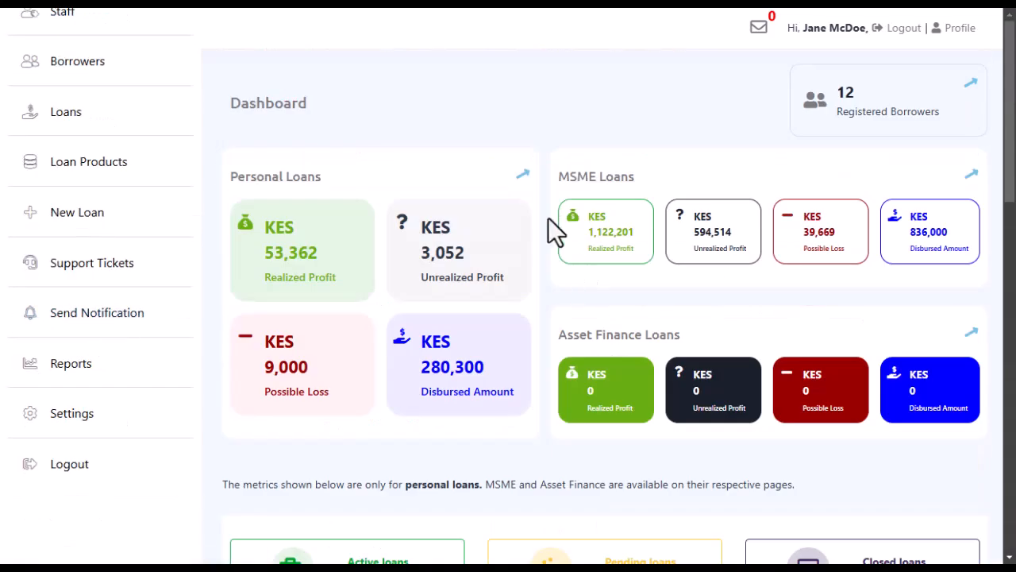
scroll(170, 203, "up", 5)
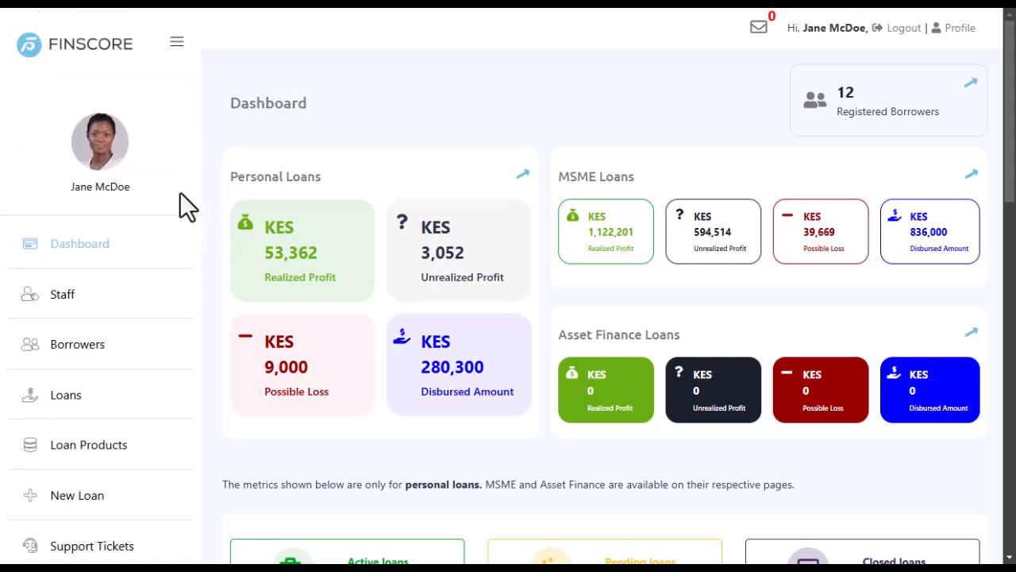
scroll(79, 291, "down", 4)
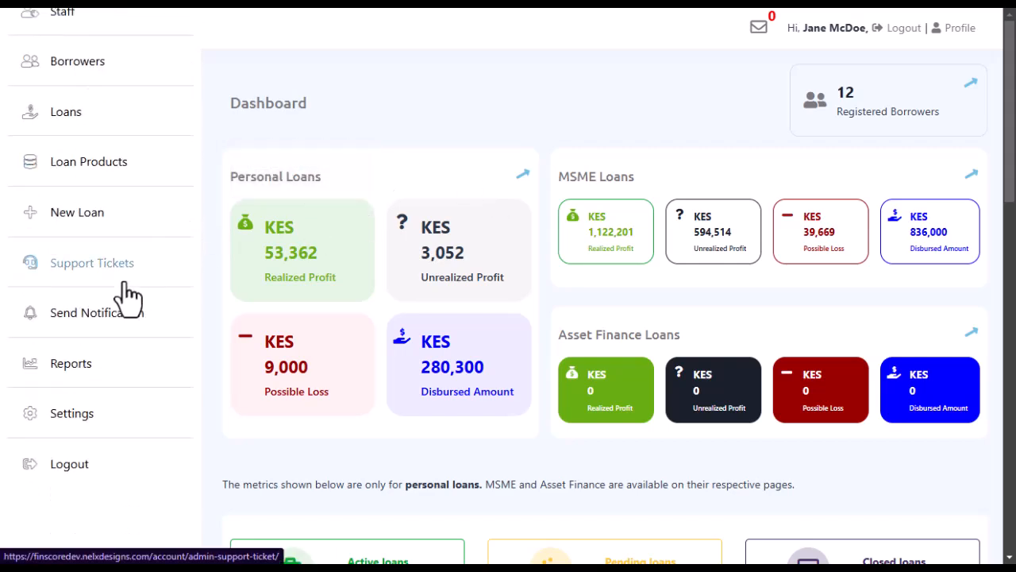
Open account Settings and check the New Password and Confirm Password fields, dismissing the saved-logins popup.
left_click(68, 421)
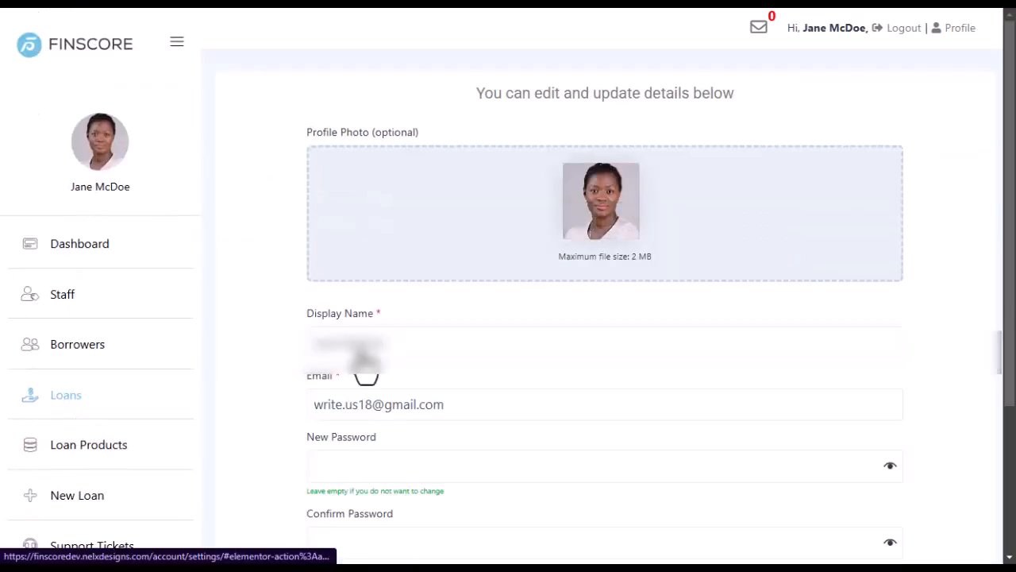
scroll(405, 318, "down", 5)
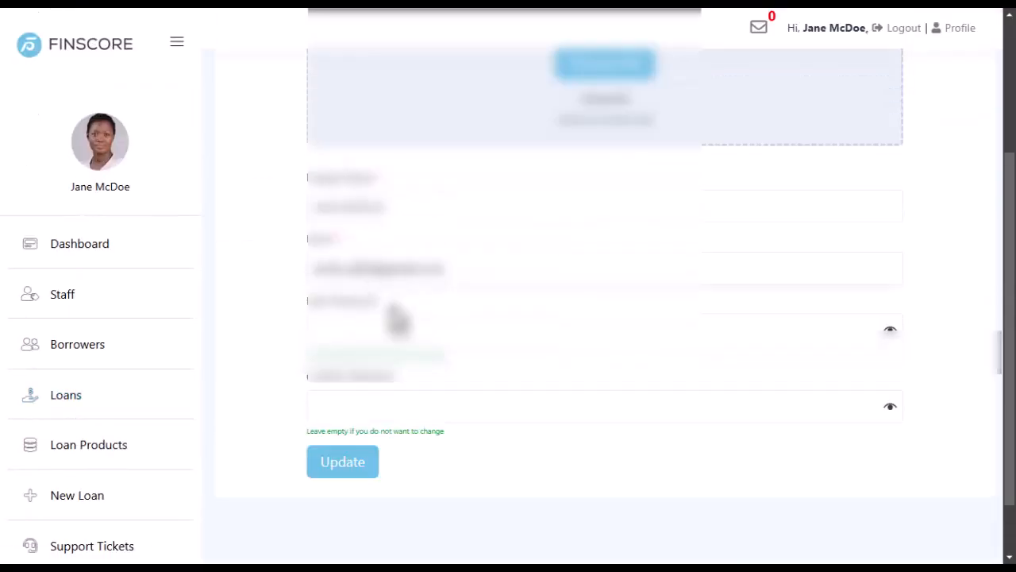
left_click(351, 335)
left_click(352, 409)
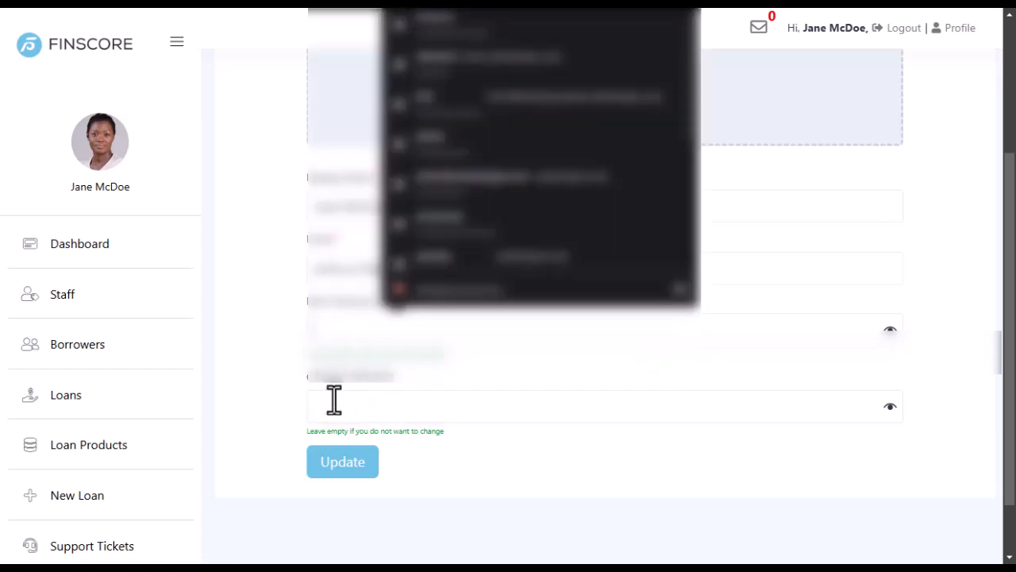
left_click(254, 341)
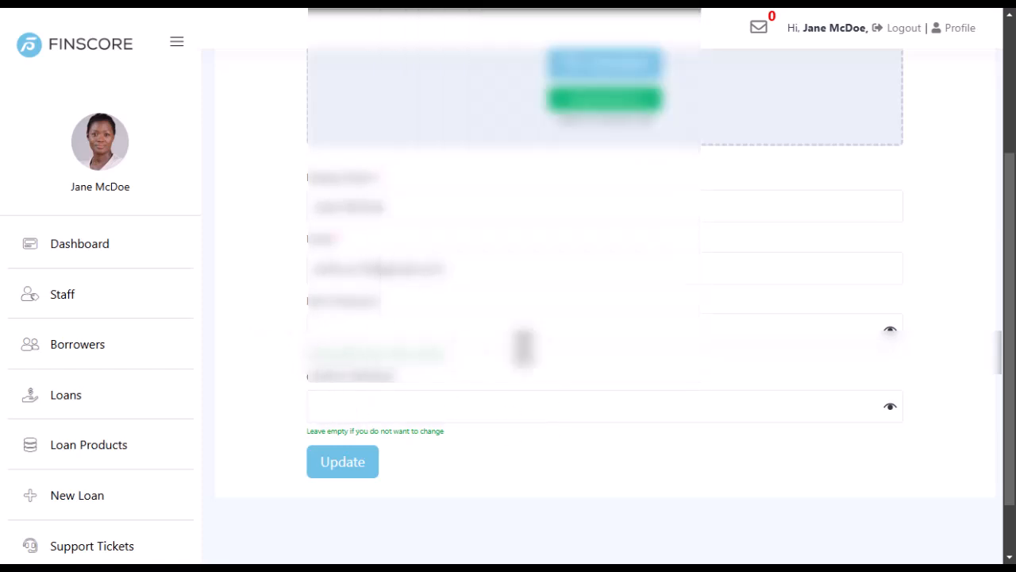
scroll(500, 341, "up", 3)
scroll(500, 342, "down", 2)
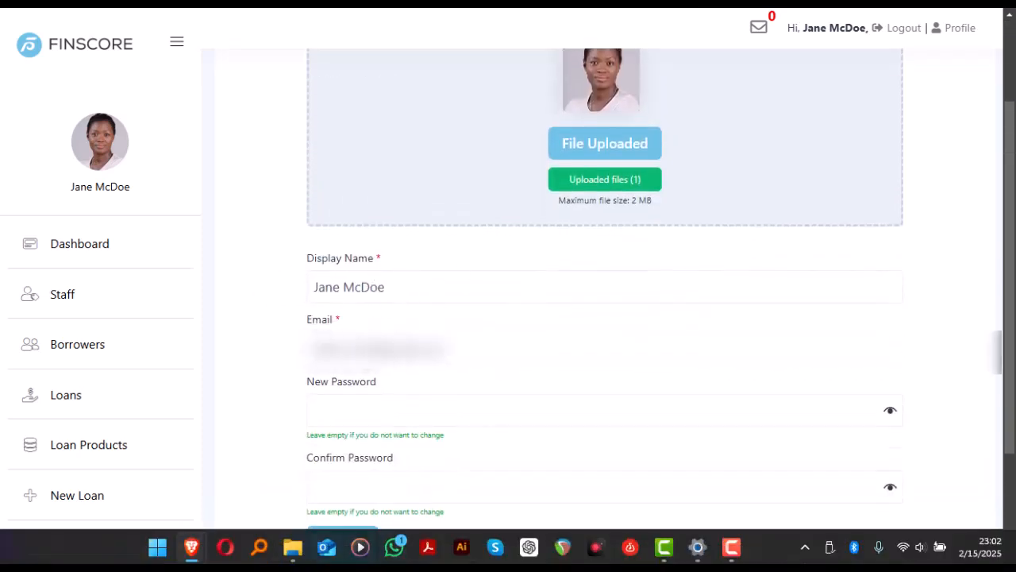
scroll(512, 402, "up", 2)
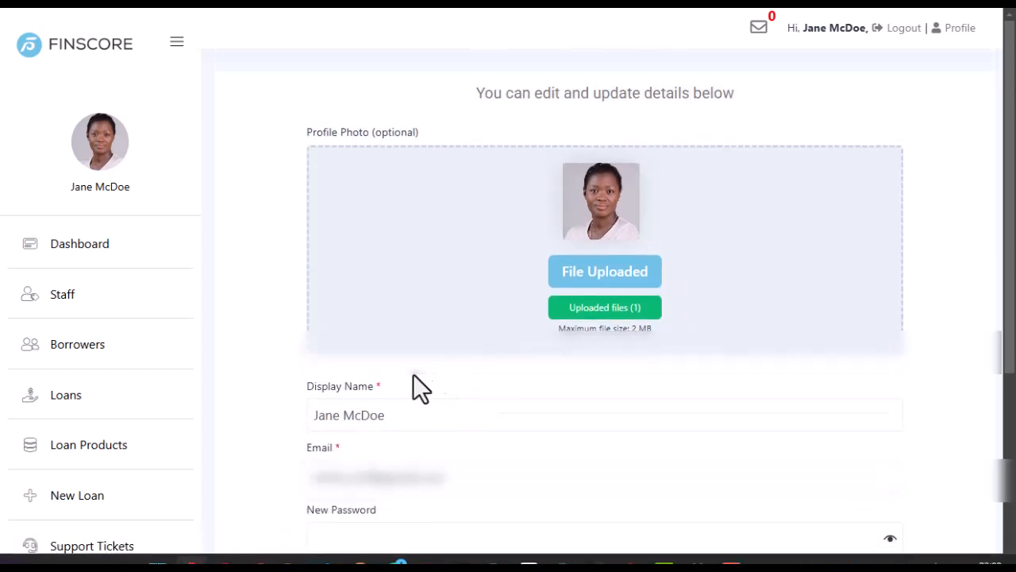
mouse_move(622, 188)
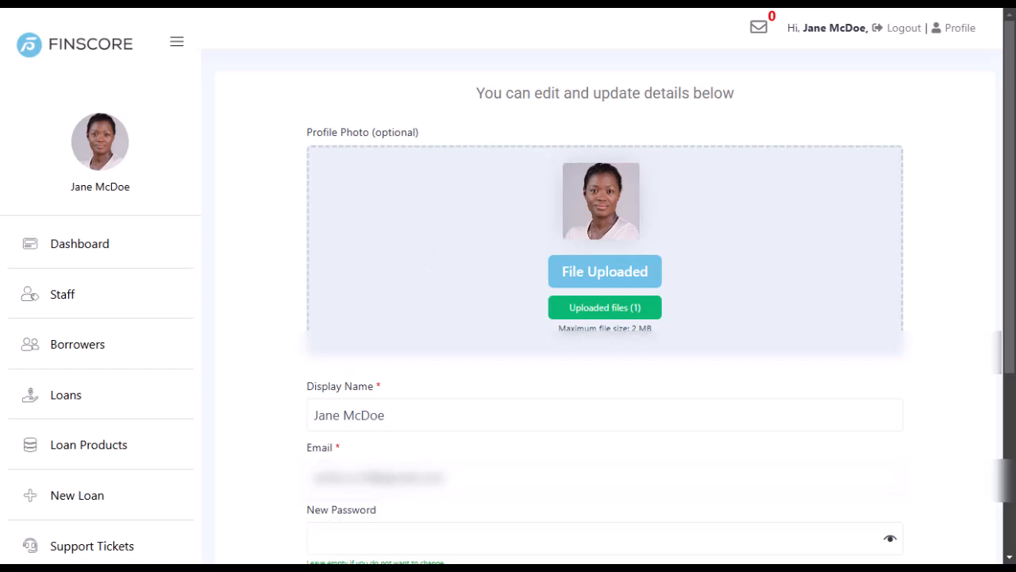
Return to the Finscore staff list and scroll right to show ID 36's credit_officer role.
mouse_move(191, 546)
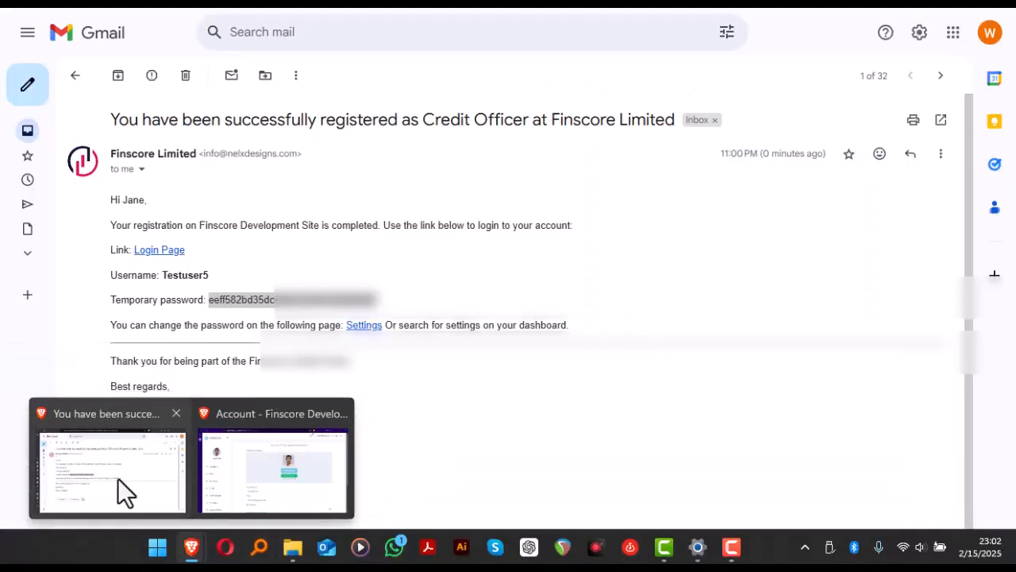
left_click(118, 478)
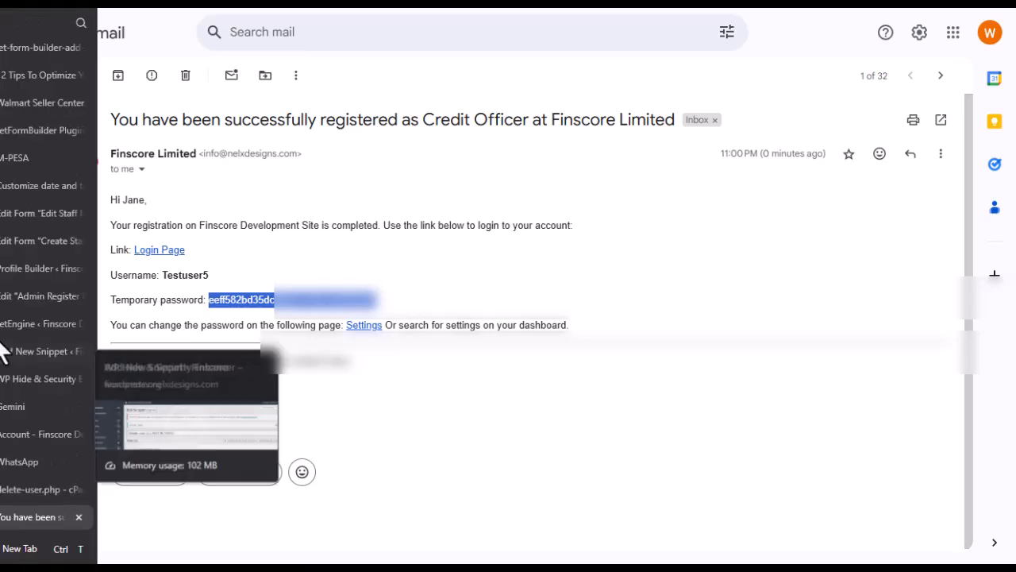
left_click(16, 327)
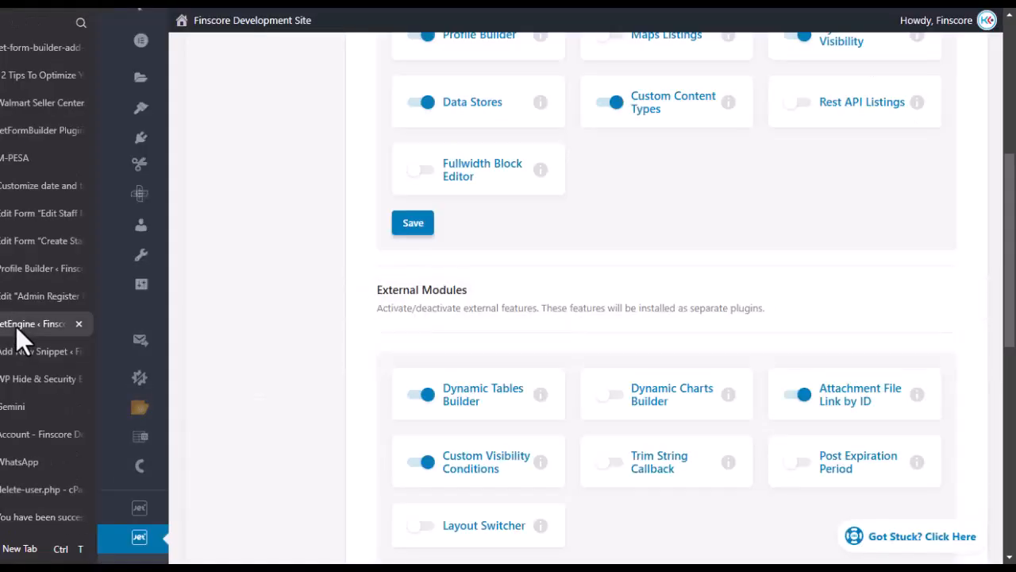
left_click(23, 435)
scroll(547, 380, "down", 5)
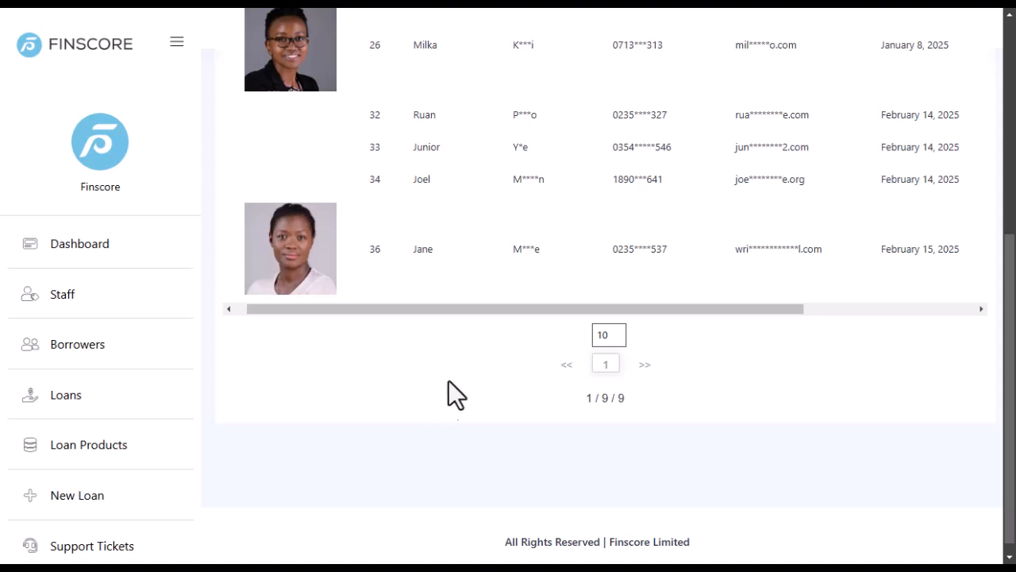
left_click_drag(411, 309, 766, 315)
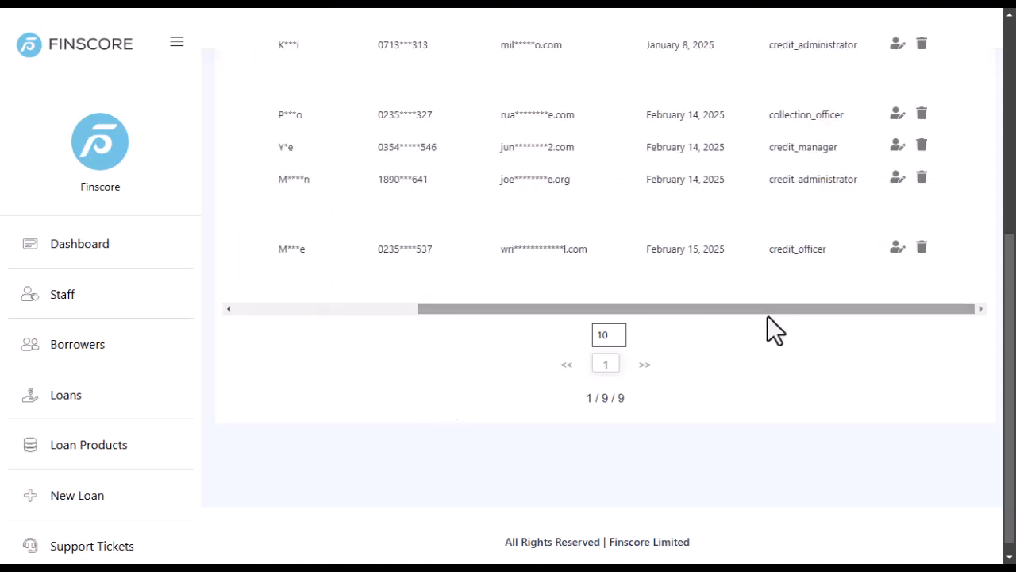
Edit staff member 36: role Credit Manager, display name trimmed to the surname, then update.
left_click(897, 249)
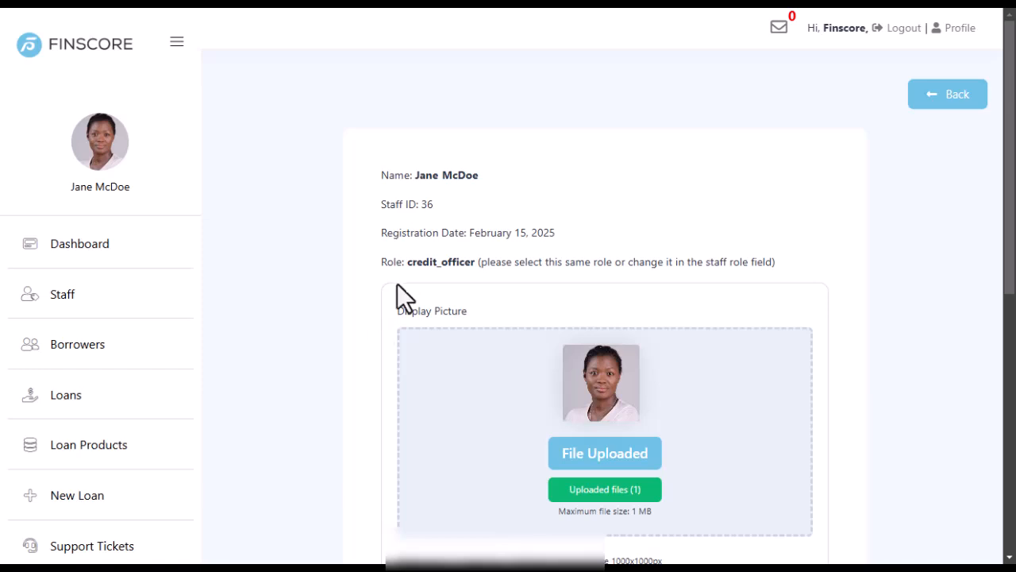
left_click_drag(474, 266, 412, 269)
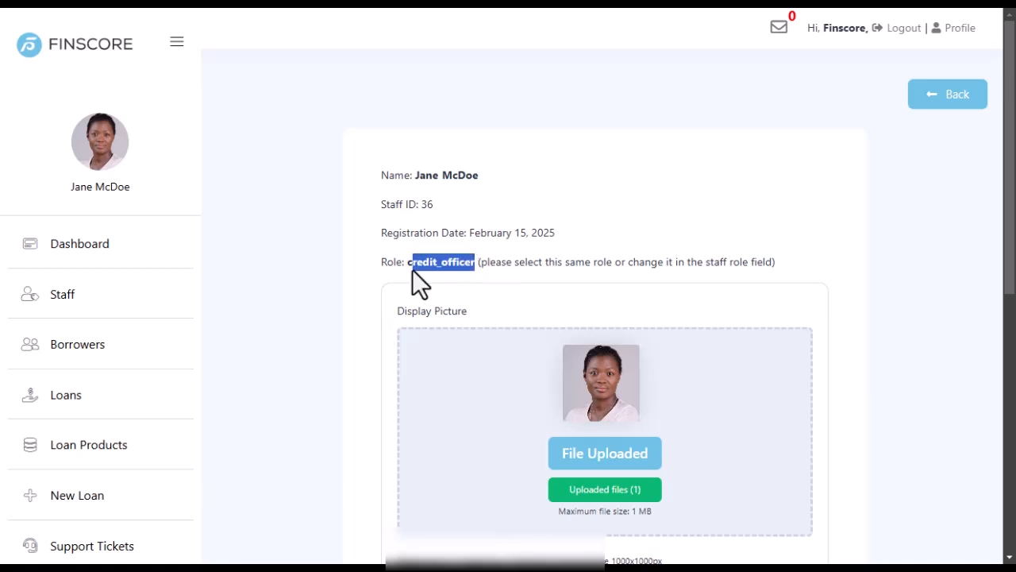
left_click(355, 283)
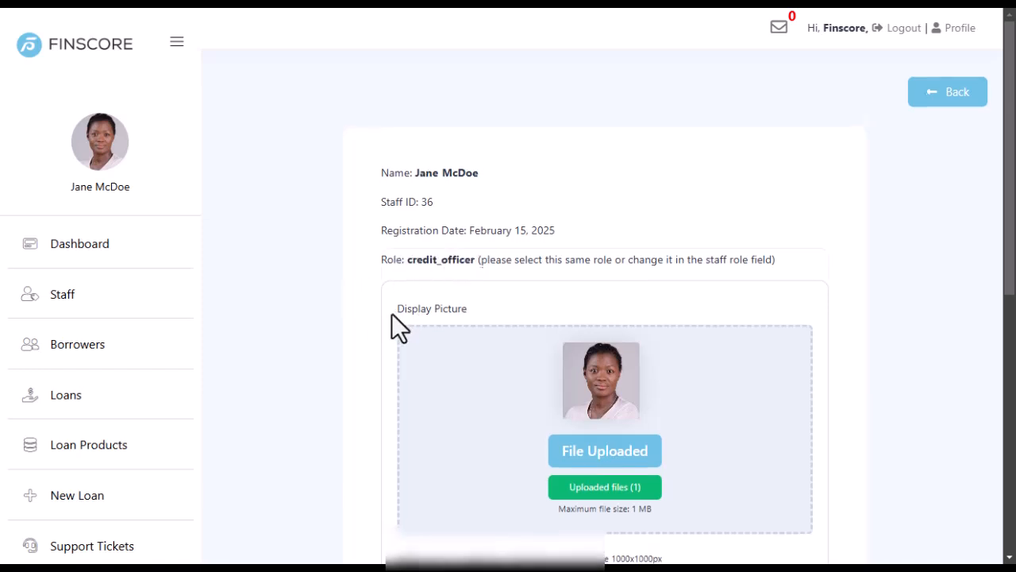
scroll(392, 313, "down", 5)
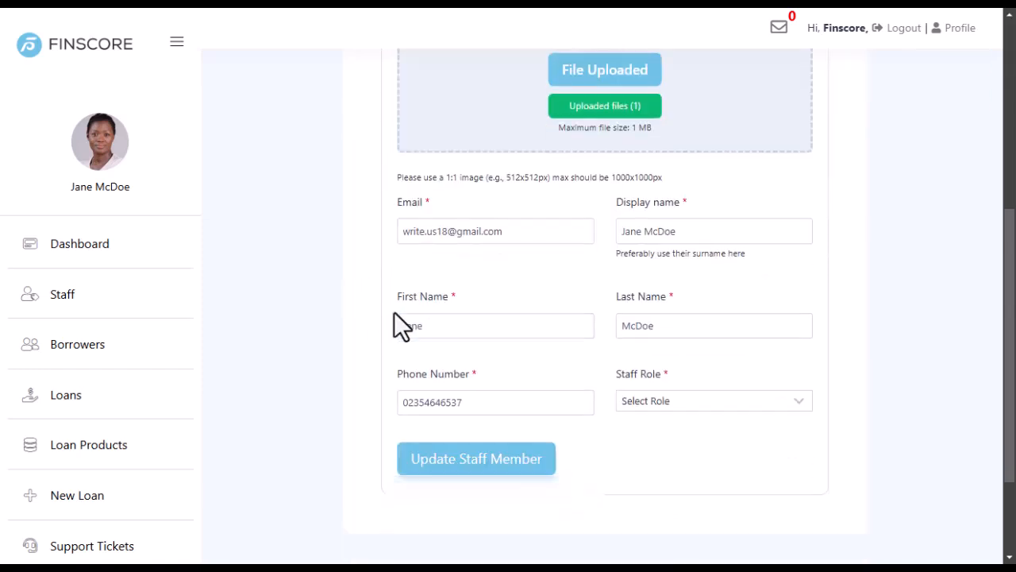
left_click(712, 402)
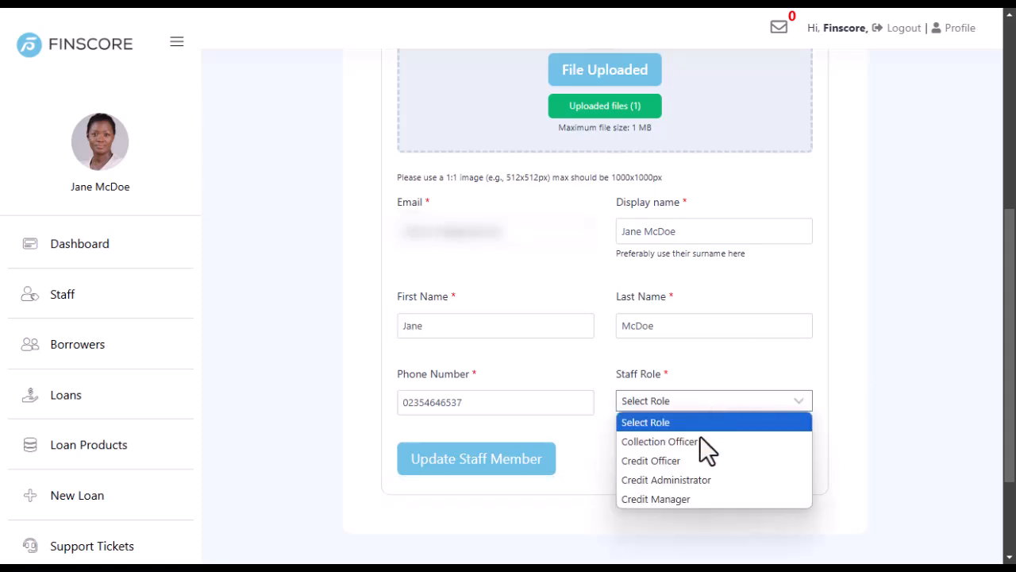
left_click(683, 500)
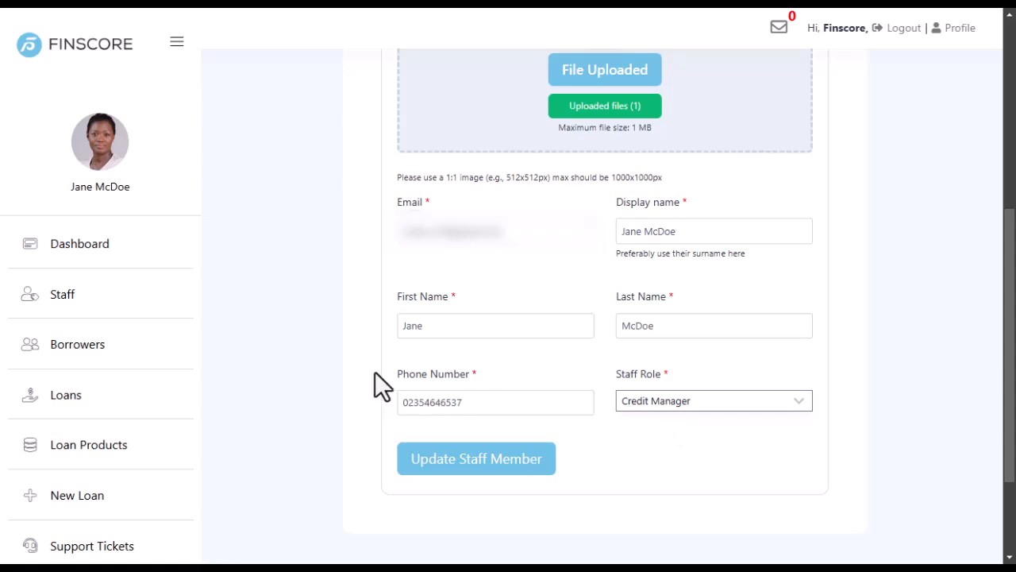
left_click(644, 231)
key("BackSpace")
key("BackSpace")
key("BackSpace")
key("BackSpace")
key("BackSpace")
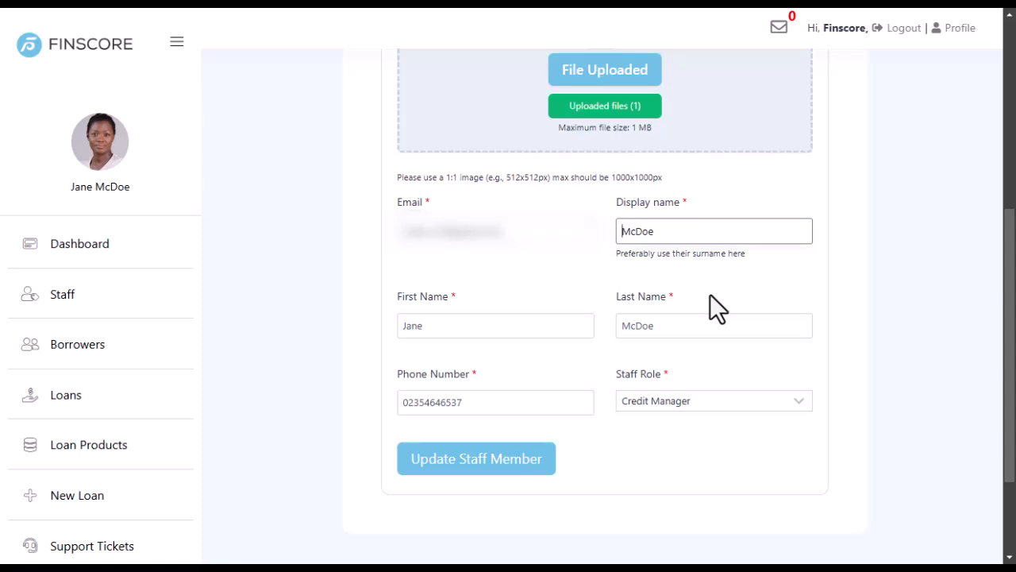
left_click(590, 266)
scroll(589, 266, "down", 2)
scroll(588, 270, "up", 10)
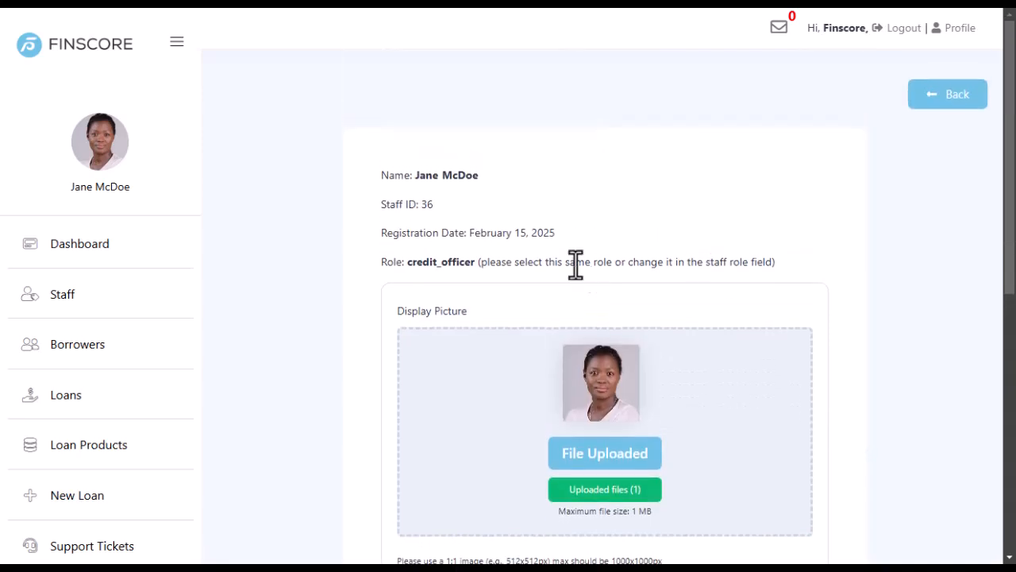
scroll(499, 261, "down", 10)
left_click(500, 334)
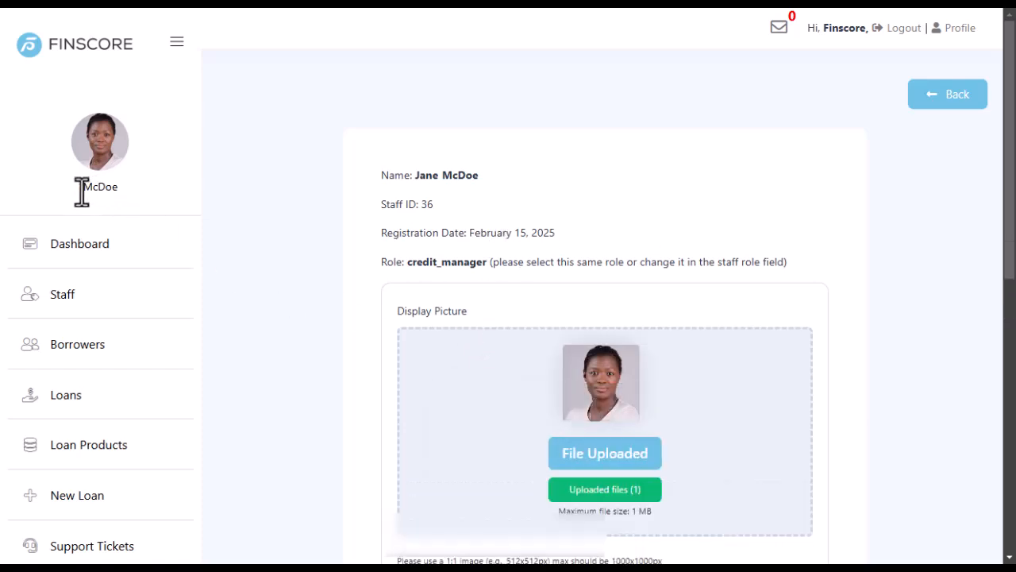
Verify the updated sidebar name and the new credit_manager role.
left_click_drag(77, 186, 124, 184)
left_click(129, 184)
scroll(512, 265, "down", 5)
scroll(493, 270, "down", 1)
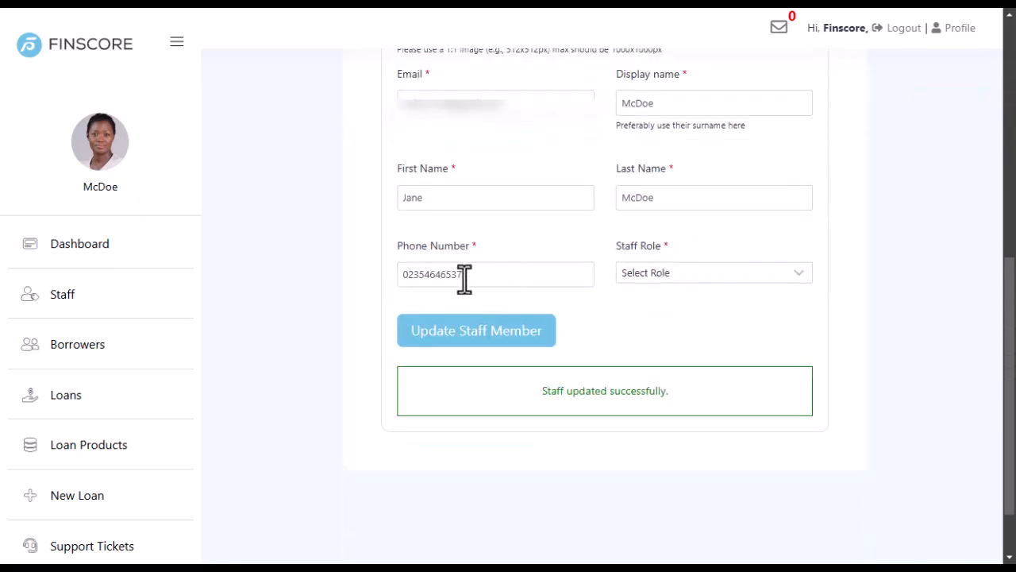
scroll(540, 294, "up", 6)
left_click_drag(412, 263, 501, 265)
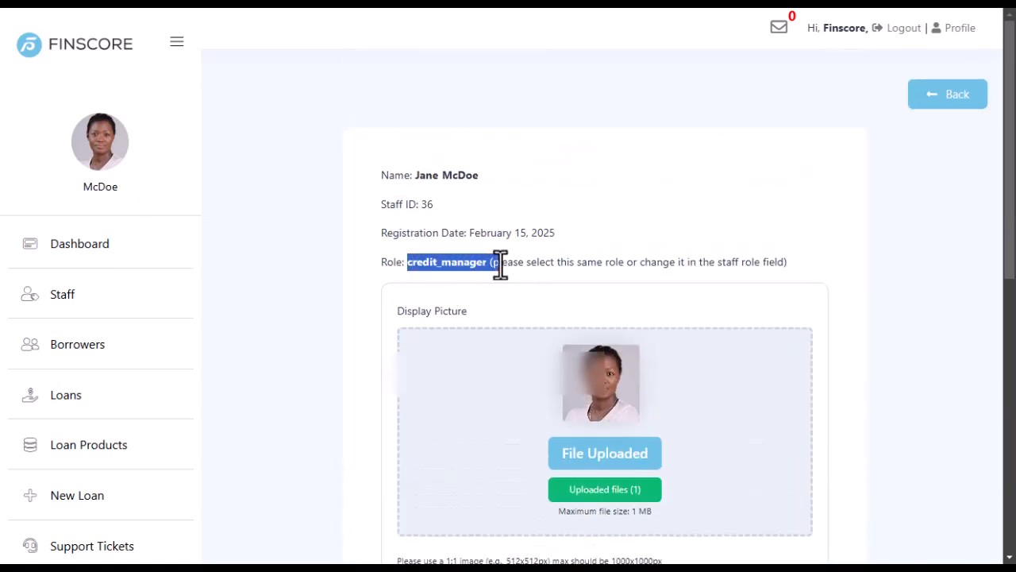
left_click(404, 279)
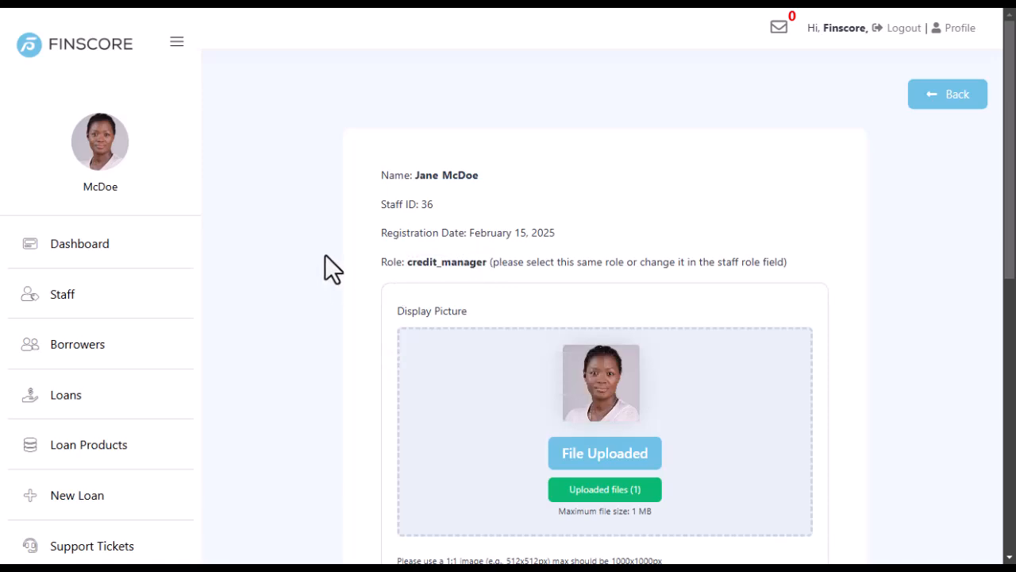
In the staff member's own account window, confirm the profile form shows the shortened display name.
mouse_move(193, 547)
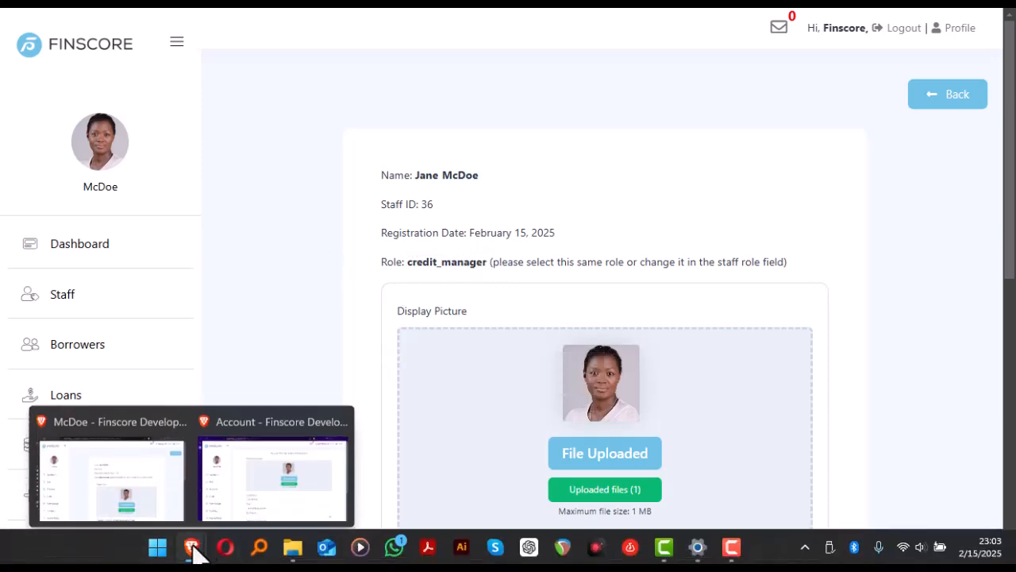
left_click(244, 481)
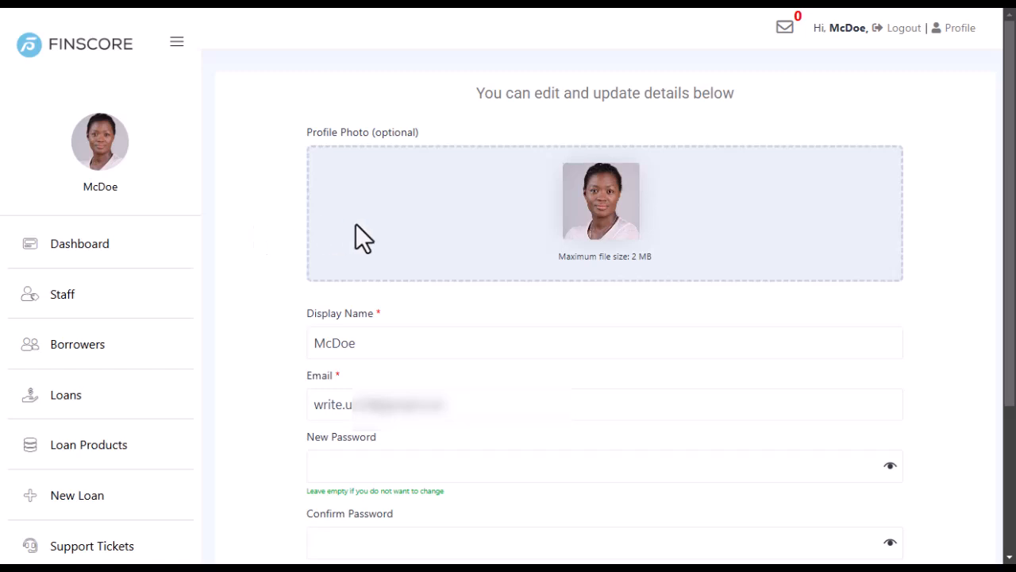
scroll(359, 236, "down", 3)
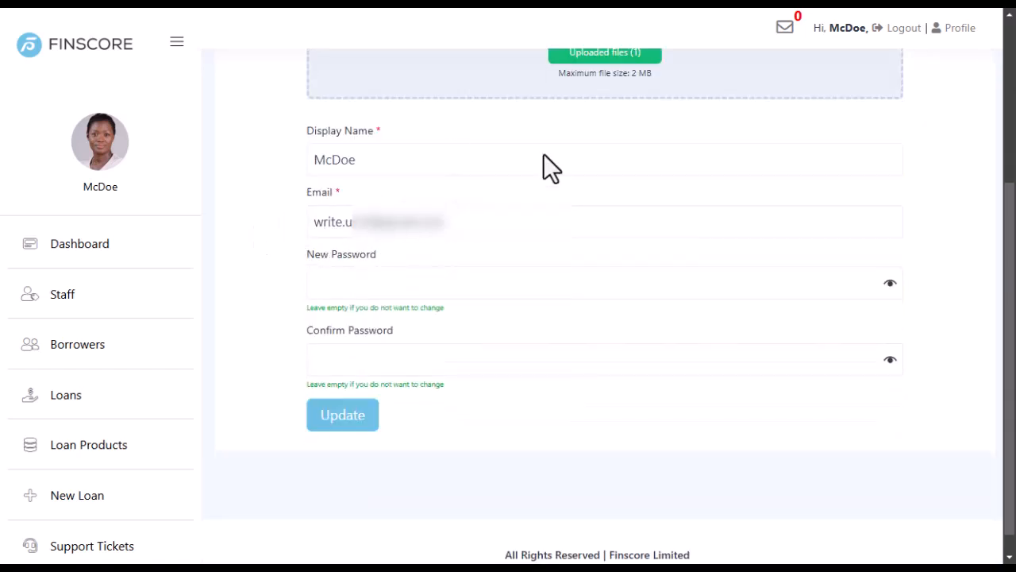
left_click_drag(371, 160, 252, 163)
left_click(268, 181)
scroll(526, 278, "up", 3)
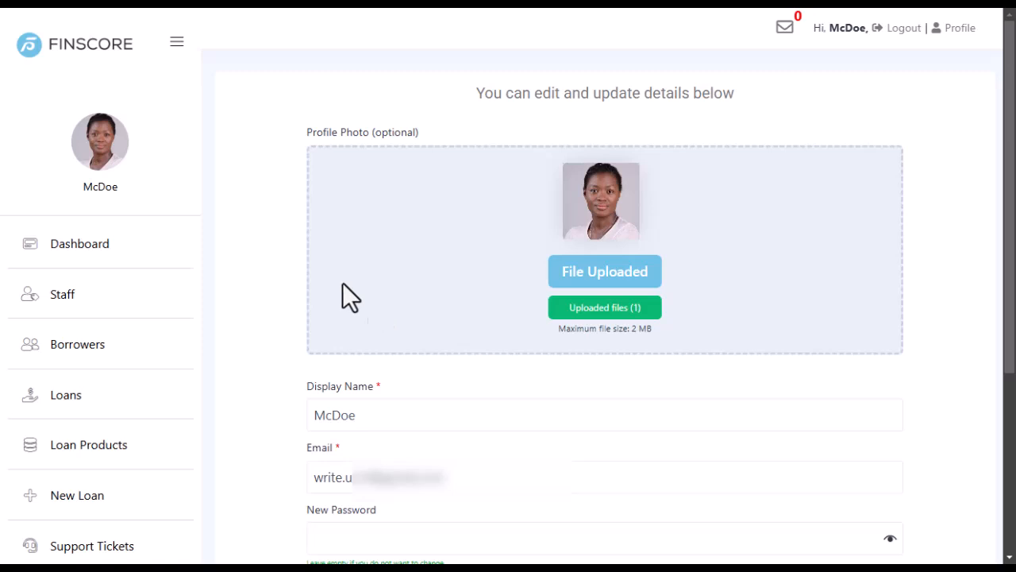
Open that account's Dashboard and scroll through it.
left_click(80, 246)
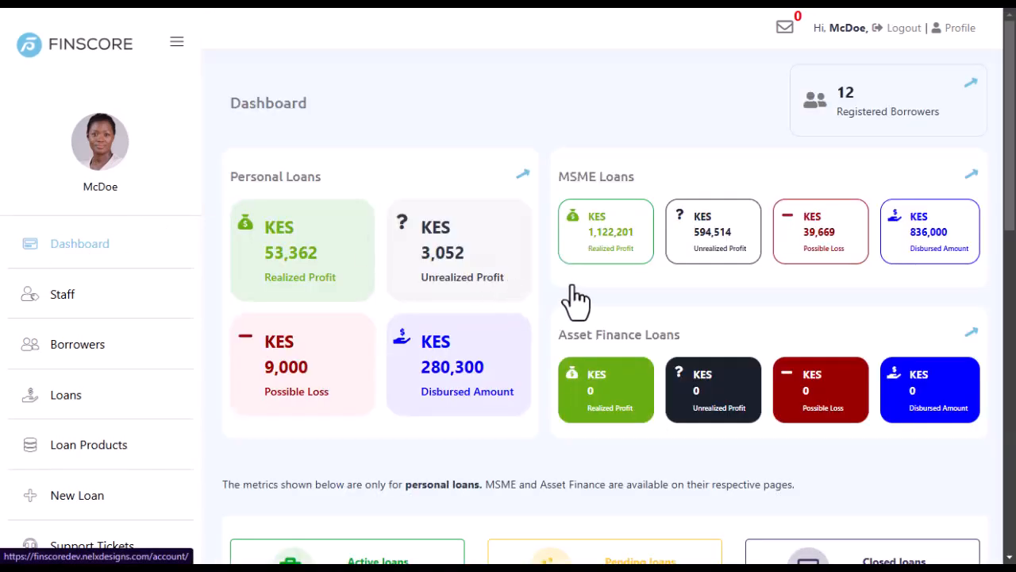
scroll(490, 262, "down", 5)
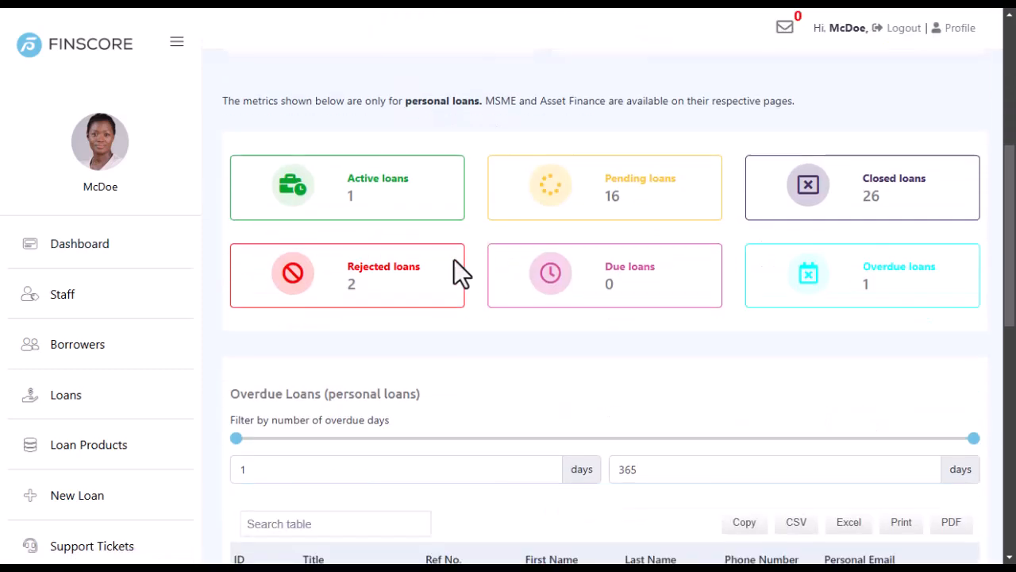
scroll(454, 273, "down", 5)
scroll(454, 259, "down", 3)
scroll(453, 259, "up", 10)
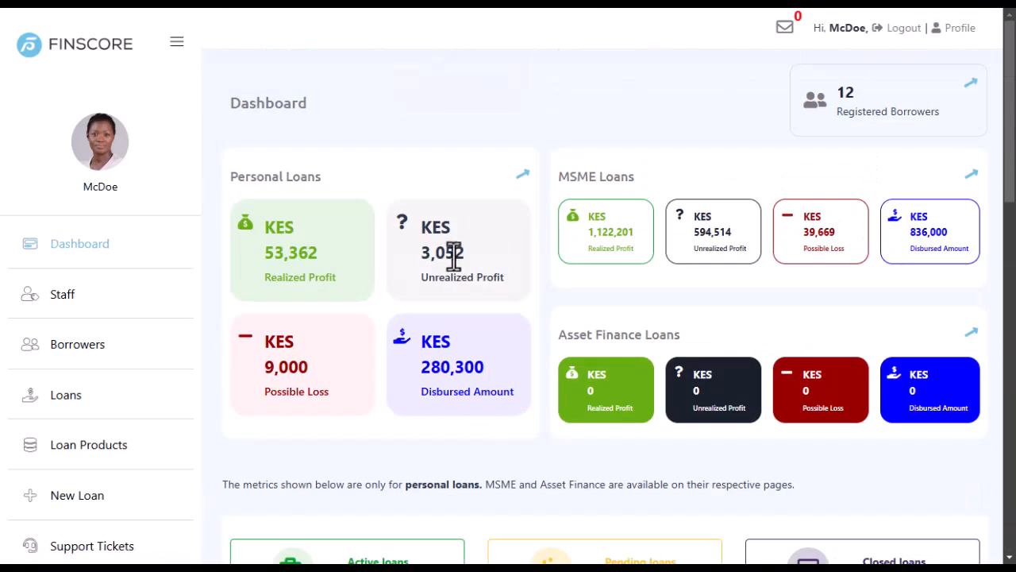
scroll(90, 331, "down", 3)
scroll(96, 344, "down", 1)
Return to staff member ID 36's edit page and check the 'Staff updated successfully' message and credit_manager role.
mouse_move(194, 554)
left_click(147, 483)
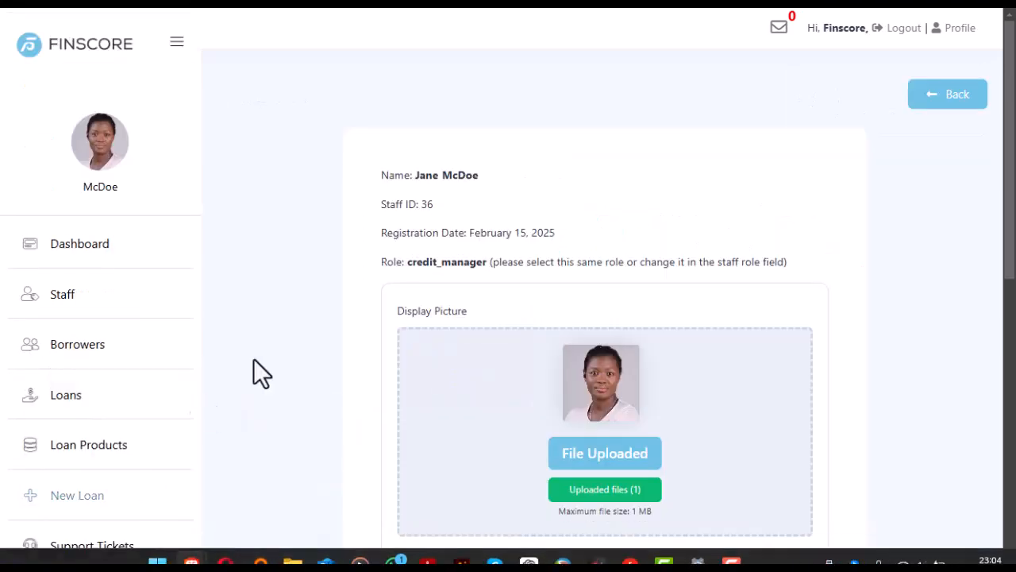
scroll(286, 301, "down", 7)
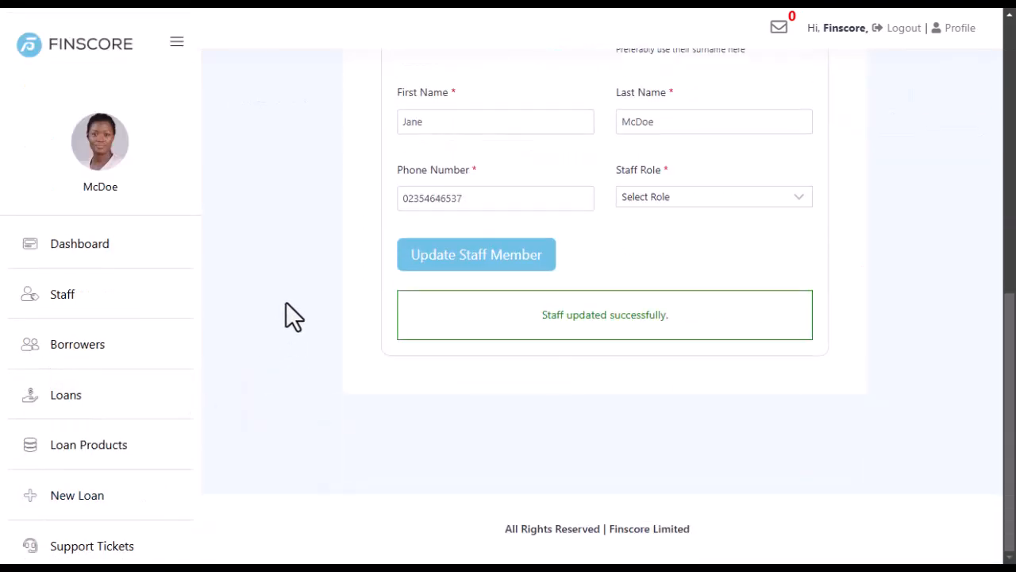
scroll(286, 303, "up", 7)
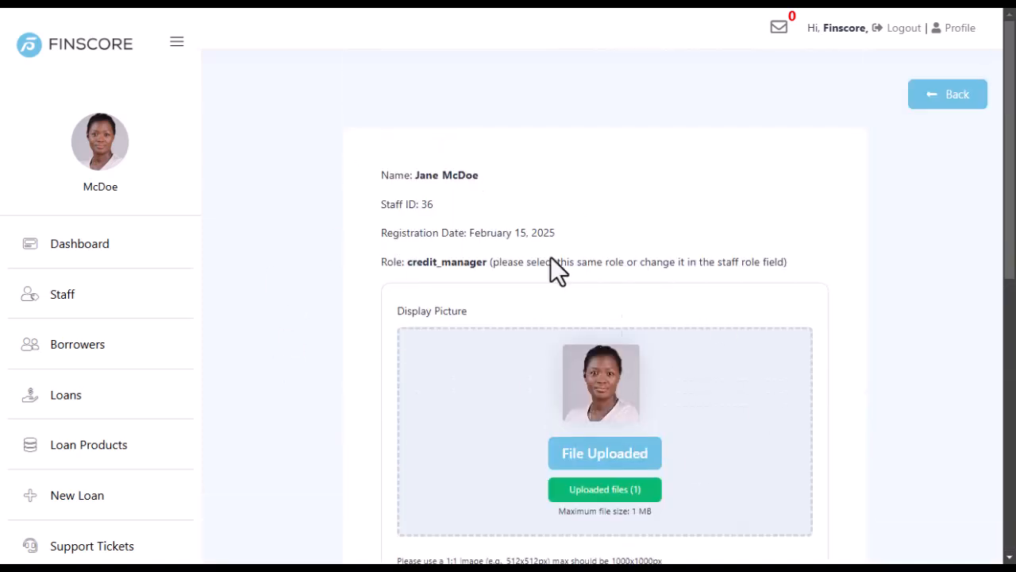
scroll(405, 239, "down", 3)
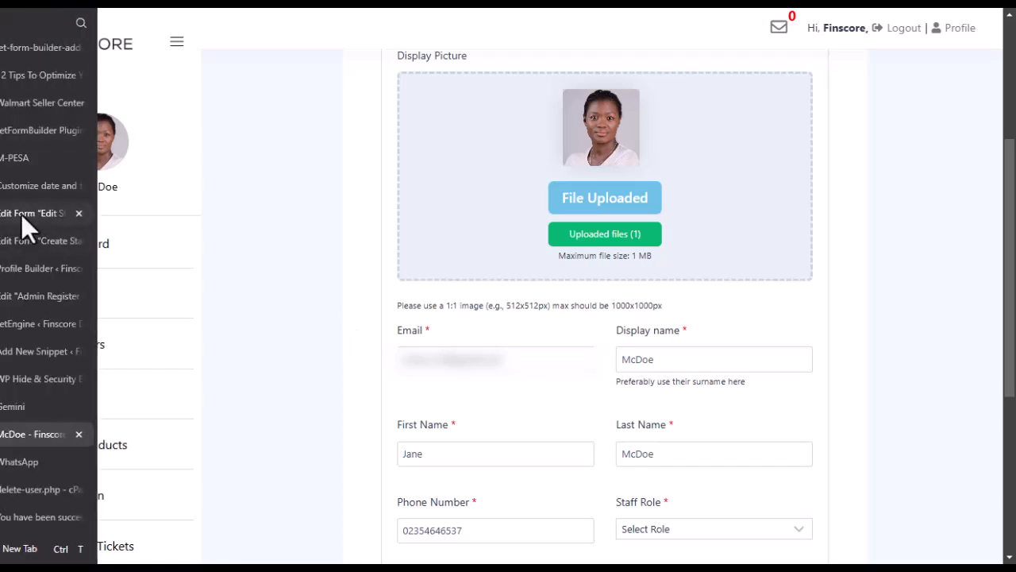
left_click(20, 214)
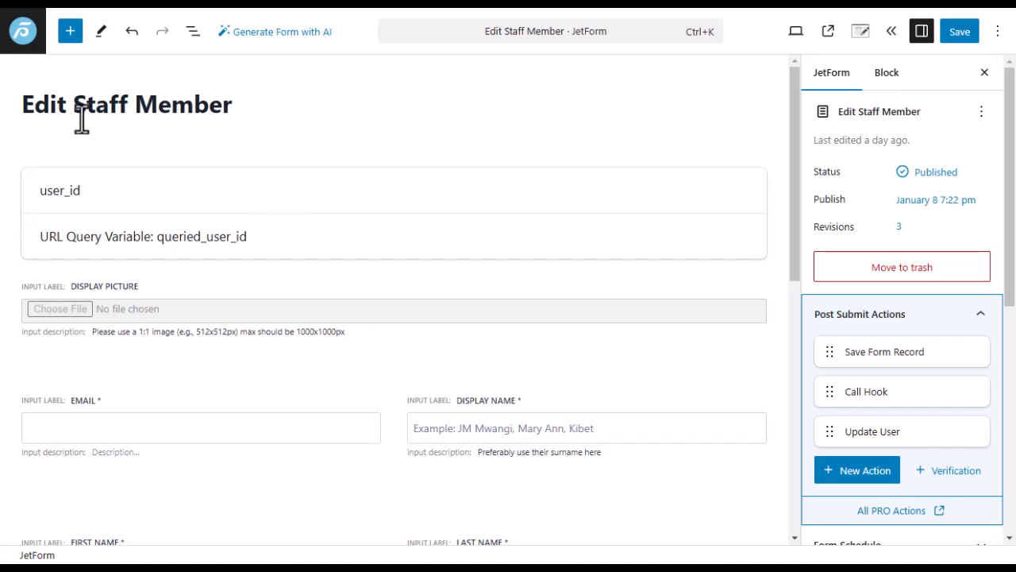
scroll(373, 364, "down", 5)
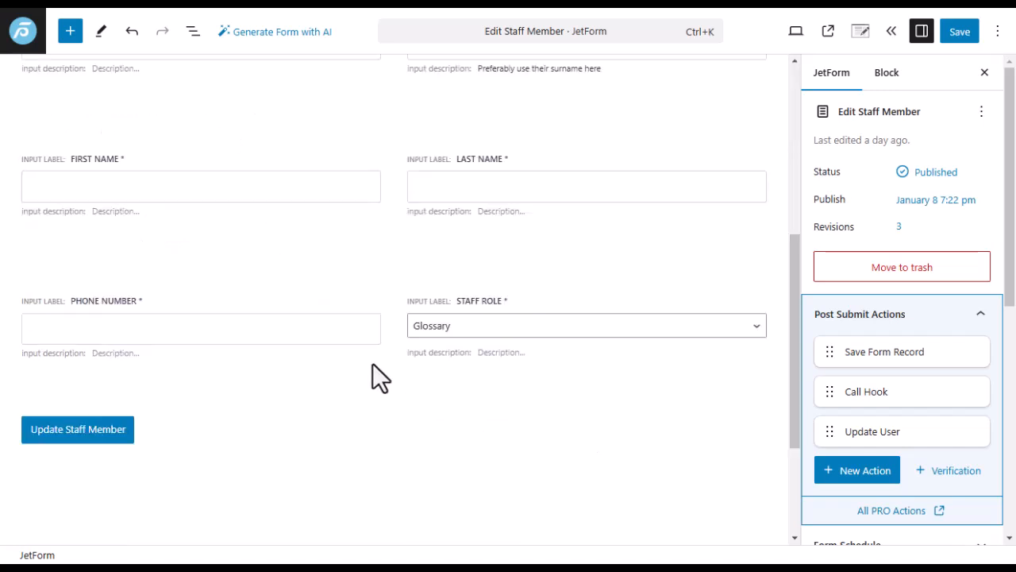
scroll(392, 334, "up", 5)
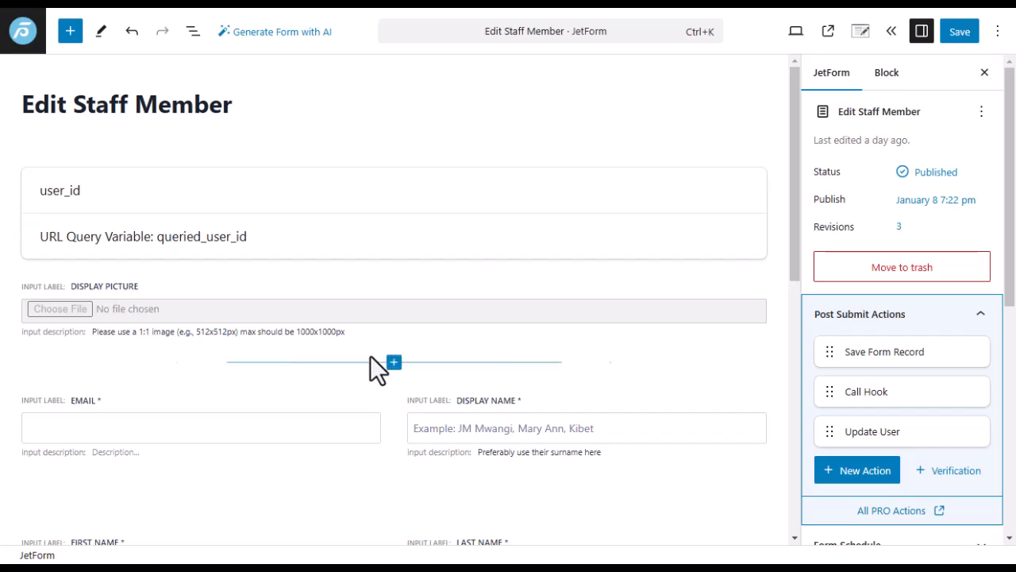
scroll(889, 389, "down", 5)
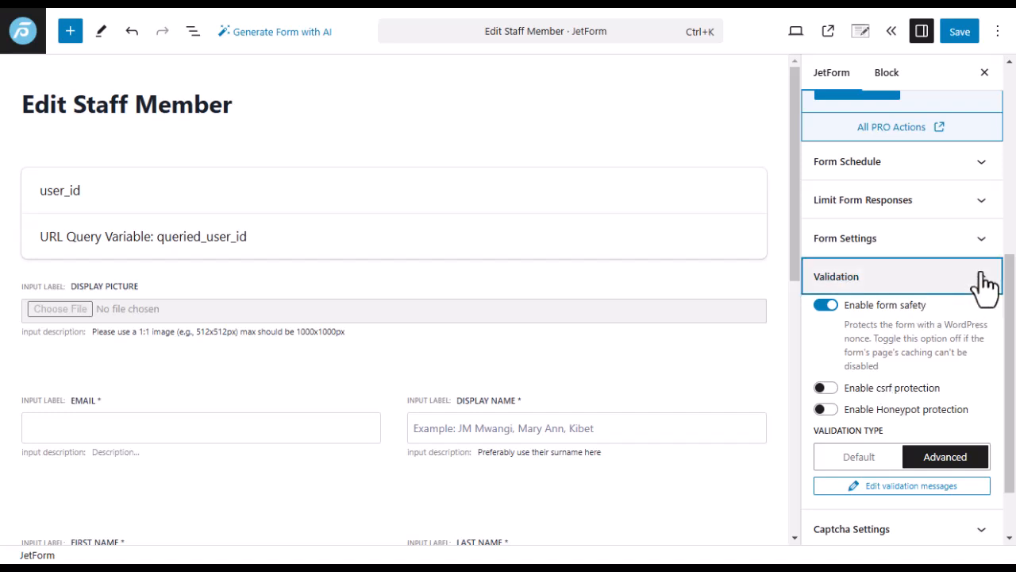
left_click(983, 277)
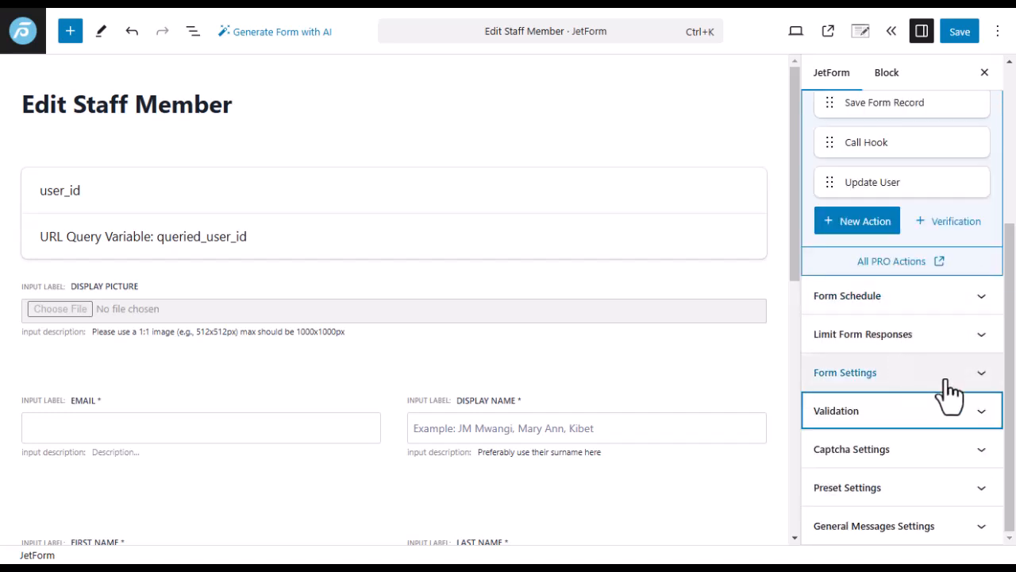
left_click(978, 490)
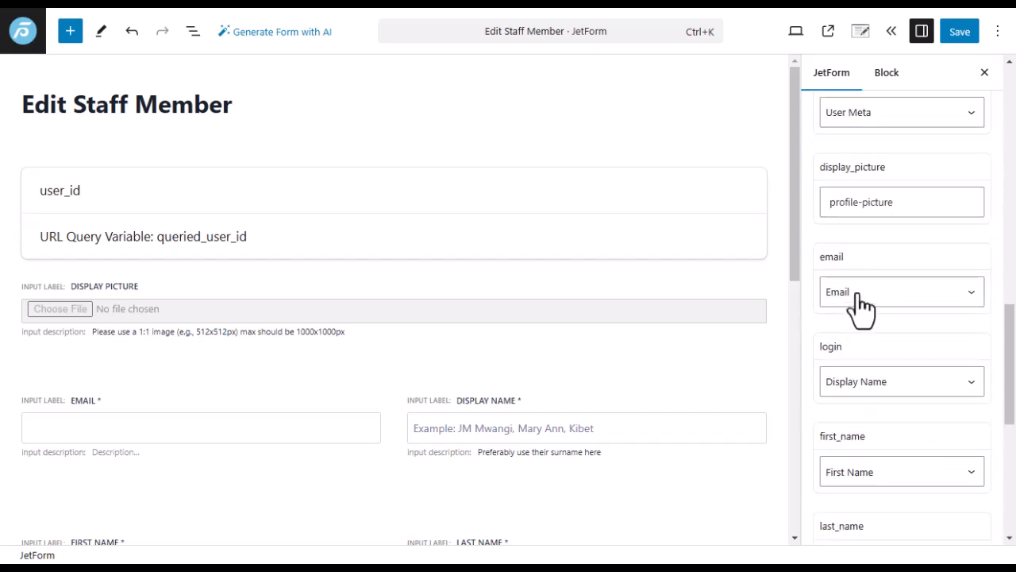
scroll(882, 334, "down", 5)
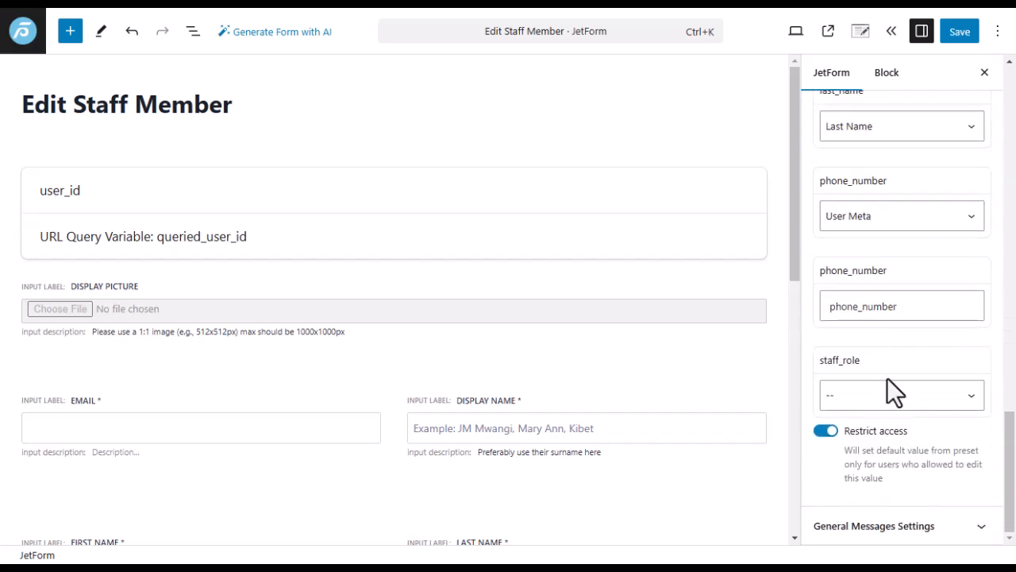
scroll(848, 344, "up", 5)
scroll(847, 344, "down", 5)
left_click(923, 405)
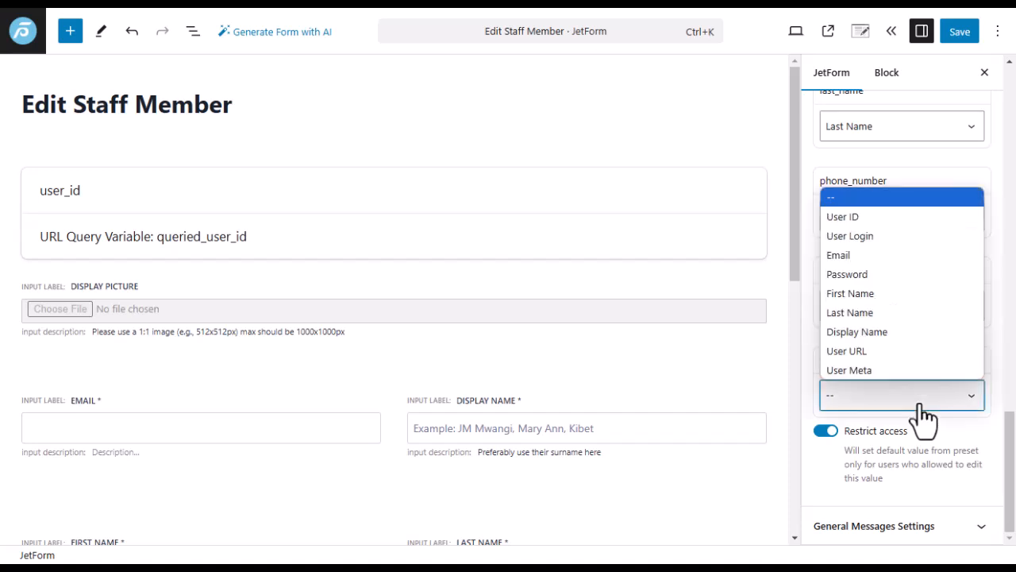
left_click(921, 406)
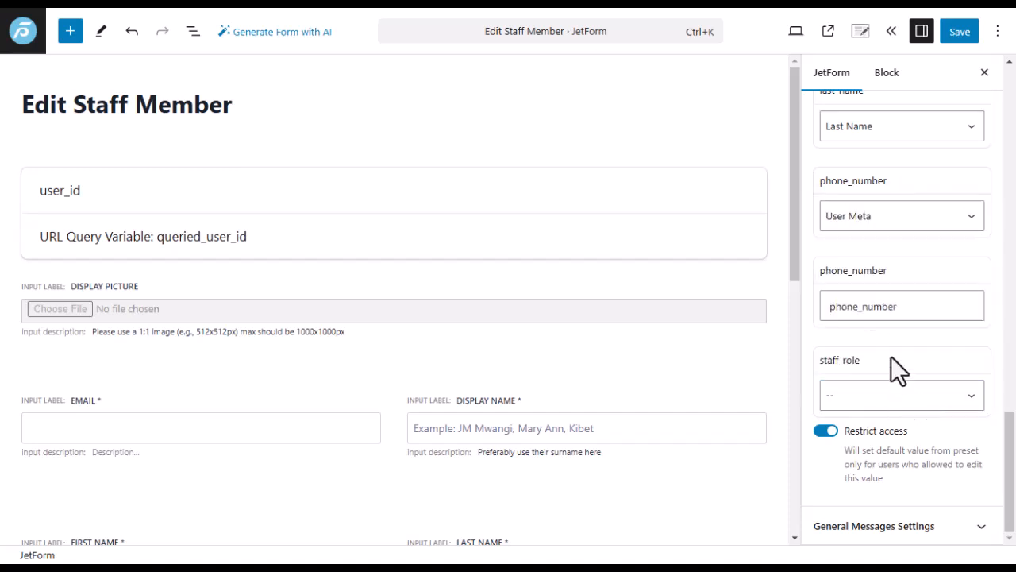
scroll(857, 389, "up", 4)
scroll(853, 373, "up", 10)
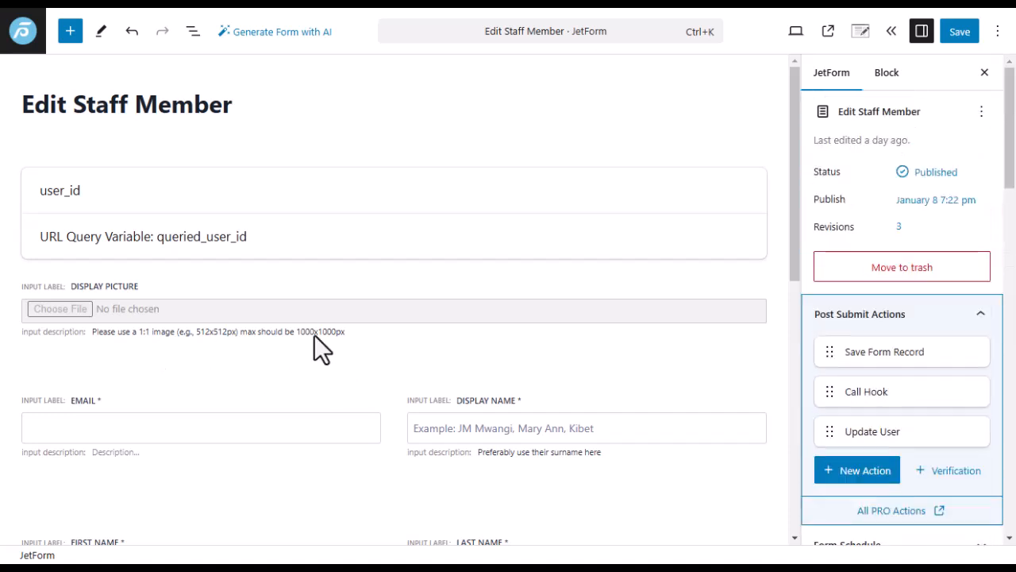
Inspect the user_id hidden field, whose value comes from the URL query variable queried_user_id.
left_click(277, 191)
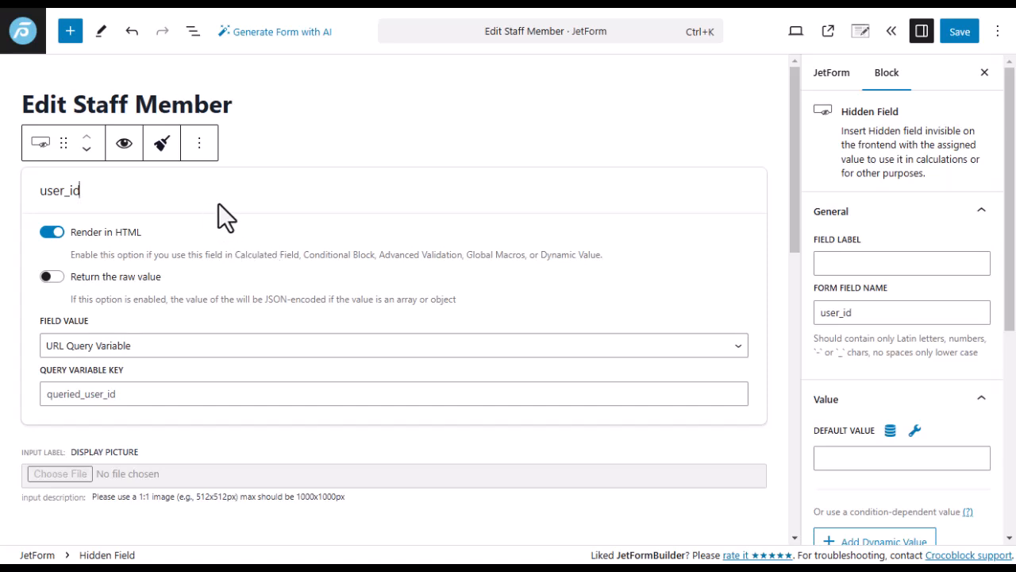
left_click(228, 359)
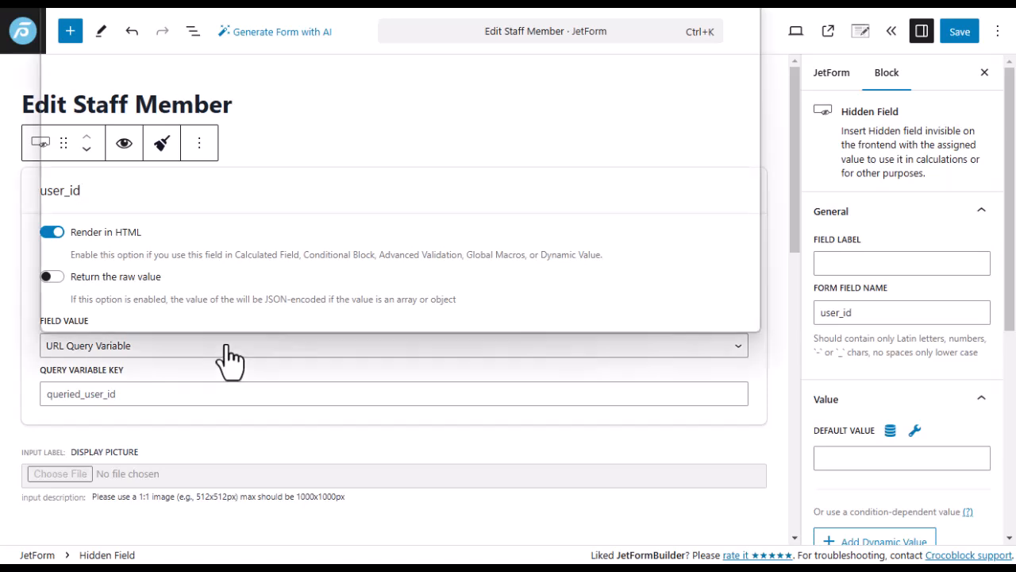
left_click(228, 359)
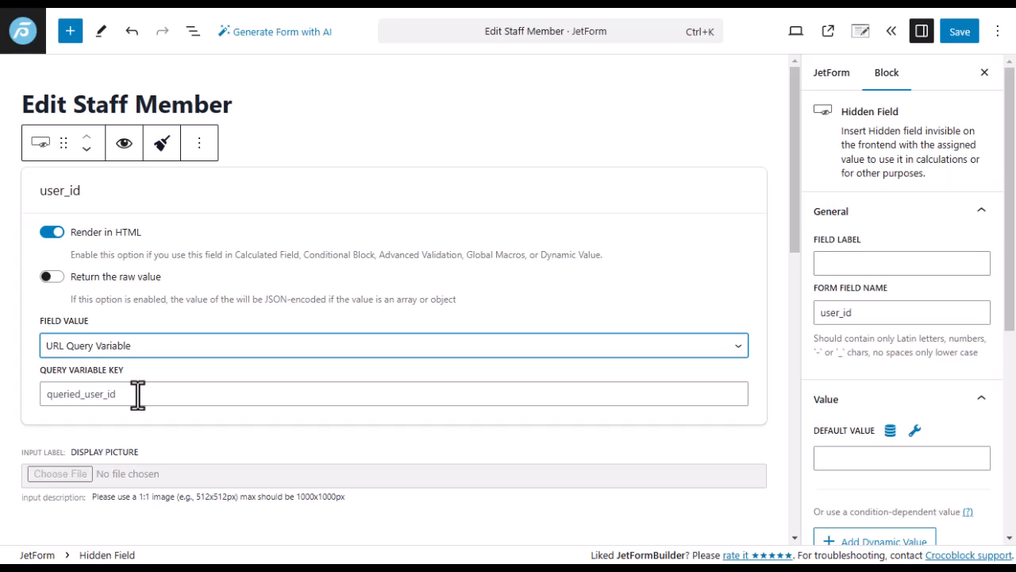
left_click_drag(137, 394, 40, 402)
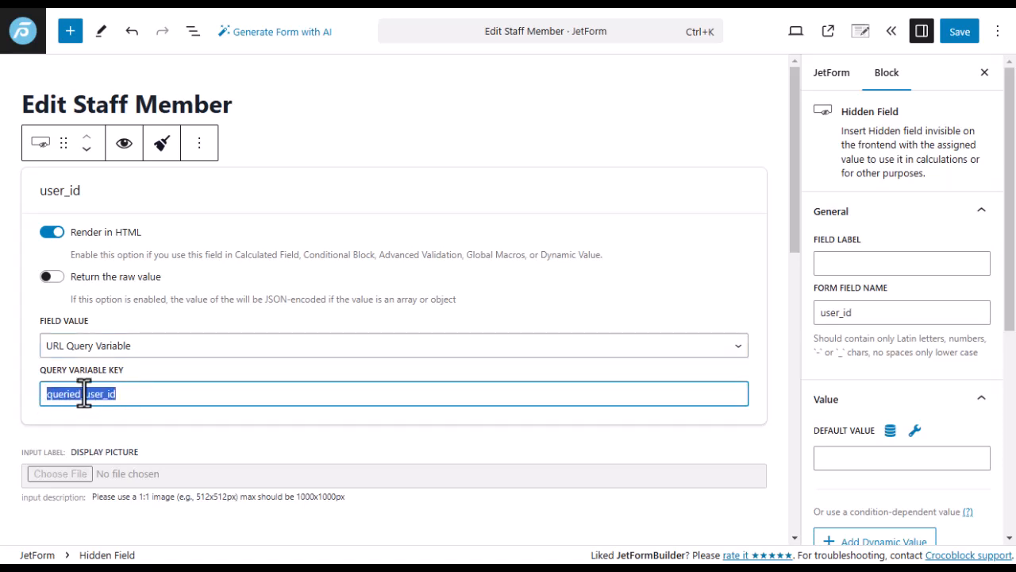
left_click(138, 397)
mouse_move(25, 357)
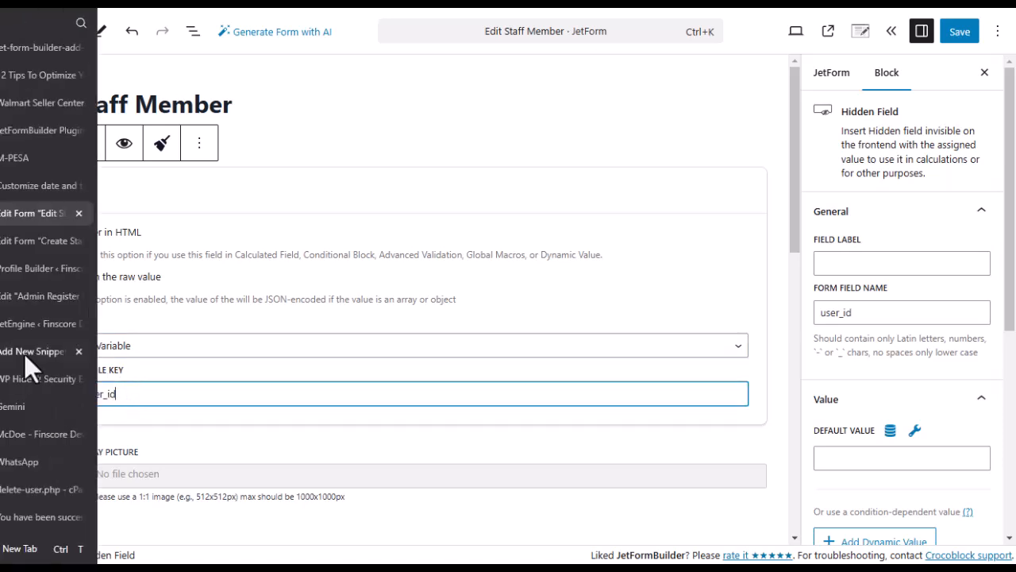
left_click(8, 436)
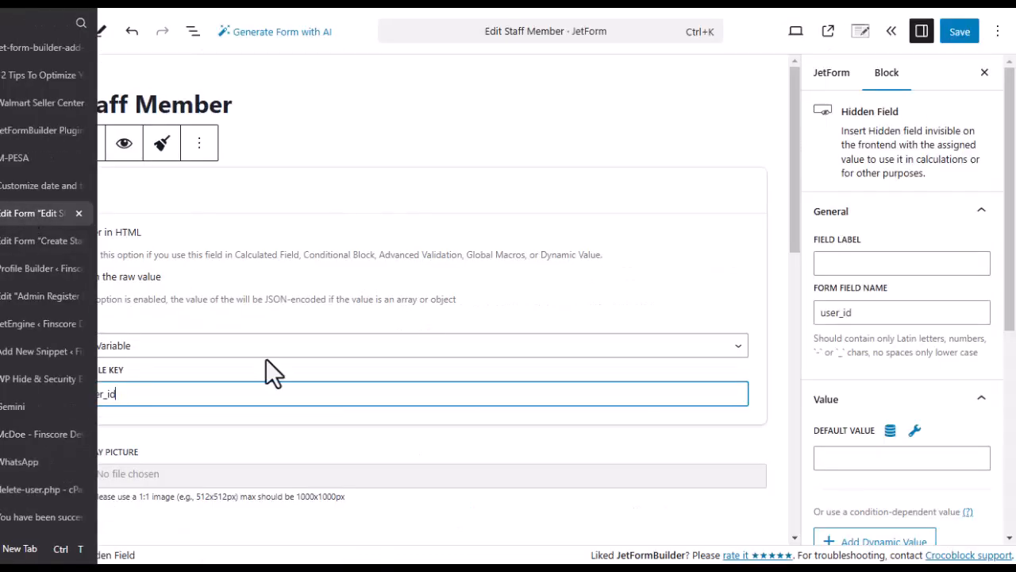
left_click(23, 212)
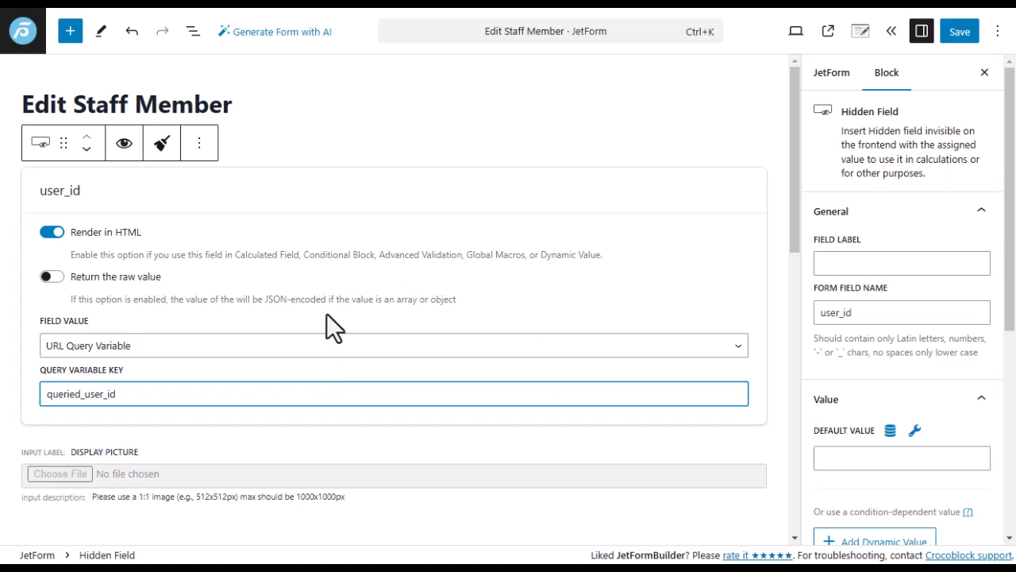
mouse_move(191, 547)
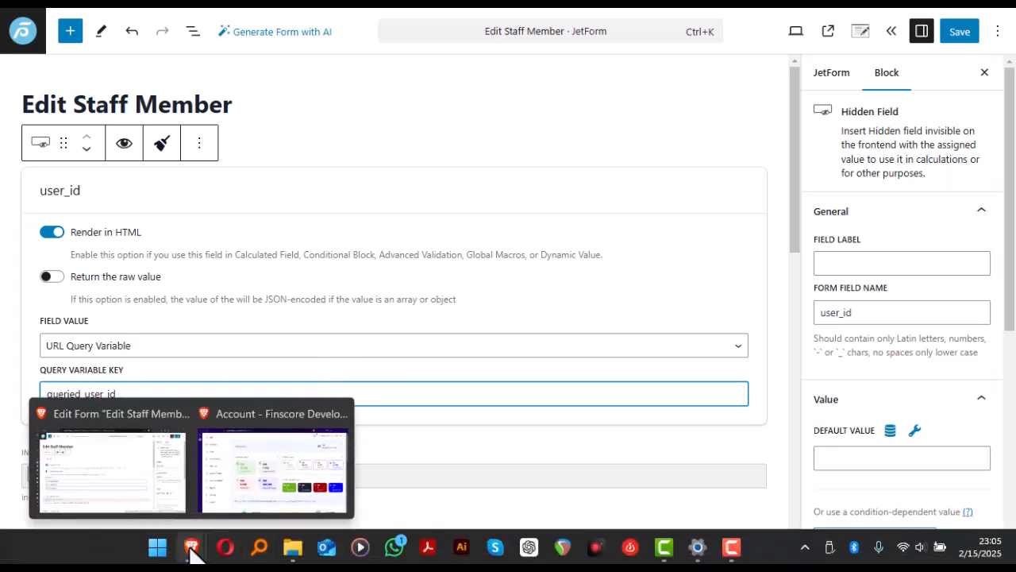
left_click(236, 460)
scroll(96, 268, "down", 2)
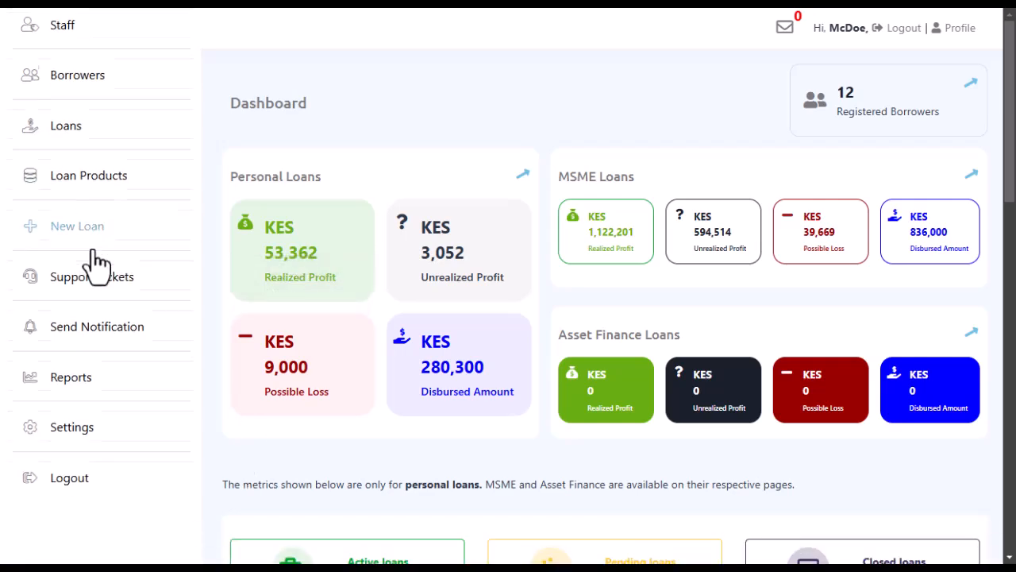
left_click(76, 418)
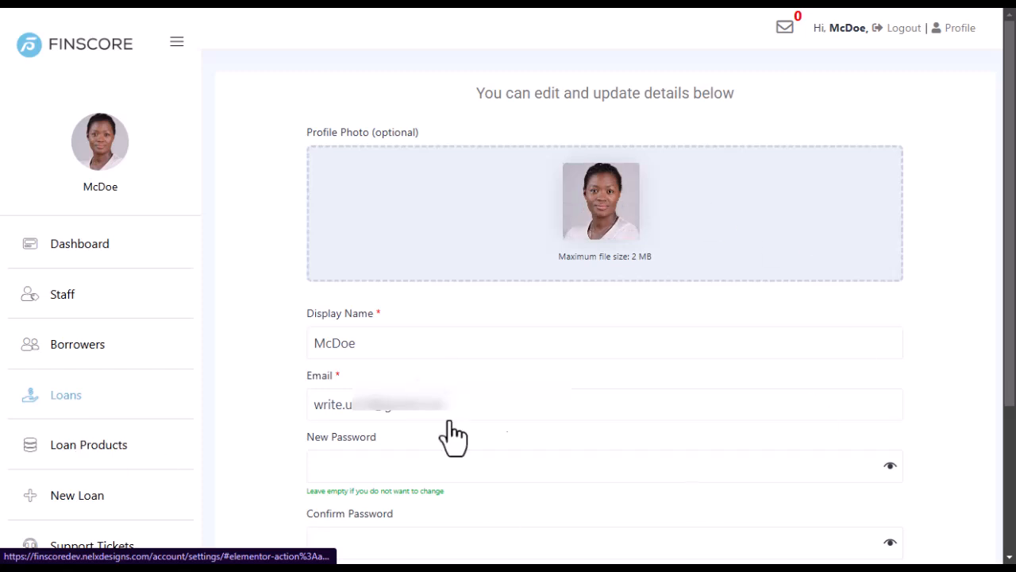
scroll(431, 408, "down", 3)
scroll(419, 361, "up", 4)
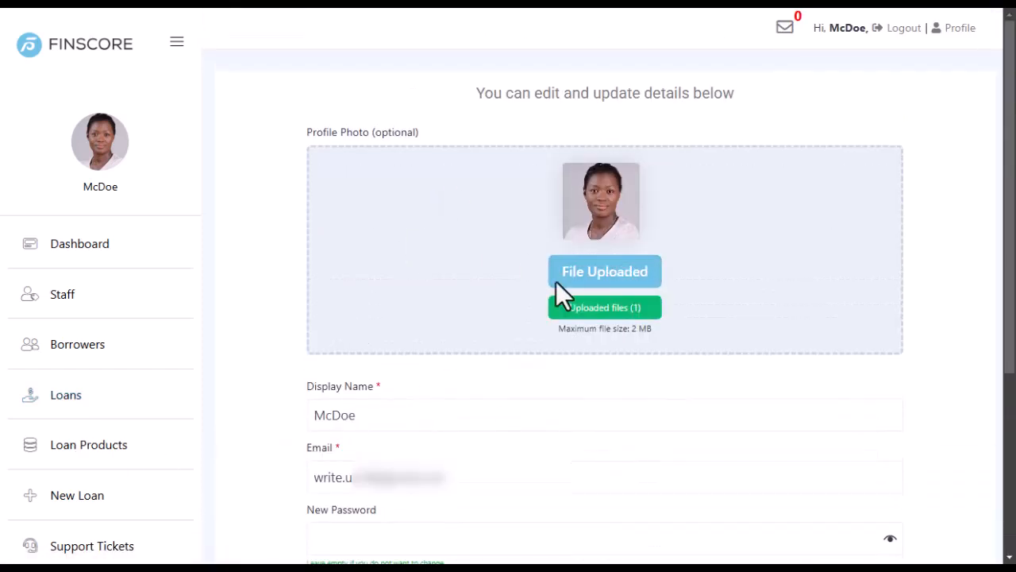
scroll(455, 323, "down", 2)
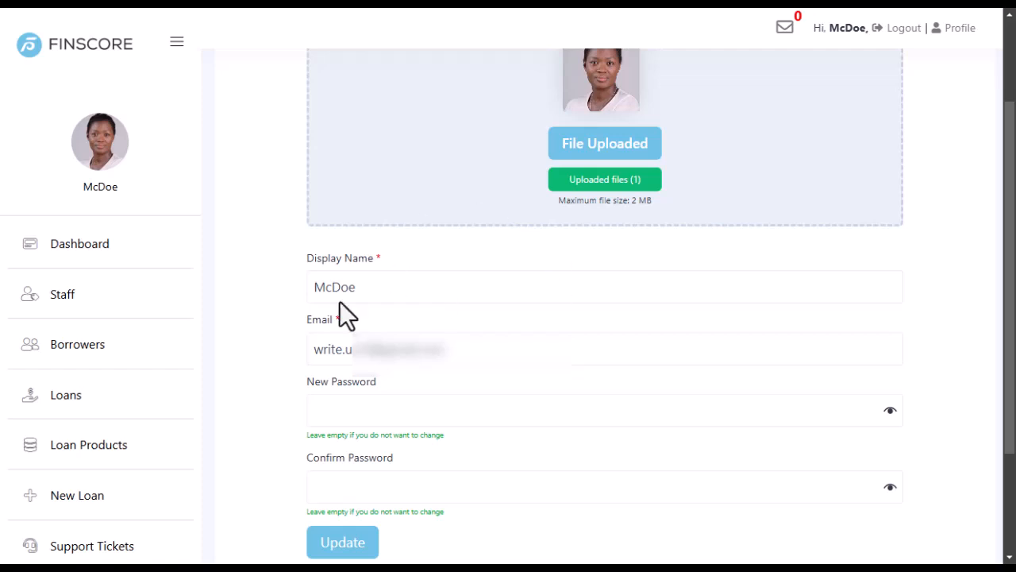
mouse_move(176, 554)
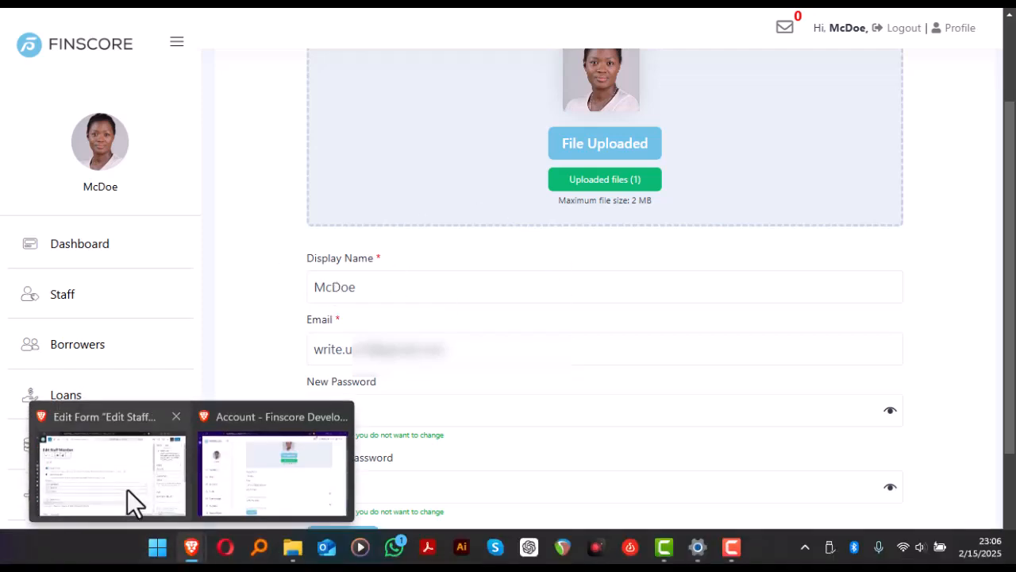
left_click(128, 489)
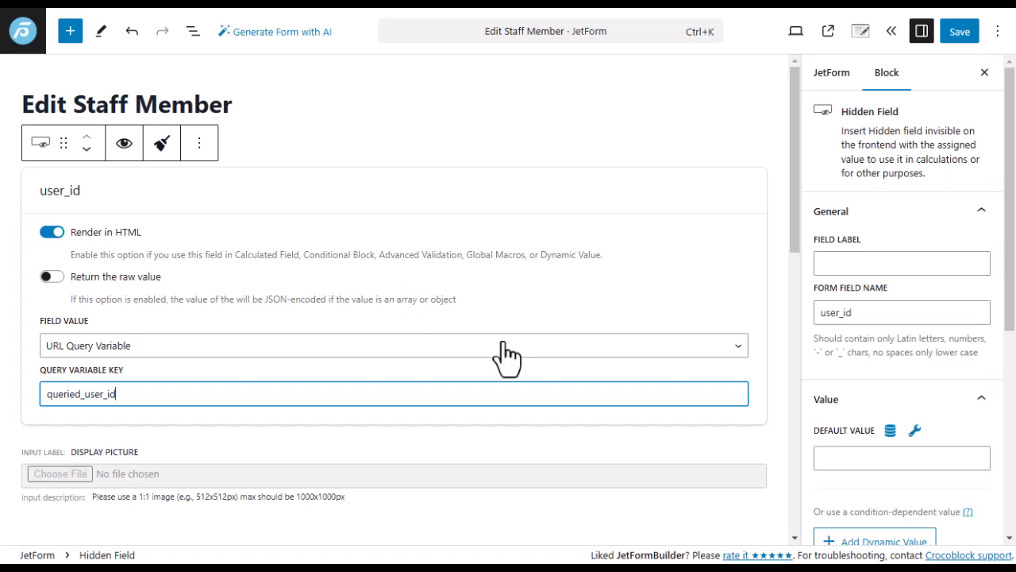
left_click(356, 349)
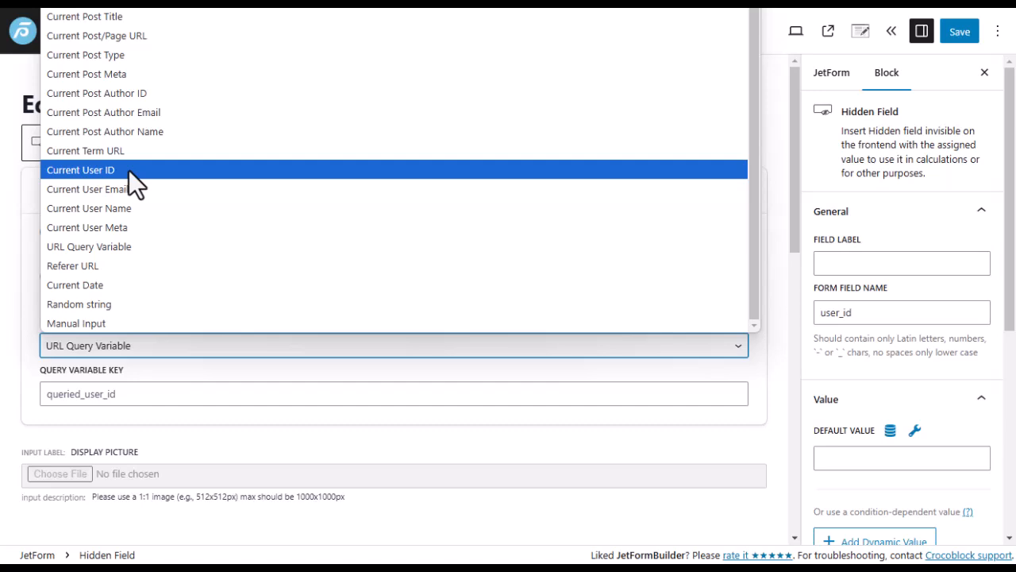
left_click(177, 376)
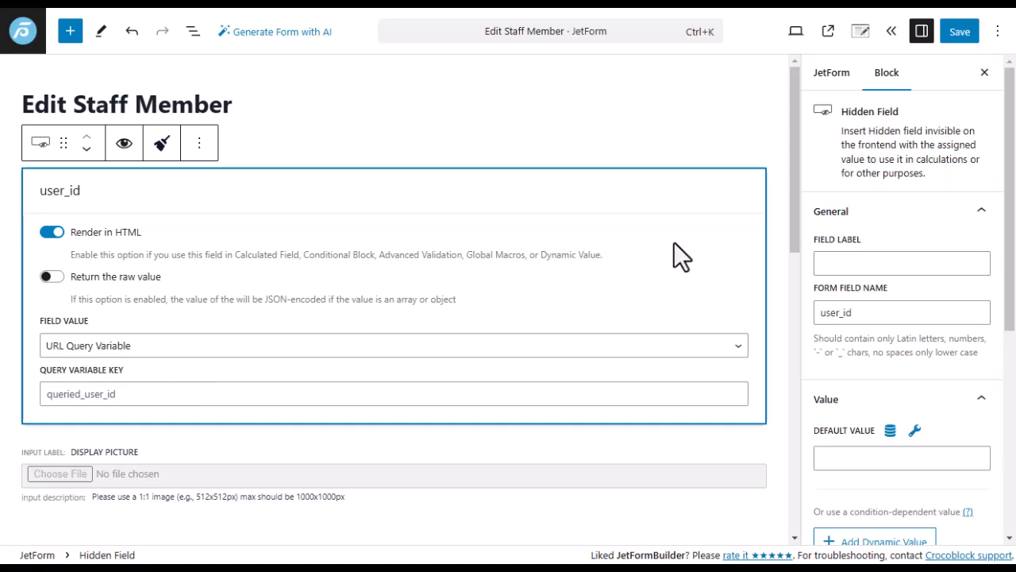
scroll(562, 331, "down", 3)
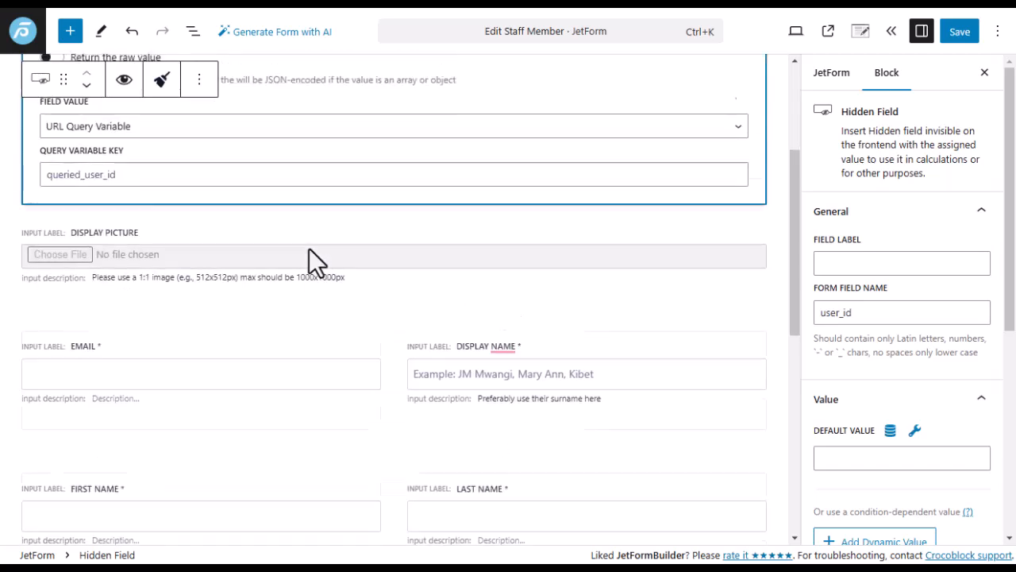
scroll(315, 262, "up", 3)
scroll(466, 341, "down", 2)
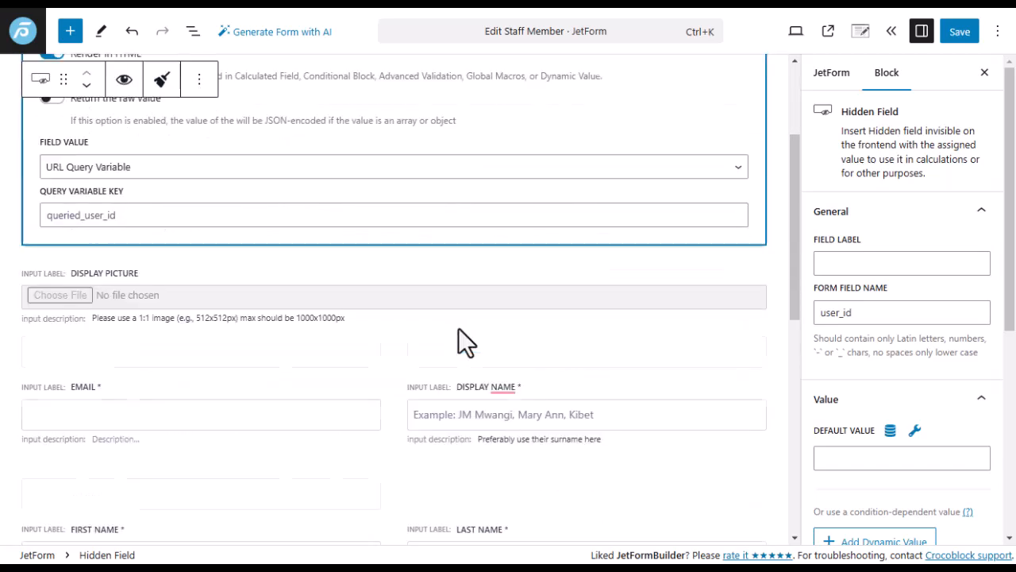
scroll(466, 341, "down", 5)
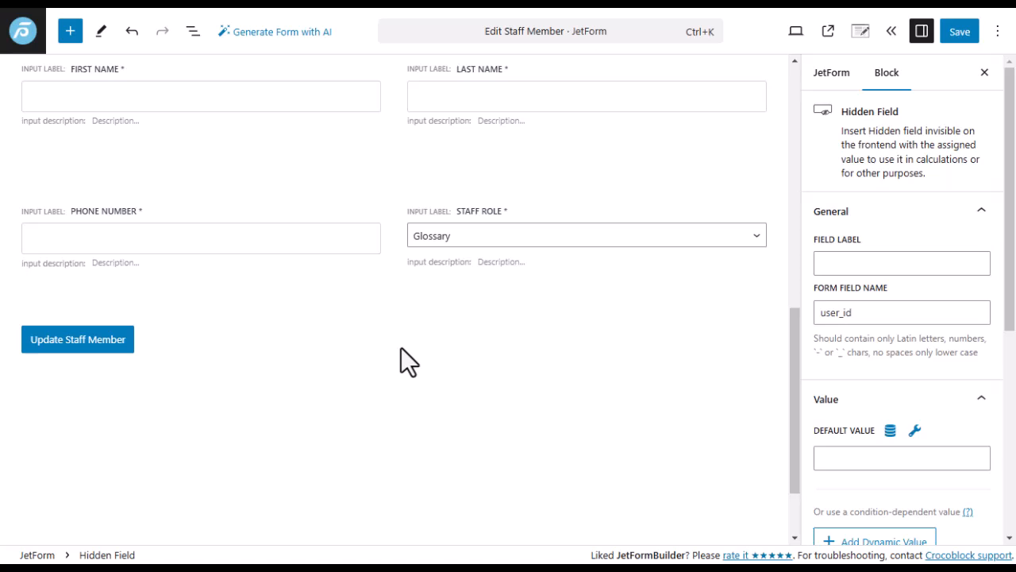
scroll(390, 352, "up", 6)
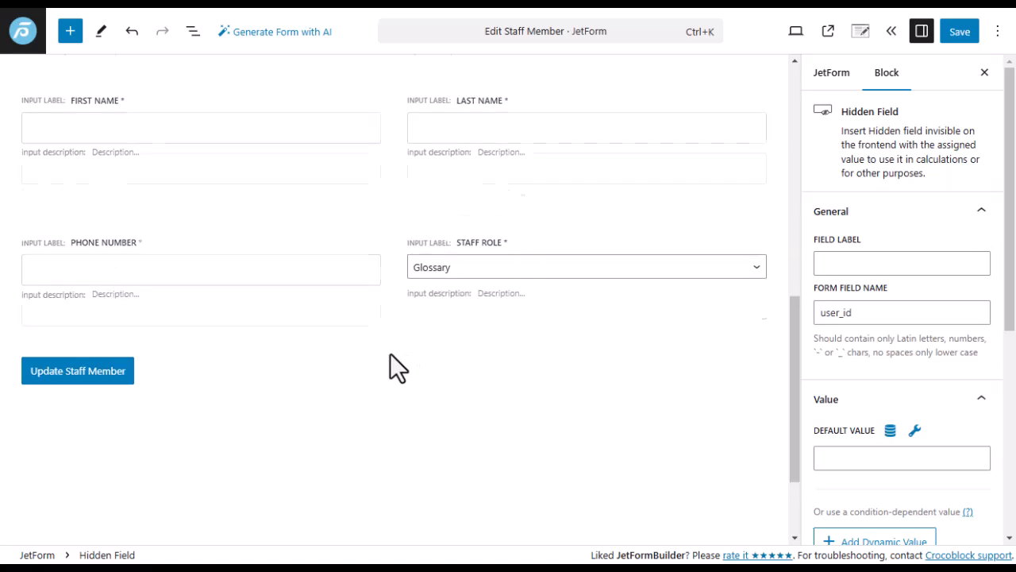
scroll(183, 319, "down", 1)
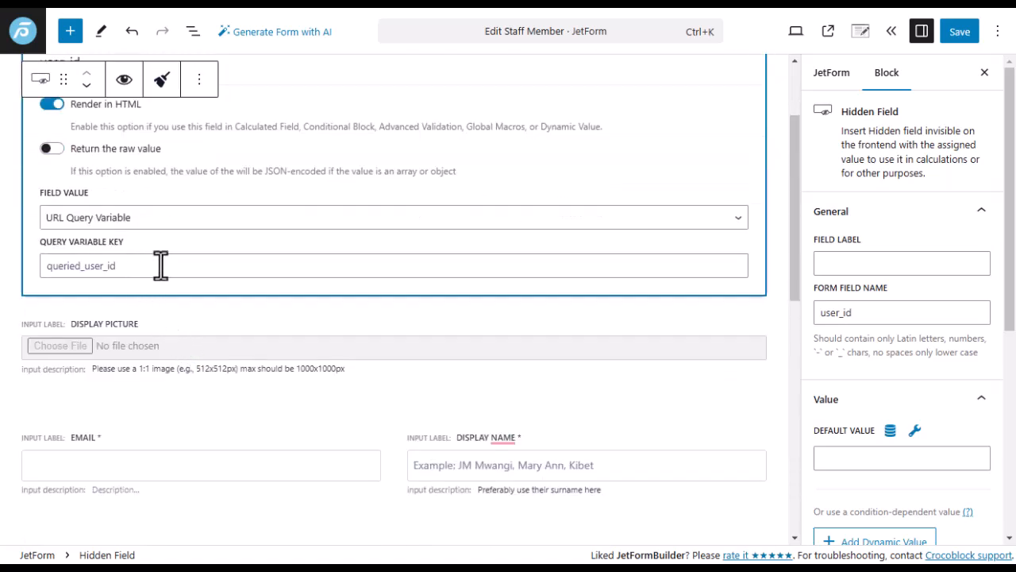
mouse_move(2, 378)
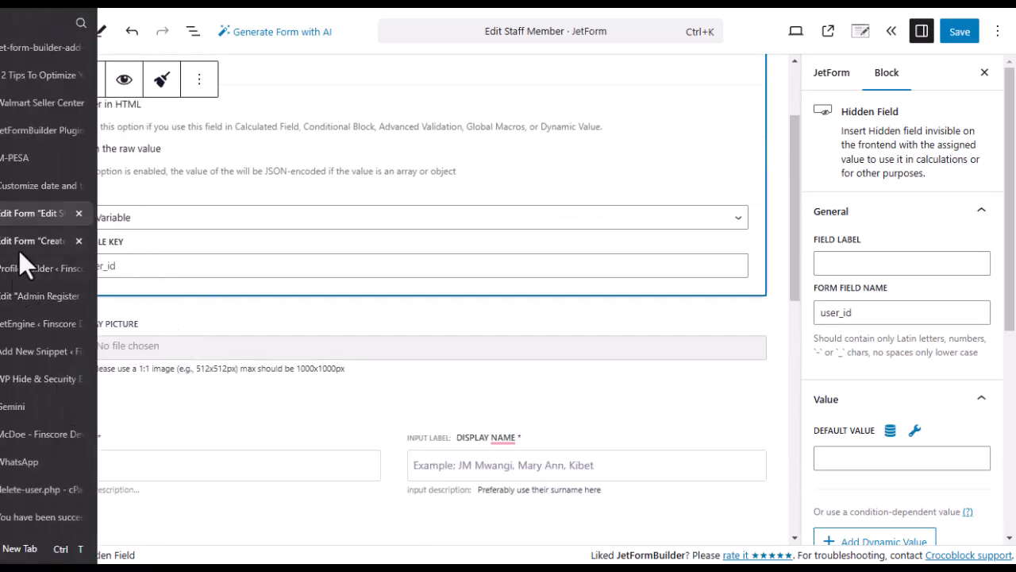
Open the Finscore staff list from the staff section's page options.
left_click(8, 434)
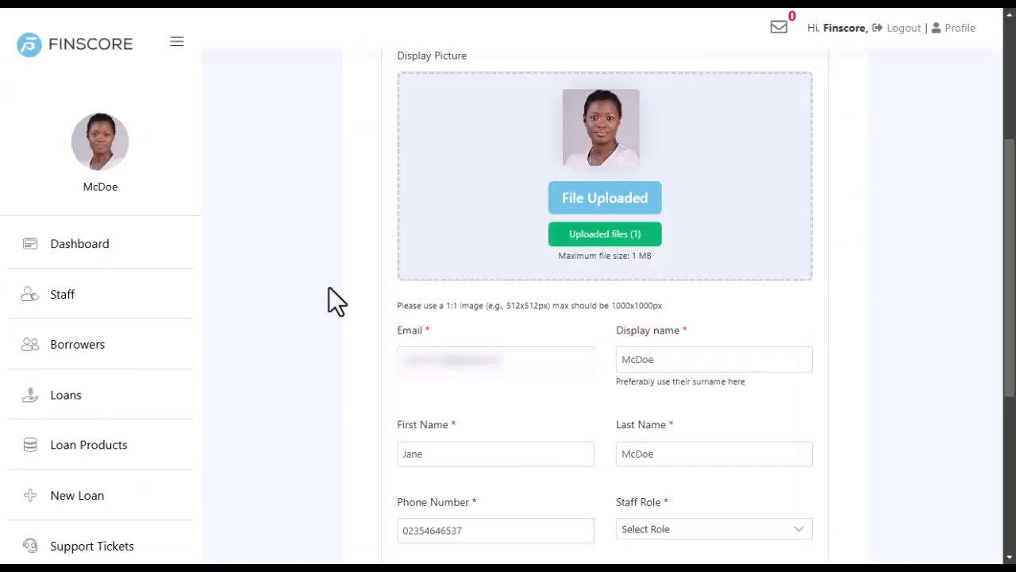
left_click(70, 295)
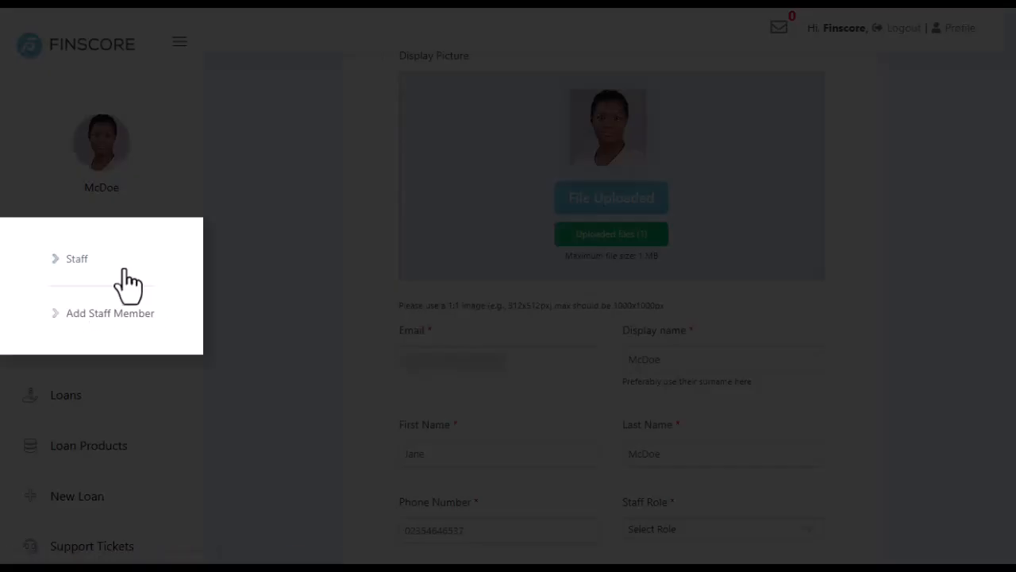
left_click(80, 260)
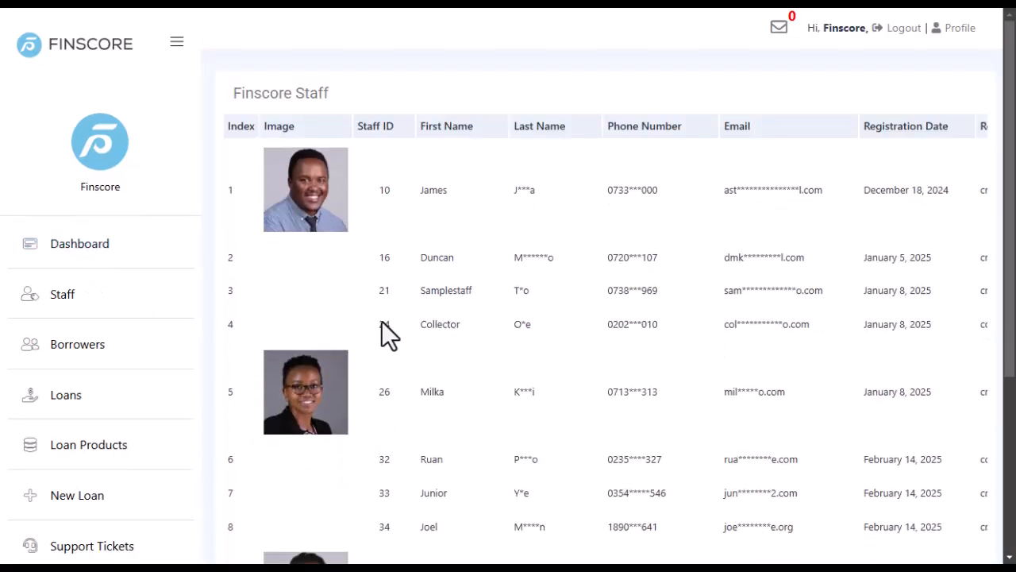
scroll(438, 350, "down", 3)
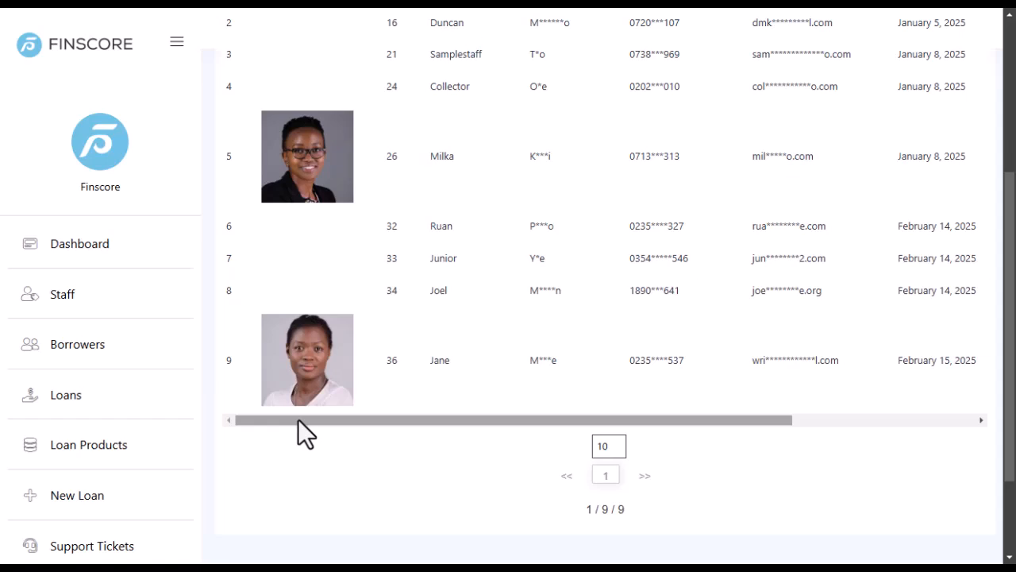
Open the last staff member's (ID 36) edit page and review the prefilled fields.
left_click_drag(297, 418, 713, 459)
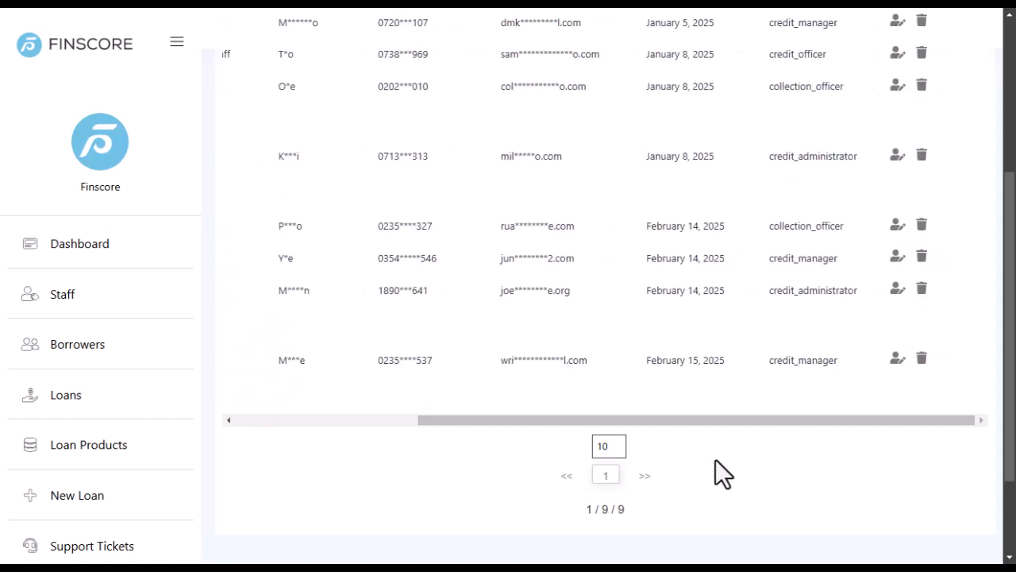
left_click(897, 361)
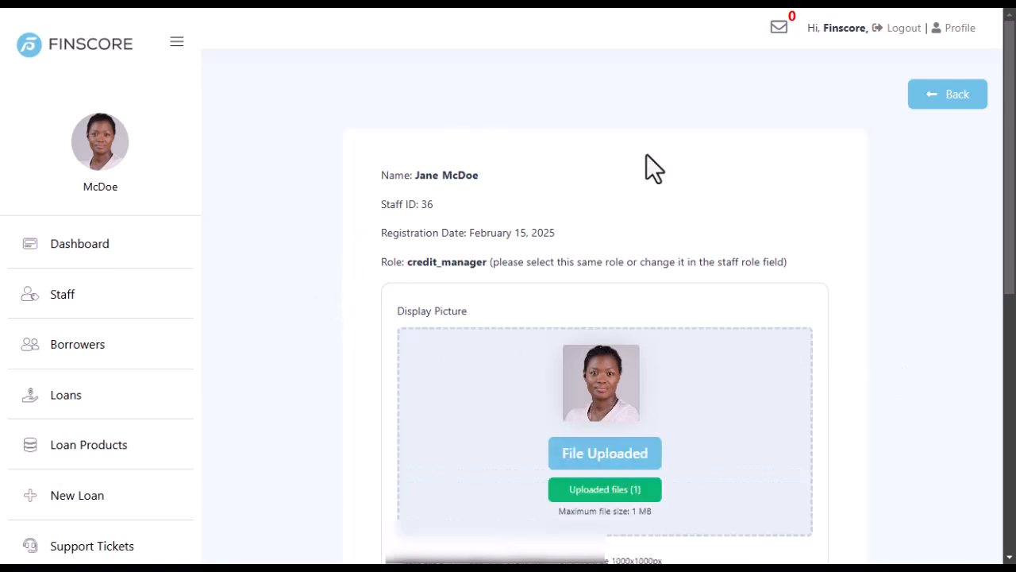
scroll(357, 306, "down", 3)
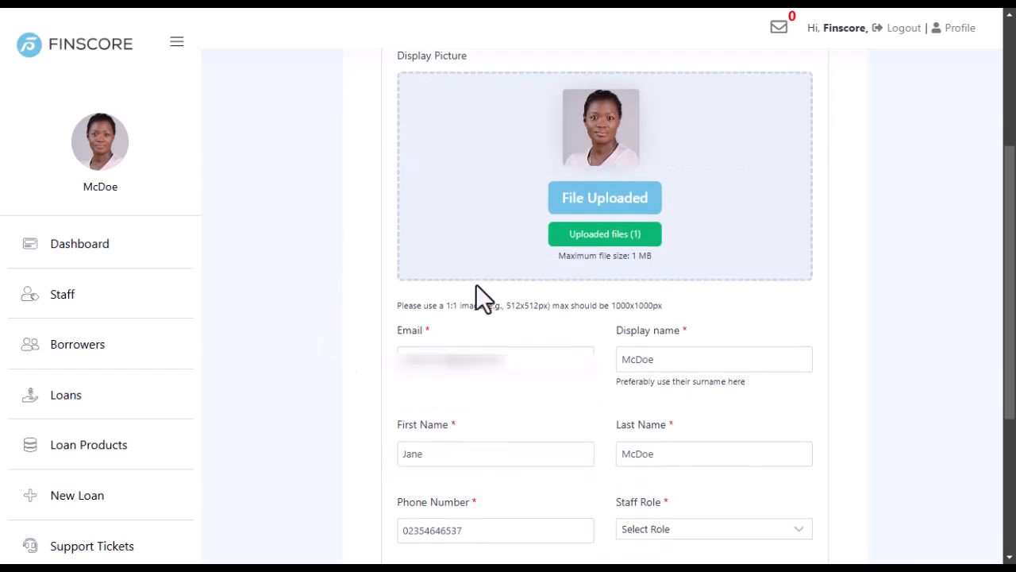
scroll(473, 248, "down", 2)
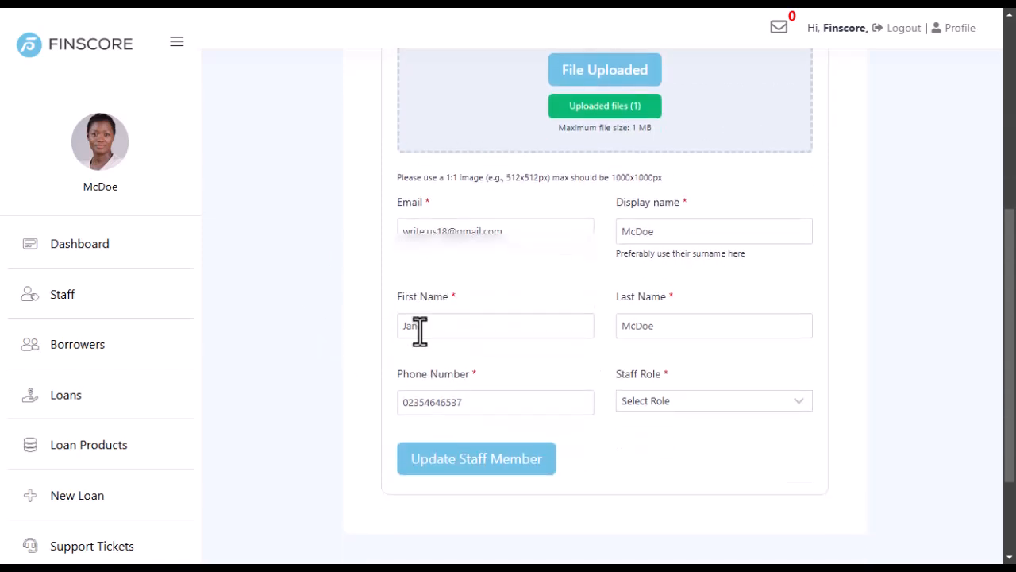
Back in the Edit Staff Member form, recheck queried_user_id and collapse the user_id hidden field.
mouse_move(4, 238)
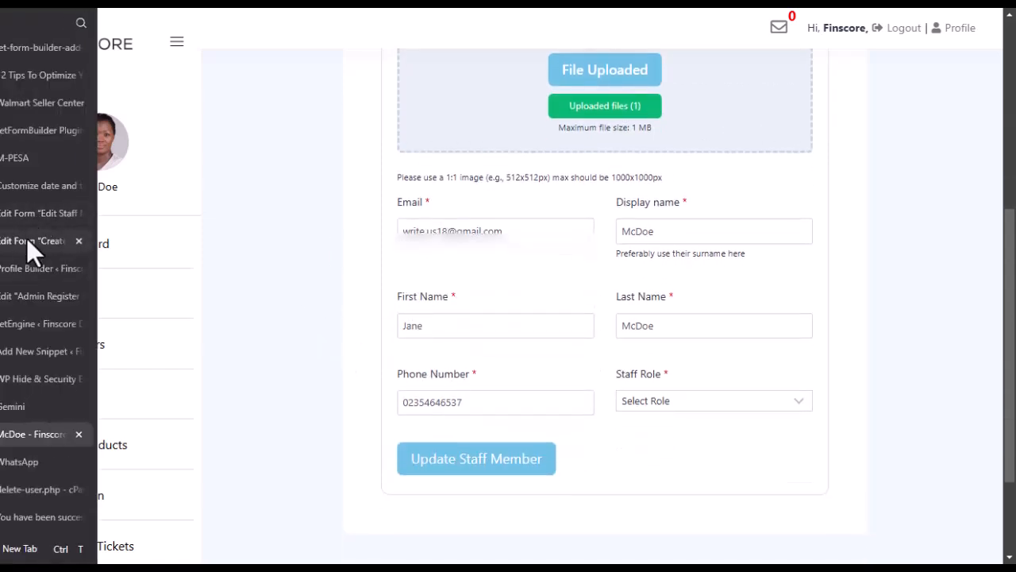
left_click(19, 216)
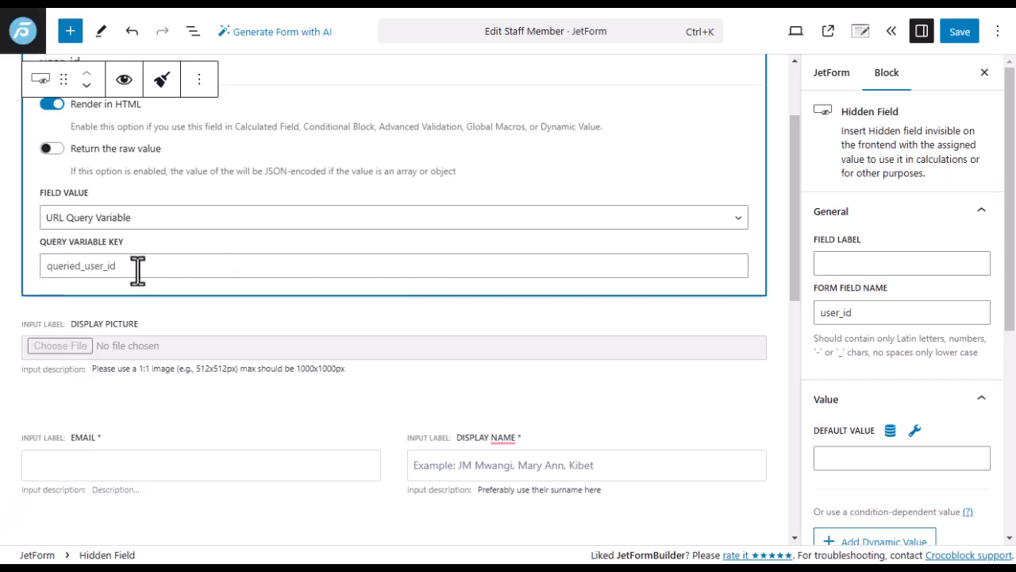
double_click(54, 268)
left_click(26, 285)
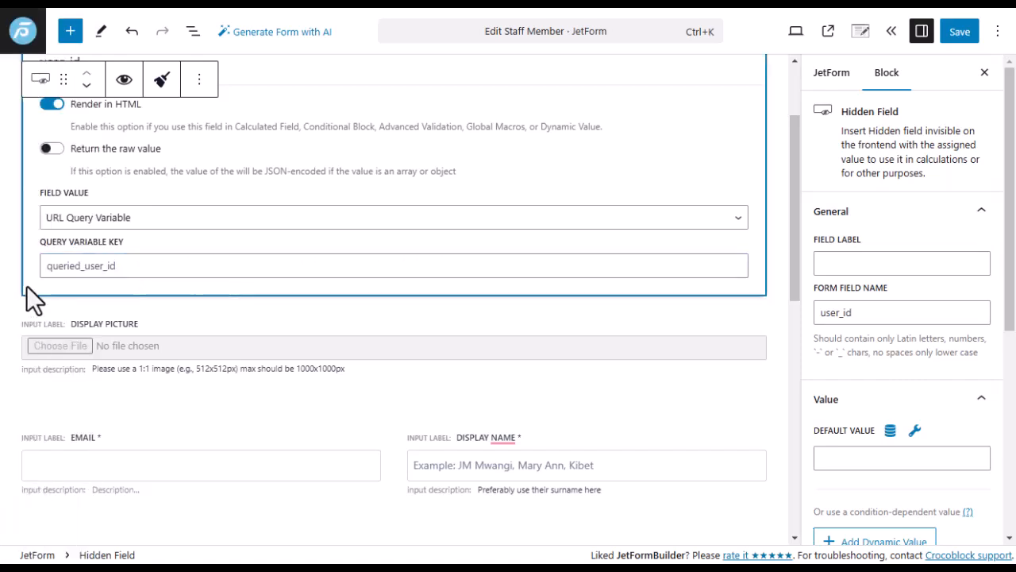
scroll(611, 306, "up", 2)
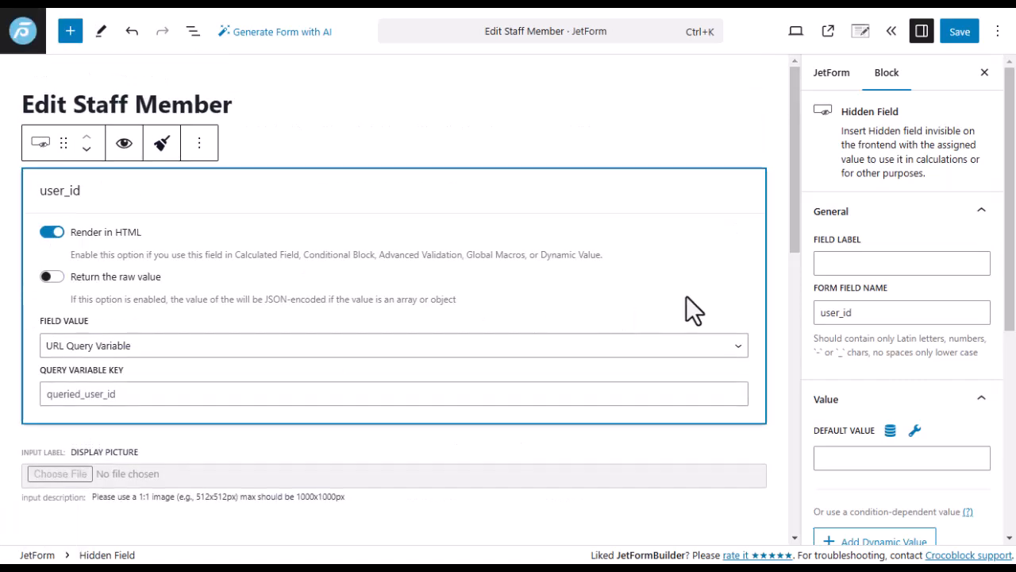
left_click(777, 247)
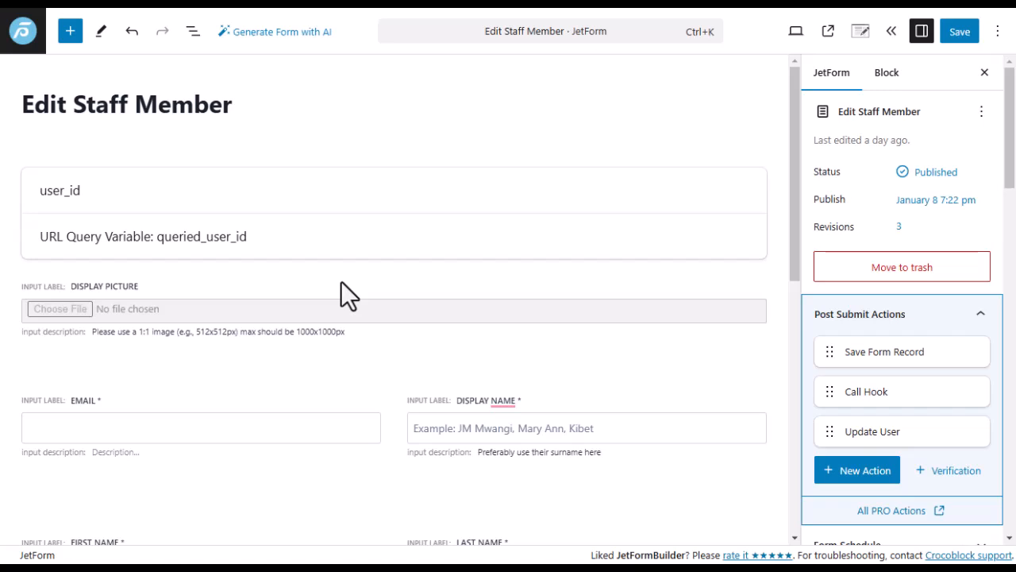
scroll(324, 290, "down", 3)
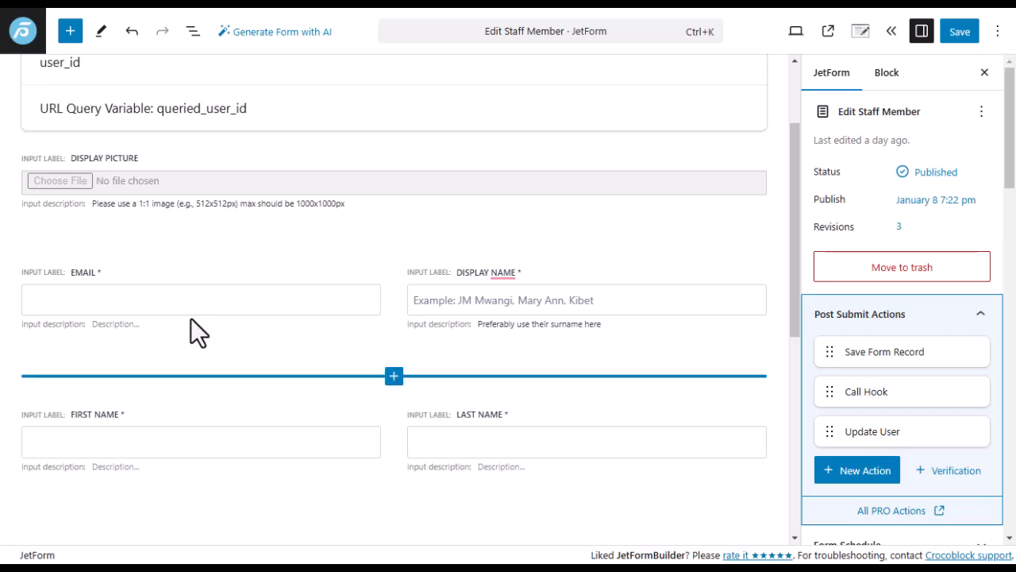
Compare with the Create Staff Member form's glossary-based staff role field, then return to Edit Staff Member.
left_click(33, 236)
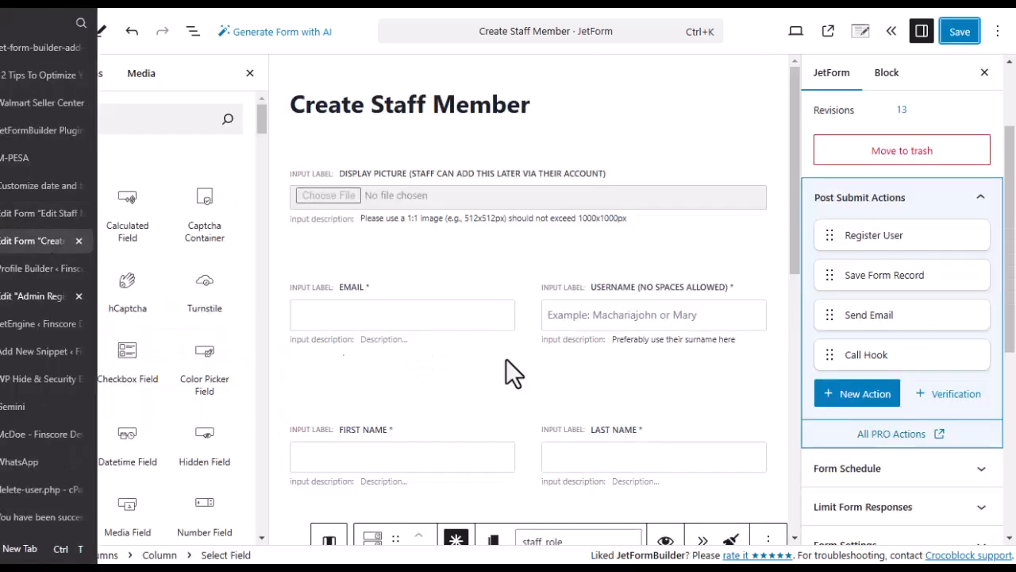
scroll(444, 349, "down", 3)
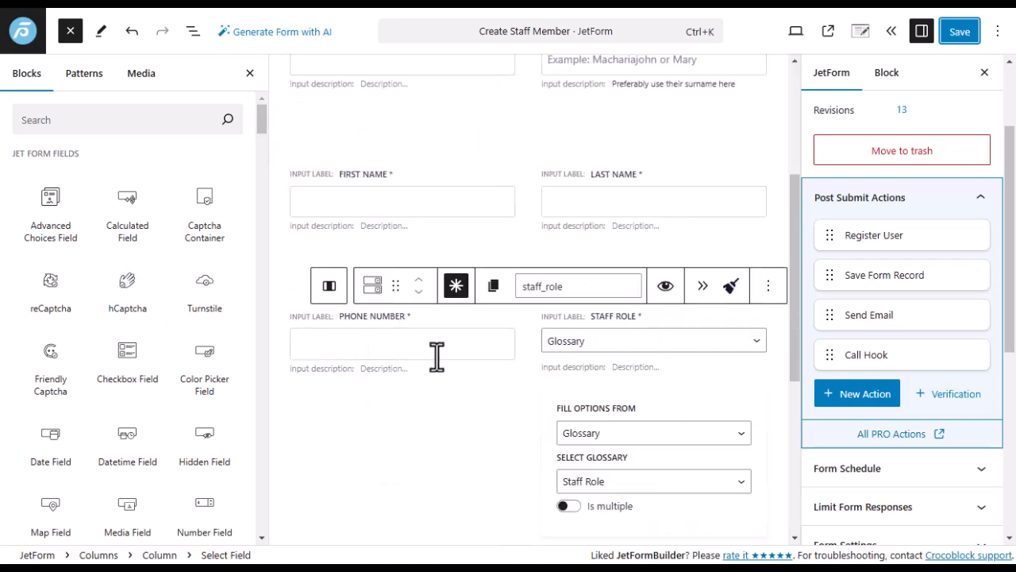
mouse_move(3, 250)
left_click(14, 212)
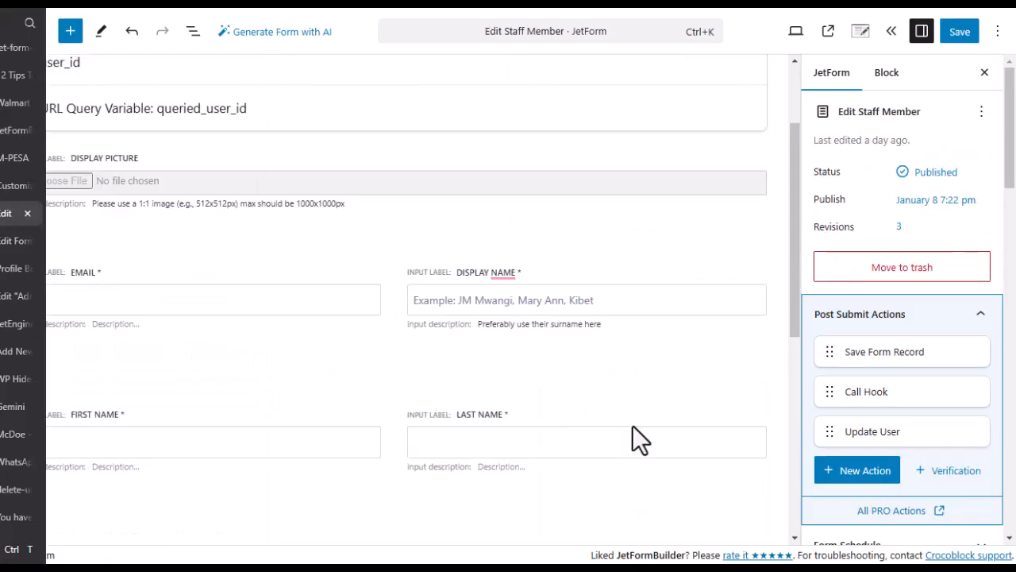
scroll(385, 356, "down", 5)
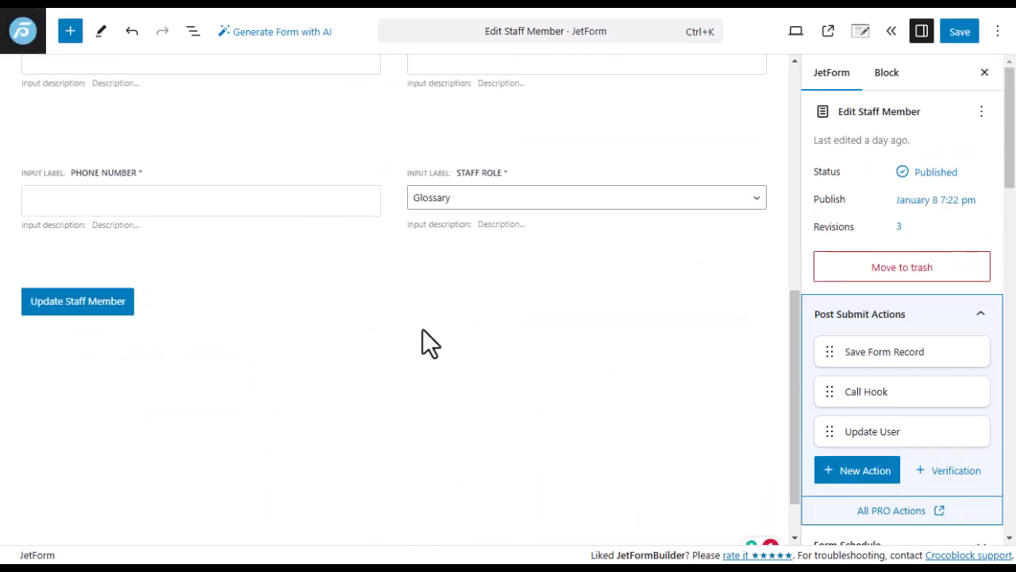
scroll(422, 329, "up", 3)
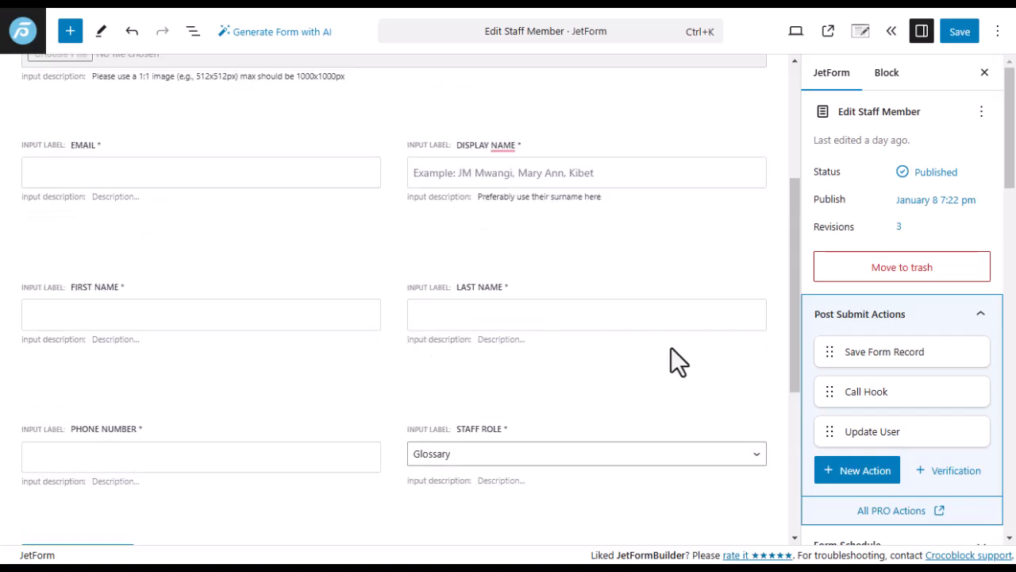
mouse_move(903, 439)
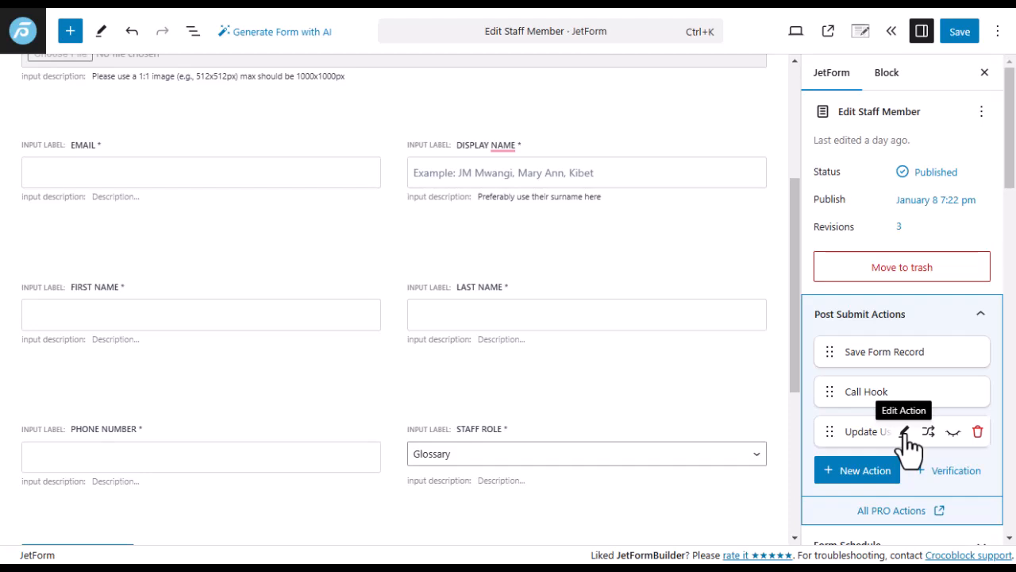
left_click(905, 434)
left_click(791, 130)
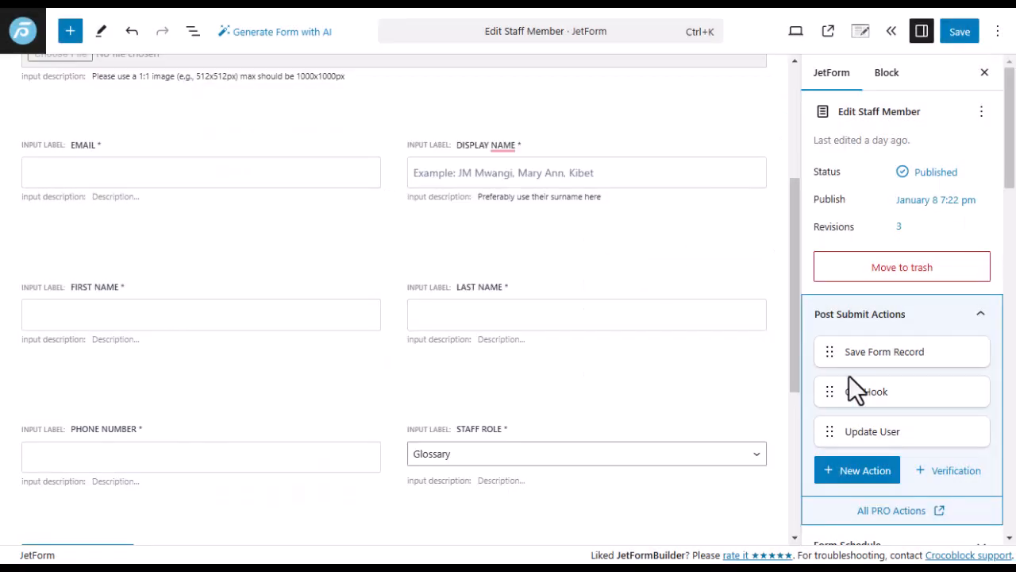
left_click(864, 473)
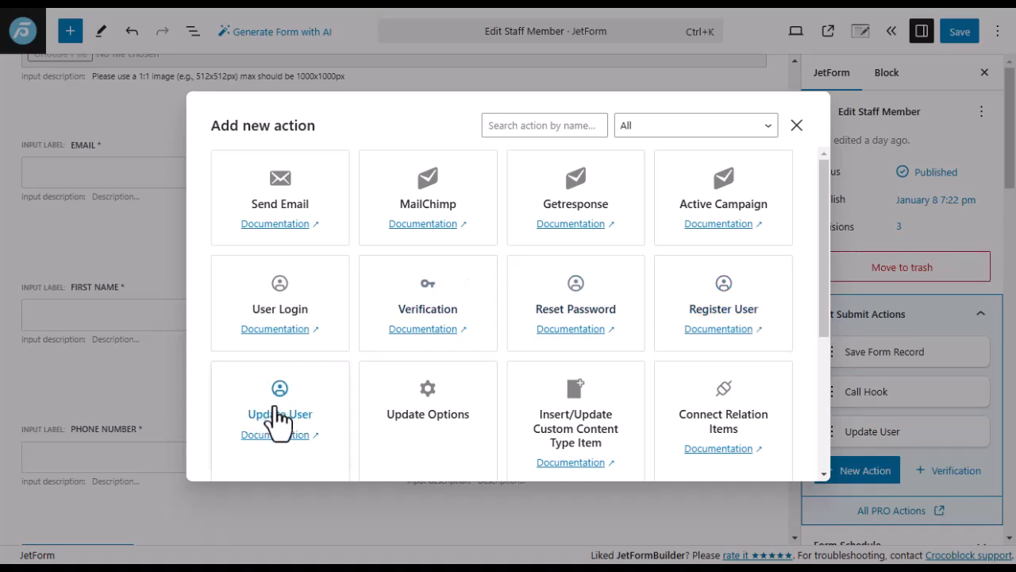
left_click(796, 127)
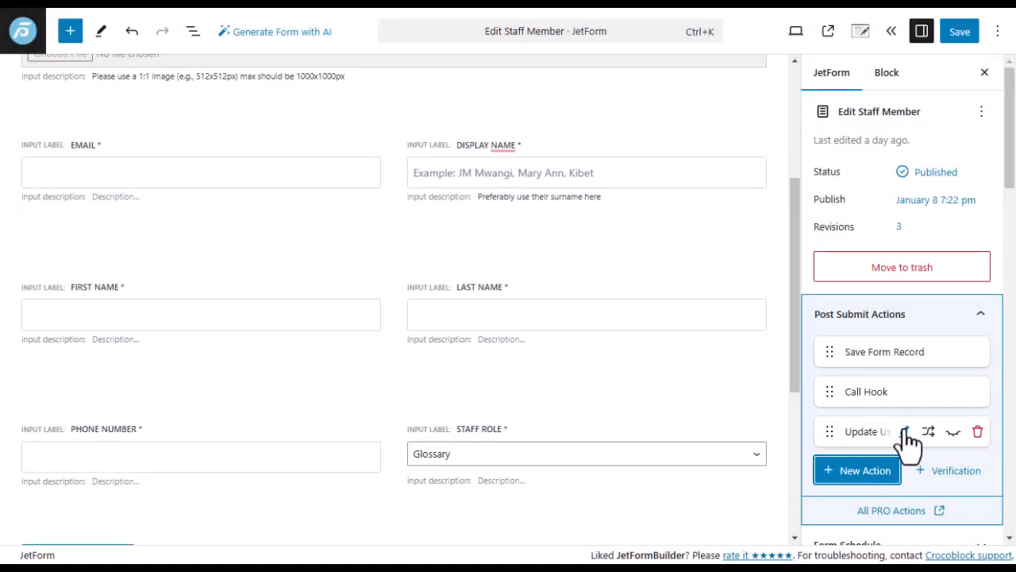
Open Update User settings, keeping user_id mapped to User ID and Display Picture to user meta.
left_click(905, 433)
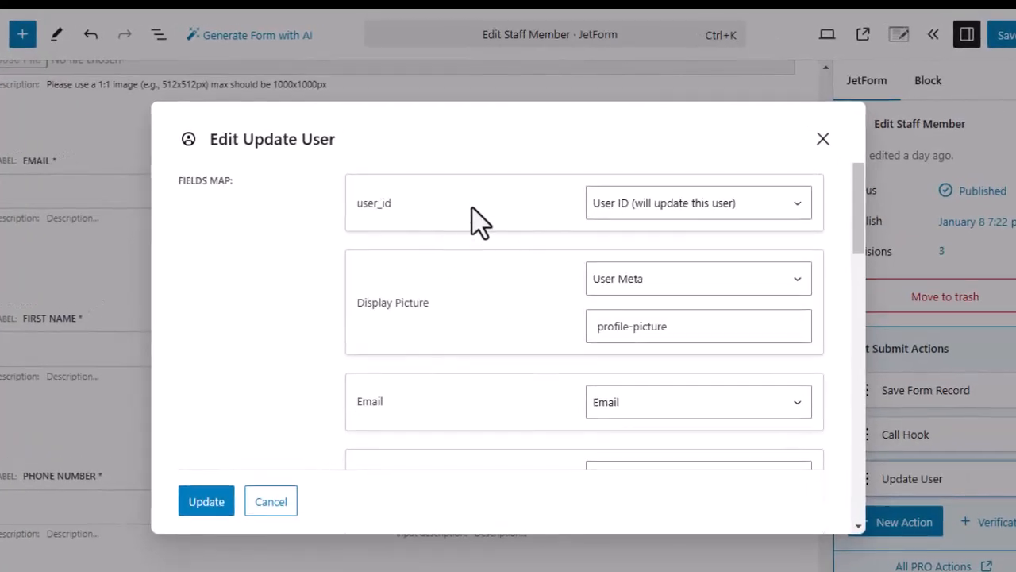
left_click(793, 203)
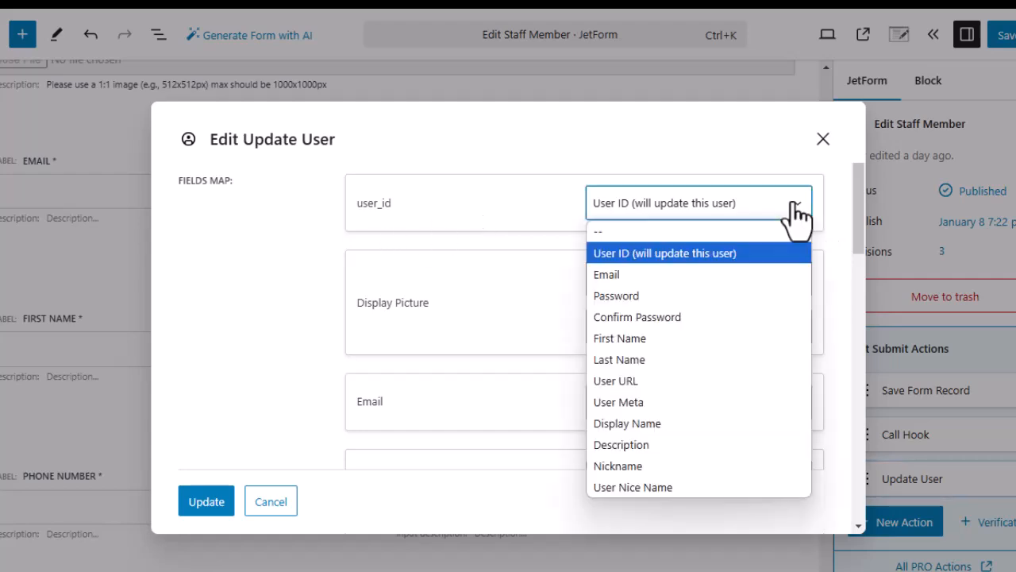
left_click(675, 254)
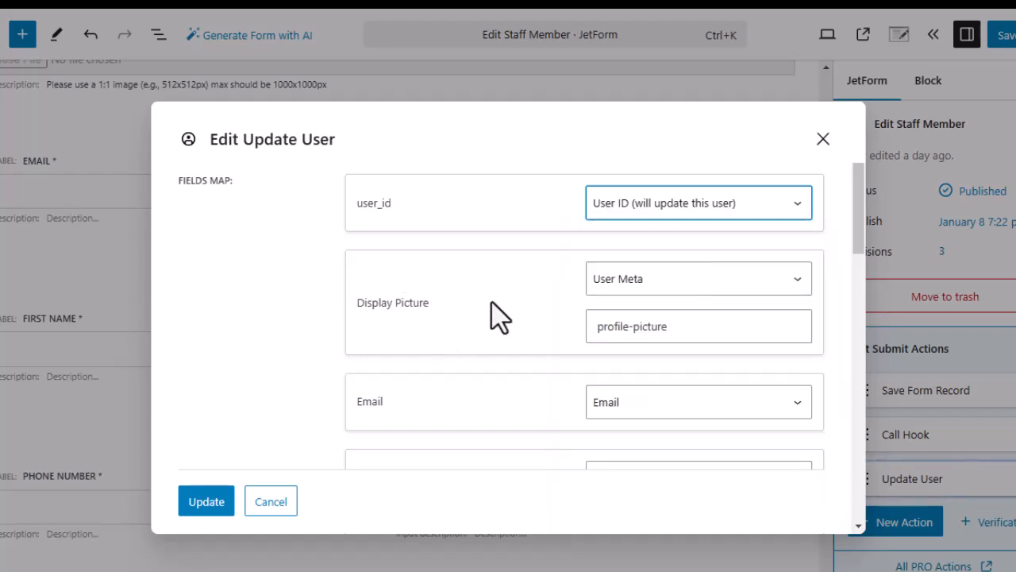
left_click(797, 278)
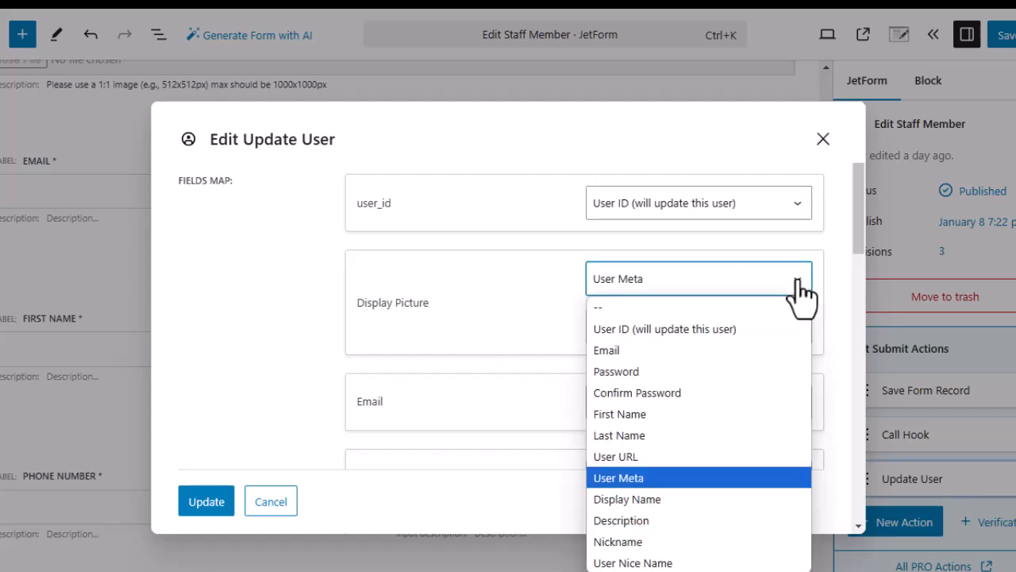
left_click(618, 477)
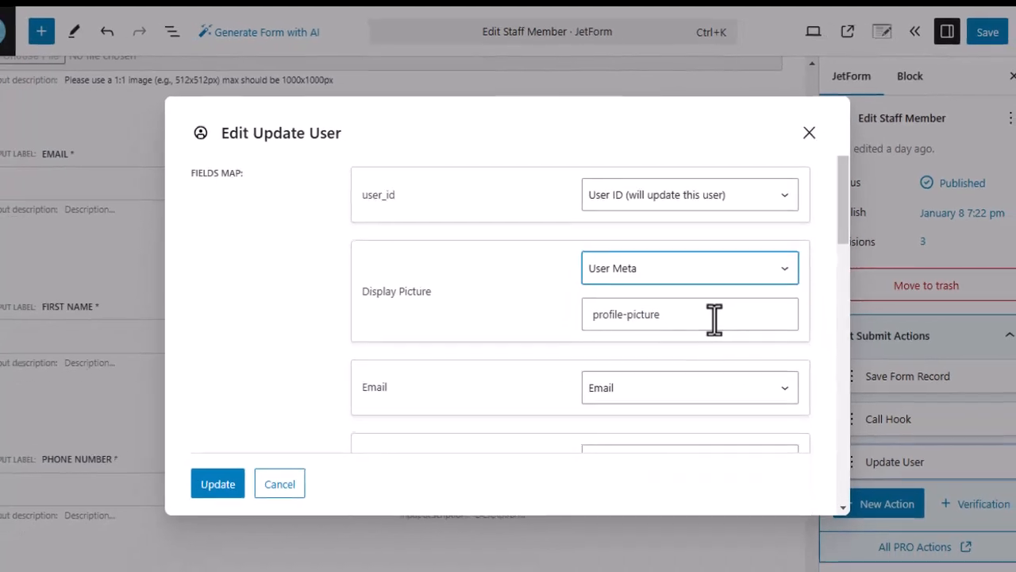
Review the profile-picture meta key entered for Display Picture, leaving it unchanged.
mouse_move(2, 334)
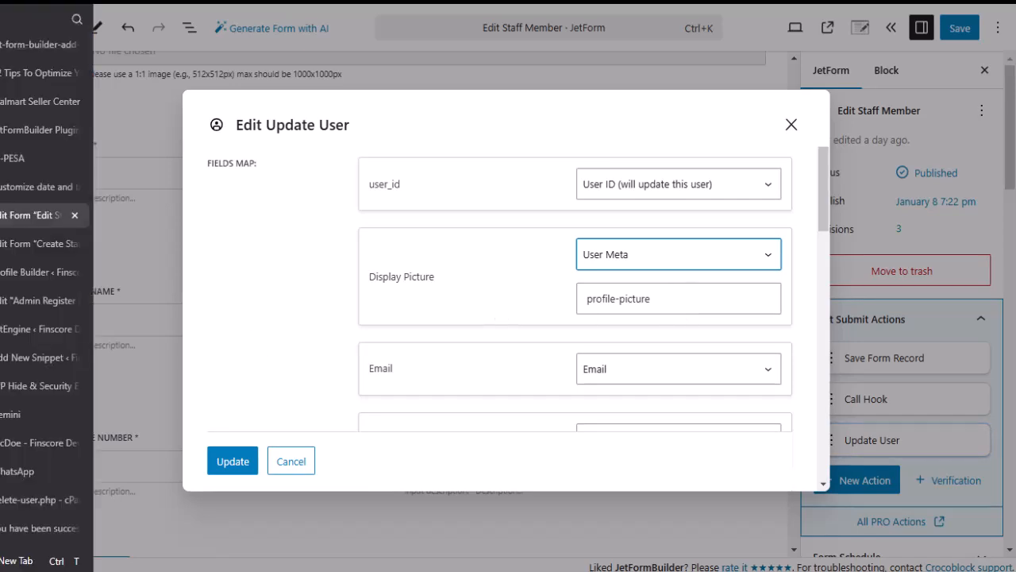
mouse_move(21, 355)
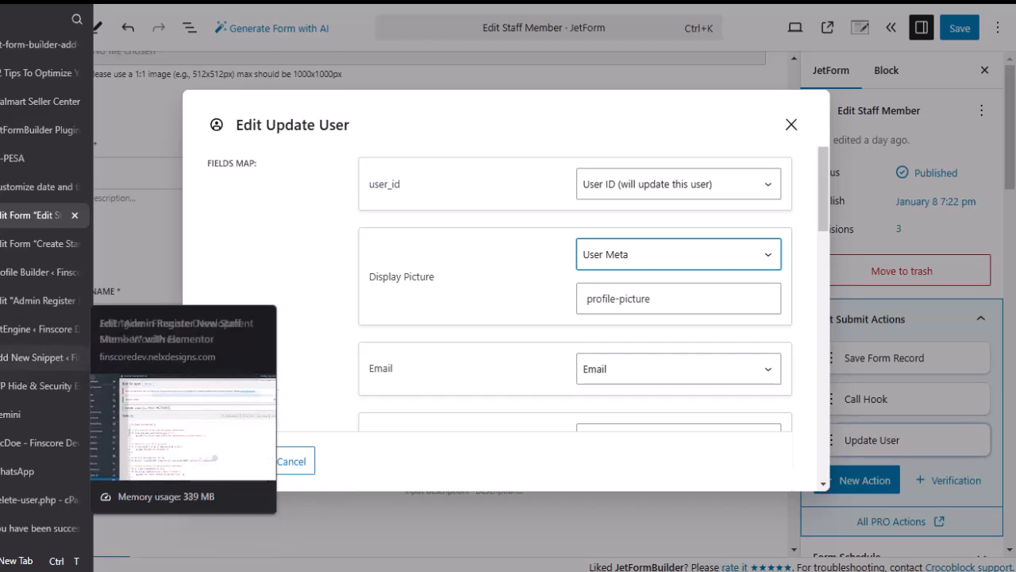
mouse_move(15, 275)
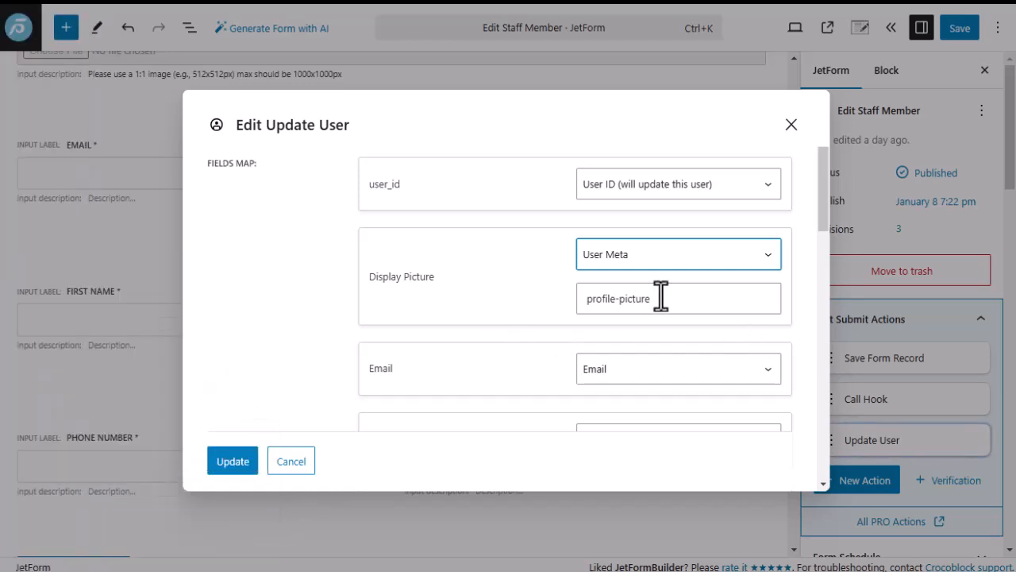
left_click_drag(667, 300, 579, 307)
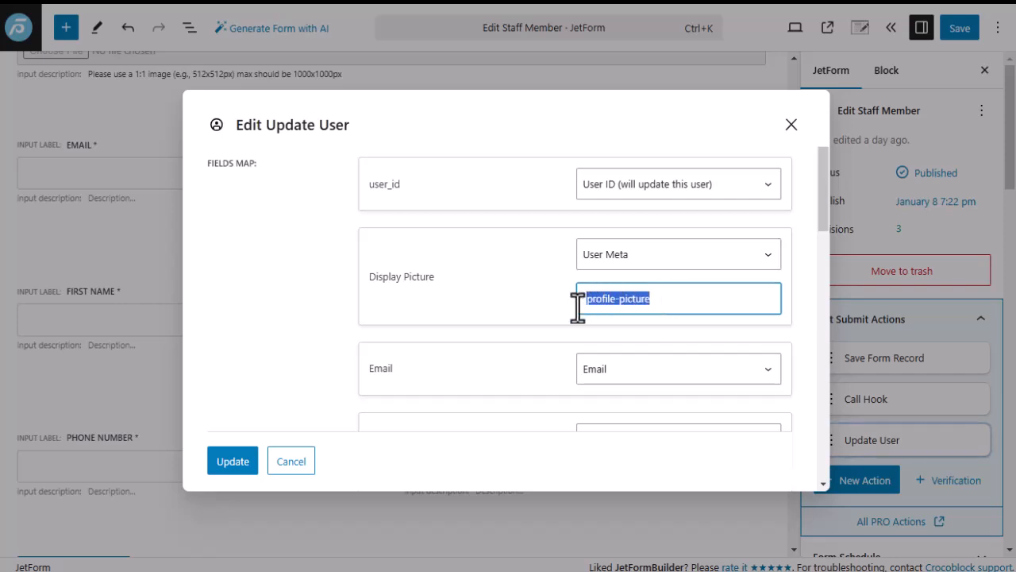
left_click_drag(662, 302, 617, 295)
left_click(656, 299)
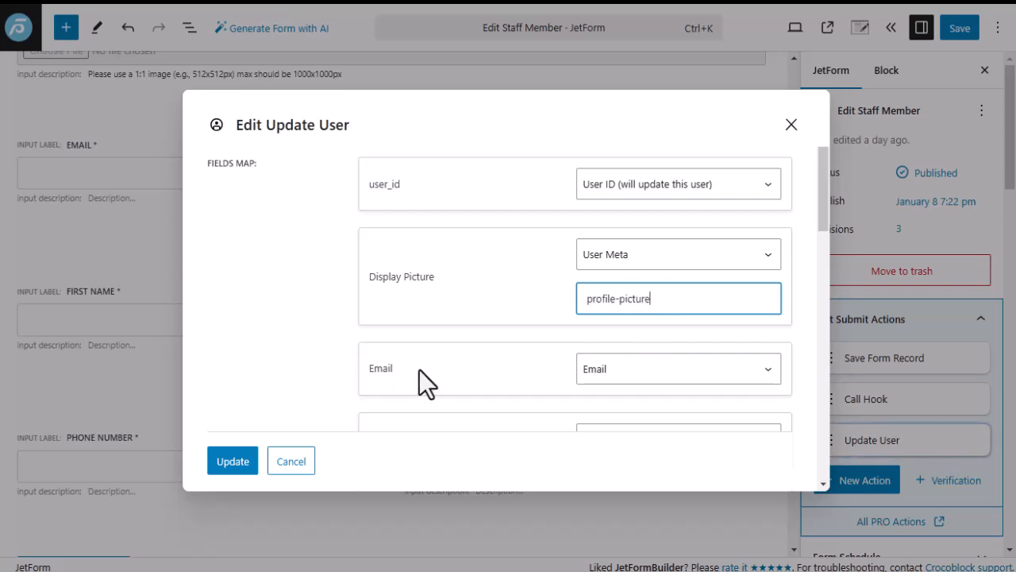
left_click(828, 1)
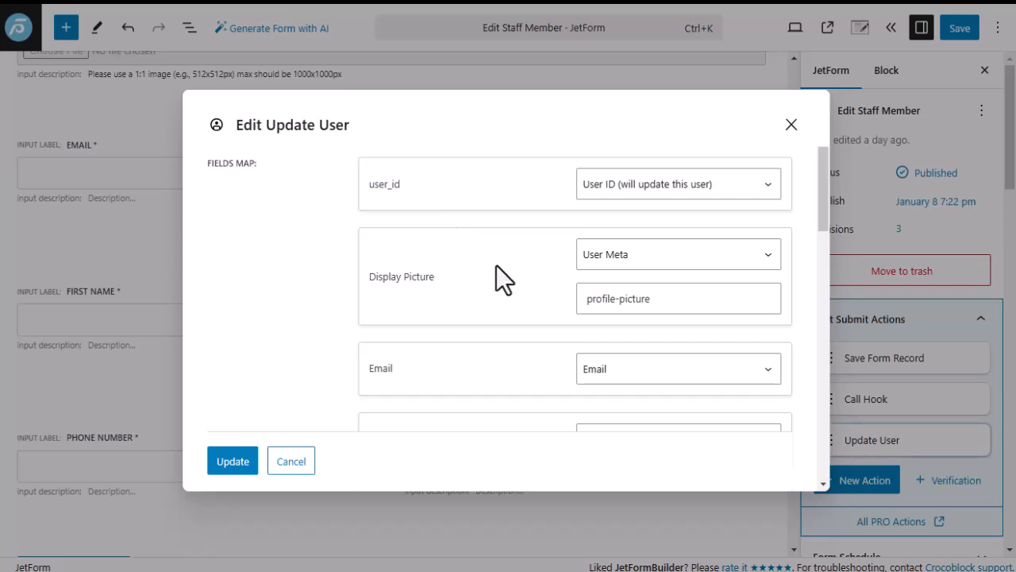
left_click_drag(650, 297, 580, 298)
left_click(491, 302)
In JetEngine Meta Boxes, confirm the Profile Picture field's Name/ID is profile-picture.
mouse_move(4, 393)
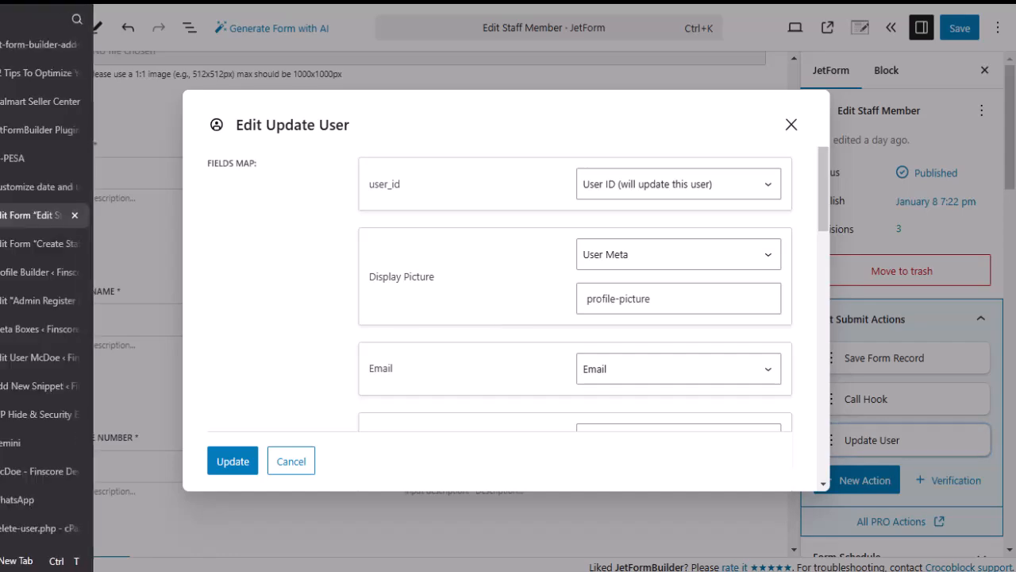
left_click(19, 329)
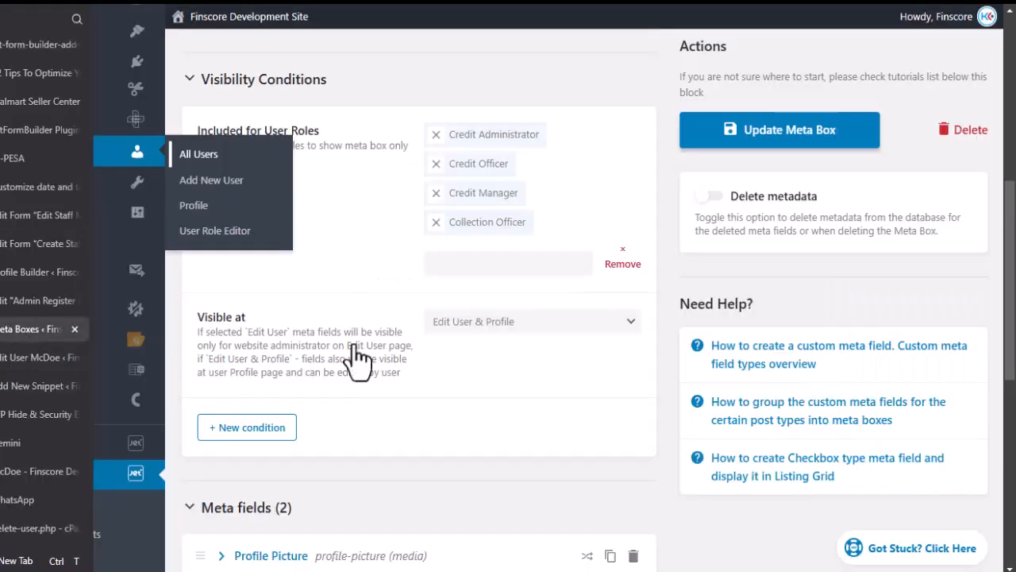
scroll(334, 261, "down", 2)
scroll(334, 259, "down", 3)
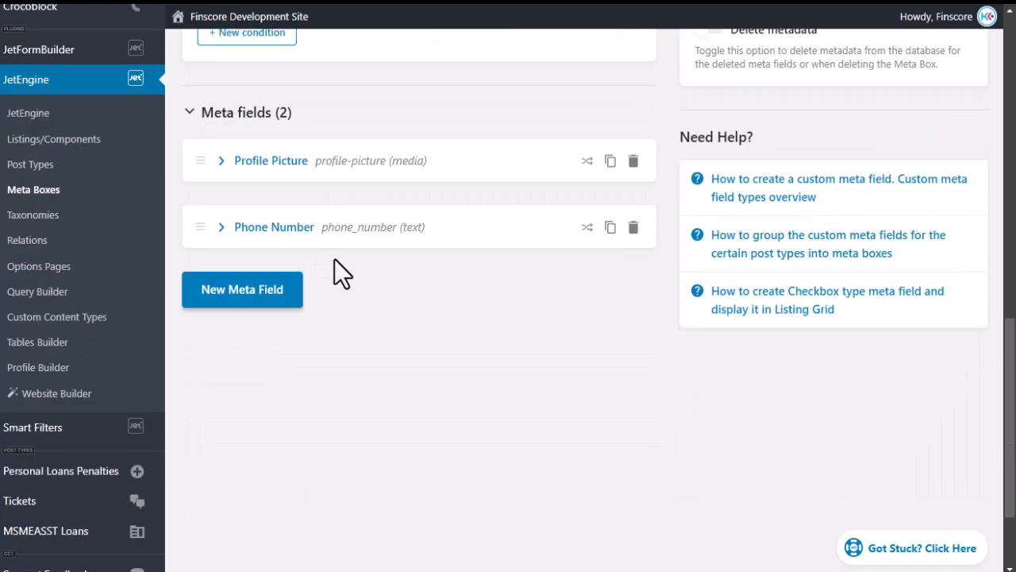
scroll(334, 259, "up", 2)
scroll(334, 259, "down", 3)
scroll(334, 258, "up", 1)
scroll(334, 259, "up", 1)
left_click(220, 161)
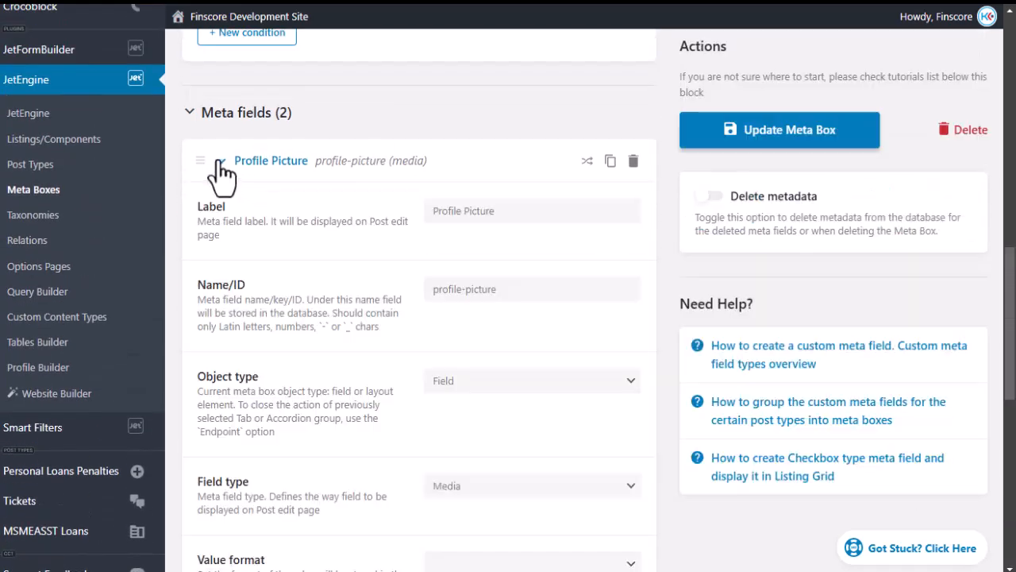
left_click(507, 290)
left_click_drag(506, 289, 382, 289)
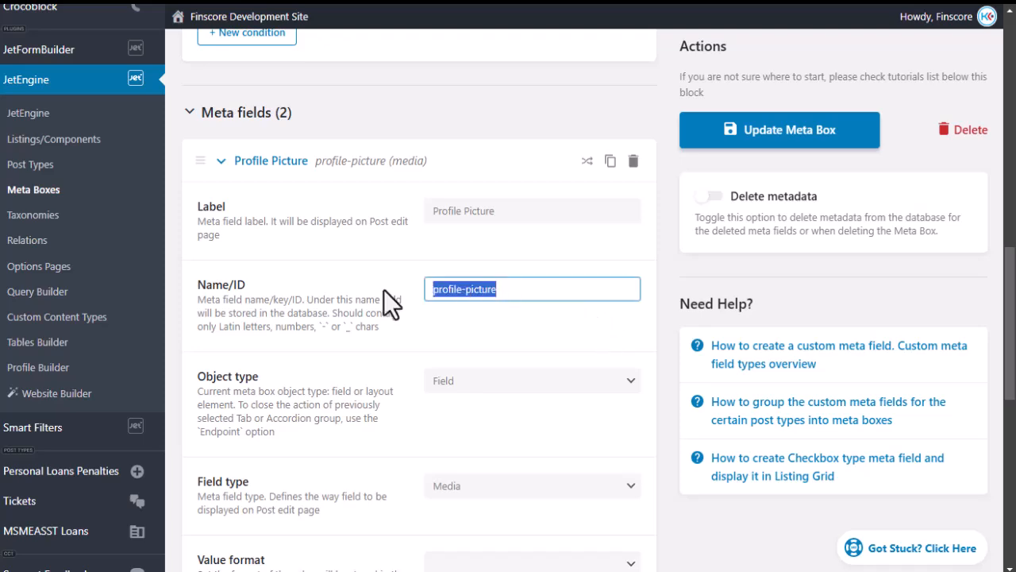
left_click(228, 169)
left_click(220, 181)
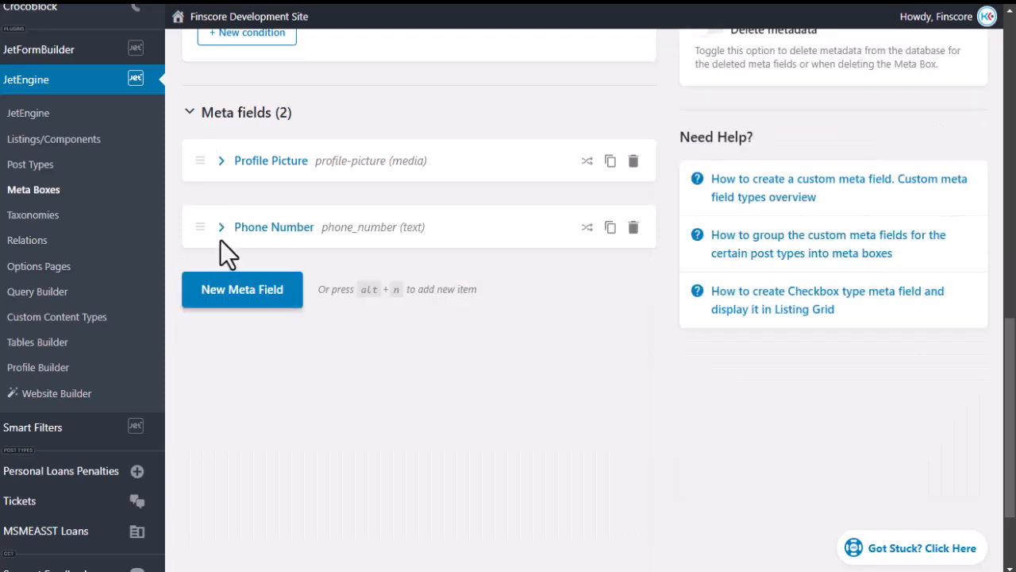
Read the Phone Number field's phone_number key, then go to the staff user's edit page.
left_click(220, 228)
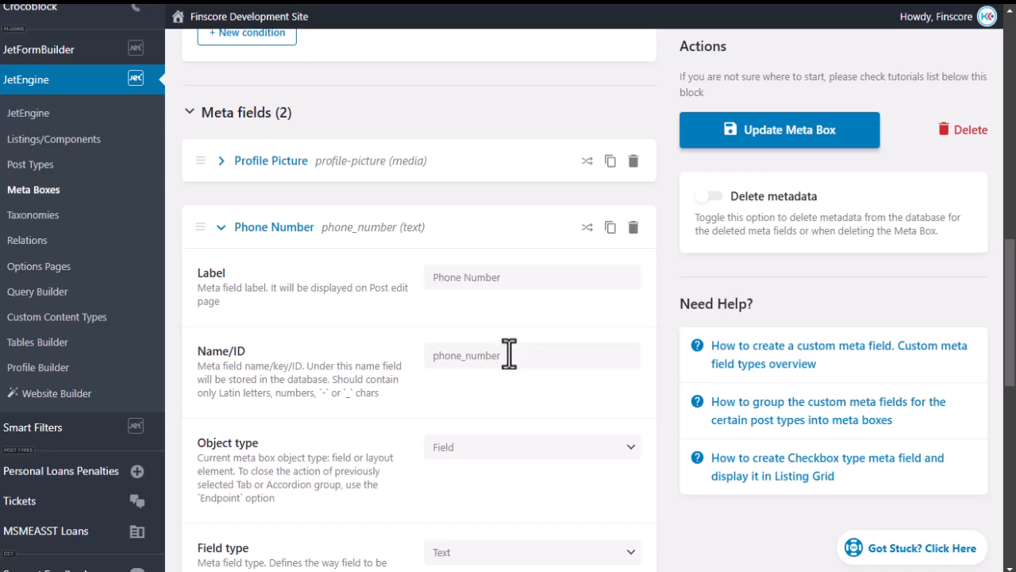
left_click_drag(508, 354, 400, 337)
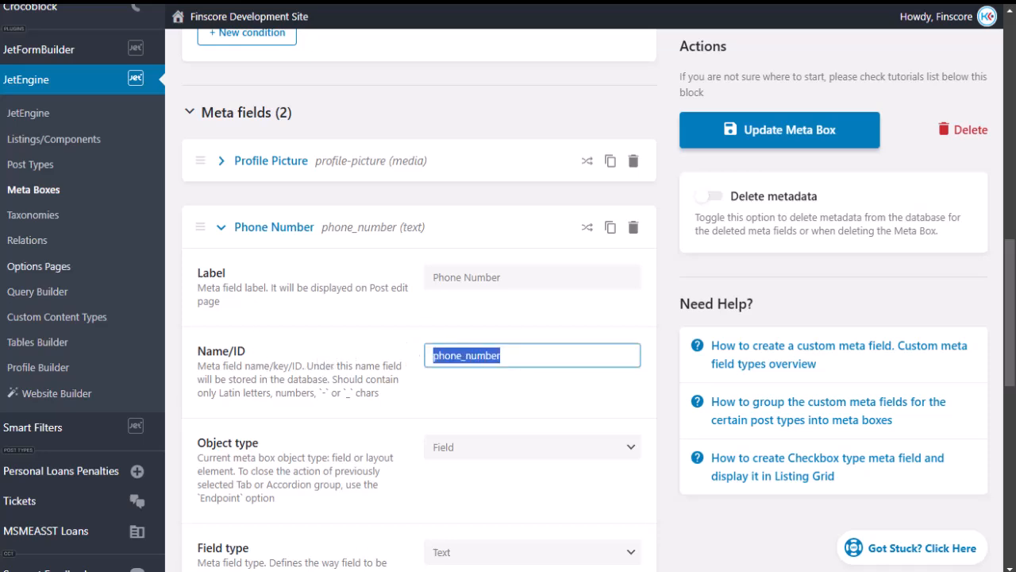
left_click(19, 358)
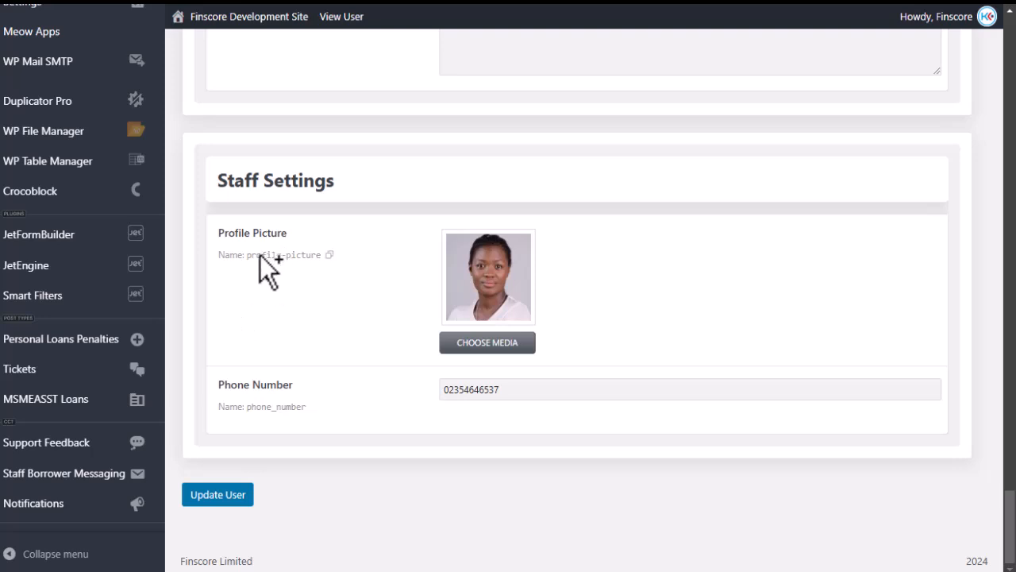
Copy the 'phone_number' key name from the user's Staff Settings meta box.
left_click(261, 407)
left_click(266, 406)
mouse_move(311, 261)
mouse_move(5, 244)
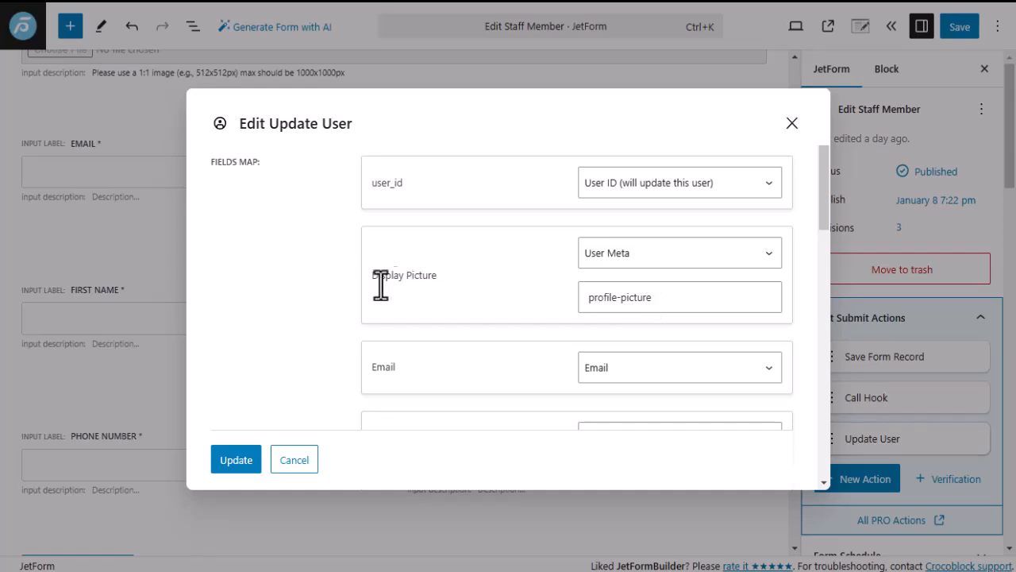
Recheck the profile-picture meta key mapped for Display Picture in the Fields Map.
left_click_drag(659, 294, 524, 301)
left_click(512, 302)
scroll(503, 288, "down", 2)
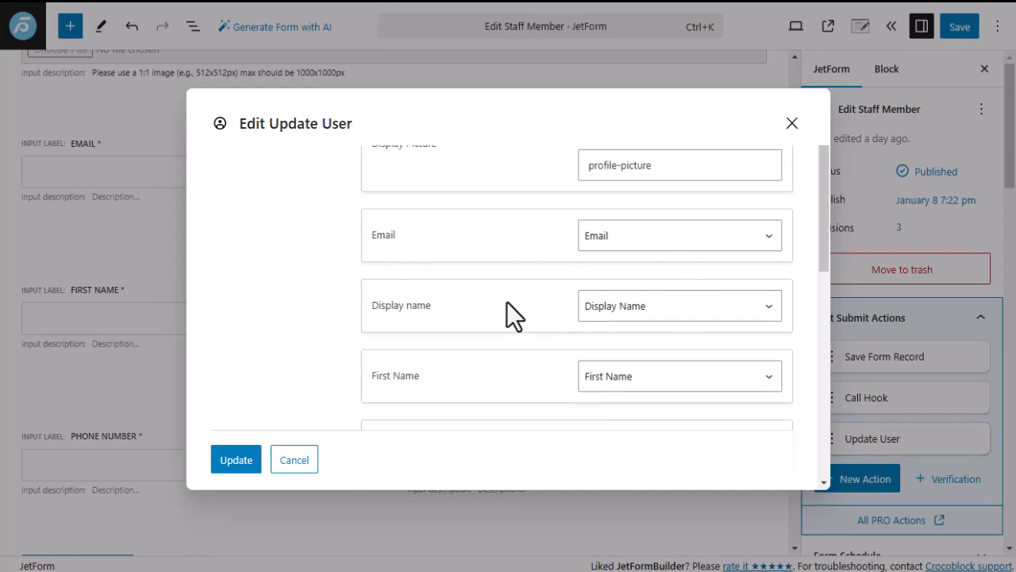
scroll(512, 298, "down", 2)
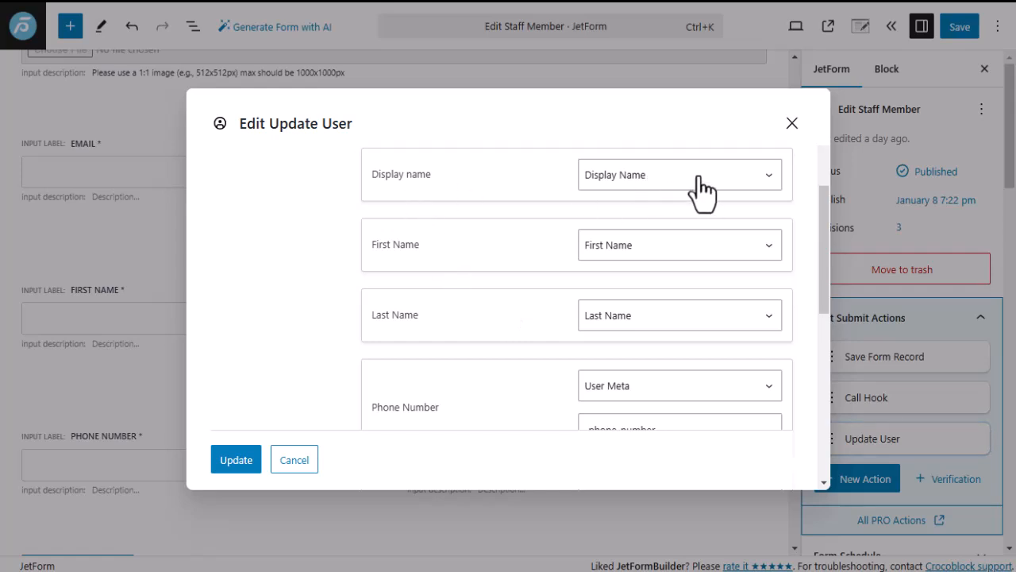
Keep Display Name, First Name and Last Name mapped to their matching user fields.
left_click(674, 180)
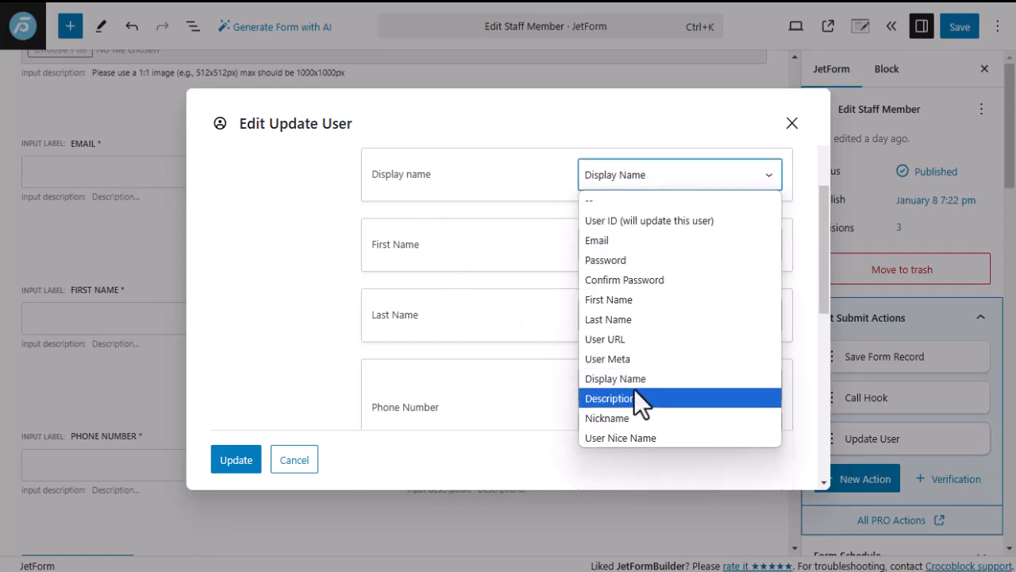
left_click(631, 379)
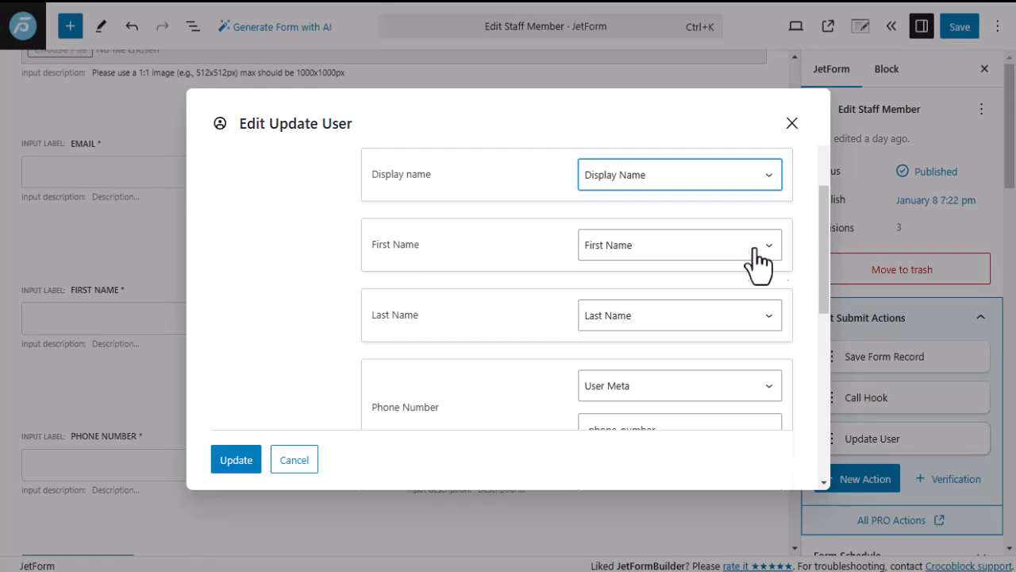
left_click(644, 249)
left_click(609, 364)
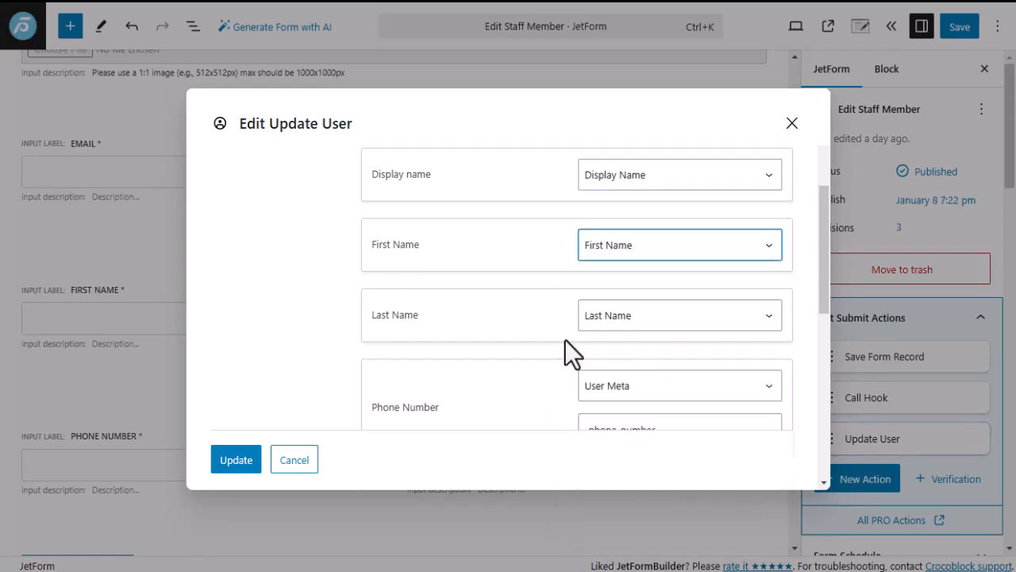
left_click(659, 319)
left_click(626, 174)
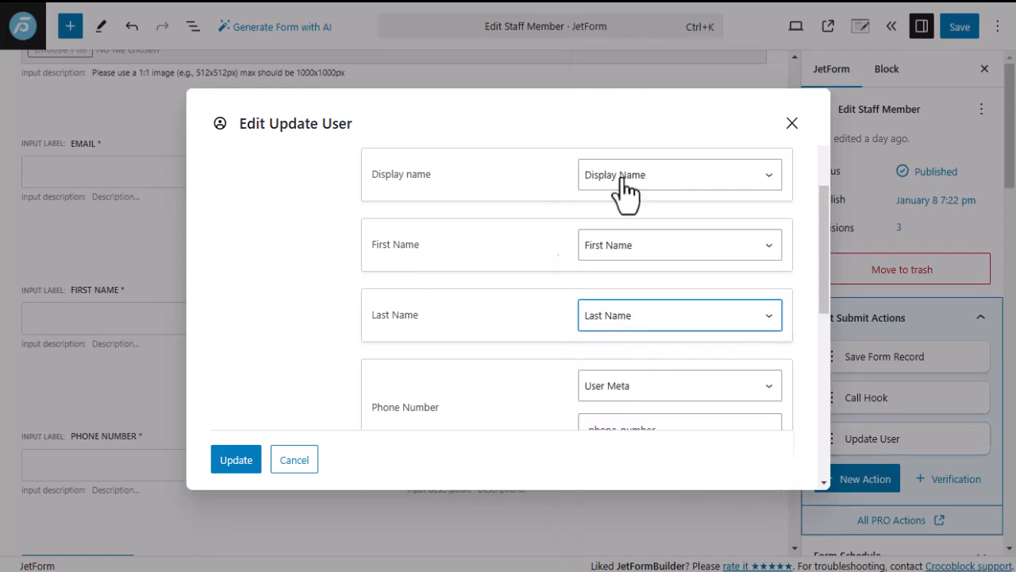
Confirm Phone Number maps to the phone_number user meta key.
scroll(512, 349, "down", 3)
scroll(429, 286, "up", 2)
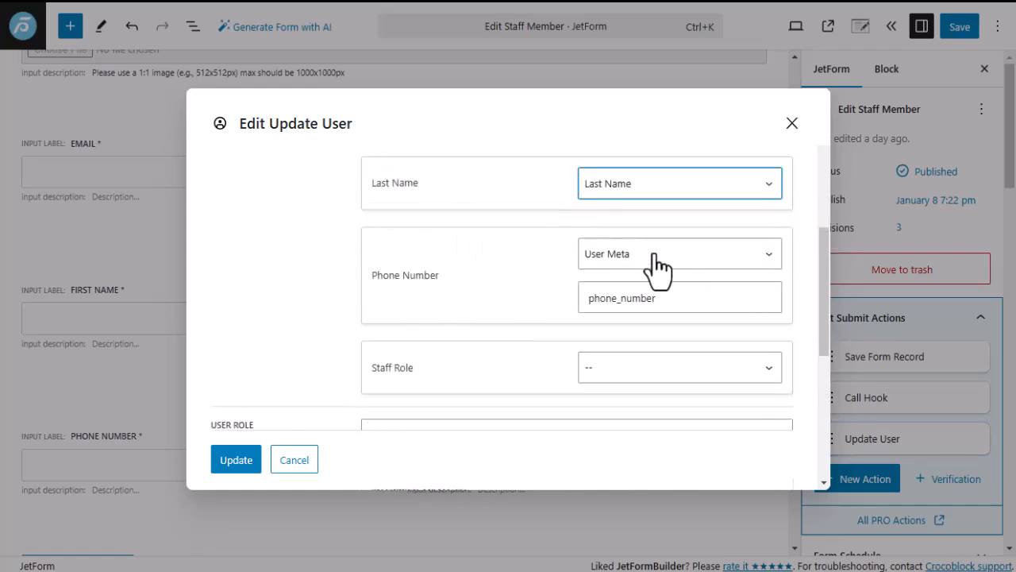
left_click_drag(672, 295, 574, 296)
left_click(527, 303)
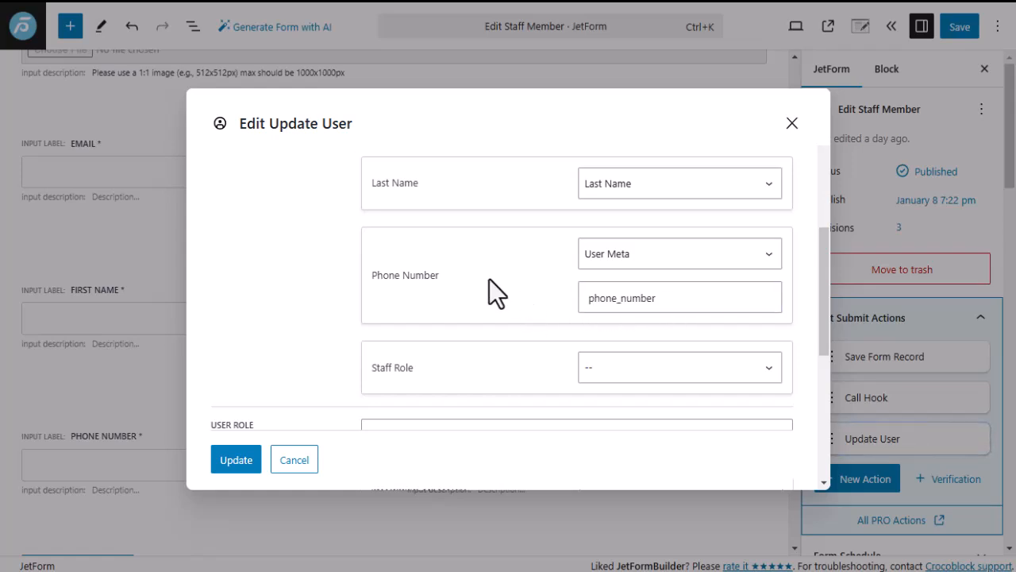
scroll(489, 279, "down", 2)
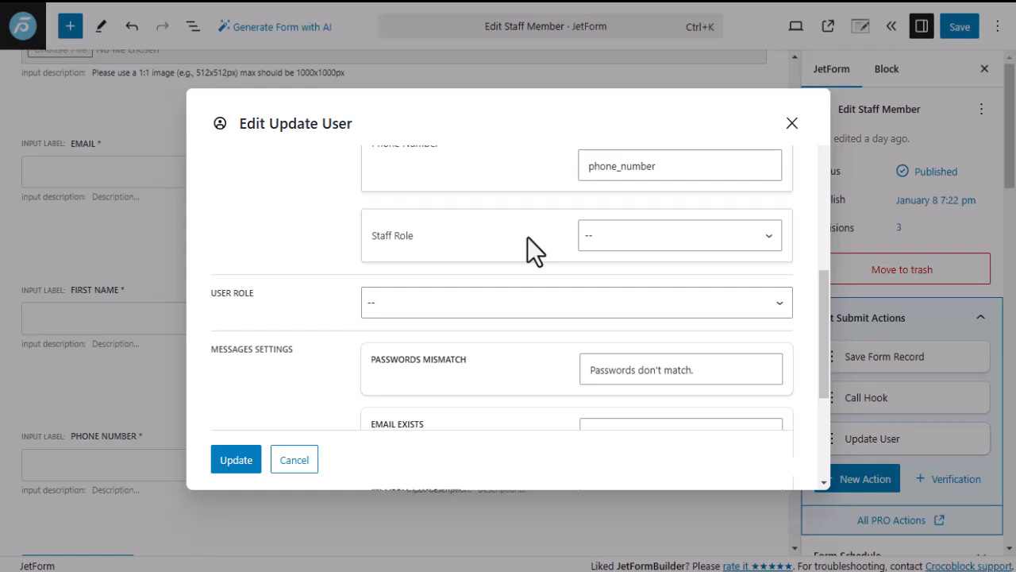
left_click(616, 240)
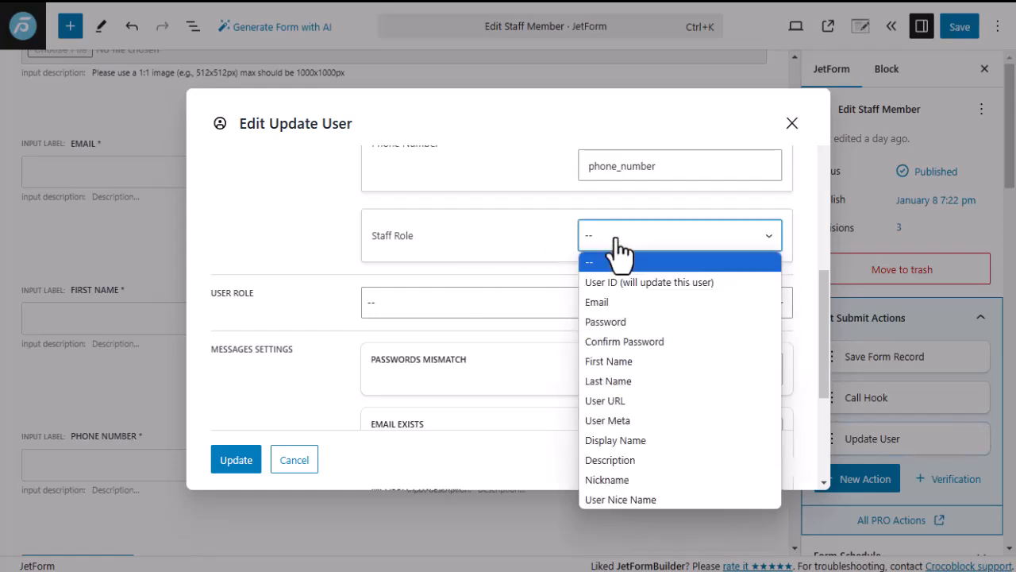
left_click(616, 238)
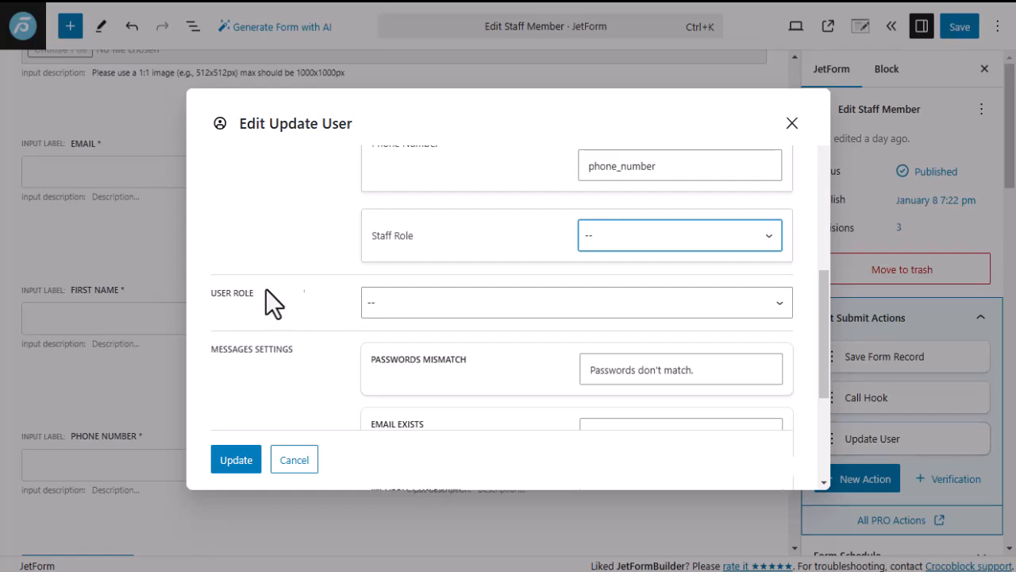
left_click(431, 316)
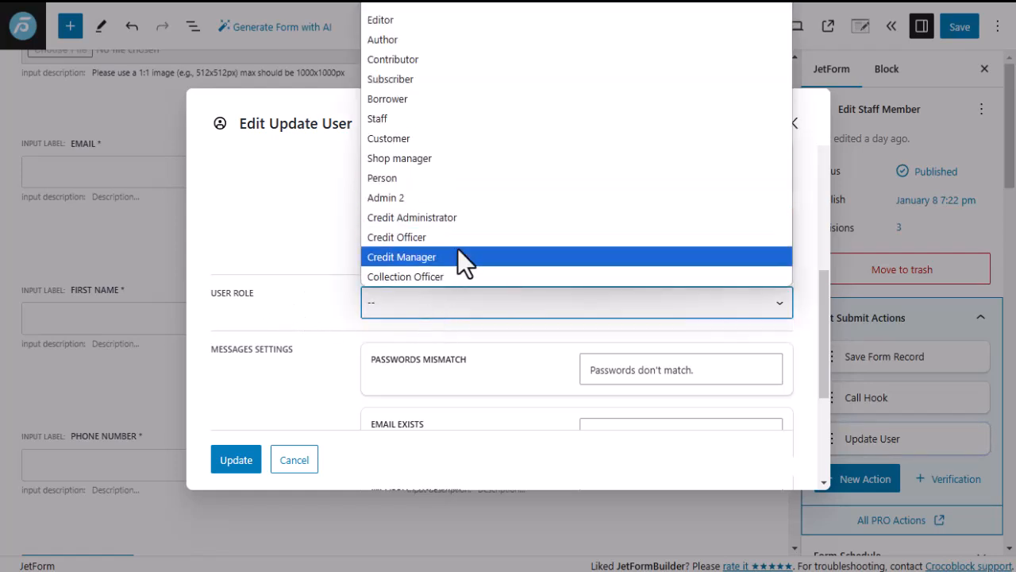
left_click(318, 300)
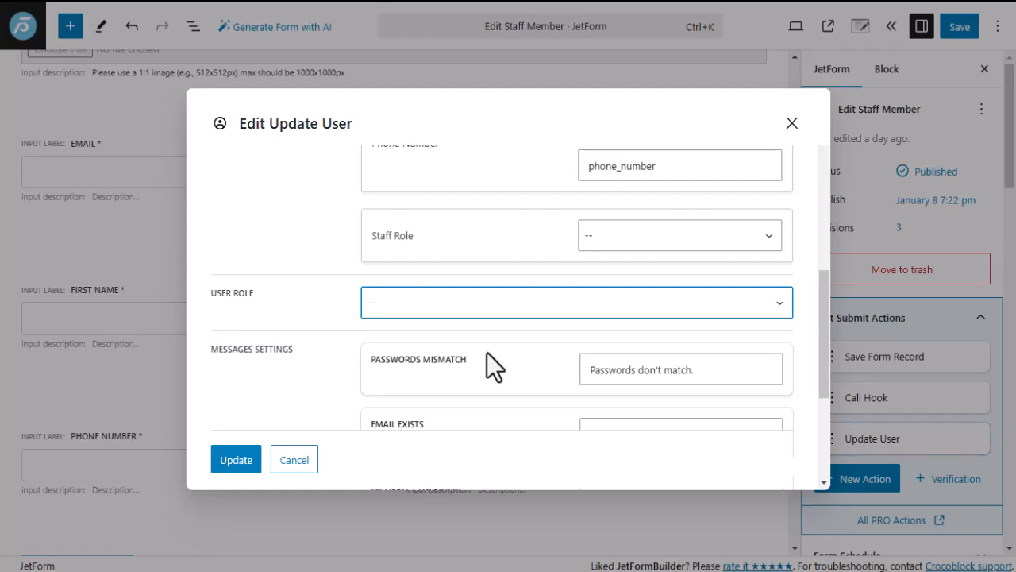
scroll(420, 317, "down", 2)
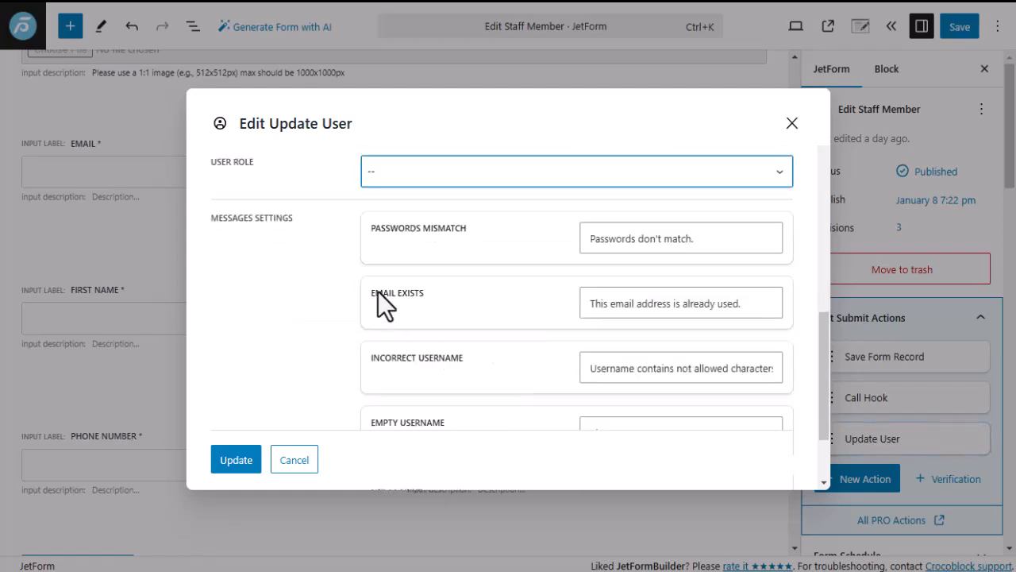
scroll(401, 333, "down", 2)
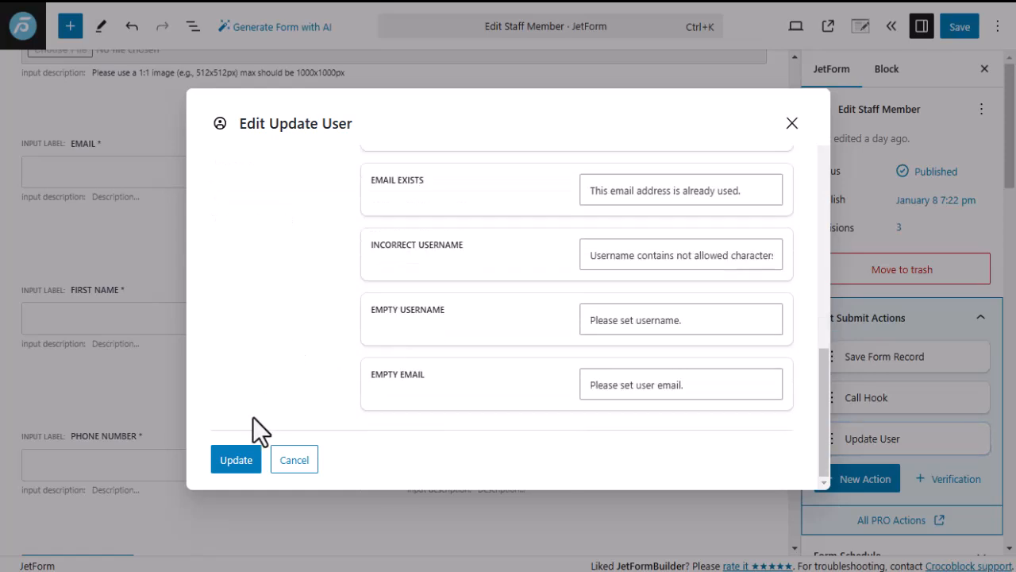
Save the Update User settings and confirm Call Hook keeps the register-new-staff-member hook name.
left_click(234, 464)
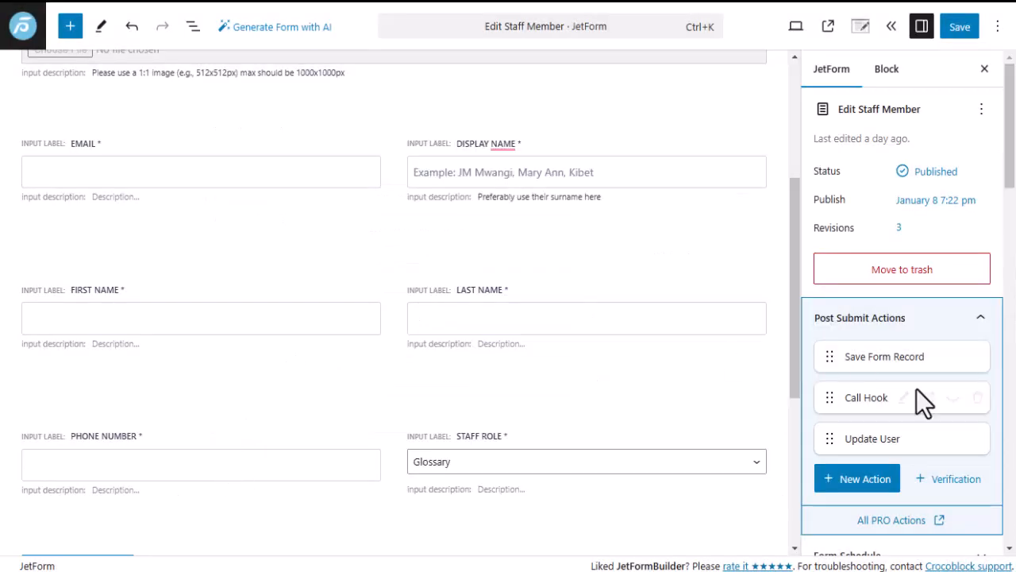
left_click(905, 398)
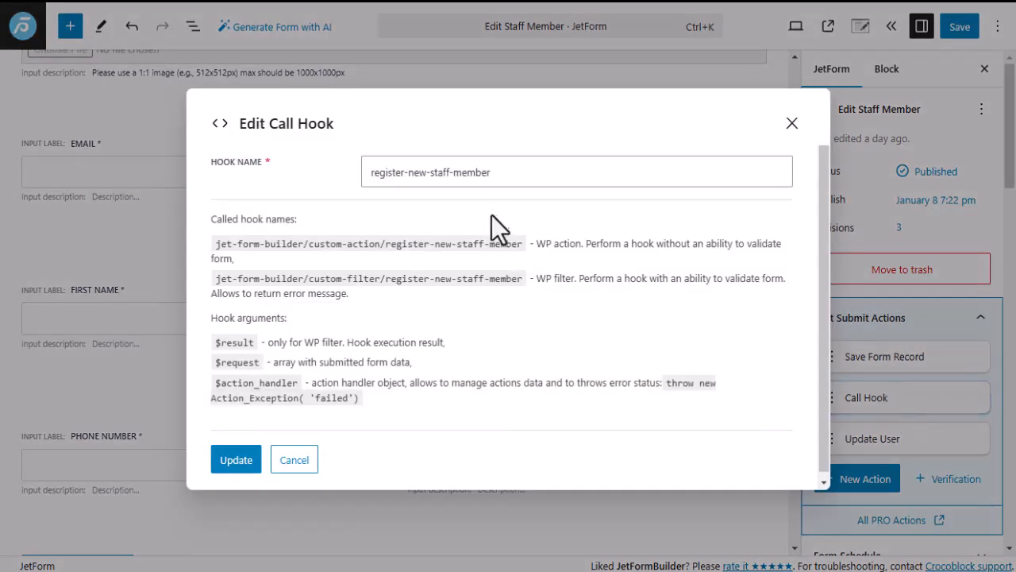
left_click_drag(500, 170, 358, 171)
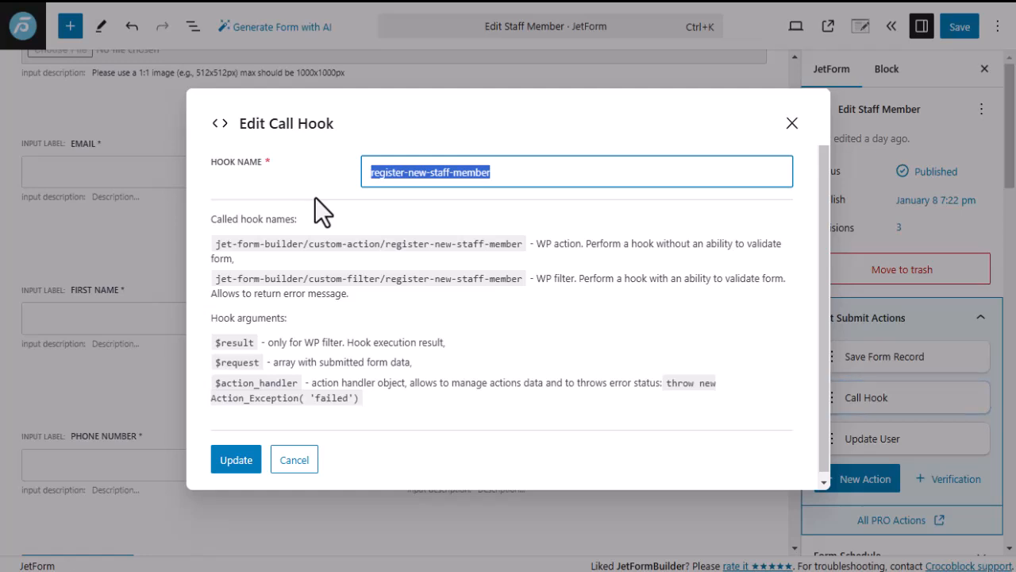
left_click(499, 172)
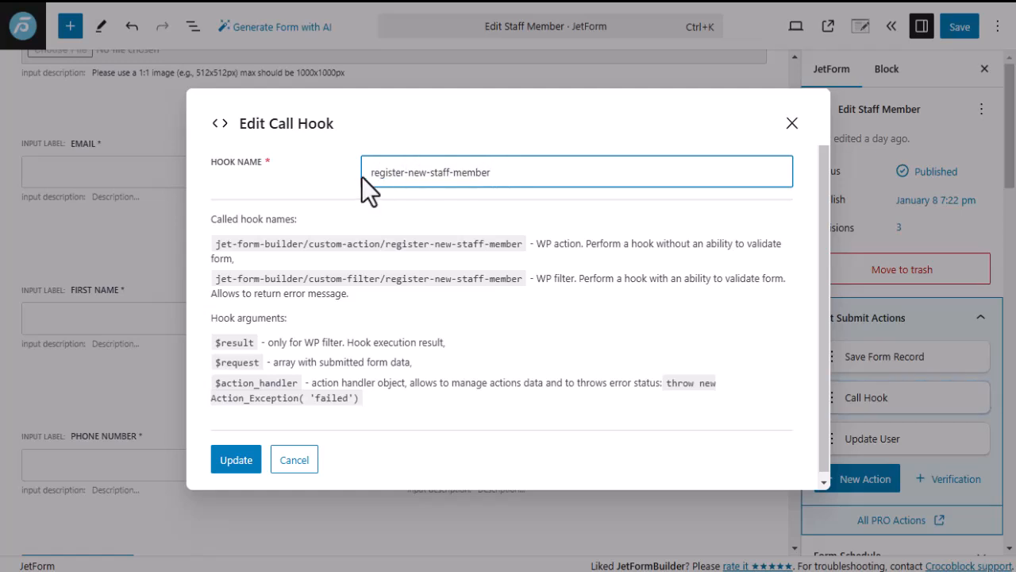
left_click(236, 462)
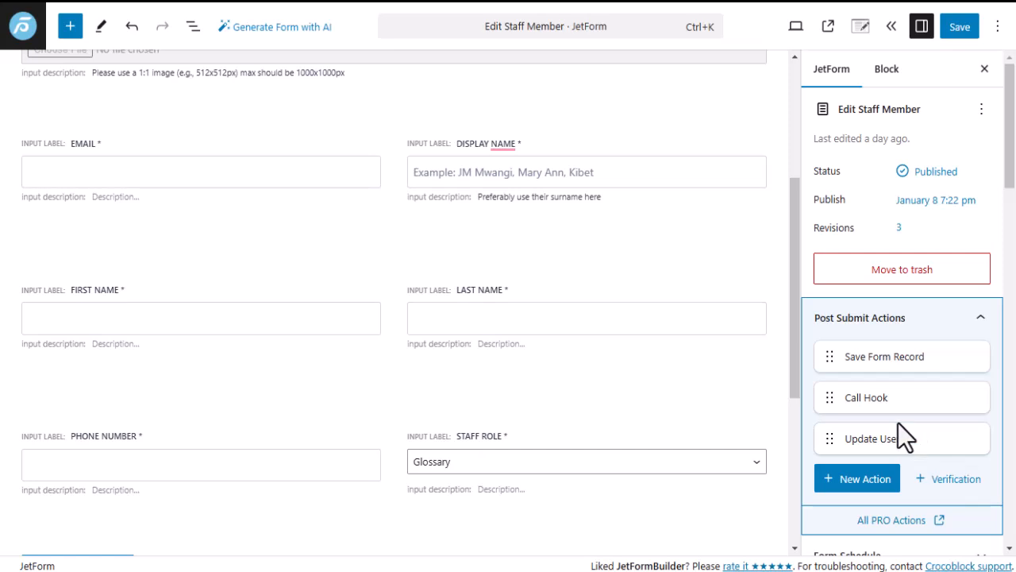
Delete the Save Form Record action and move Update User above Call Hook.
scroll(400, 322, "down", 2)
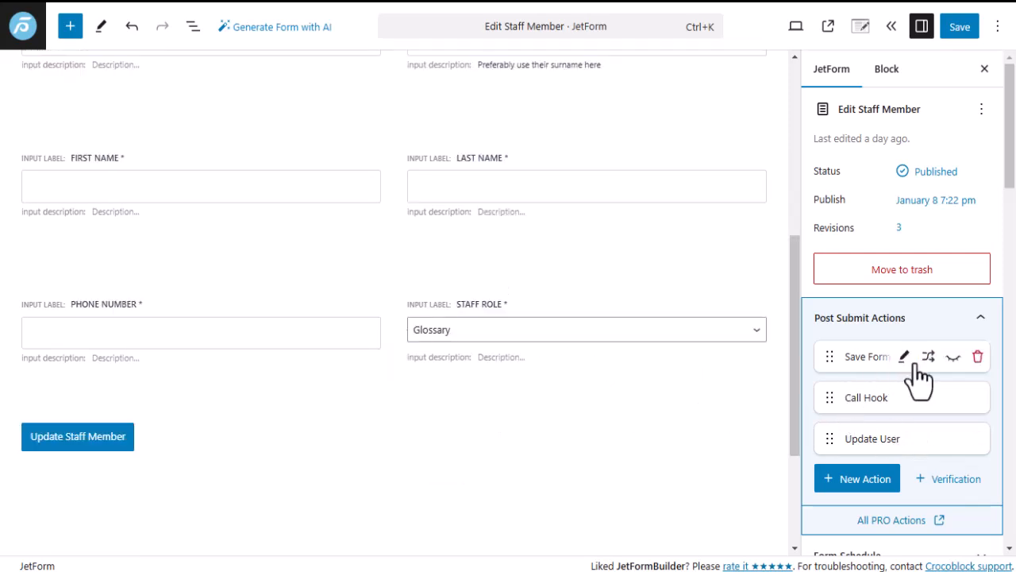
mouse_move(921, 363)
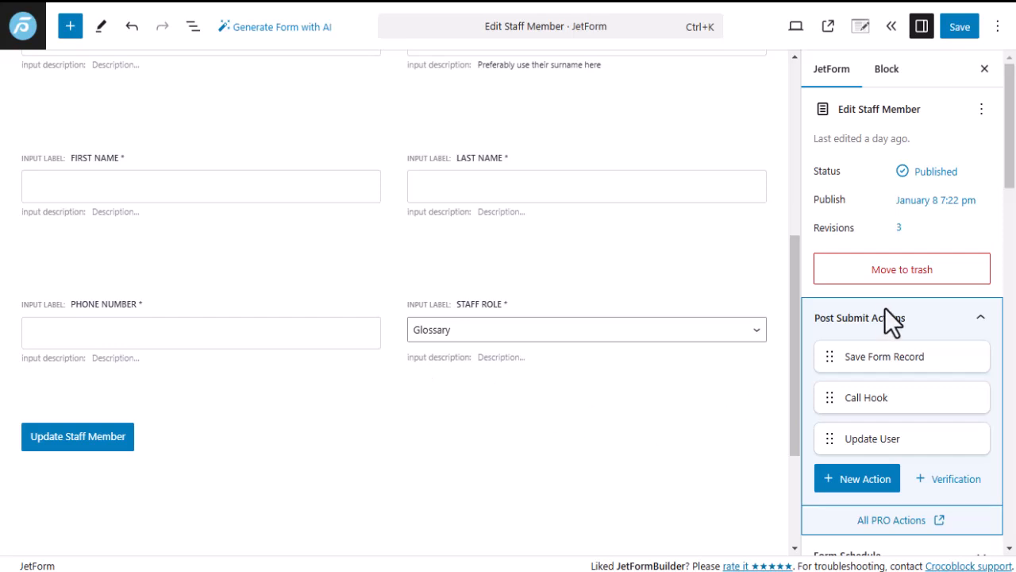
mouse_move(871, 357)
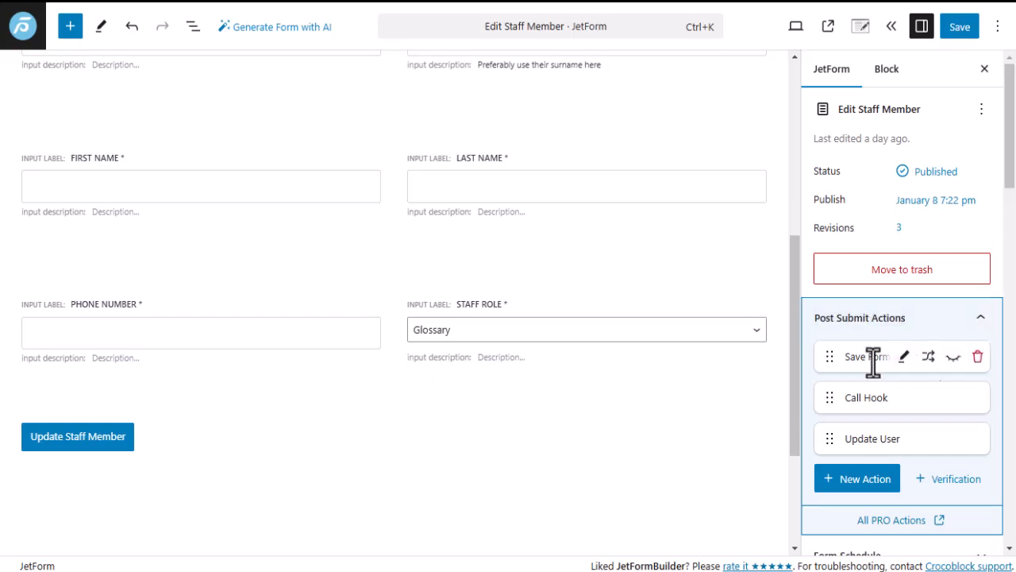
left_click(979, 358)
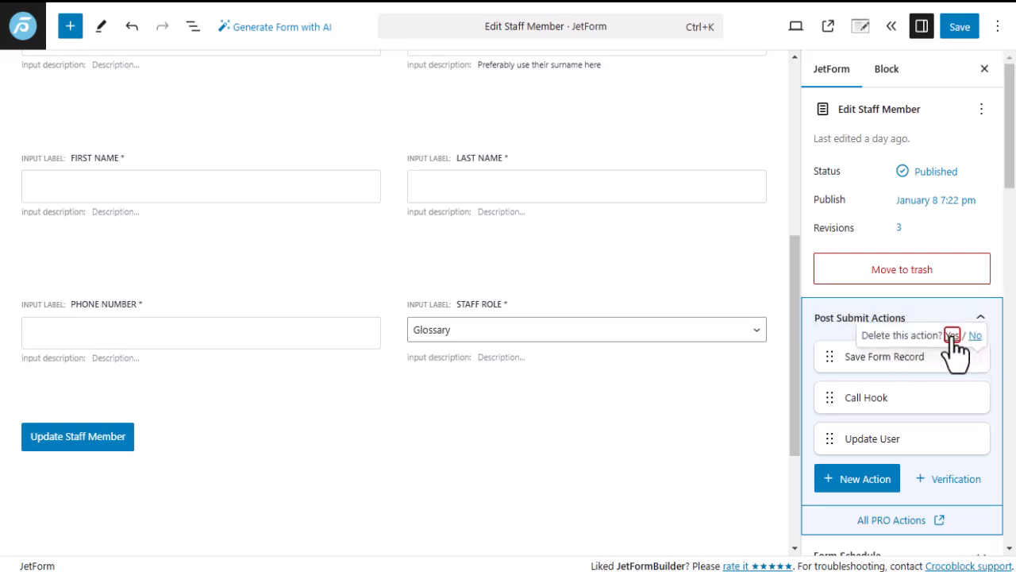
left_click(952, 336)
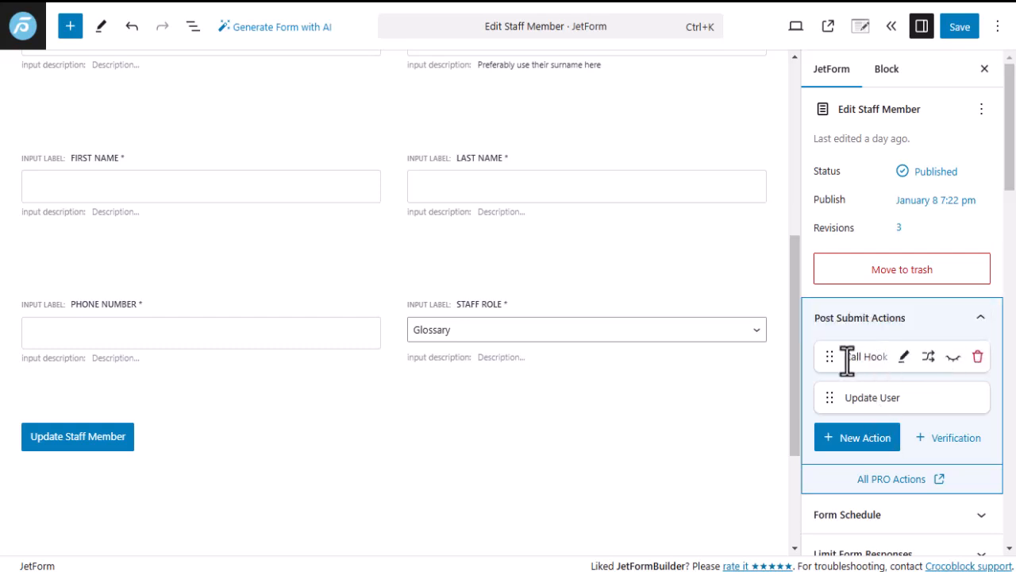
mouse_move(878, 357)
left_click_drag(830, 393, 829, 354)
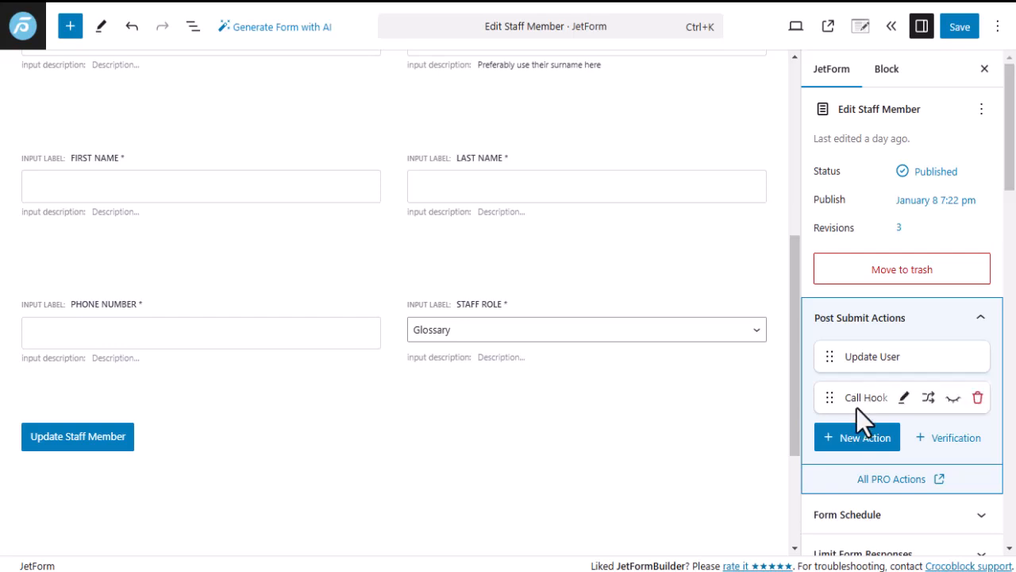
Set the preset Source to User and Get User ID From to Queried user.
scroll(857, 405, "down", 3)
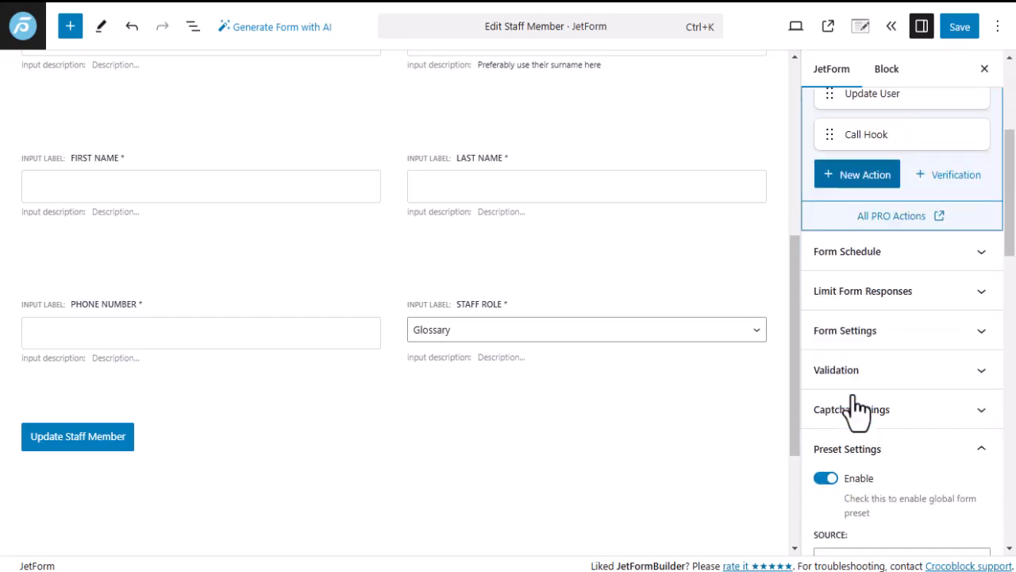
scroll(856, 406, "down", 3)
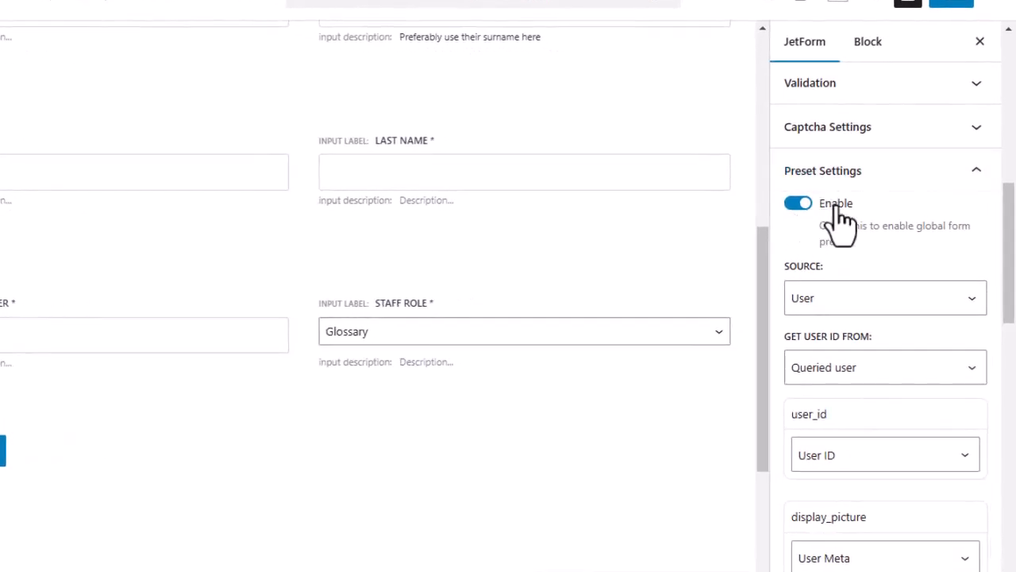
left_click(883, 310)
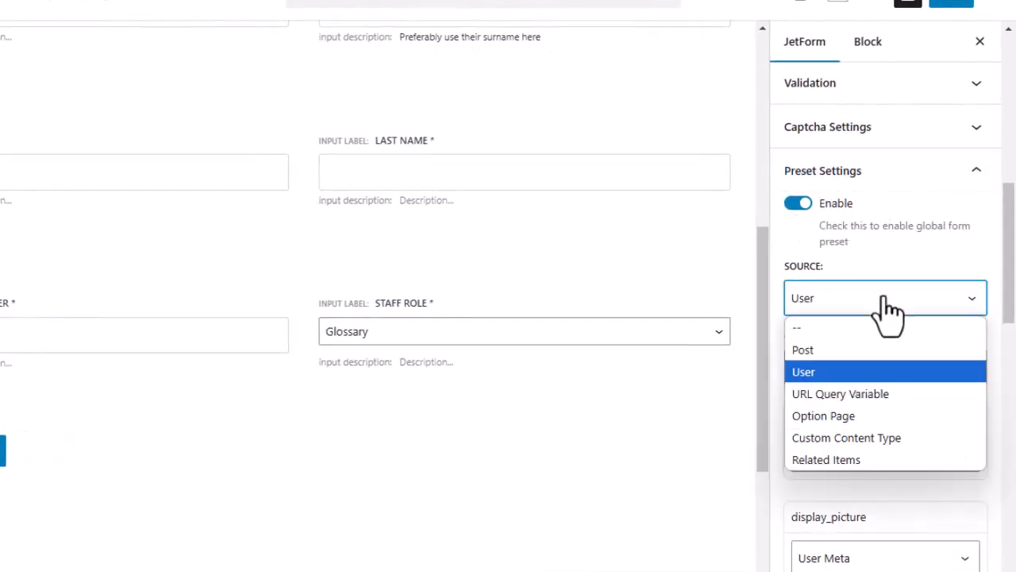
left_click(811, 377)
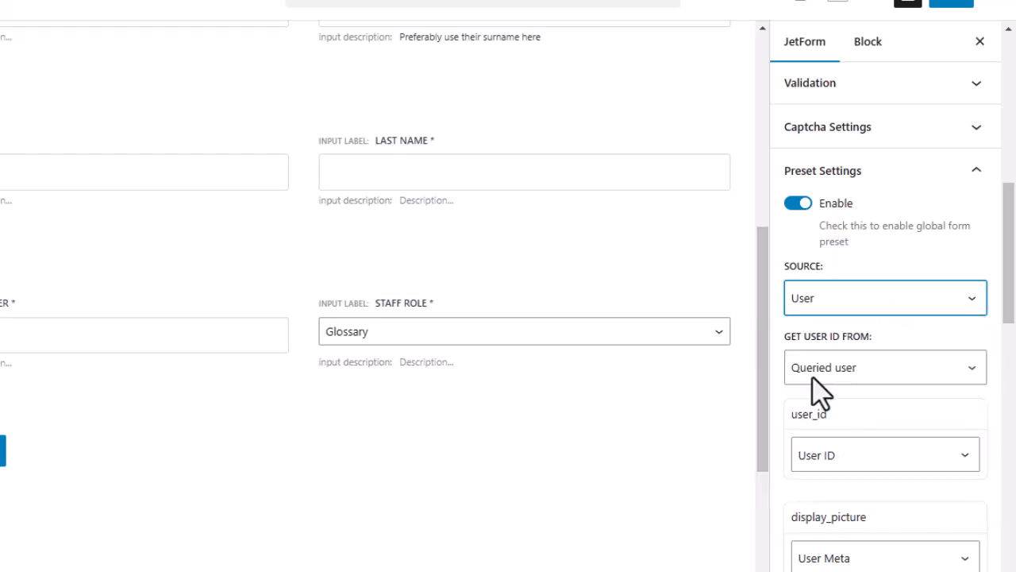
left_click(901, 373)
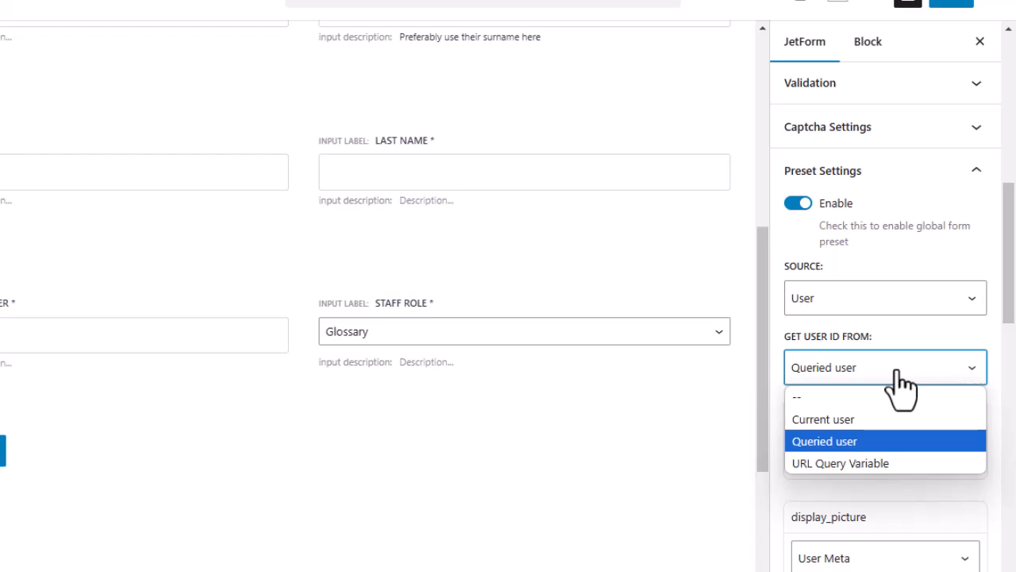
left_click(824, 441)
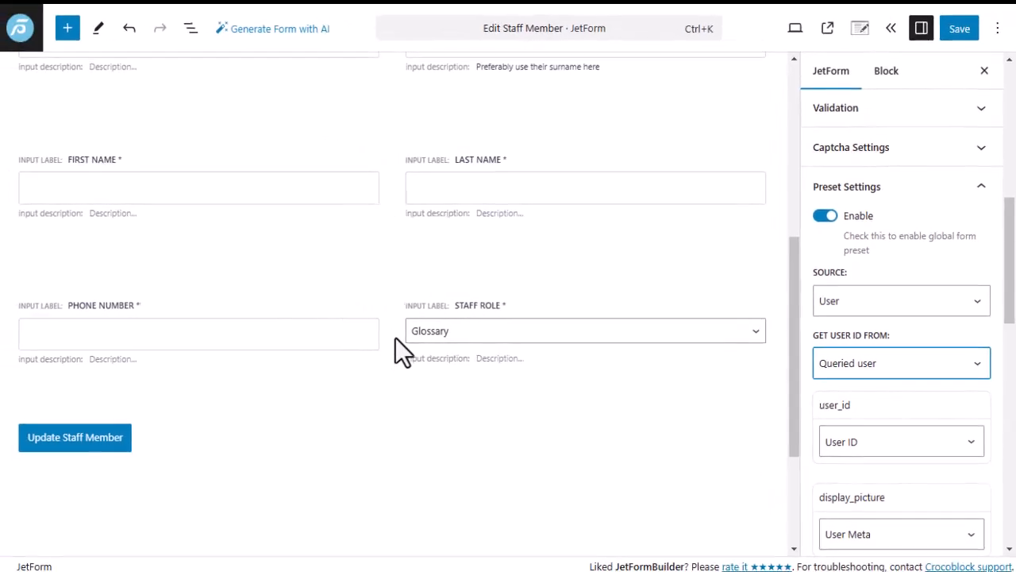
scroll(352, 267, "up", 5)
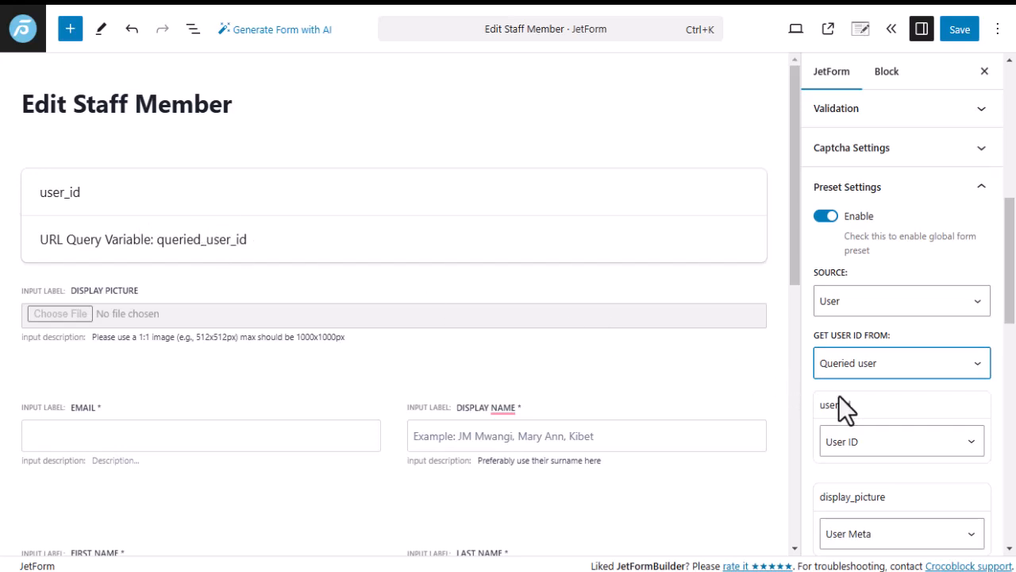
scroll(837, 397, "down", 3)
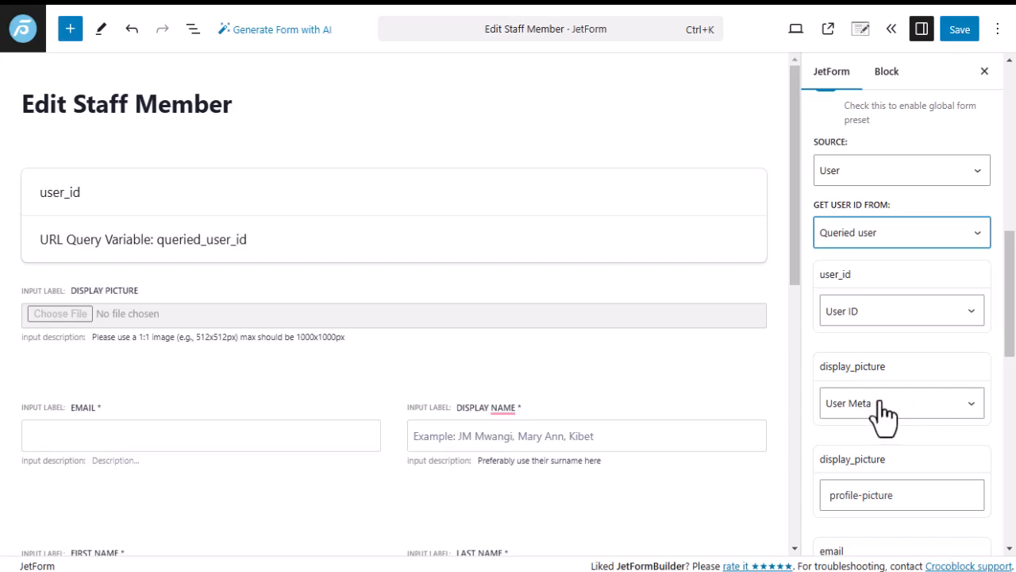
scroll(857, 477, "down", 3)
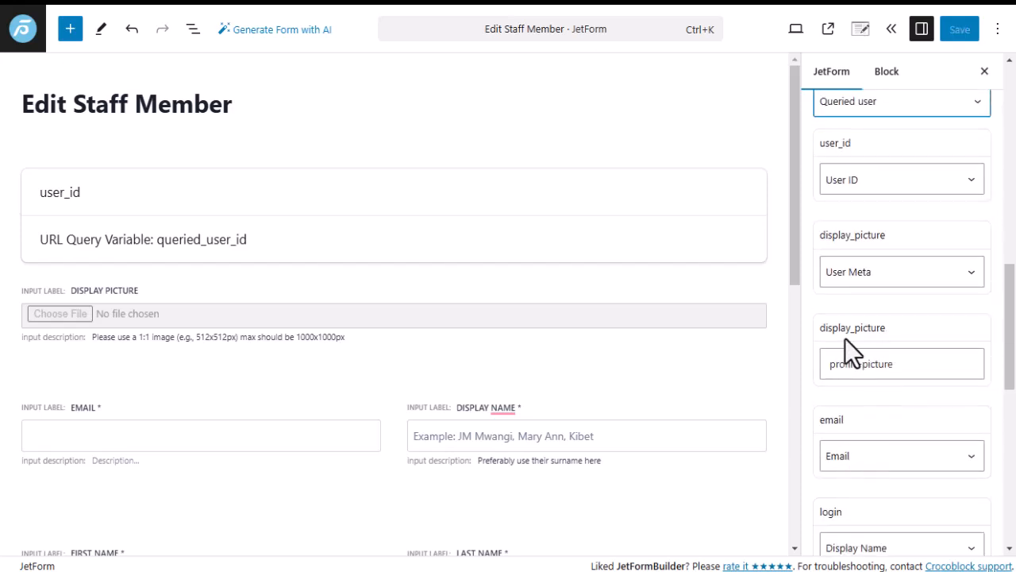
left_click_drag(905, 365, 814, 362)
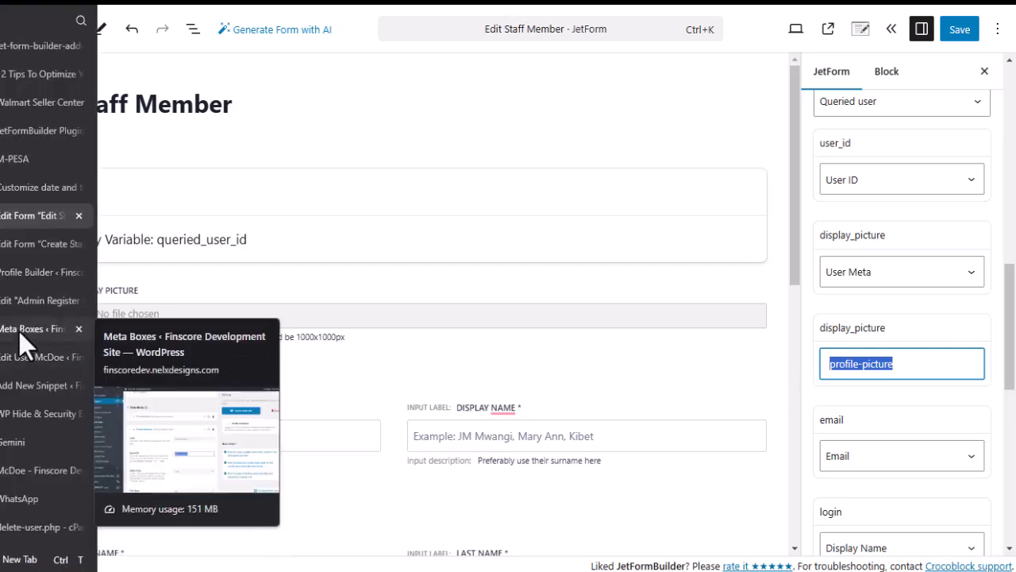
left_click(20, 331)
left_click(224, 228)
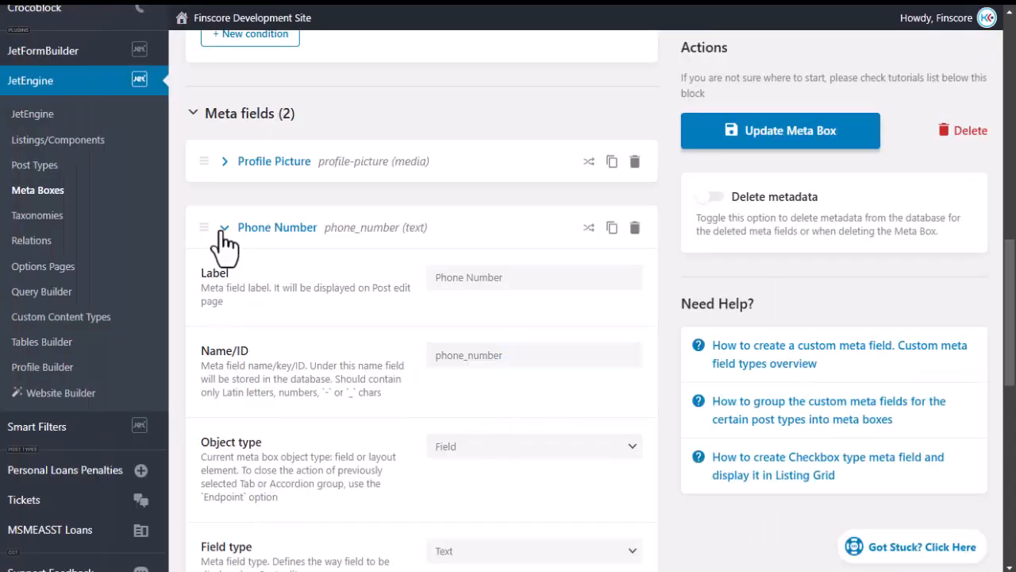
left_click(224, 161)
left_click(27, 356)
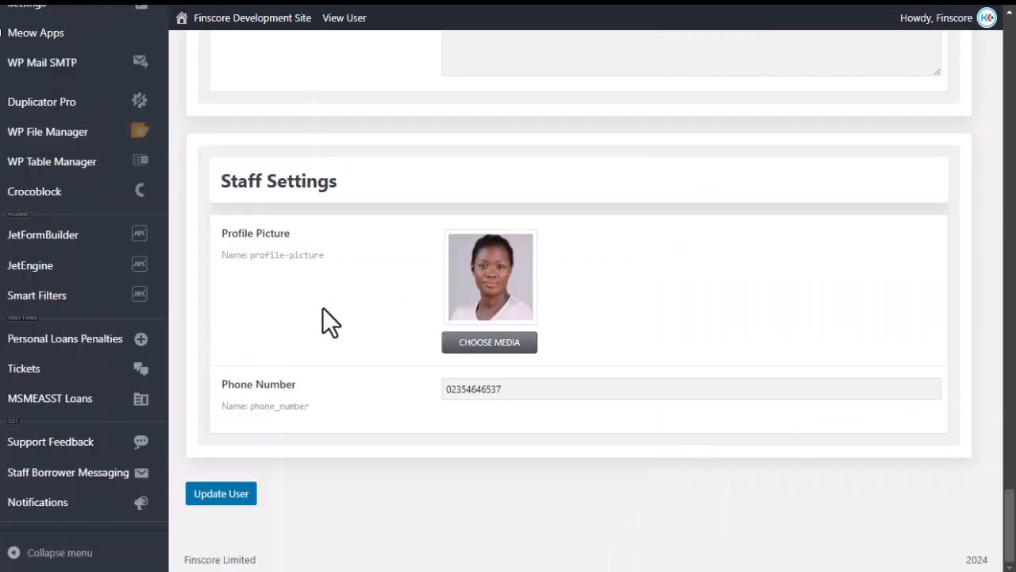
mouse_move(292, 256)
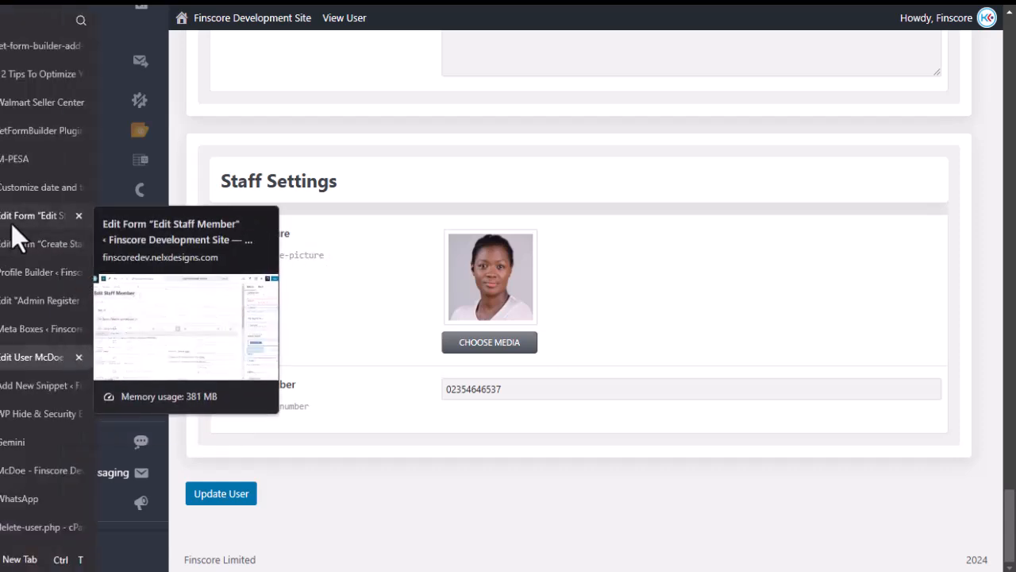
left_click(14, 219)
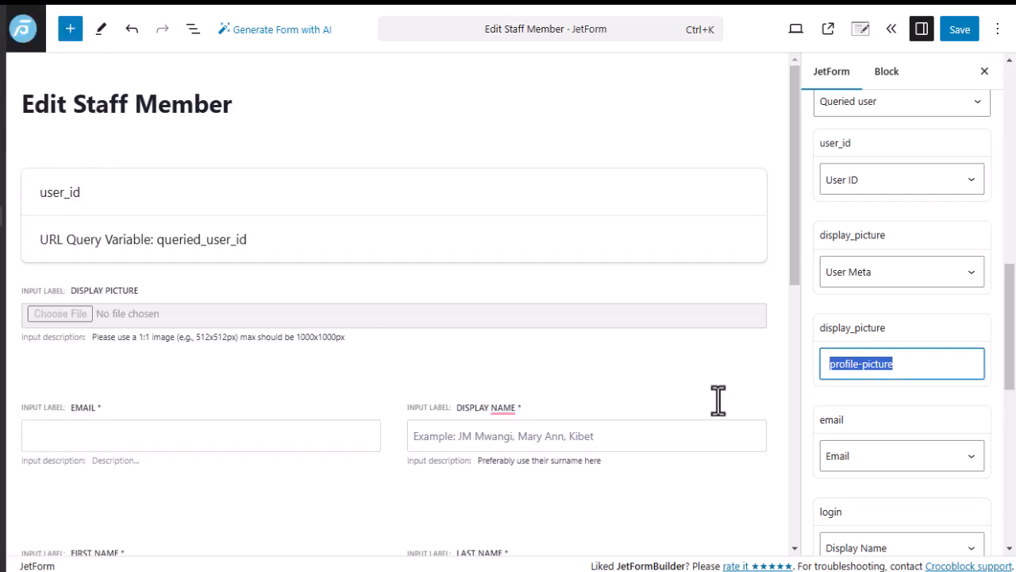
left_click(903, 365)
scroll(874, 436, "down", 2)
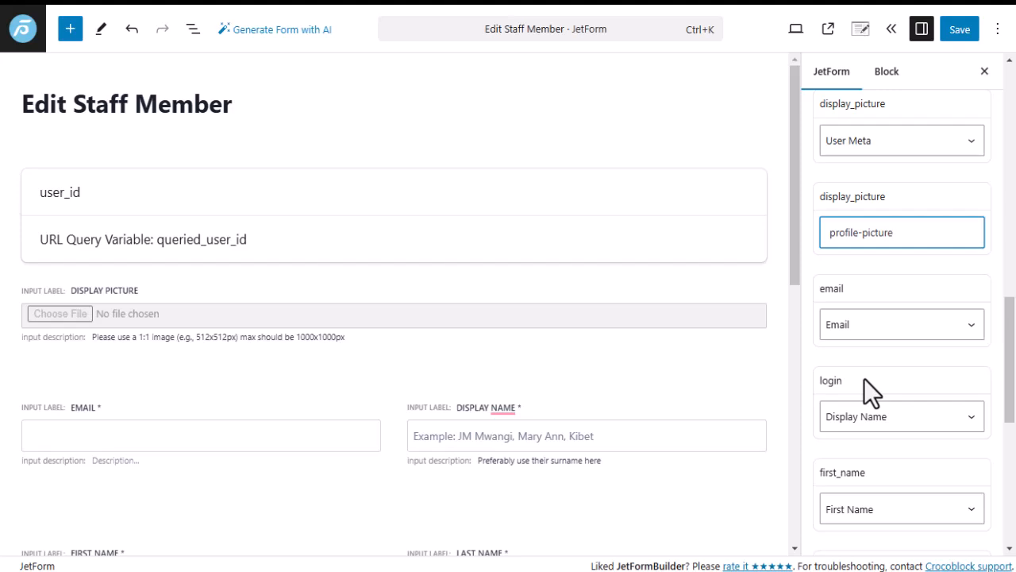
scroll(846, 377, "down", 4)
scroll(846, 377, "down", 3)
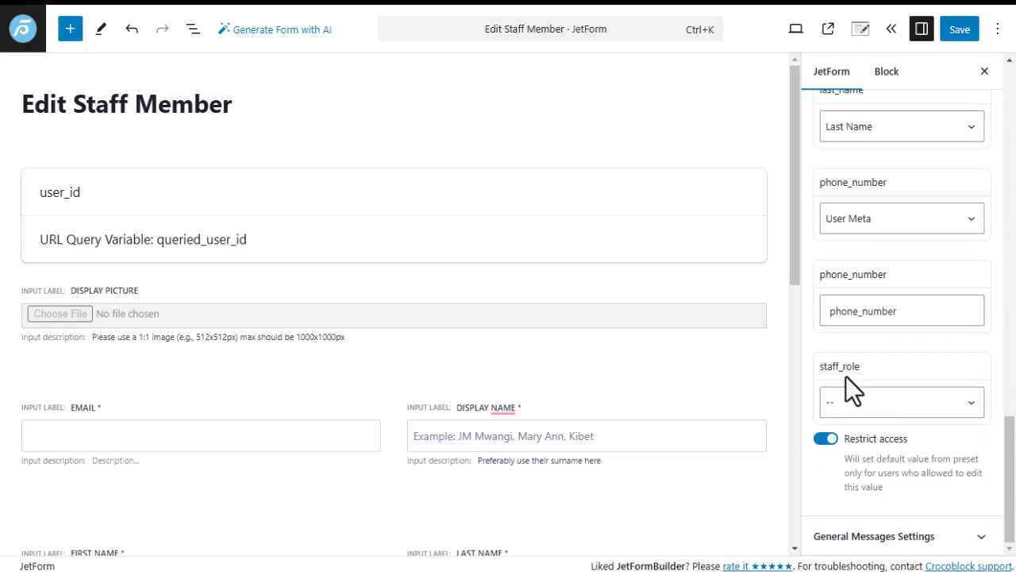
scroll(853, 286, "up", 10)
scroll(852, 287, "down", 4)
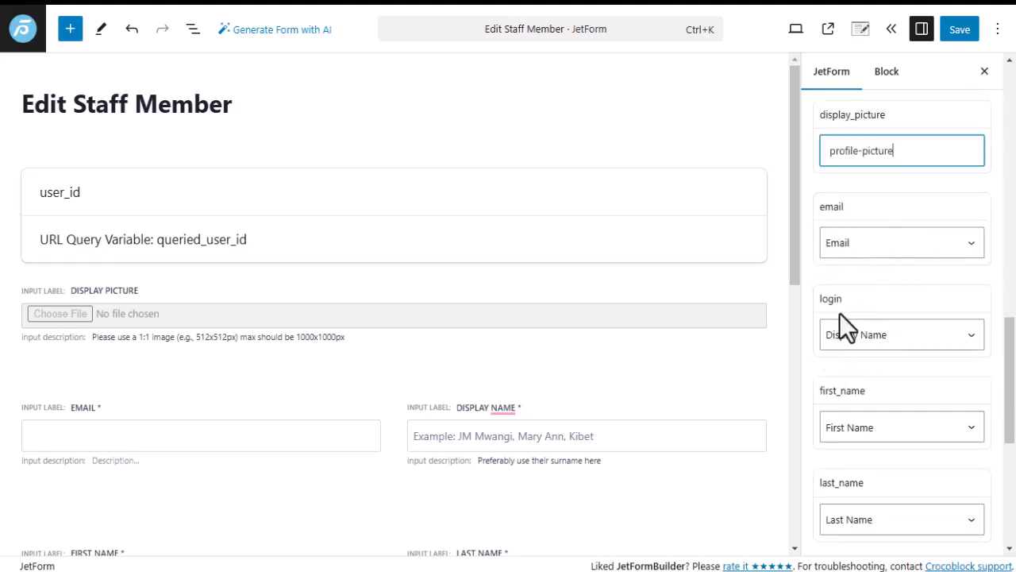
left_click(904, 335)
left_click(905, 335)
left_click(870, 355)
left_click(900, 337)
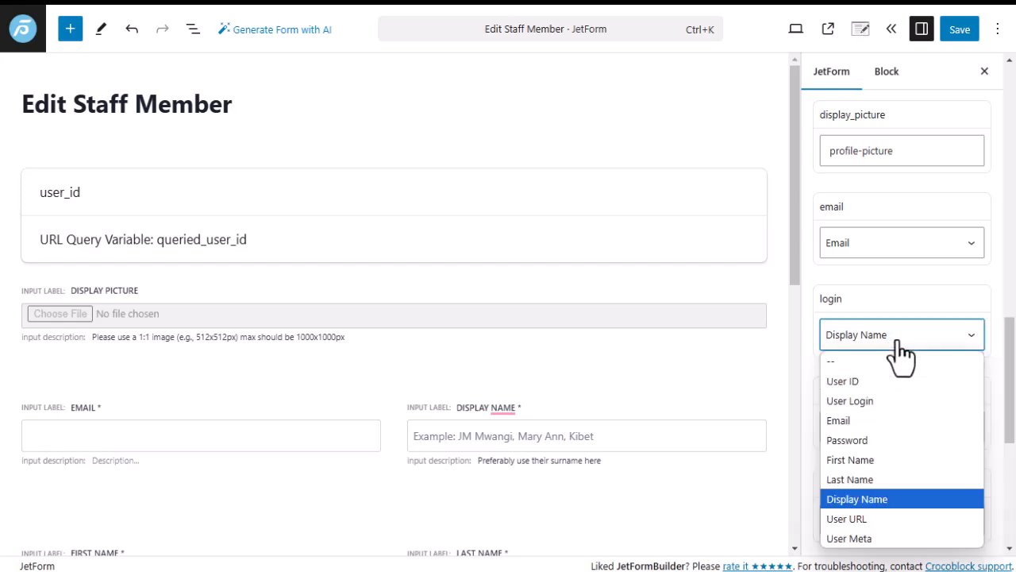
left_click(899, 341)
left_click(869, 295)
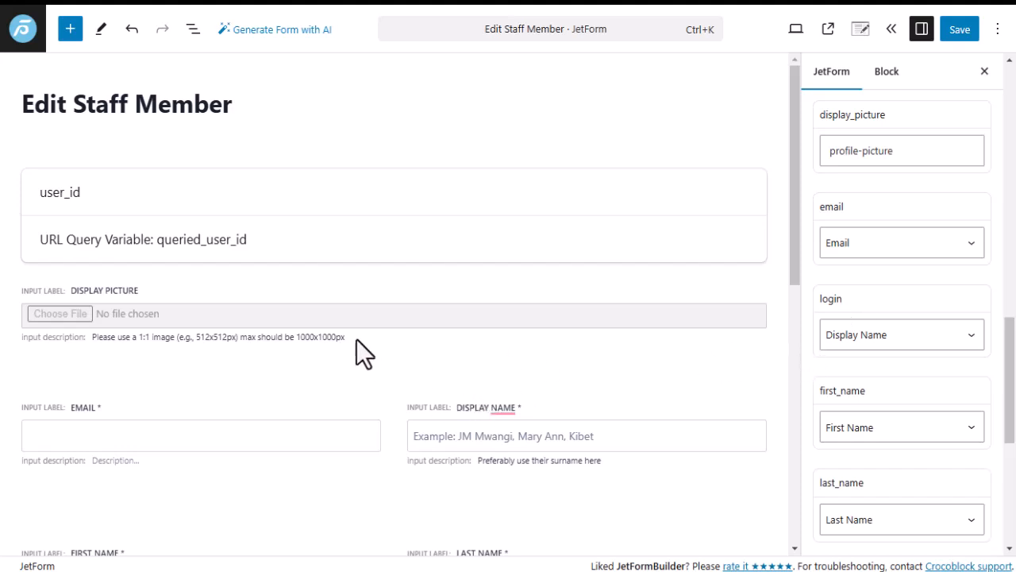
scroll(366, 349, "down", 5)
scroll(413, 333, "up", 6)
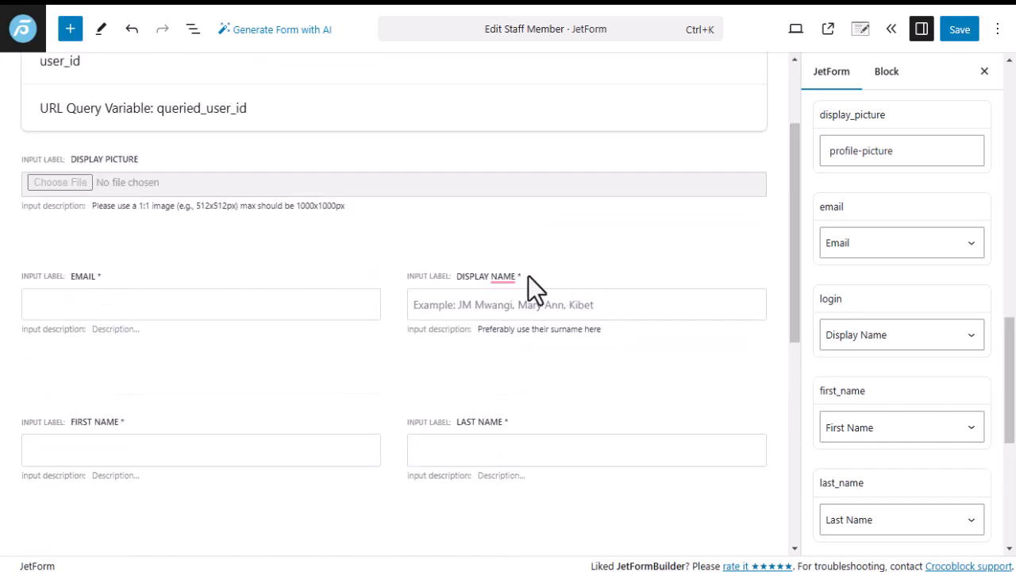
Check that the Display Name field's form name is login, then return to the form preset settings.
left_click(531, 306)
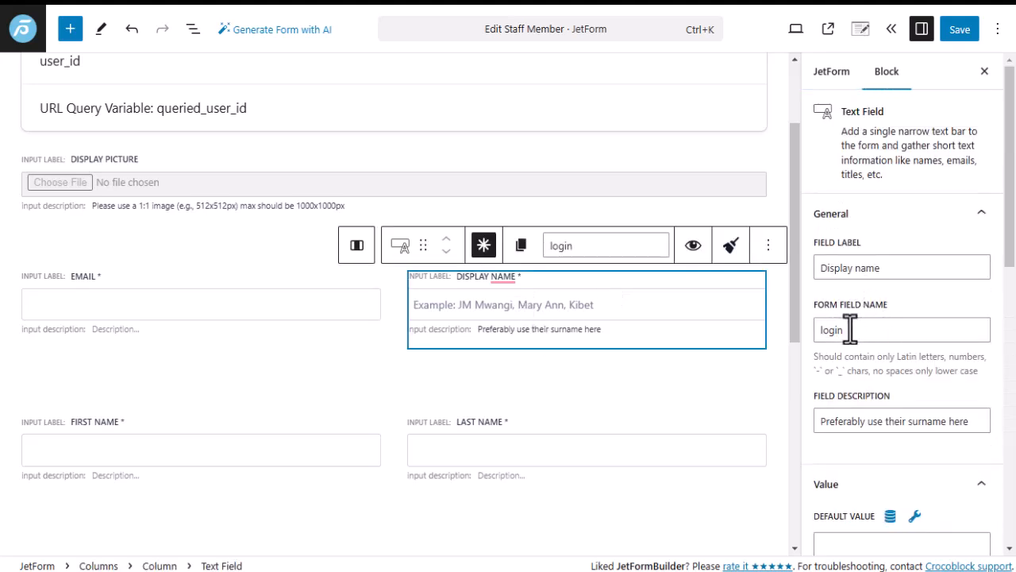
left_click_drag(814, 329, 851, 330)
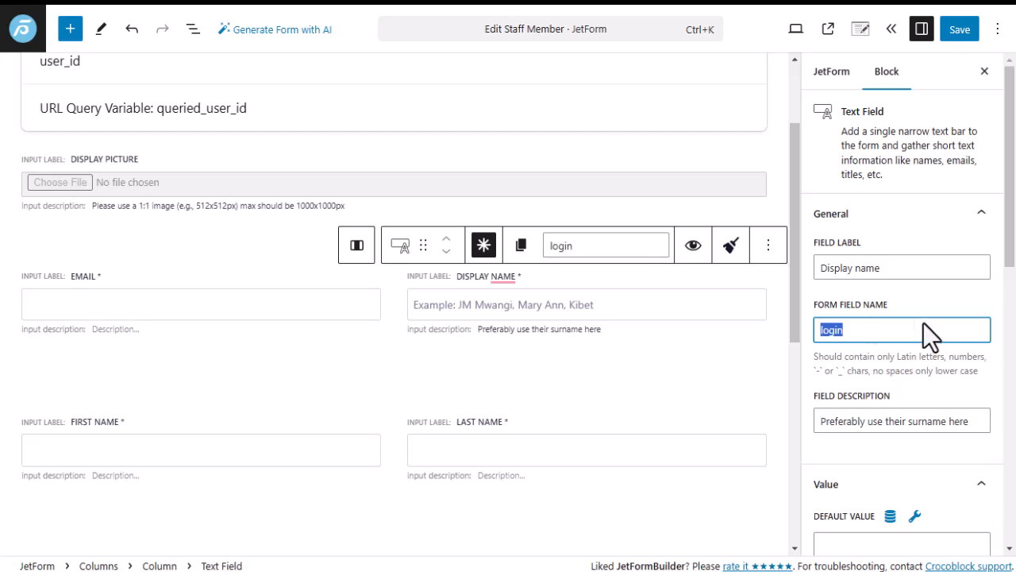
scroll(873, 326, "down", 5)
scroll(856, 322, "up", 5)
left_click(836, 75)
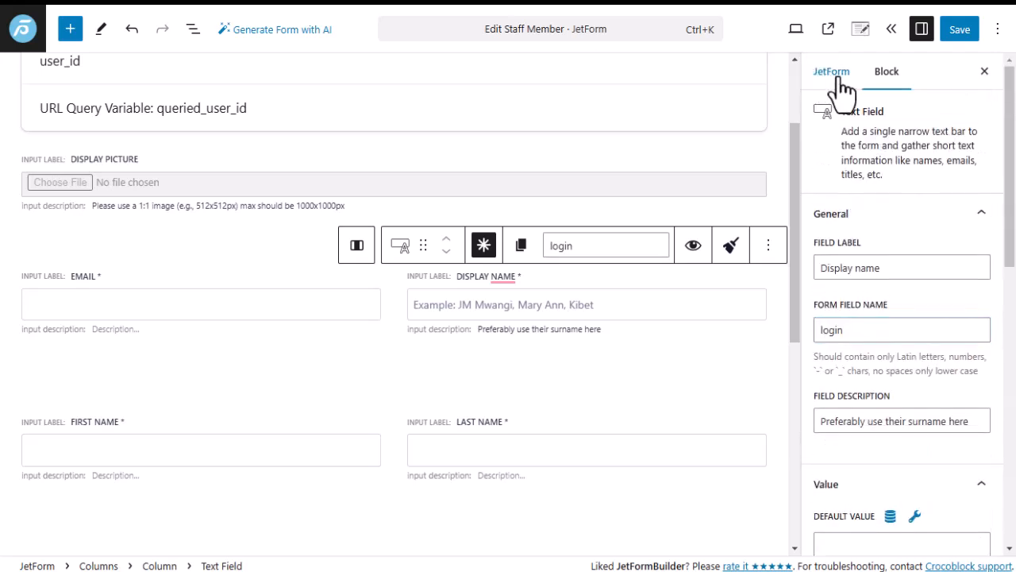
scroll(854, 329, "down", 5)
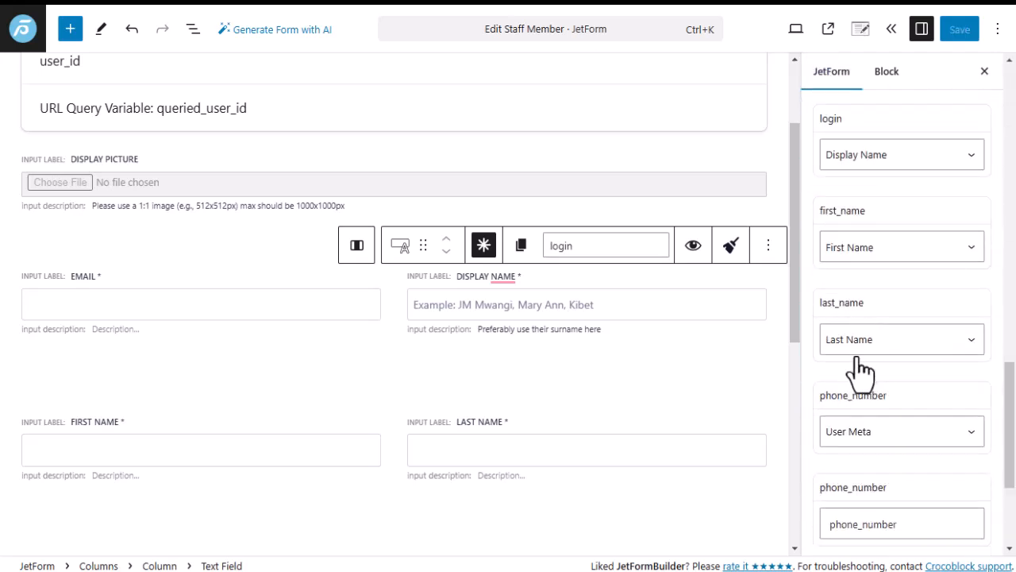
scroll(861, 369, "down", 3)
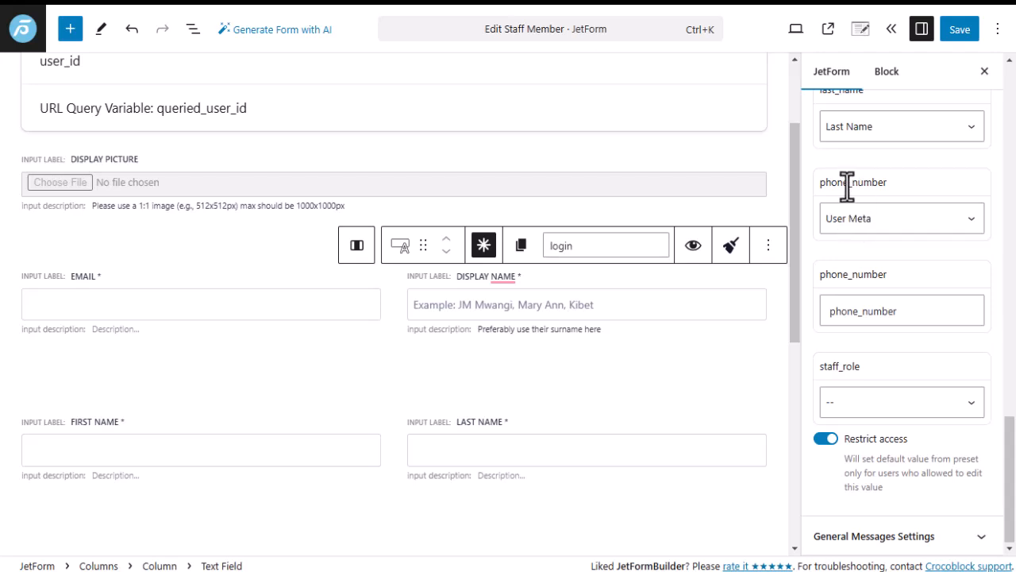
Map phone_number's preset to User Meta with the meta key phone_number.
left_click(911, 227)
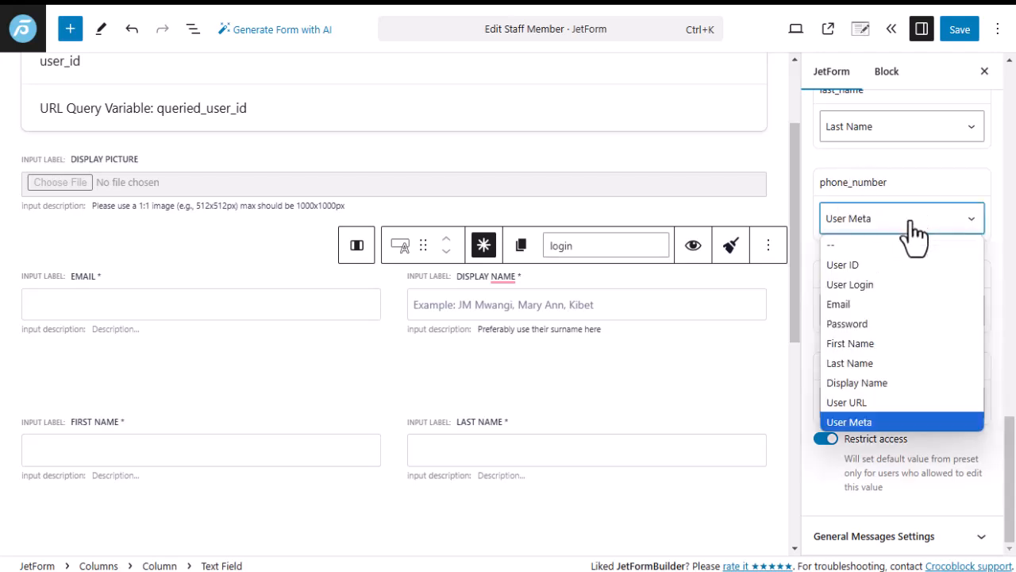
left_click(866, 422)
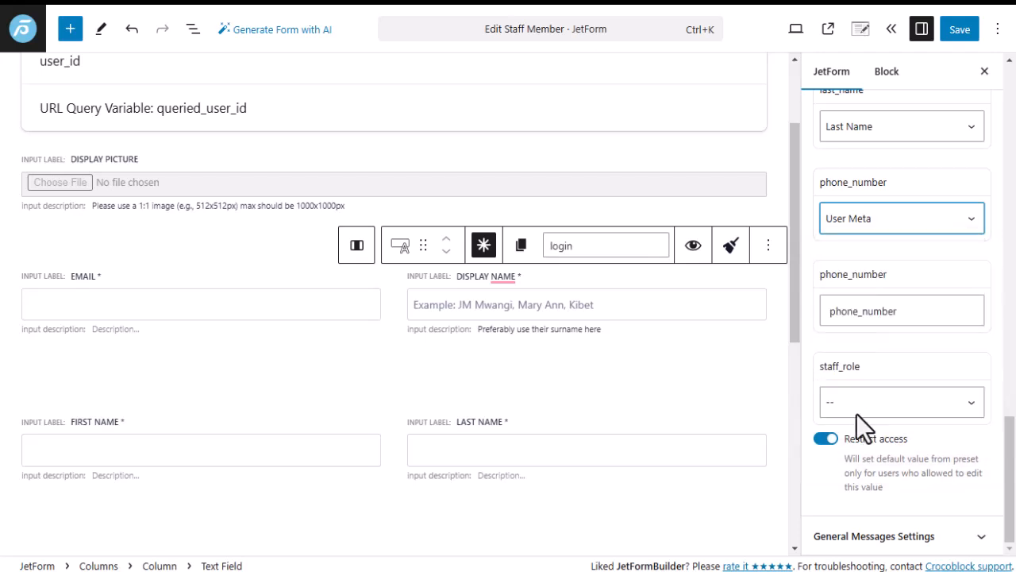
left_click_drag(903, 311, 821, 320)
left_click(912, 311)
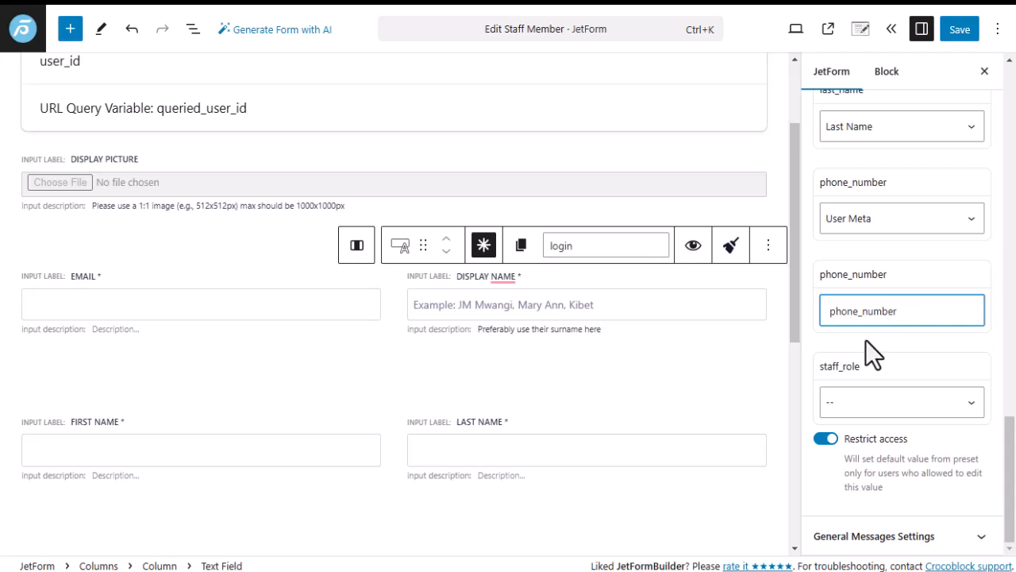
Leave staff_role's preset source set to --.
left_click(883, 405)
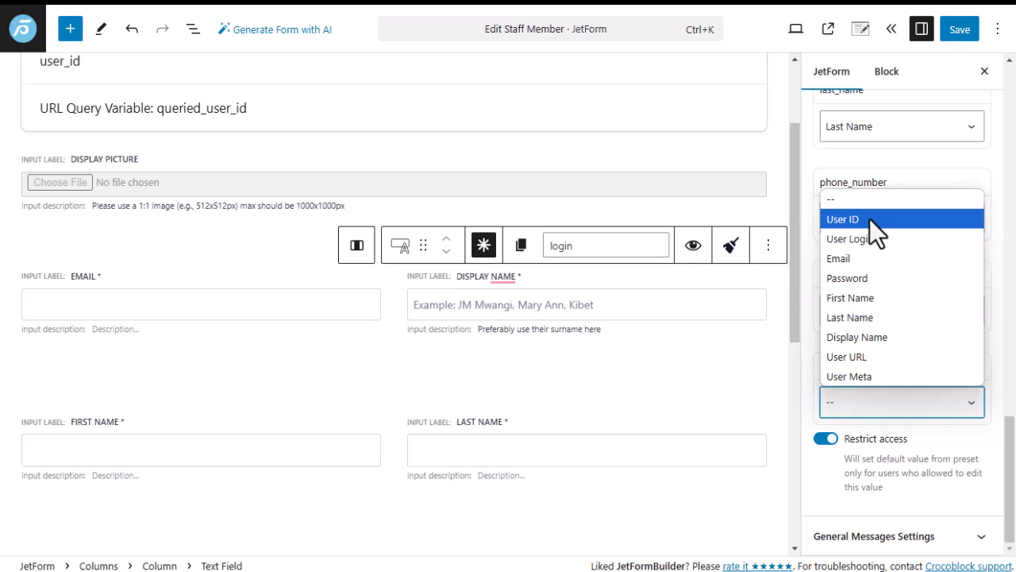
left_click(880, 399)
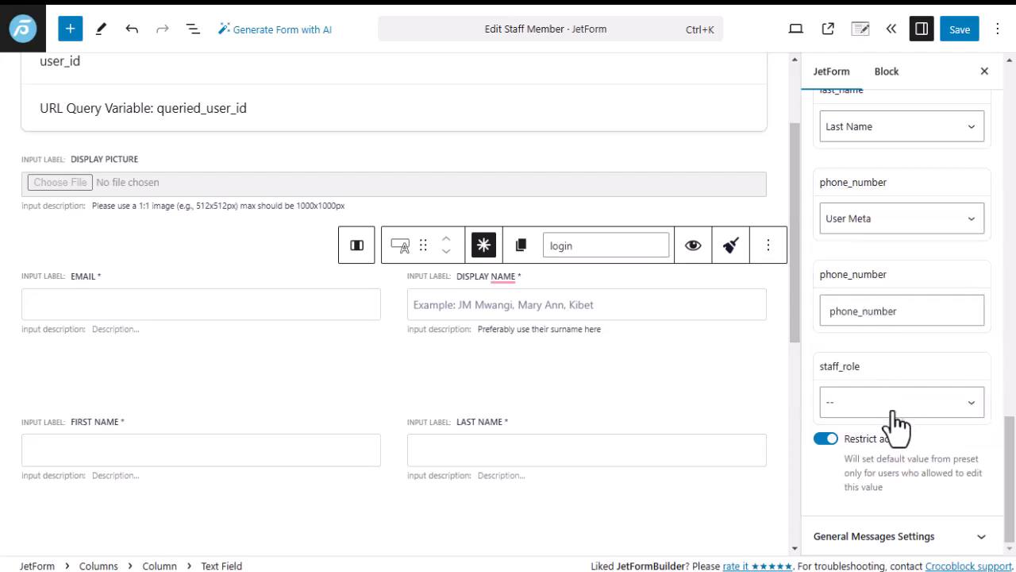
left_click(893, 409)
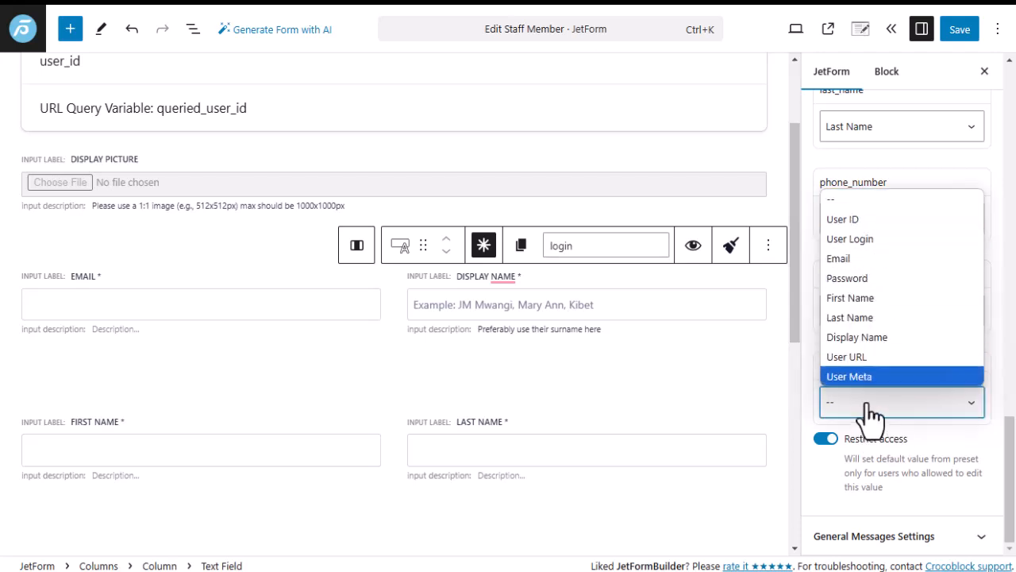
left_click(871, 408)
scroll(843, 315, "up", 2)
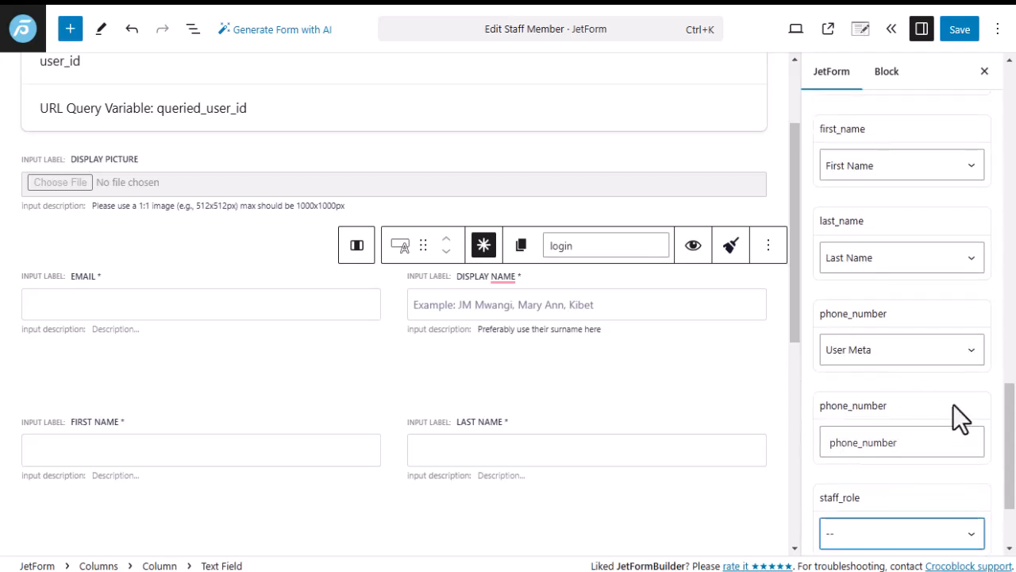
scroll(893, 442, "down", 2)
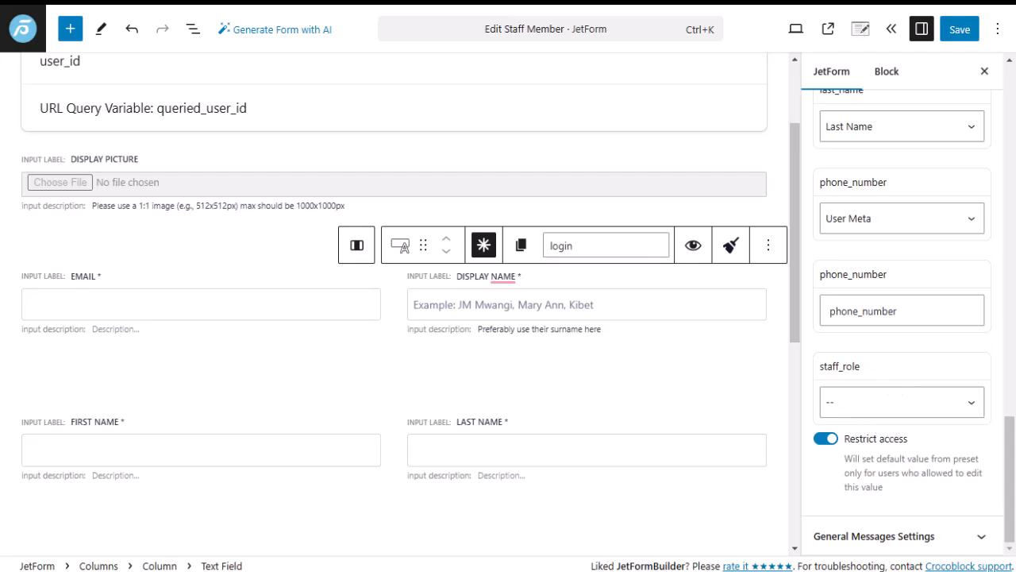
mouse_move(24, 389)
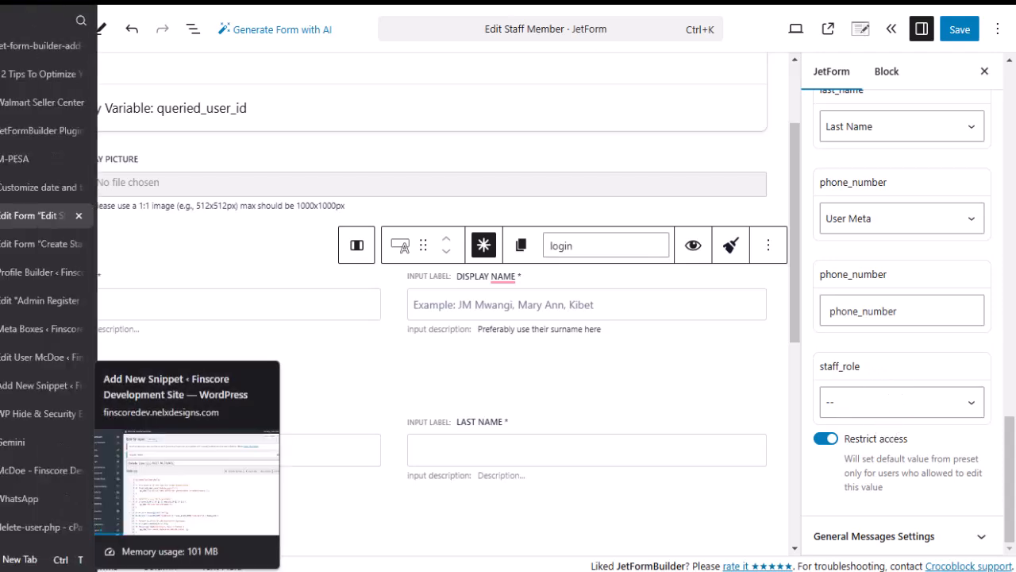
Switch to the McDoe - Finscore staff edit page.
left_click(15, 471)
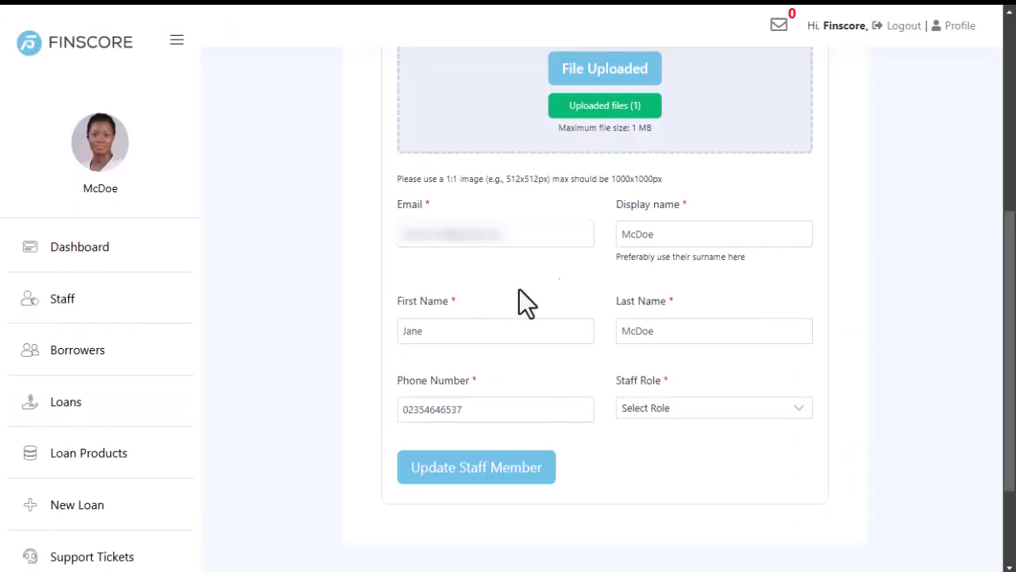
scroll(547, 328, "up", 2)
scroll(538, 331, "down", 3)
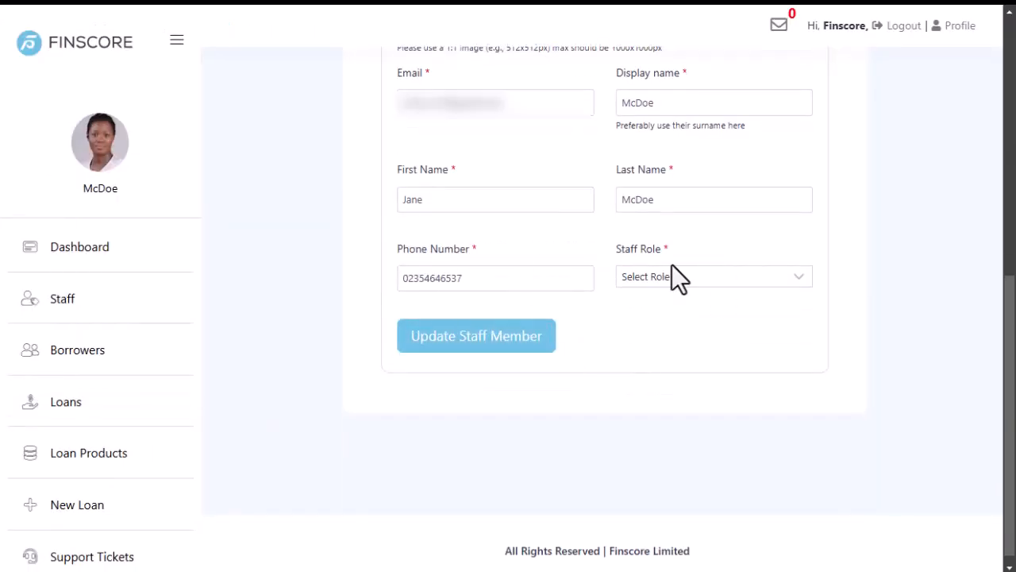
scroll(460, 281, "up", 4)
scroll(460, 287, "down", 3)
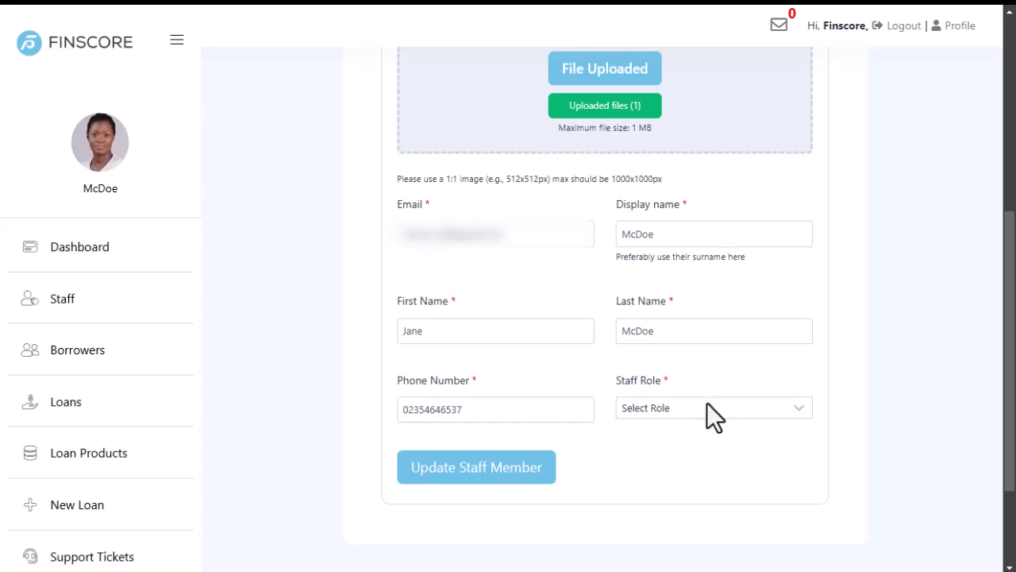
Look through the Staff Role dropdown options without choosing one.
left_click(684, 410)
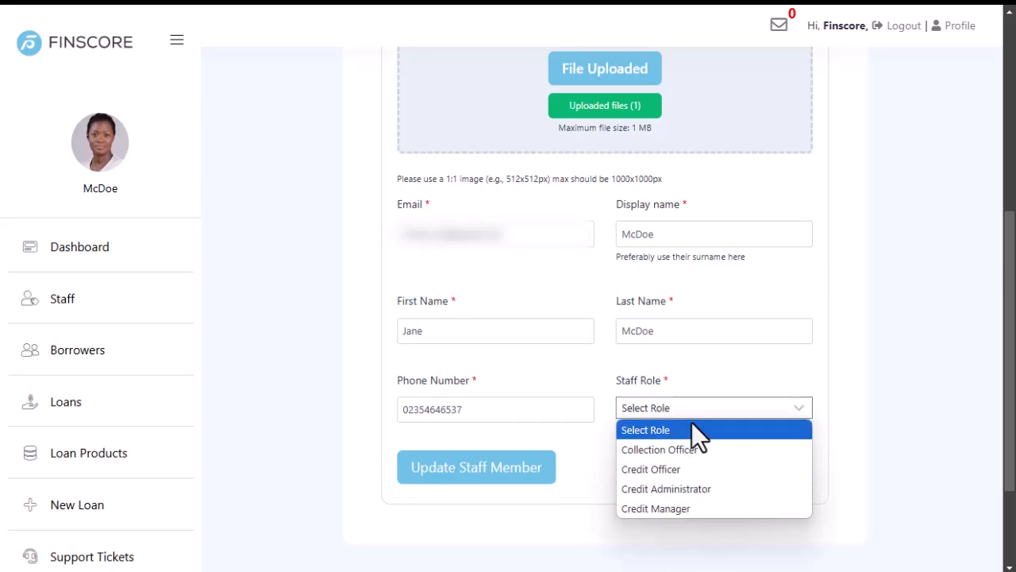
left_click(692, 429)
scroll(481, 335, "up", 5)
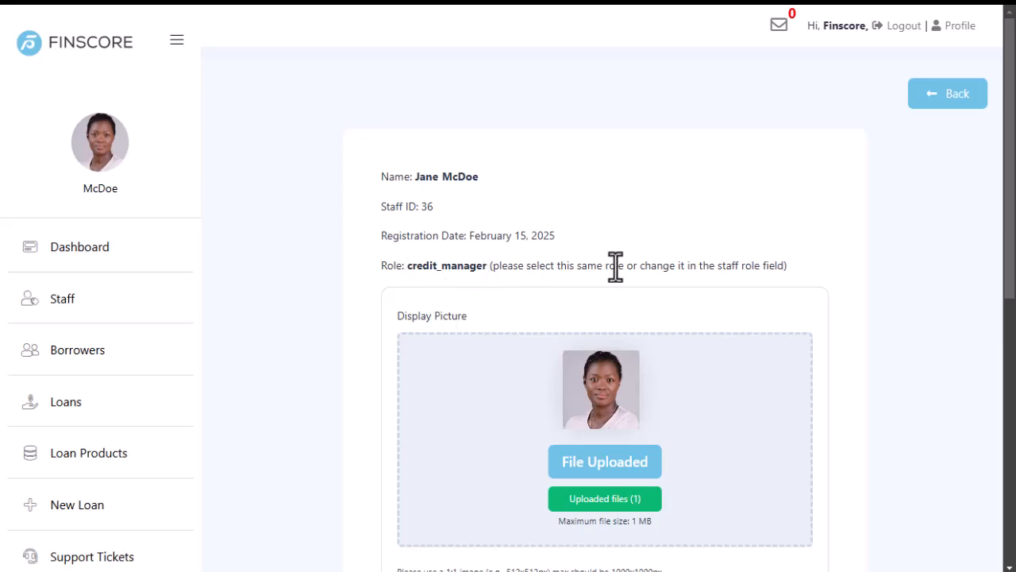
scroll(619, 266, "down", 6)
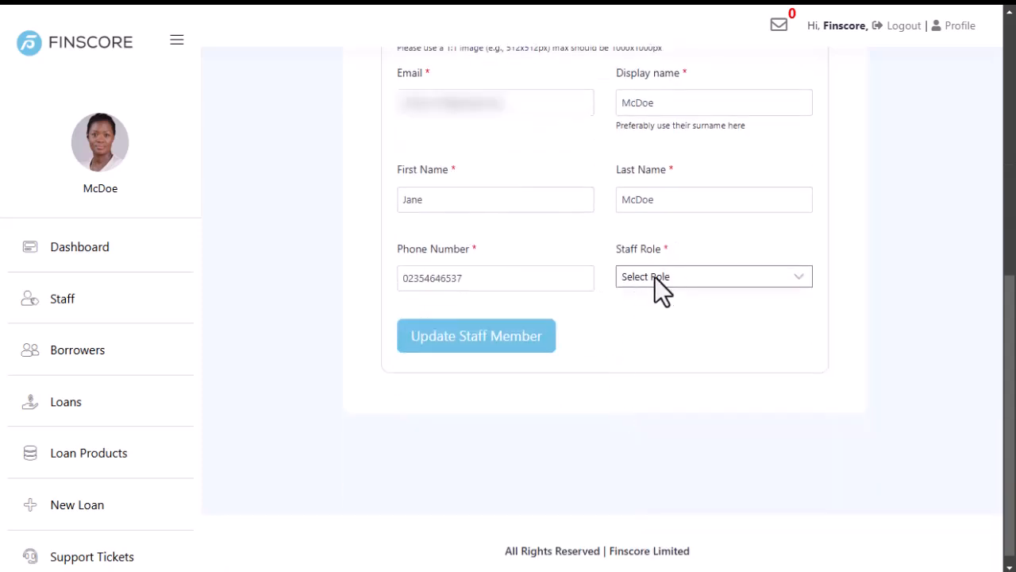
left_click(681, 278)
scroll(574, 286, "up", 6)
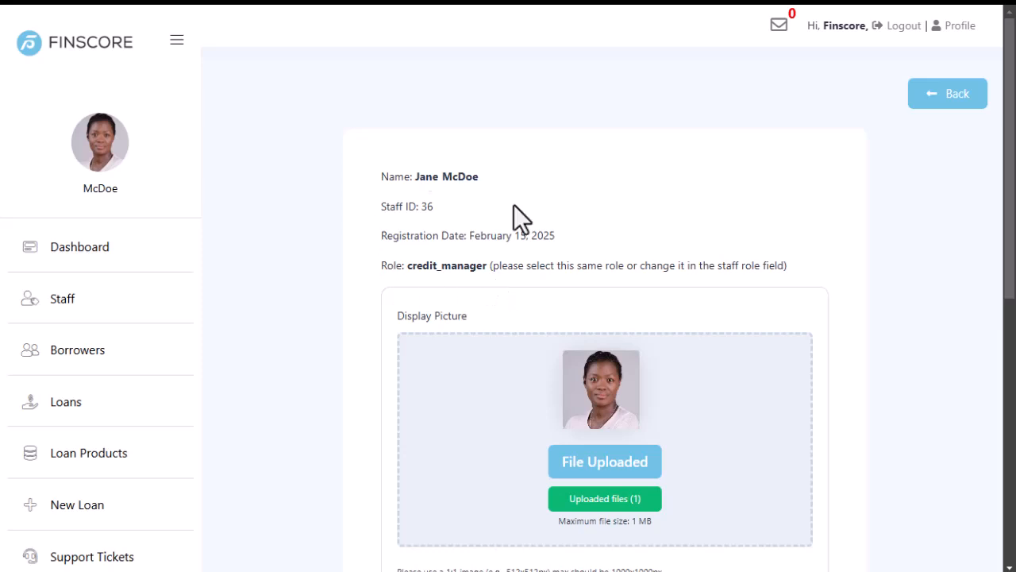
scroll(611, 269, "down", 6)
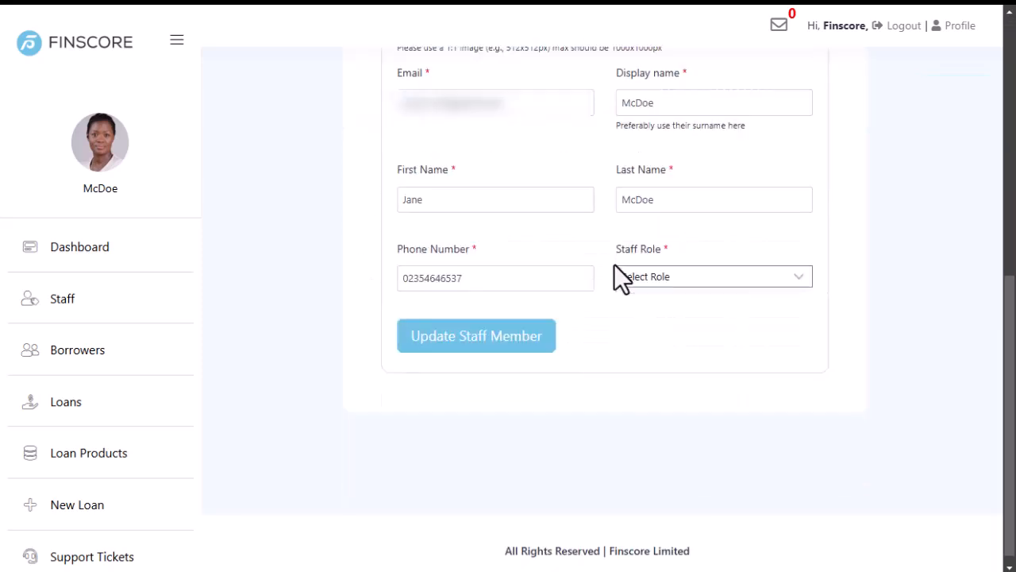
left_click(704, 282)
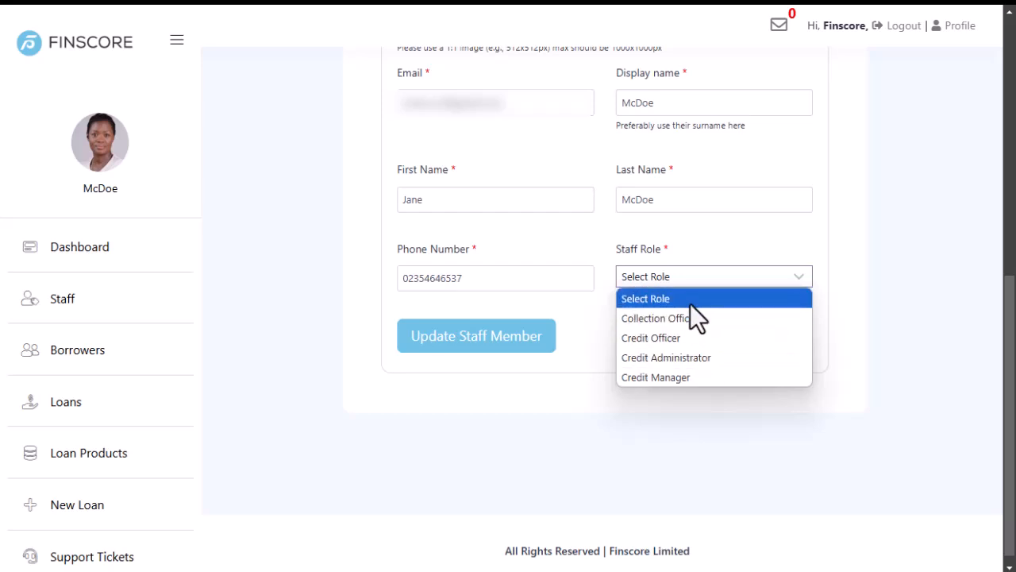
left_click(591, 257)
scroll(597, 266, "up", 5)
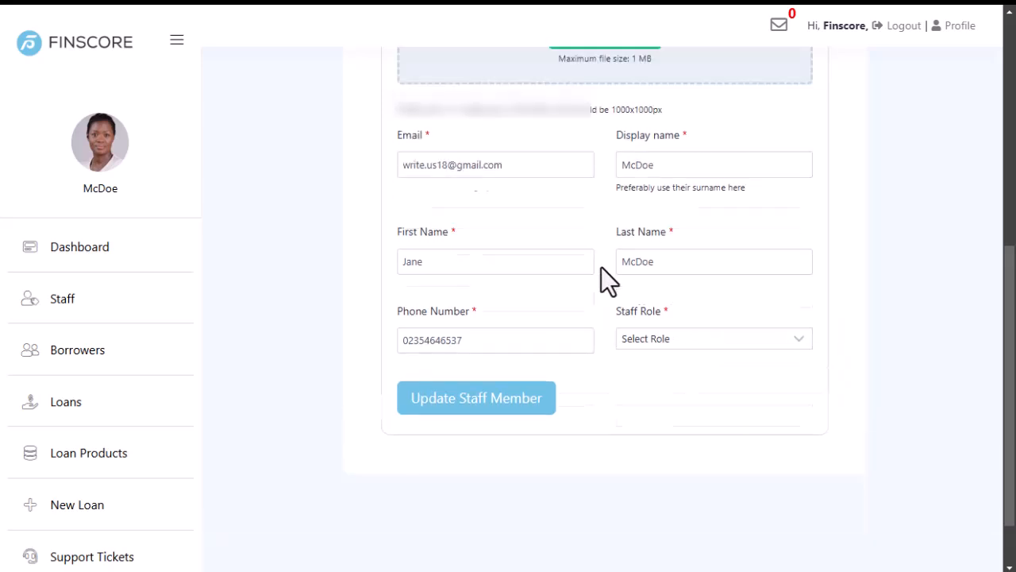
scroll(669, 465, "down", 3)
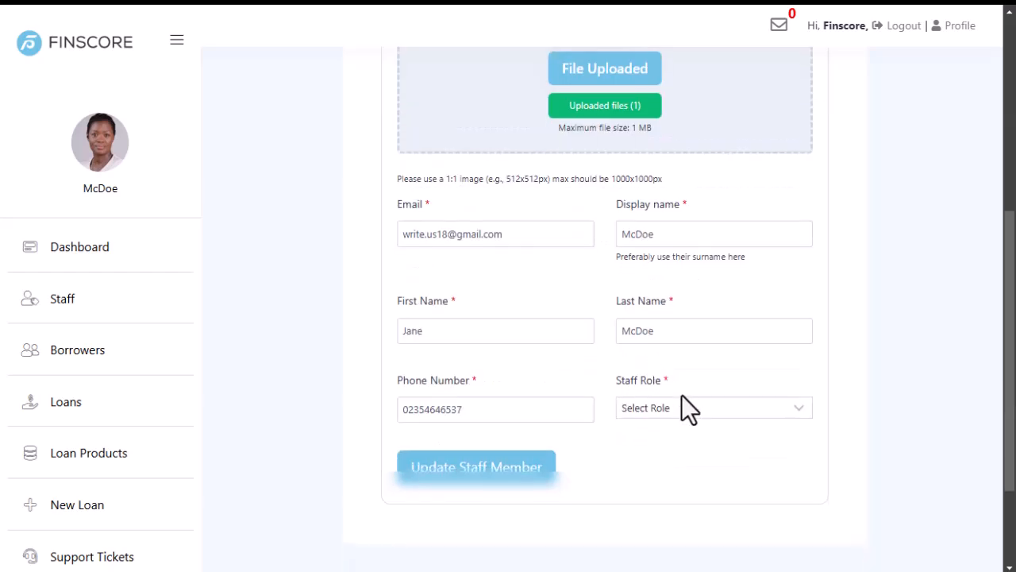
scroll(556, 309, "up", 5)
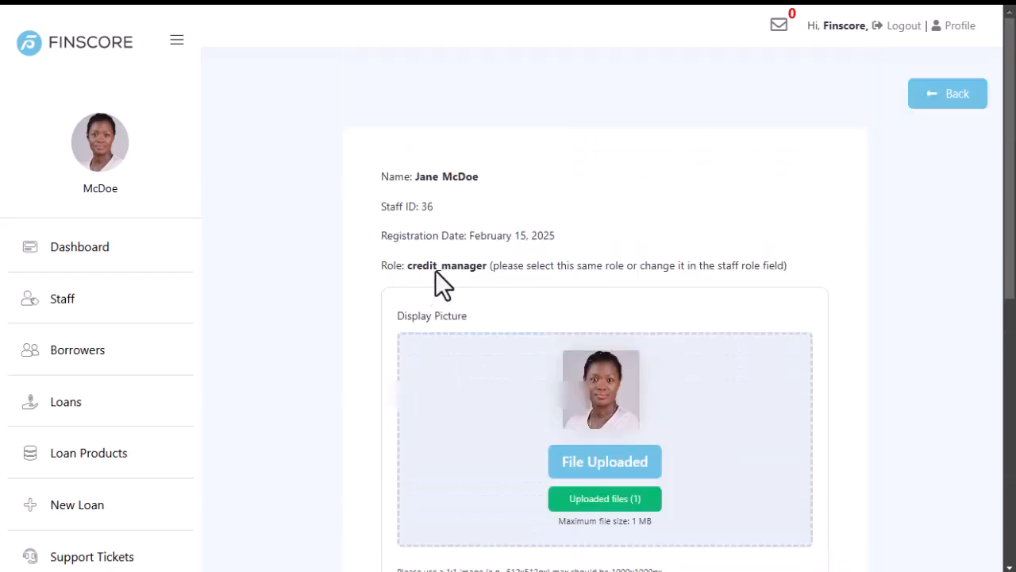
scroll(555, 341, "down", 6)
Set Staff Role to Credit Manager, then go back to the Edit Staff Member form editor.
left_click(679, 281)
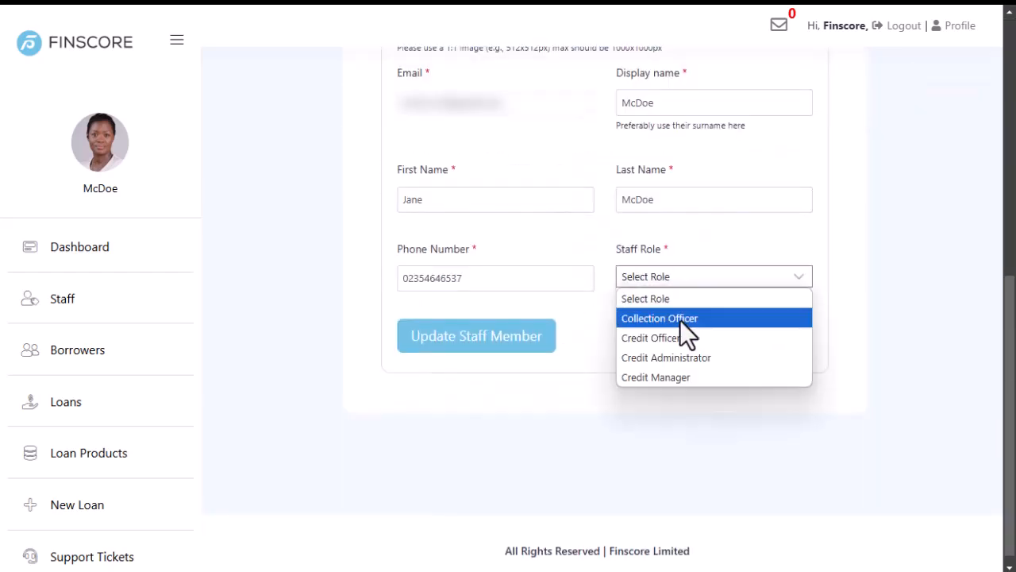
left_click(676, 377)
scroll(593, 347, "up", 3)
scroll(592, 361, "down", 3)
scroll(561, 322, "up", 6)
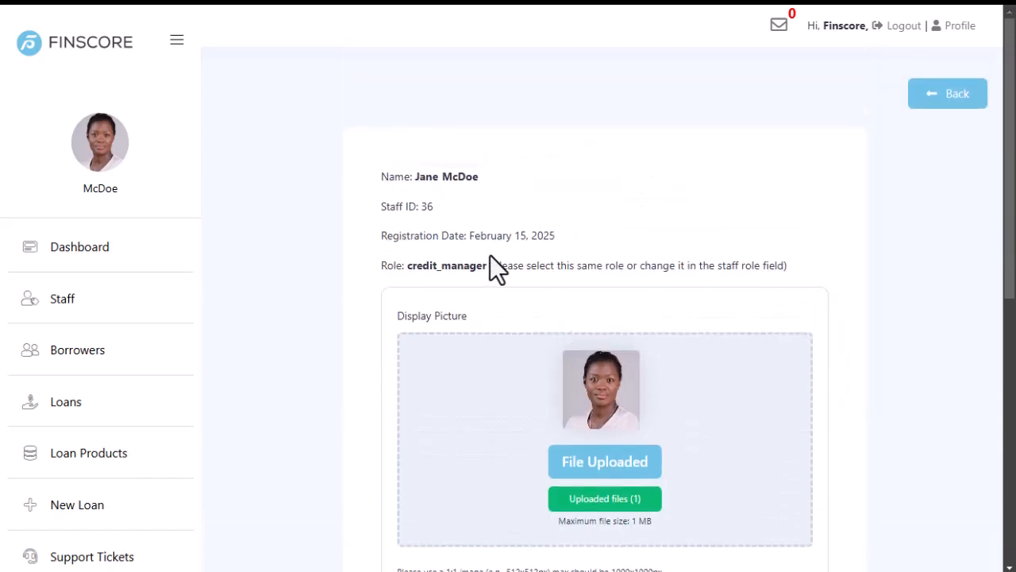
scroll(604, 342, "down", 6)
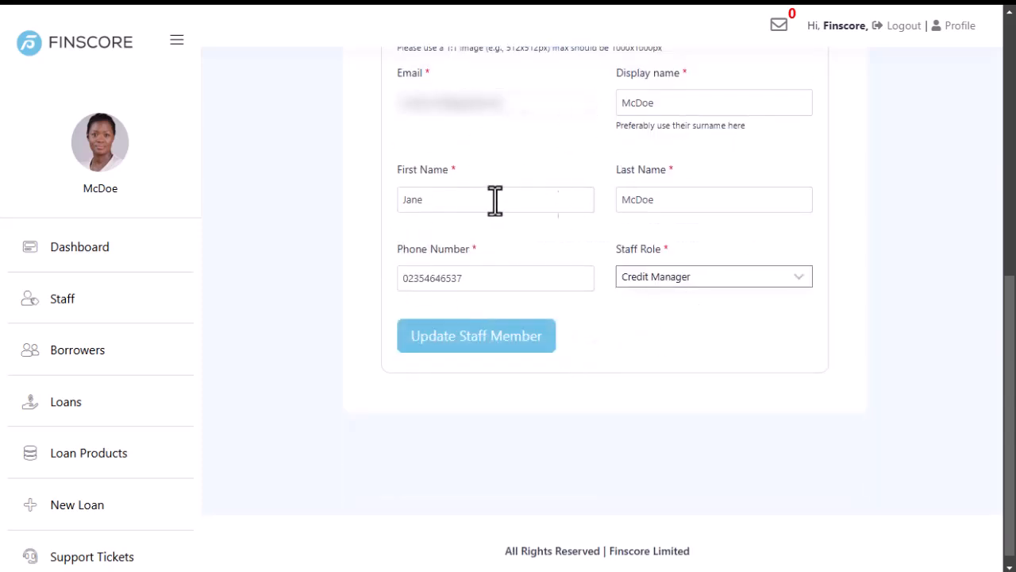
scroll(518, 246, "up", 3)
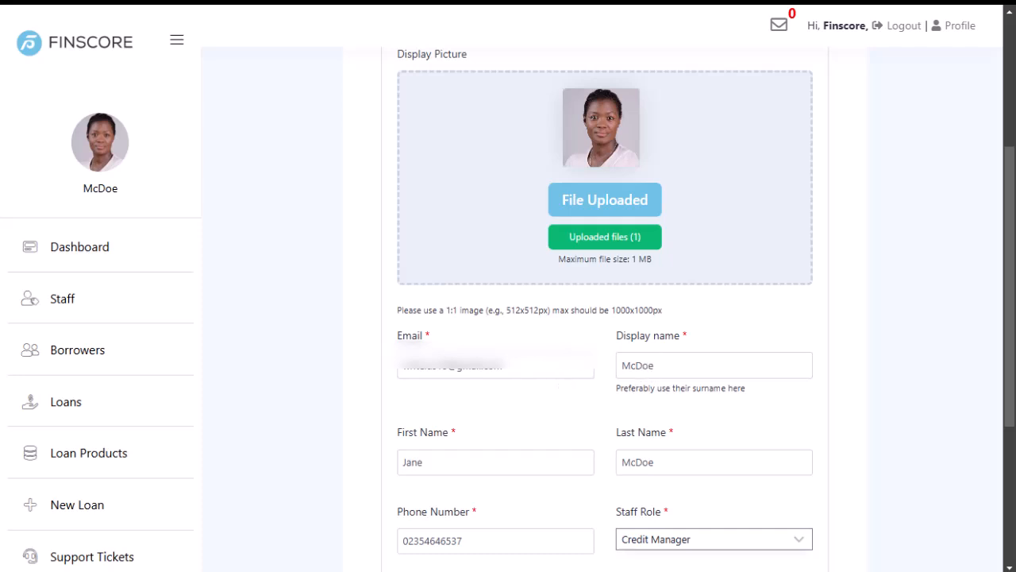
left_click(16, 218)
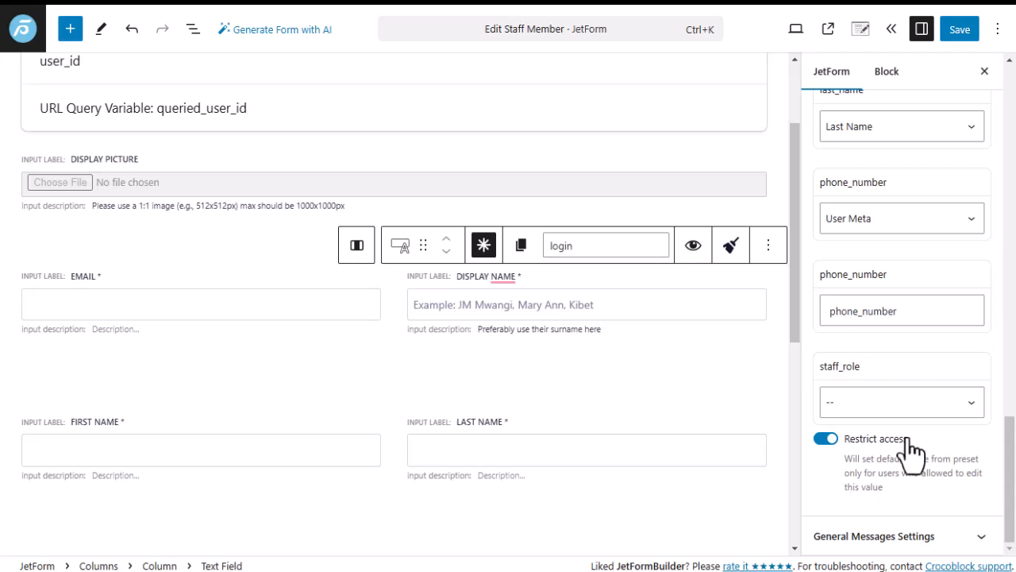
scroll(862, 403, "up", 10)
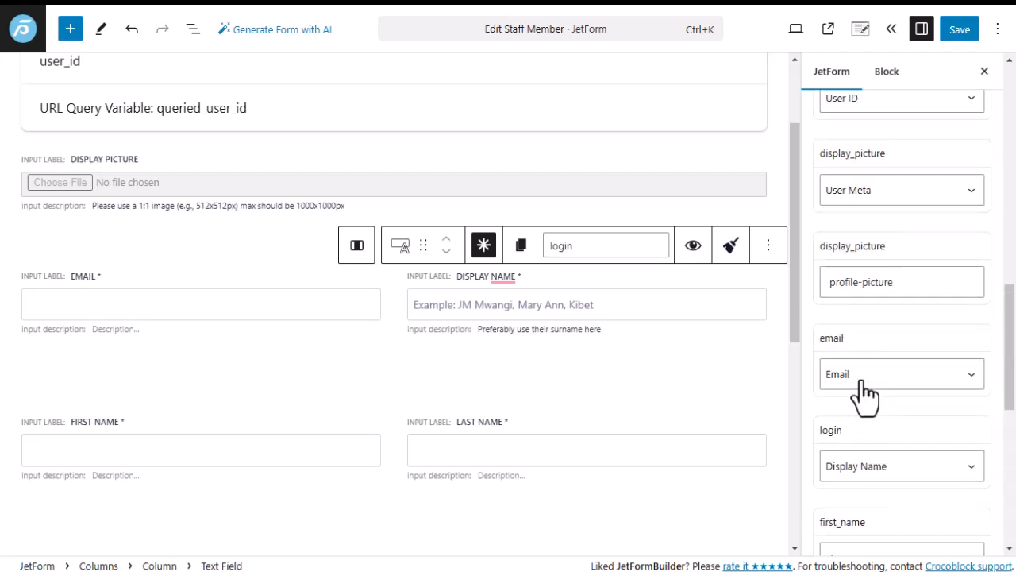
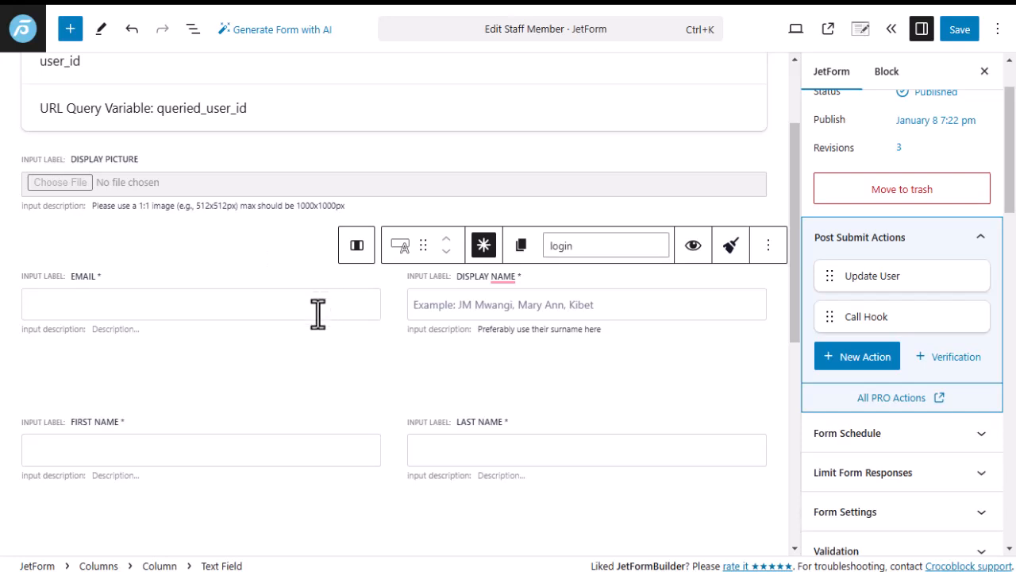
Reveal the browser's vertical tab sidebar to reach the Profile Builder tab.
mouse_move(11, 283)
Open Profile Builder's Pages settings and review the Single user page setting.
mouse_move(7, 241)
left_click(12, 274)
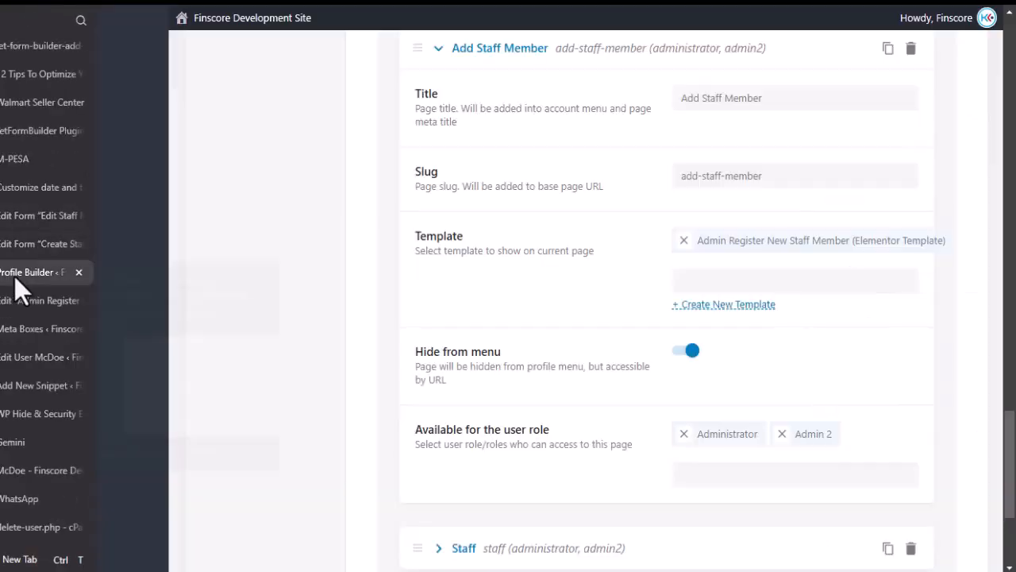
scroll(399, 313, "up", 10)
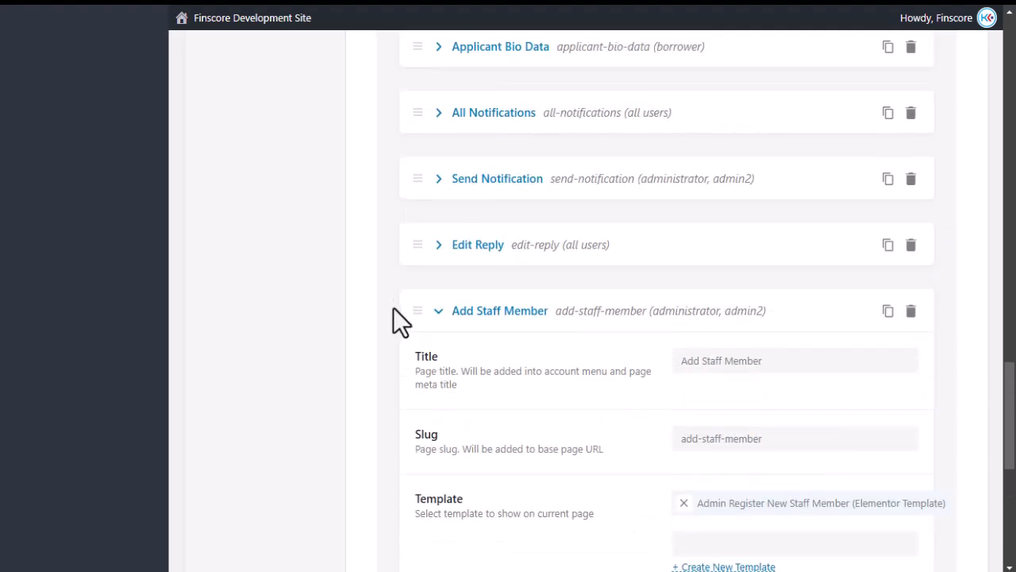
scroll(396, 306, "up", 10)
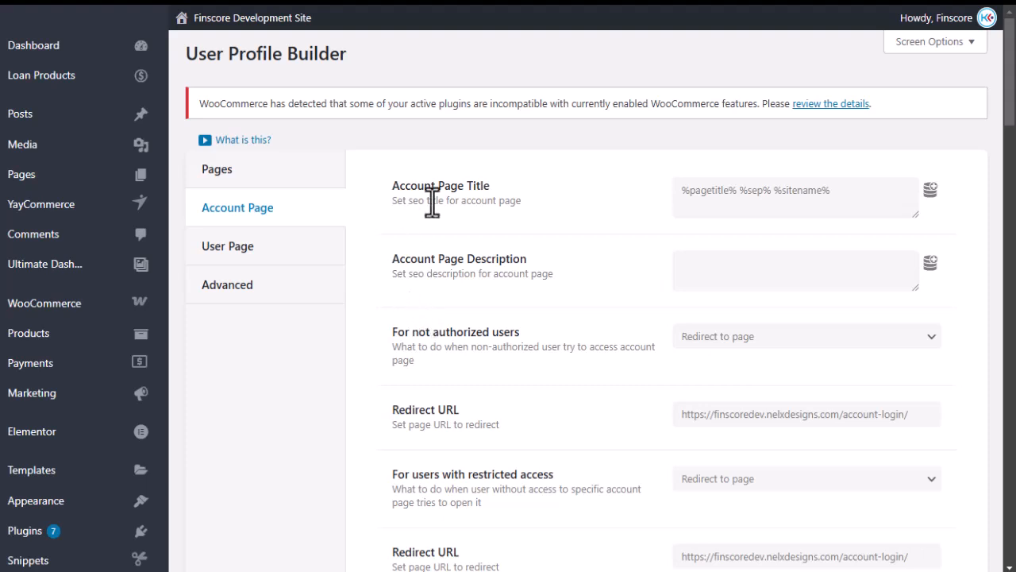
left_click(263, 190)
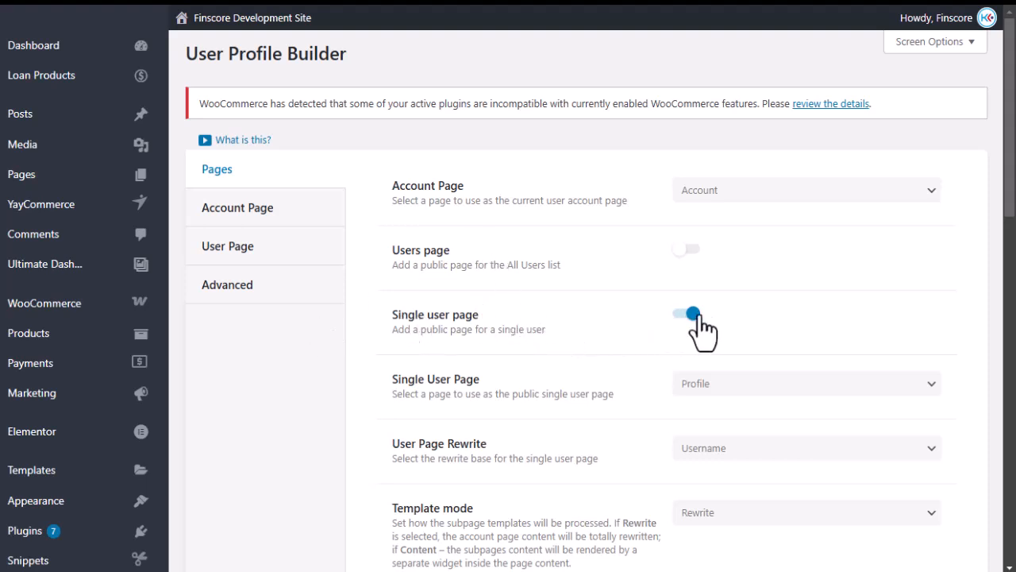
left_click_drag(391, 313, 520, 308)
left_click(521, 308)
Glance at the staff member's front-end profile page, then return to Profile Builder.
left_click(10, 470)
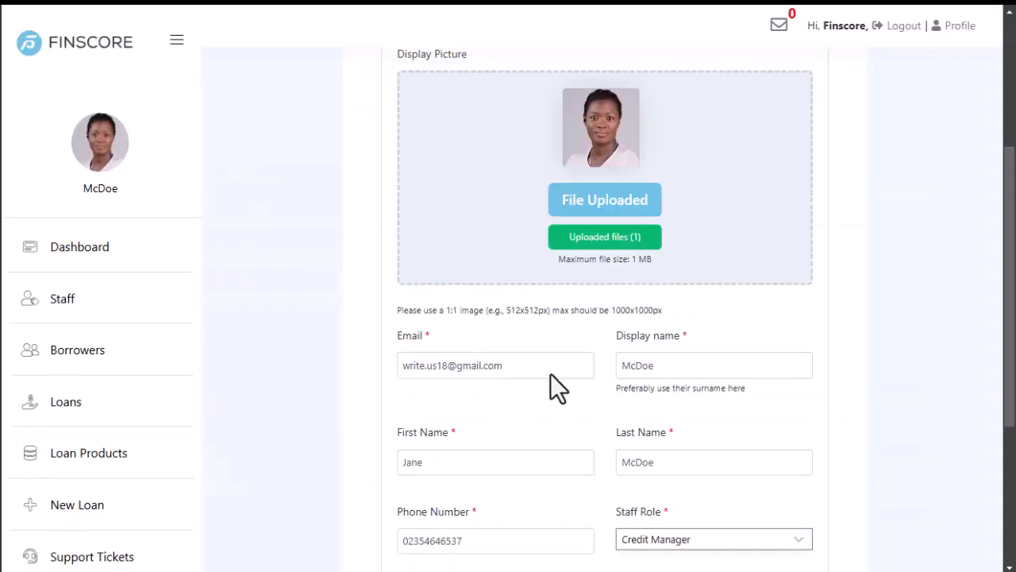
scroll(550, 373, "up", 3)
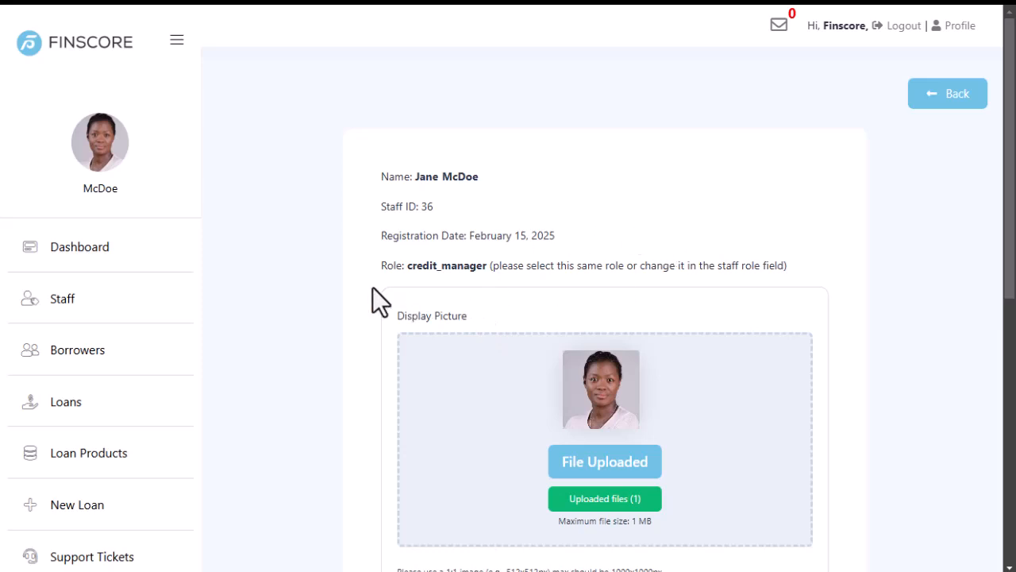
mouse_move(1, 262)
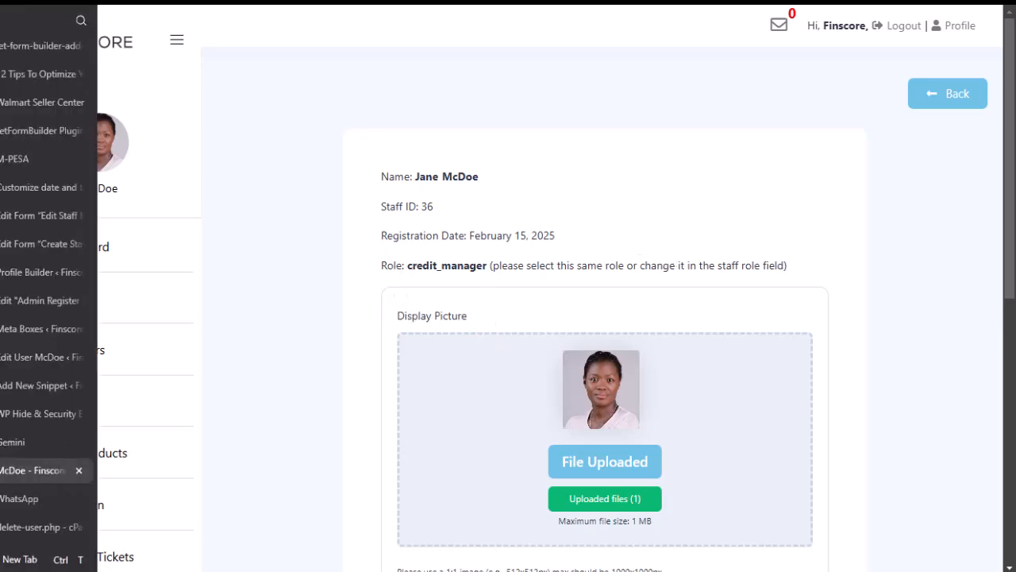
left_click(14, 272)
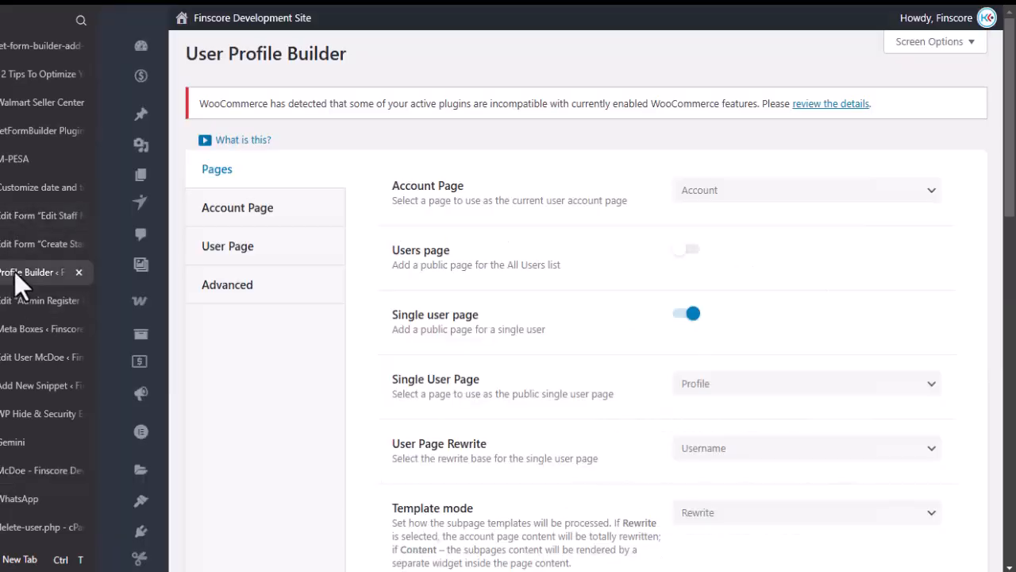
Review the User Page subpages, then go to the staff registration template in Elementor.
left_click(238, 266)
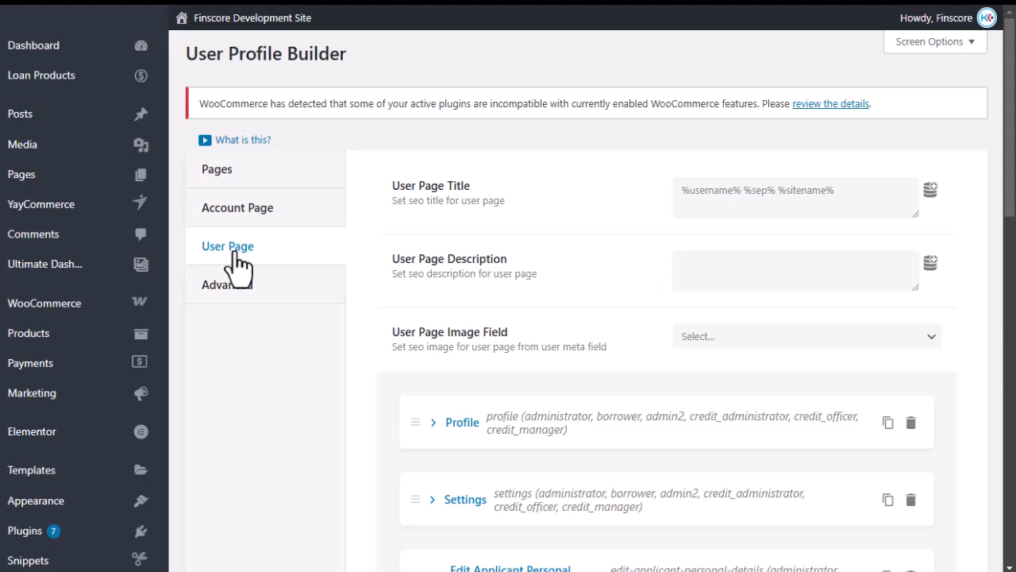
scroll(438, 322, "down", 10)
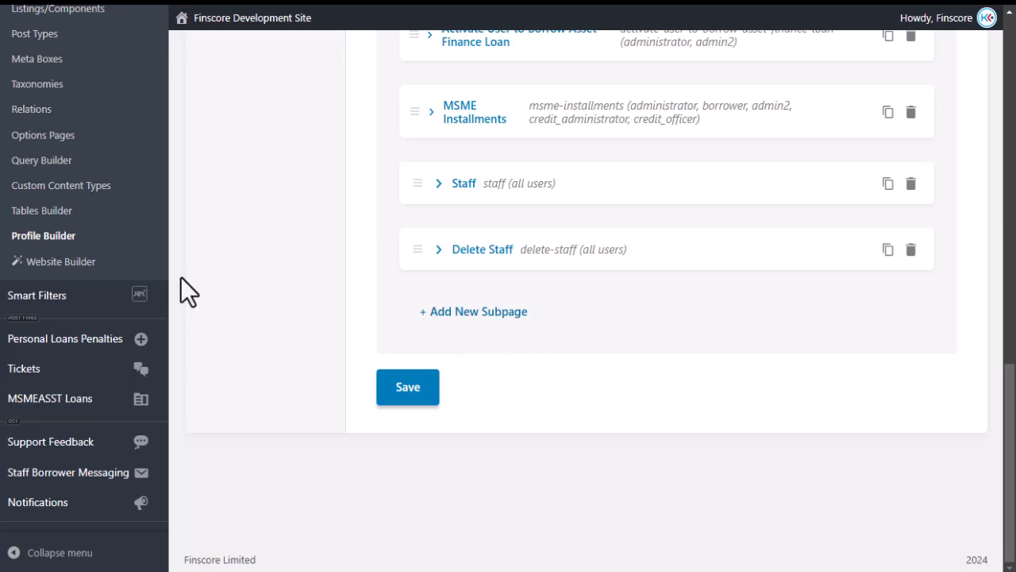
scroll(384, 282, "up", 6)
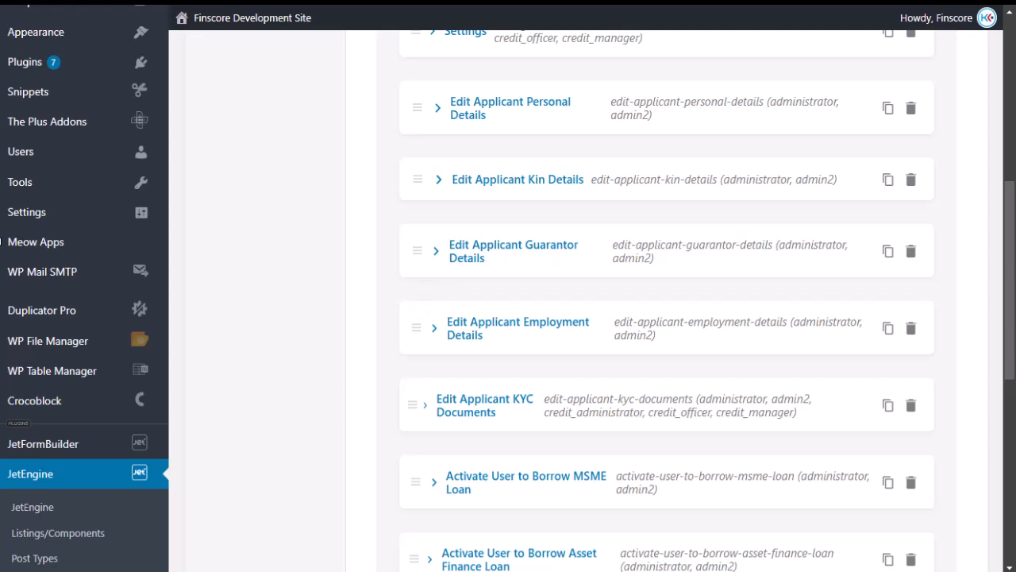
left_click(15, 303)
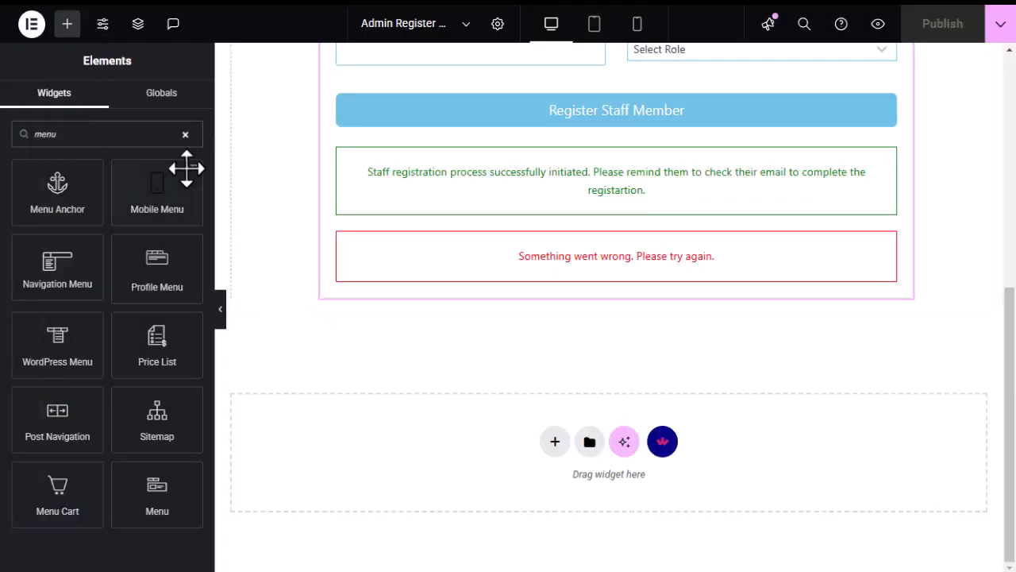
Exit the Elementor editor to the WordPress templates list.
left_click(32, 26)
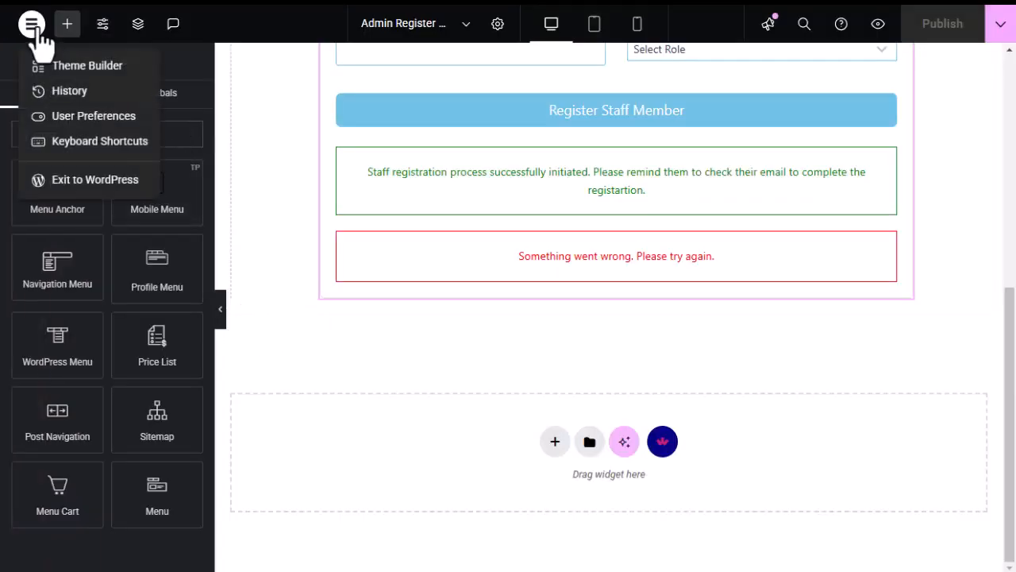
left_click(83, 181)
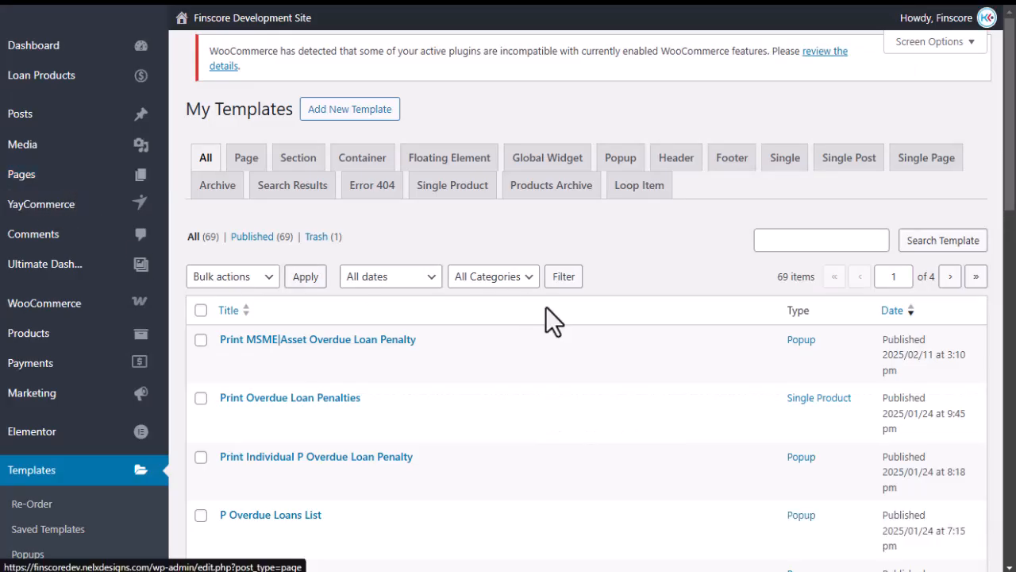
scroll(403, 357, "down", 1)
scroll(403, 365, "down", 4)
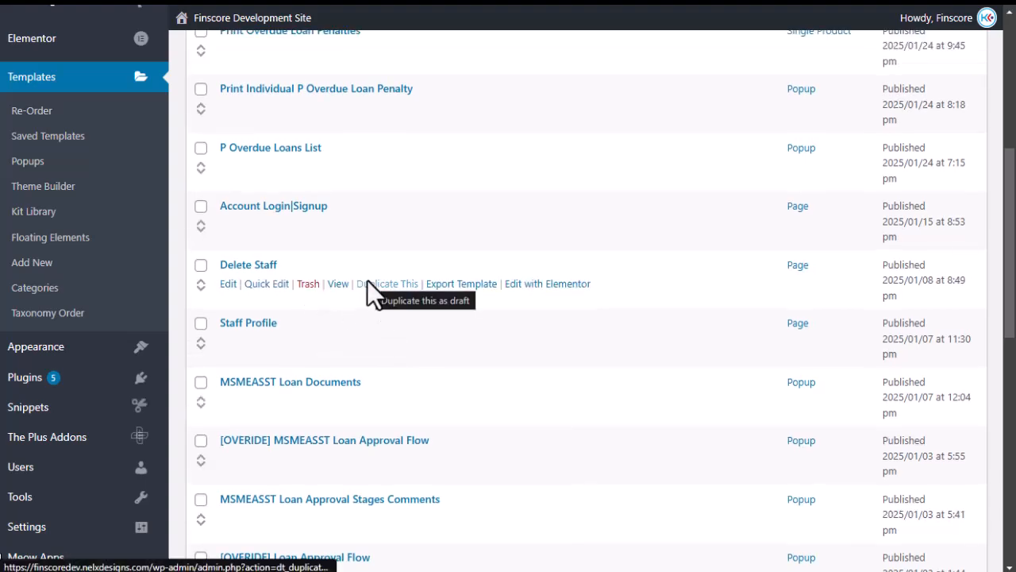
scroll(365, 280, "down", 5)
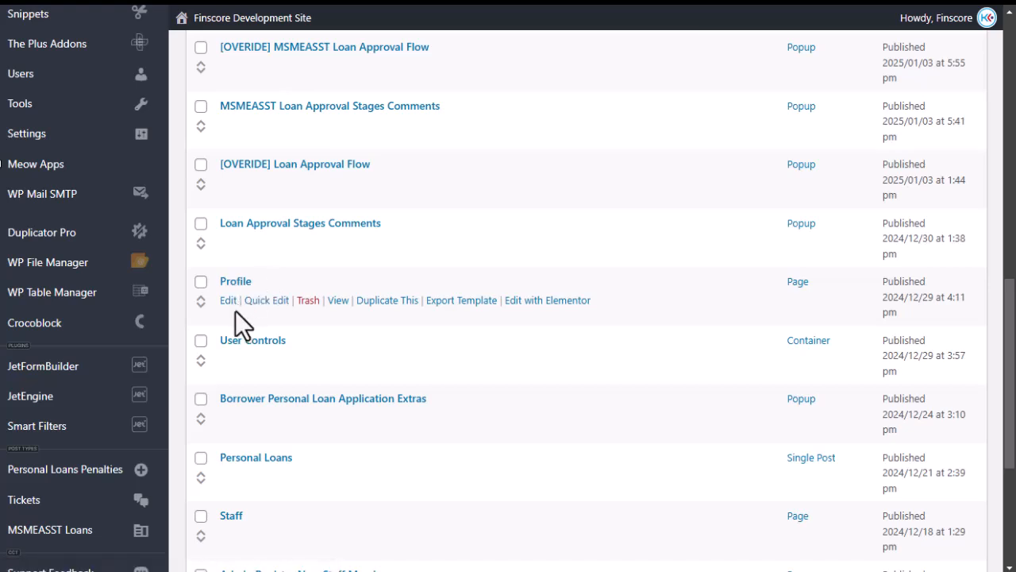
In Profile Builder, expand the Staff subpage to confirm it uses the Staff Profile template.
mouse_move(30, 302)
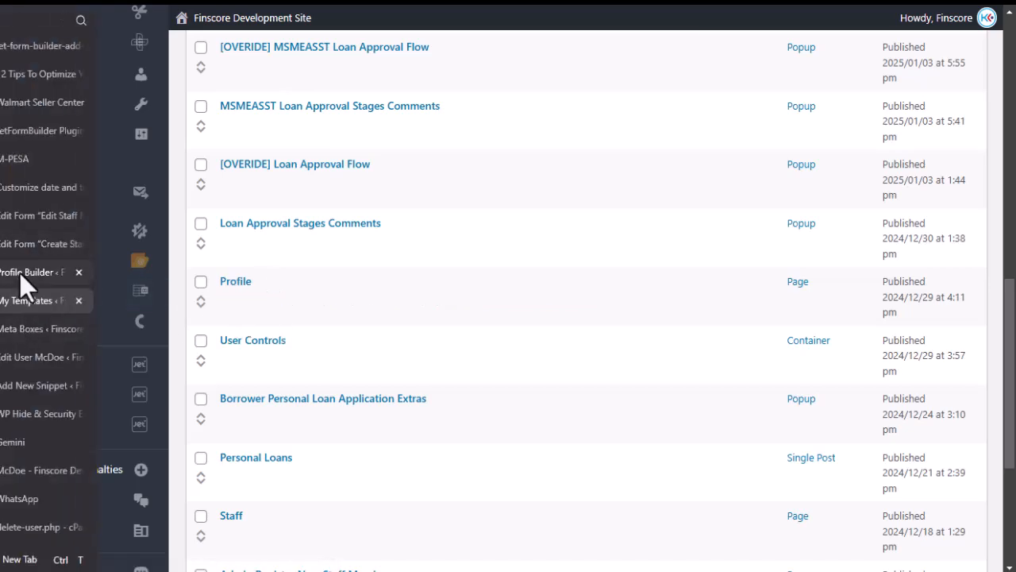
left_click(22, 273)
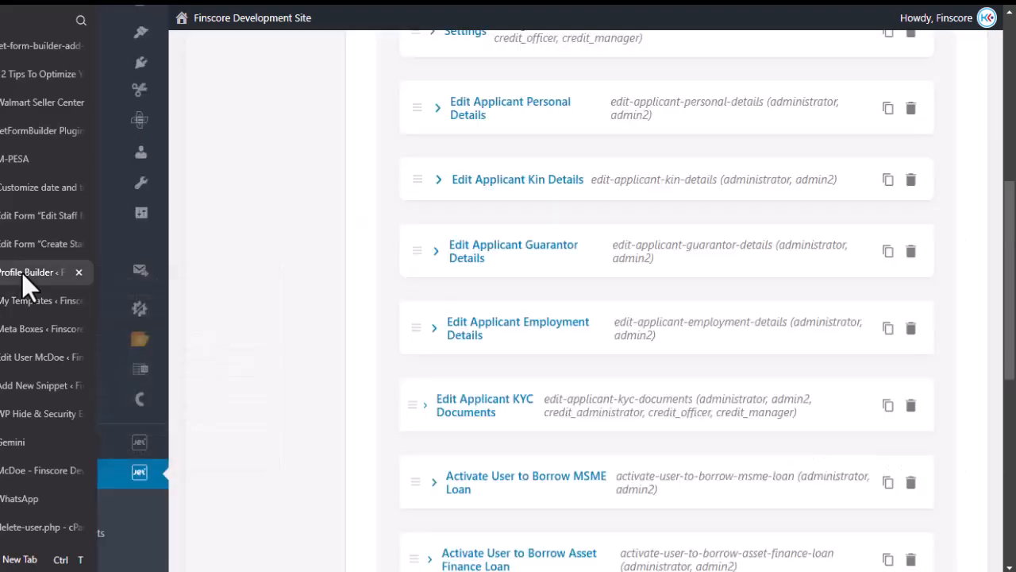
scroll(567, 352, "down", 5)
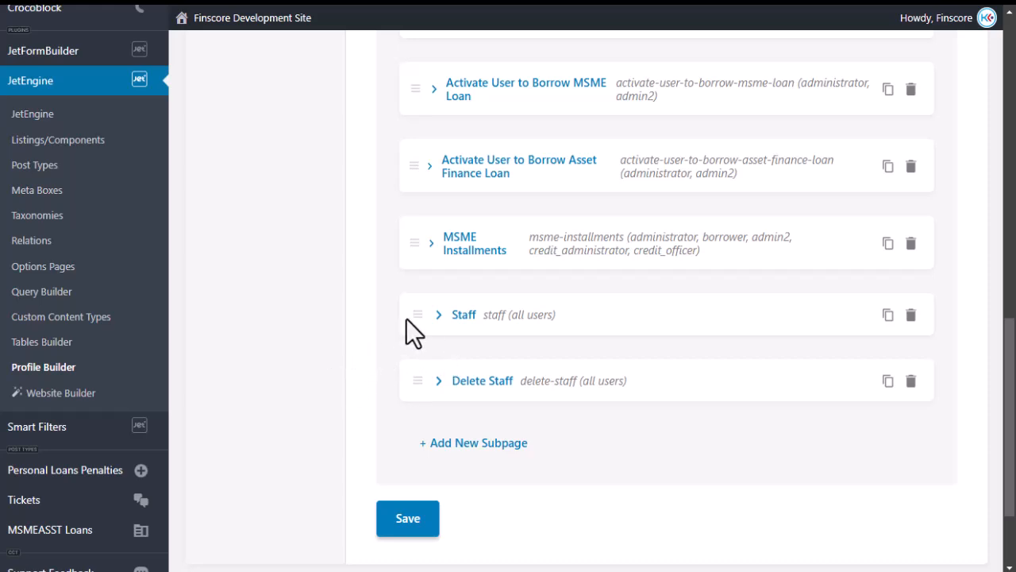
left_click(438, 316)
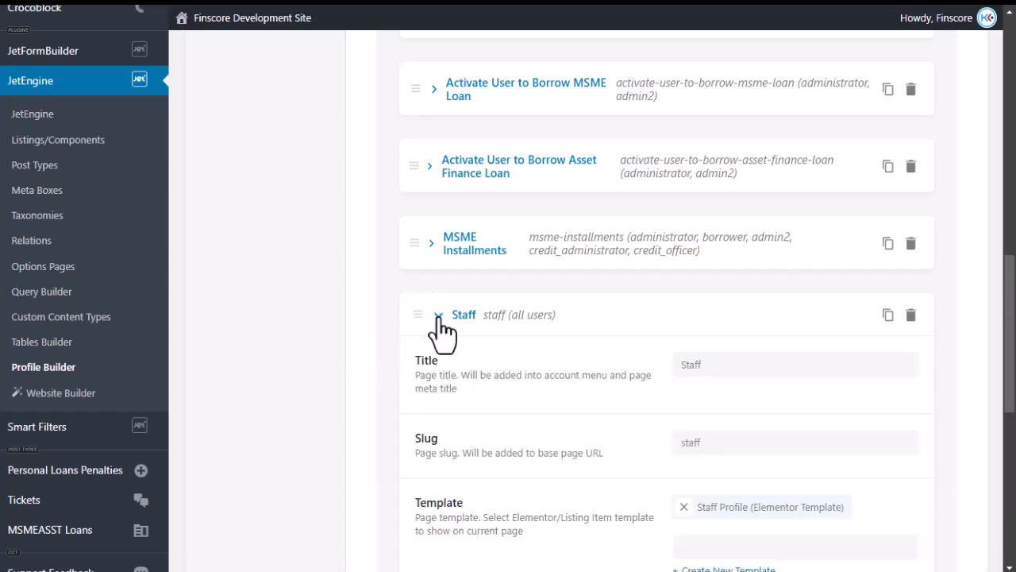
scroll(577, 364, "down", 3)
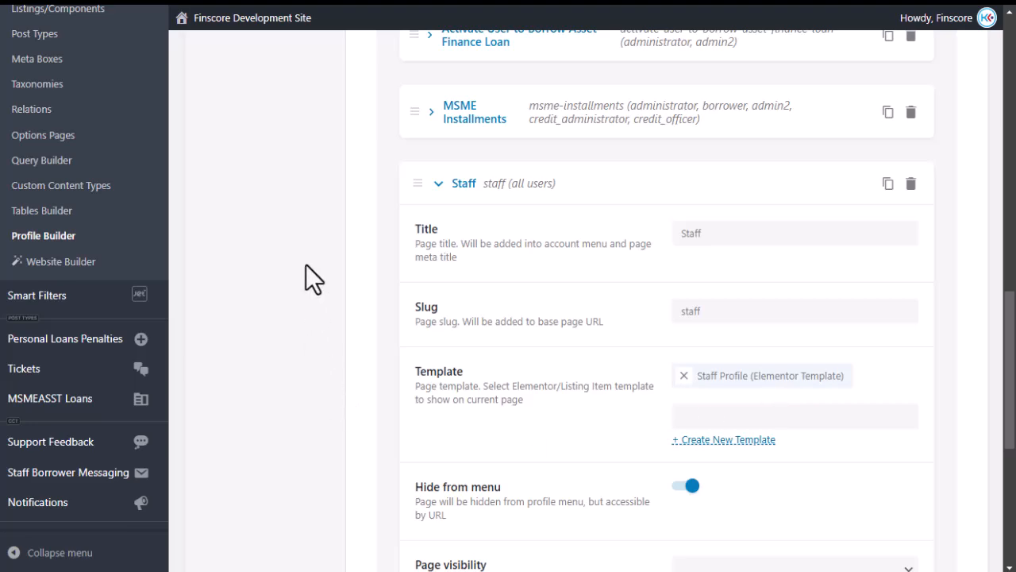
left_click(437, 189)
Open the Staff Profile template from My Templates in Elementor.
mouse_move(16, 262)
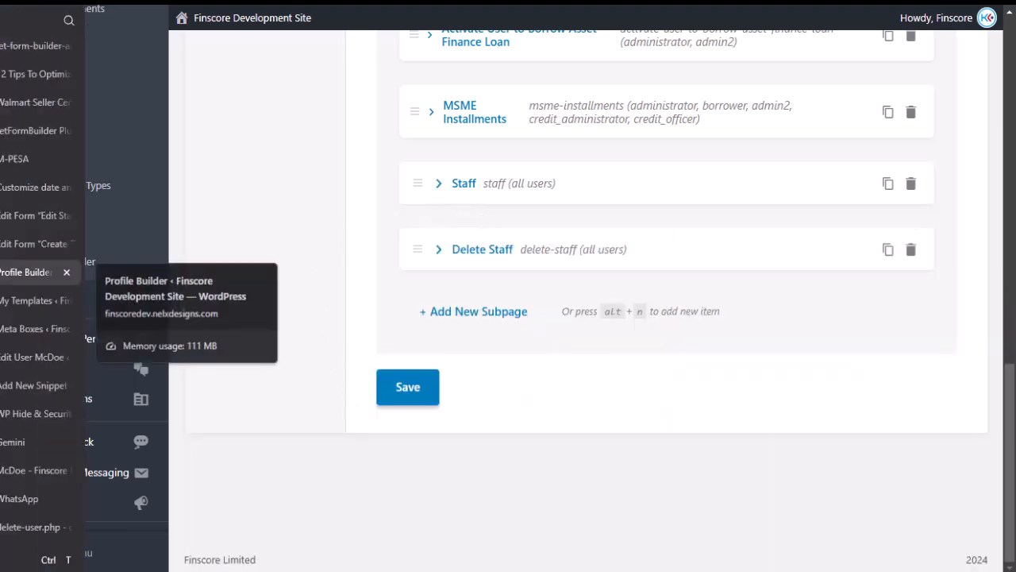
left_click(34, 301)
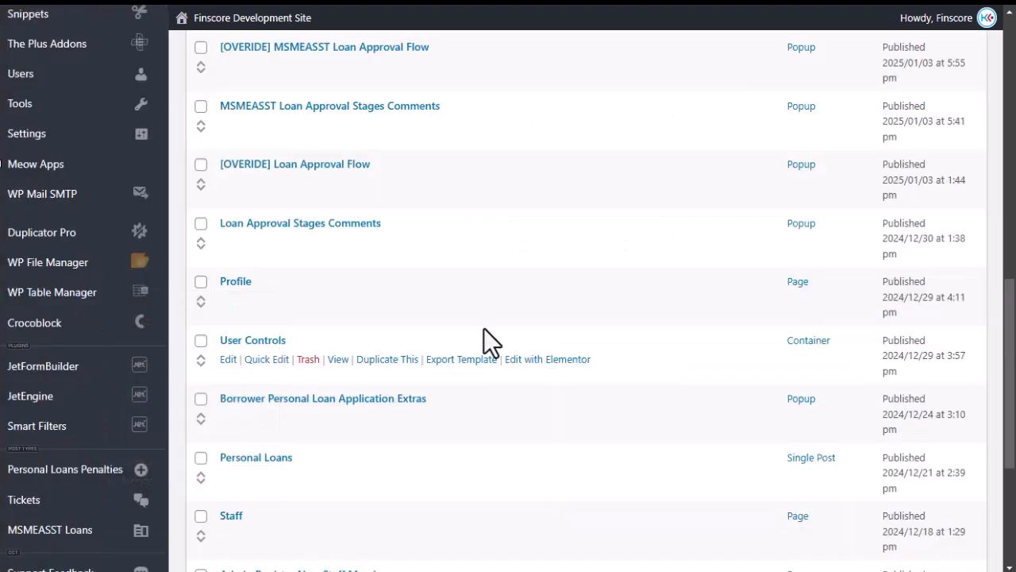
scroll(483, 327, "down", 2)
scroll(460, 330, "down", 1)
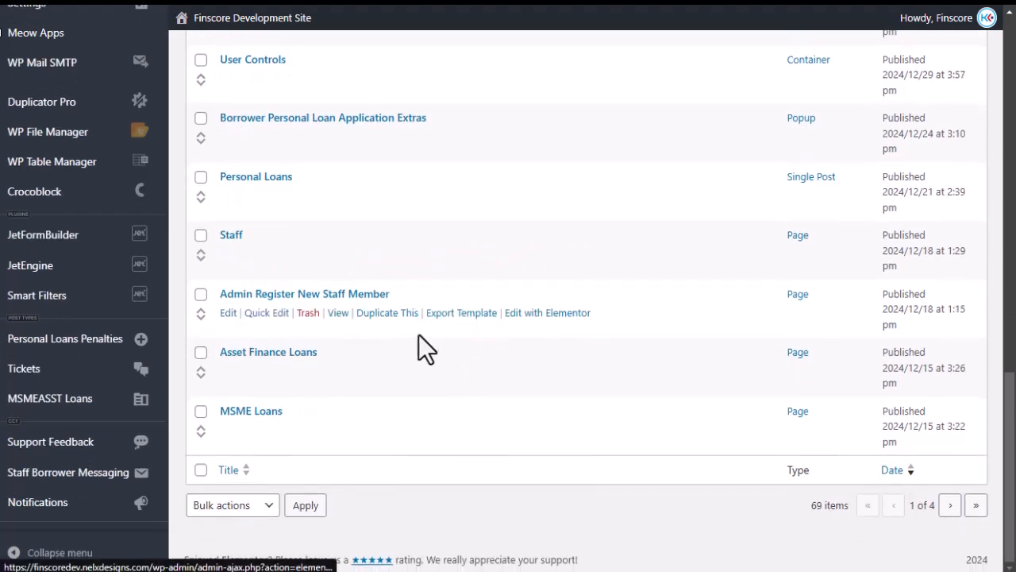
scroll(412, 344, "up", 2)
scroll(412, 345, "up", 6)
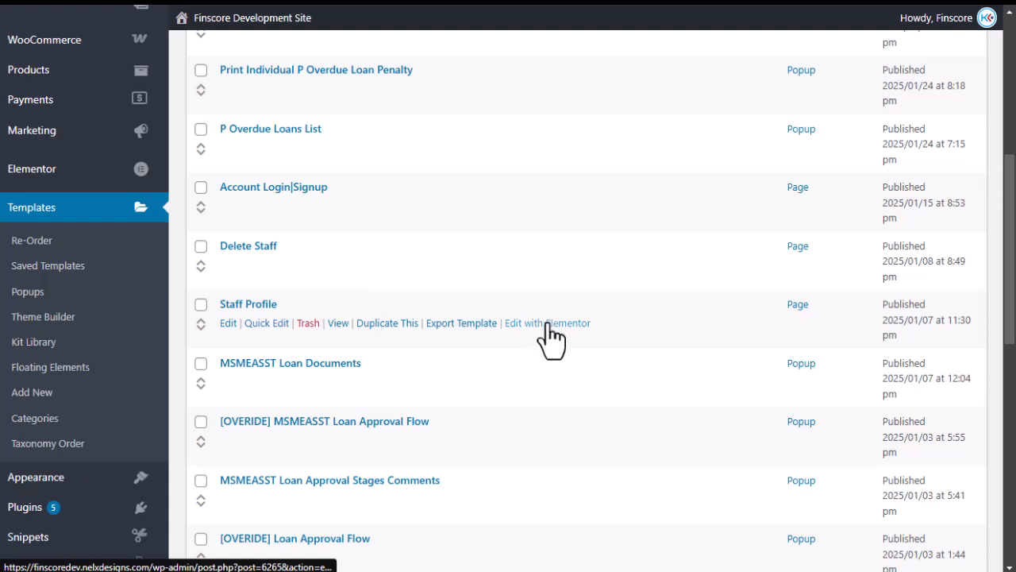
left_click(547, 323)
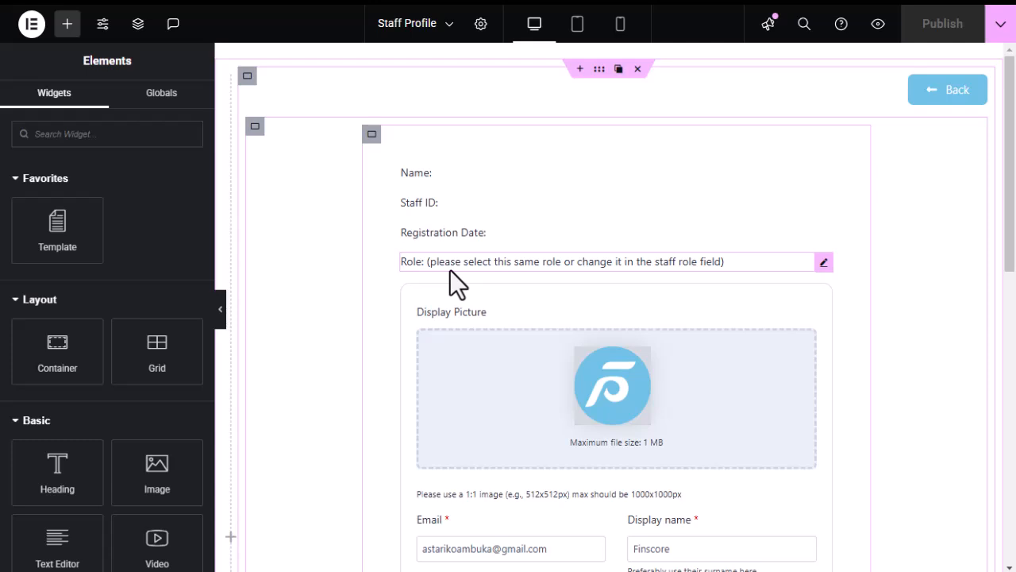
Open the staff form widget's settings and browse its Style and Content tabs.
scroll(437, 290, "down", 2)
scroll(435, 293, "down", 4)
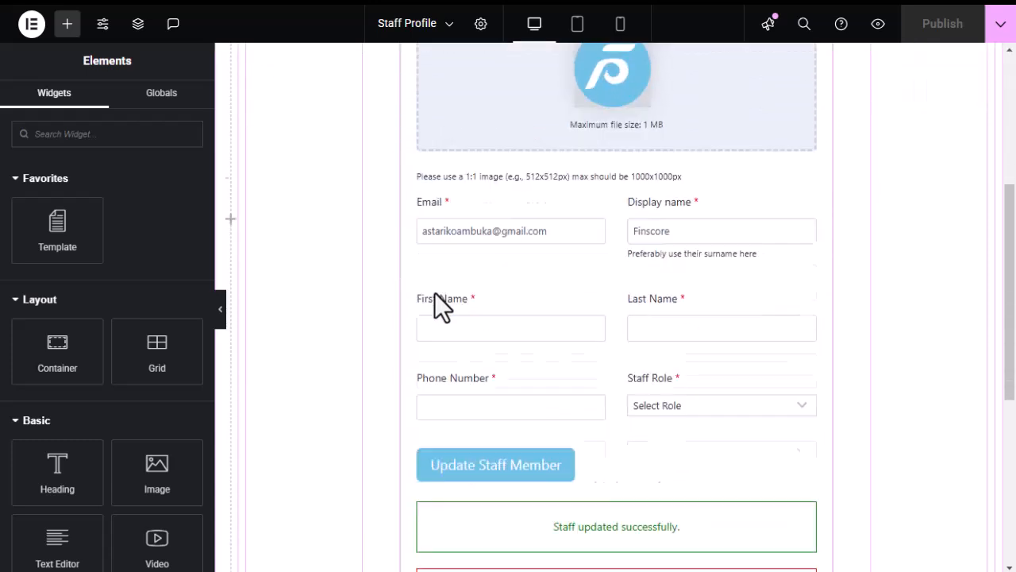
scroll(435, 294, "up", 4)
scroll(434, 292, "up", 2)
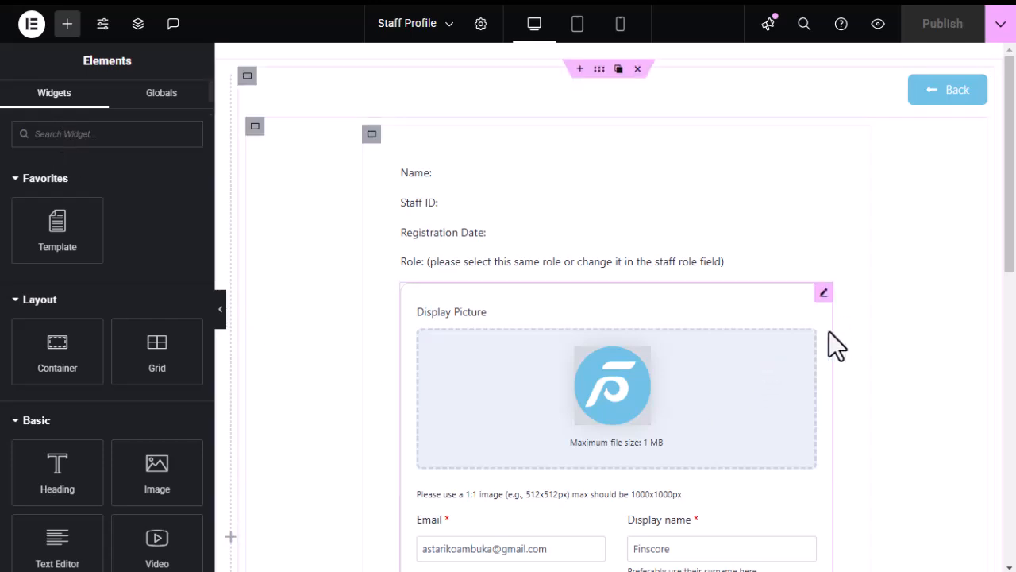
left_click(823, 294)
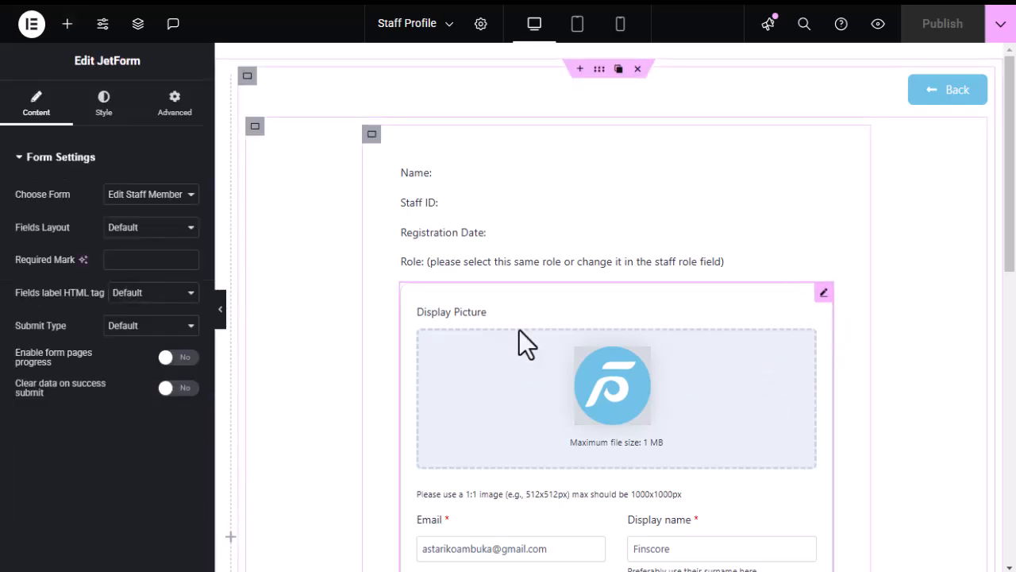
scroll(524, 374, "down", 2)
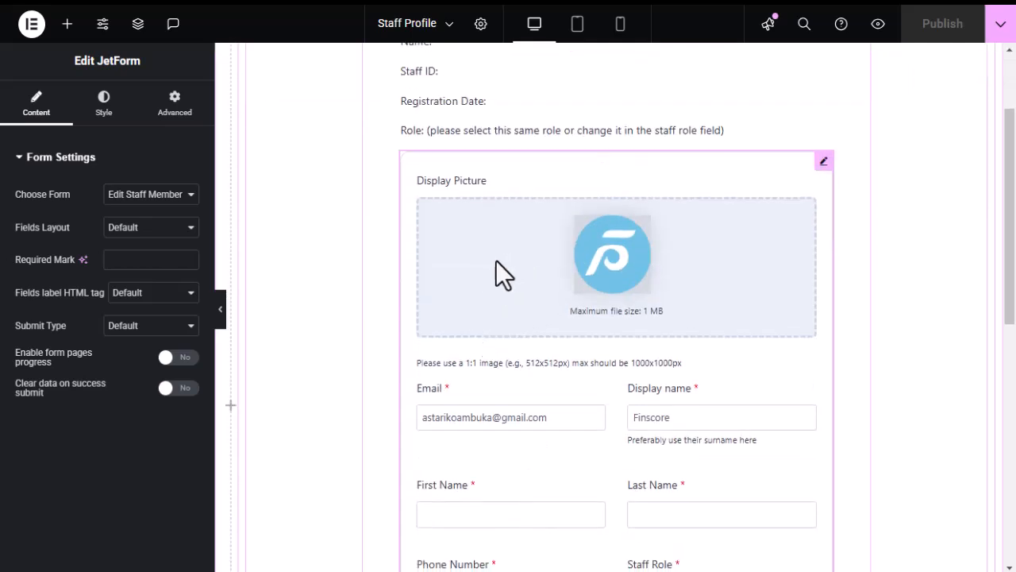
left_click(106, 107)
scroll(90, 344, "down", 5)
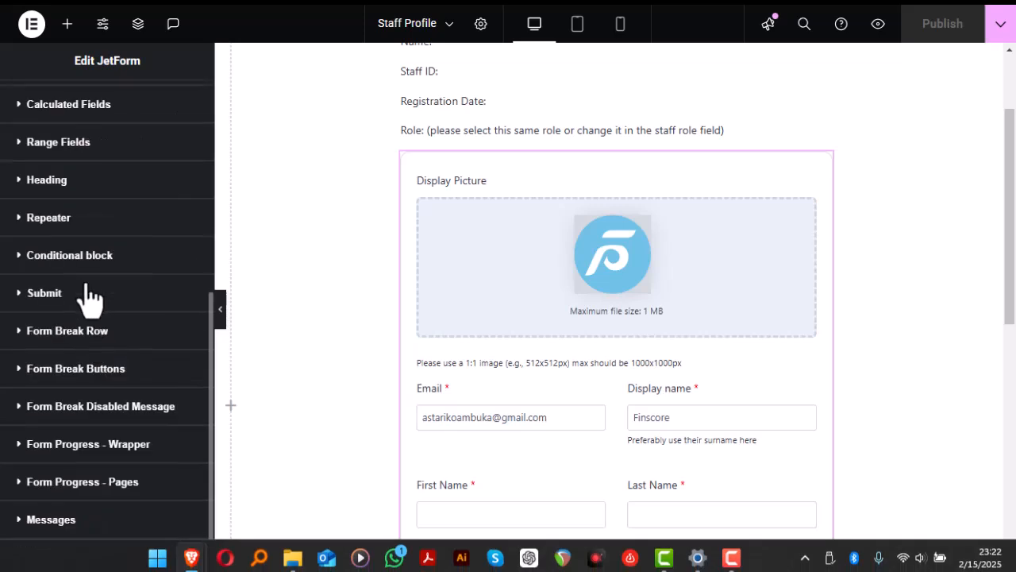
scroll(91, 340, "up", 5)
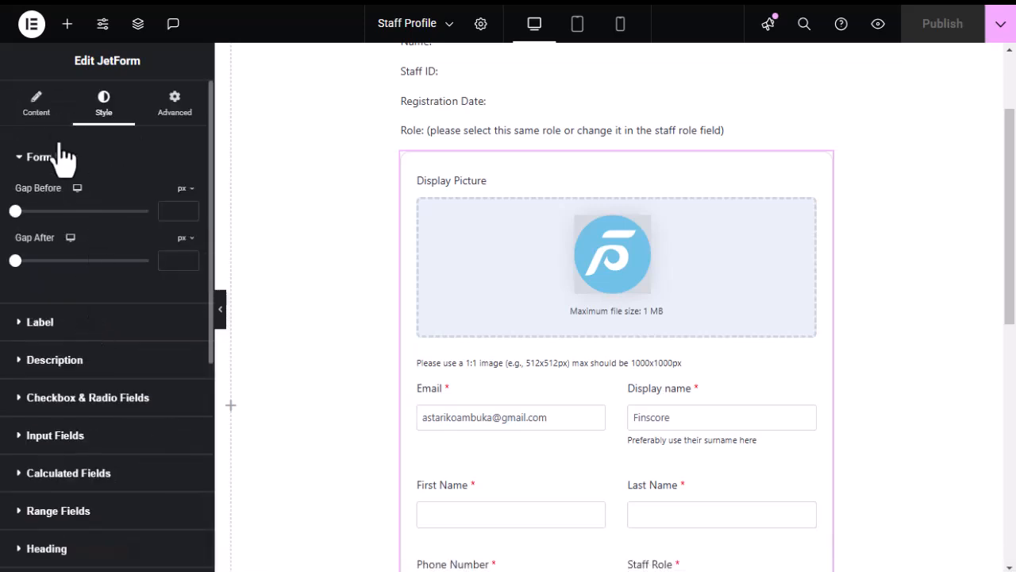
left_click(35, 107)
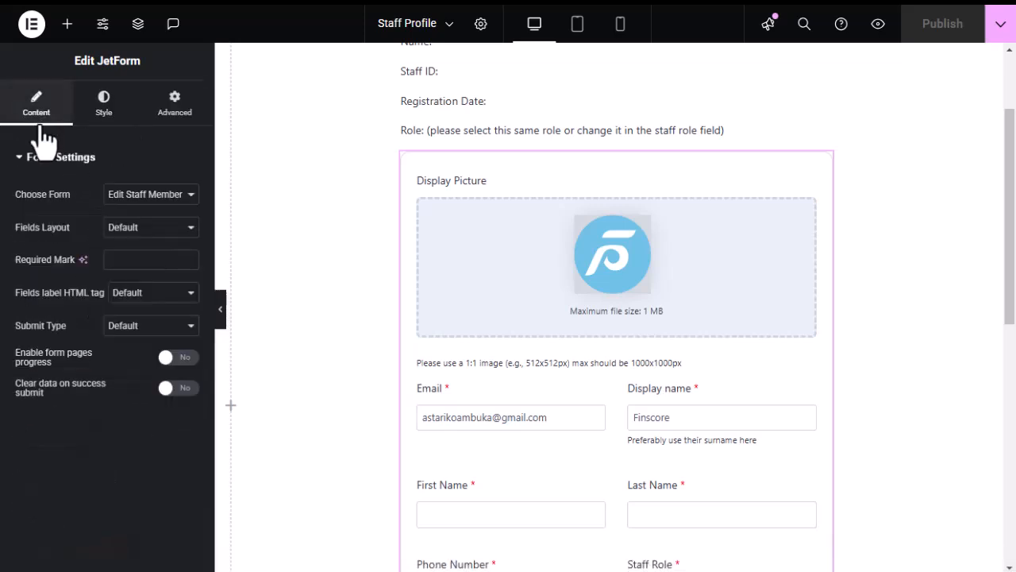
scroll(603, 308, "down", 5)
scroll(557, 311, "up", 7)
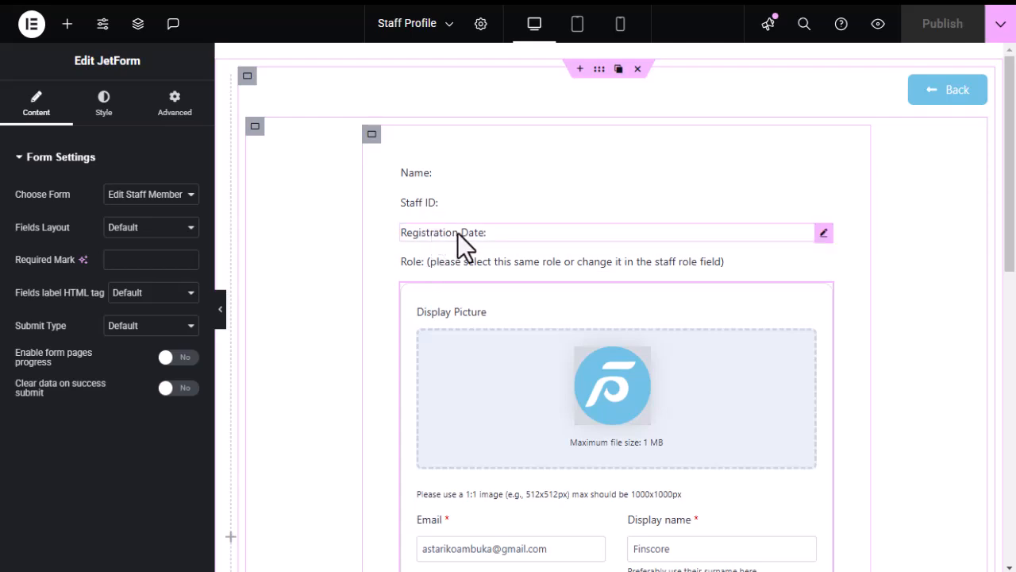
Open the Registration Date widget's Edit Dynamic Field settings to inspect its source.
mouse_move(825, 234)
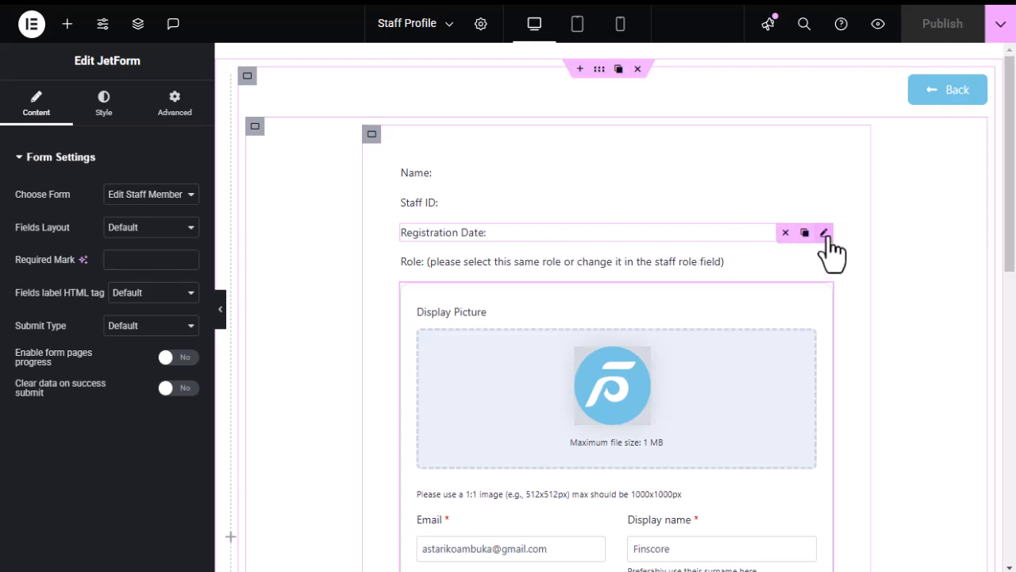
left_click(824, 234)
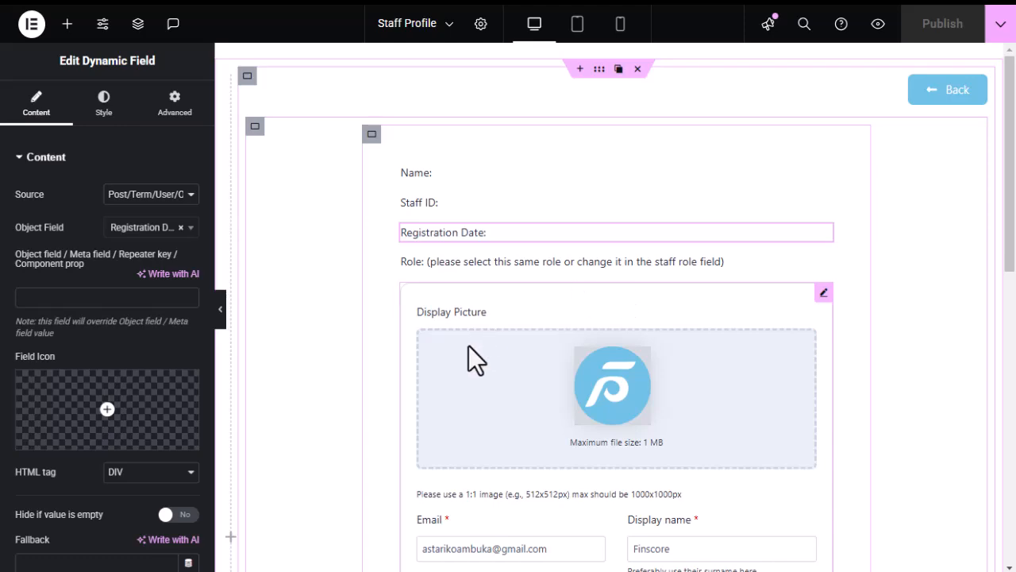
scroll(480, 341, "down", 5)
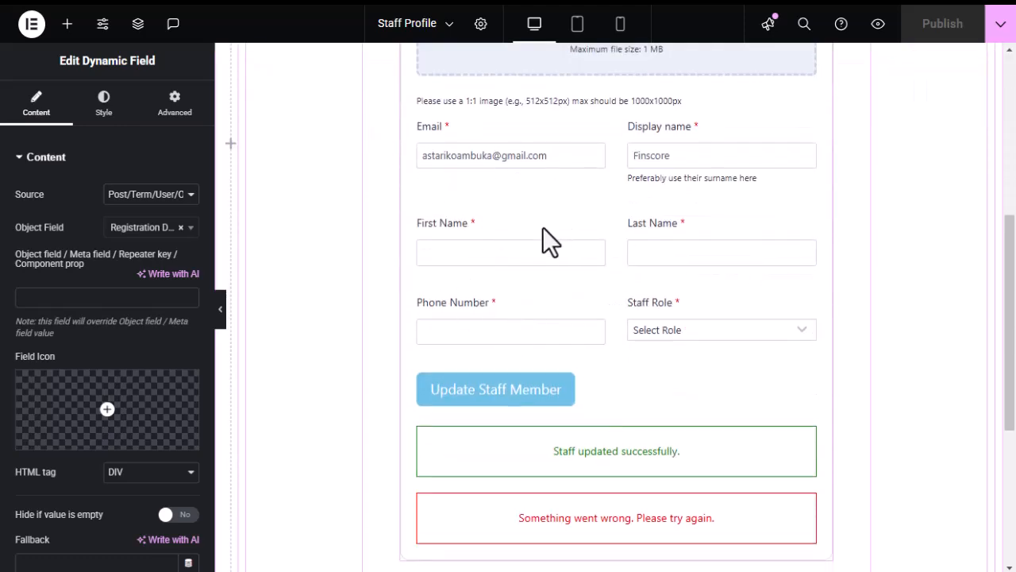
scroll(556, 238, "up", 2)
scroll(617, 304, "down", 3)
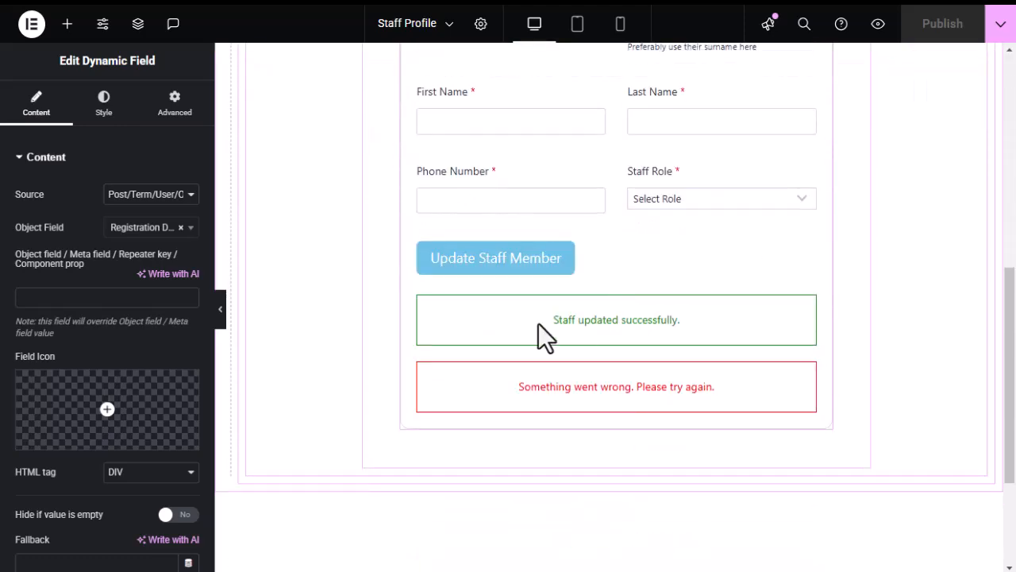
scroll(653, 315, "up", 7)
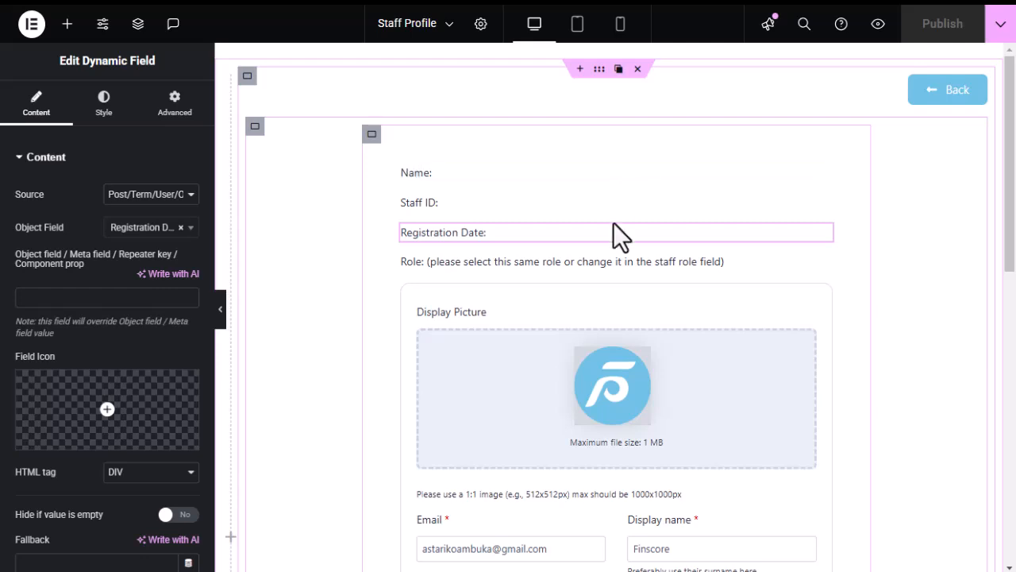
In Profile Builder, expand the Staff subpage and inspect its Title setting.
mouse_move(4, 300)
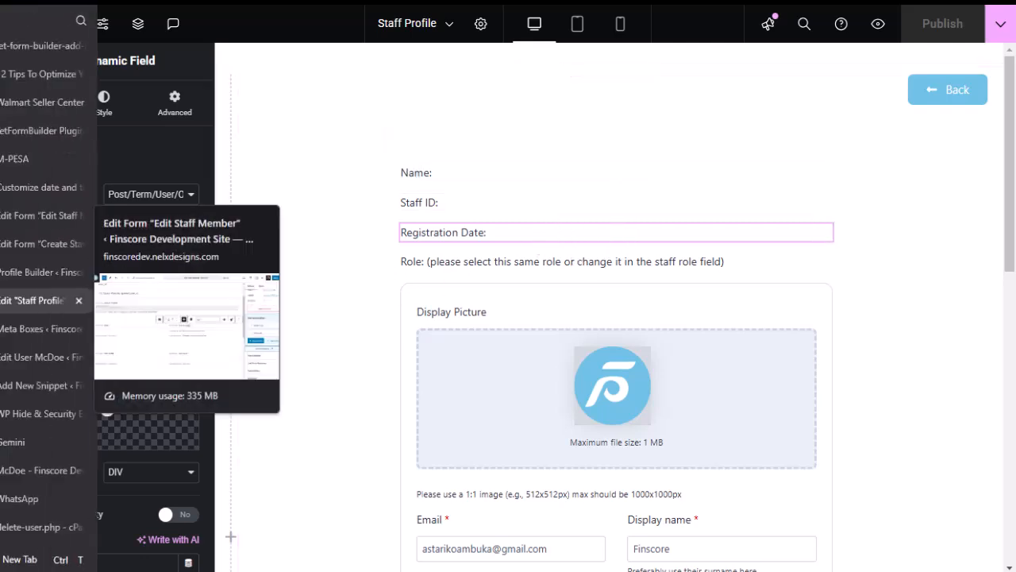
left_click(26, 275)
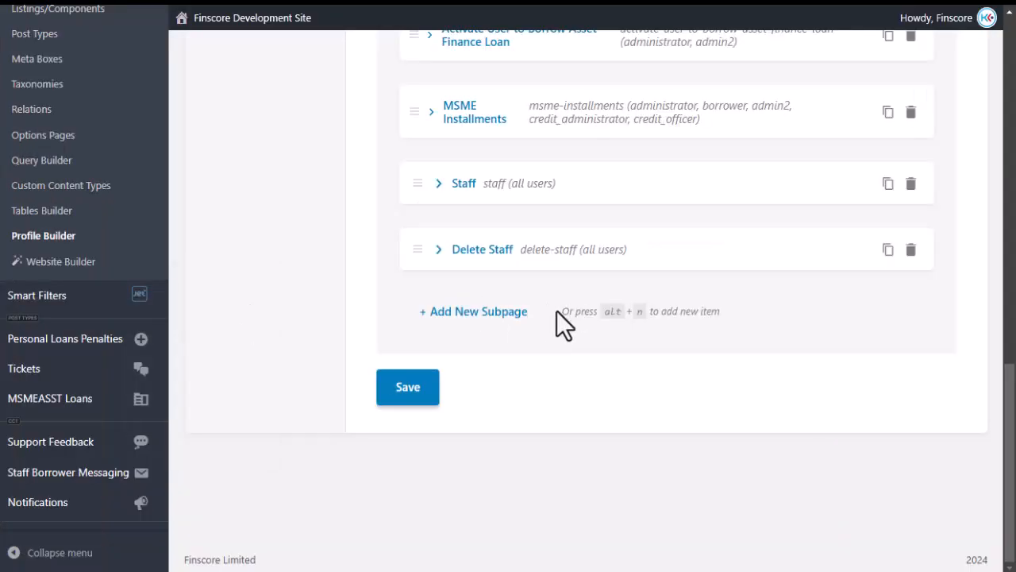
scroll(383, 301, "up", 7)
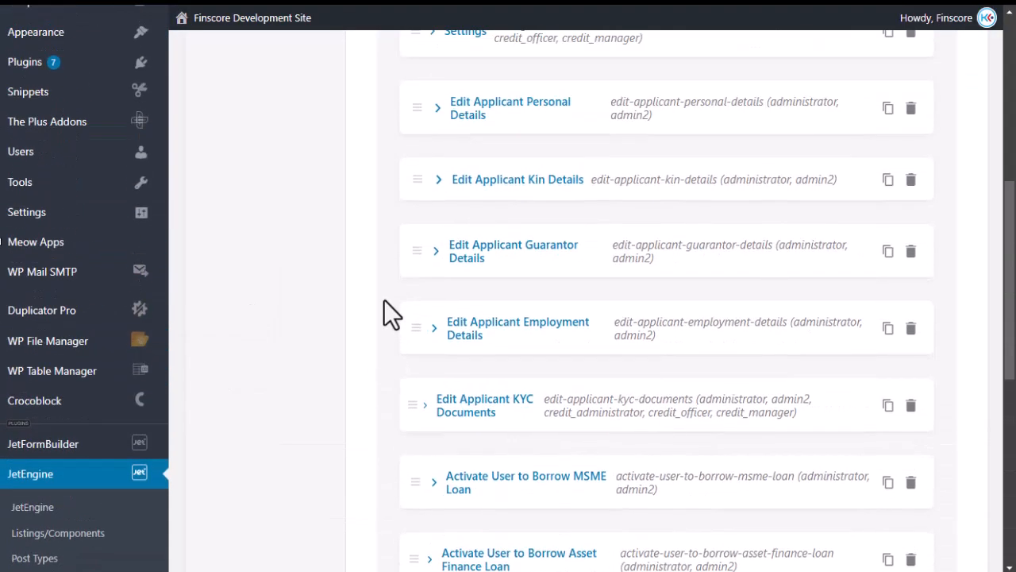
scroll(384, 300, "up", 6)
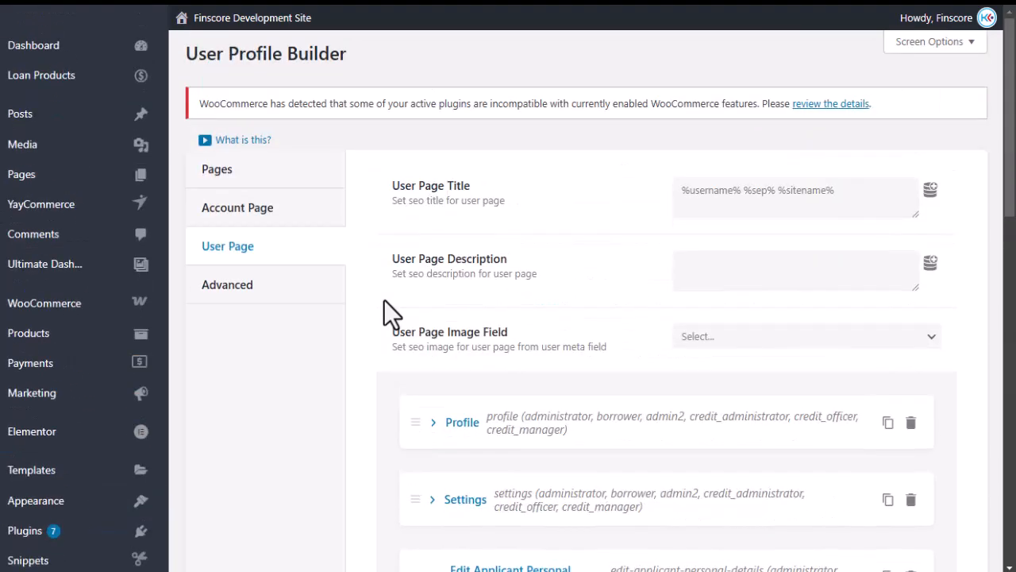
scroll(404, 309, "down", 14)
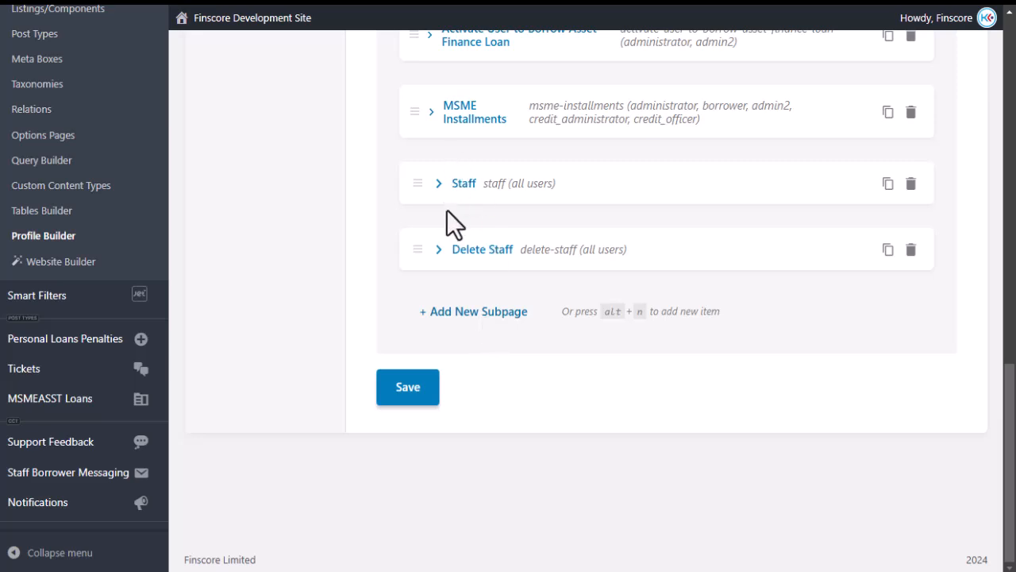
left_click(438, 183)
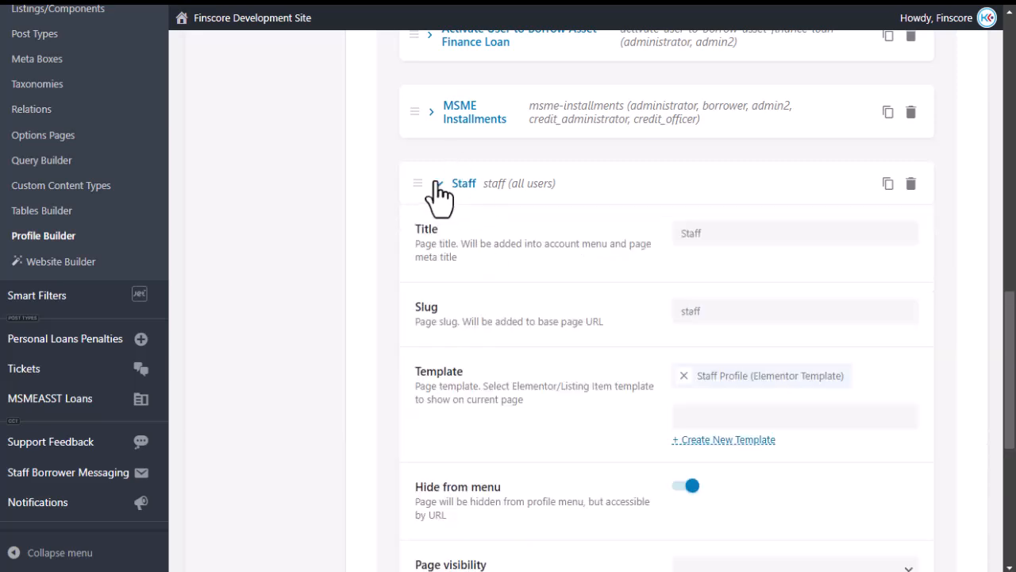
double_click(707, 232)
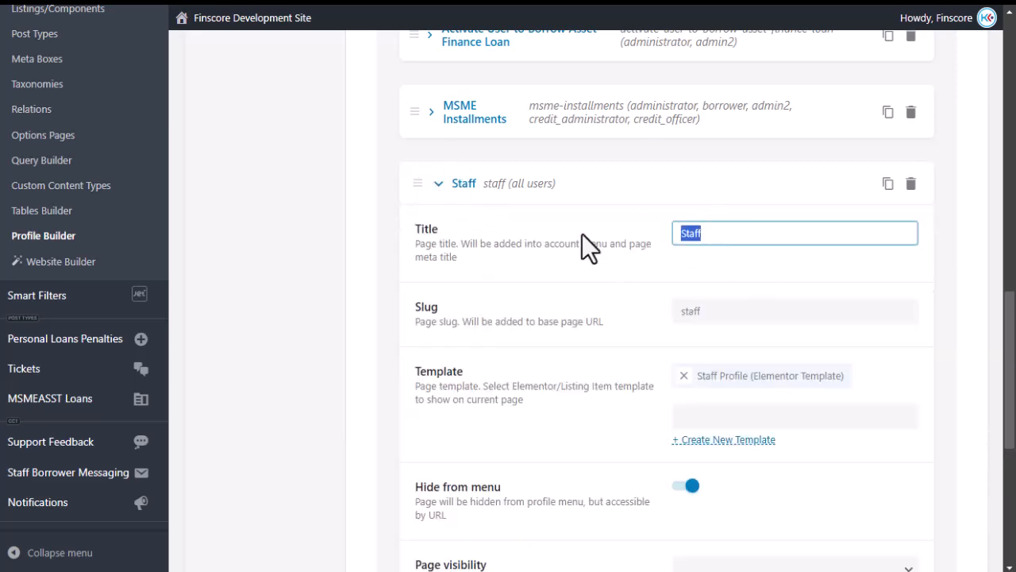
left_click(645, 268)
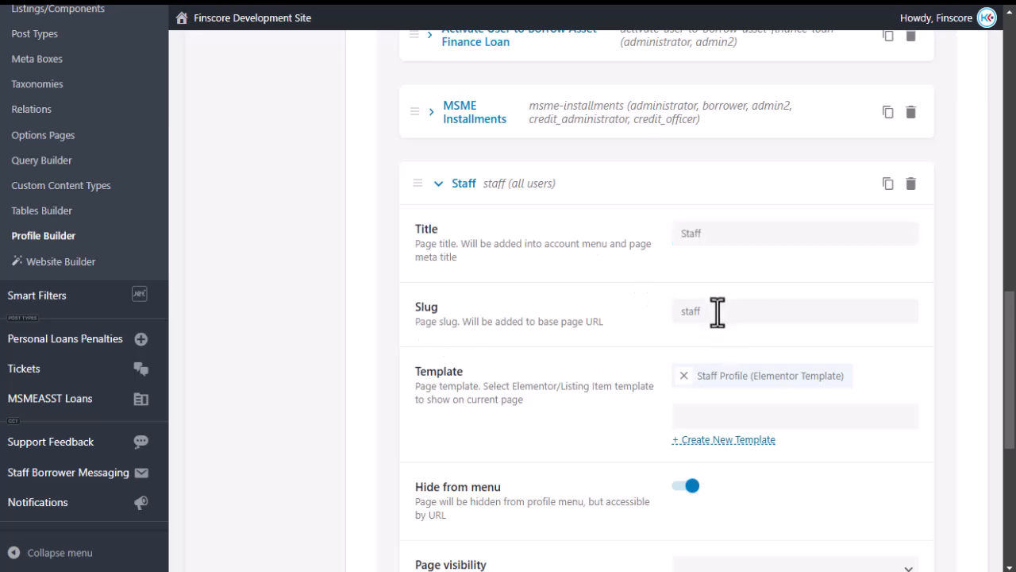
double_click(716, 231)
left_click(654, 279)
Check the Staff subpage's Template field shows the Staff Profile Elementor template.
scroll(705, 198, "down", 2)
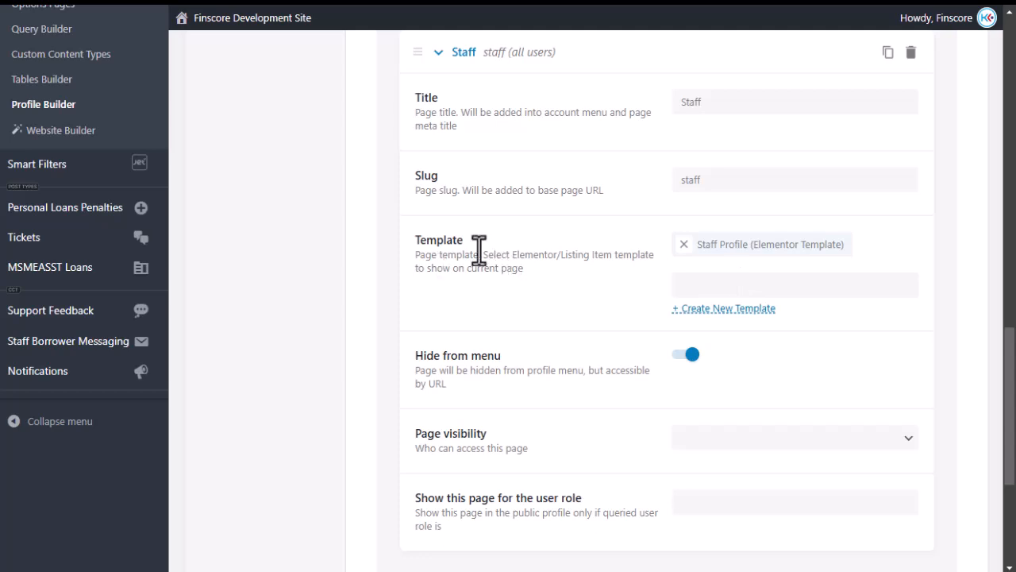
left_click(714, 284)
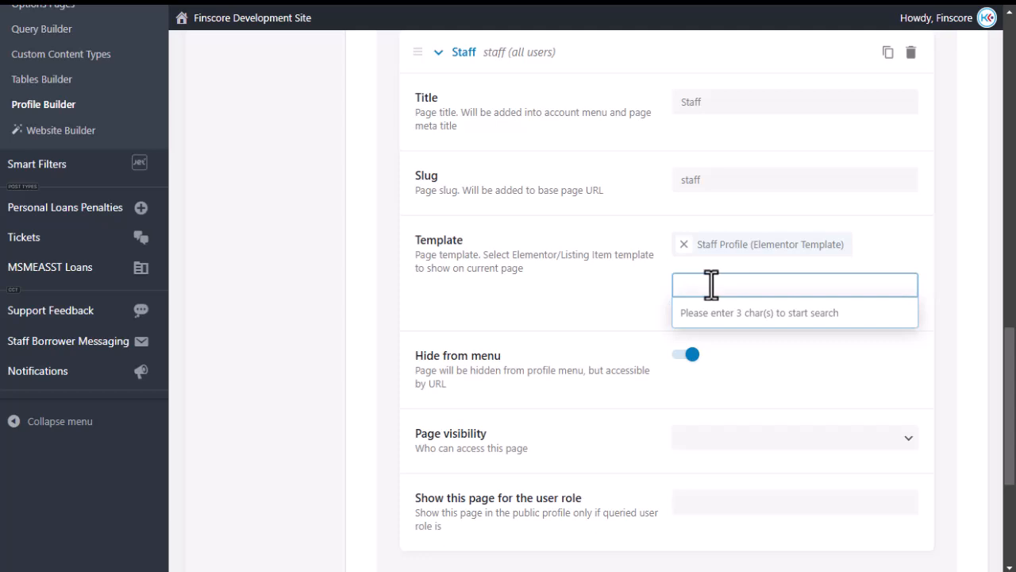
left_click(10, 298)
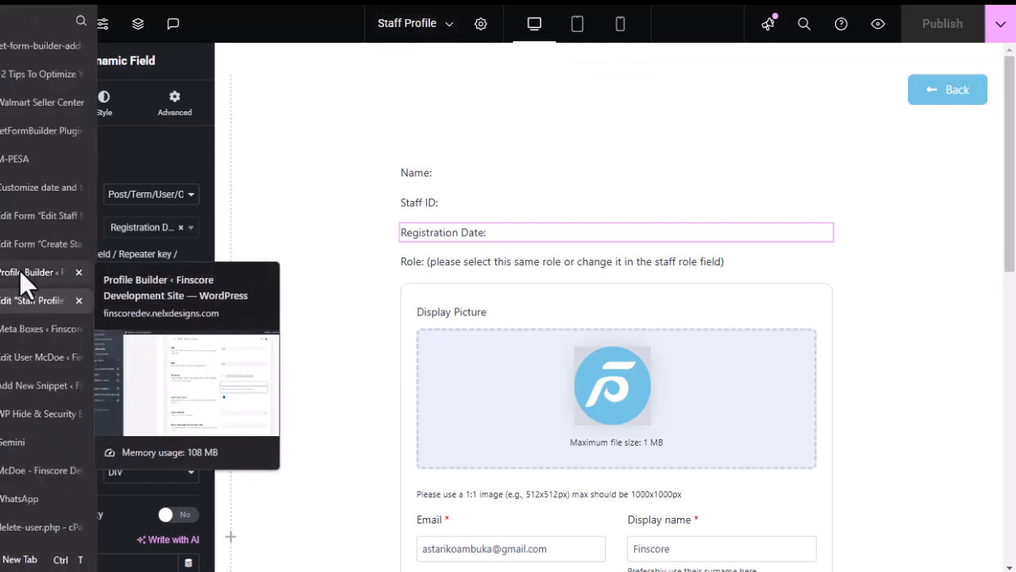
left_click(19, 271)
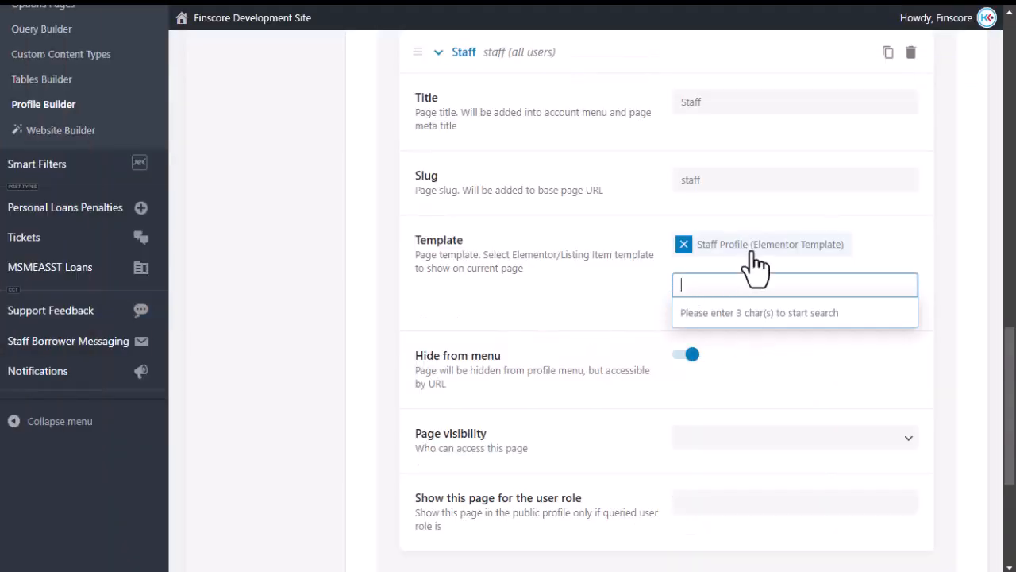
left_click(884, 247)
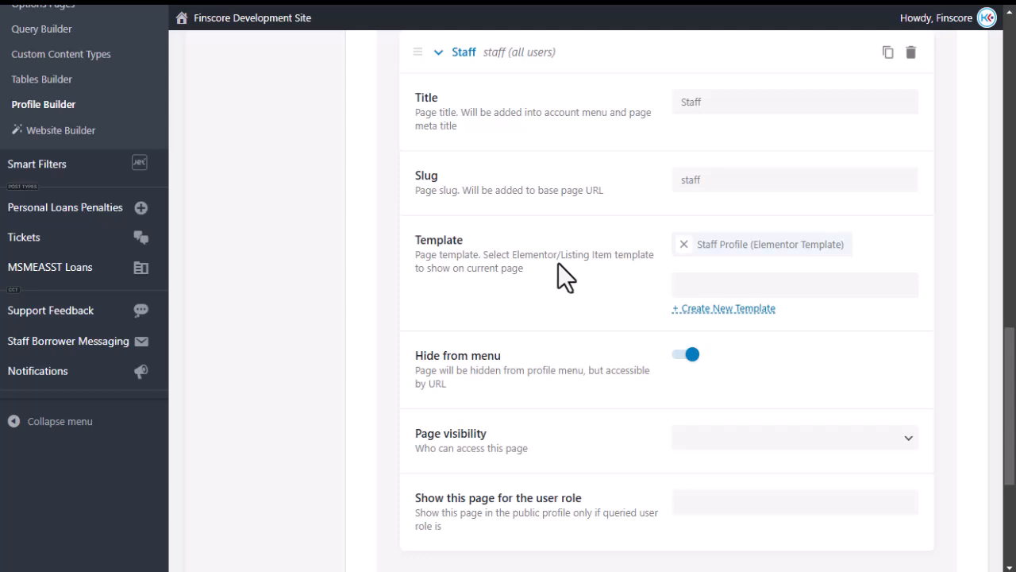
View the McDoe staff member's live front-end edit form.
left_click(32, 470)
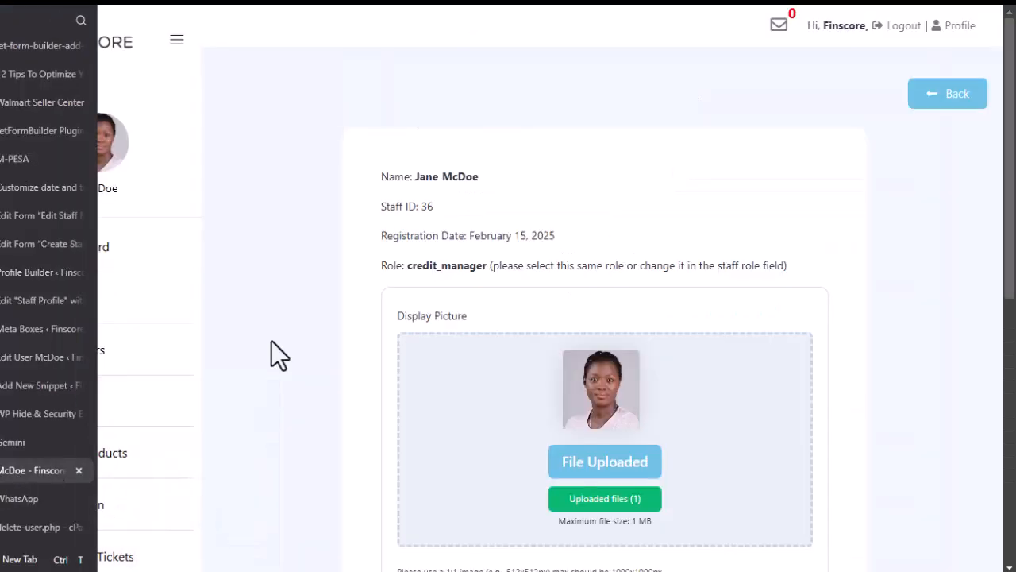
scroll(79, 333, "down", 3)
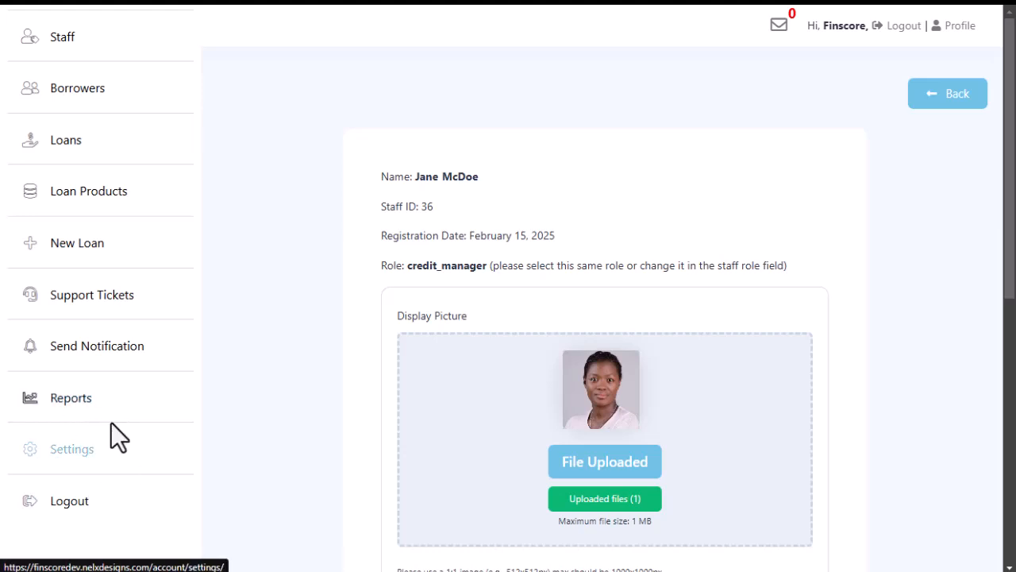
scroll(111, 428, "up", 3)
scroll(109, 294, "down", 2)
Go back to the staff list table and open the last staff member's edit page.
left_click(954, 109)
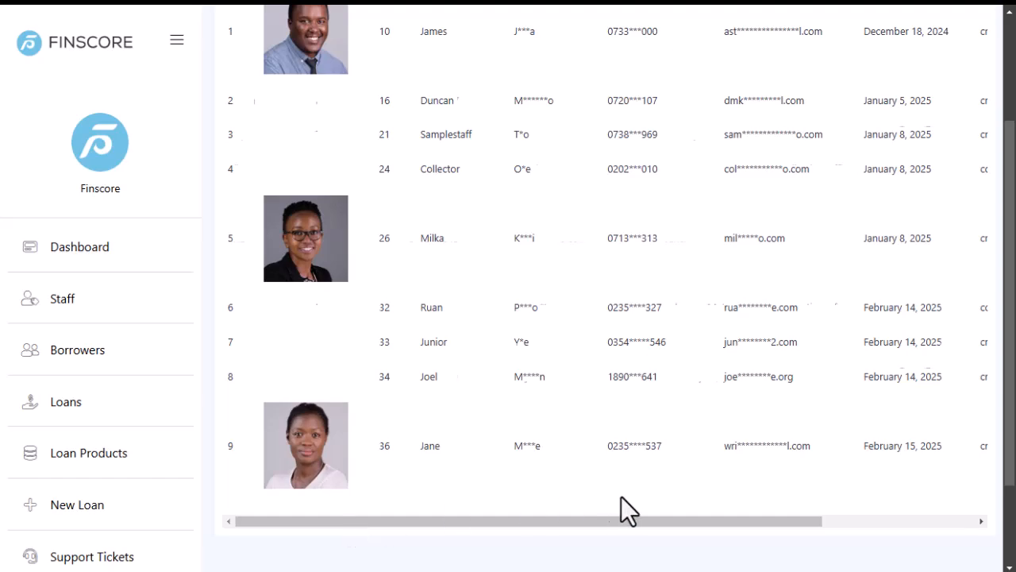
left_click_drag(610, 518, 746, 517)
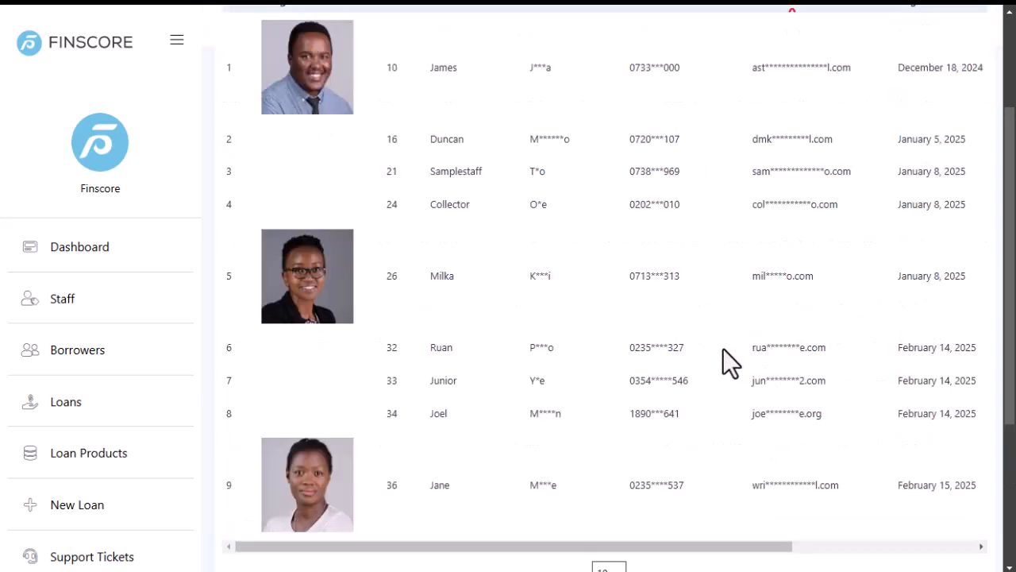
scroll(435, 545, "down", 2)
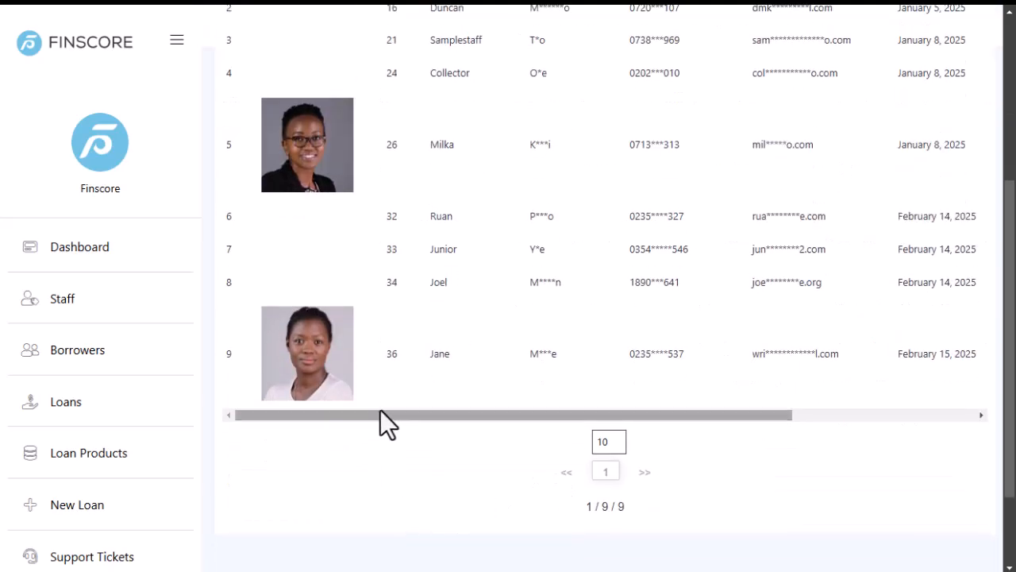
left_click_drag(385, 418, 868, 397)
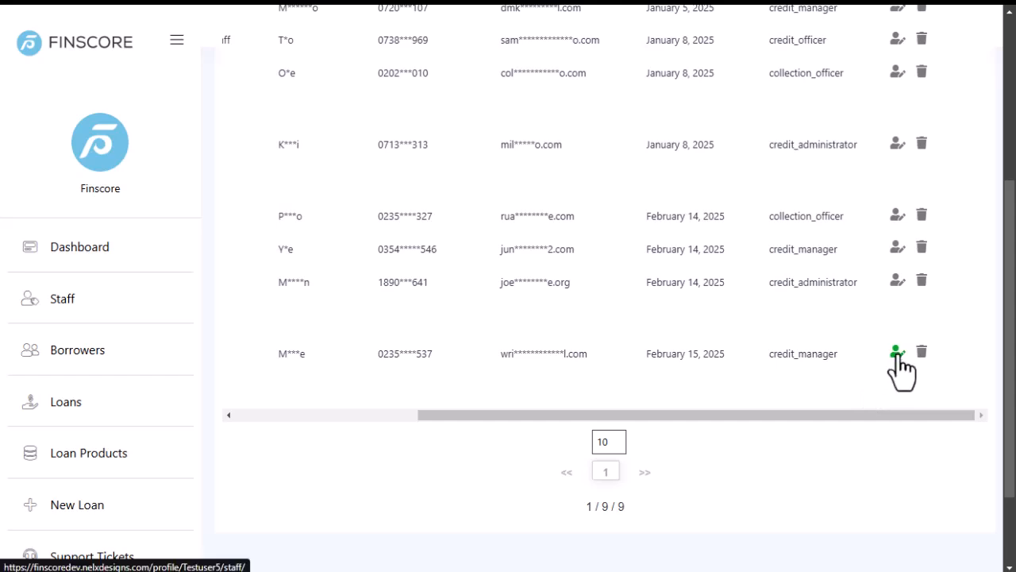
scroll(433, 363, "up", 4)
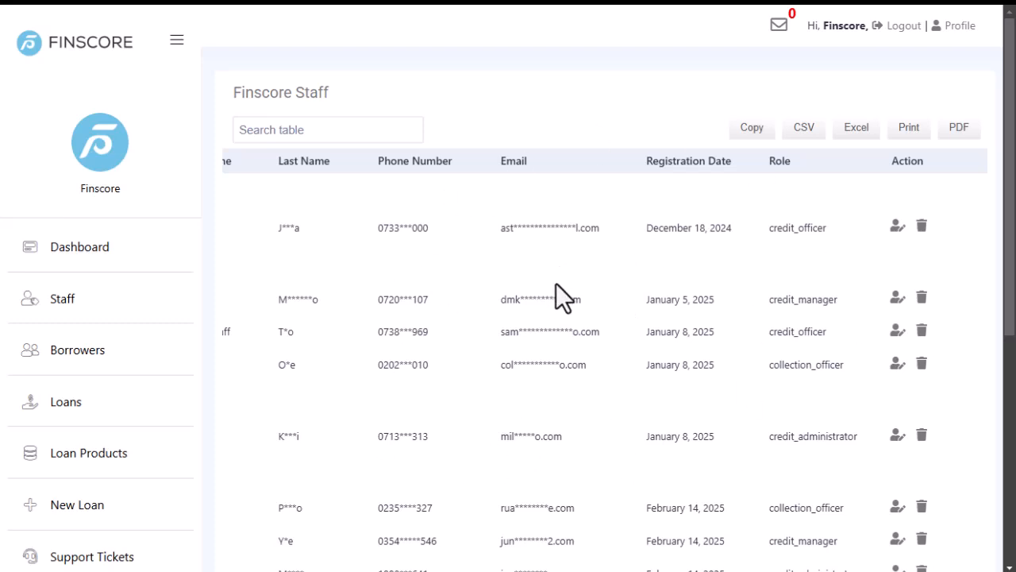
scroll(529, 341, "down", 3)
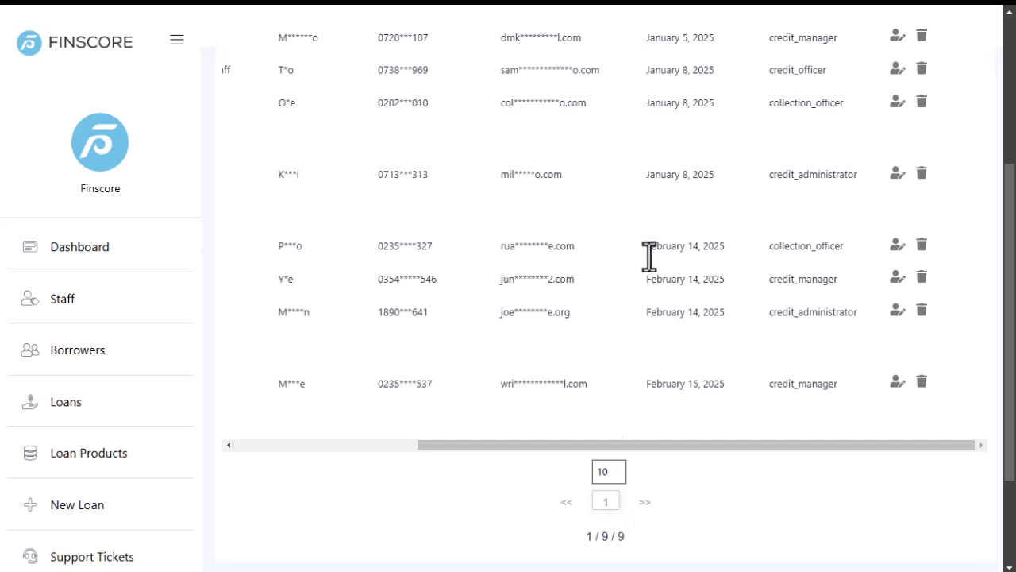
left_click(897, 385)
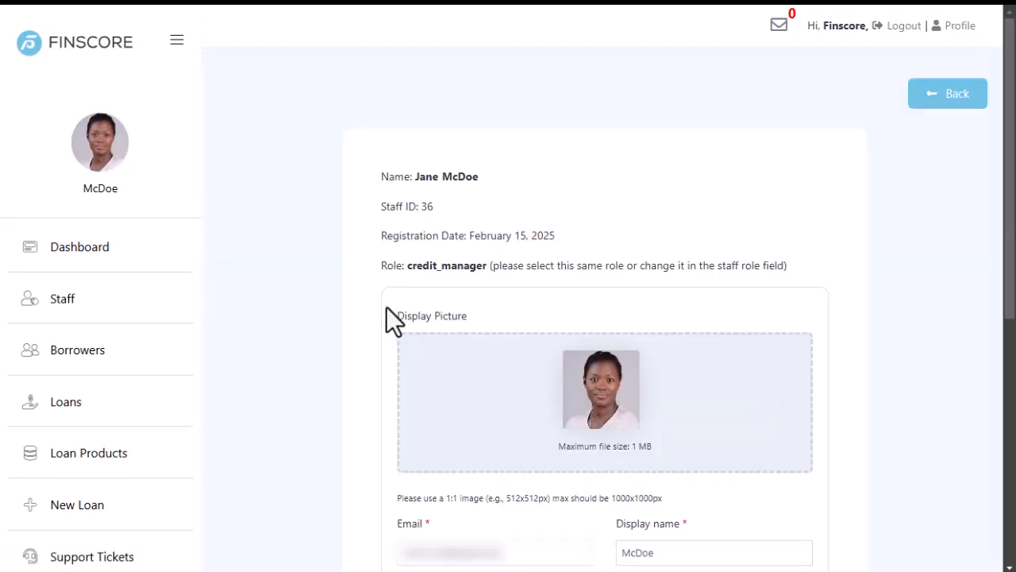
scroll(476, 163, "down", 3)
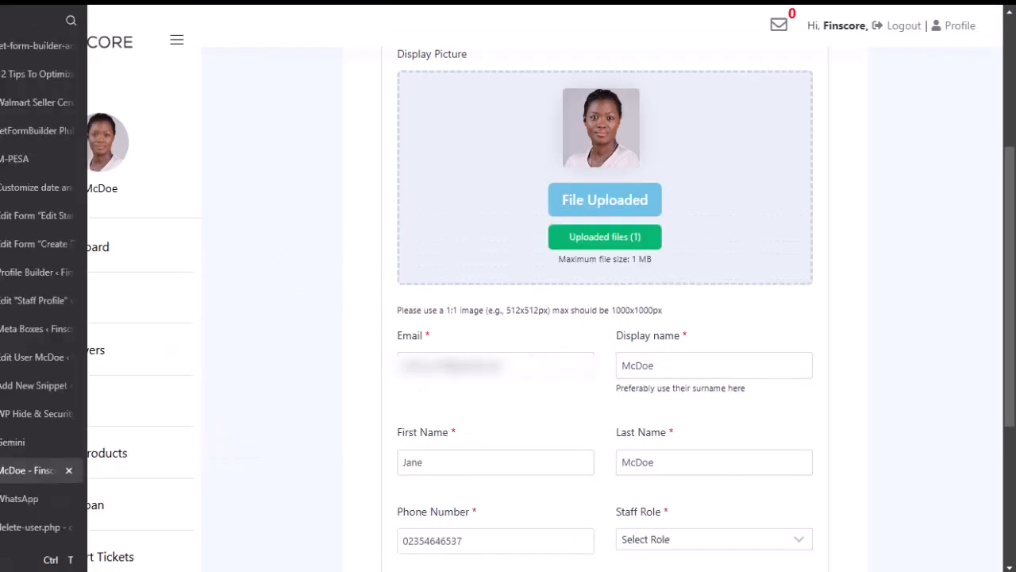
Compare Profile Builder, the live staff form and the Staff Profile template, ending in Elementor.
left_click(40, 269)
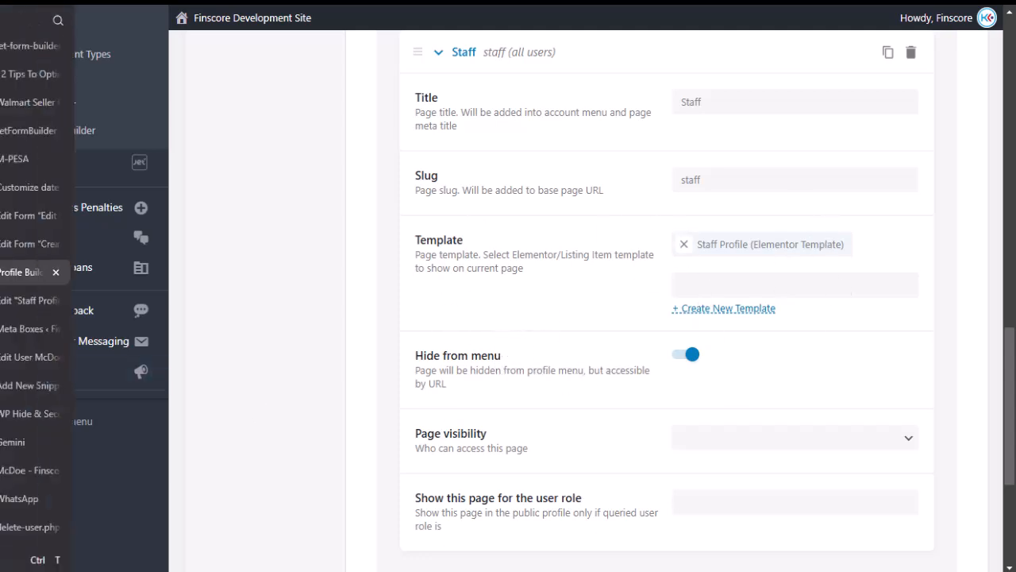
left_click(31, 302)
scroll(555, 301, "down", 6)
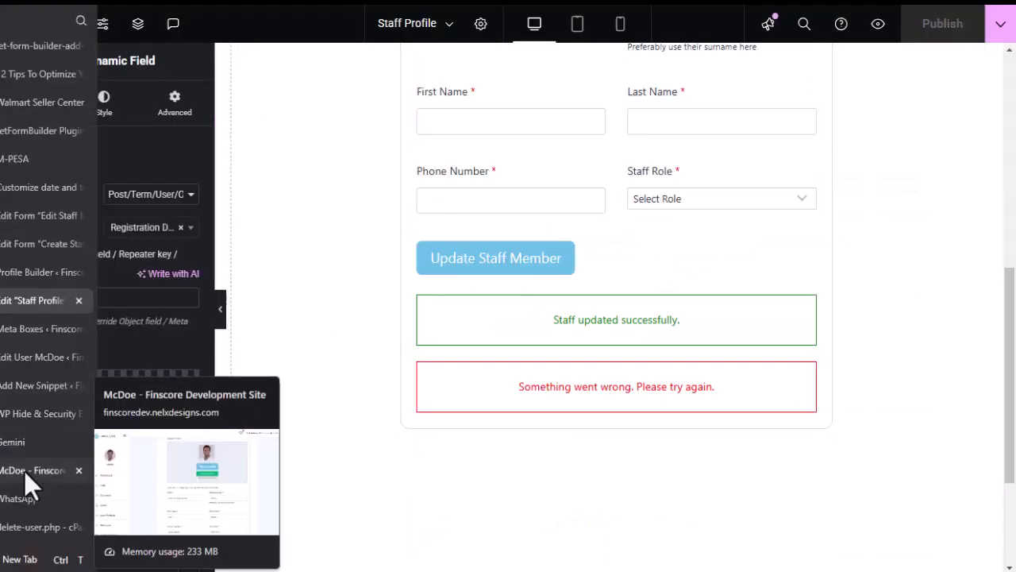
left_click(23, 470)
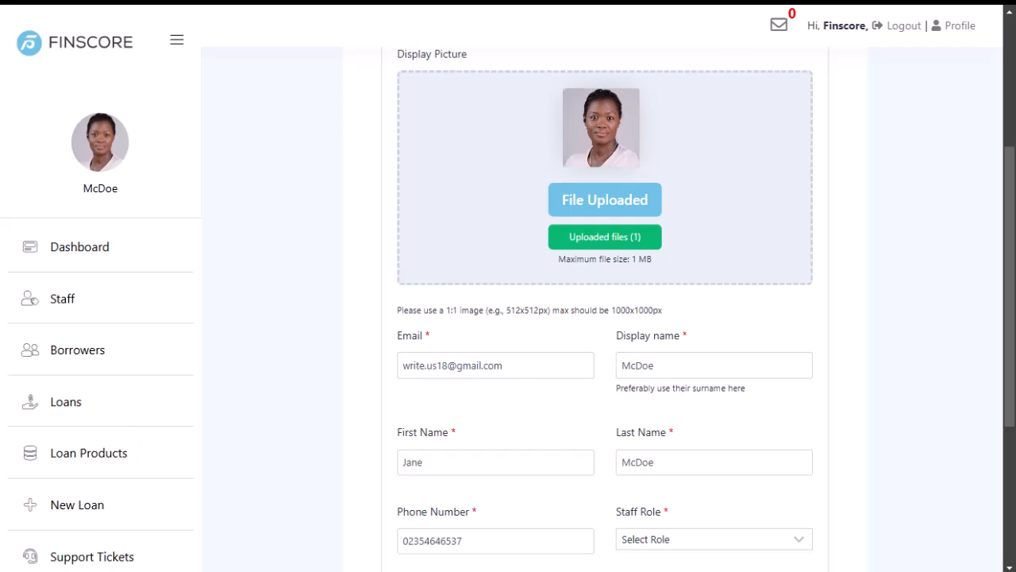
left_click(28, 301)
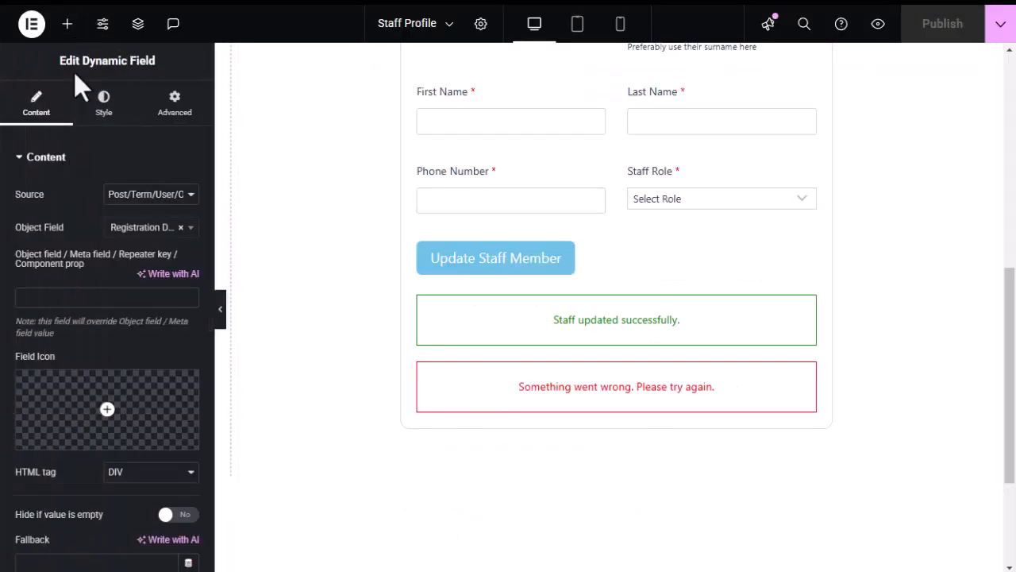
Search widgets for 'me' and place a Profile Menu widget below the staff form.
left_click(68, 30)
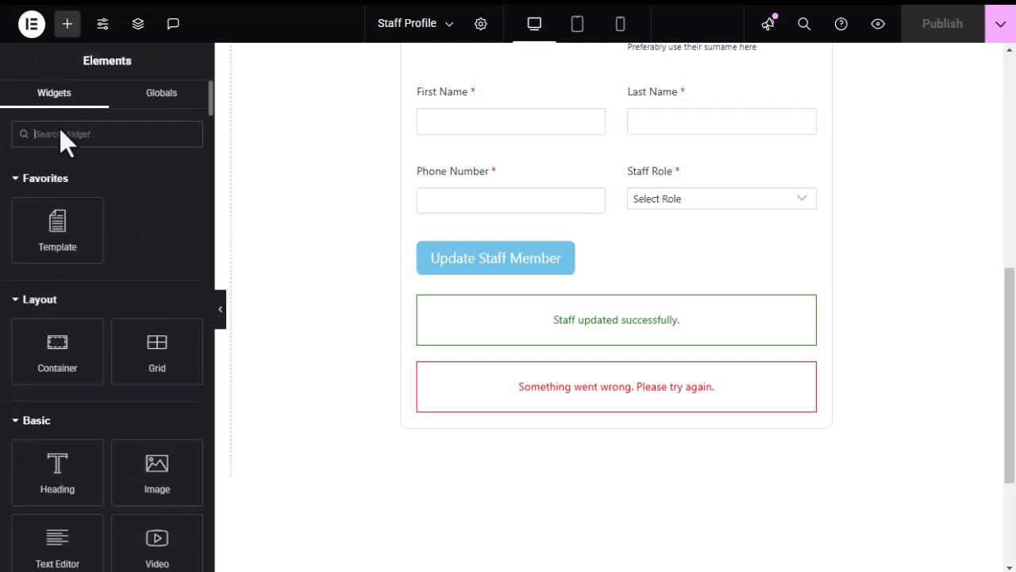
type("menu")
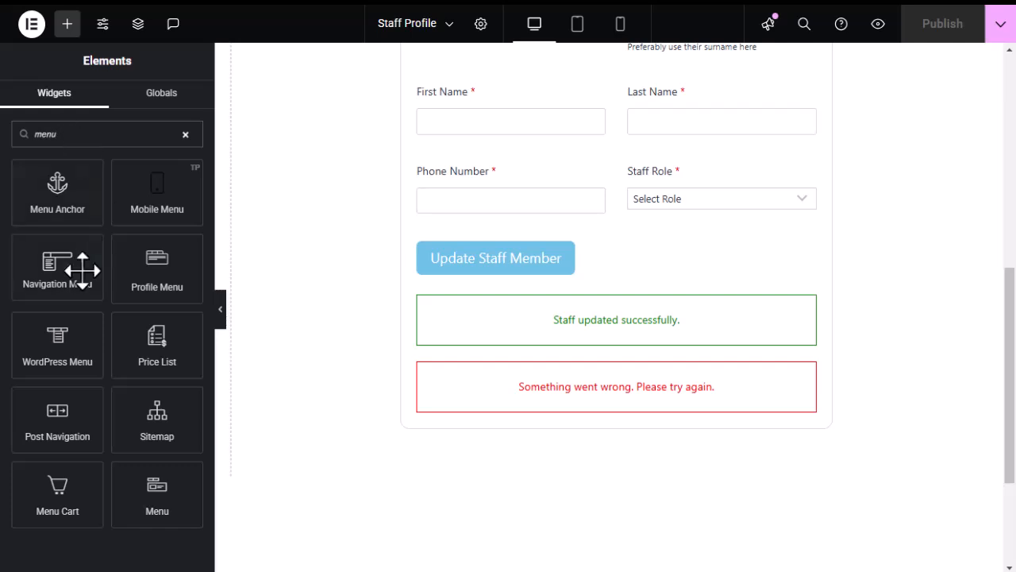
scroll(616, 301, "down", 2)
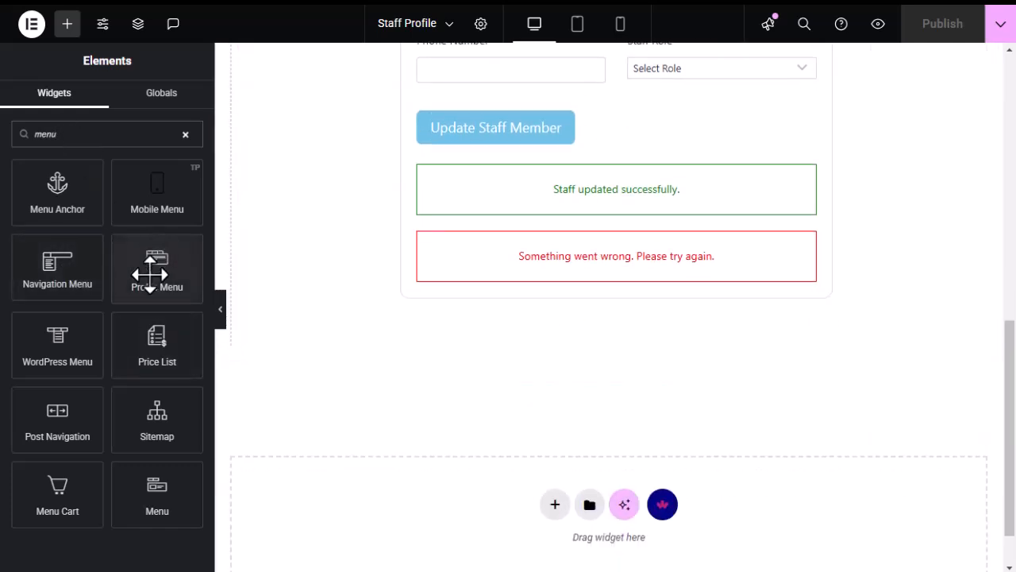
left_click_drag(153, 265, 534, 353)
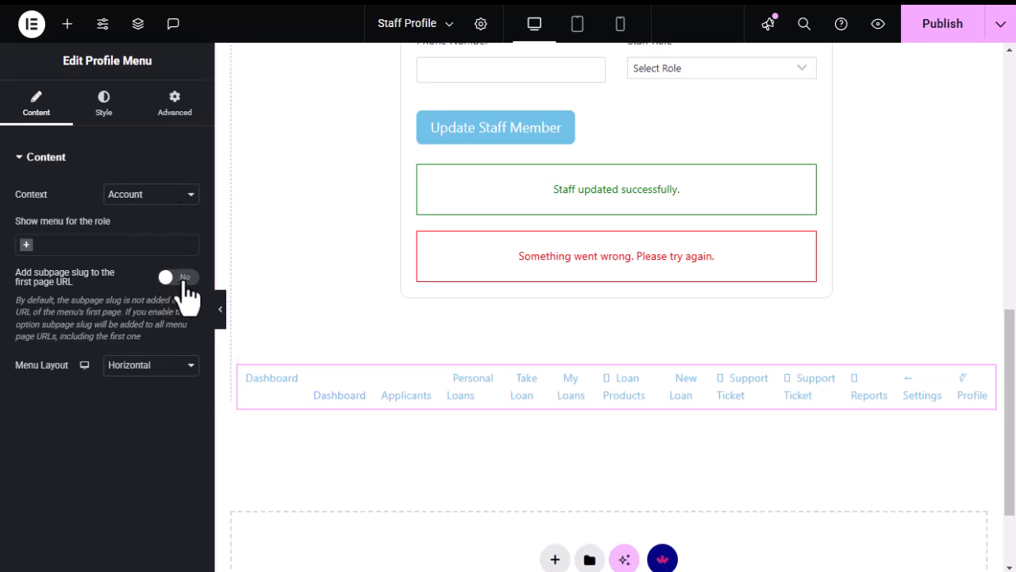
Set the Profile Menu layout to Vertical and keep its context as Account.
left_click(141, 367)
left_click(127, 405)
scroll(332, 349, "down", 5)
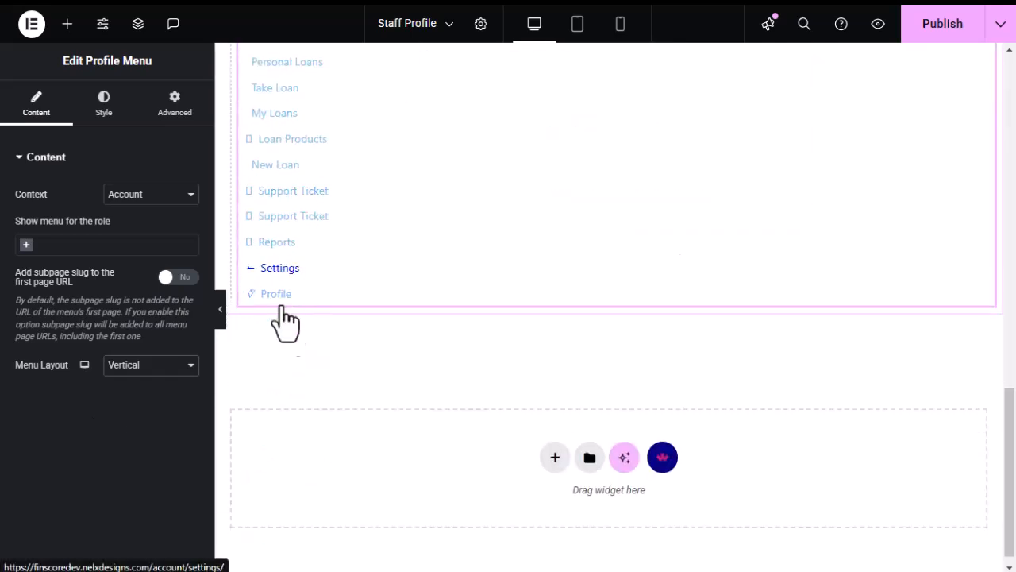
scroll(282, 292, "up", 3)
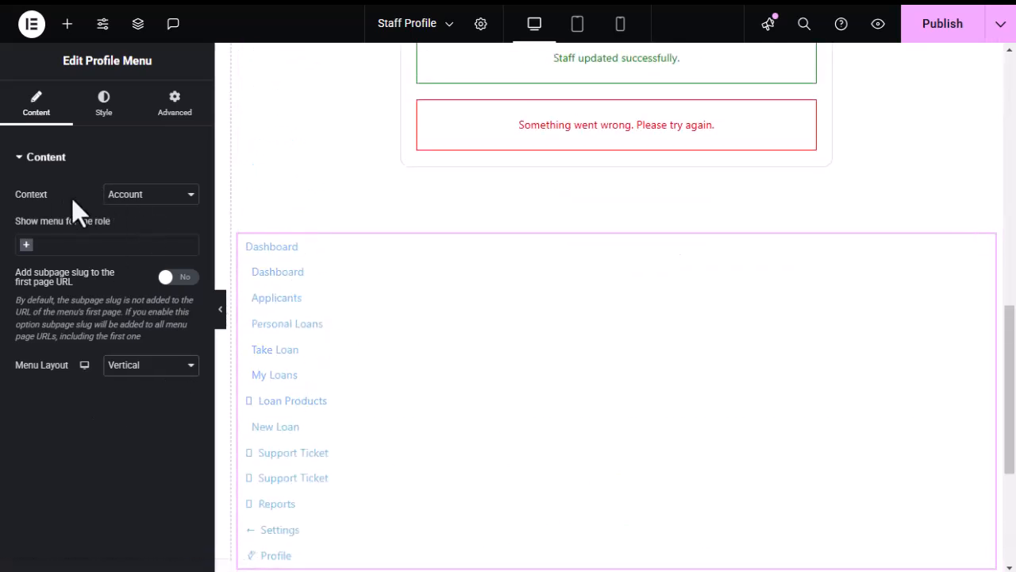
left_click(189, 200)
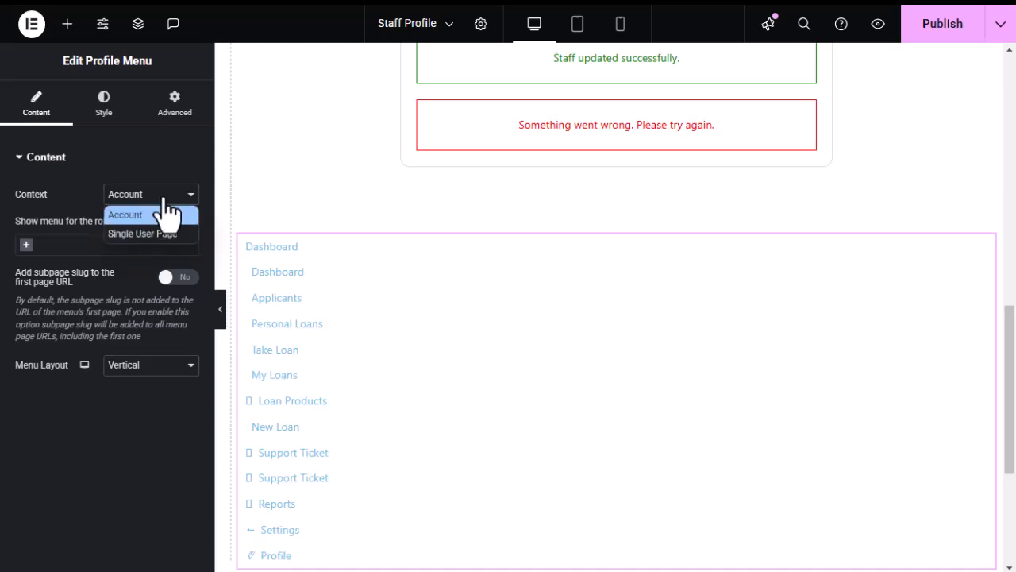
left_click(74, 194)
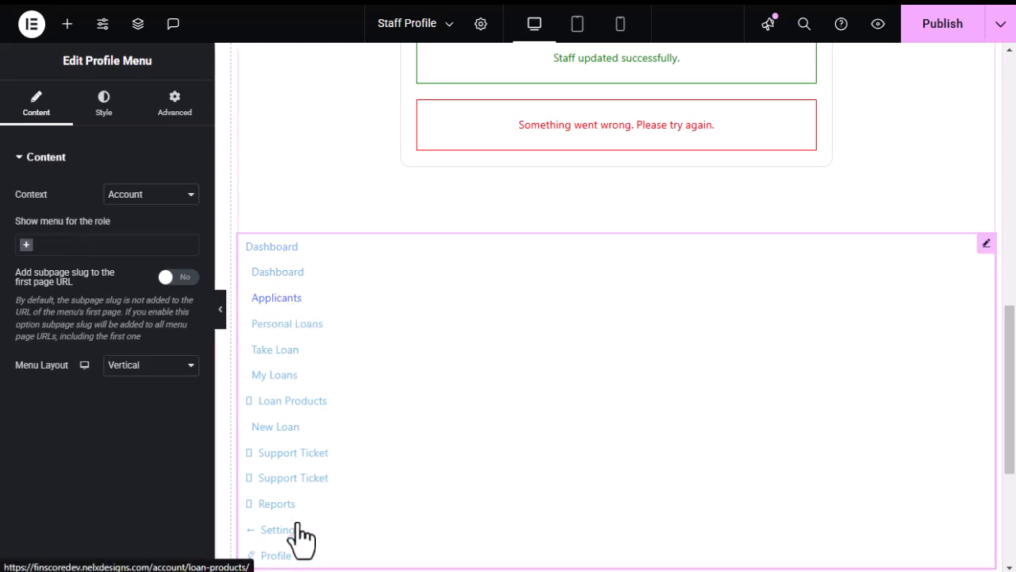
scroll(294, 518, "down", 3)
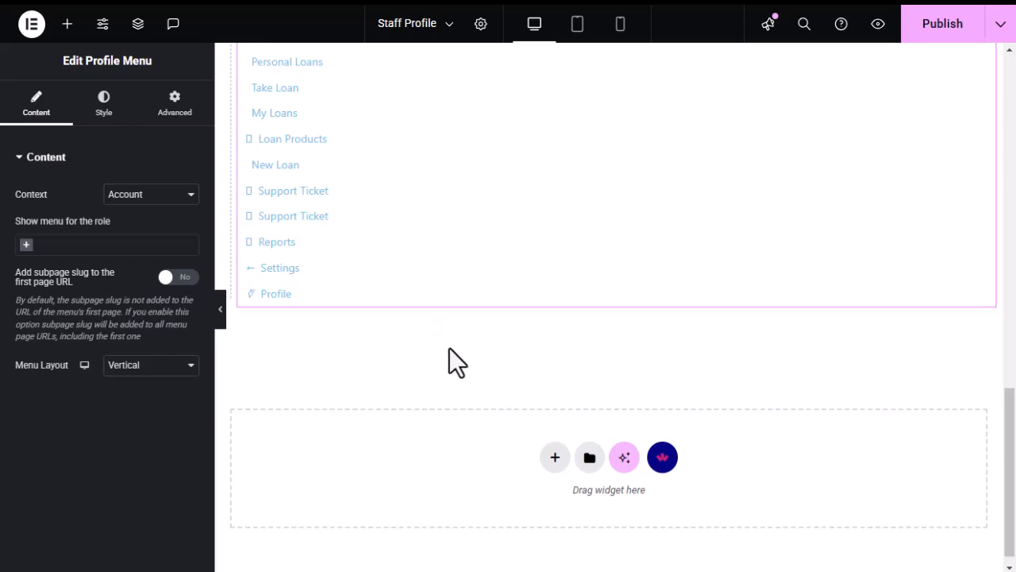
Review Profile Builder's general Pages settings, then return to the Staff Profile template.
left_click(13, 272)
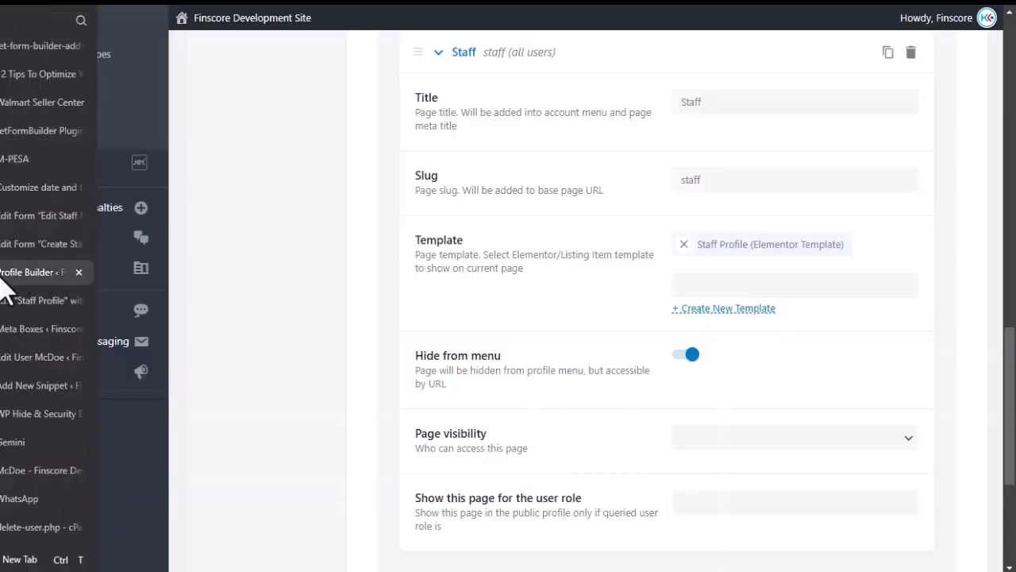
scroll(311, 325, "up", 4)
scroll(341, 322, "up", 10)
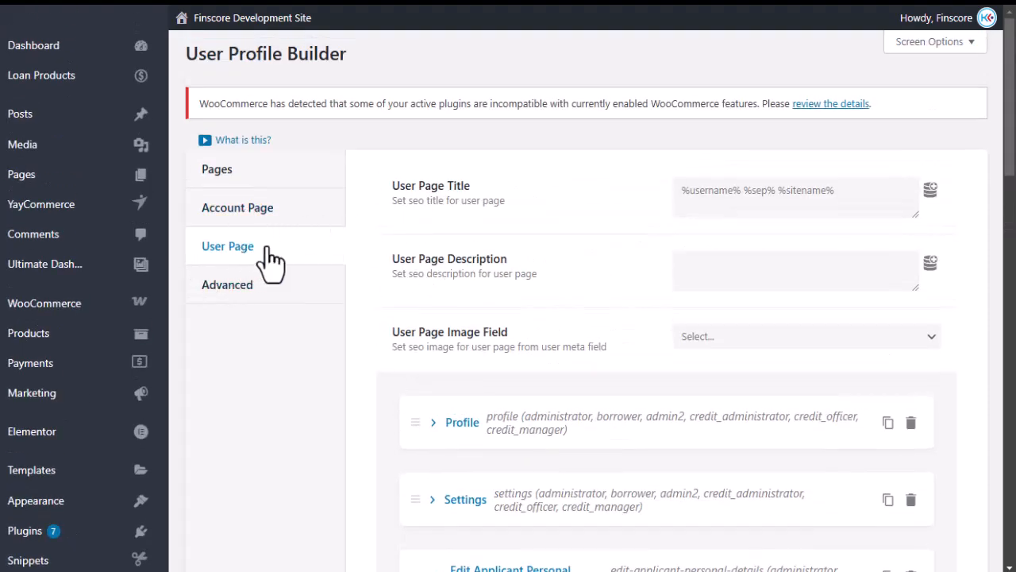
left_click(232, 173)
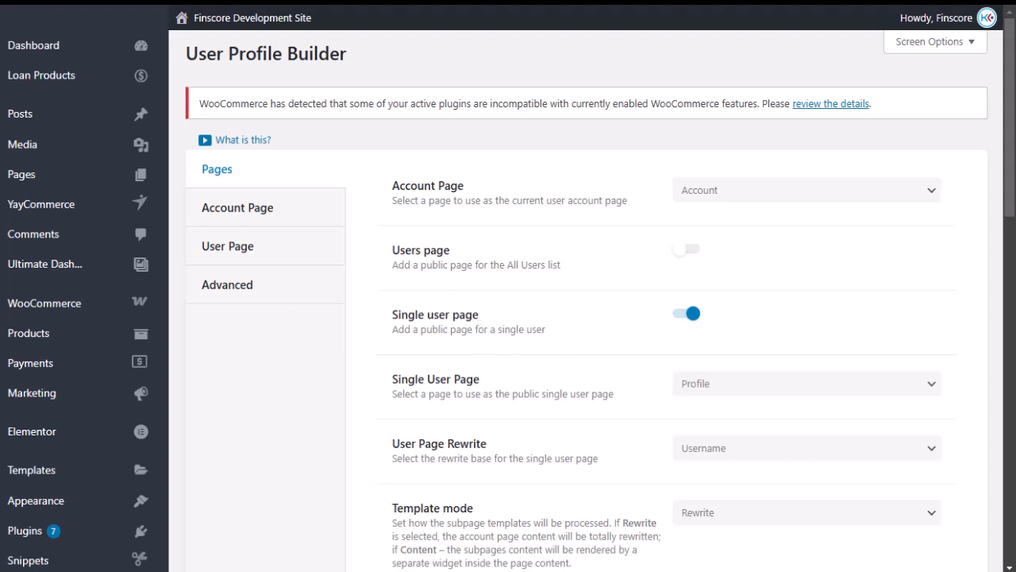
left_click(22, 304)
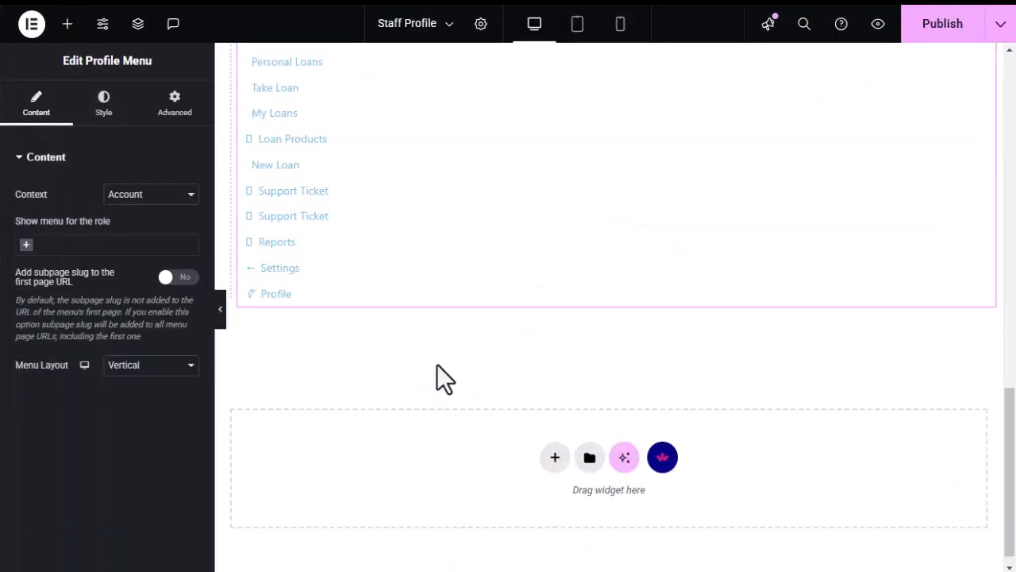
Leave the Profile Menu's Context set to Account.
scroll(437, 365, "up", 3)
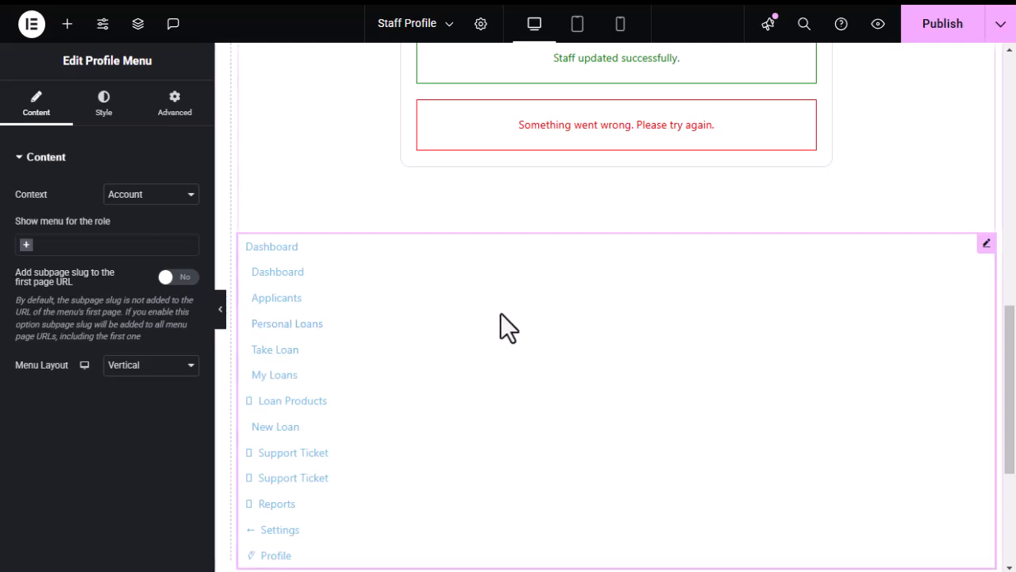
left_click(155, 196)
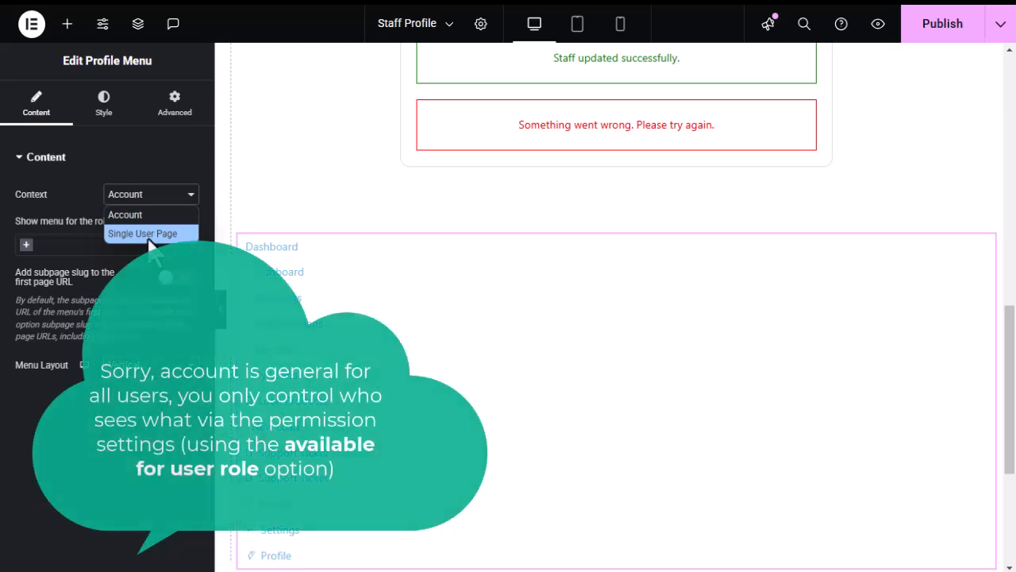
left_click(151, 215)
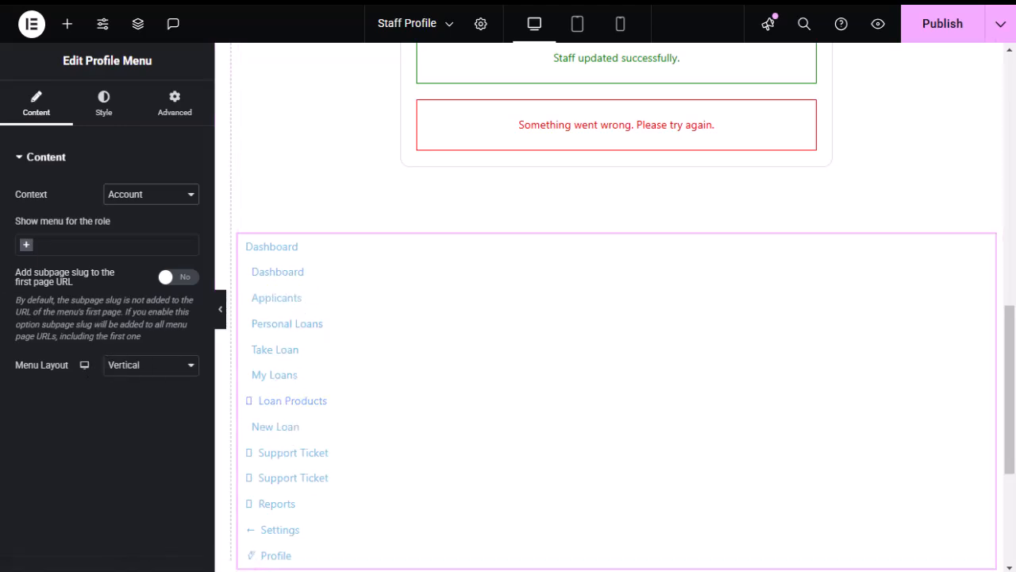
Switch to the User Profile Builder settings page.
left_click(14, 270)
scroll(376, 272, "down", 2)
scroll(376, 272, "up", 2)
Open the Account Page settings and scroll to the Add Staff Member subpage.
left_click(249, 211)
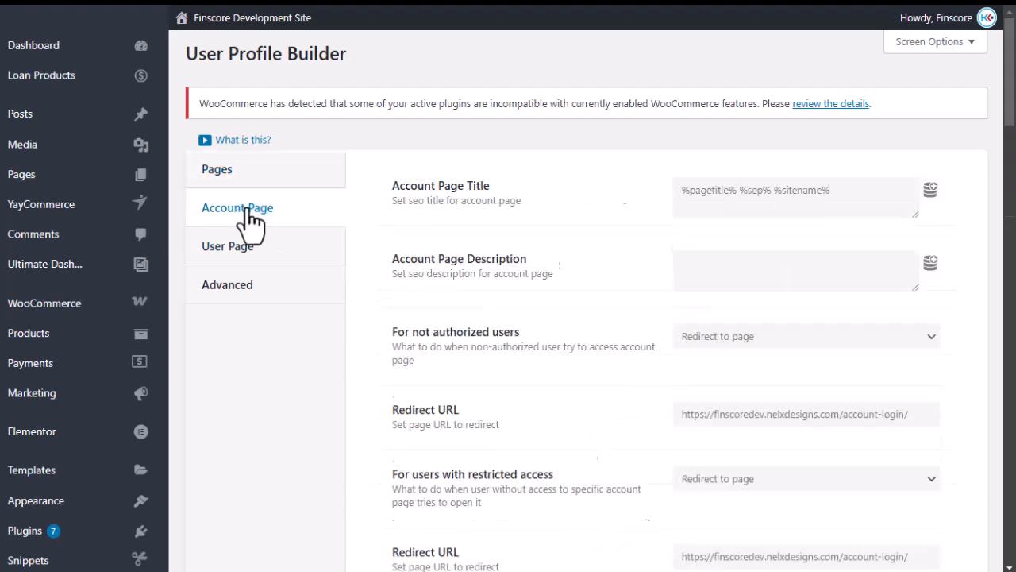
scroll(537, 321, "down", 10)
scroll(462, 263, "down", 15)
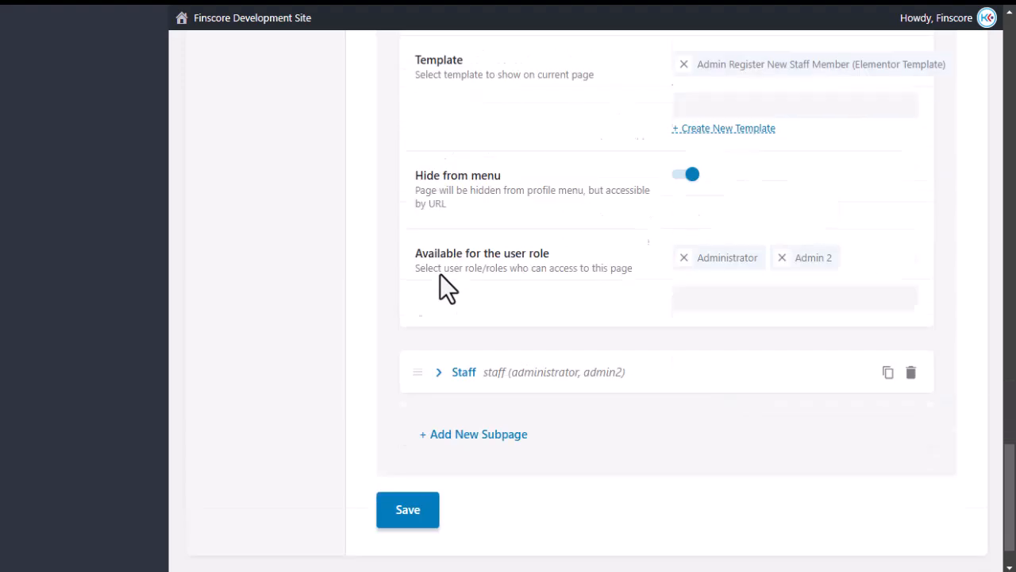
scroll(490, 270, "down", 2)
scroll(461, 232, "up", 2)
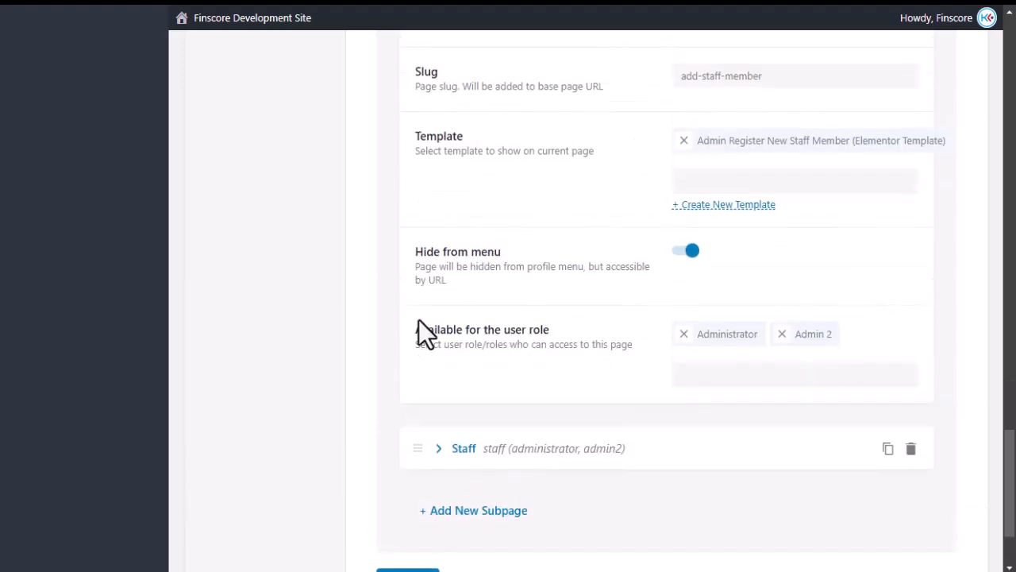
scroll(393, 312, "up", 15)
scroll(393, 310, "up", 10)
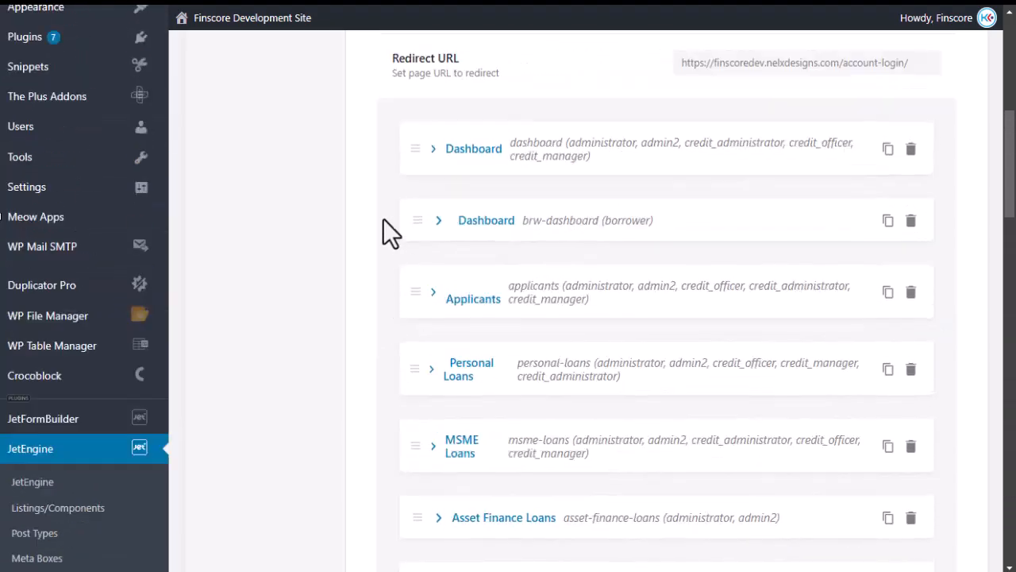
scroll(424, 332, "down", 20)
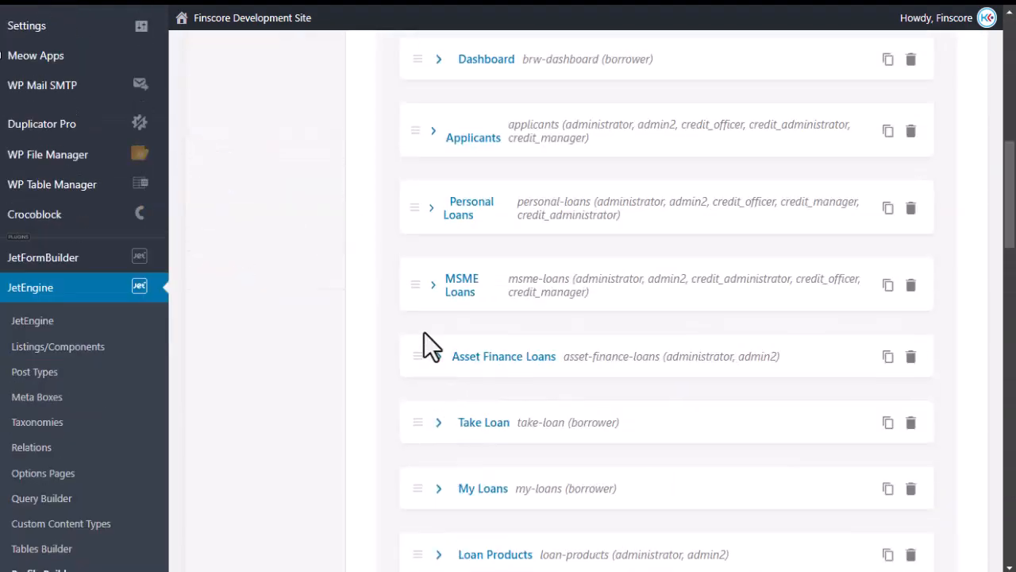
scroll(414, 361, "down", 1)
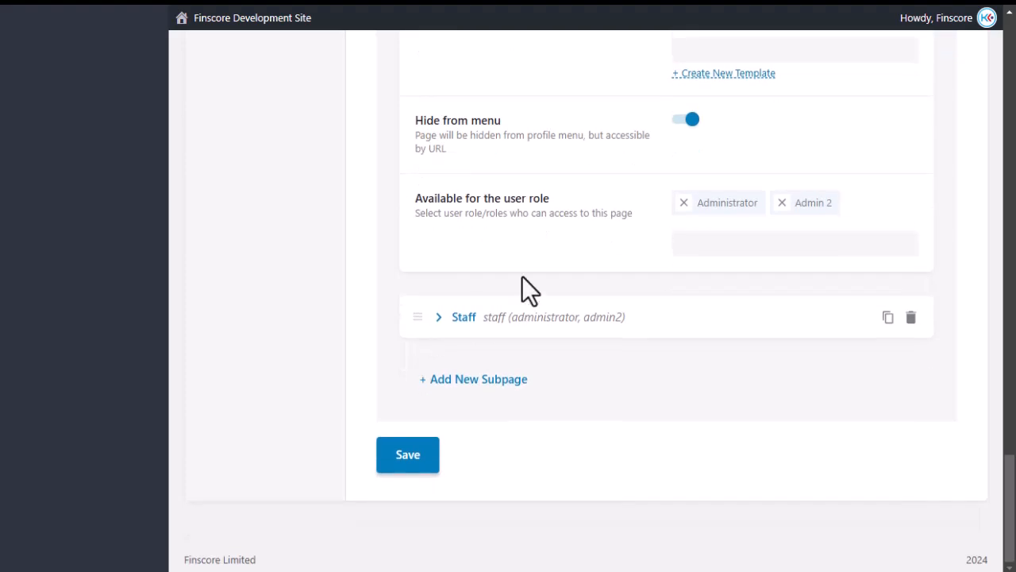
scroll(489, 246, "up", 3)
scroll(476, 309, "down", 2)
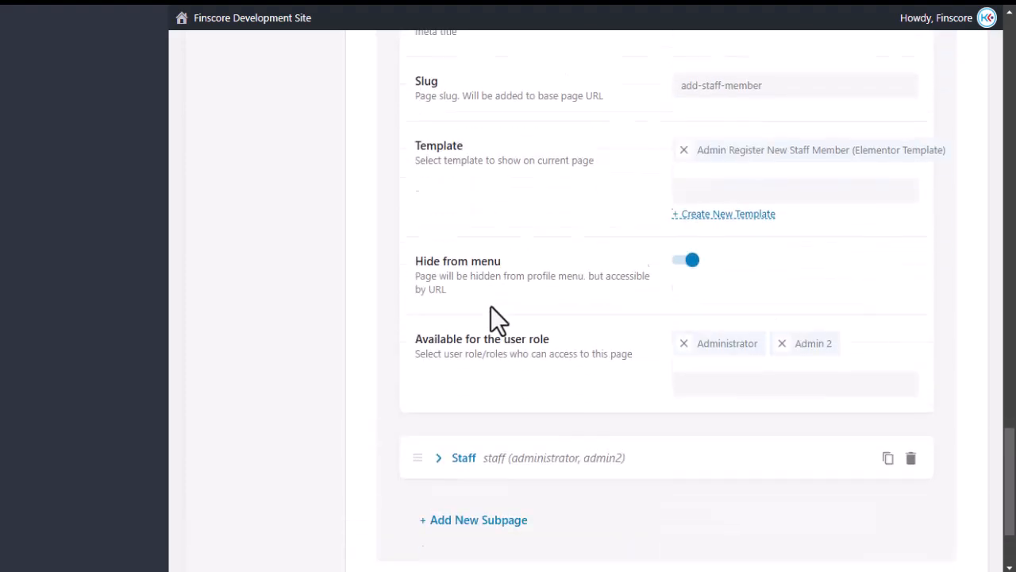
Check the Add Staff Member roles (Administrator, Admin 2) without changing them.
left_click(710, 375)
left_click(602, 369)
scroll(556, 358, "up", 5)
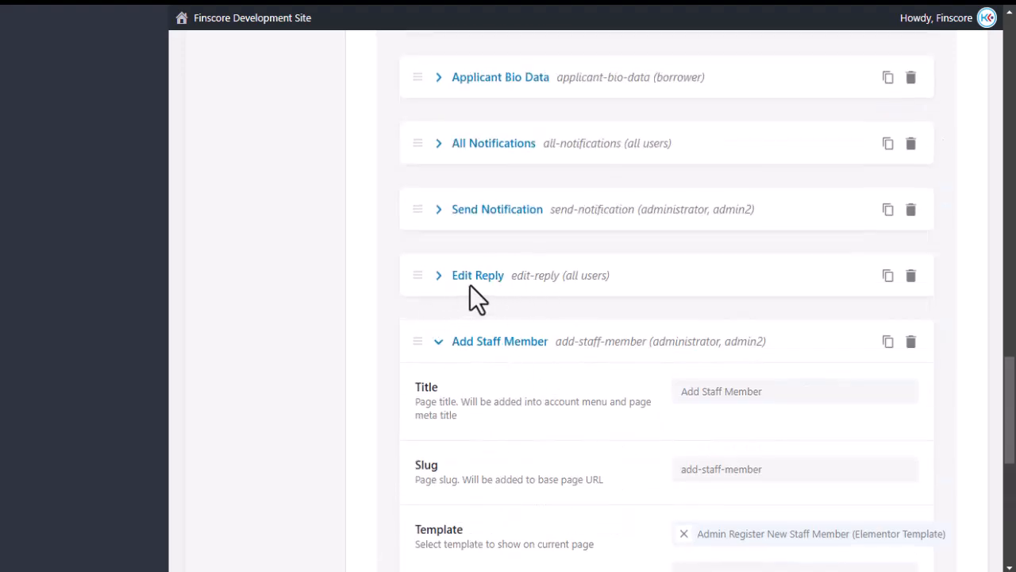
scroll(515, 236, "down", 2)
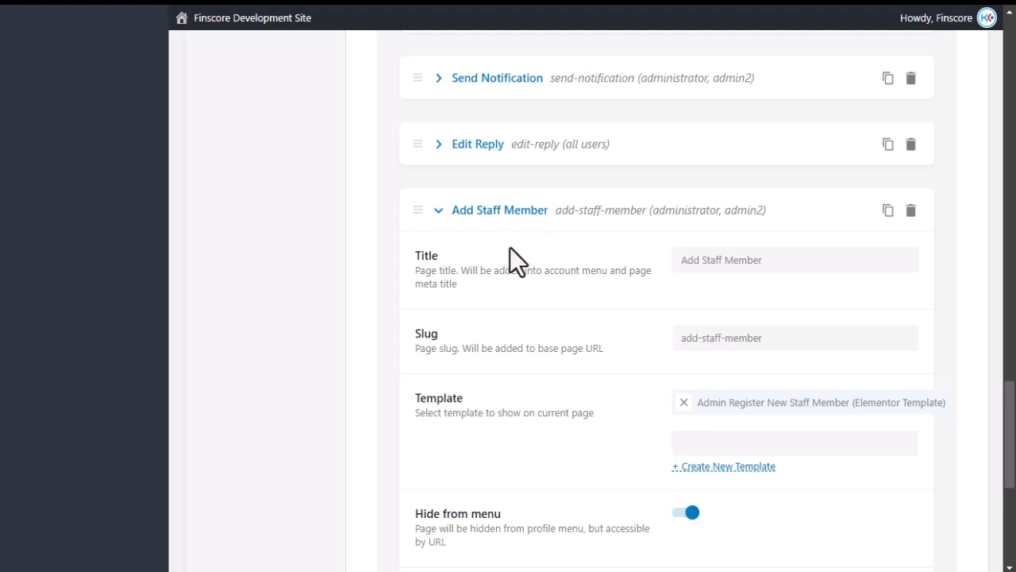
scroll(558, 262, "down", 5)
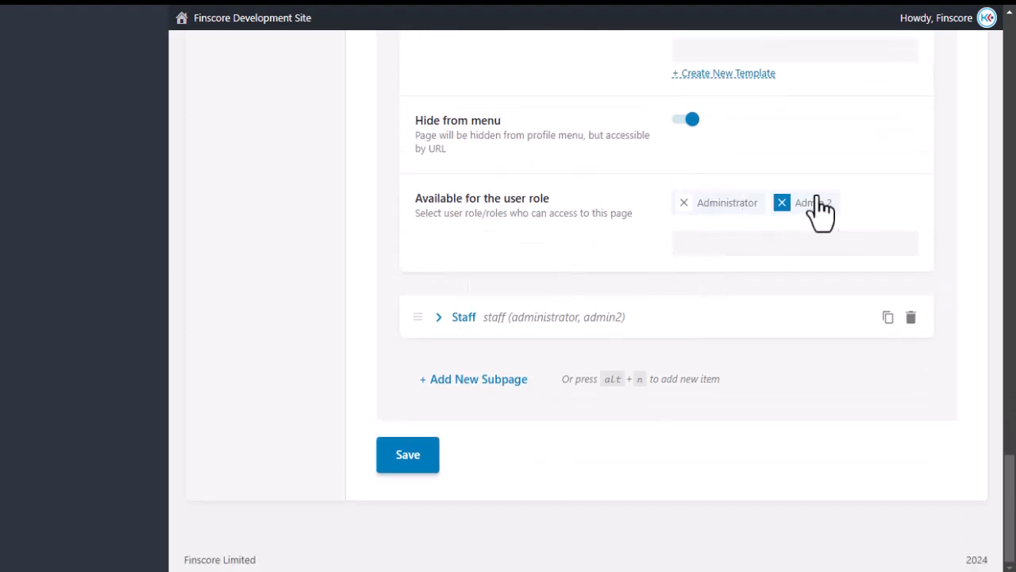
scroll(588, 240, "up", 3)
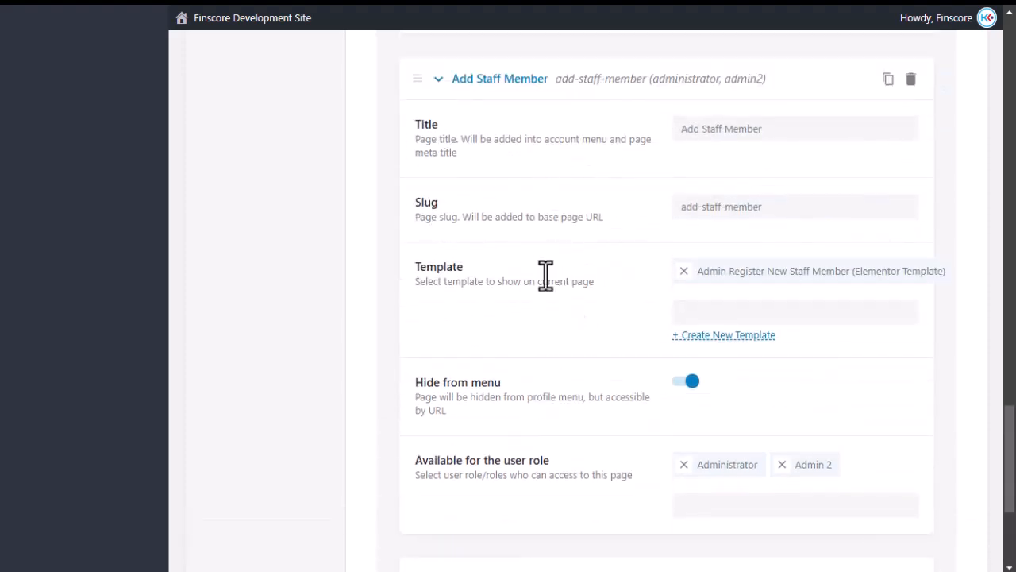
Bring up the Staff Profile template in the Elementor editor and look it over.
mouse_move(4, 316)
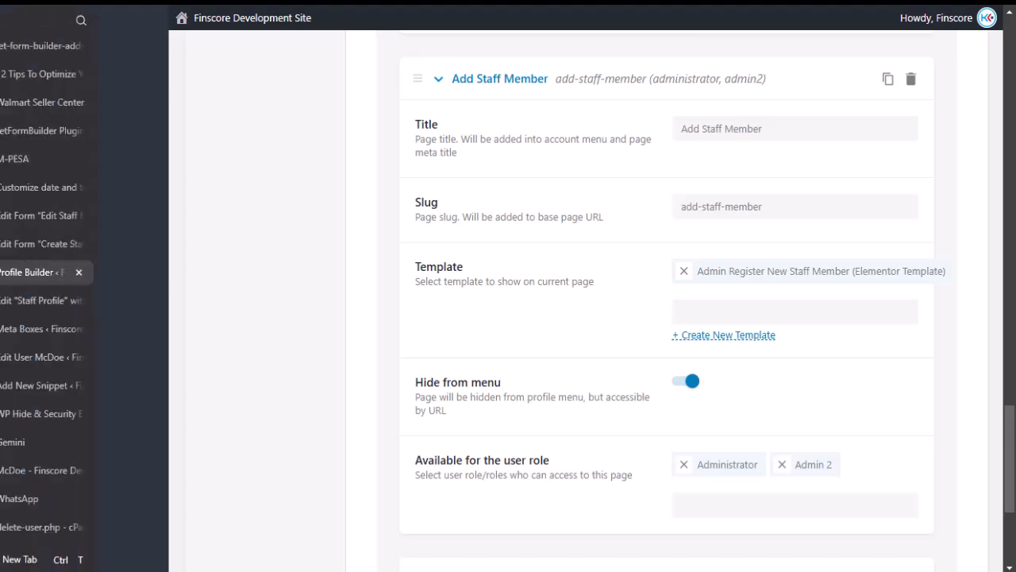
left_click(20, 306)
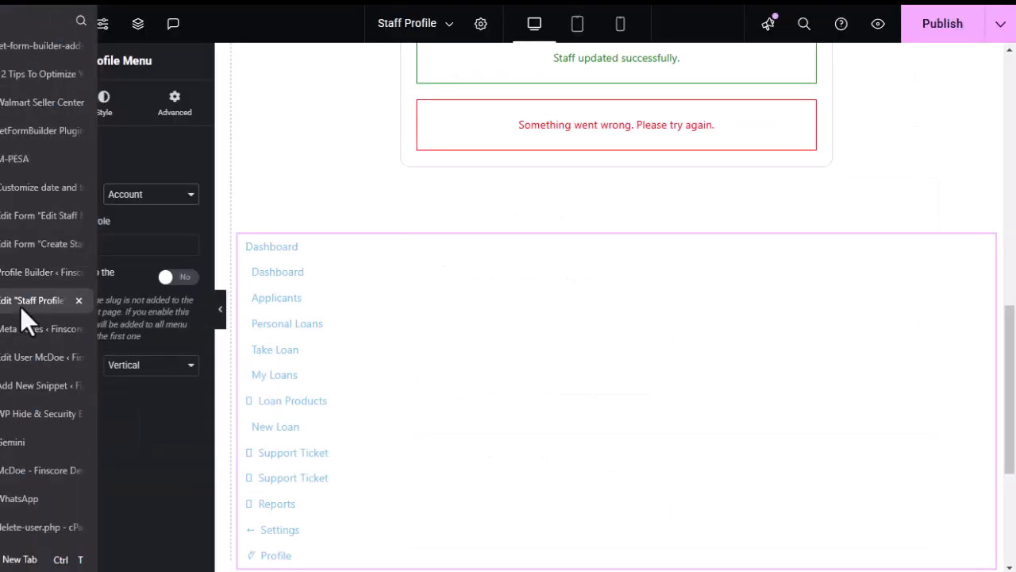
scroll(470, 298, "down", 3)
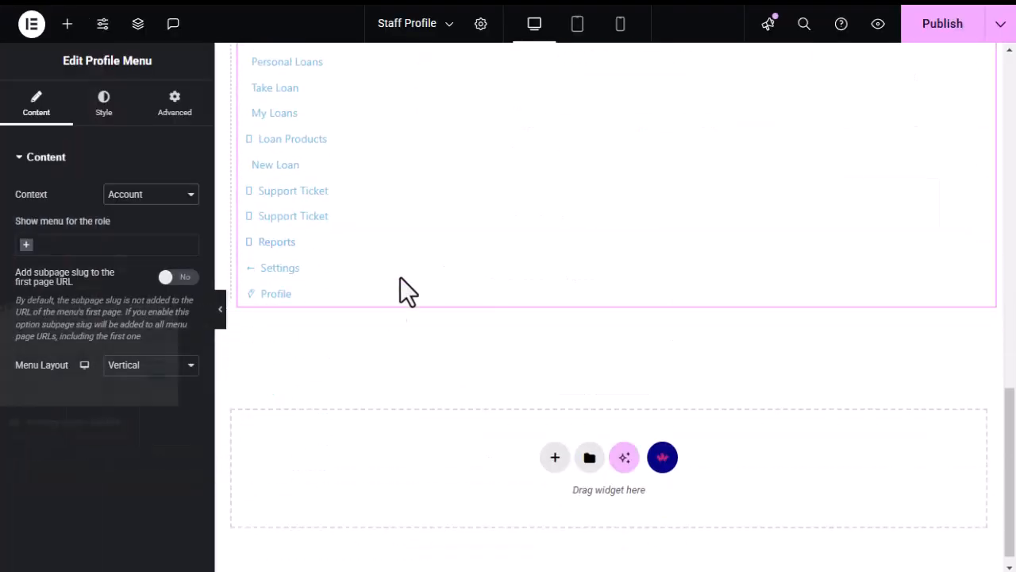
mouse_move(72, 347)
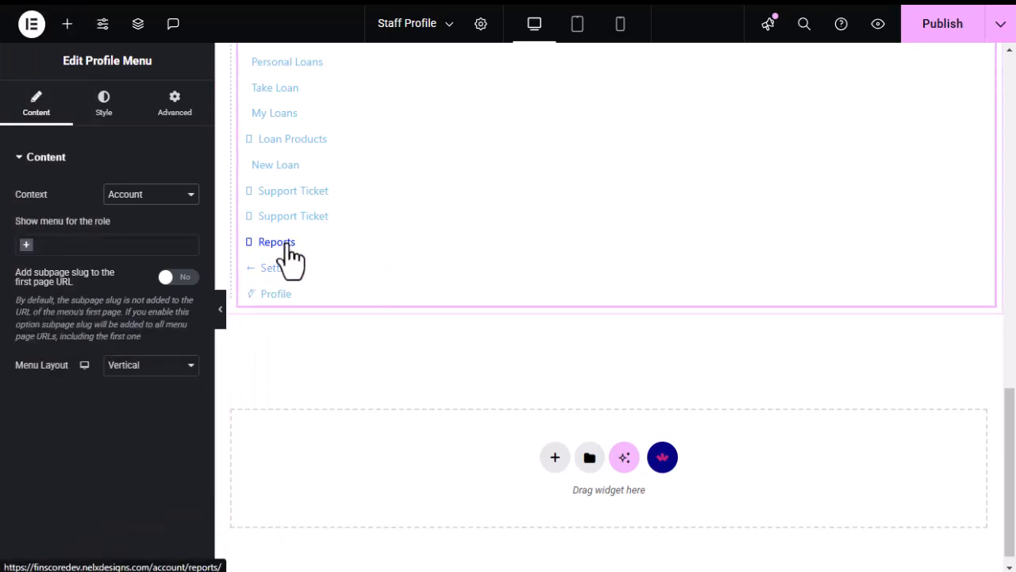
scroll(286, 258, "up", 3)
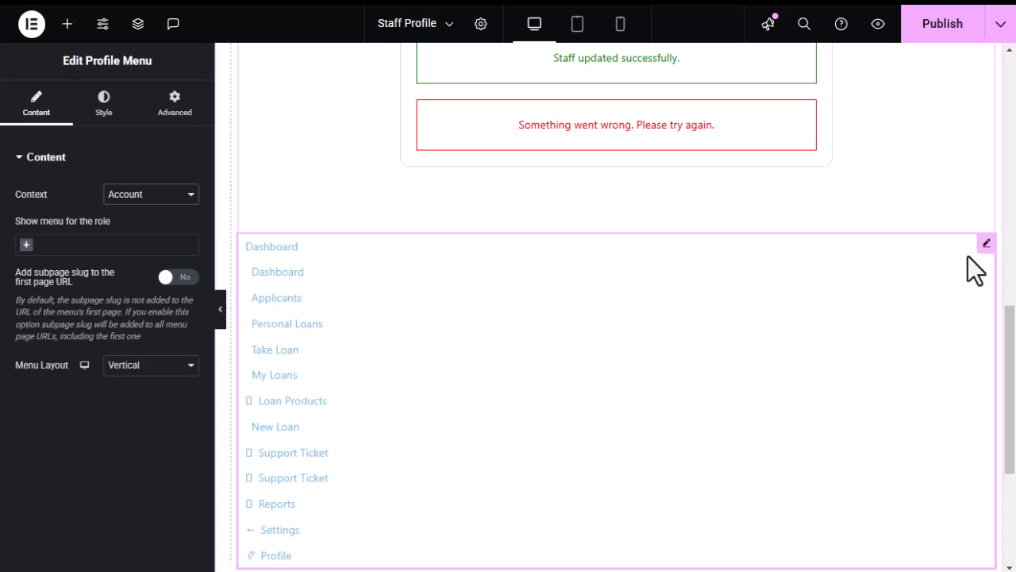
Check the menu's role list without adding a role, then delete the Profile Menu widget.
mouse_move(985, 245)
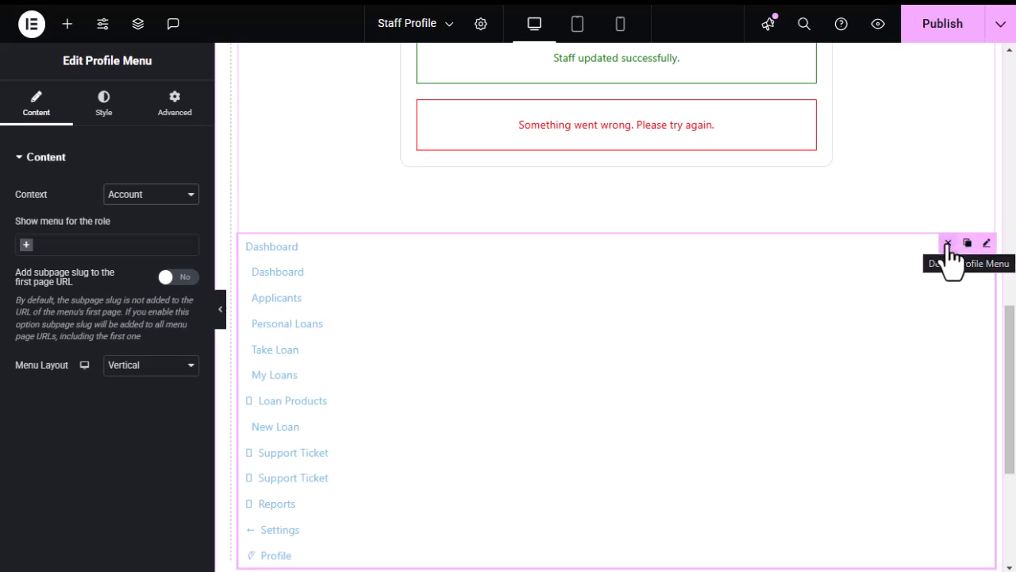
left_click(73, 248)
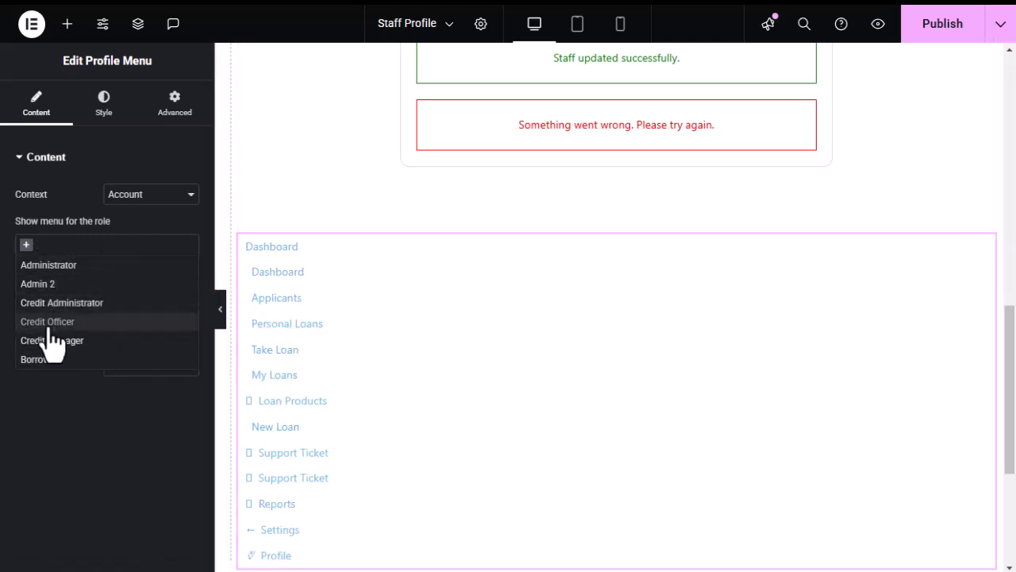
left_click(64, 443)
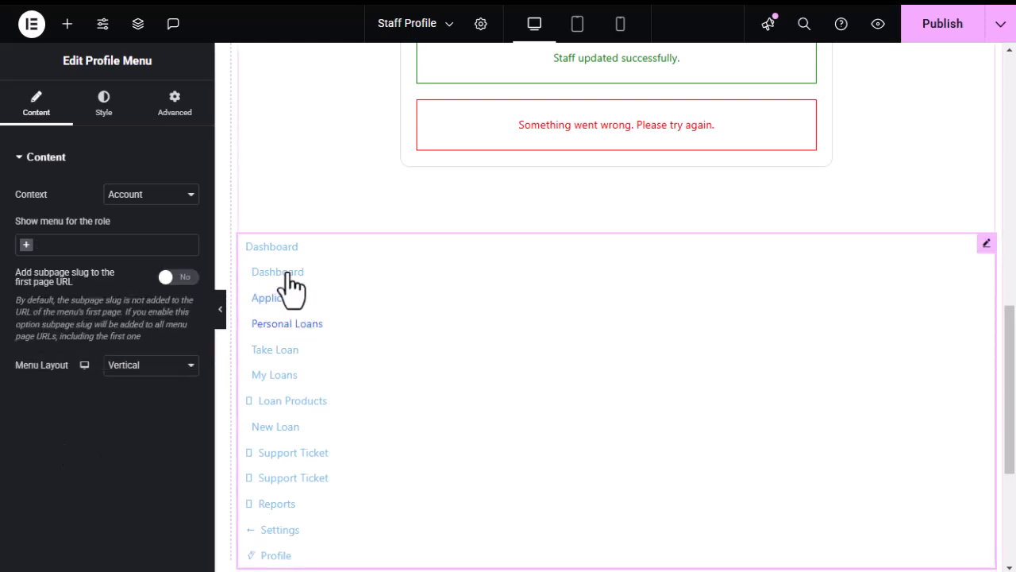
mouse_move(945, 247)
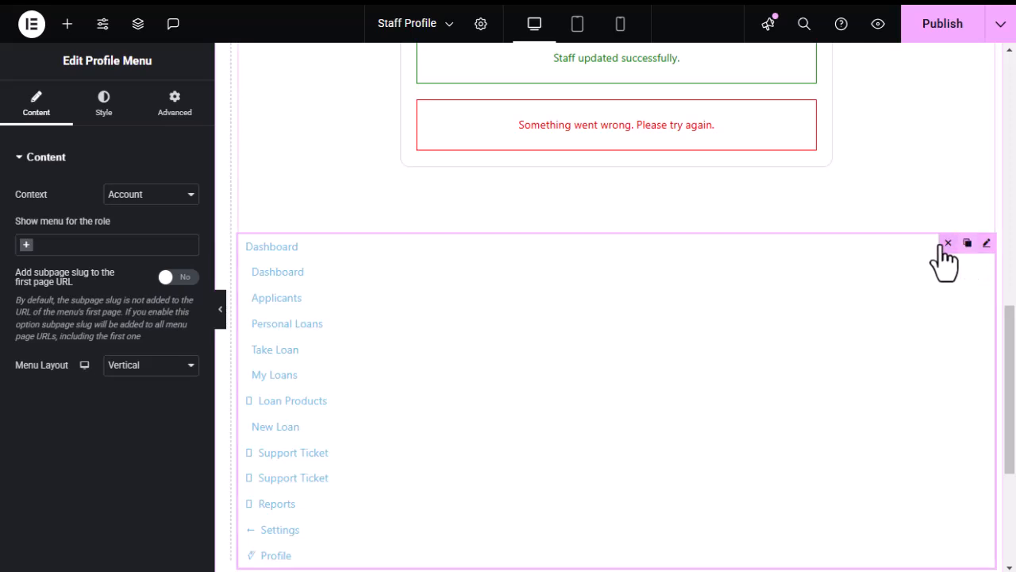
key("Delete")
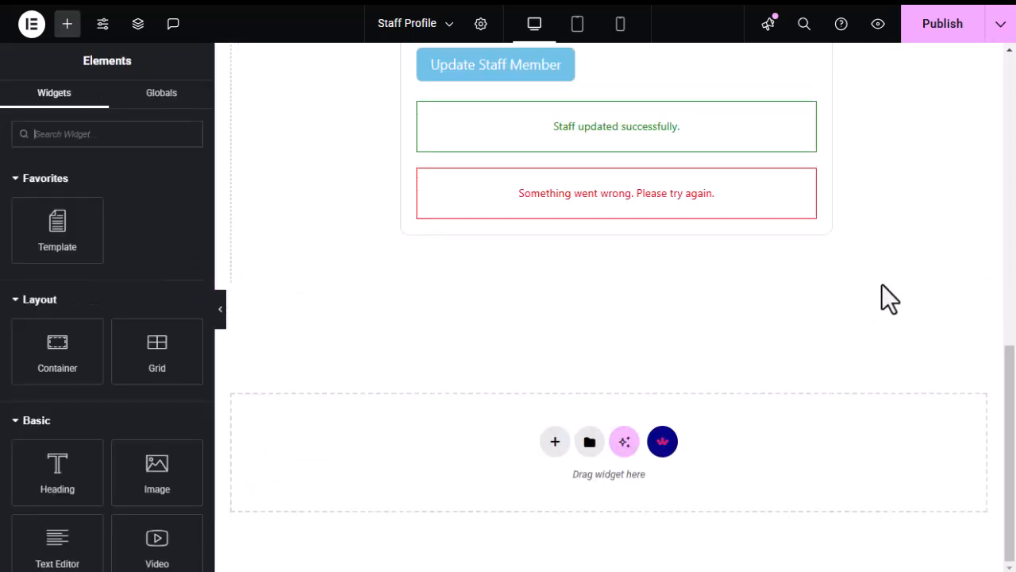
scroll(373, 290, "up", 5)
Revisit the Profile Builder settings page.
mouse_move(80, 281)
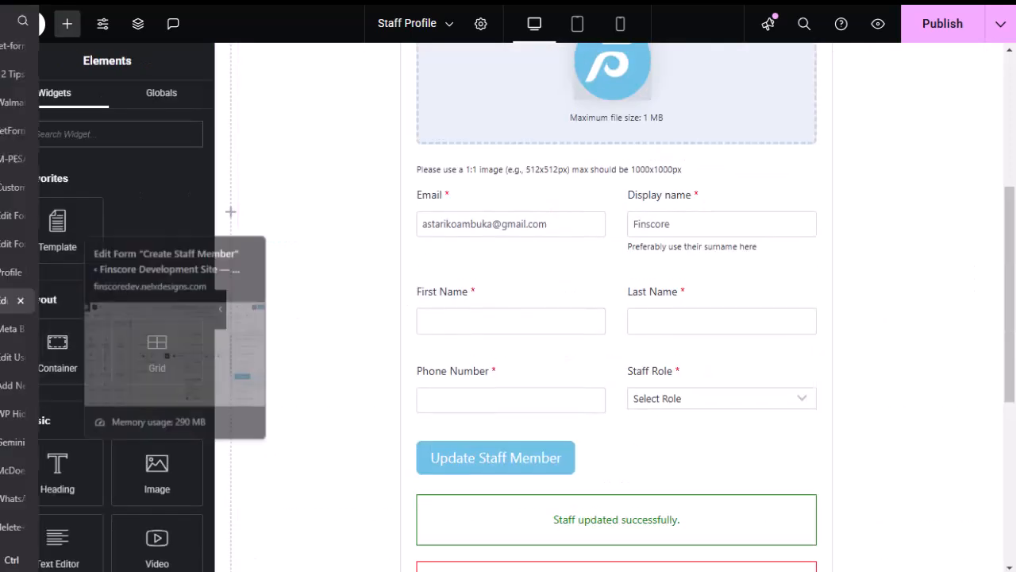
left_click(18, 271)
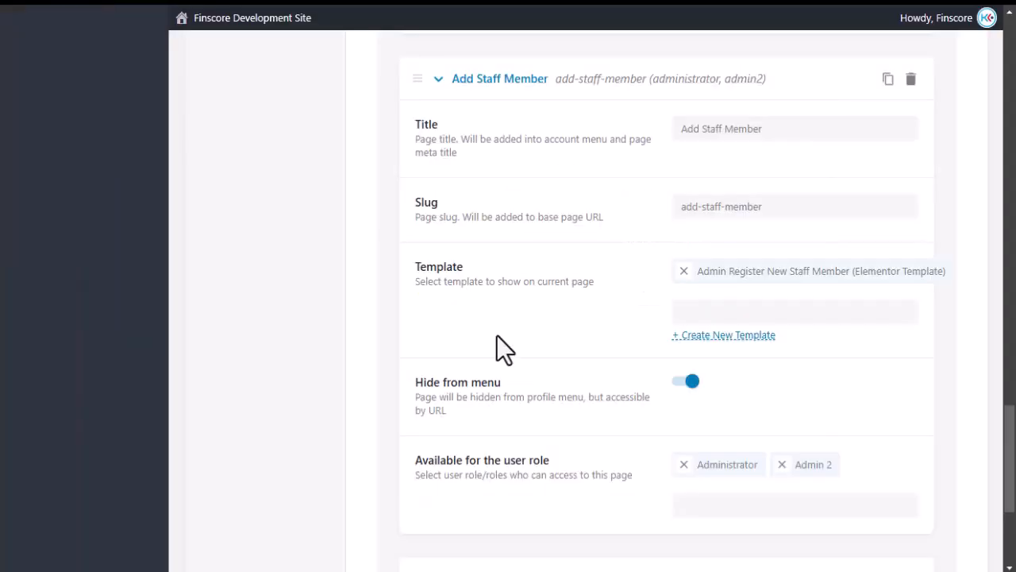
scroll(497, 335, "up", 5)
Look through a staff member's front-end edit form, then go back to the staff list.
mouse_move(3, 279)
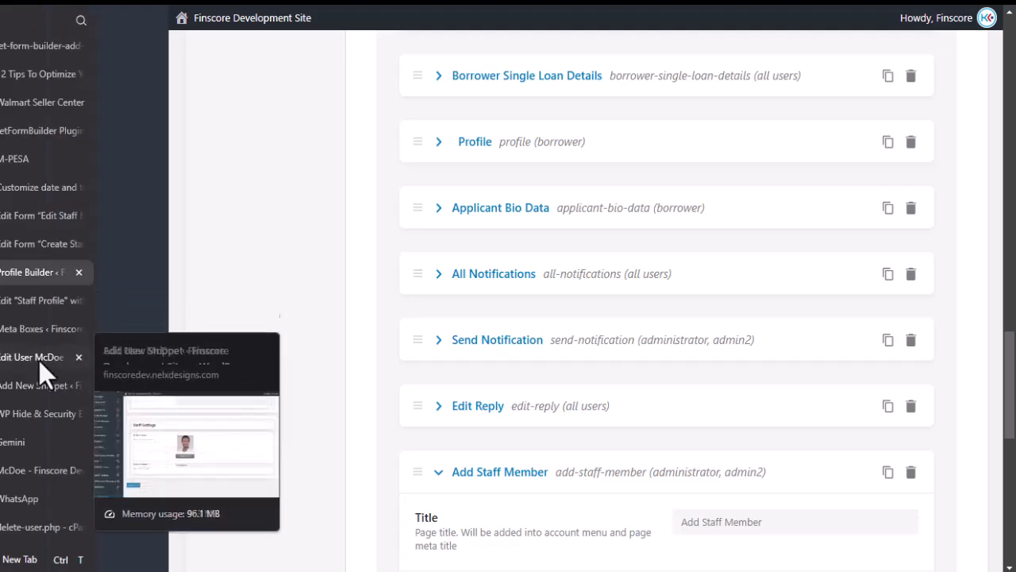
left_click(4, 470)
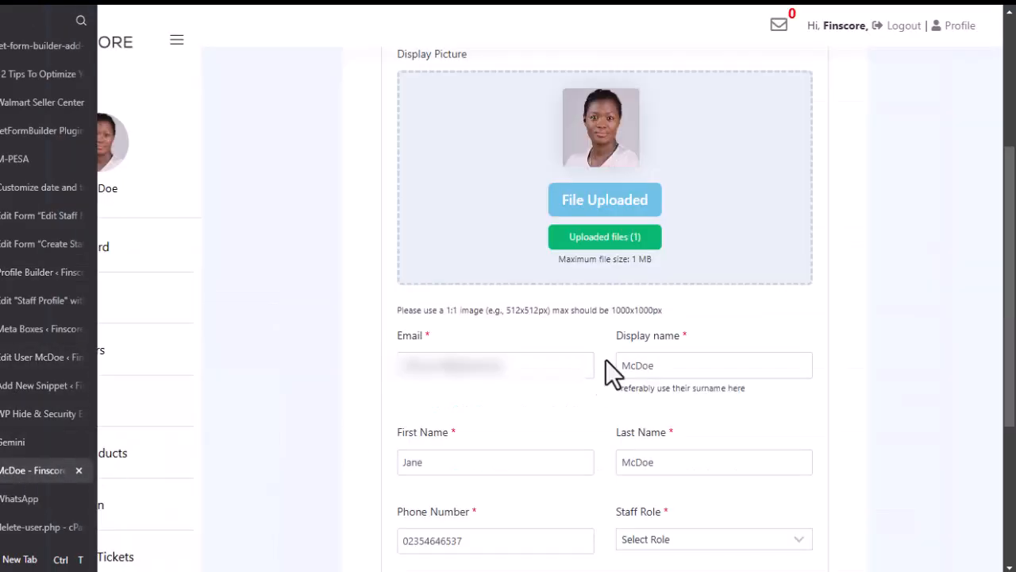
scroll(457, 302, "down", 3)
scroll(456, 270, "up", 6)
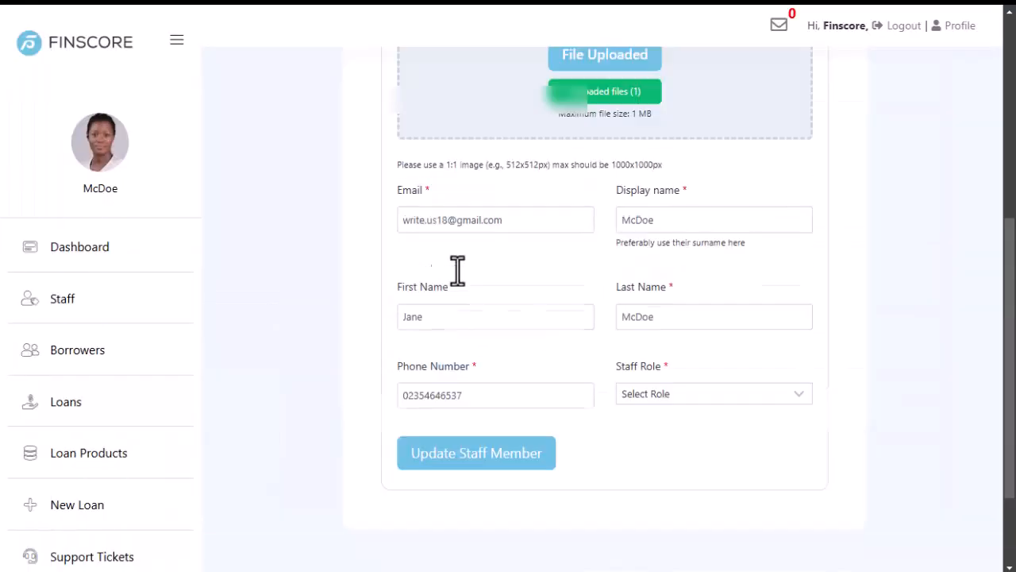
scroll(497, 321, "down", 3)
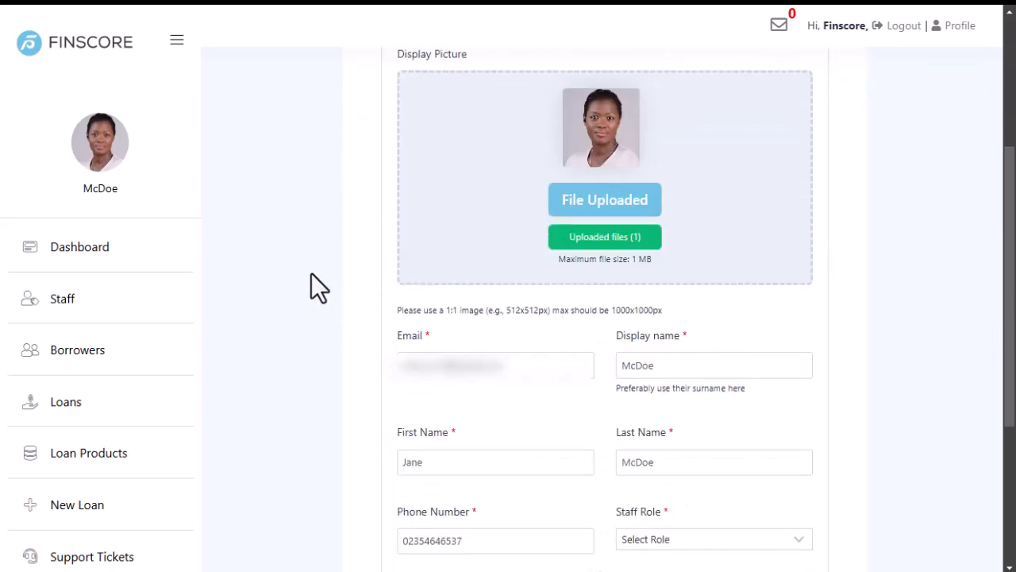
scroll(312, 286, "down", 2)
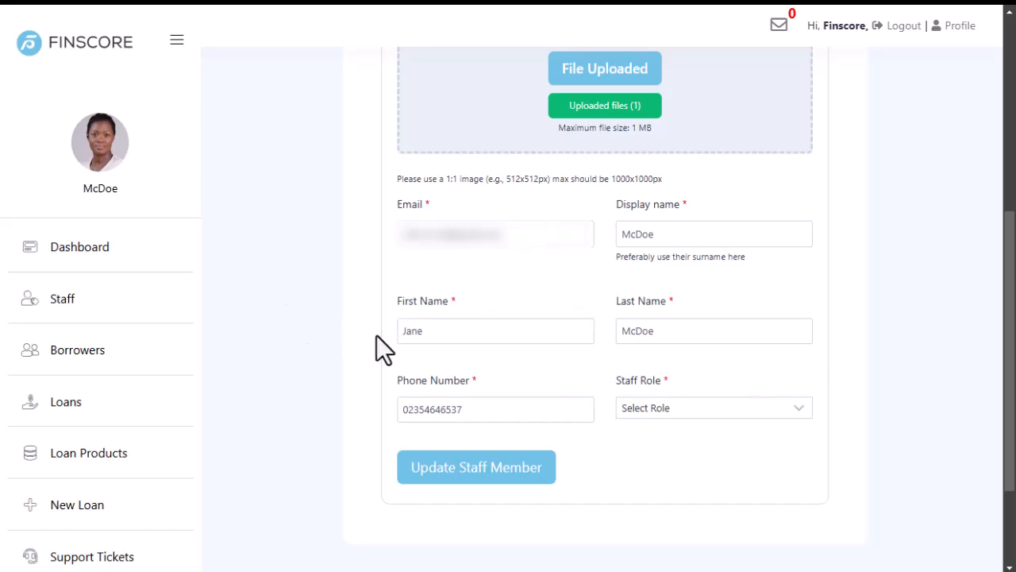
scroll(551, 329, "up", 5)
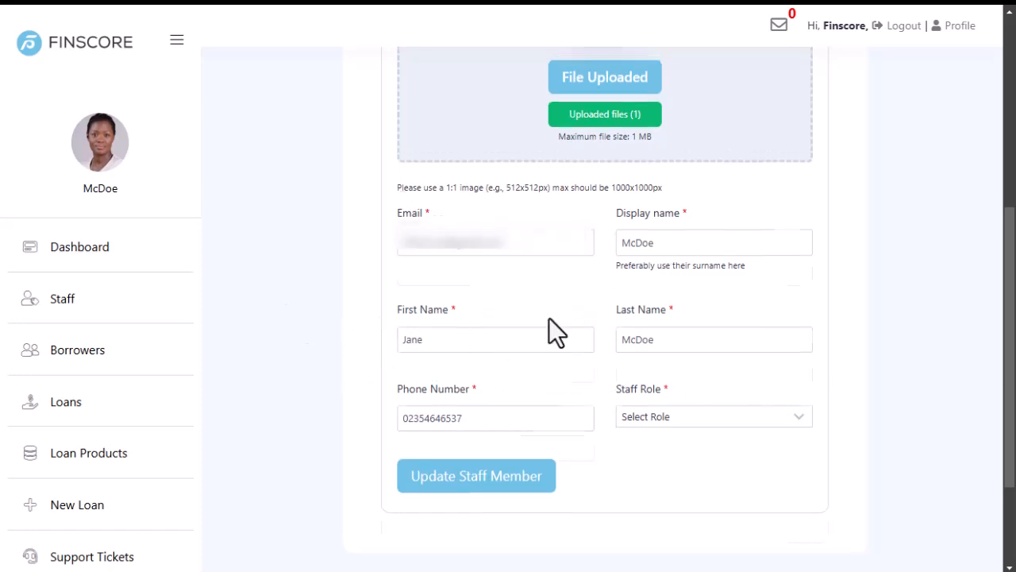
left_click(951, 99)
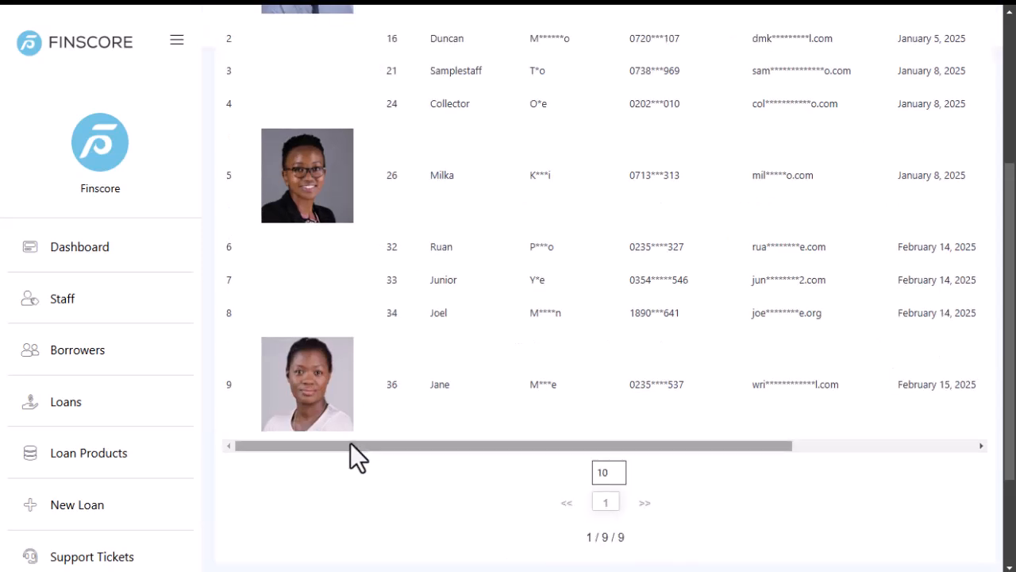
Reveal the staff table's role and action columns, then view the Delete User [DO NOT ACTIVATE] snippet.
left_click_drag(341, 446, 677, 442)
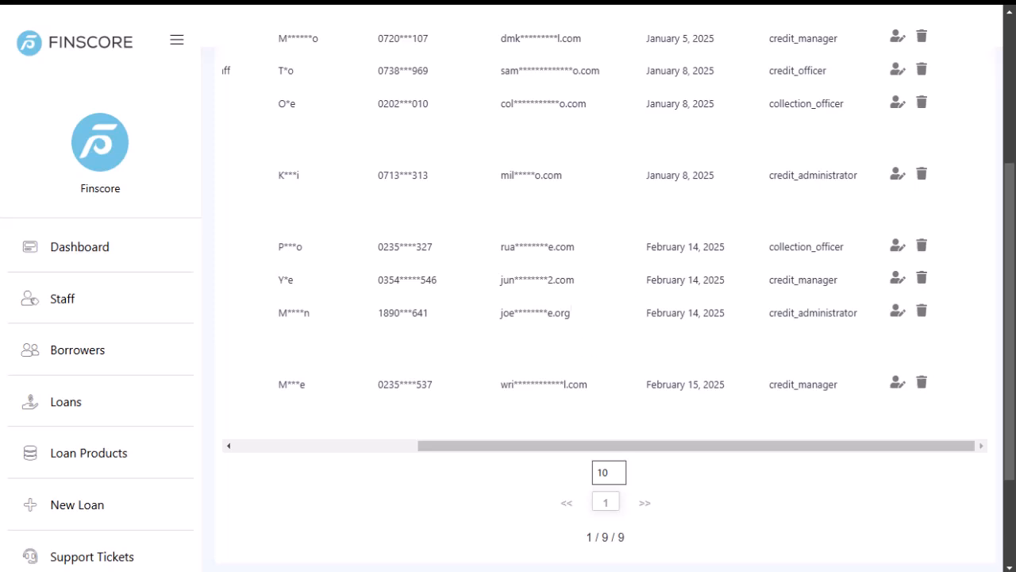
left_click(25, 385)
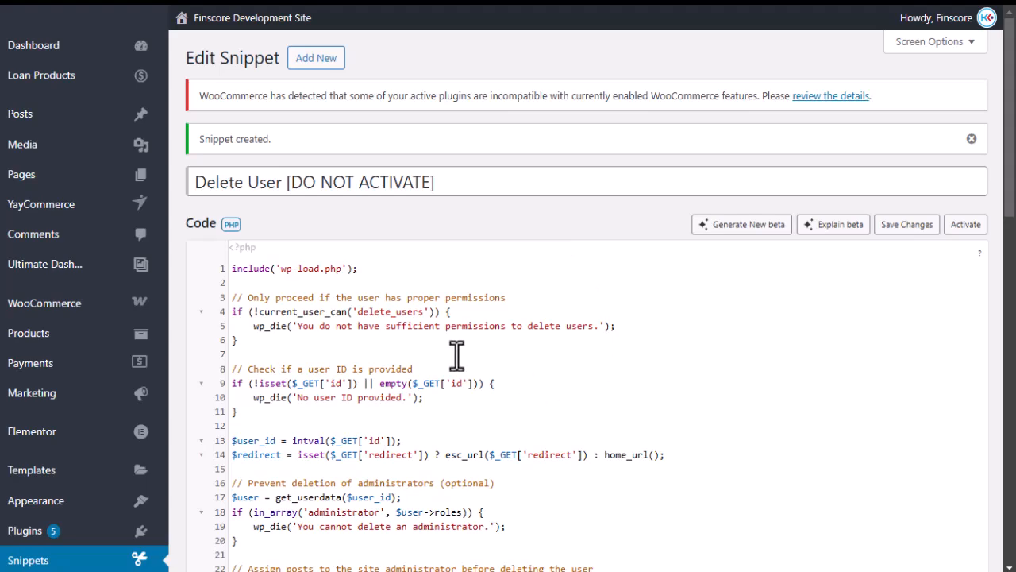
scroll(433, 313, "down", 2)
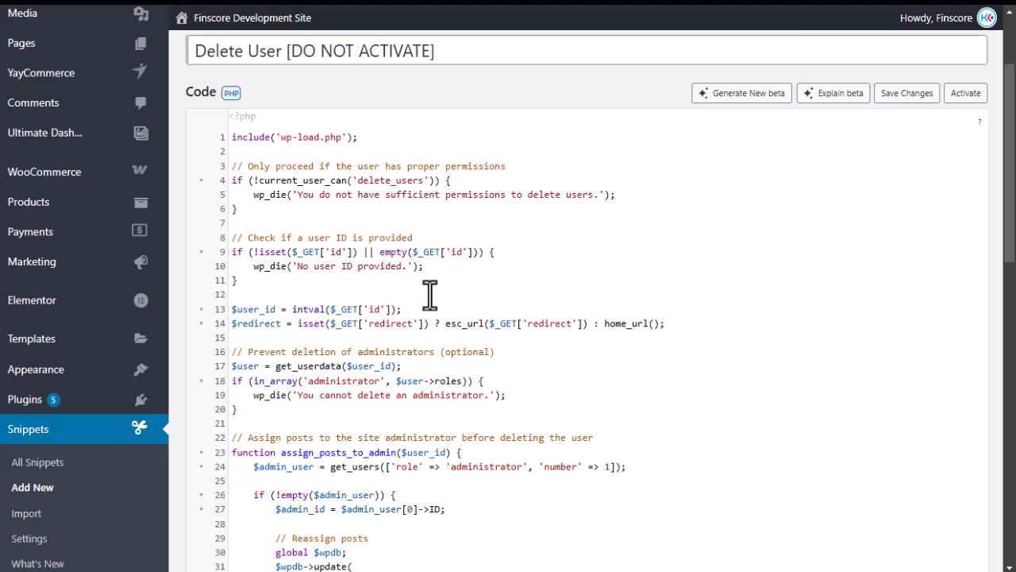
scroll(444, 349, "down", 3)
scroll(356, 317, "up", 5)
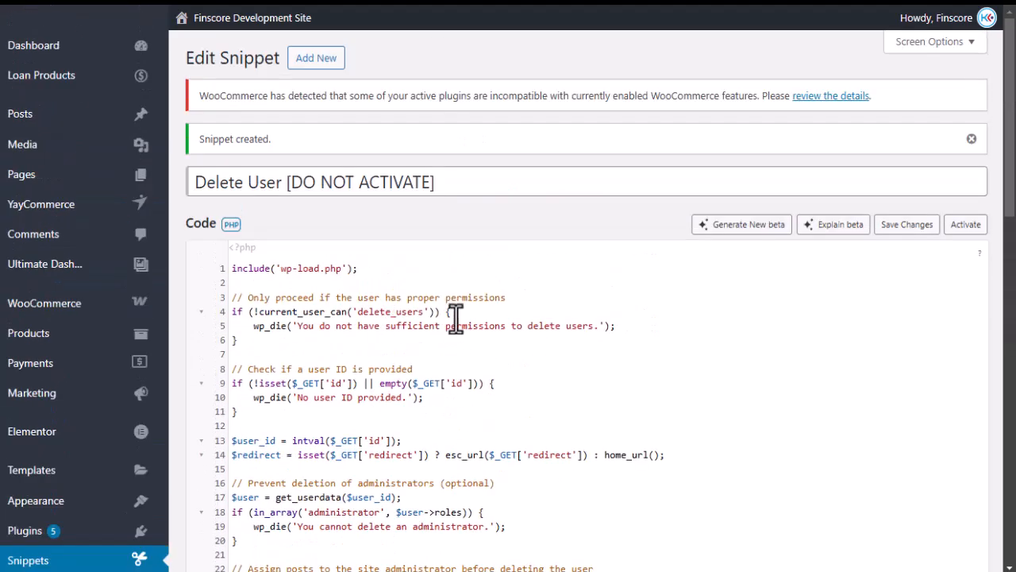
scroll(390, 312, "down", 2)
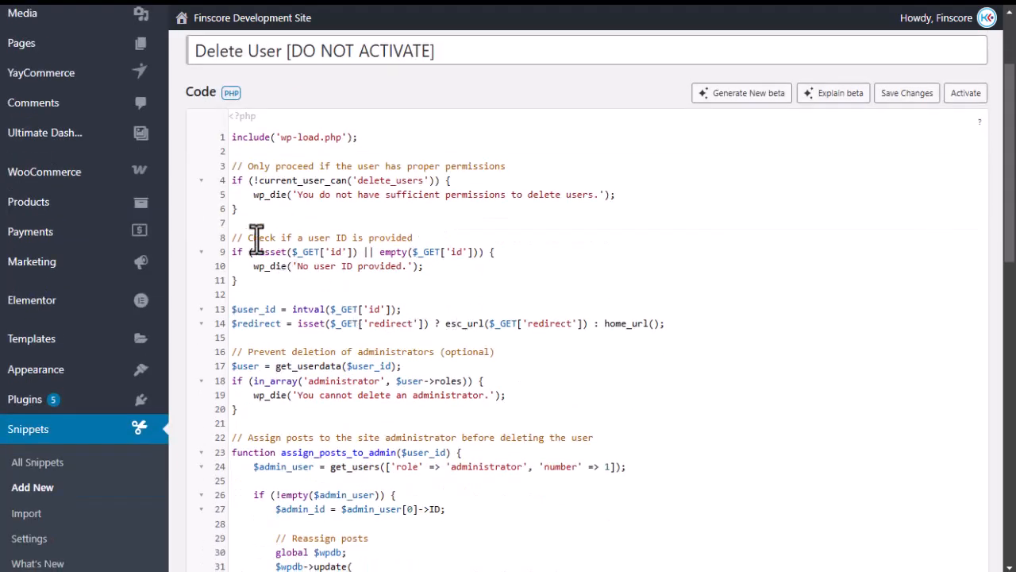
left_click_drag(232, 136, 442, 385)
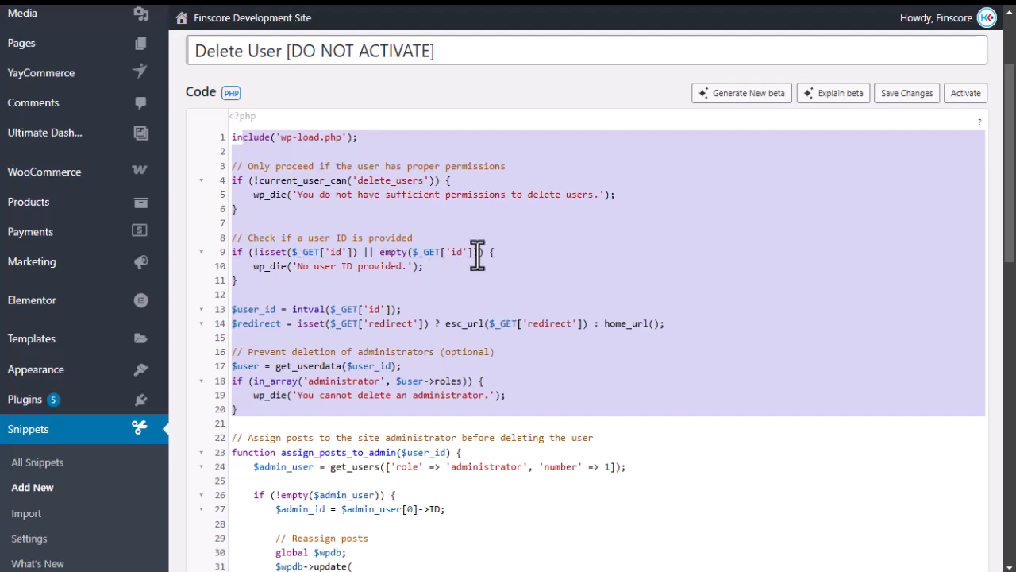
left_click(440, 276)
scroll(440, 276, "up", 2)
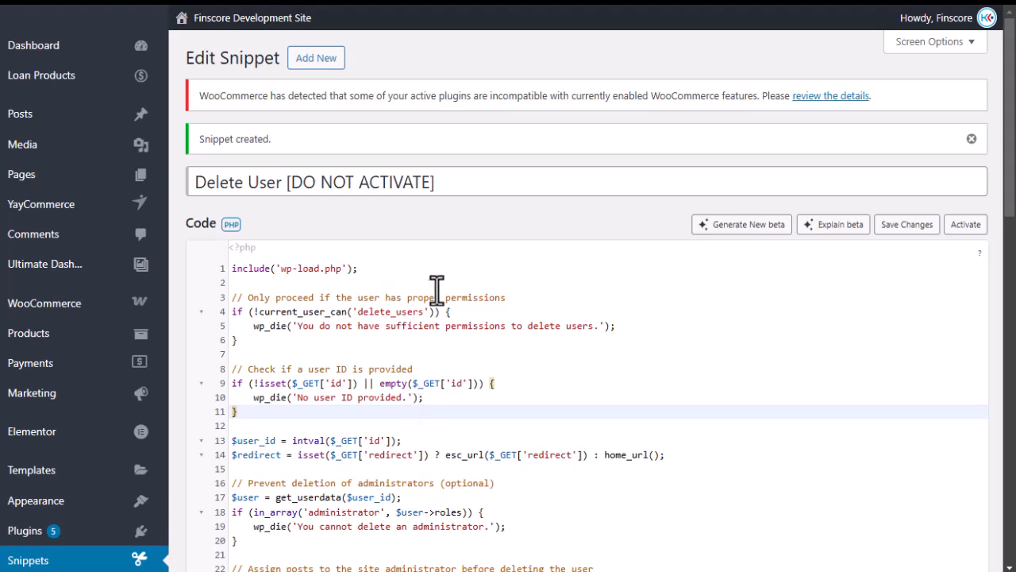
scroll(413, 342, "down", 3)
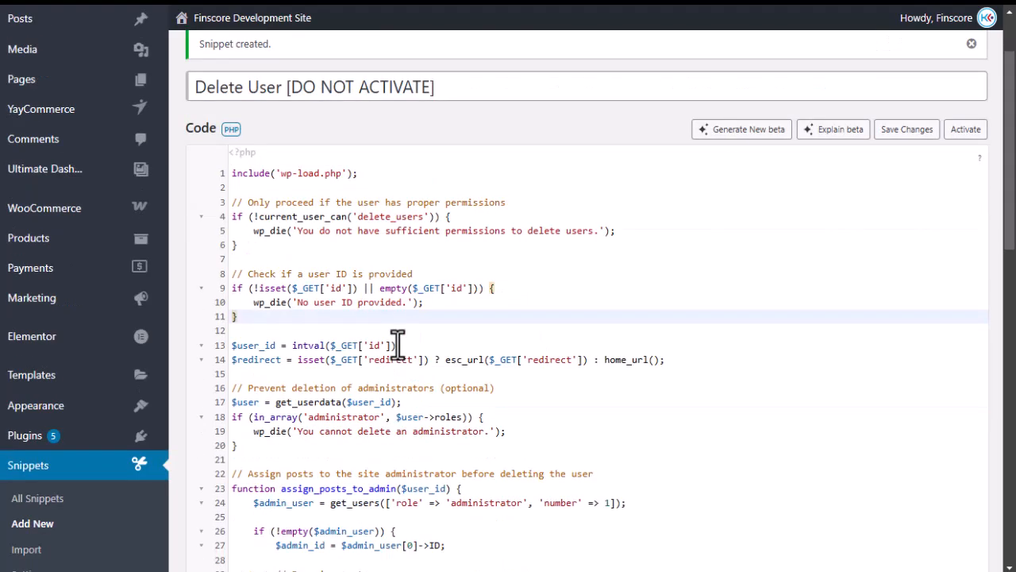
scroll(440, 336, "up", 3)
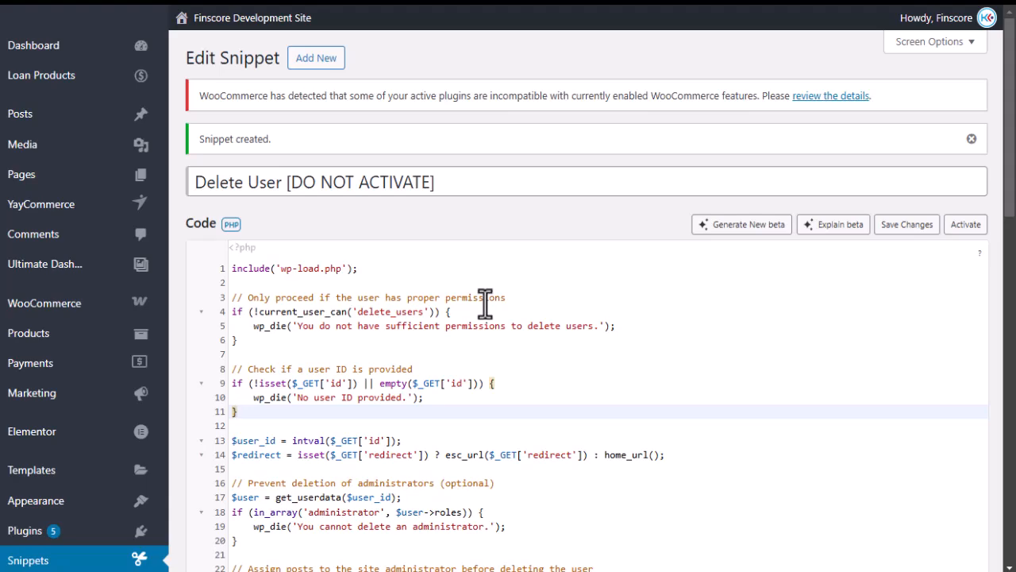
scroll(481, 317, "down", 8)
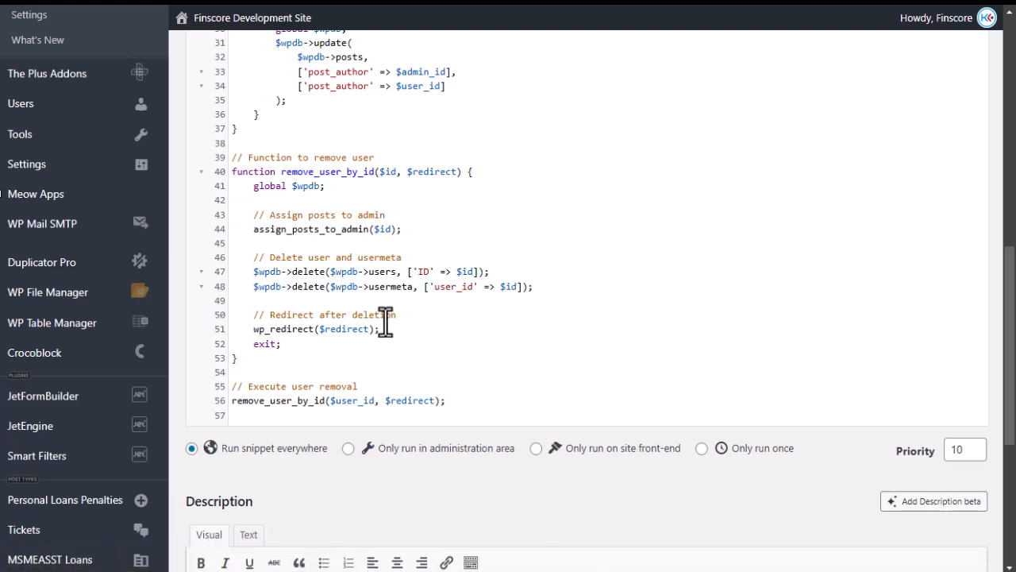
mouse_move(2, 341)
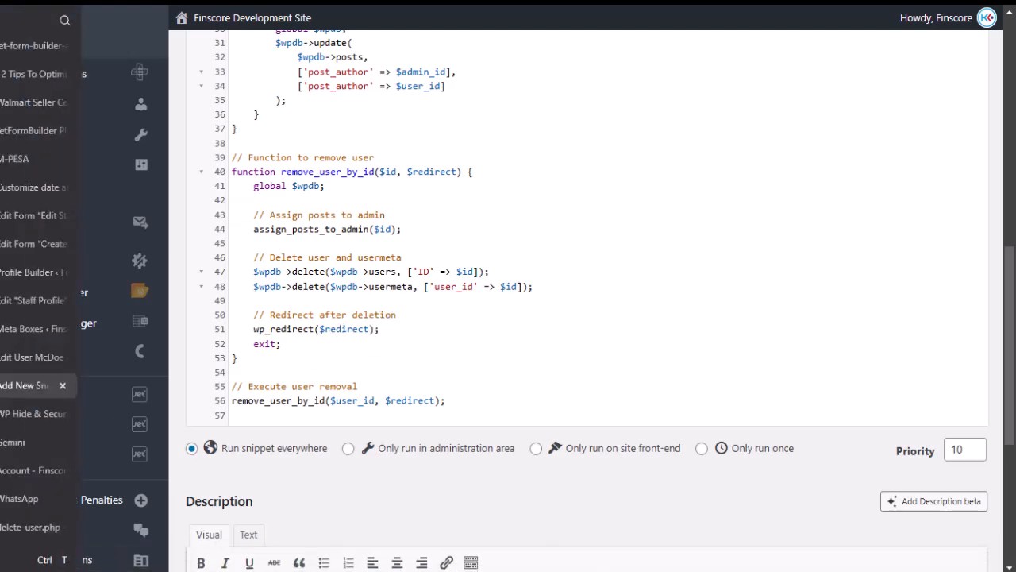
left_click(23, 530)
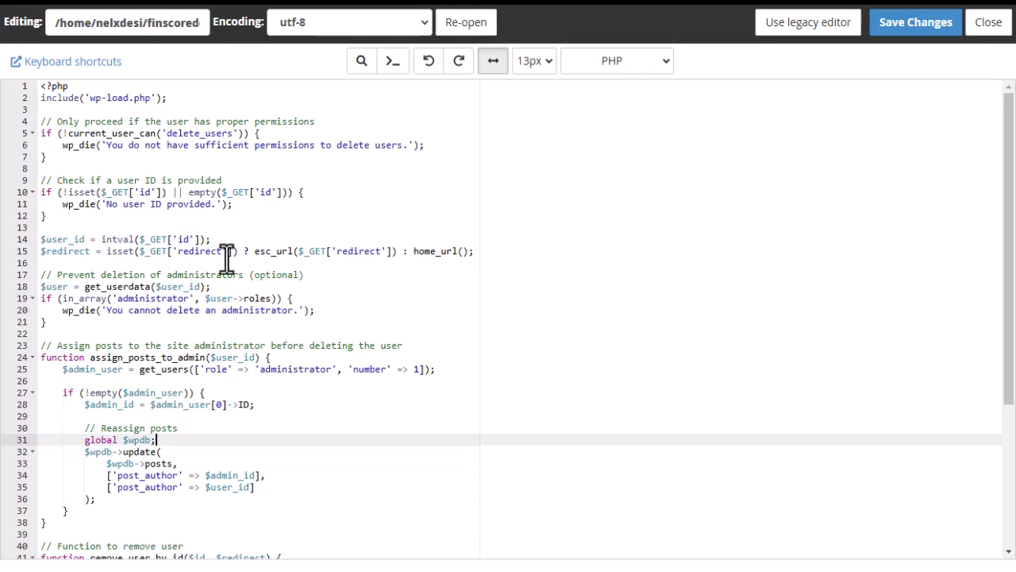
scroll(227, 262, "down", 5)
scroll(190, 320, "up", 5)
left_click_drag(72, 89, 37, 87)
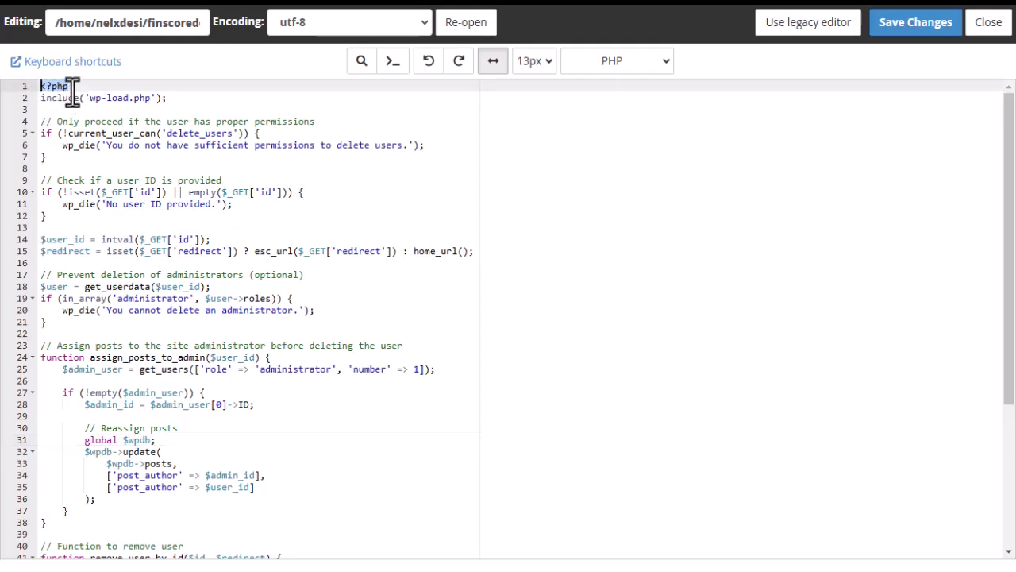
scroll(147, 309, "down", 1)
scroll(119, 381, "down", 3)
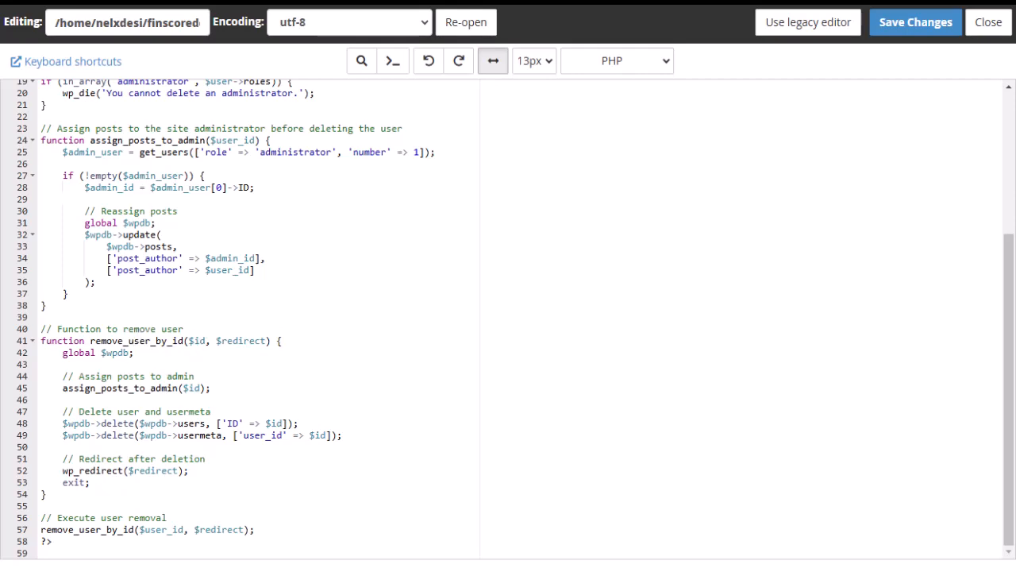
scroll(190, 299, "up", 5)
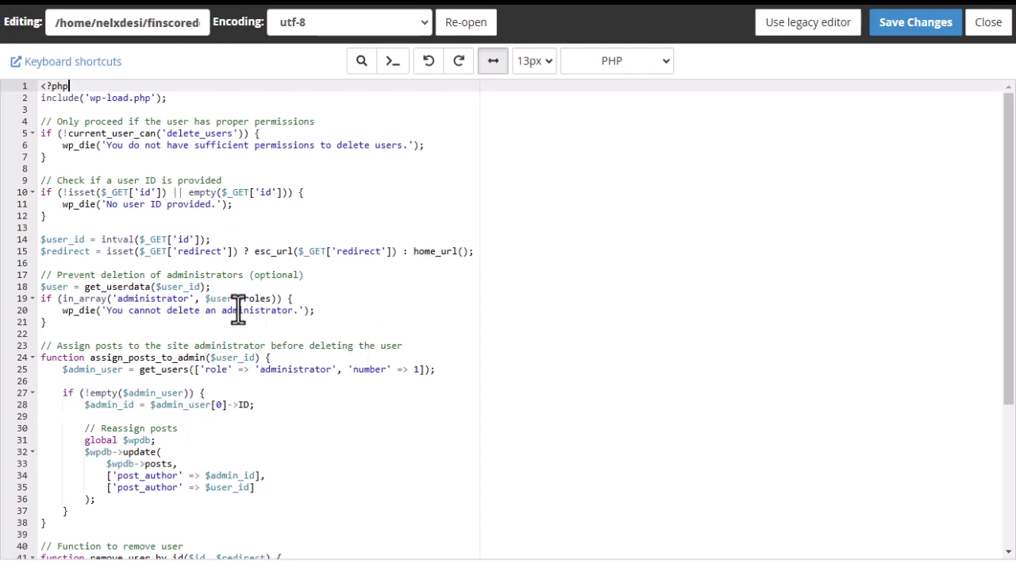
mouse_move(3, 385)
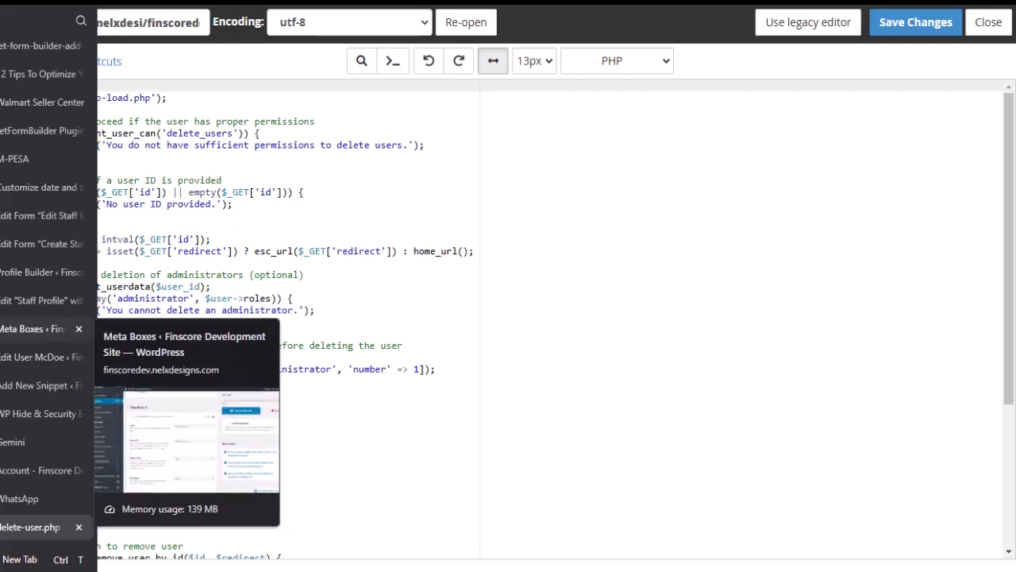
Open WP File Manager at the site root and select the 2 KB delete-user.php file.
left_click(32, 356)
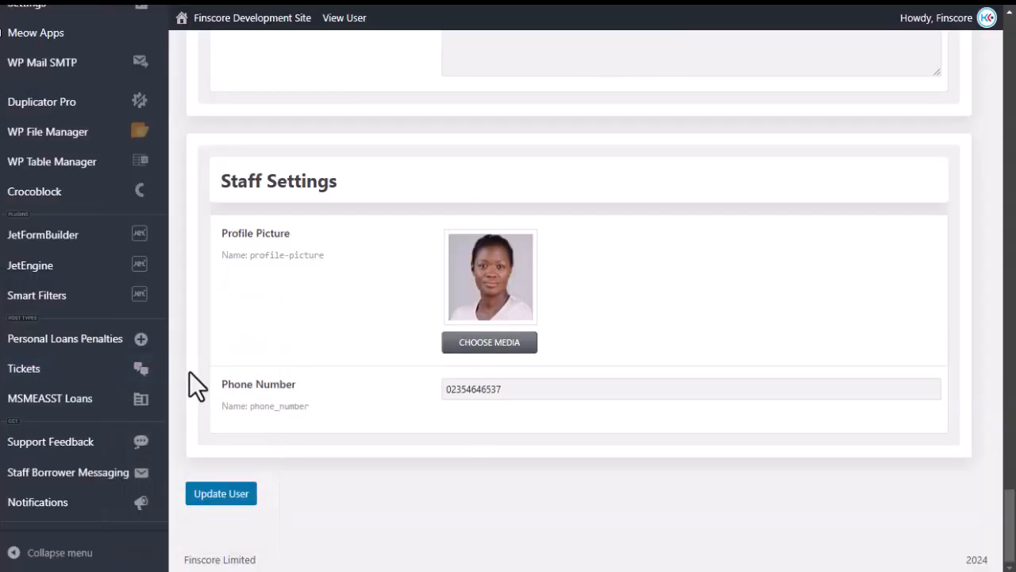
mouse_move(72, 136)
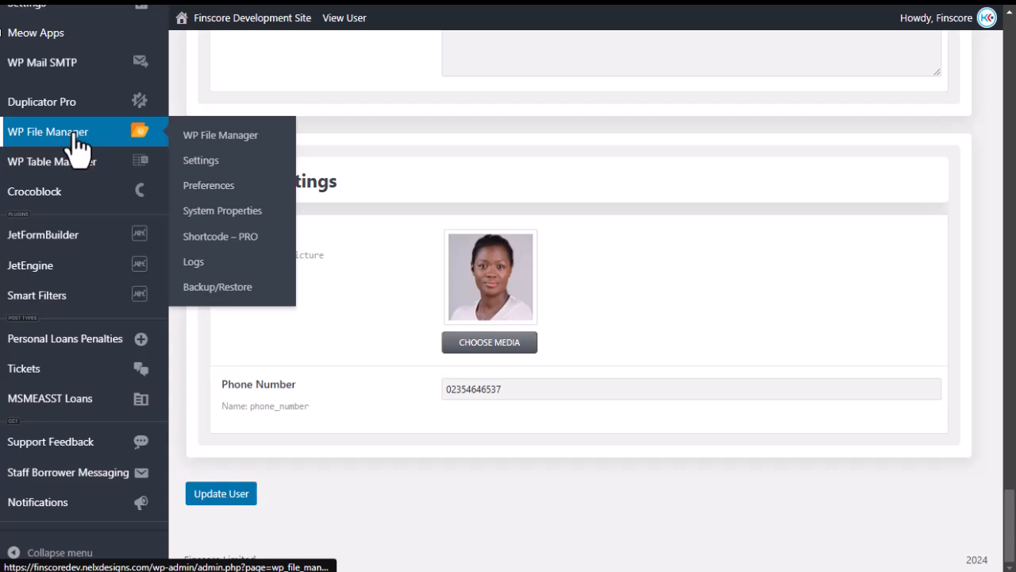
left_click(221, 135)
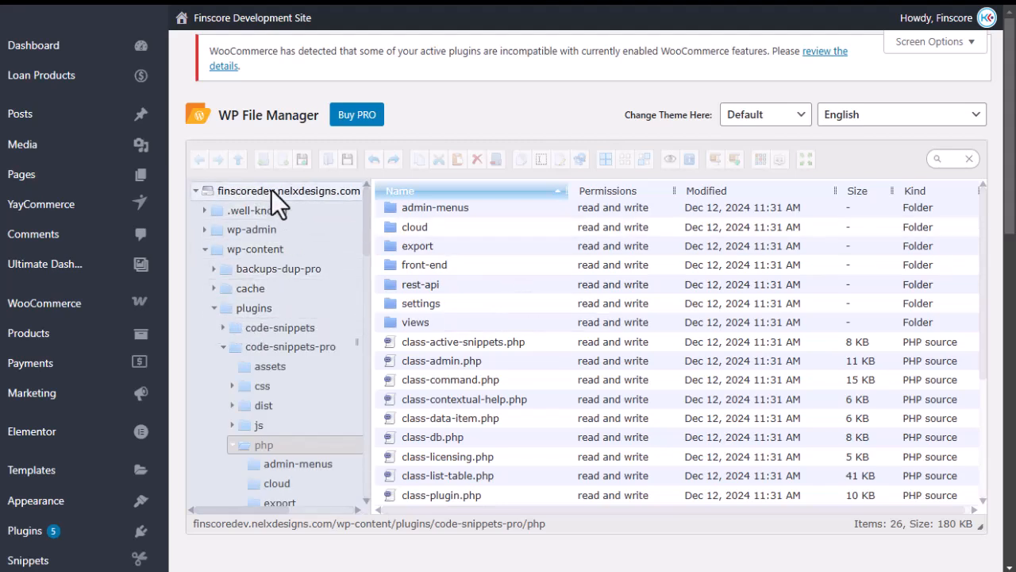
scroll(548, 304, "down", 3)
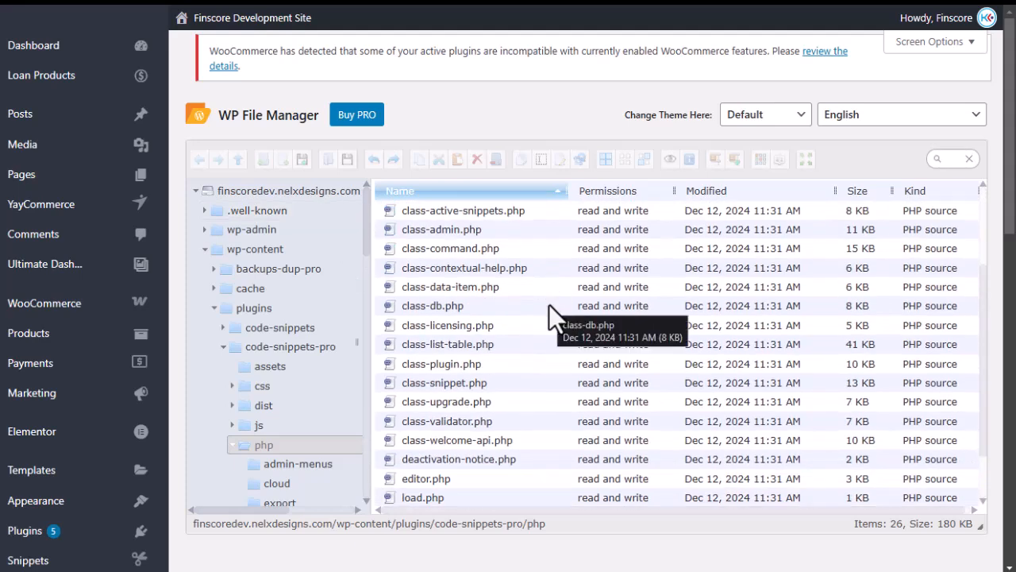
scroll(453, 370, "down", 5)
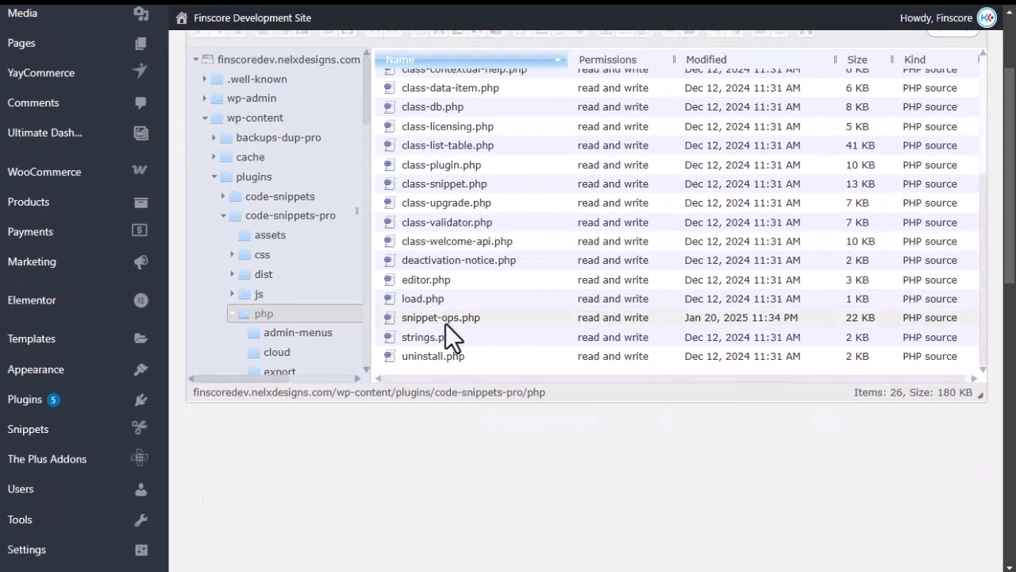
scroll(436, 313, "up", 8)
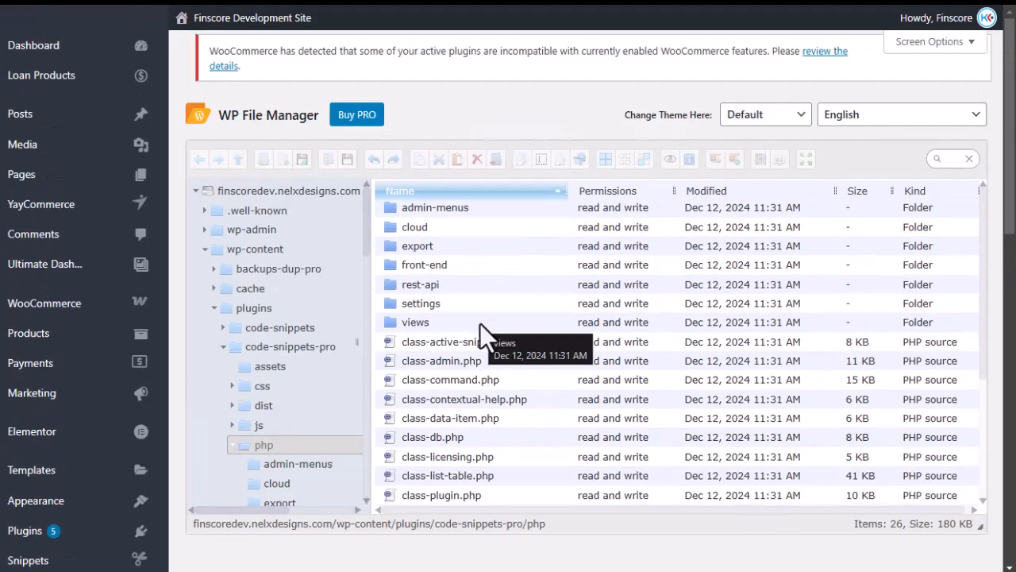
left_click(252, 192)
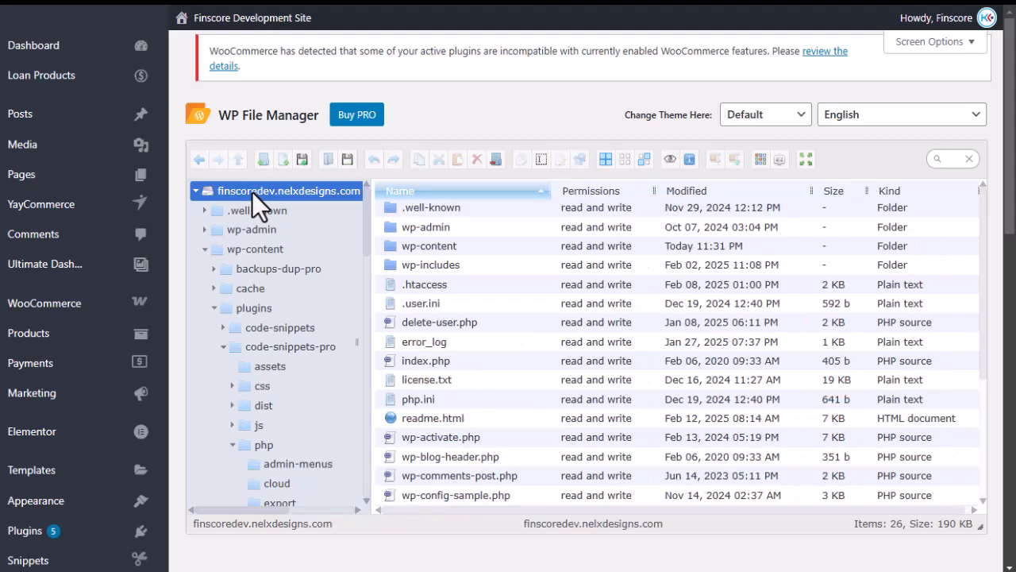
left_click(450, 324)
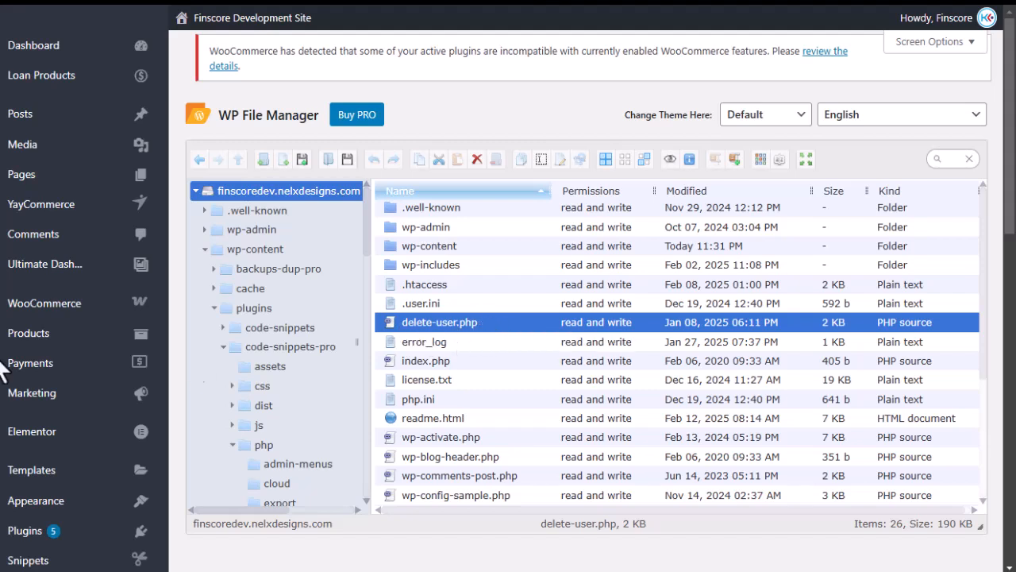
mouse_move(3, 451)
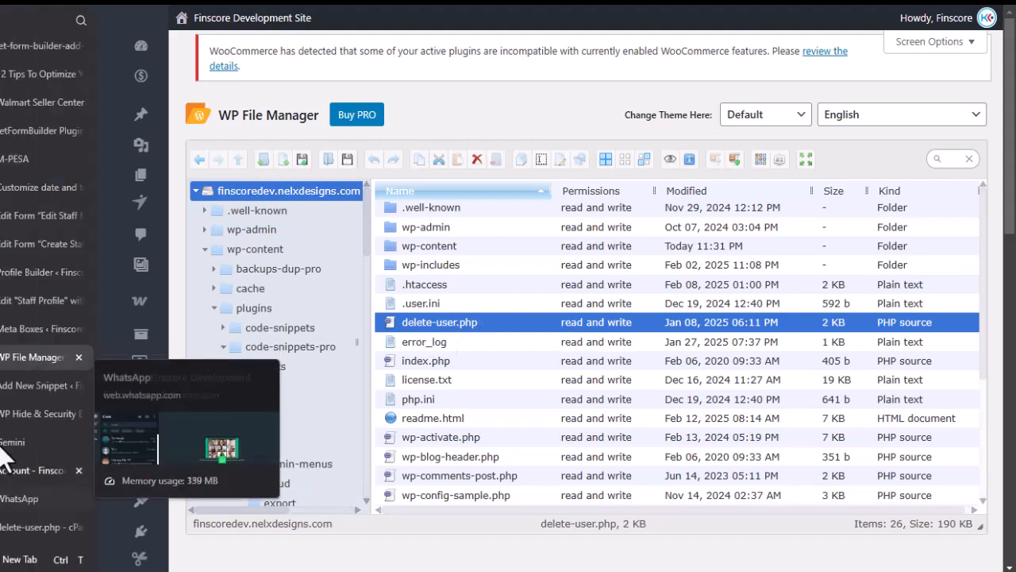
Read through the Delete User [DO NOT ACTIVATE] snippet's PHP, which reassigns posts before deleting the user.
left_click(16, 377)
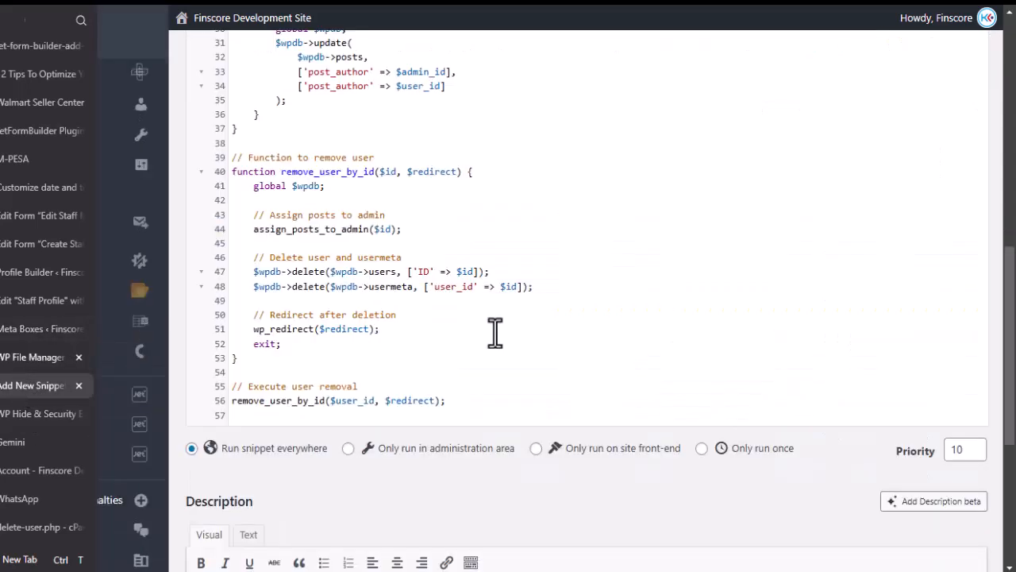
scroll(445, 318, "up", 8)
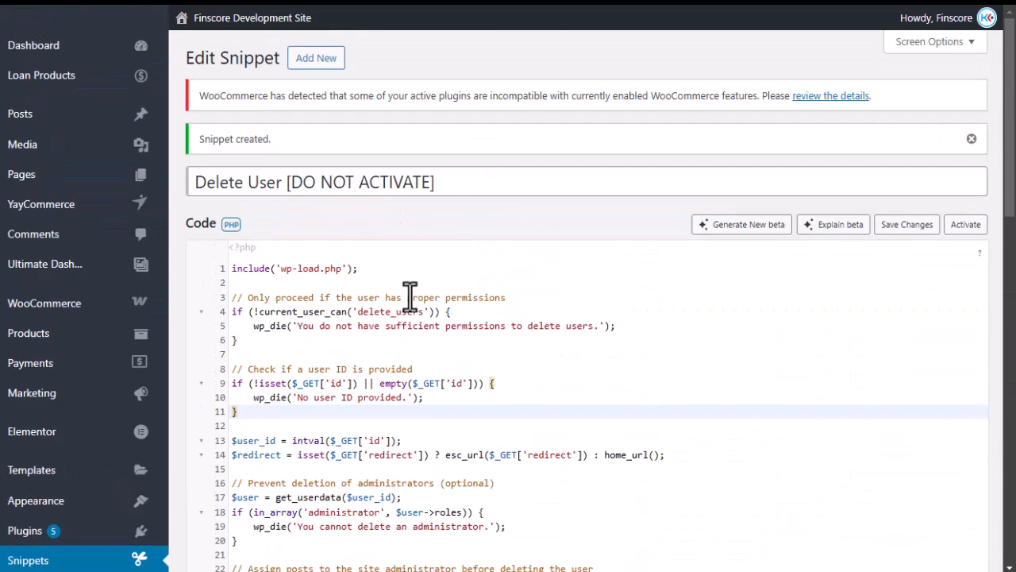
scroll(409, 295, "down", 2)
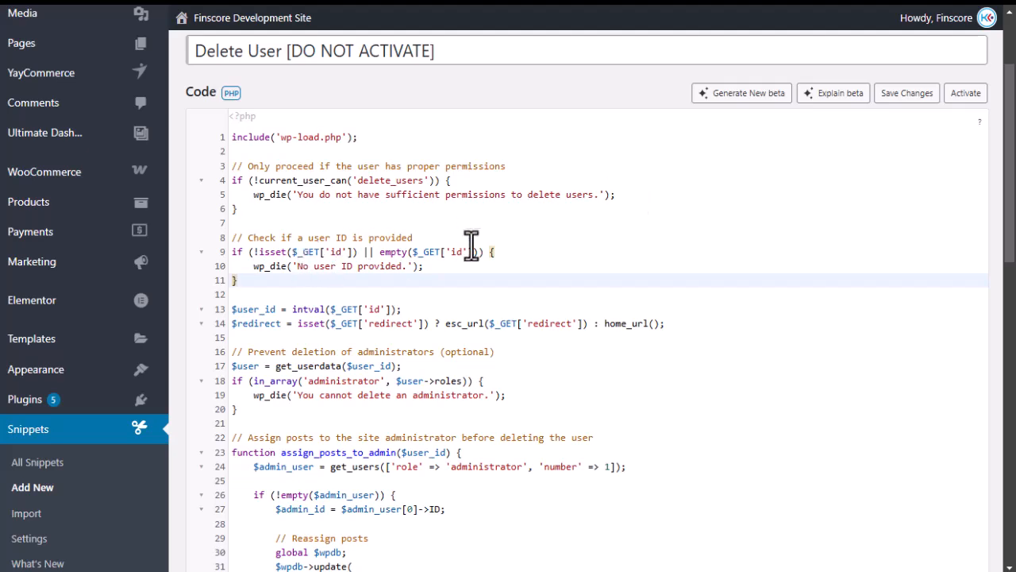
scroll(532, 267, "down", 2)
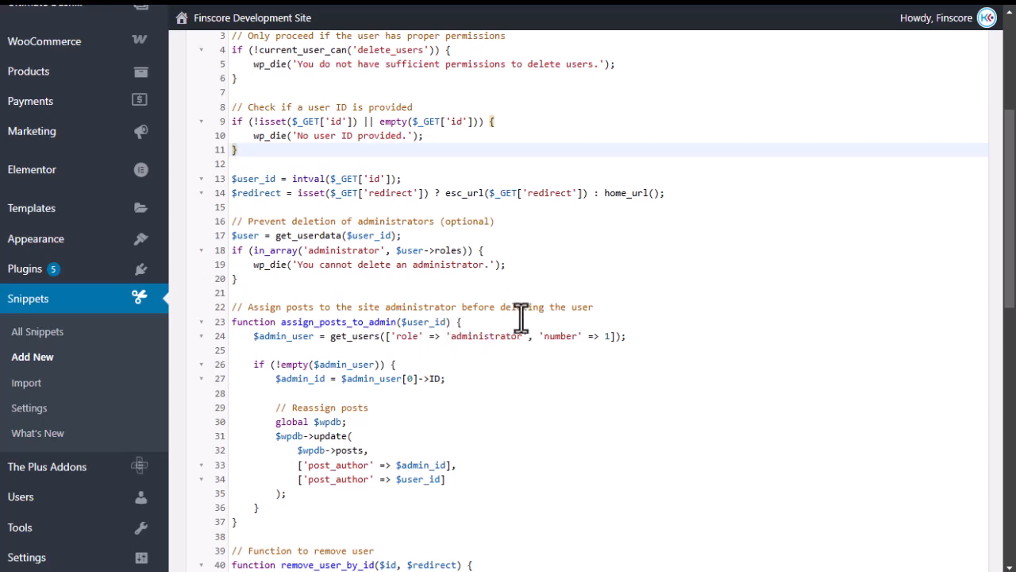
scroll(460, 357, "down", 2)
scroll(460, 358, "down", 3)
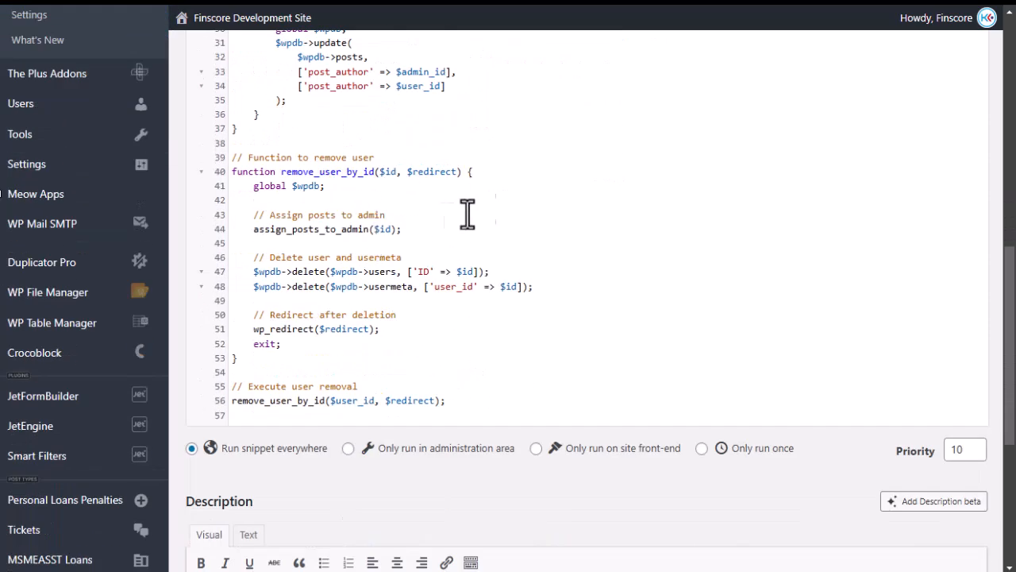
scroll(435, 310, "down", 2)
scroll(412, 304, "up", 7)
scroll(398, 294, "up", 3)
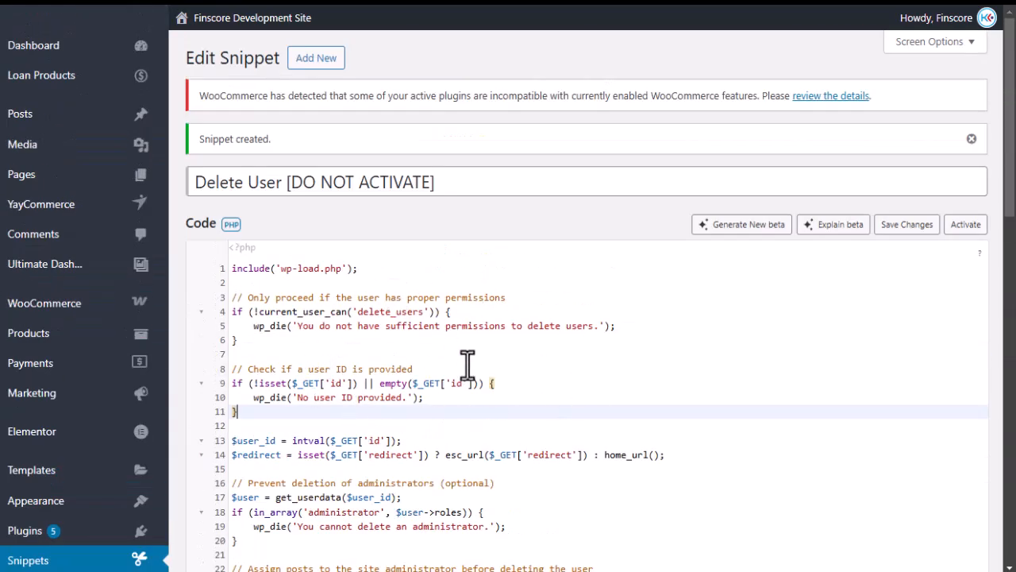
scroll(460, 347, "down", 3)
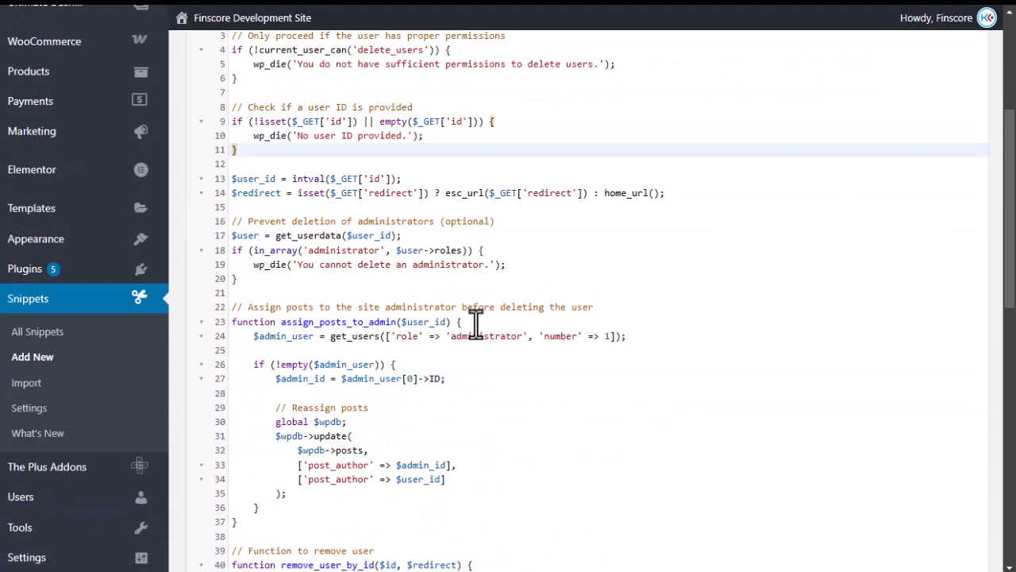
Recheck the delete-user.php code in the cPanel editor, then return to the WP File Manager root listing.
left_click(23, 530)
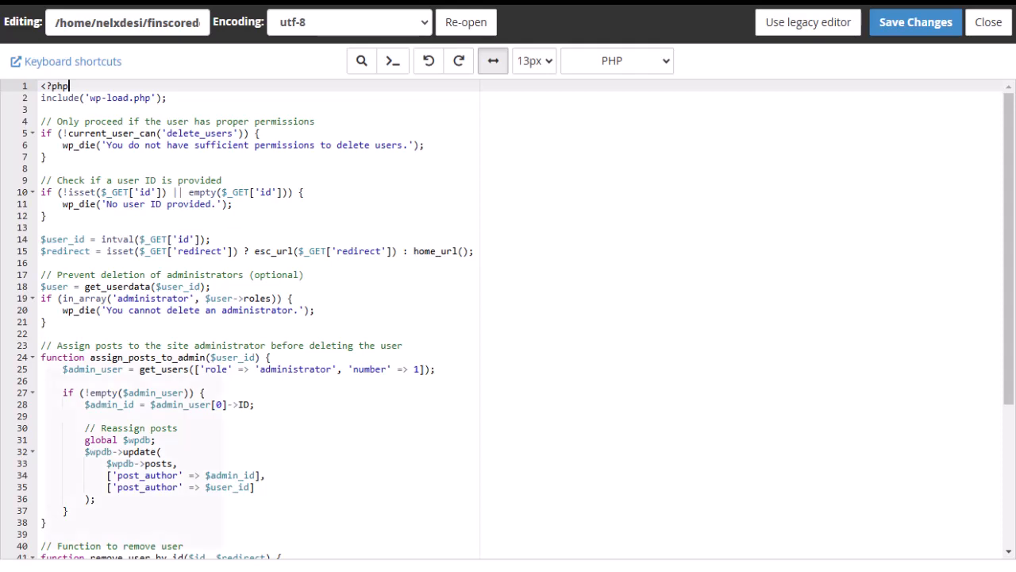
mouse_move(3, 403)
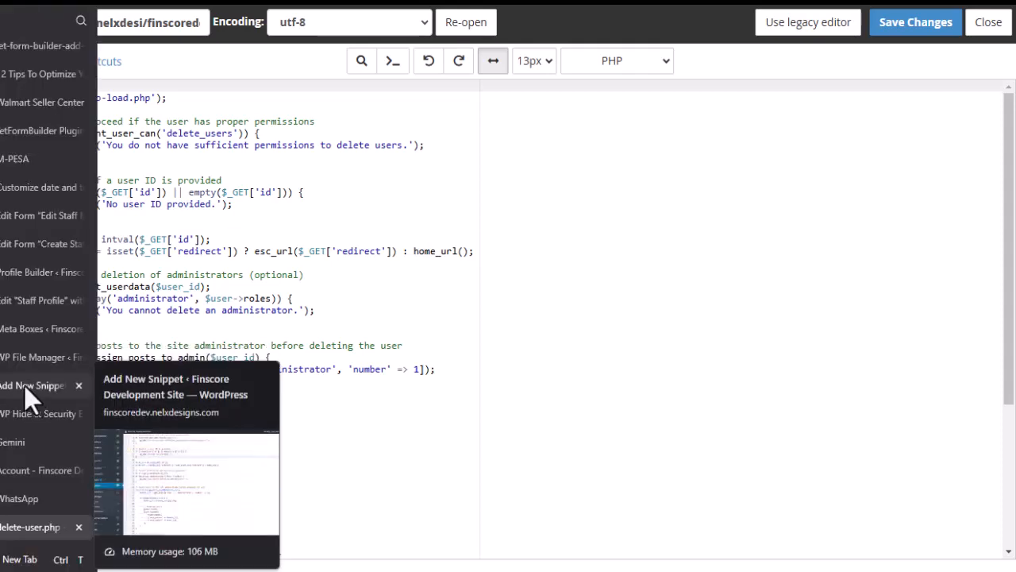
left_click(23, 359)
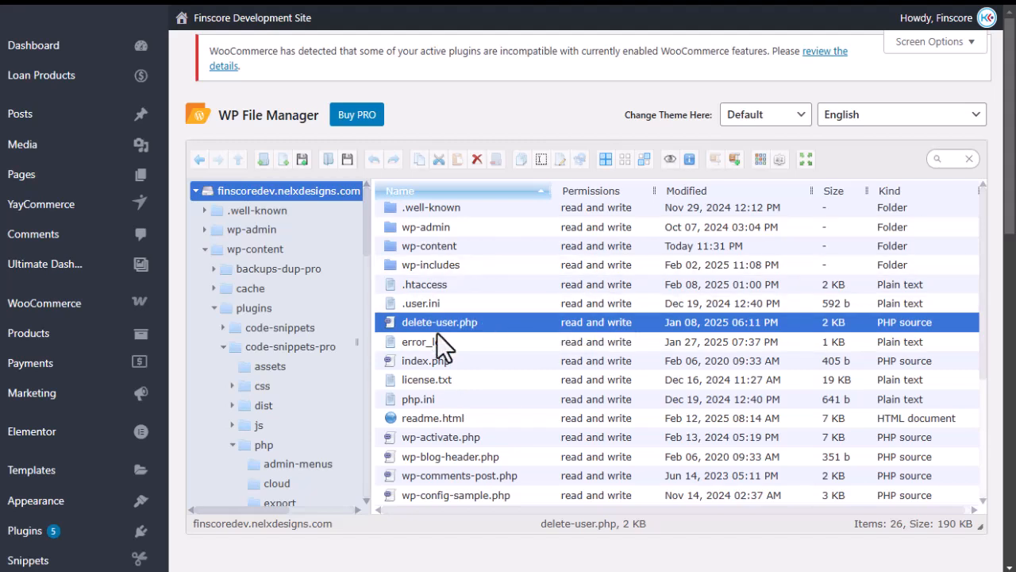
mouse_move(2, 305)
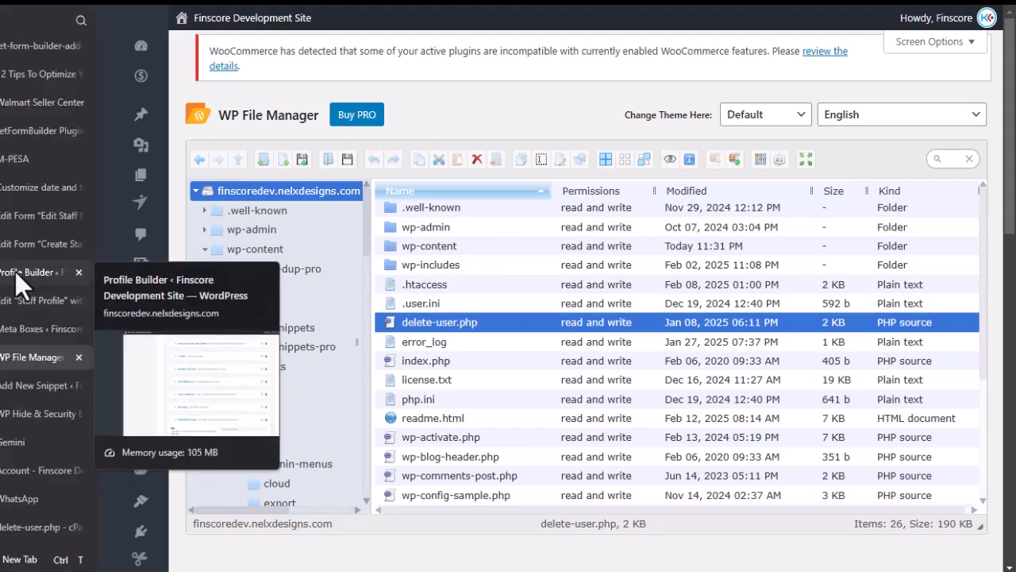
Delete the staff member with ID 34 from the Finscore staff list and confirm.
left_click(10, 475)
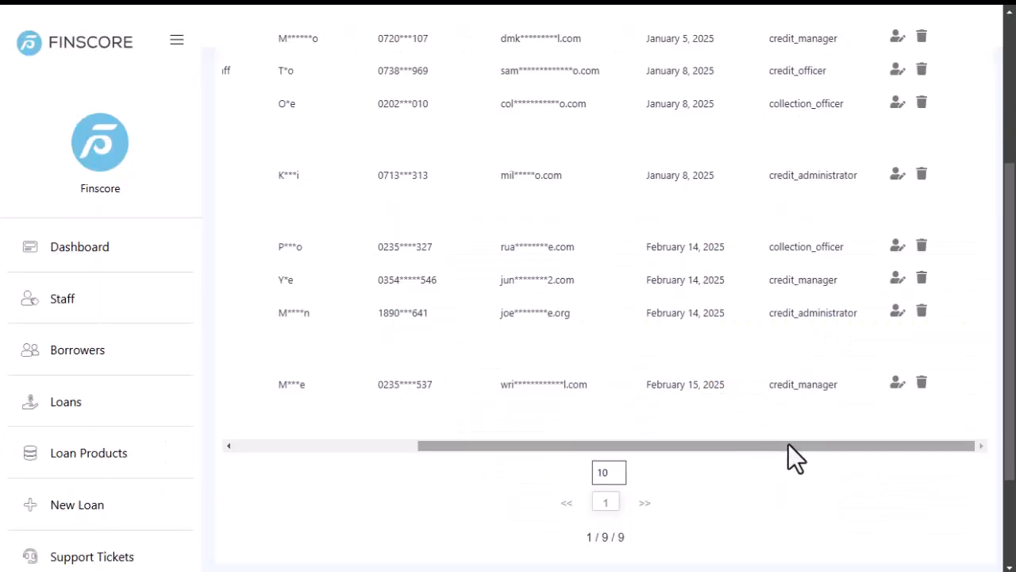
left_click_drag(808, 449, 467, 457)
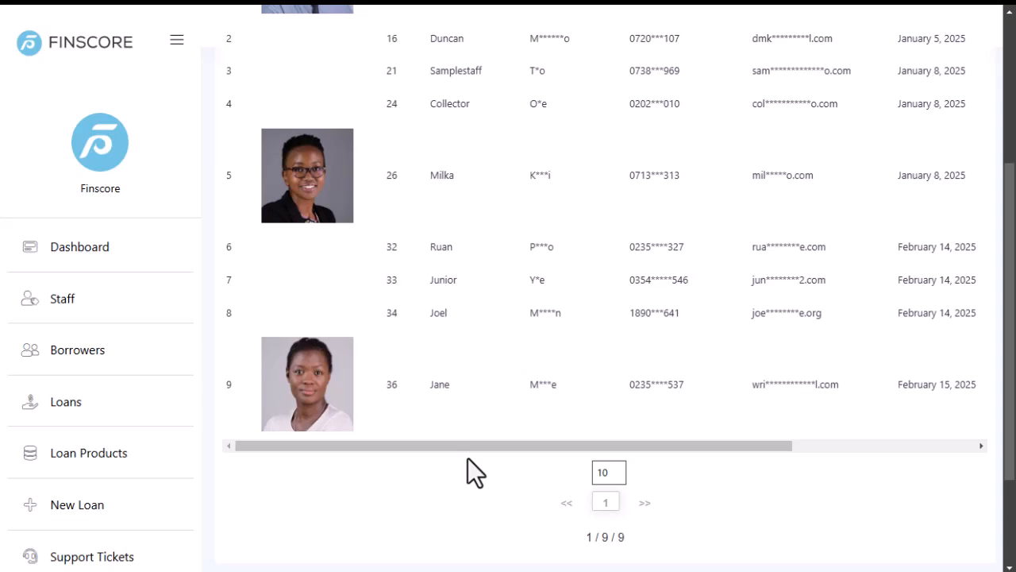
scroll(524, 381, "right", 5)
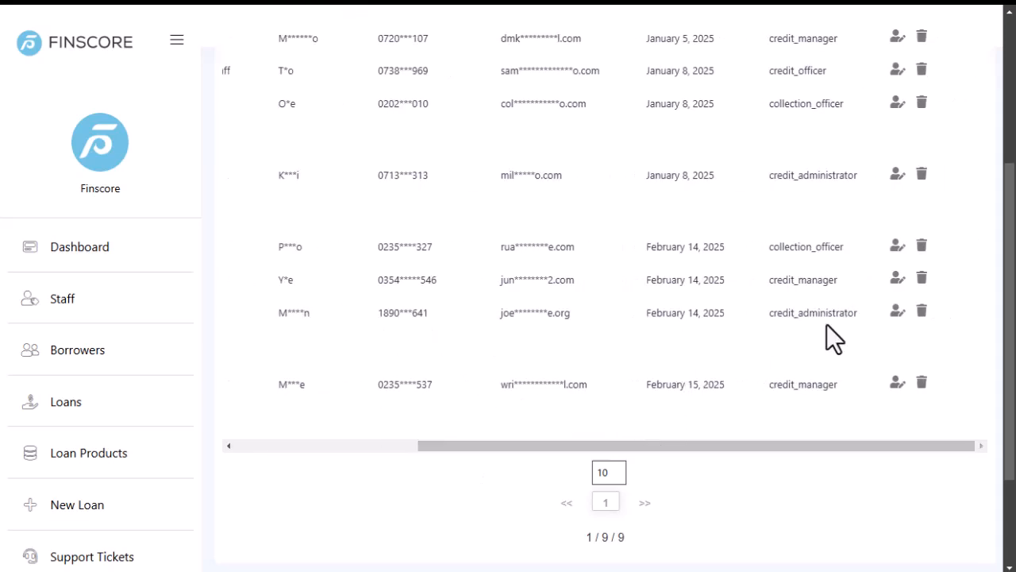
left_click(922, 312)
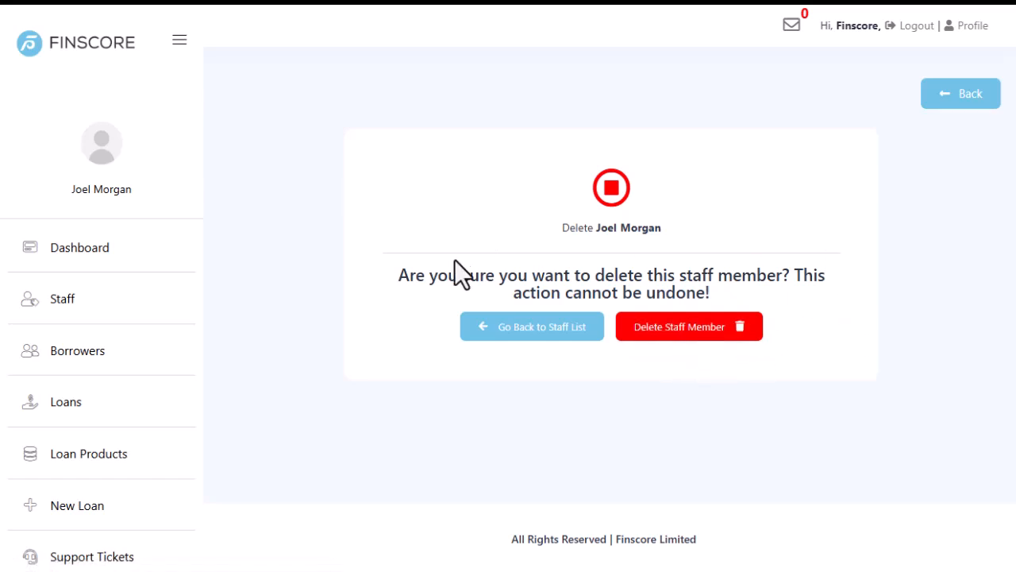
left_click(689, 334)
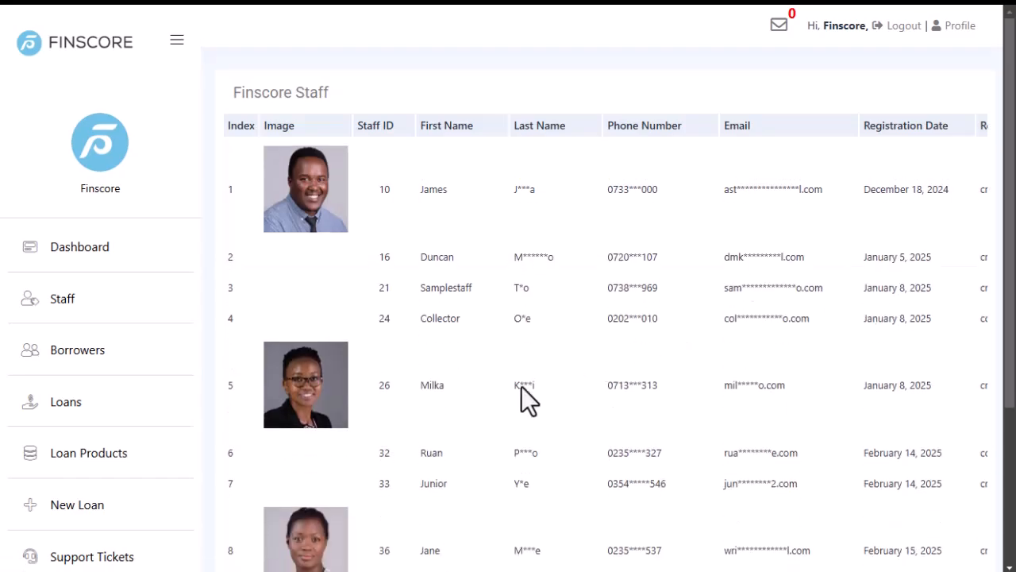
Delete another test staff member and verify the list now shows 7 entries.
scroll(468, 406, "down", 3)
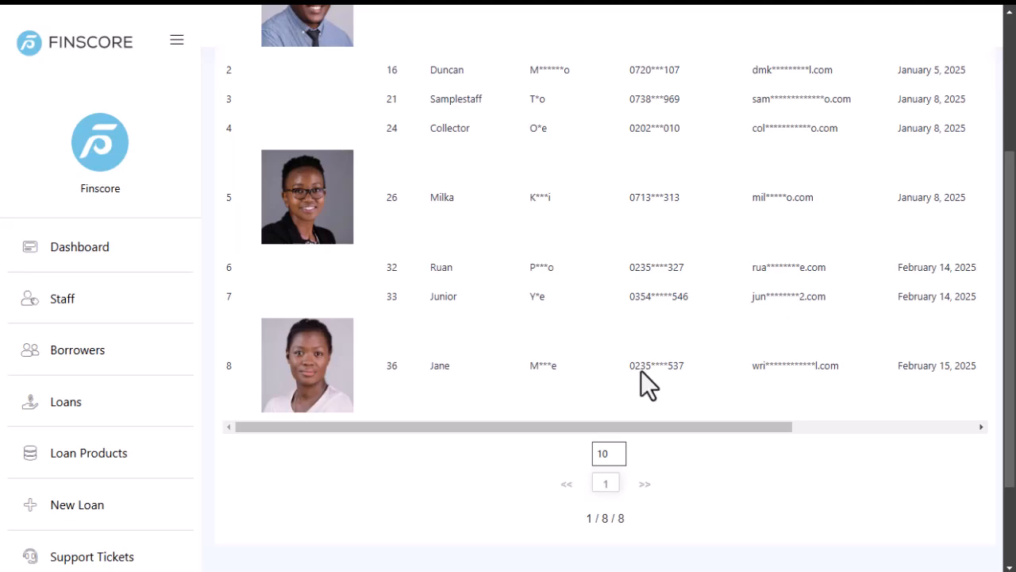
left_click_drag(415, 428, 658, 426)
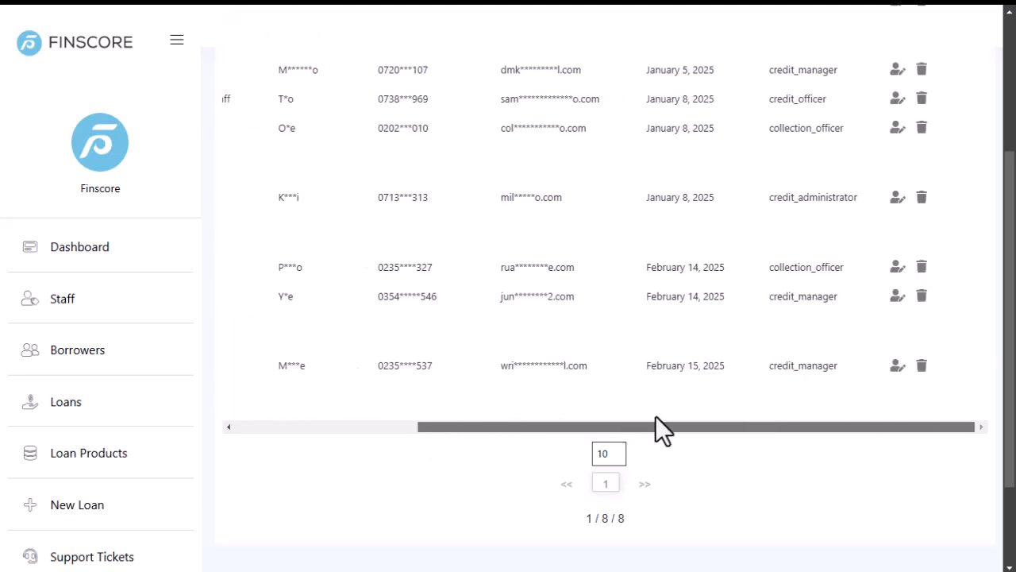
left_click(921, 297)
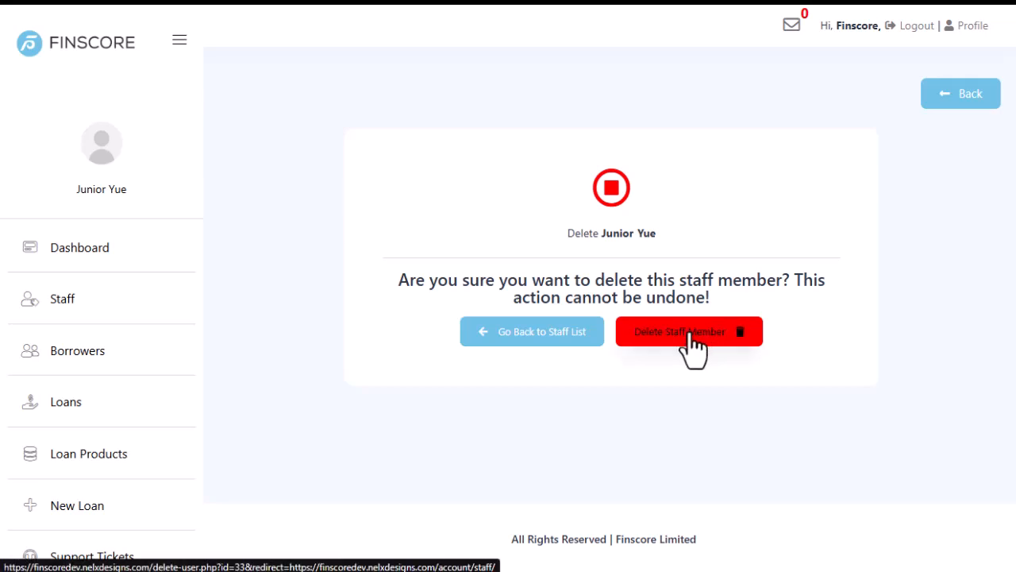
left_click(689, 335)
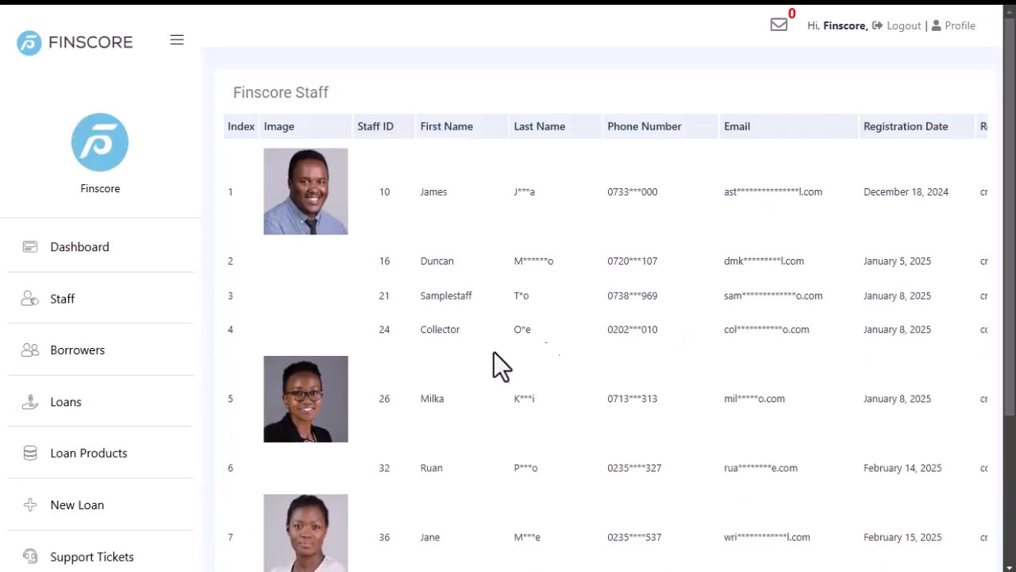
scroll(436, 442, "down", 3)
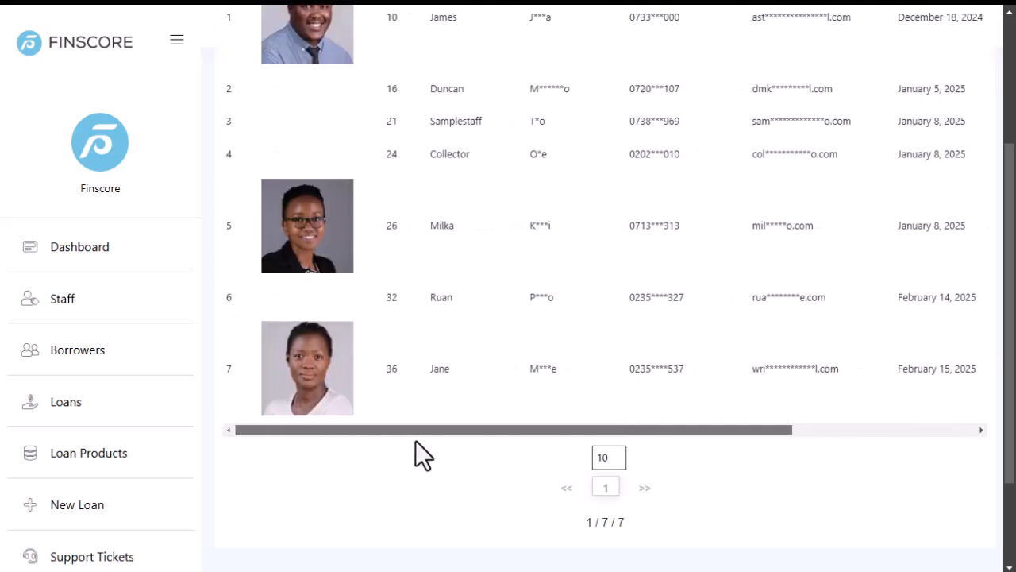
left_click_drag(448, 431, 134, 370)
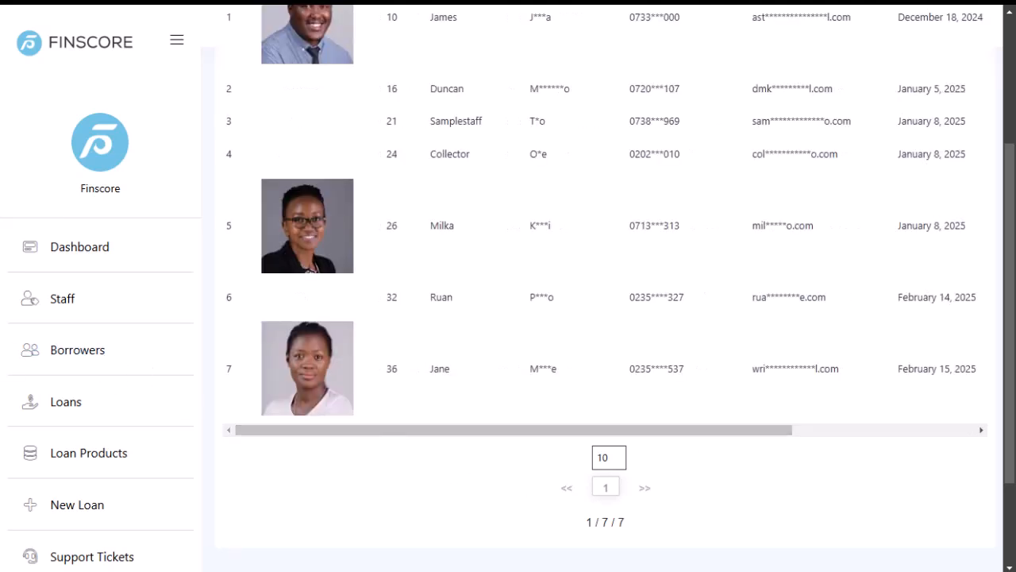
In the Staff Profile editor, start leaving for the dashboard, then choose to stay.
mouse_move(11, 325)
left_click(30, 303)
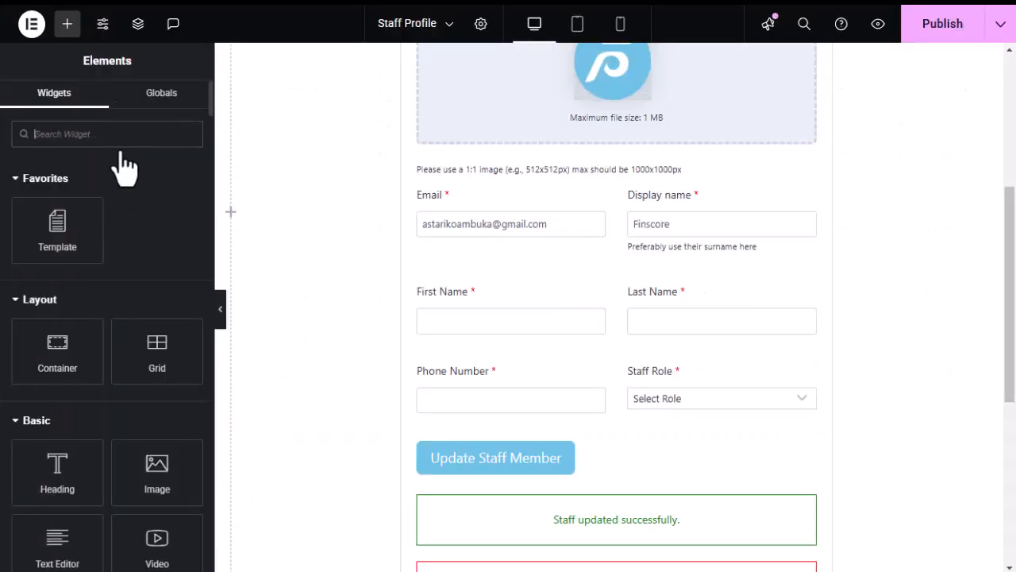
left_click(33, 28)
left_click(83, 187)
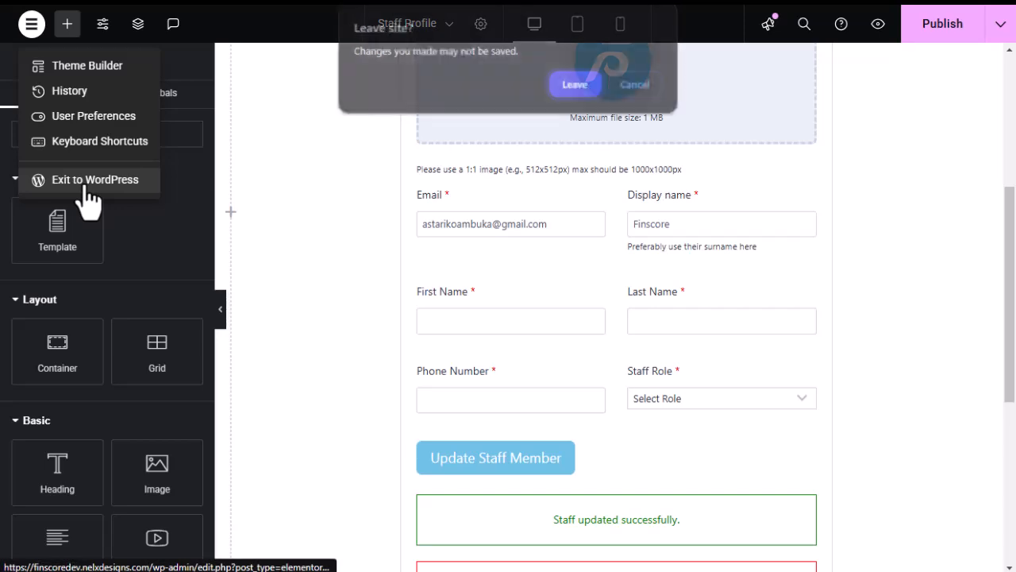
left_click(574, 86)
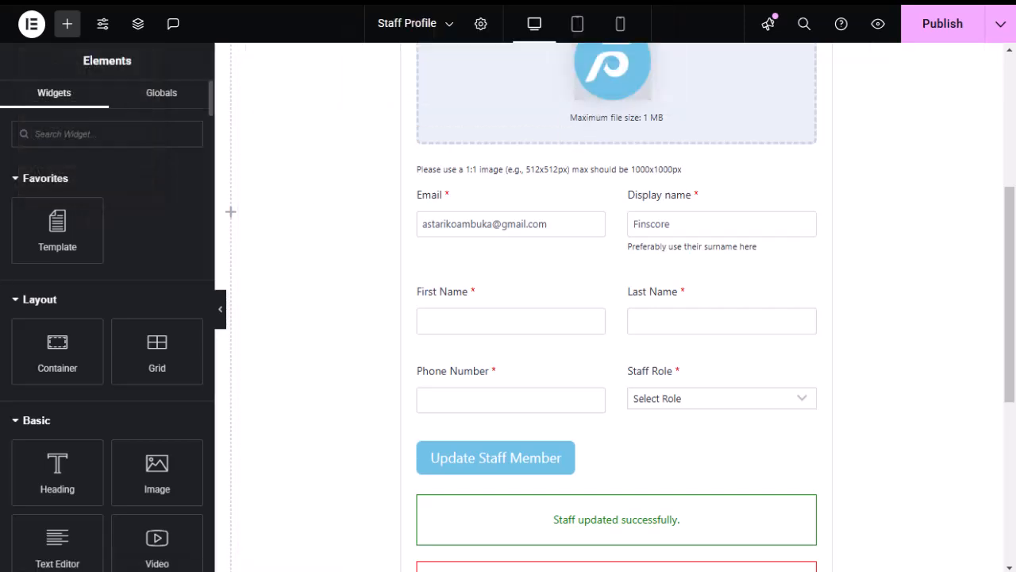
In Profile Builder's User Page, collapse Add Staff Member and Staff, and expand Delete Staff.
left_click(22, 272)
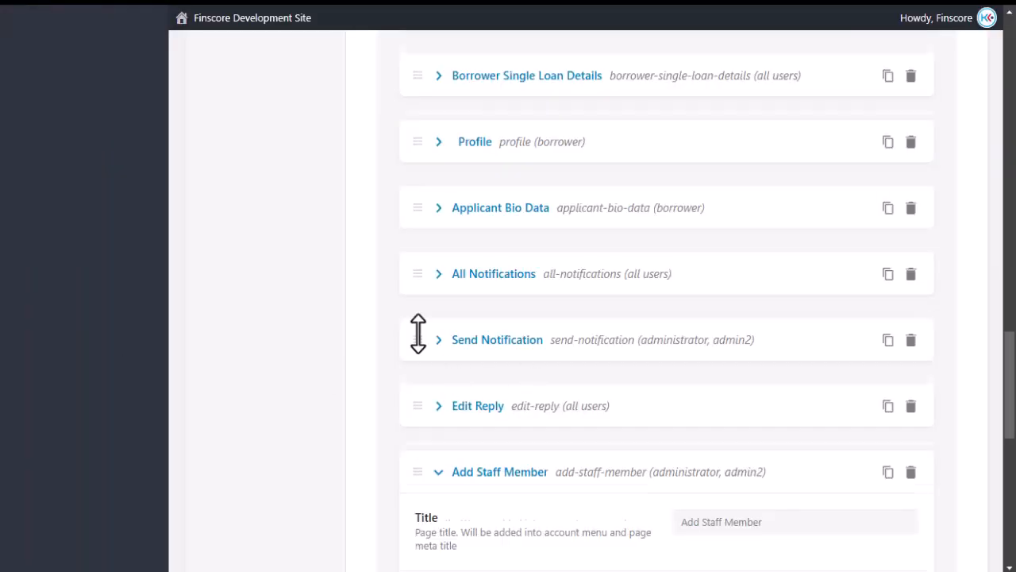
scroll(418, 334, "down", 3)
left_click(439, 211)
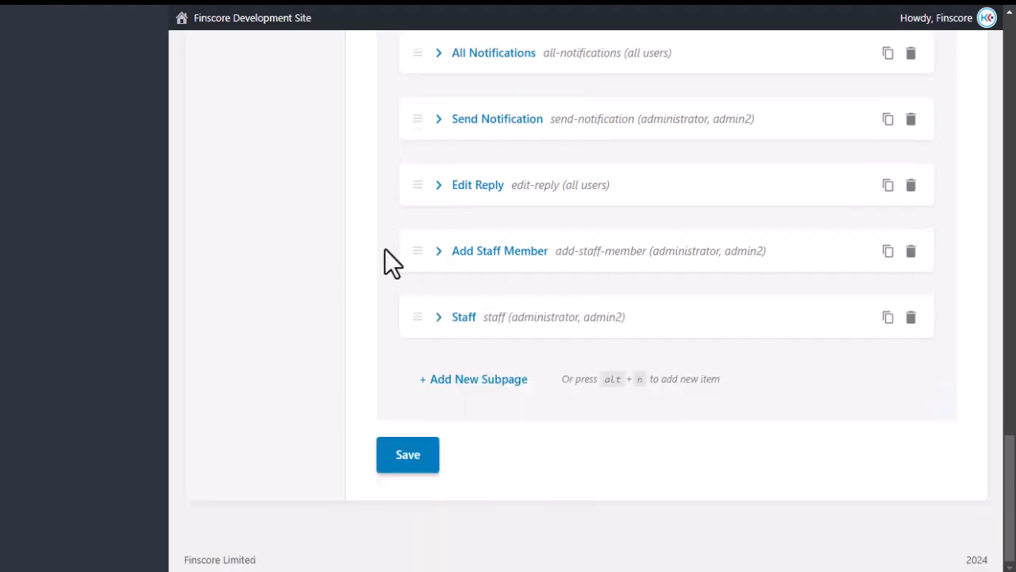
scroll(384, 249, "up", 15)
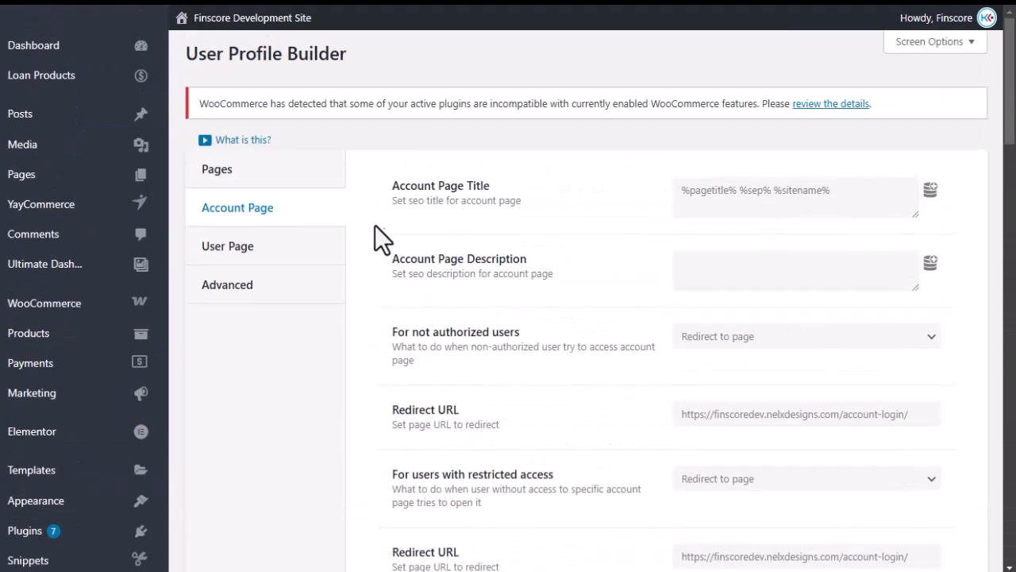
left_click(237, 250)
scroll(384, 325, "down", 10)
scroll(384, 324, "down", 3)
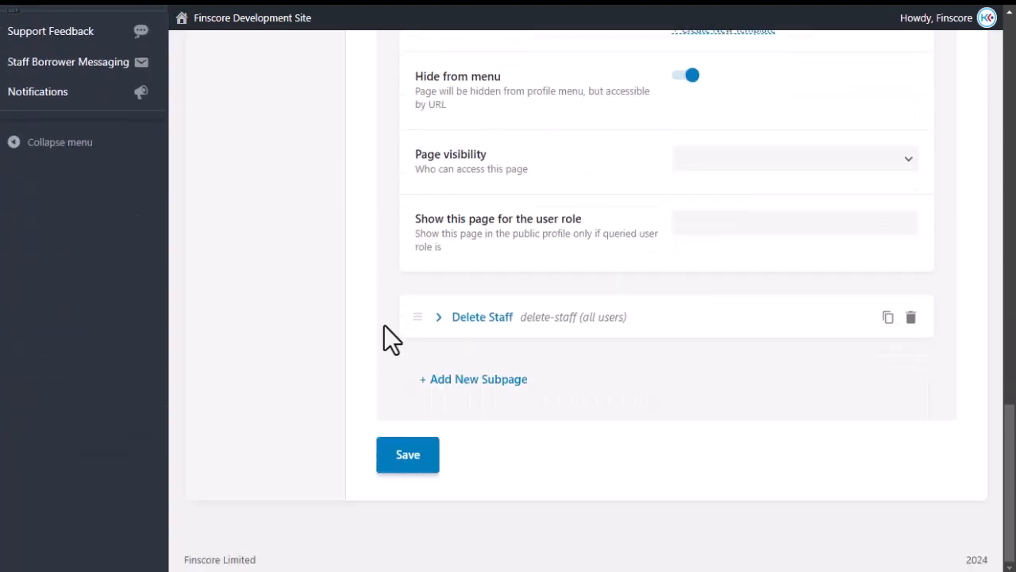
scroll(381, 336, "up", 8)
scroll(426, 331, "down", 3)
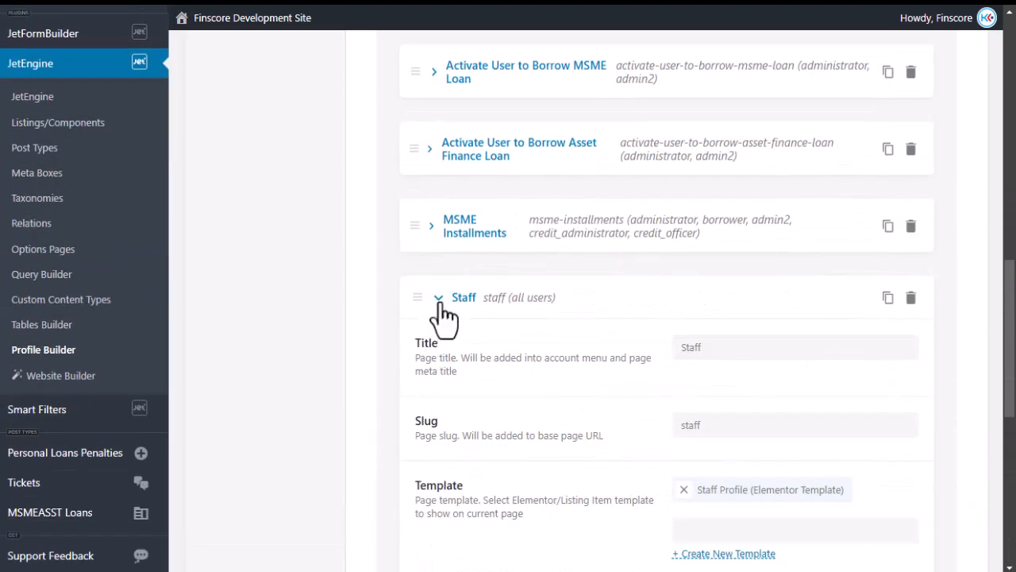
left_click(438, 299)
left_click(438, 364)
scroll(432, 381, "down", 3)
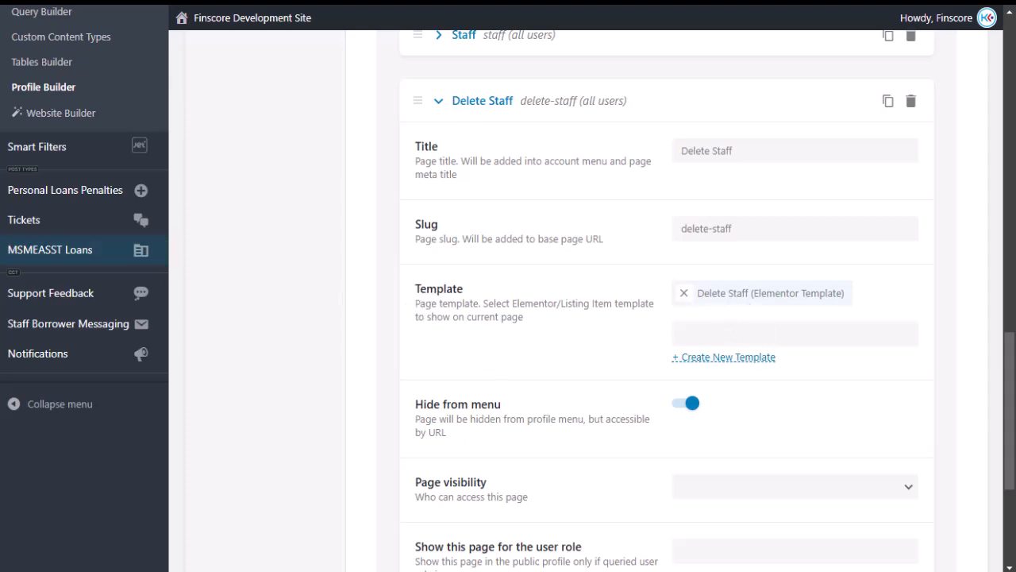
Review the Delete Staff subpage settings, then bring up the saved templates list.
mouse_move(1, 272)
left_click(35, 301)
left_click(30, 273)
scroll(391, 342, "up", 15)
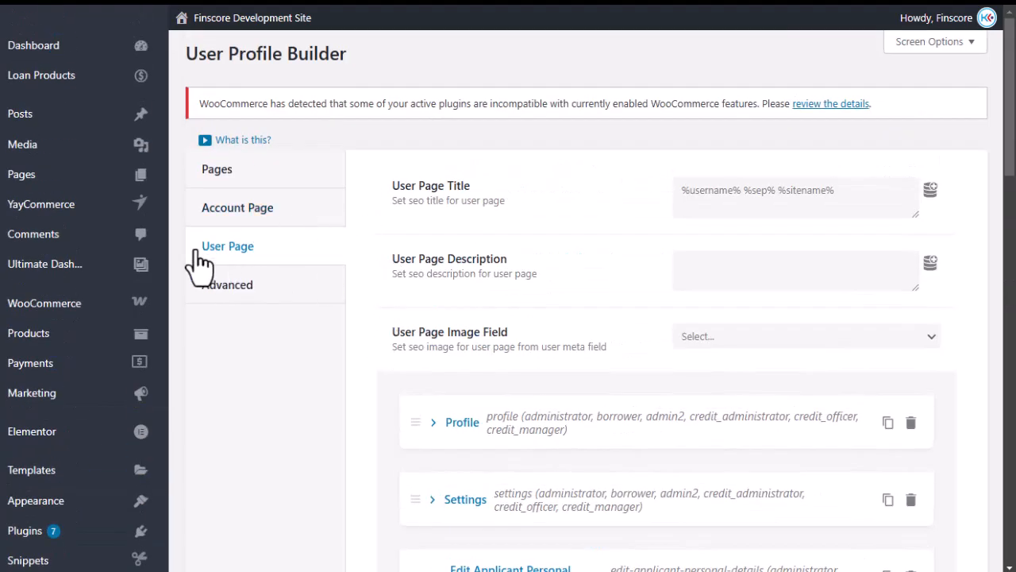
scroll(383, 289, "down", 5)
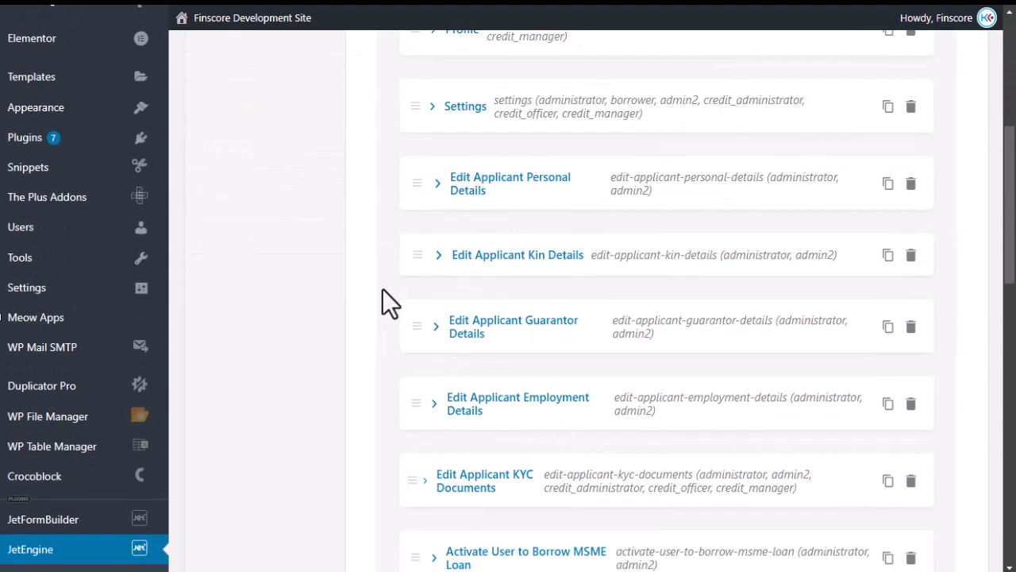
scroll(382, 290, "down", 8)
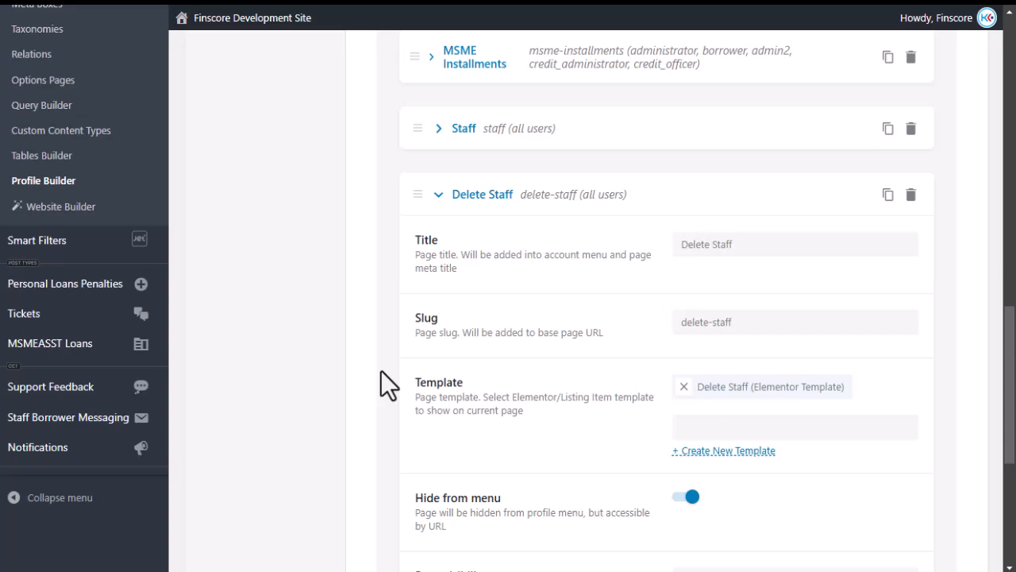
scroll(381, 370, "up", 15)
scroll(383, 370, "down", 20)
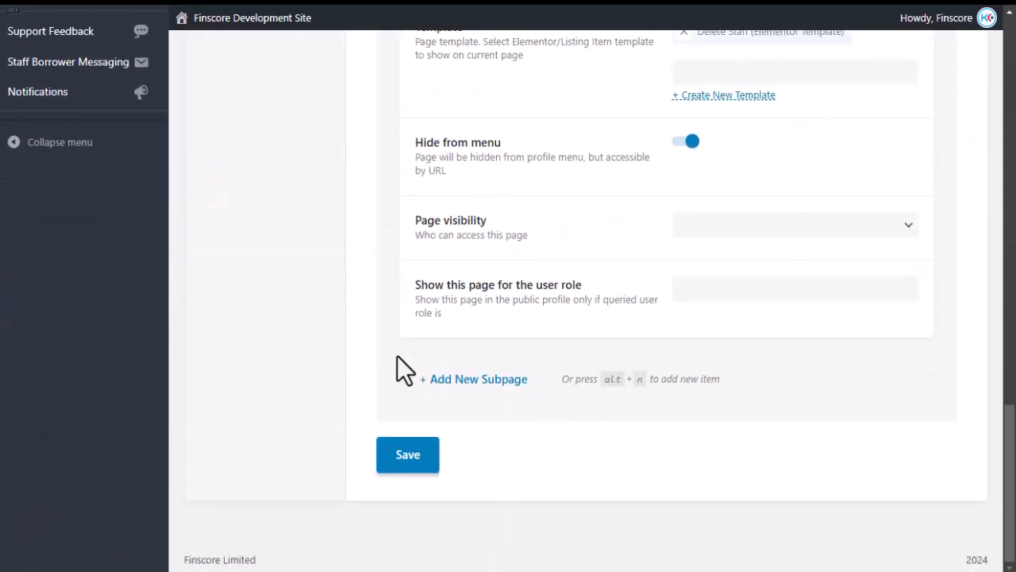
scroll(398, 355, "up", 2)
scroll(445, 354, "up", 2)
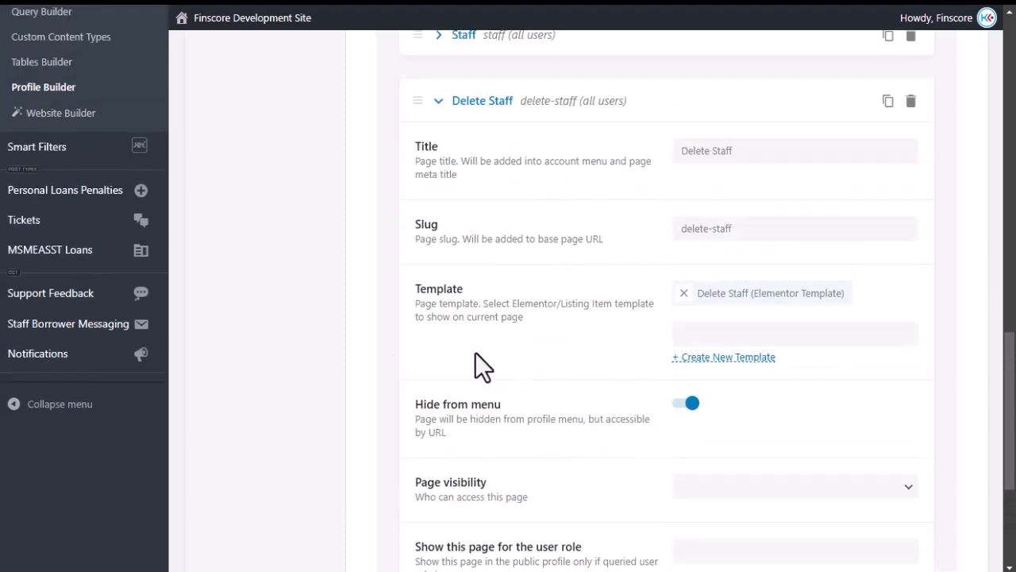
scroll(584, 332, "down", 4)
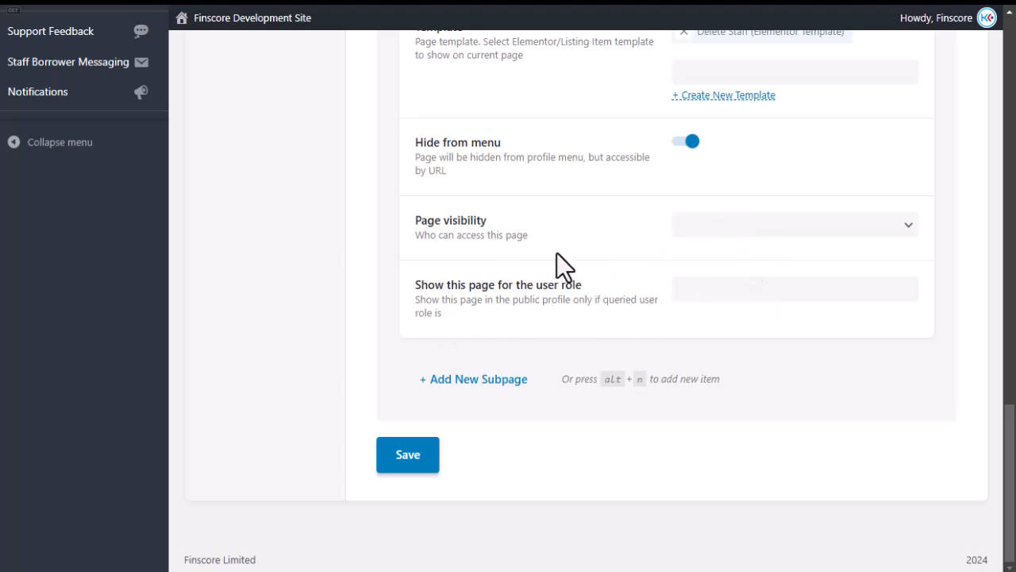
scroll(555, 252, "up", 2)
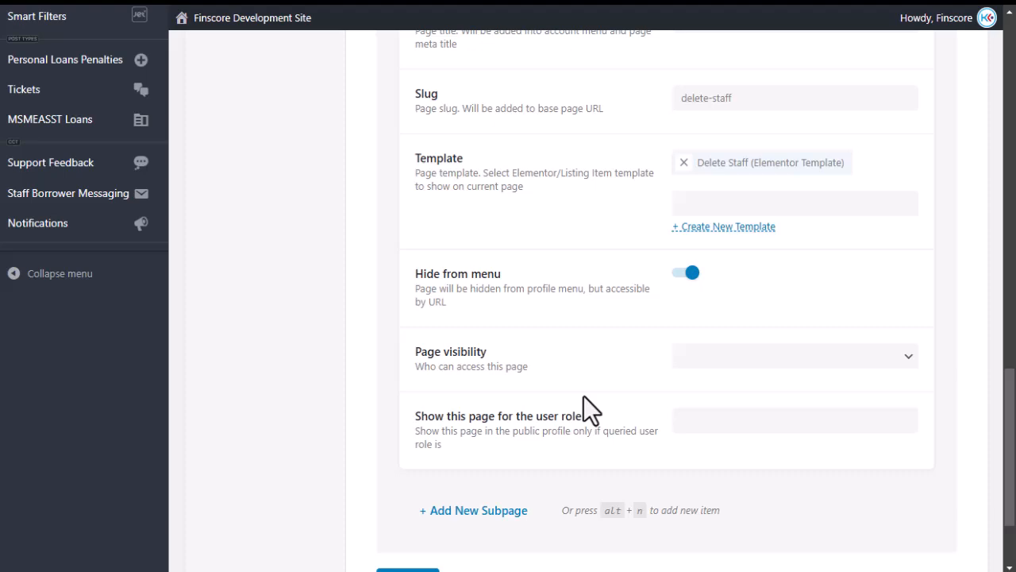
scroll(531, 365, "down", 2)
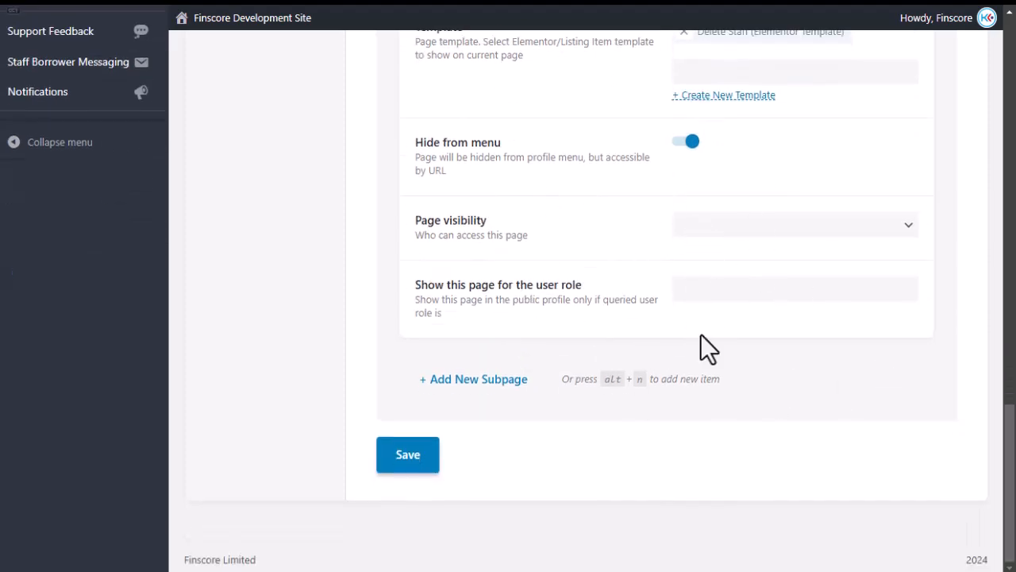
scroll(476, 302, "up", 4)
scroll(478, 334, "up", 6)
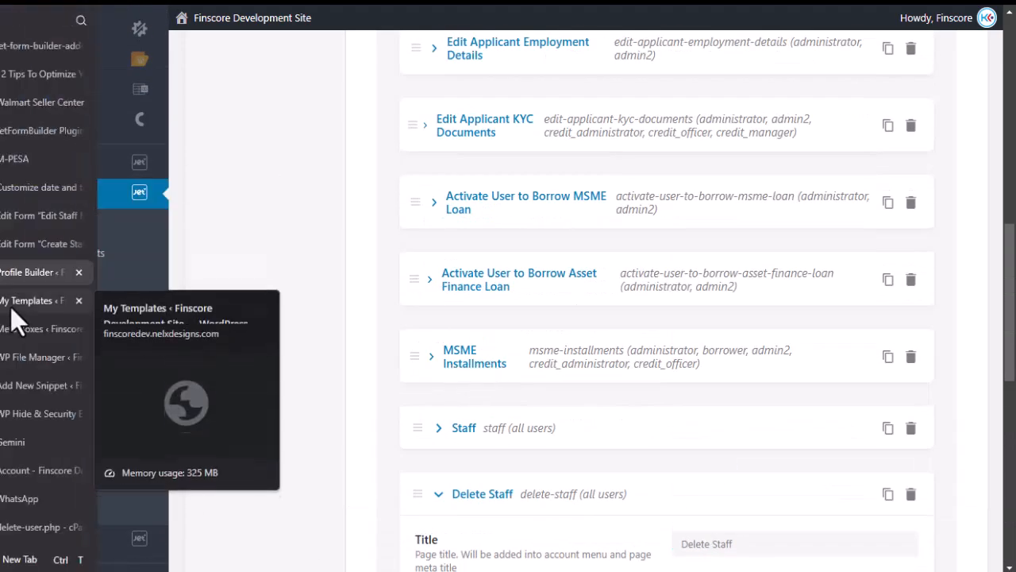
left_click(14, 302)
Open the Delete Staff template in Elementor and inspect its staff name field settings.
scroll(351, 267, "down", 8)
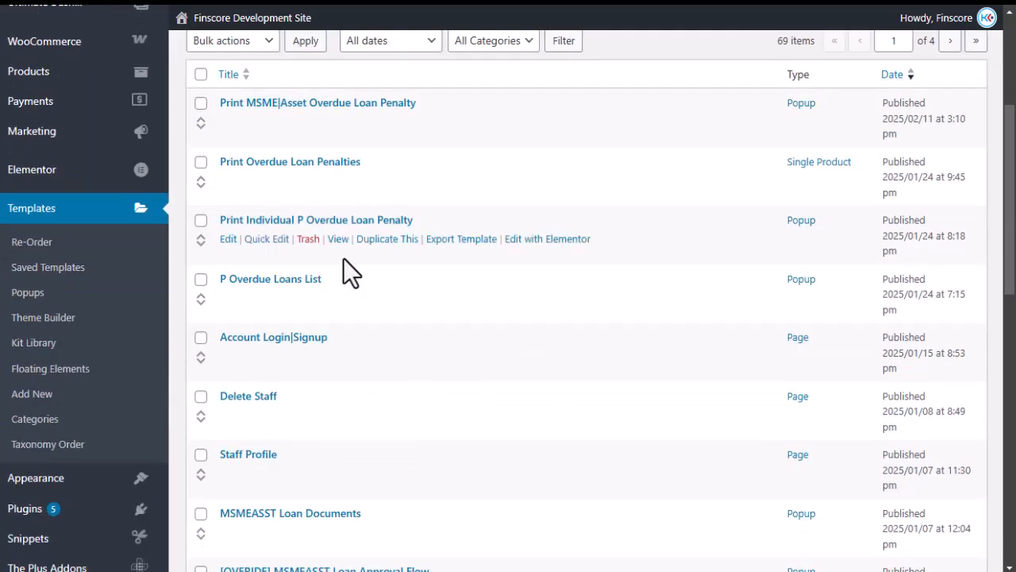
scroll(454, 250, "up", 2)
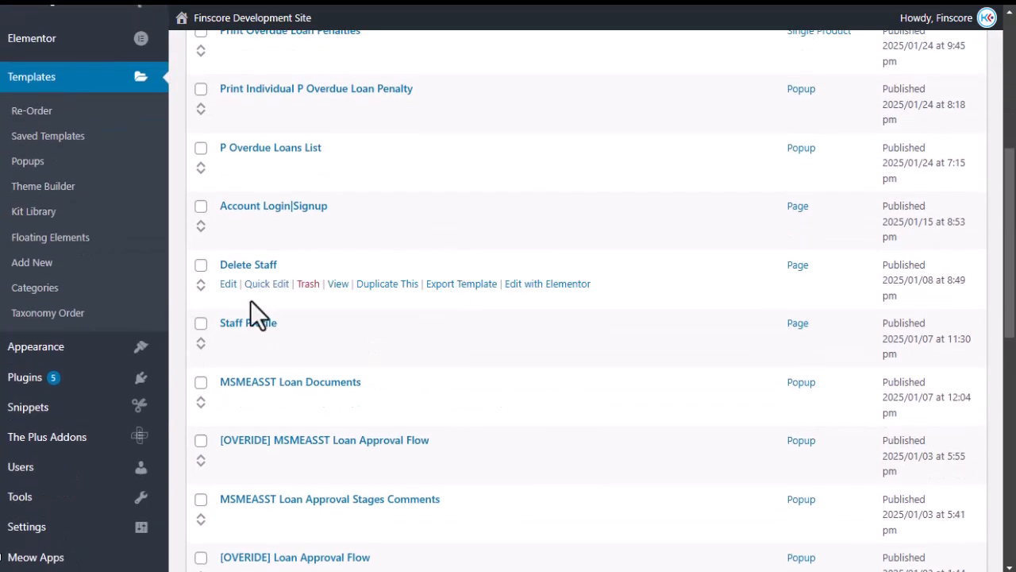
left_click(530, 286)
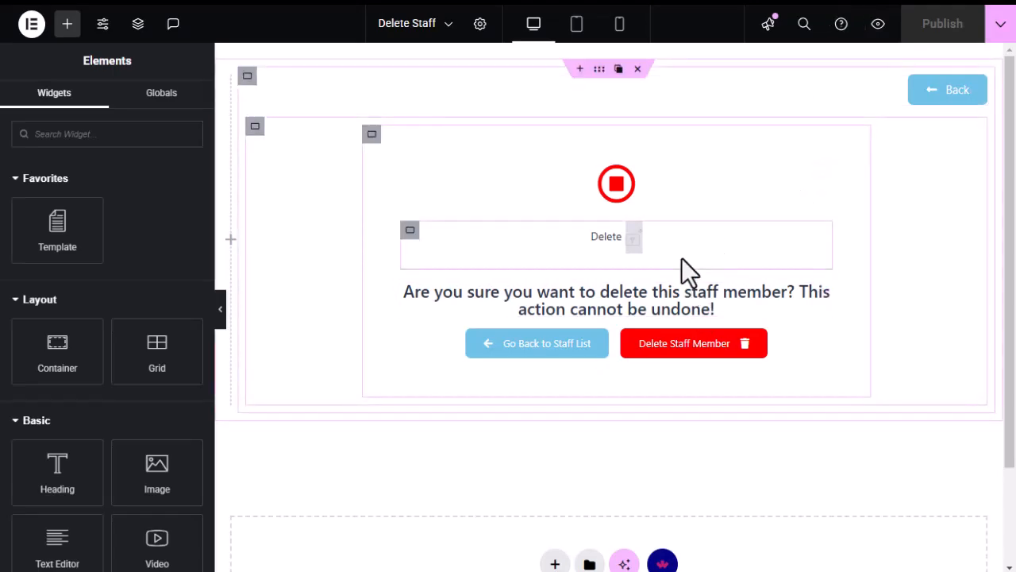
mouse_move(619, 239)
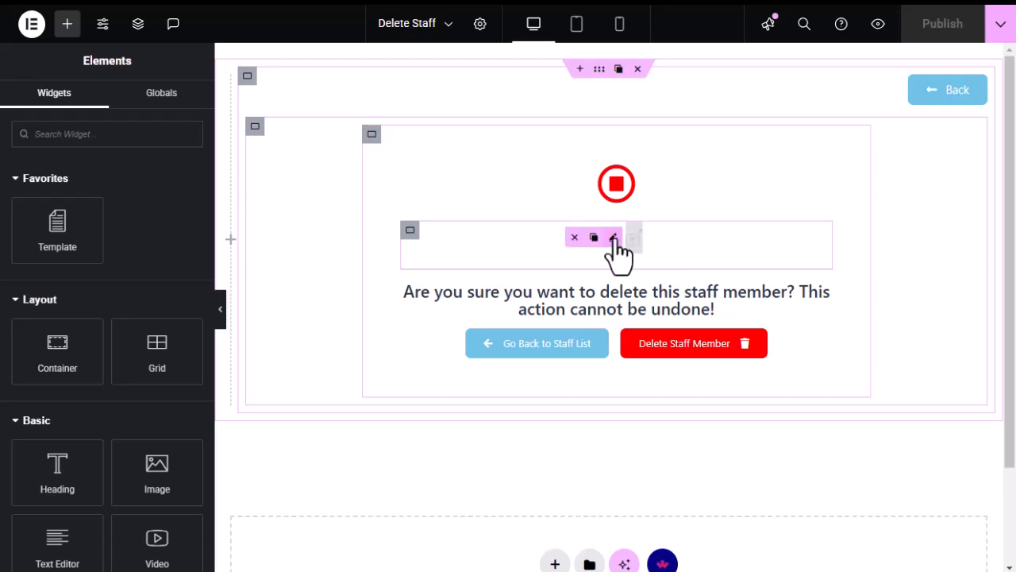
left_click(614, 239)
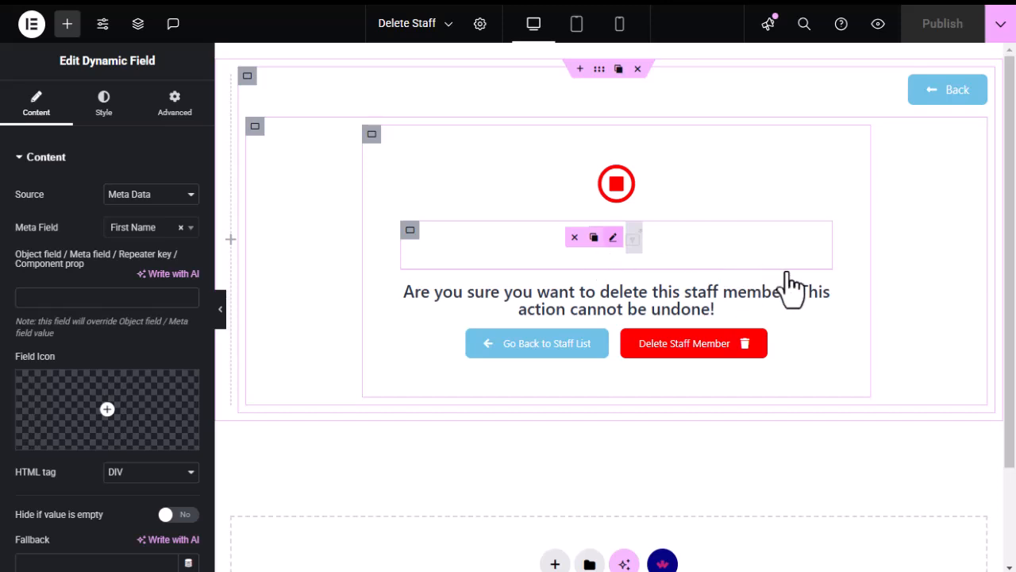
Return to the User Profile Builder's User Page settings.
mouse_move(689, 357)
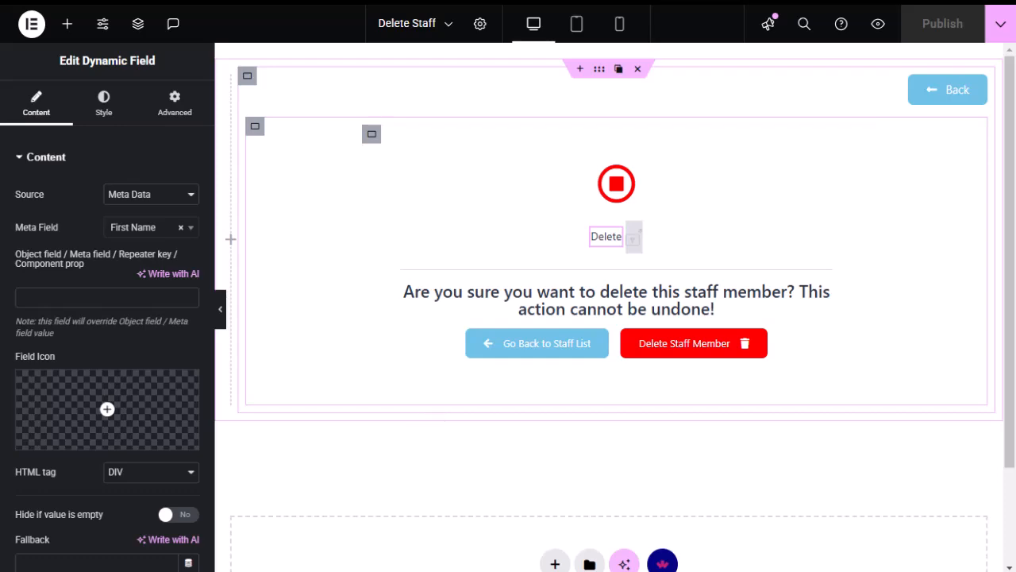
left_click(24, 272)
scroll(392, 324, "up", 10)
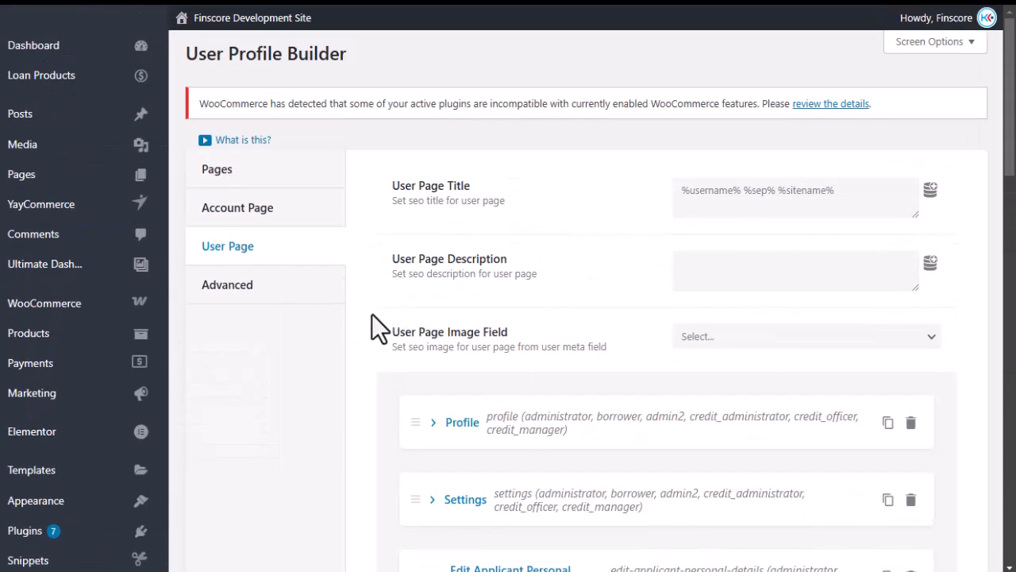
Leave the User Profile Builder page and go back to the 'Edit "Delete Staff" with Elementor' editor.
scroll(370, 318, "down", 15)
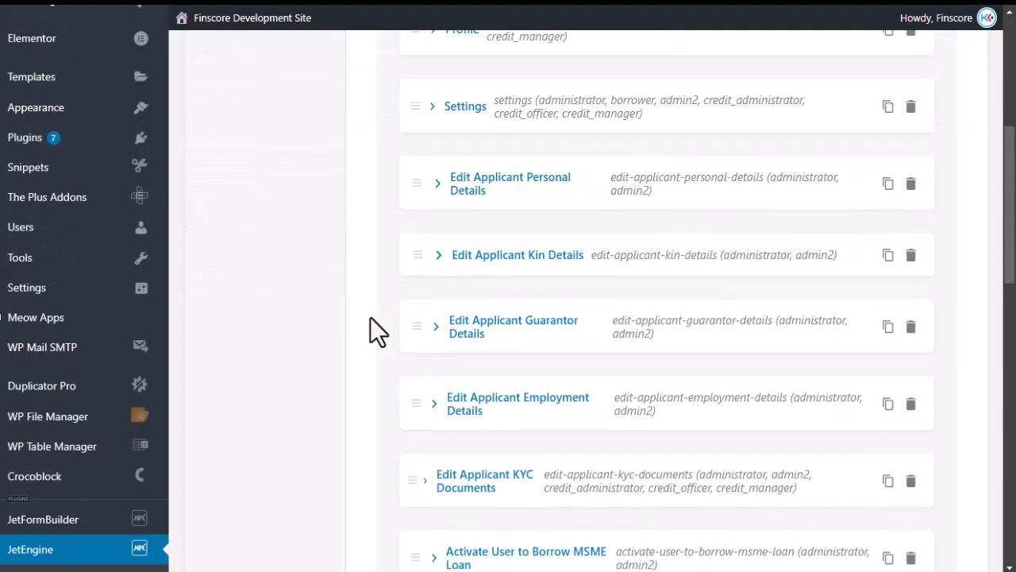
scroll(369, 317, "up", 7)
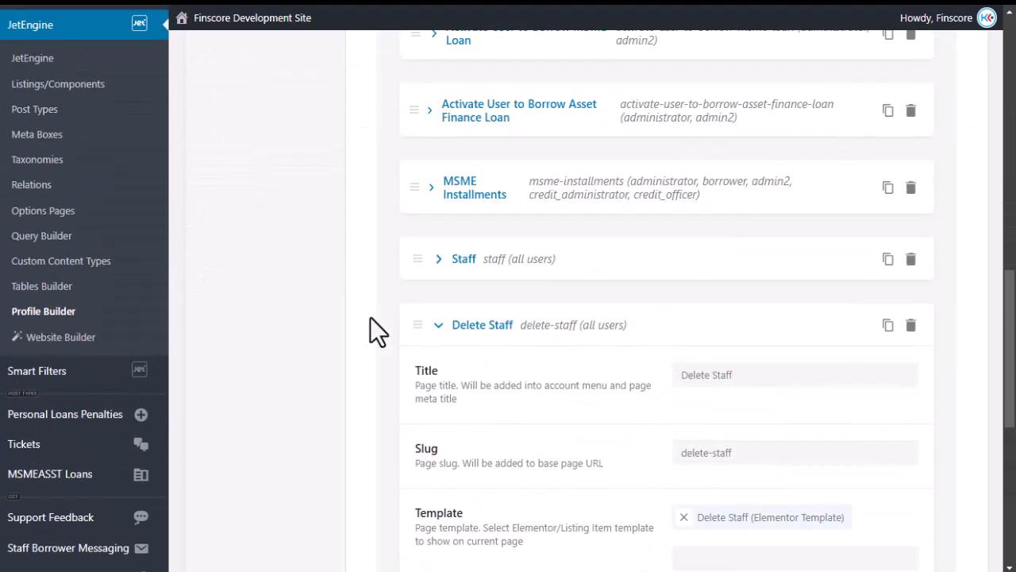
scroll(377, 323, "up", 8)
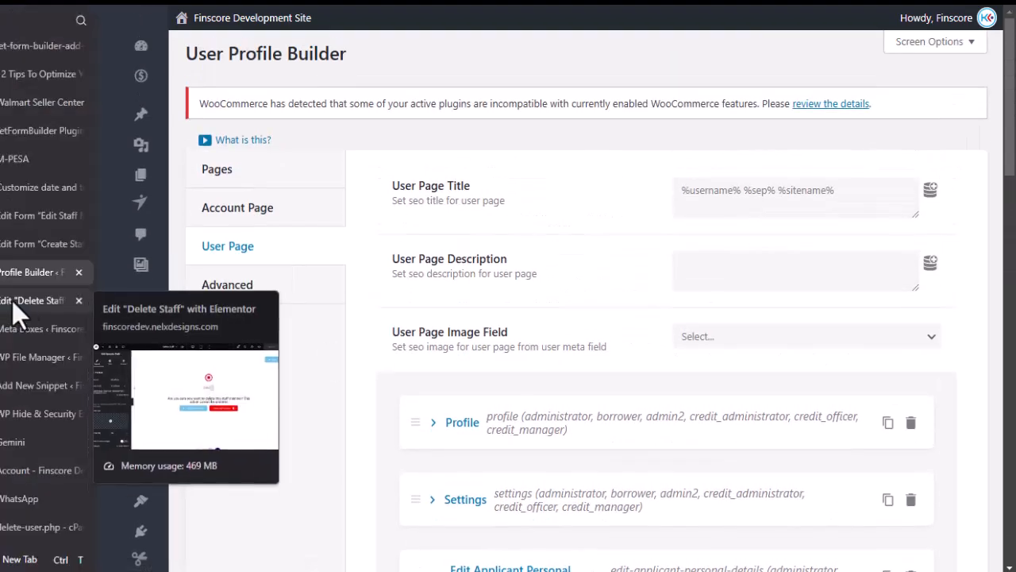
left_click(13, 304)
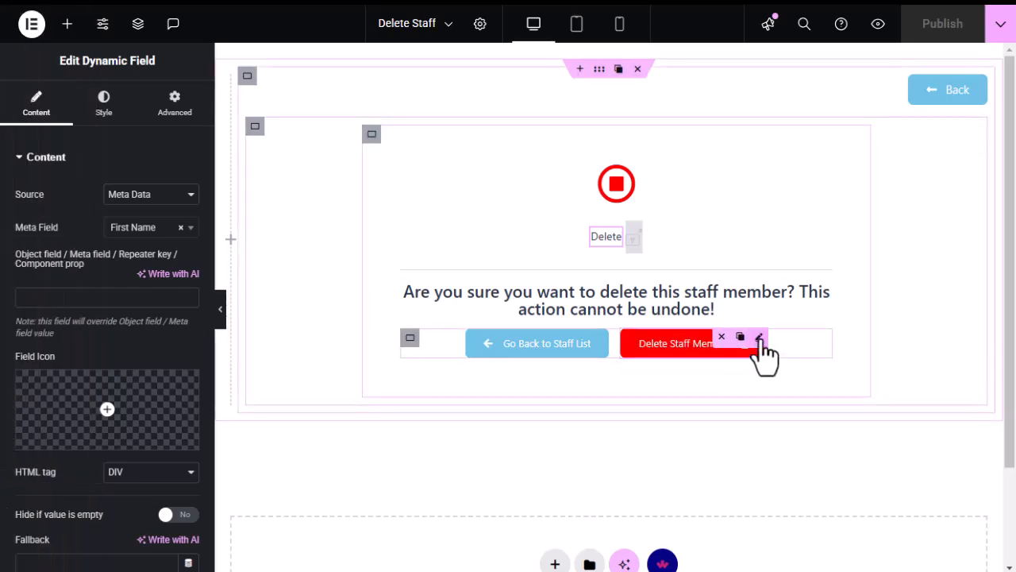
Inspect the Delete Staff Member button's User Field link and bring up the Elements panel.
left_click(760, 338)
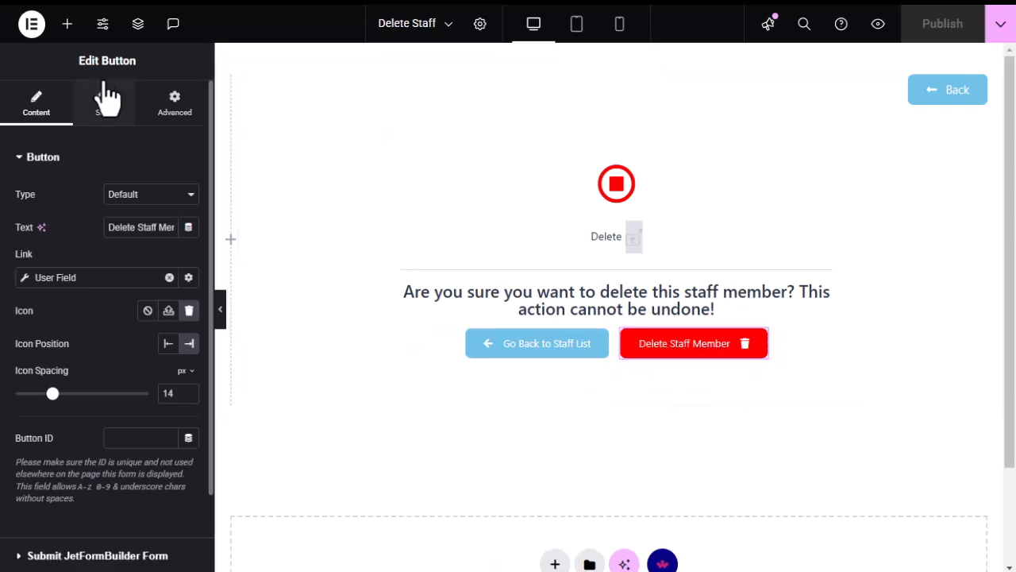
left_click(68, 26)
scroll(135, 239, "down", 3)
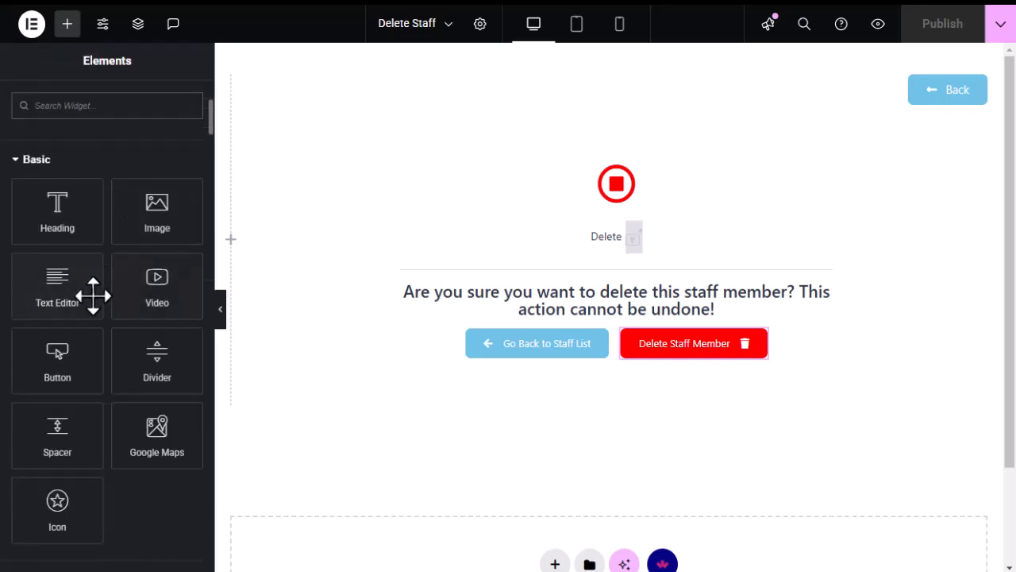
Drag a Button widget into a new row below the delete confirmation box.
scroll(58, 340, "down", 2)
scroll(120, 236, "up", 2)
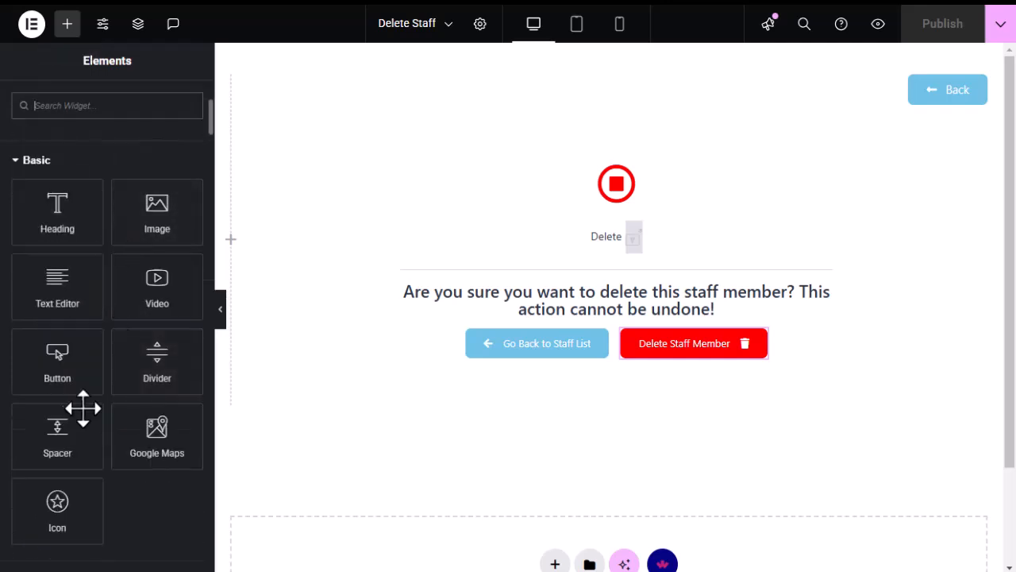
left_click_drag(52, 358, 610, 409)
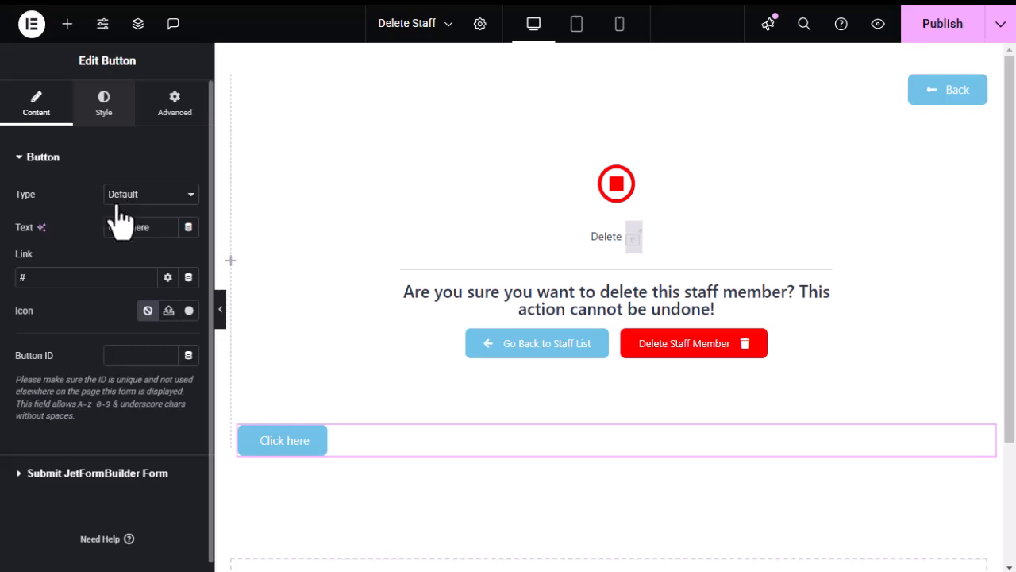
Centre the Click here button and compare its link with the Delete Staff Member button's.
left_click(147, 193)
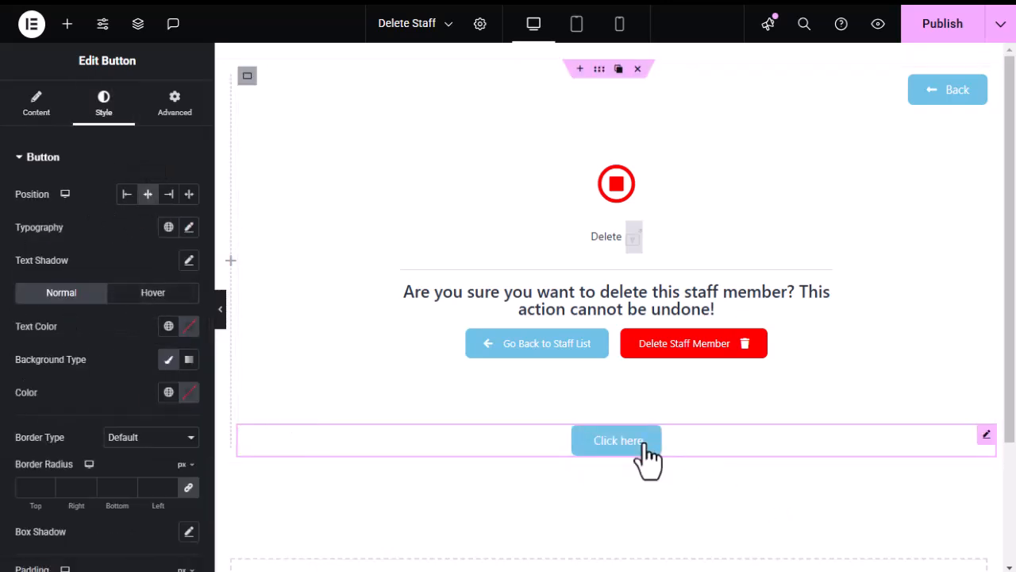
left_click(41, 111)
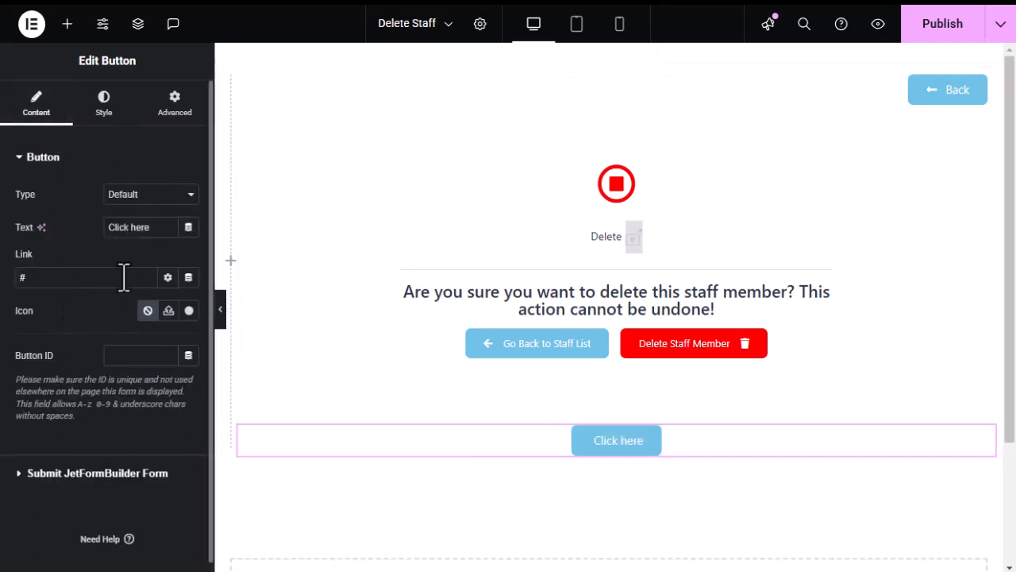
left_click(188, 278)
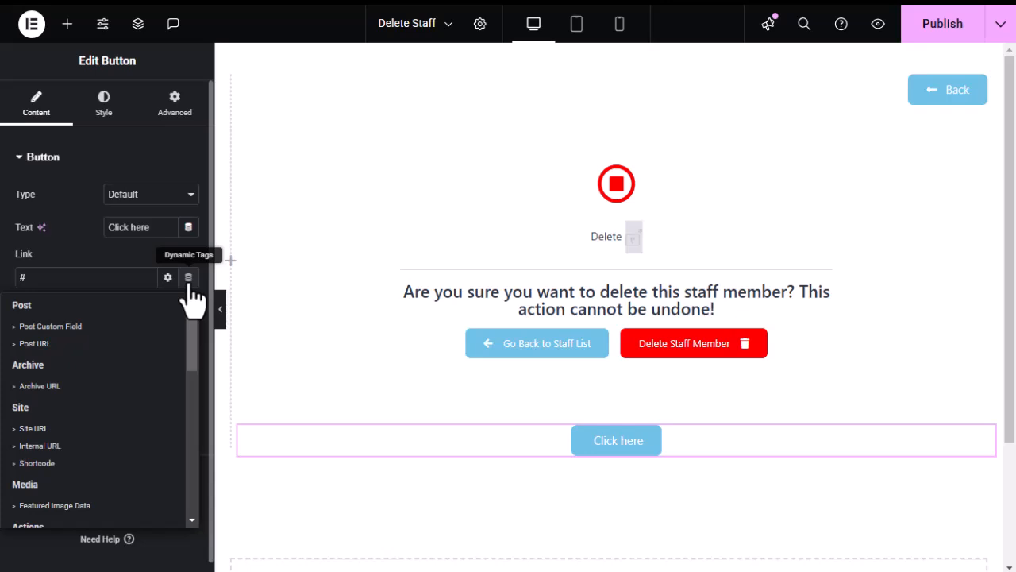
left_click(190, 279)
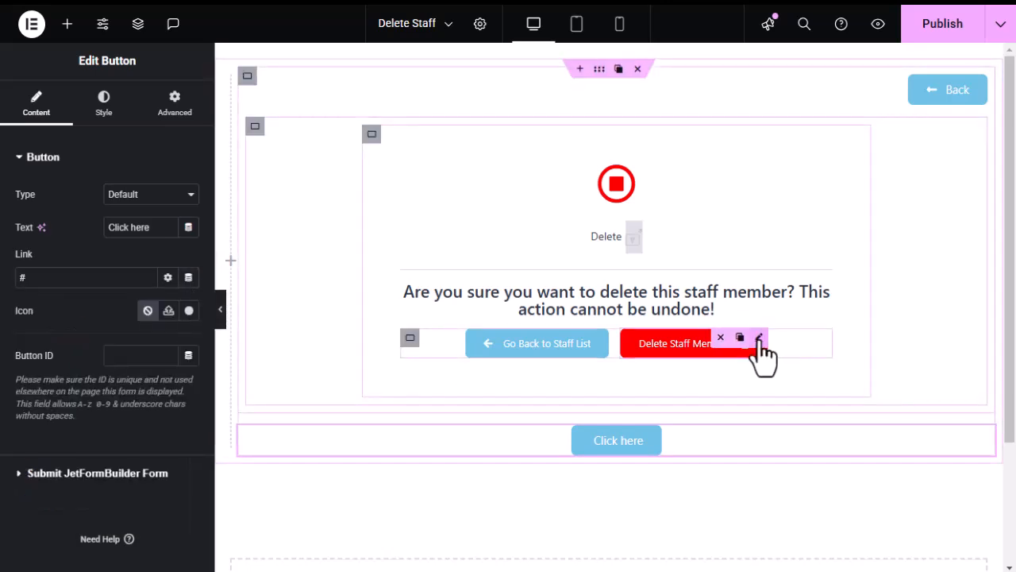
left_click(758, 340)
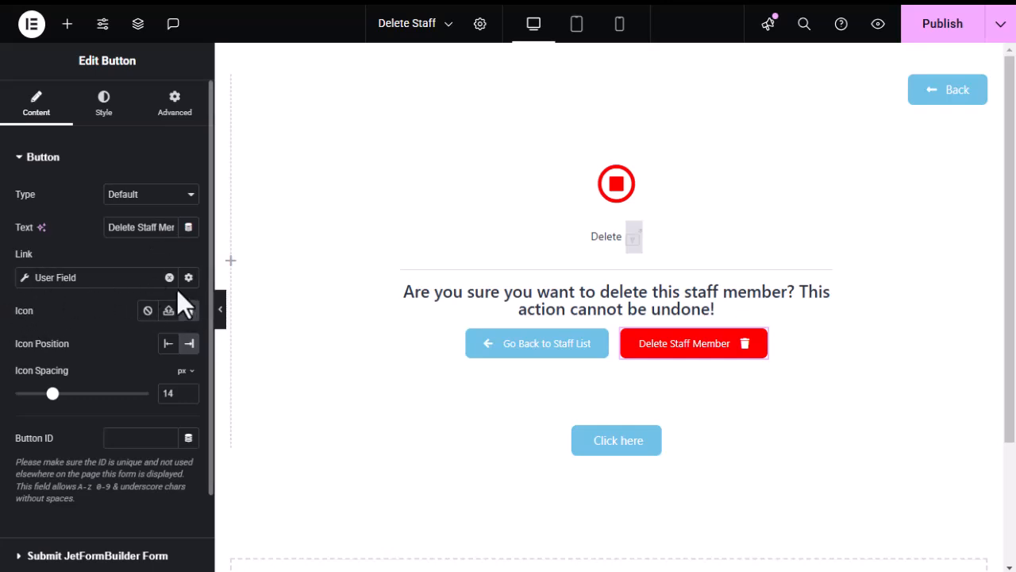
left_click(635, 442)
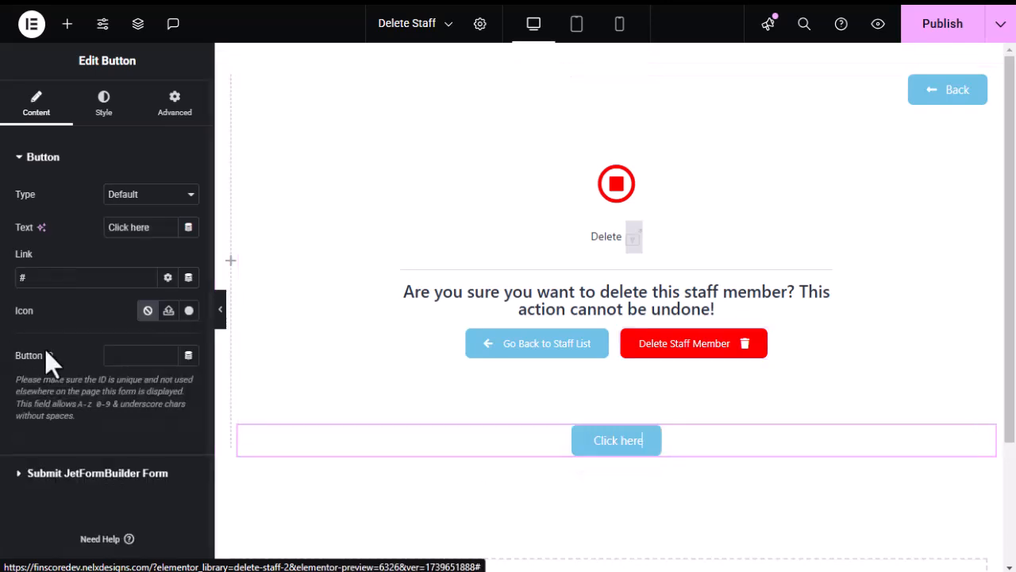
Set the Click here button's link to a JetEngine User Field returning the ID.
left_click(188, 278)
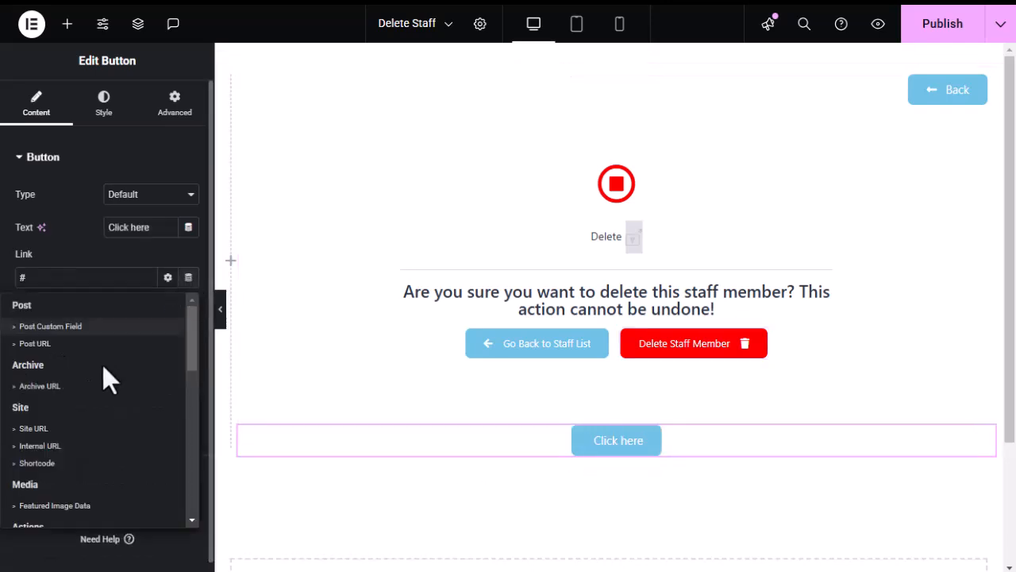
scroll(99, 380, "down", 1)
scroll(99, 389, "down", 2)
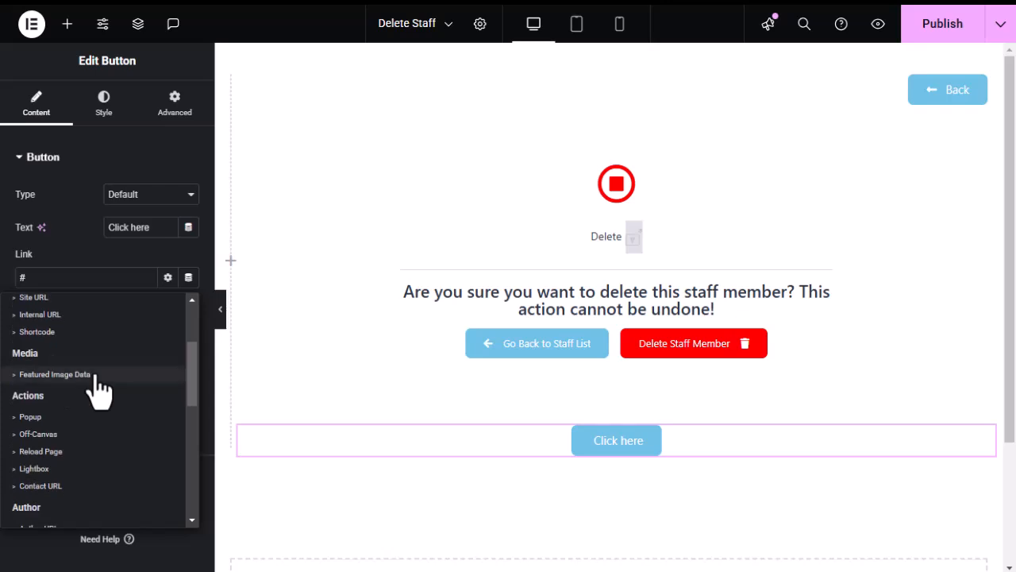
scroll(99, 389, "down", 3)
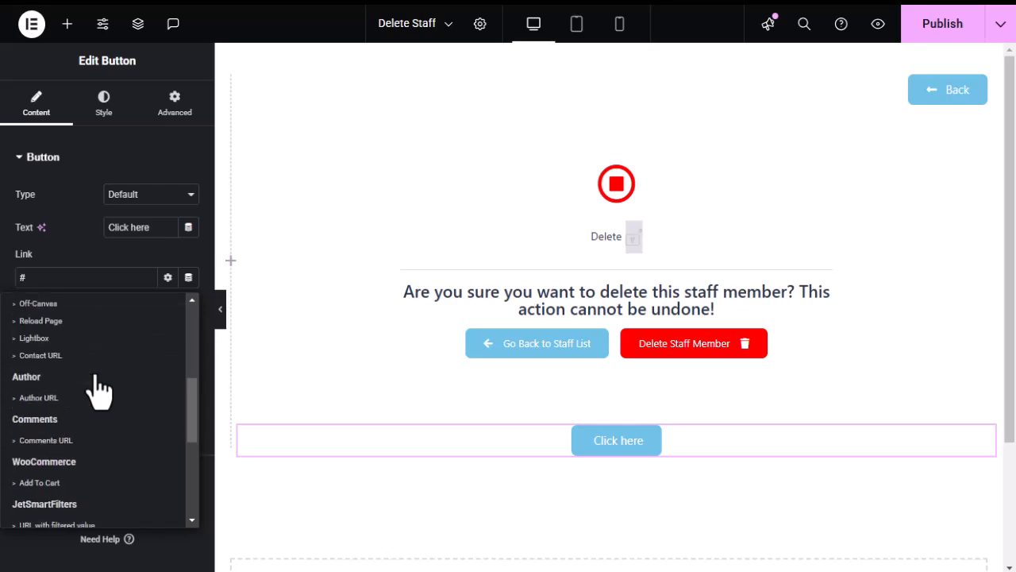
scroll(85, 373, "down", 3)
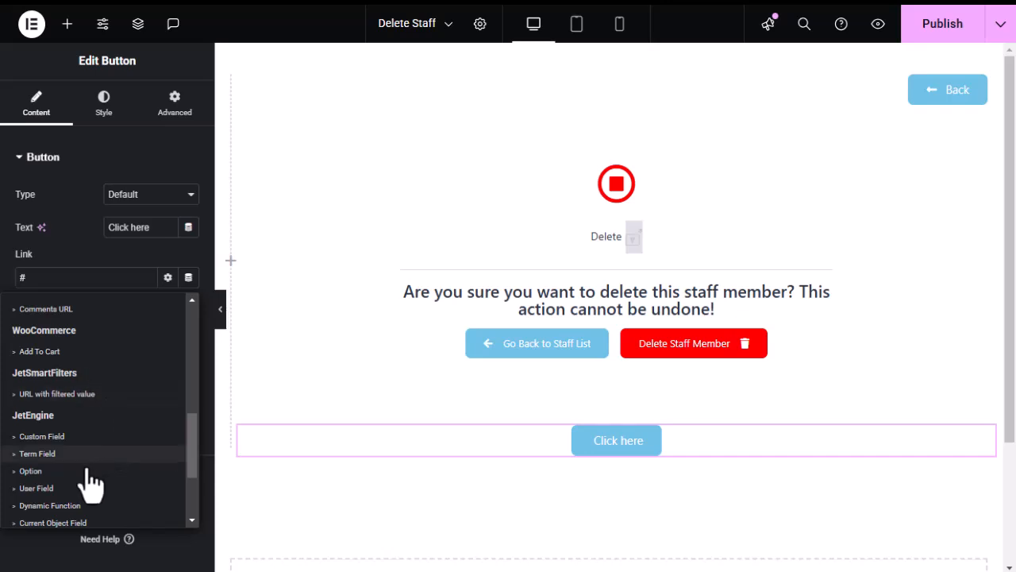
left_click(35, 489)
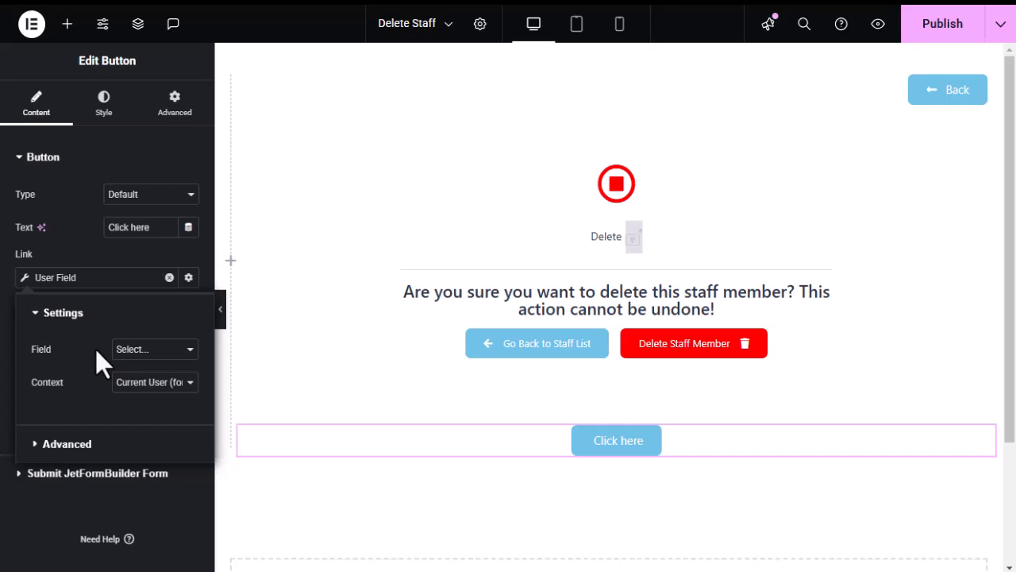
left_click(167, 355)
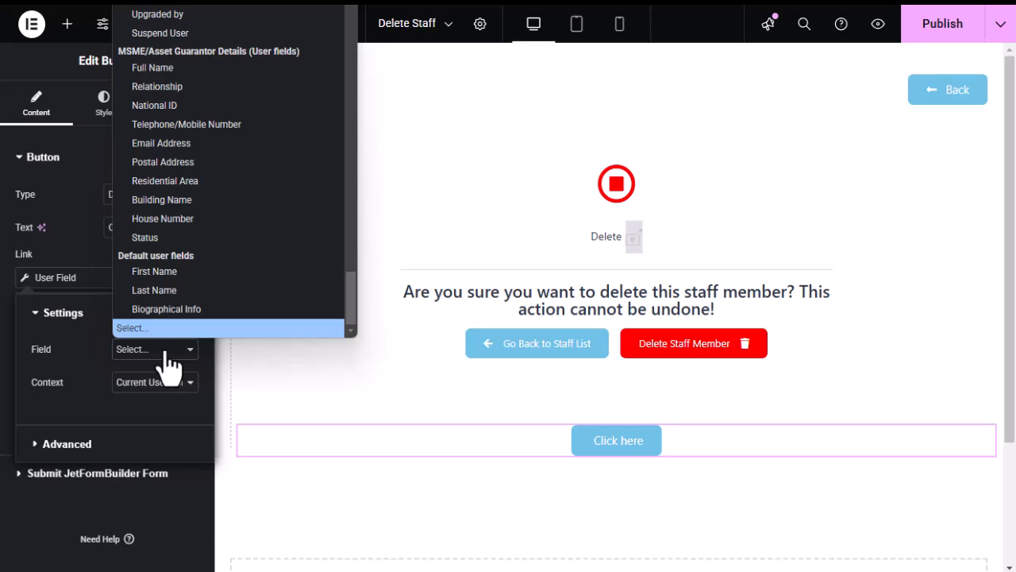
scroll(204, 289, "up", 10)
scroll(209, 281, "up", 5)
scroll(200, 254, "up", 15)
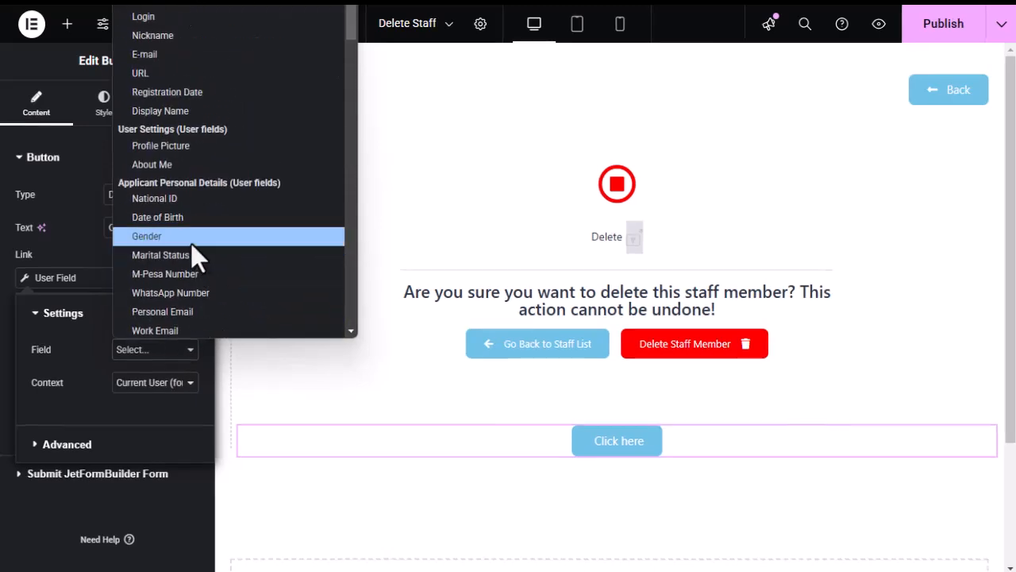
left_click(174, 5)
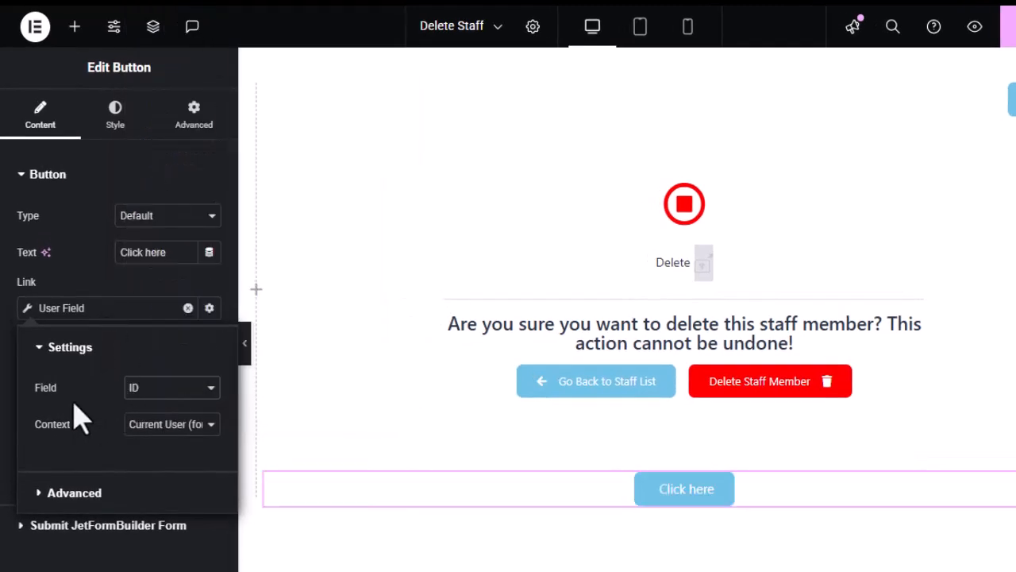
mouse_move(16, 389)
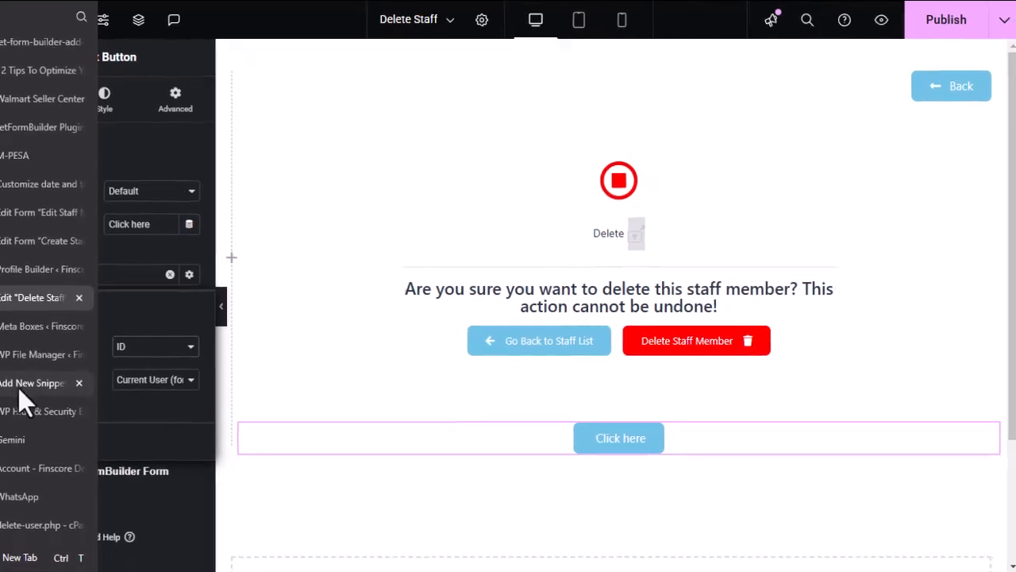
left_click(21, 384)
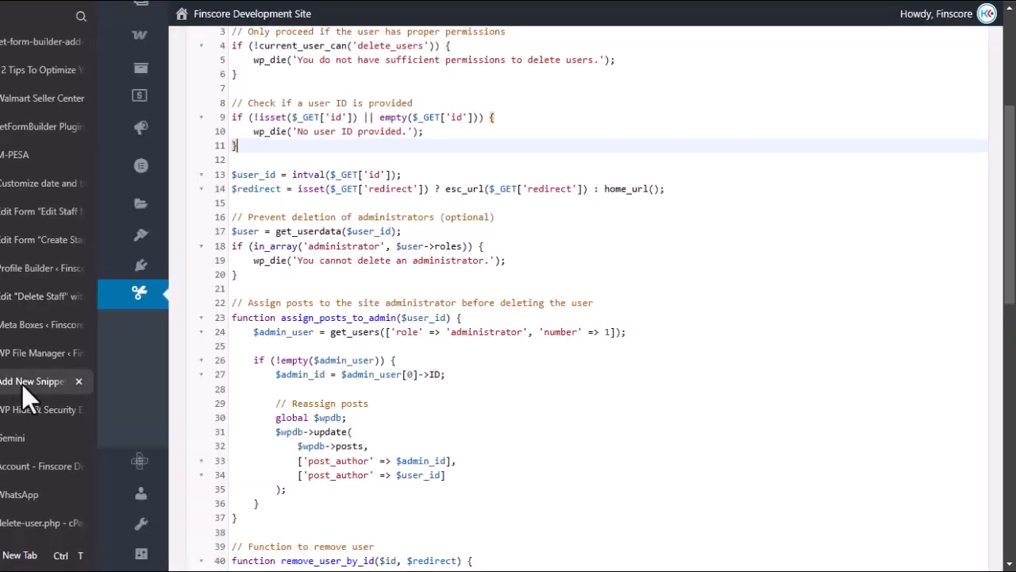
scroll(421, 294, "up", 4)
scroll(420, 294, "down", 2)
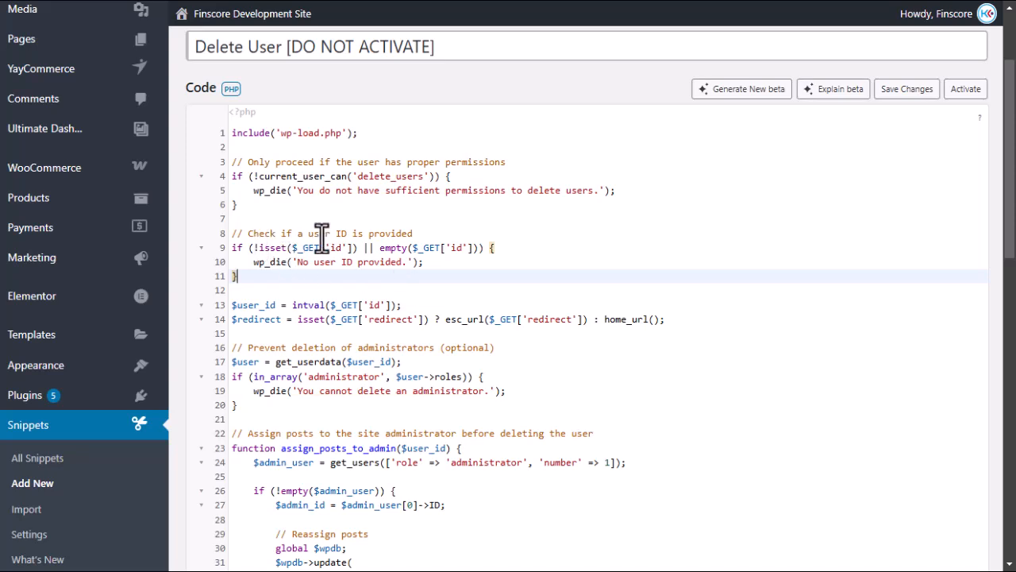
left_click_drag(351, 234, 420, 231)
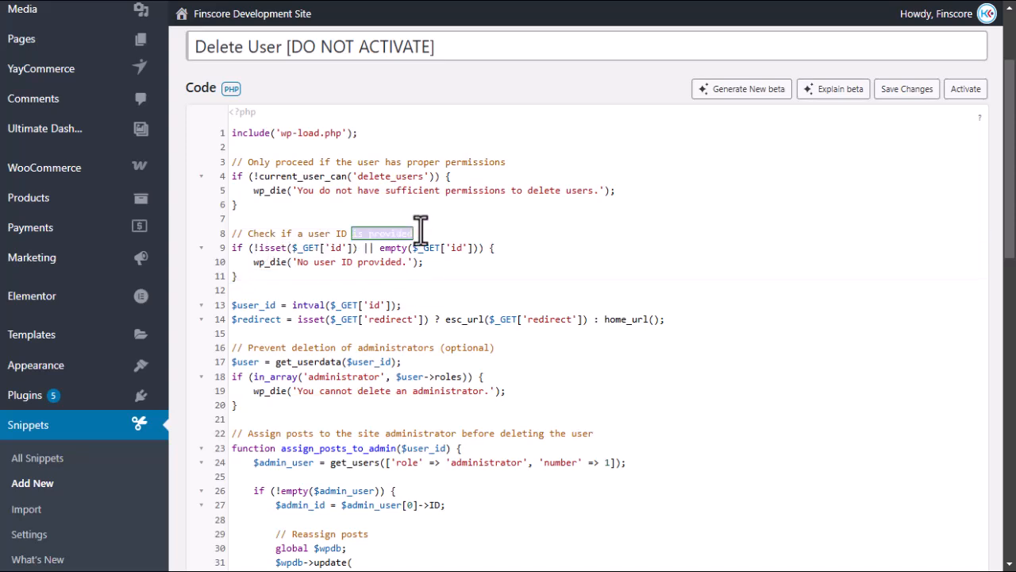
left_click(420, 231)
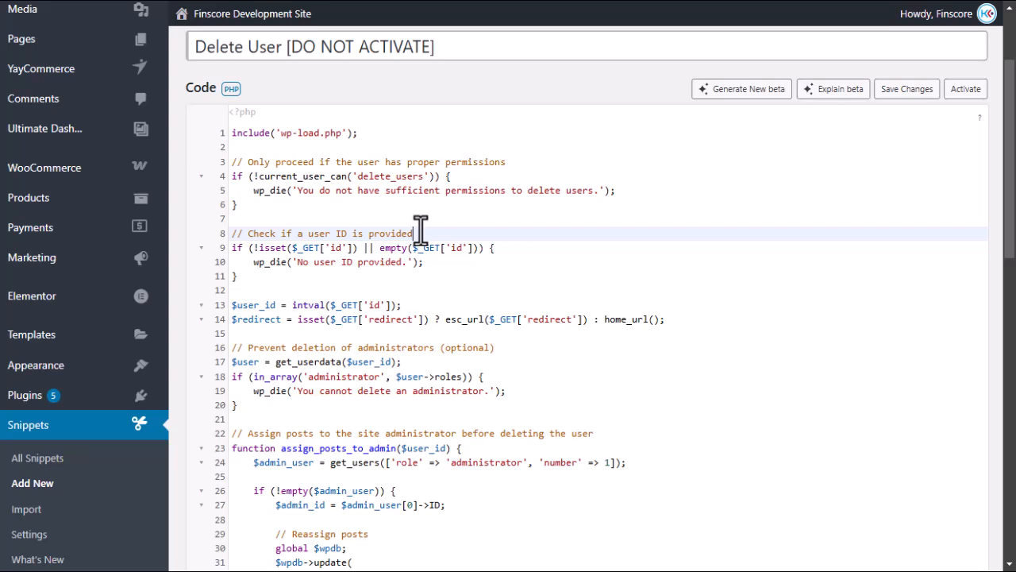
mouse_move(20, 311)
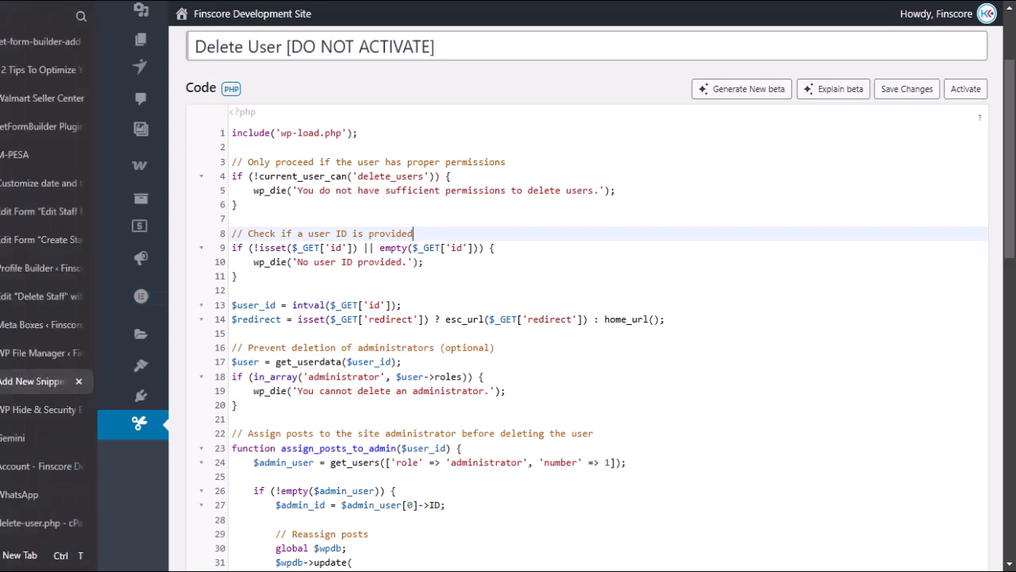
left_click(19, 297)
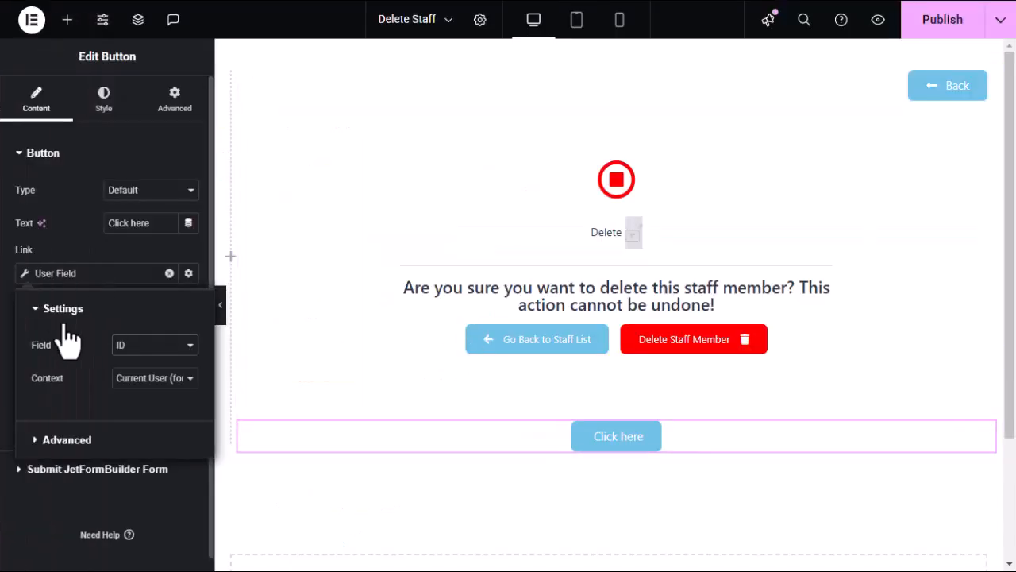
Keep Current User context on the test link and compare the Delete Staff Member button's User Field.
left_click(190, 388)
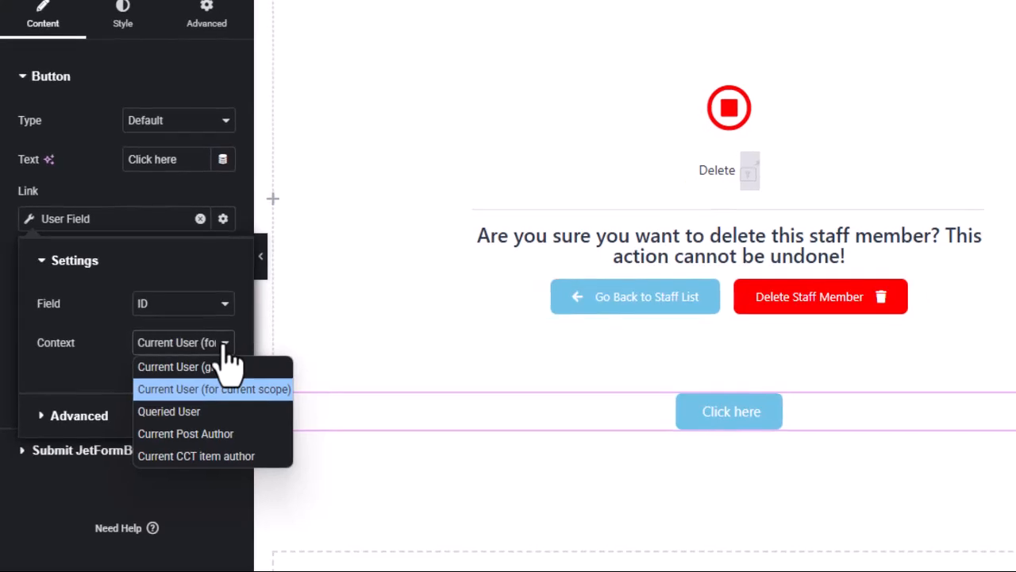
left_click(229, 350)
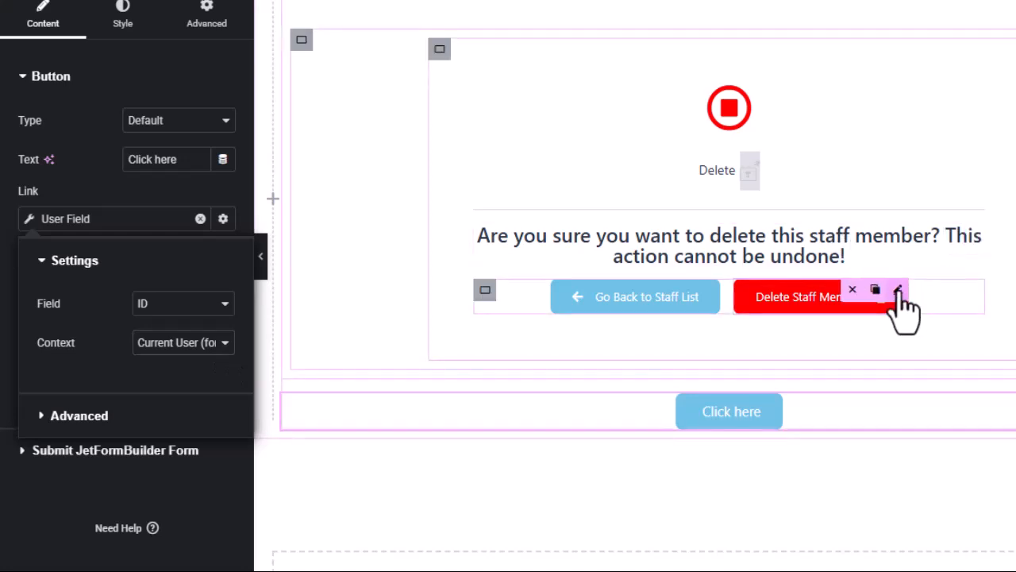
left_click(898, 291)
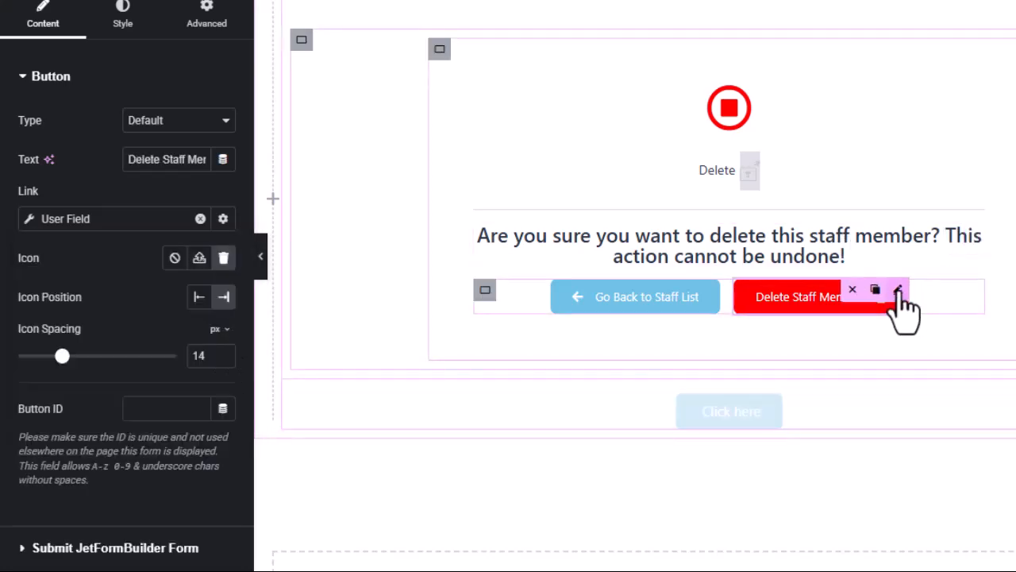
left_click(27, 219)
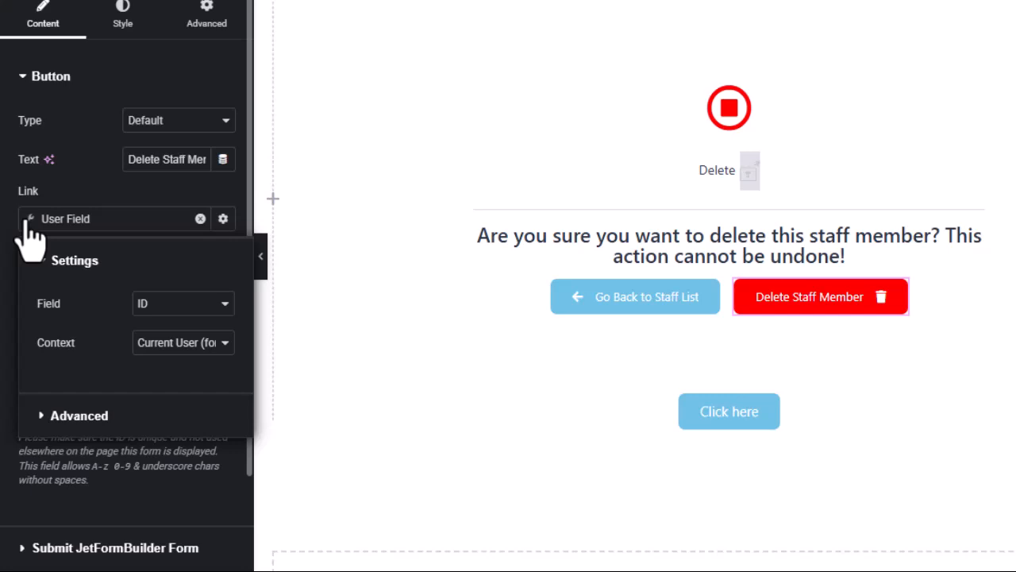
Reselect the Click here button and view its User Field context options.
left_click(766, 428)
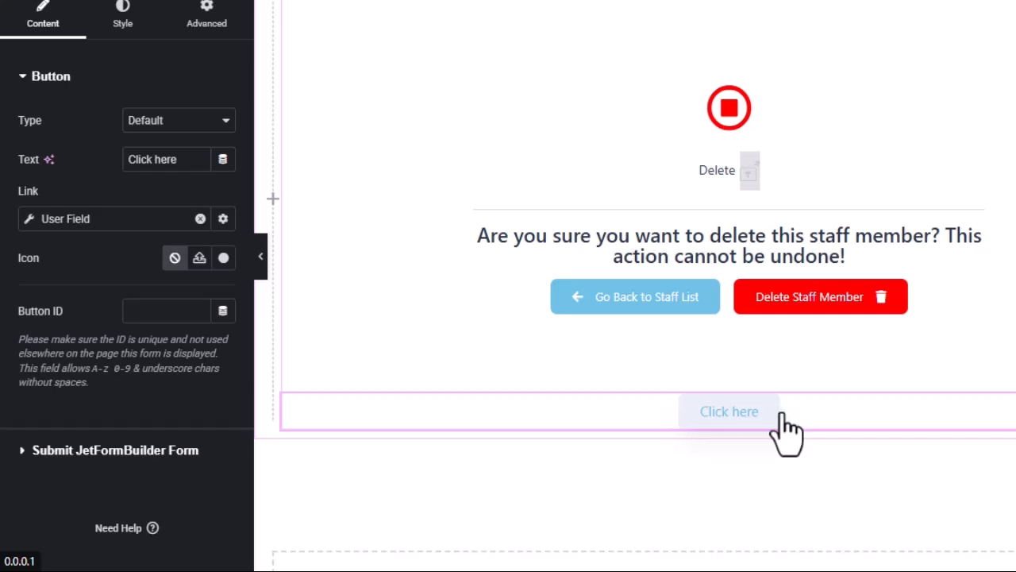
left_click(27, 226)
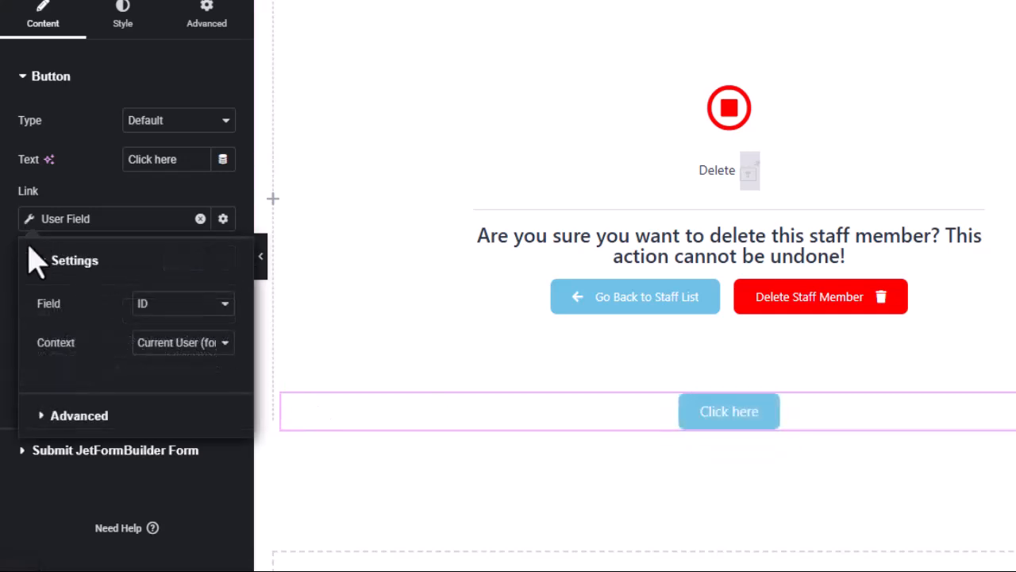
left_click(226, 343)
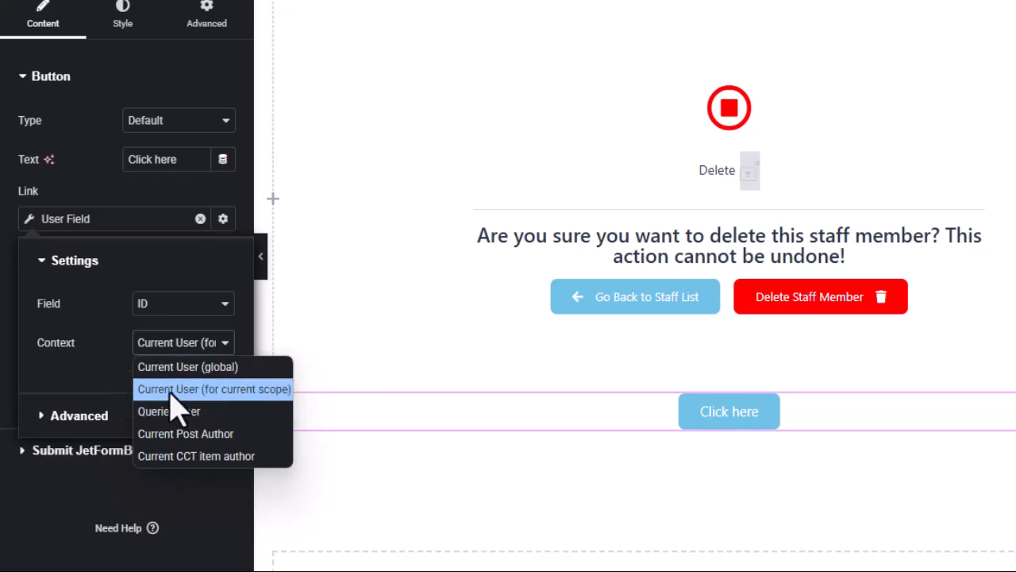
In the front-end staff table, scroll right and open the sixth staff member's delete page.
mouse_move(14, 448)
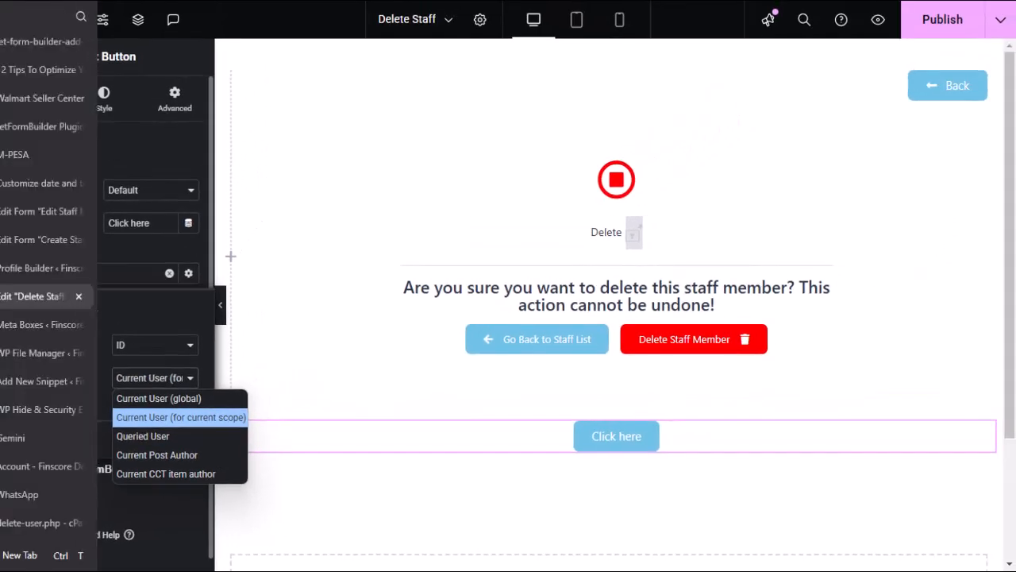
left_click(12, 467)
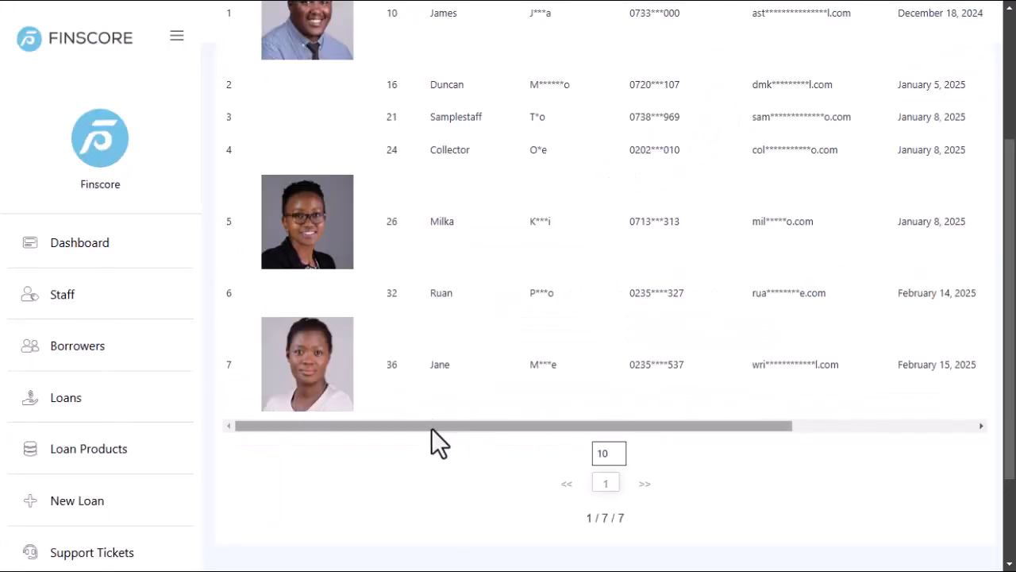
scroll(656, 406, "right", 2)
left_click_drag(657, 409, 825, 446)
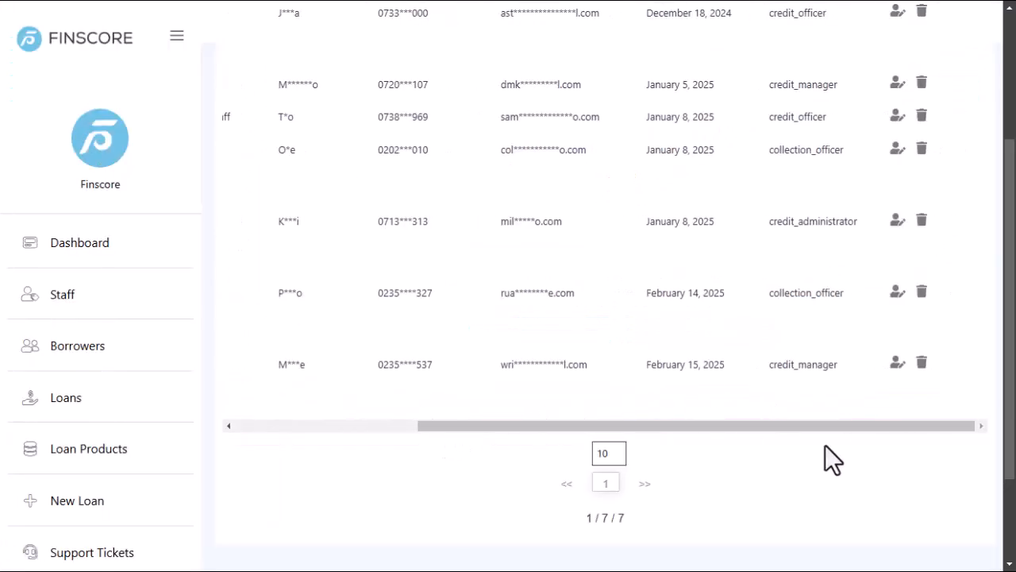
left_click(923, 295)
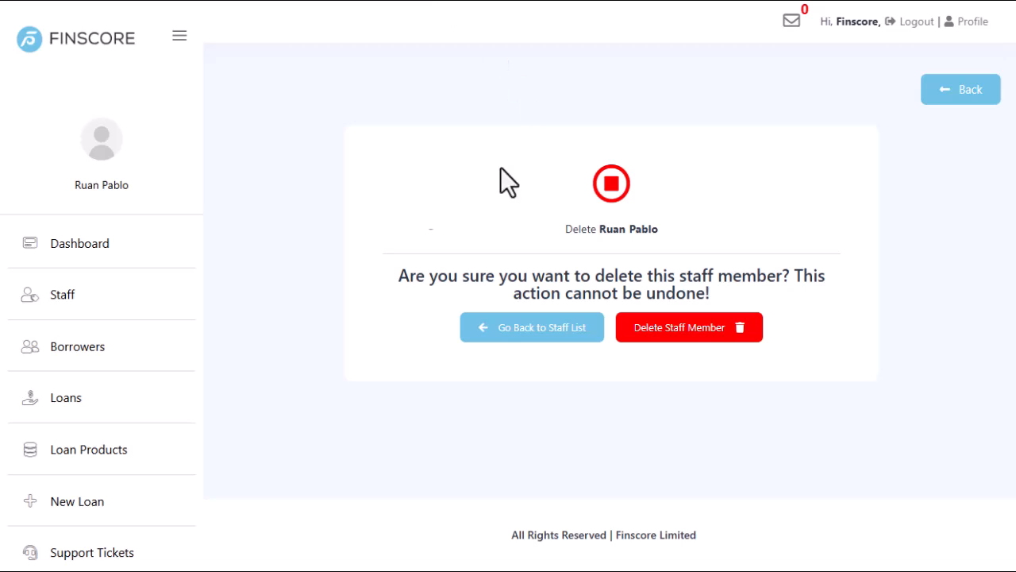
Add a Text Editor widget below the Click here button in the Delete Staff template.
left_click(35, 297)
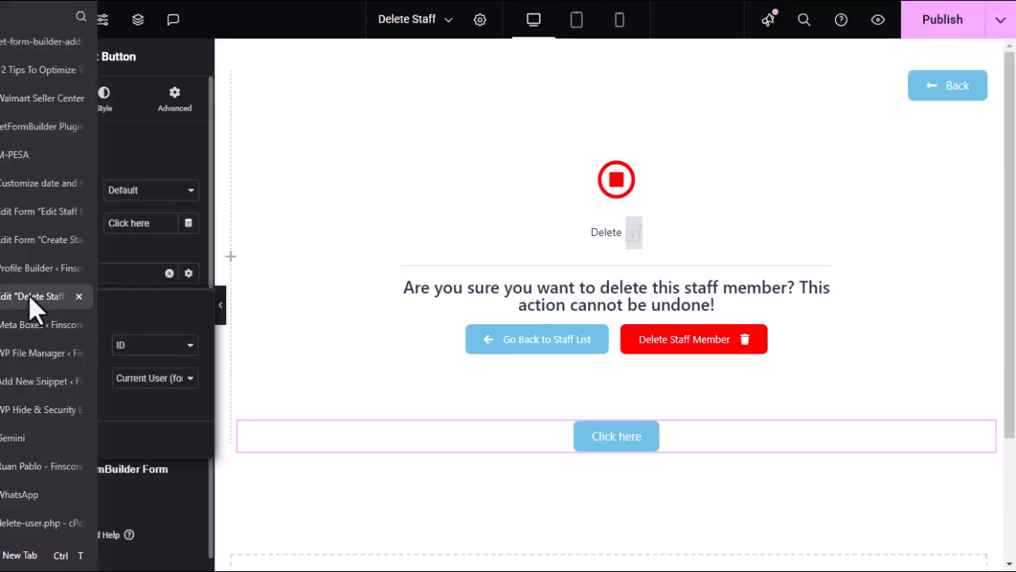
scroll(568, 370, "down", 2)
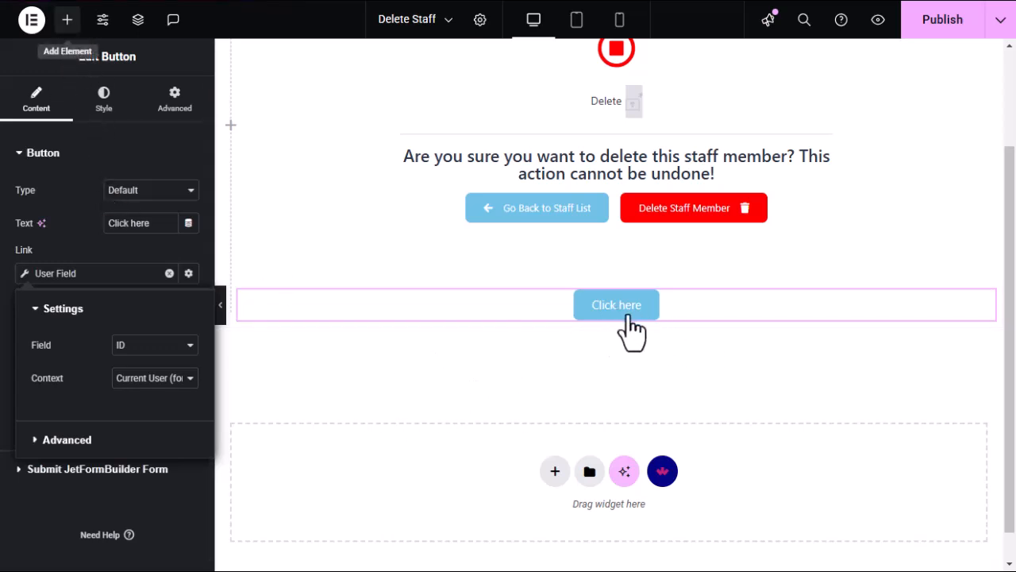
left_click(67, 20)
scroll(73, 326, "down", 2)
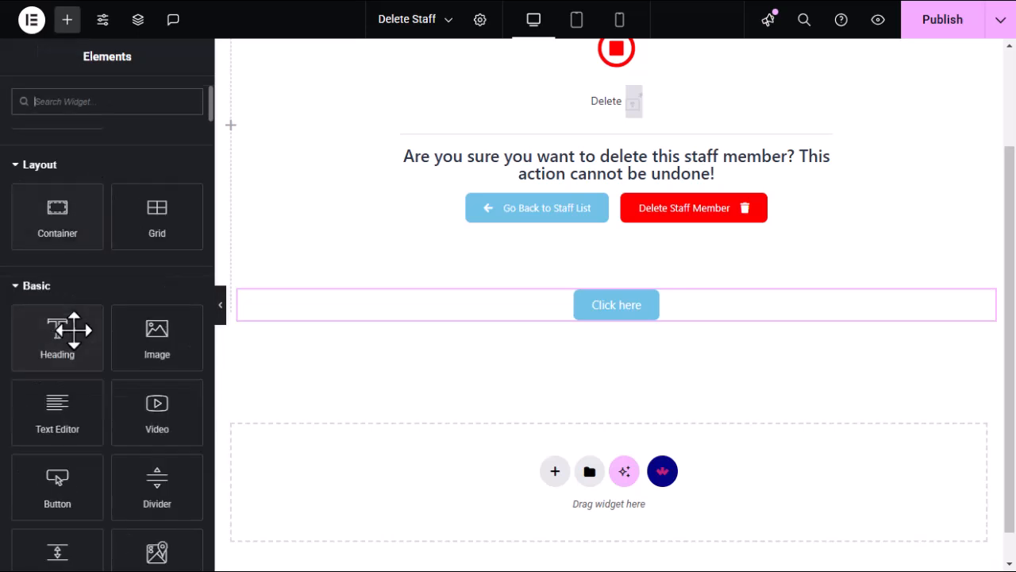
left_click_drag(54, 421, 622, 317)
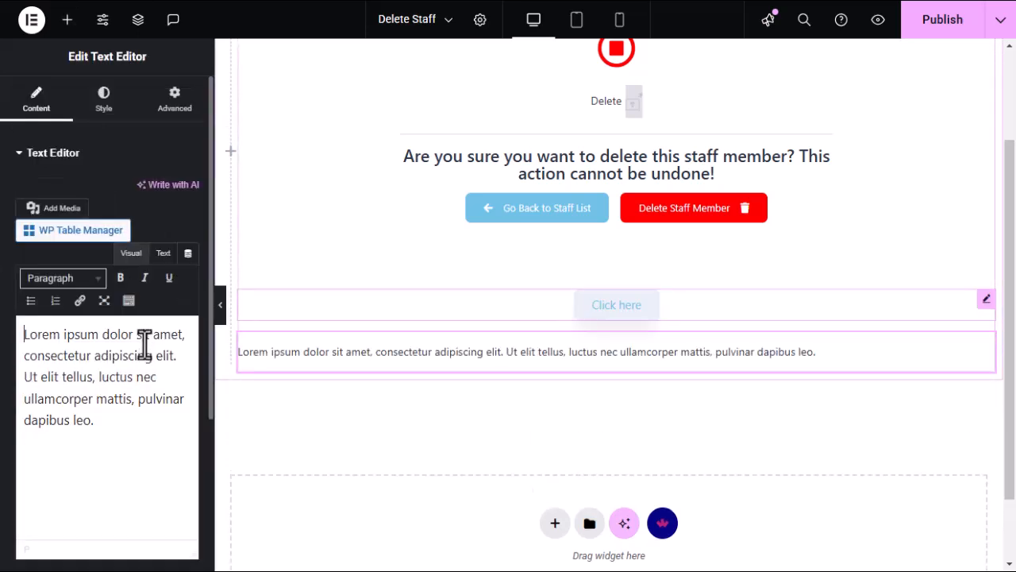
Replace the Lorem ipsum with the pasted delete-staff profile path and centre the text.
key("ctrl+a")
key("BackSpace")
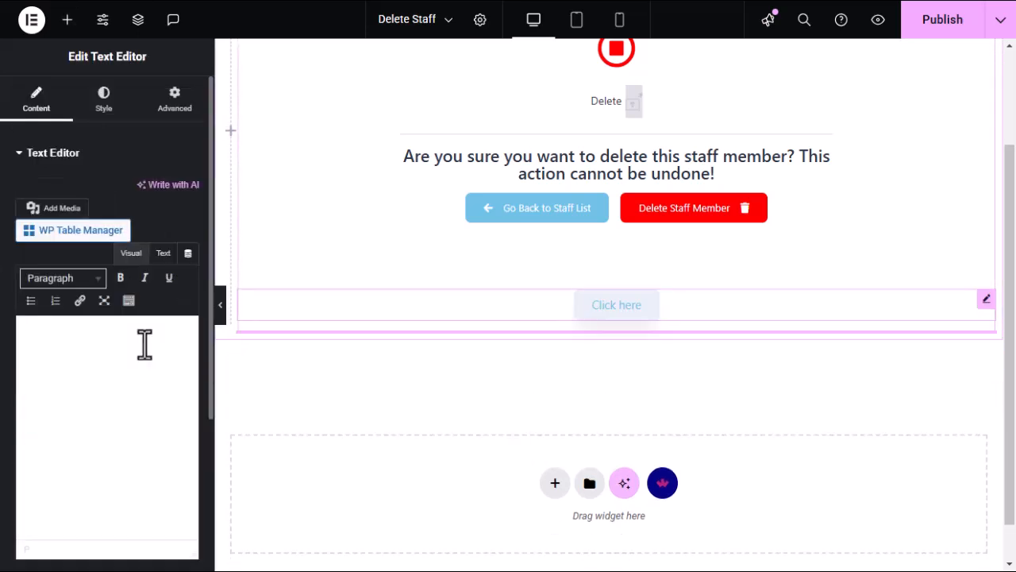
type("profile/Ruan/delete-staff/")
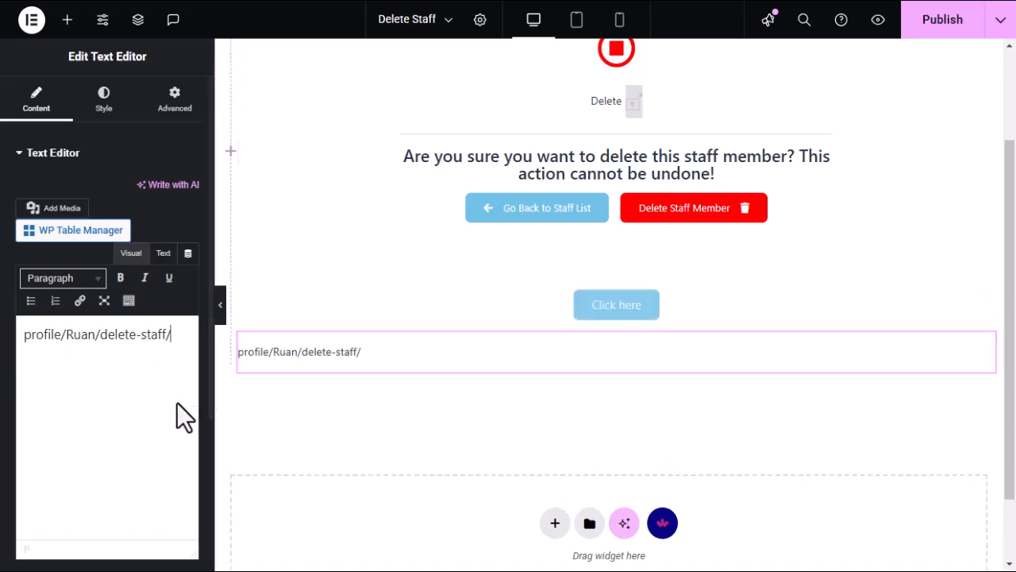
left_click(104, 111)
left_click(148, 191)
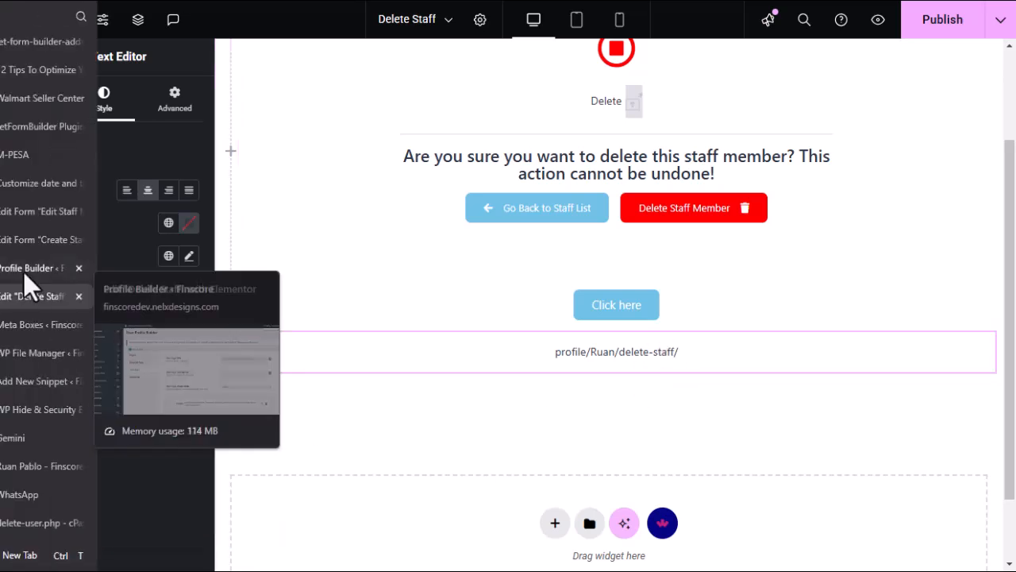
Find the Delete Staff subpage in Profile Builder and select its delete-staff slug.
left_click(23, 270)
scroll(542, 309, "down", 10)
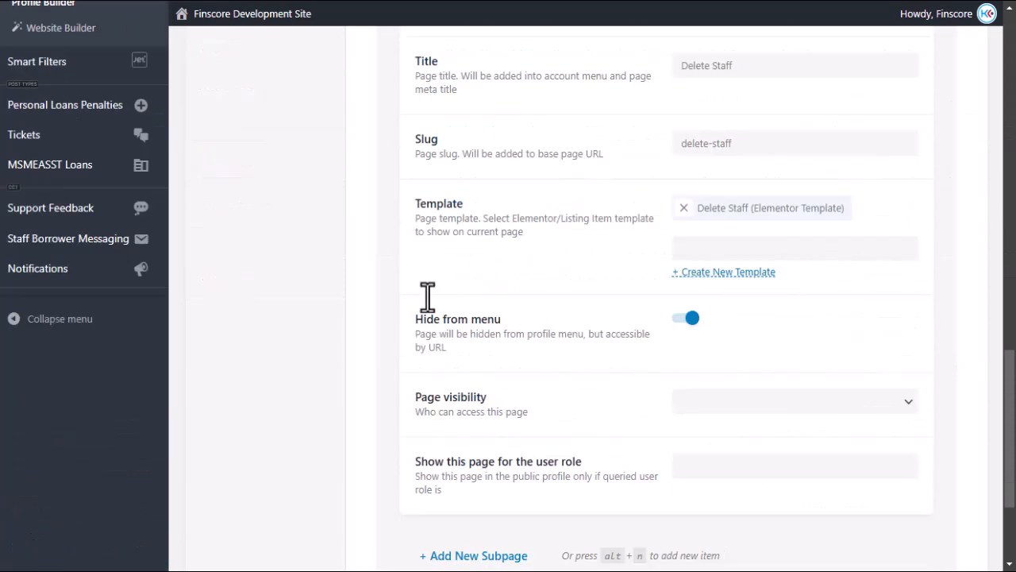
scroll(427, 296, "up", 3)
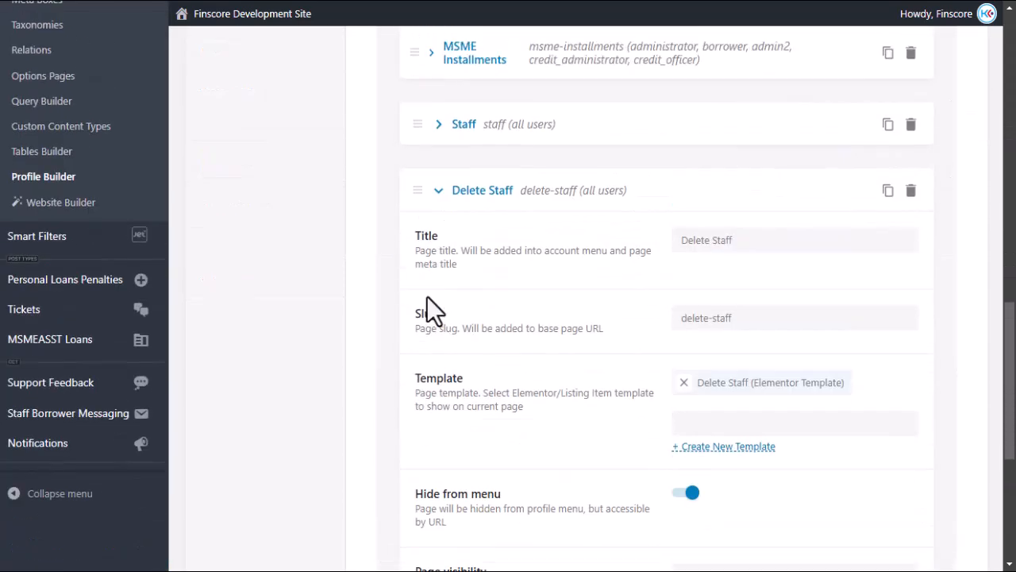
left_click_drag(746, 320, 643, 326)
mouse_move(739, 323)
left_mouse_down()
mouse_move(703, 324)
mouse_move(739, 320)
left_mouse_up()
left_click(744, 318)
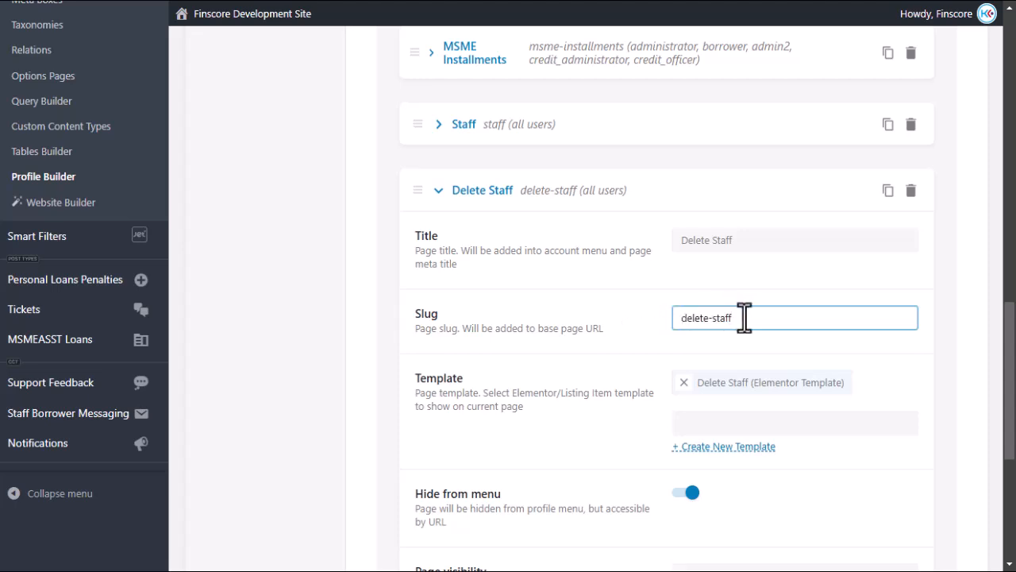
In User Profile Builder Pages settings, keep Username as the User Page Rewrite base.
mouse_move(8, 334)
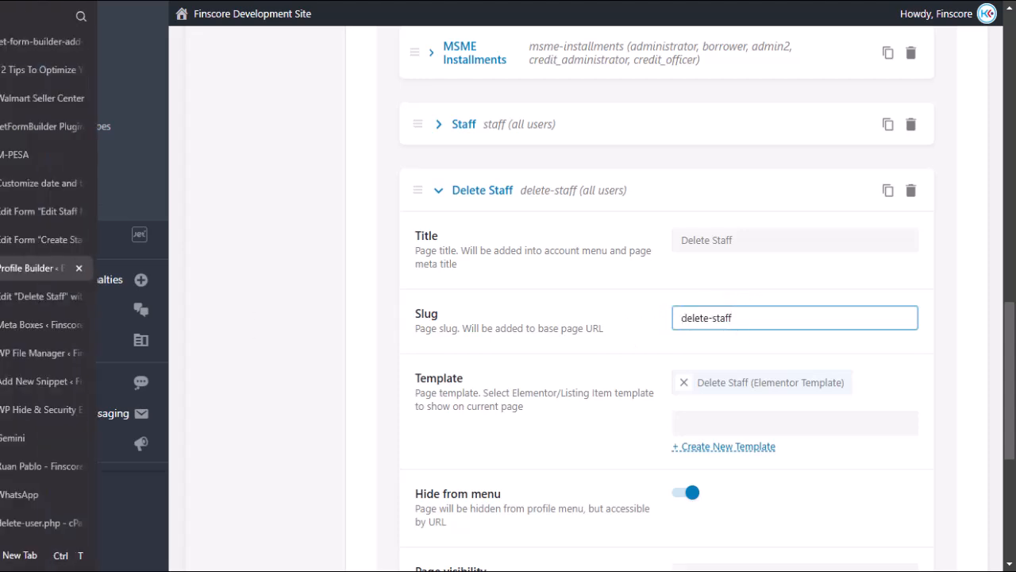
left_click(15, 300)
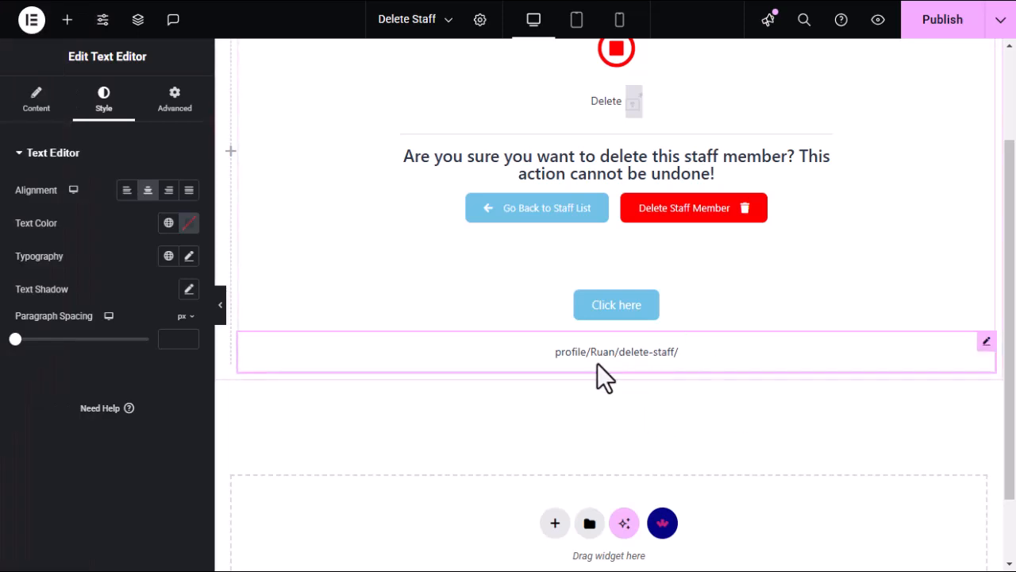
mouse_move(21, 266)
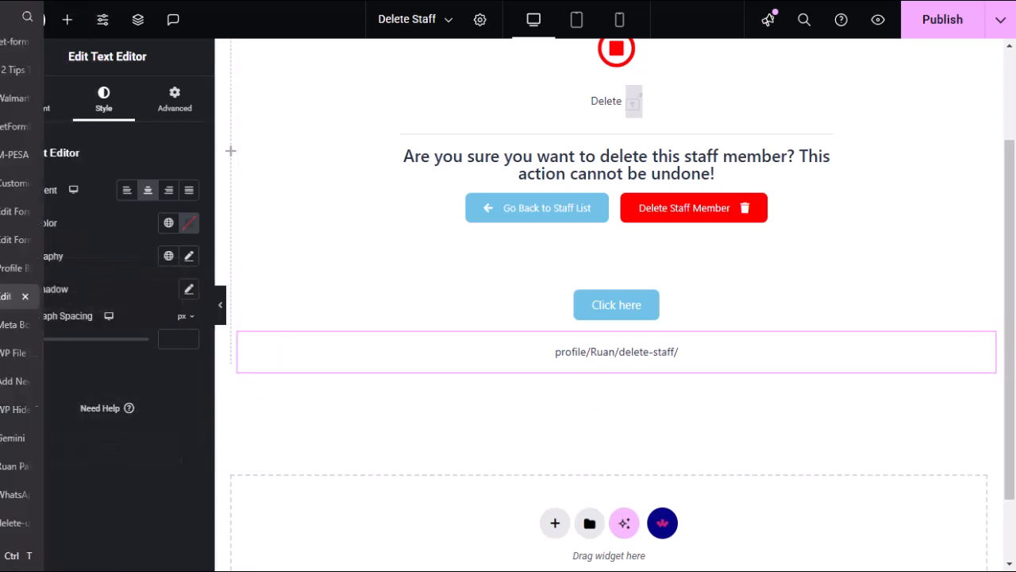
left_click(12, 267)
scroll(373, 345, "up", 5)
scroll(341, 318, "up", 5)
left_click(251, 179)
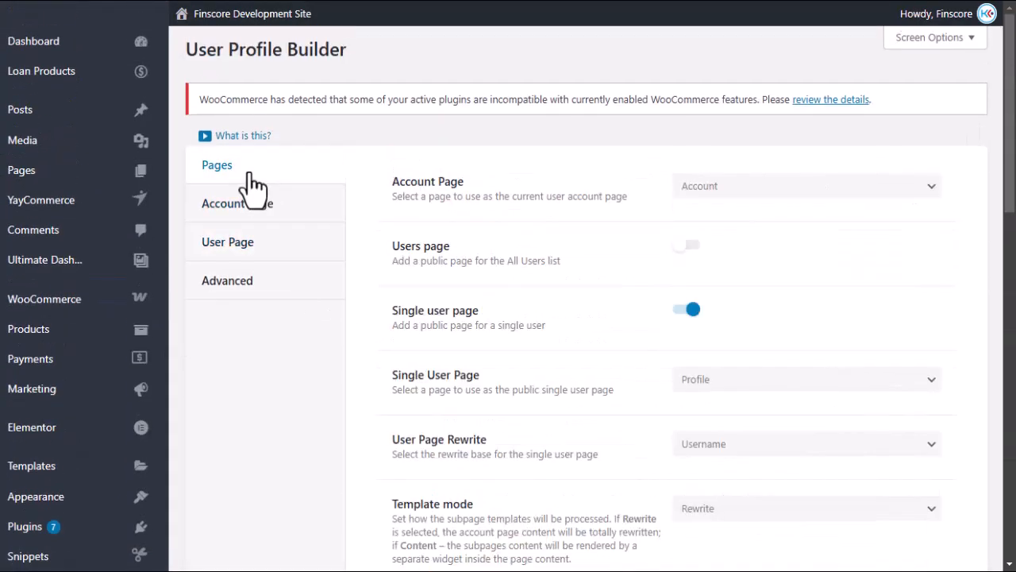
scroll(492, 314, "down", 3)
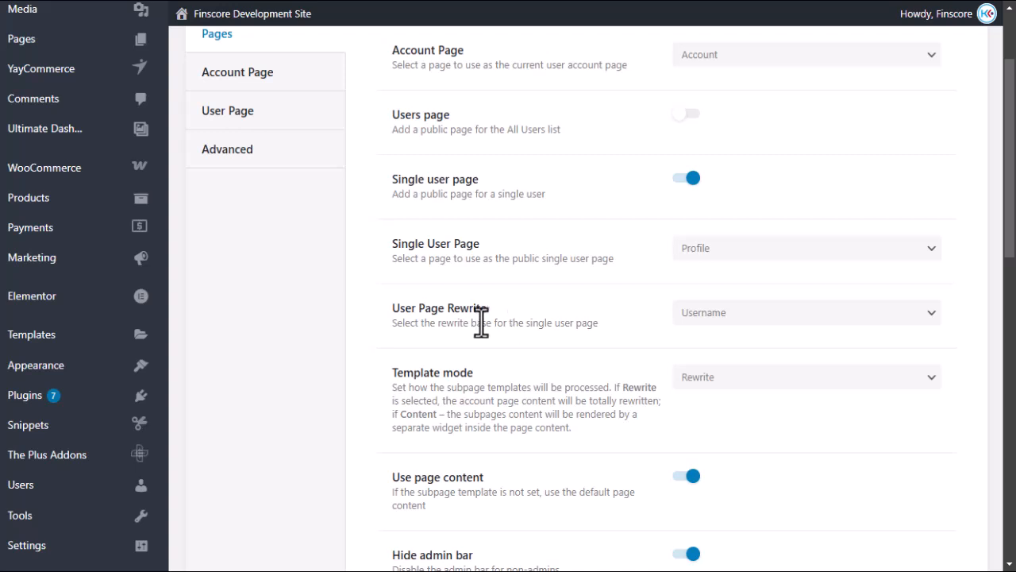
left_click(763, 314)
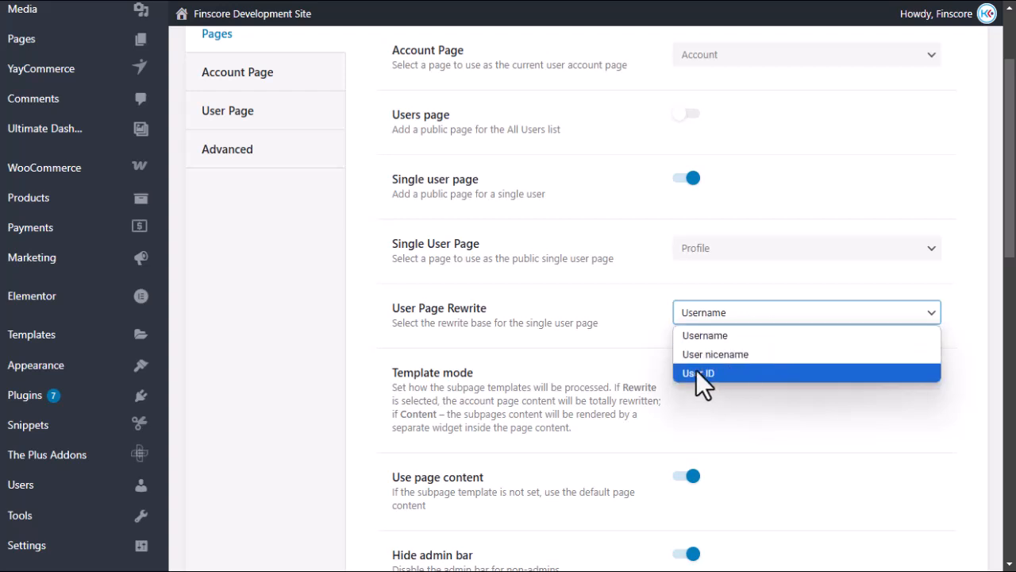
left_click(692, 317)
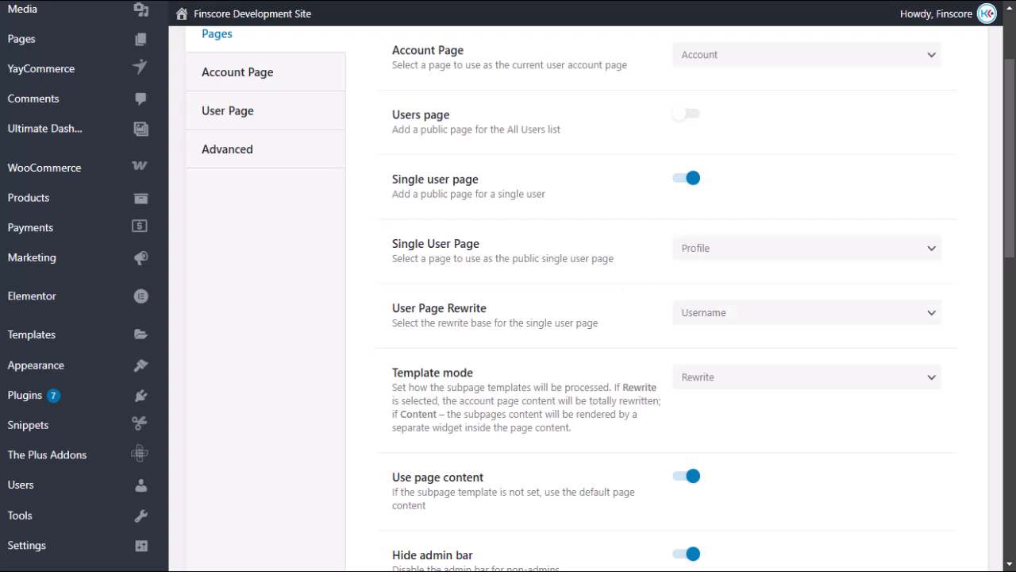
Confirm the Single User Page stays Profile and return to the Delete Staff template editor.
left_click(18, 295)
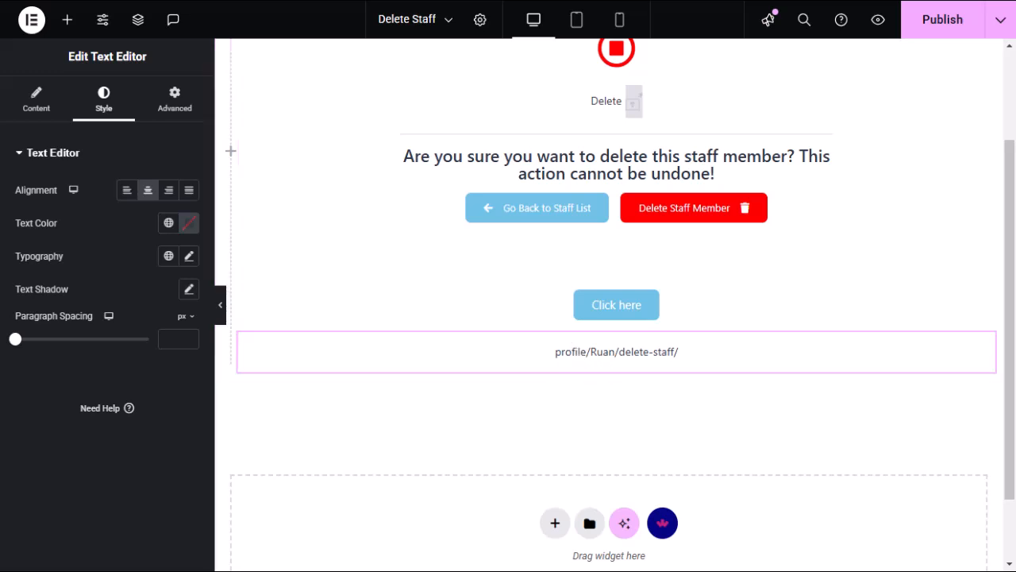
mouse_move(18, 349)
left_click(14, 268)
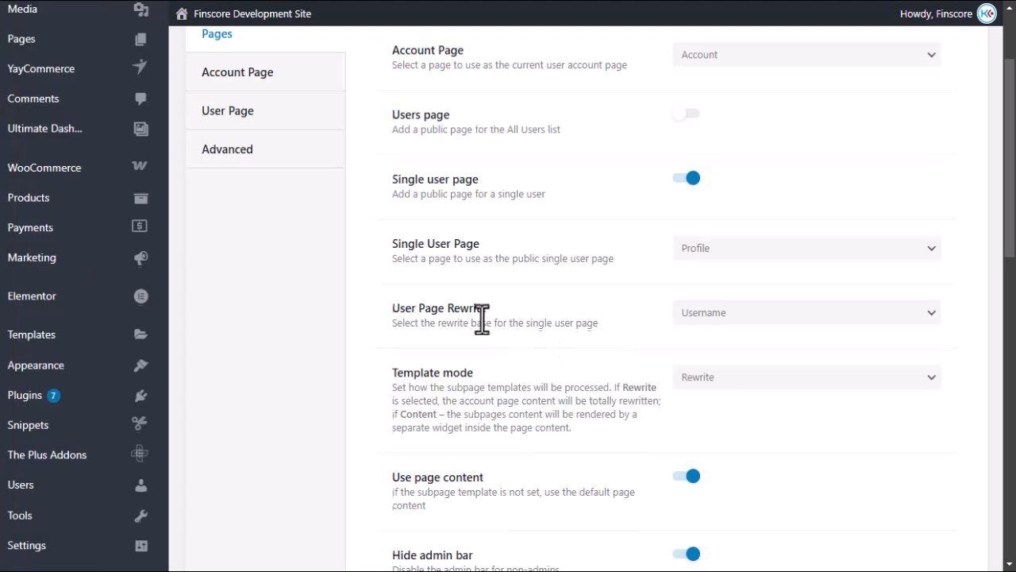
scroll(481, 318, "up", 2)
scroll(482, 318, "down", 2)
left_click_drag(415, 243, 381, 246)
left_click(726, 252)
left_click(696, 425)
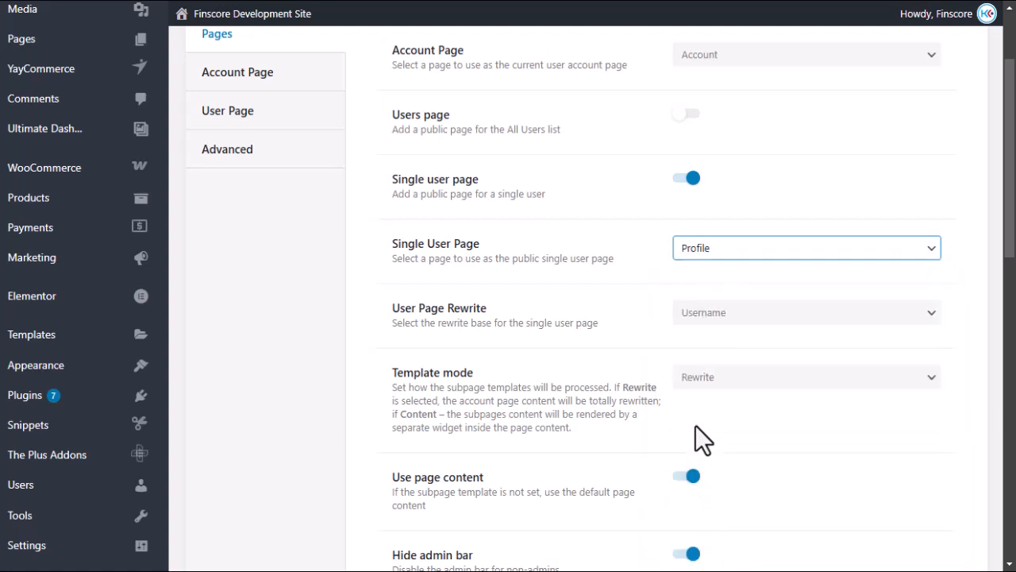
left_click(653, 261)
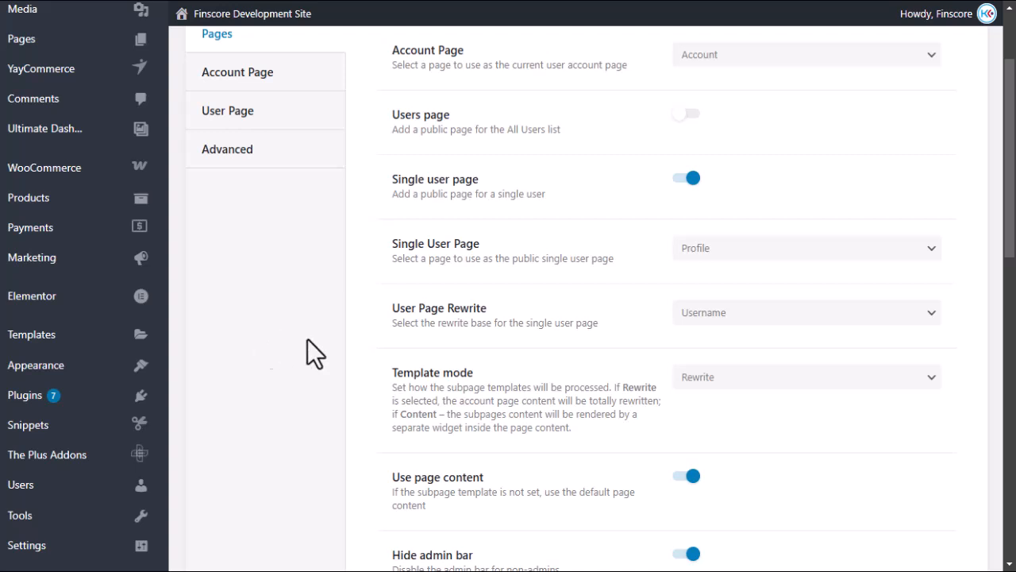
left_click(733, 249)
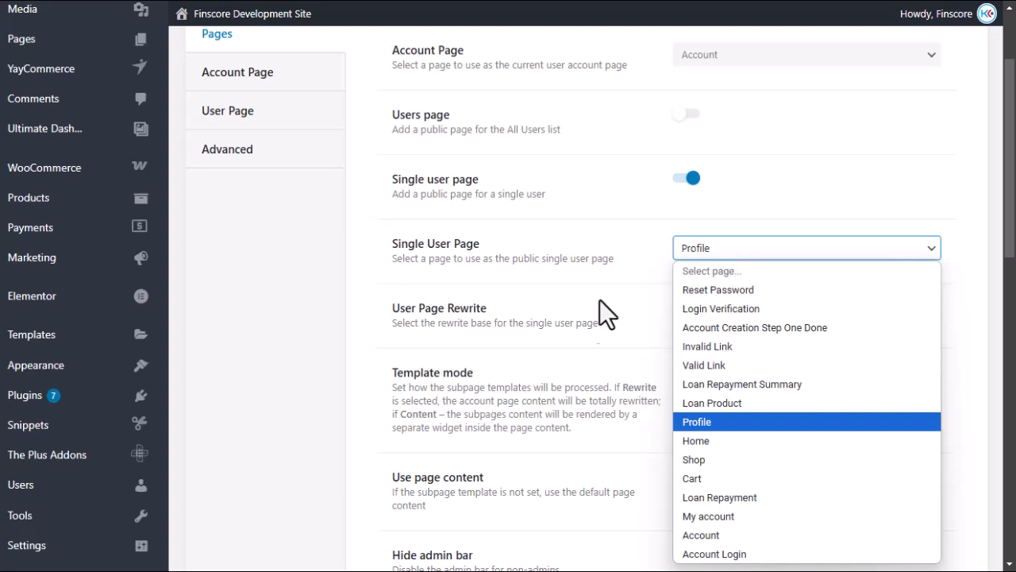
left_click(717, 423)
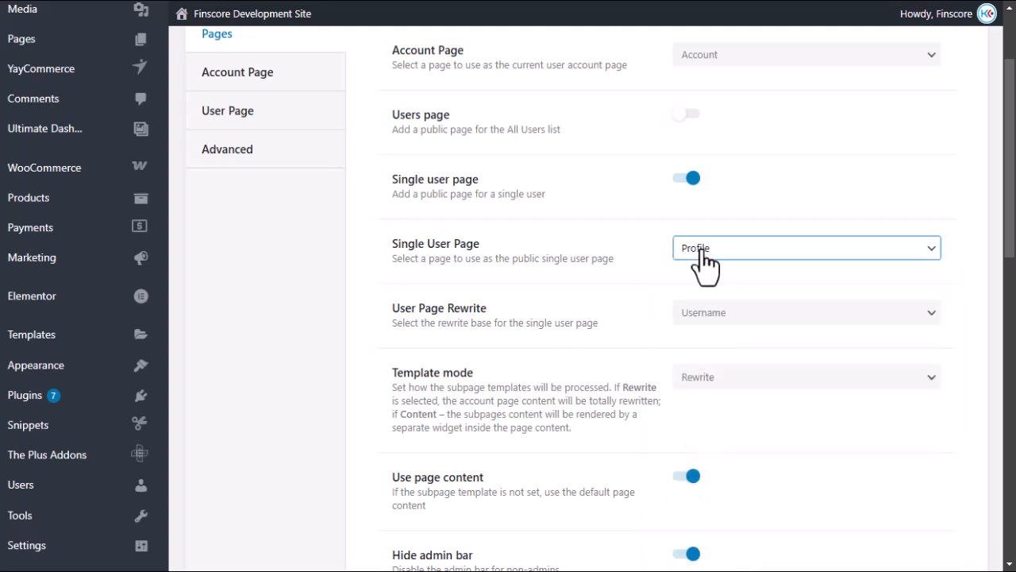
left_click(28, 294)
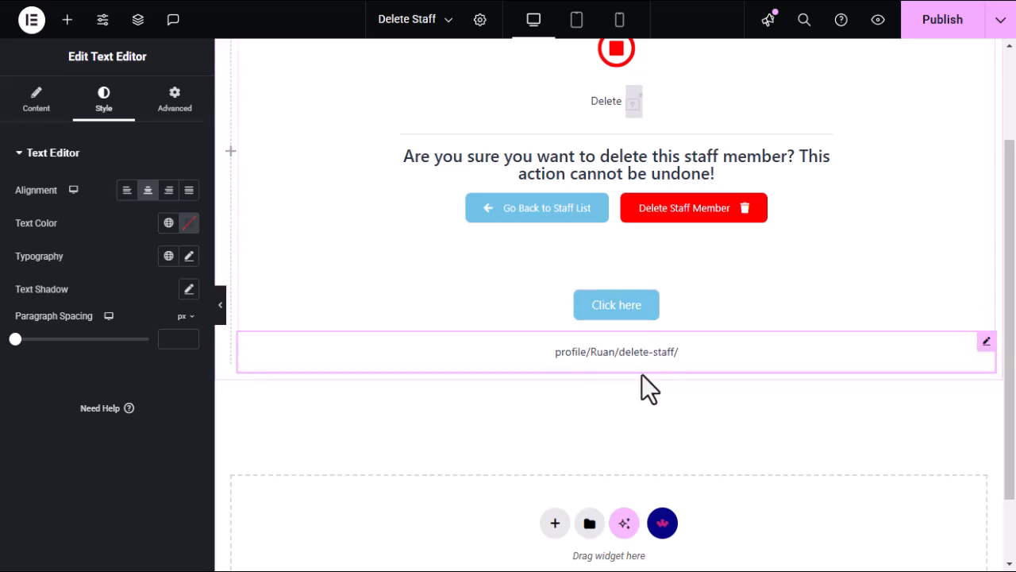
Select the Click here button and review its User Field ID and Context settings.
mouse_move(12, 238)
left_click(647, 306)
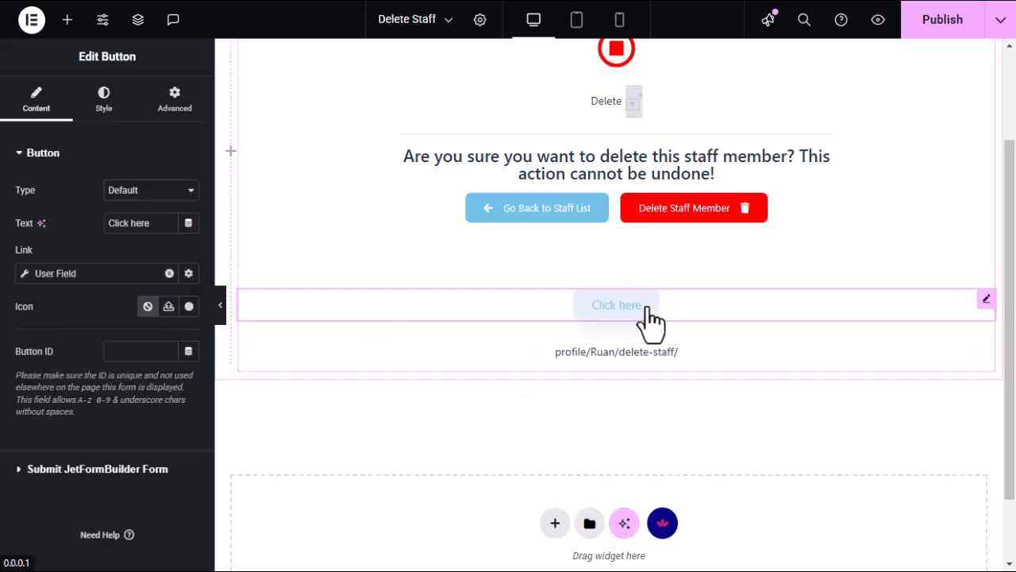
left_click(25, 275)
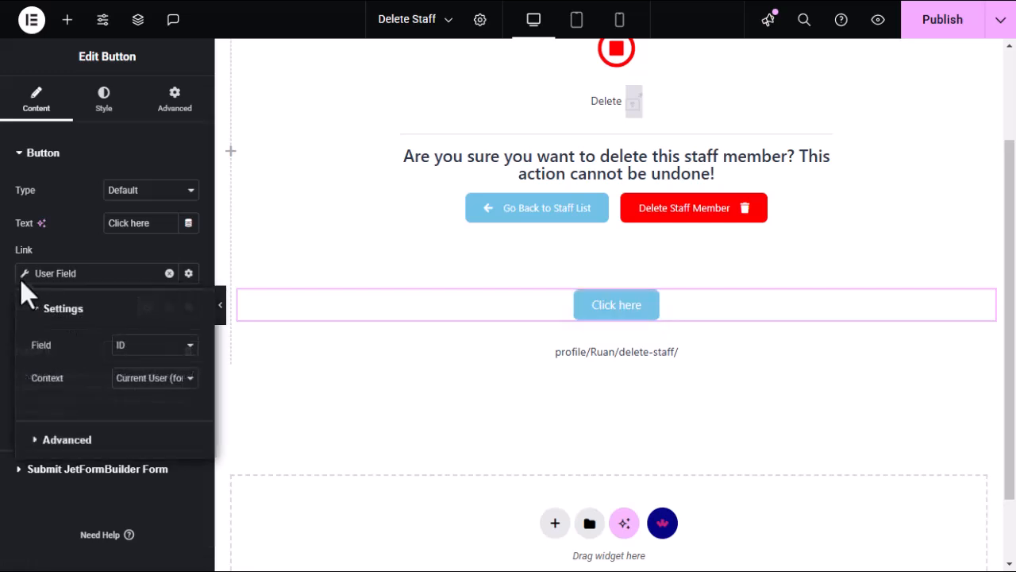
left_click(153, 383)
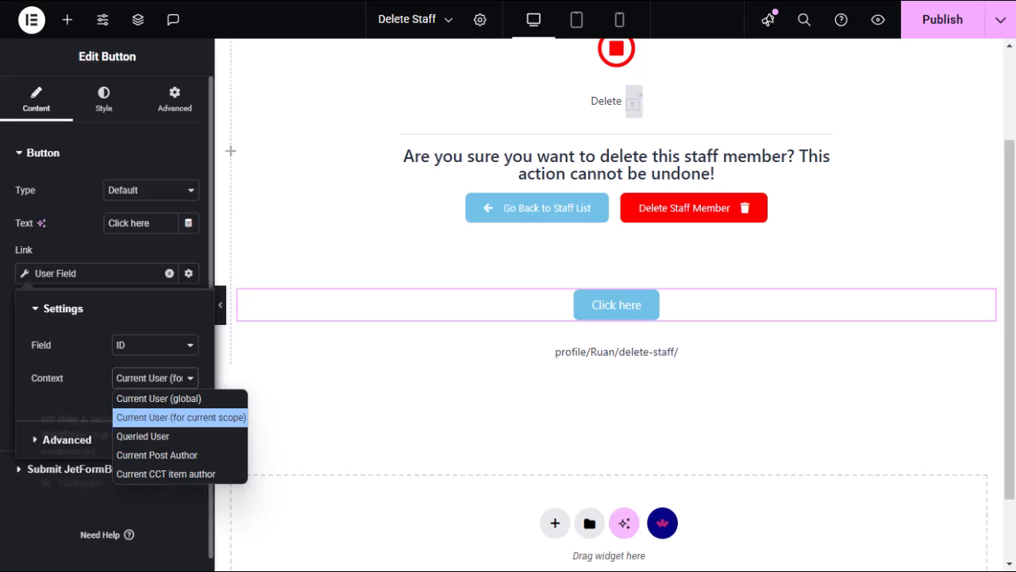
Check the delete-user code snippet and the live delete-staff confirmation page.
mouse_move(2, 421)
left_click(3, 381)
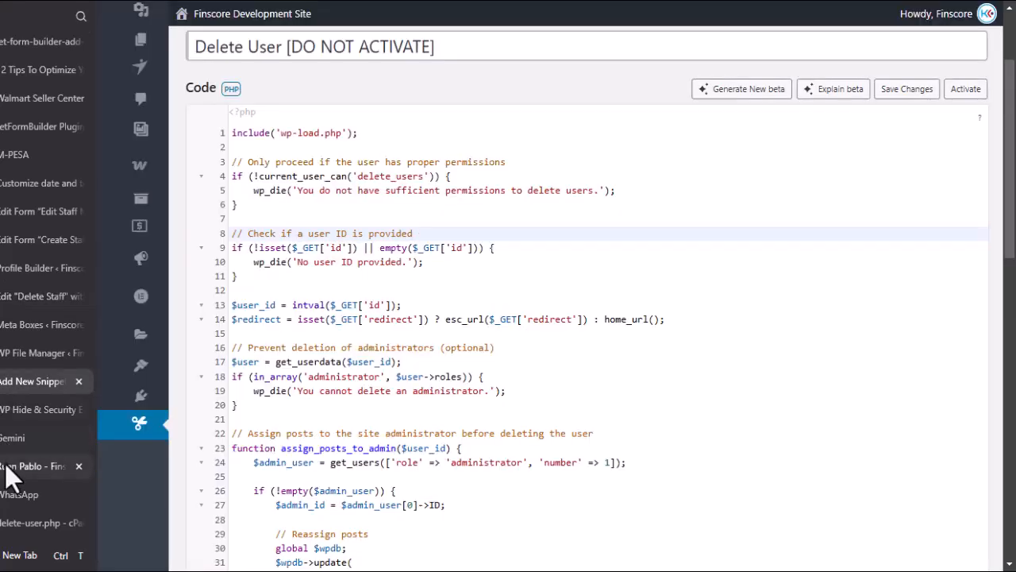
left_click(7, 467)
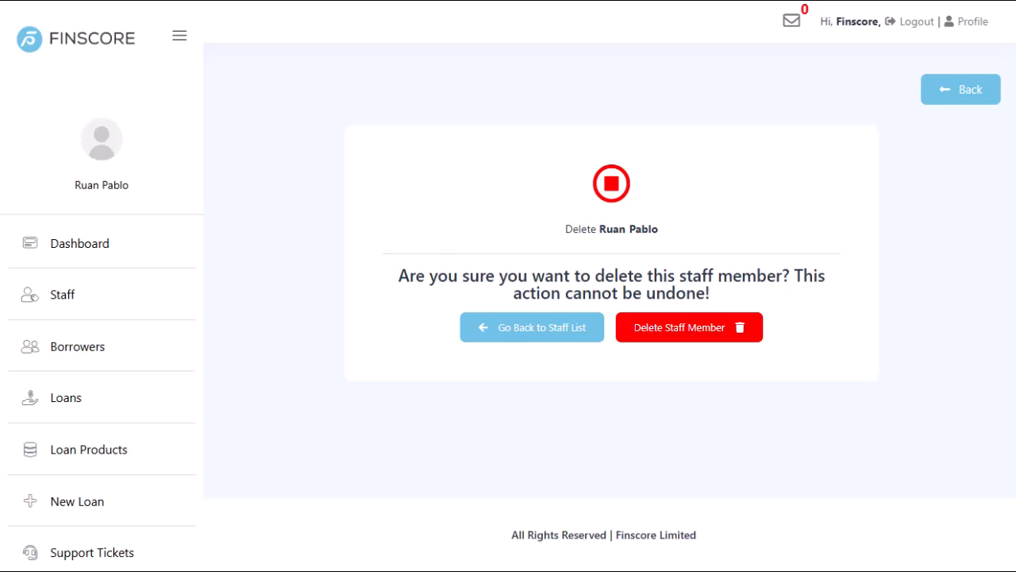
left_click(24, 292)
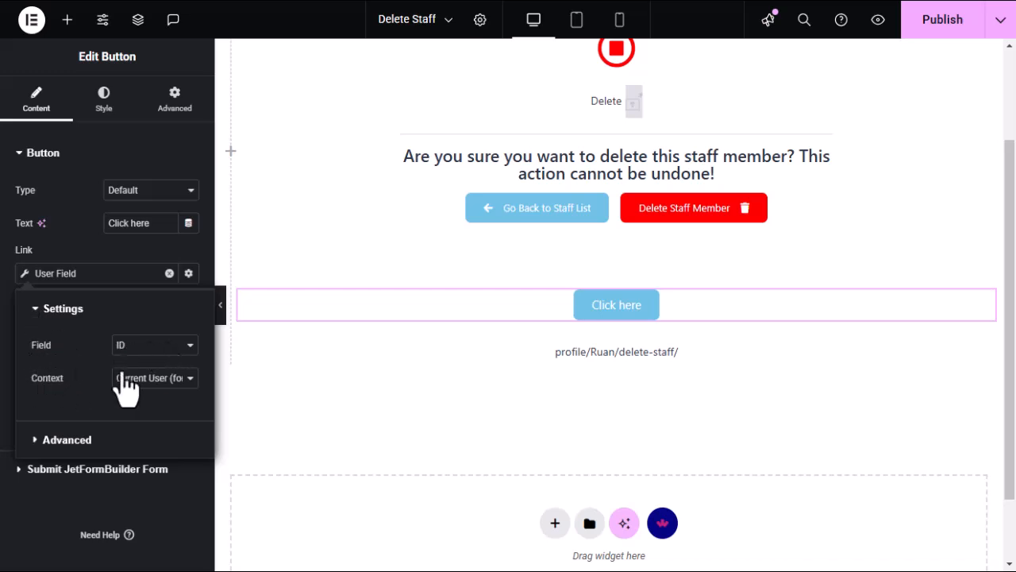
Expand the link's Advanced options and bring up the empty Before field.
left_click(38, 309)
left_click(37, 349)
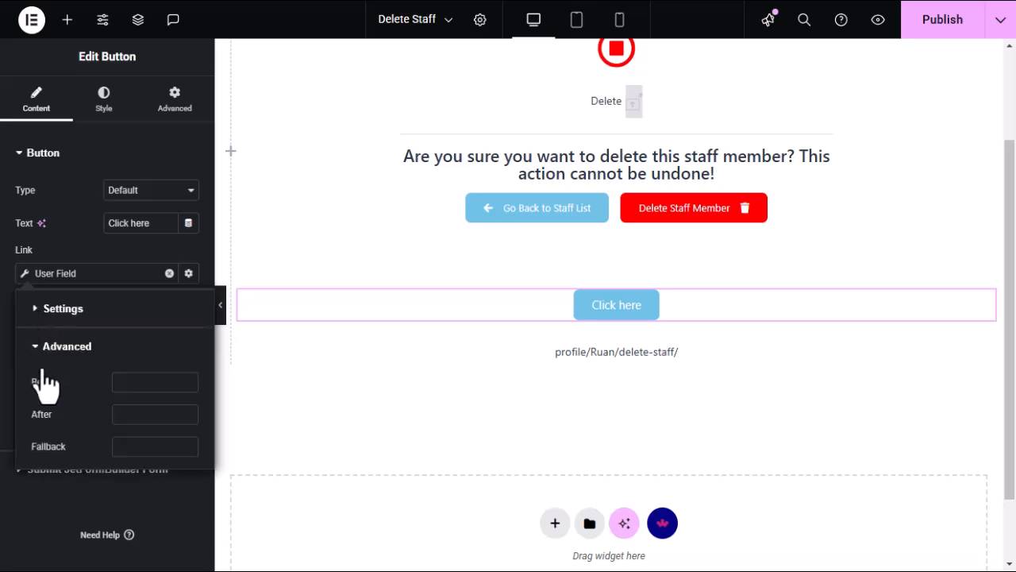
left_click(132, 385)
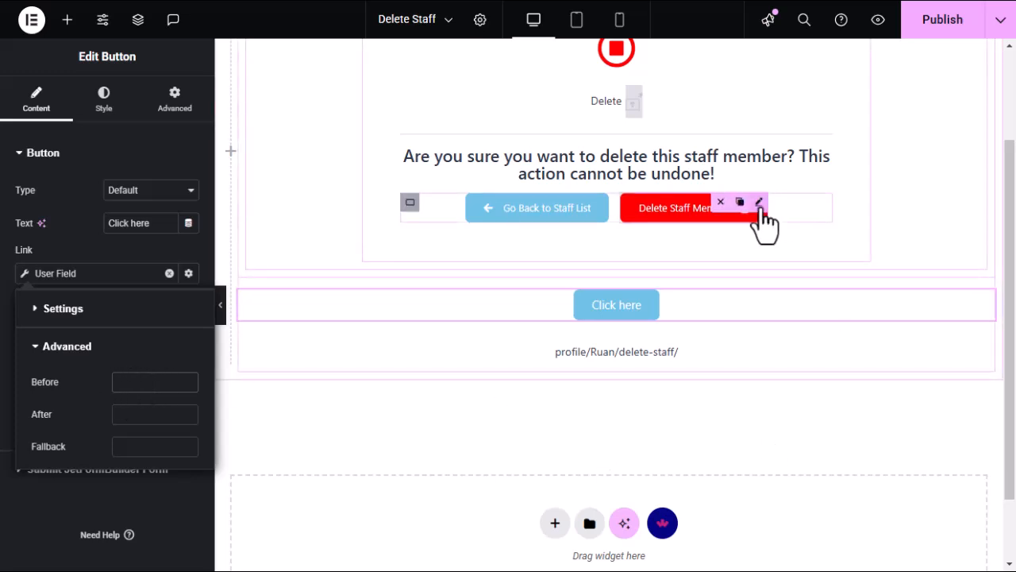
Open the Advanced options of the Delete Staff Member button's User Field link.
left_click(760, 208)
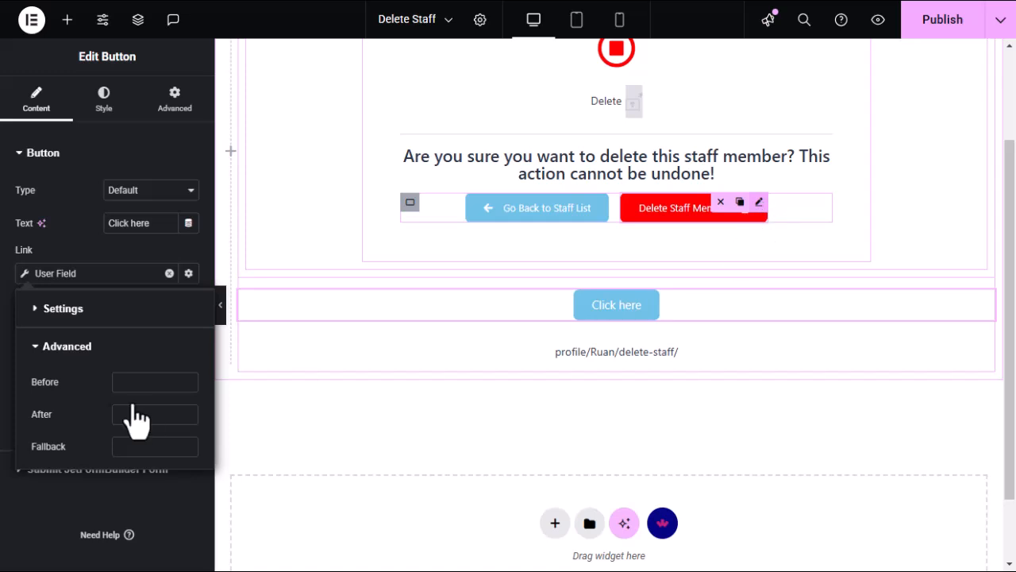
left_click(27, 274)
left_click(36, 311)
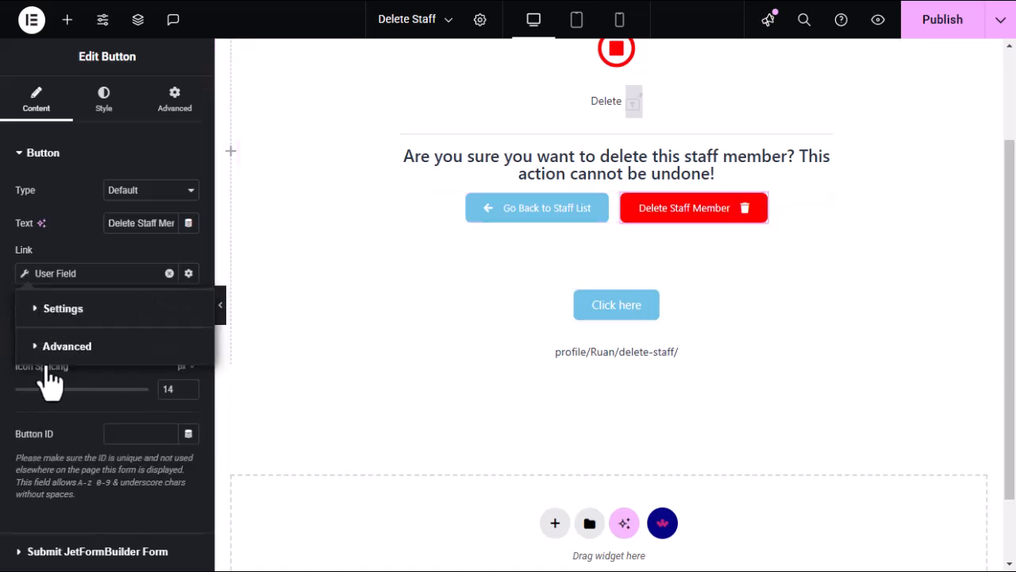
left_click(37, 349)
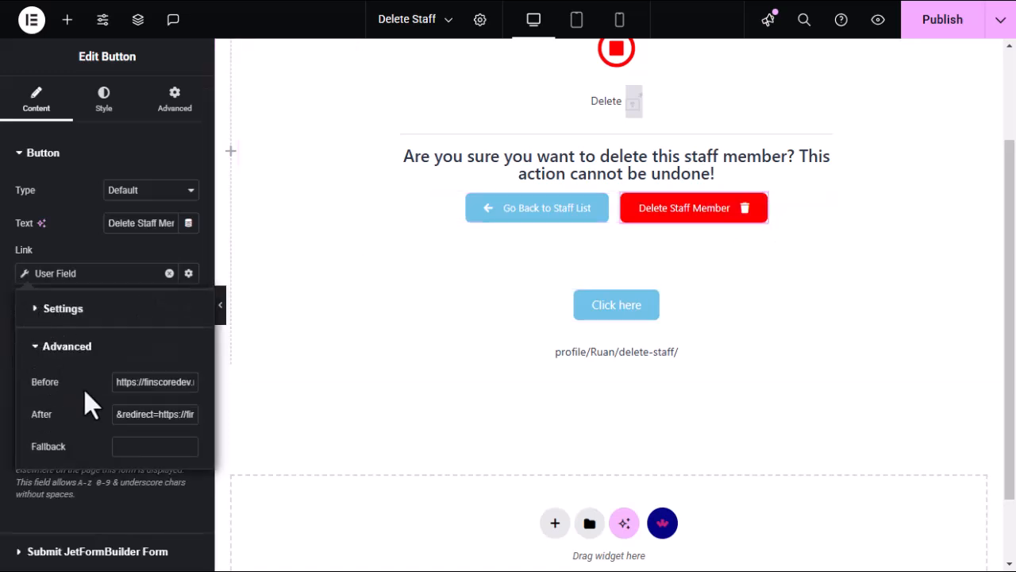
Inspect the Before URL prefix, then switch over to WP File Manager.
triple_click(153, 381)
left_click(153, 381)
mouse_move(1, 420)
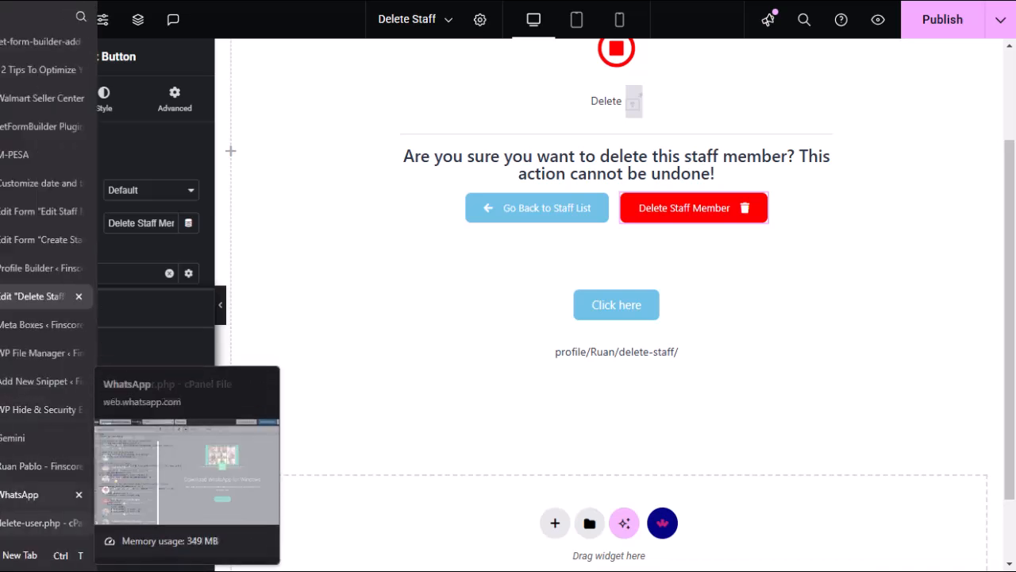
left_click(21, 354)
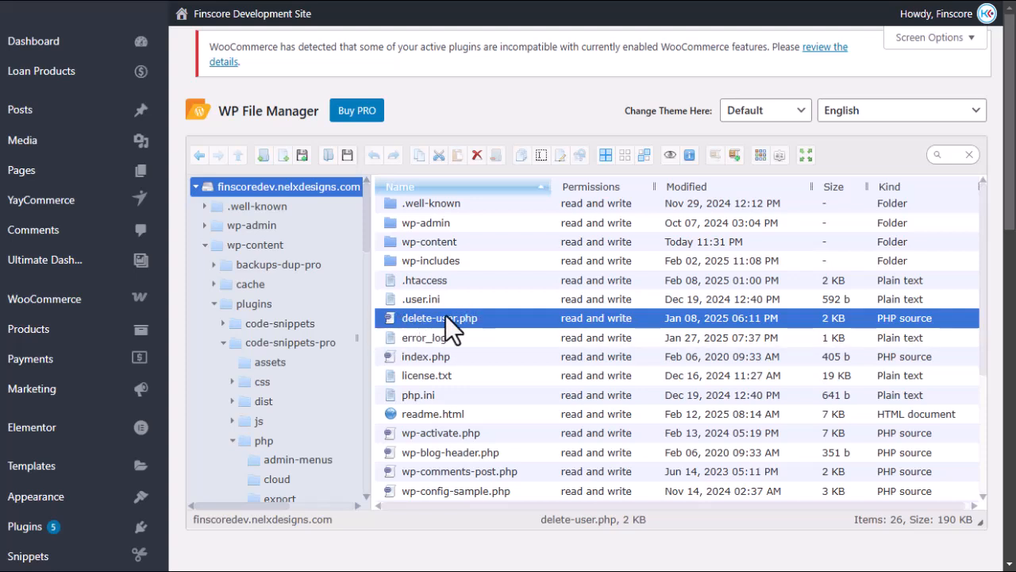
Return from WP File Manager to the Edit 'Delete Staff' Elementor template.
mouse_move(2, 334)
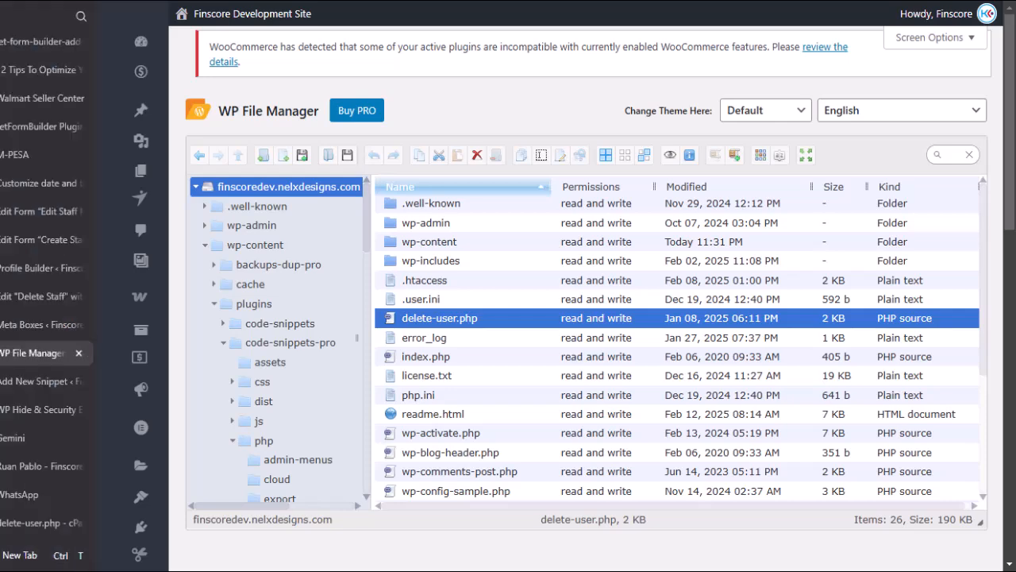
left_click(11, 296)
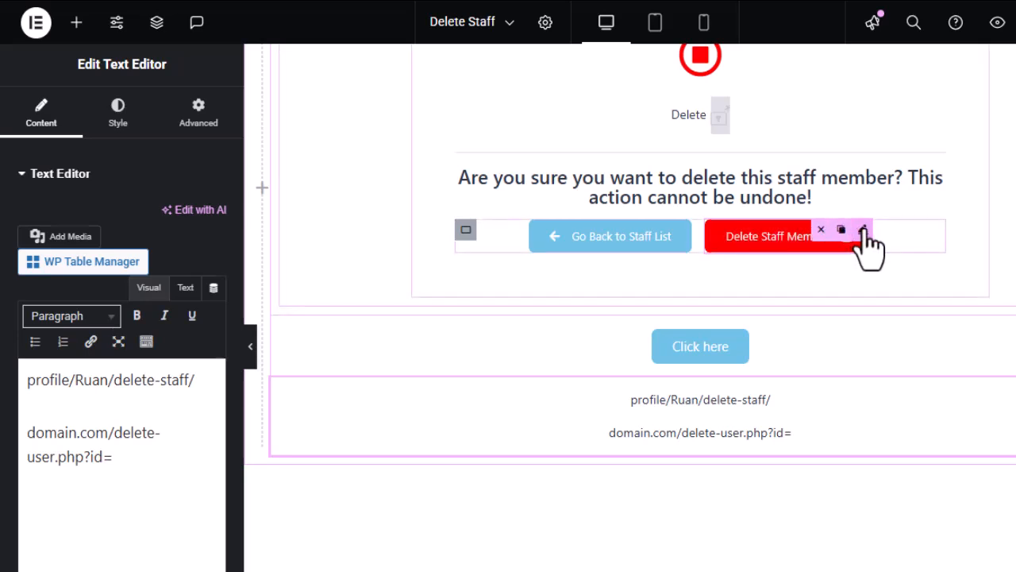
Show the Click here button's User Field Advanced options with empty Before, After and Fallback.
left_click(864, 232)
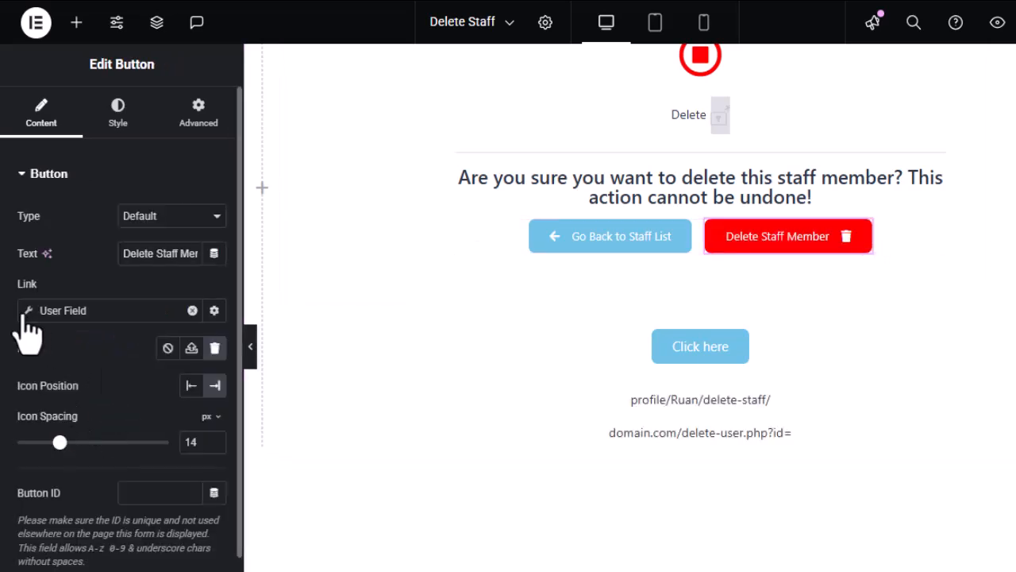
left_click(738, 358)
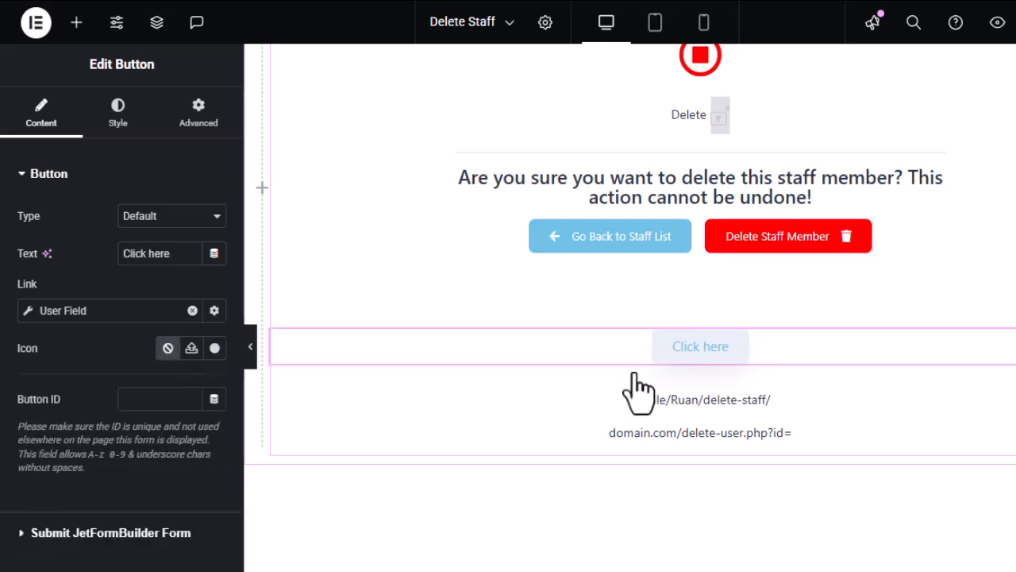
left_click(27, 308)
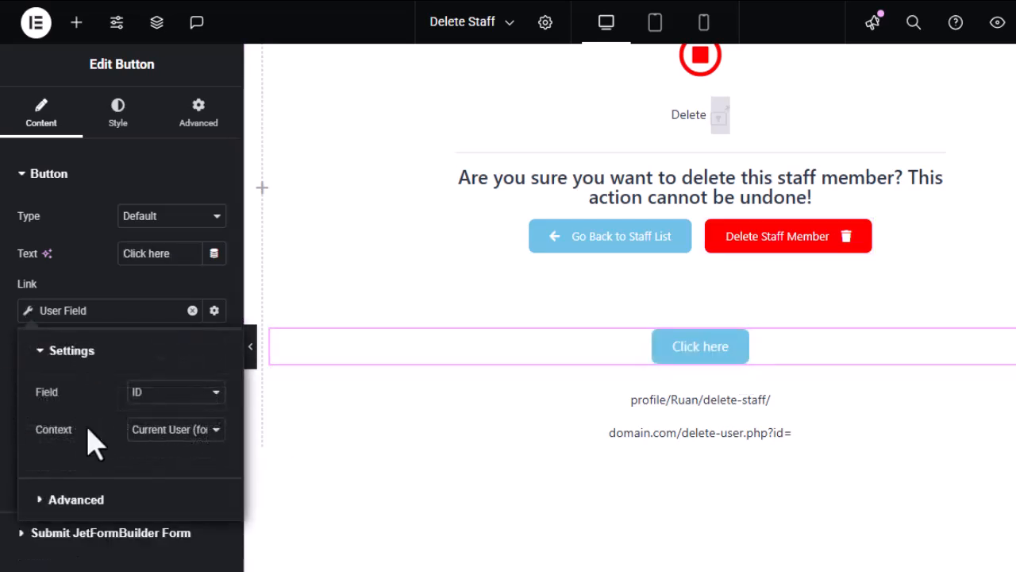
left_click(48, 355)
left_click(44, 397)
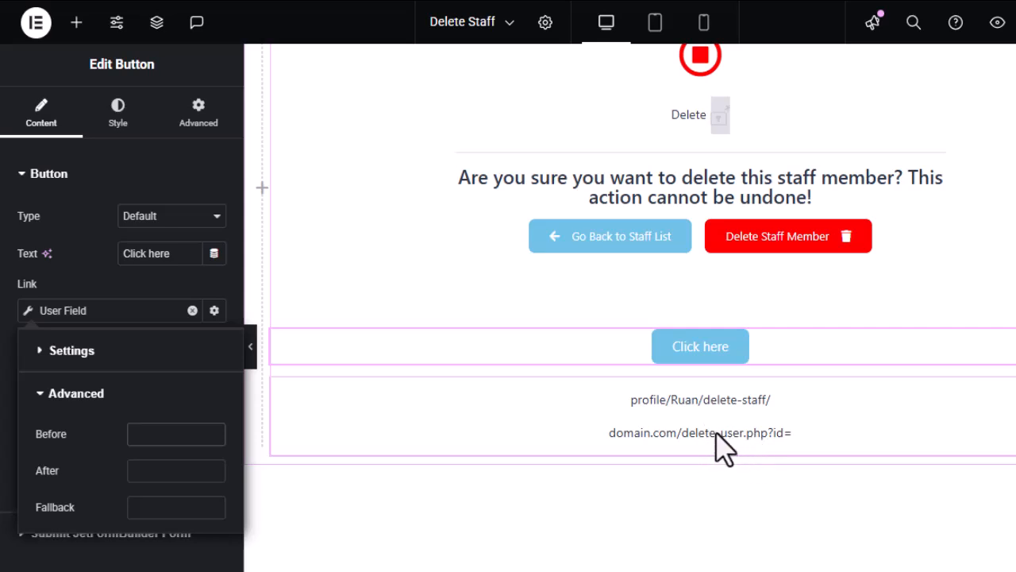
mouse_move(15, 337)
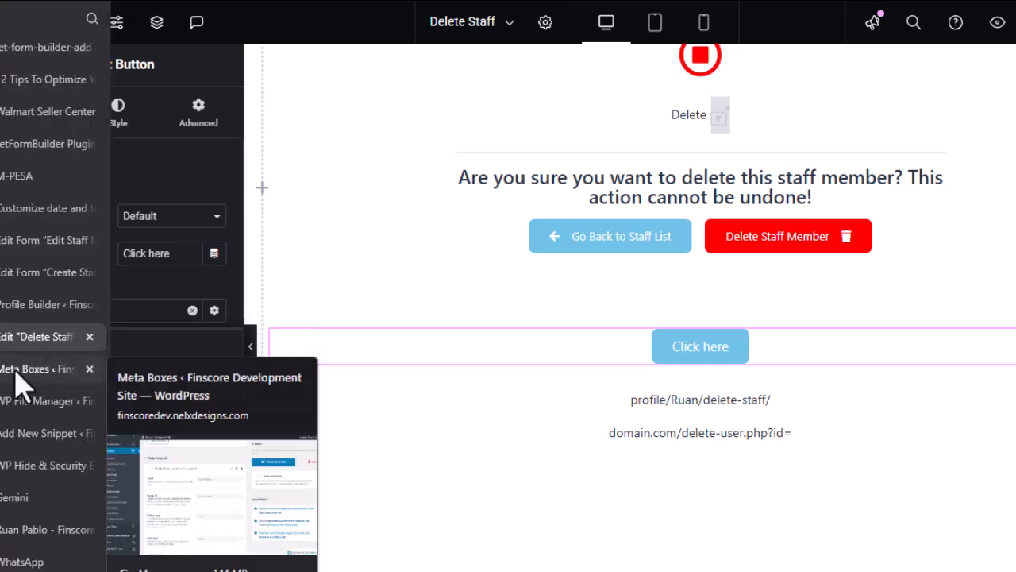
Check WP File Manager, then reopen the User Field's ID settings and Advanced options.
left_click(14, 404)
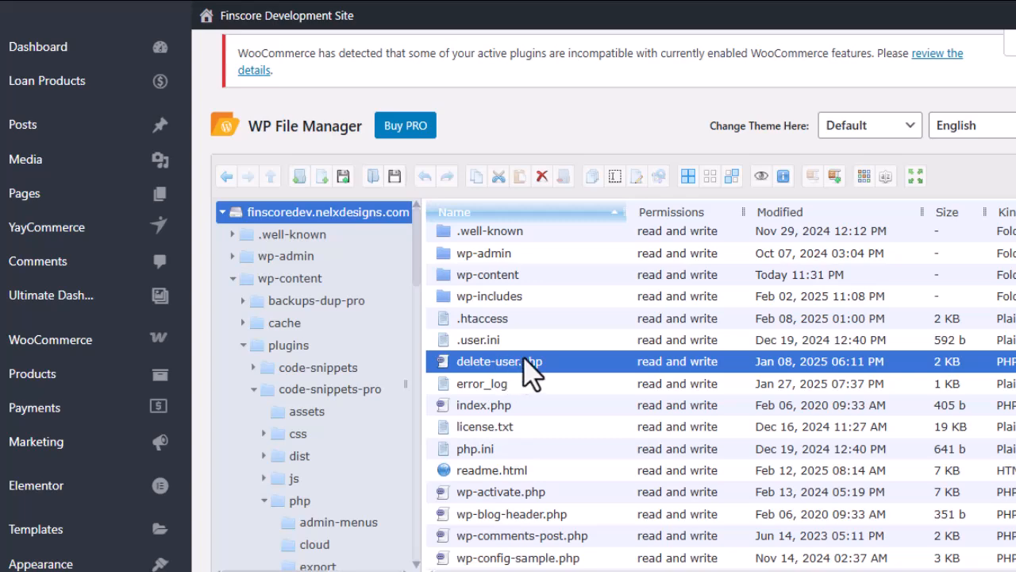
mouse_move(4, 431)
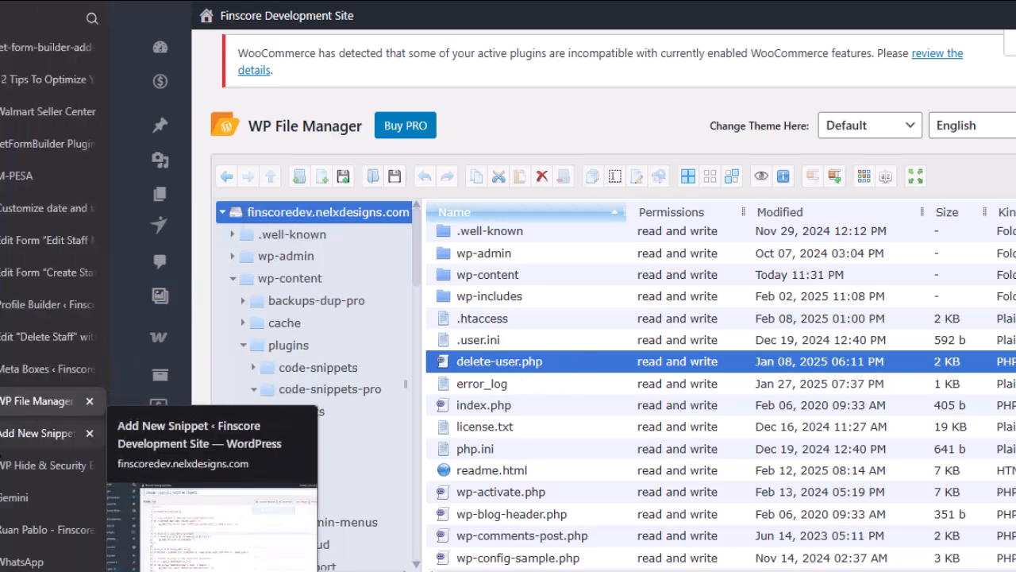
left_click(16, 336)
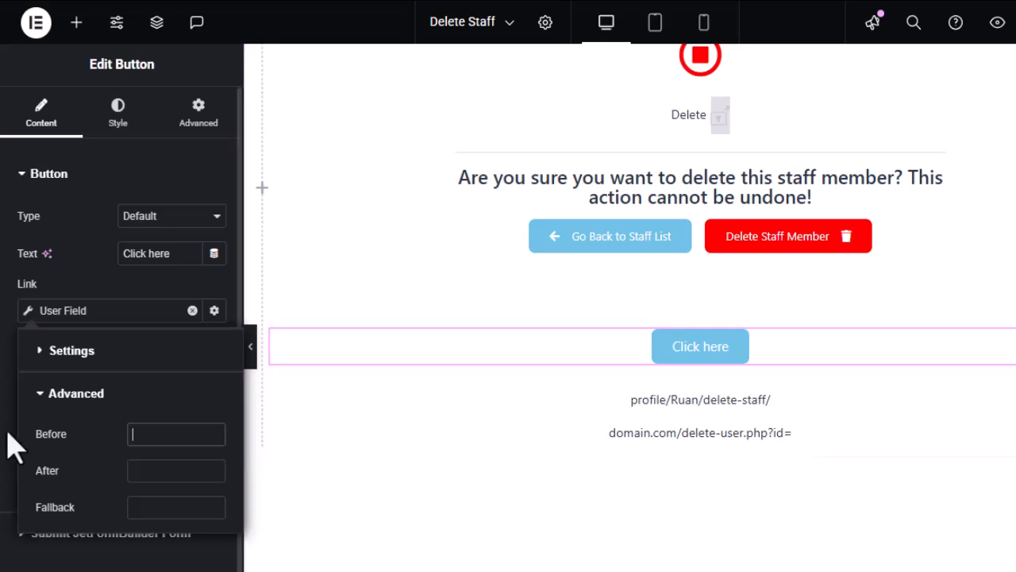
left_click(45, 356)
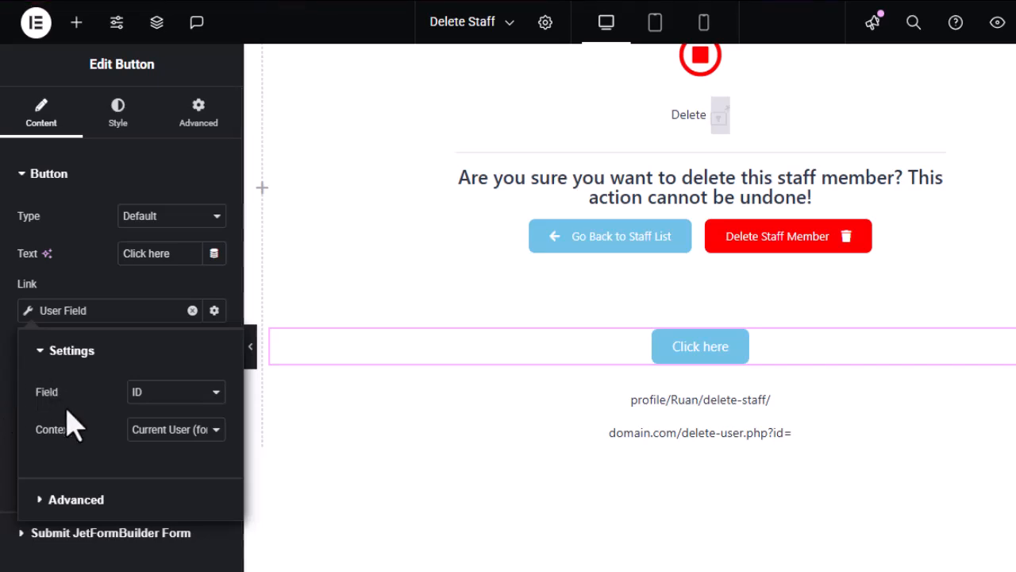
left_click(44, 354)
left_click(41, 397)
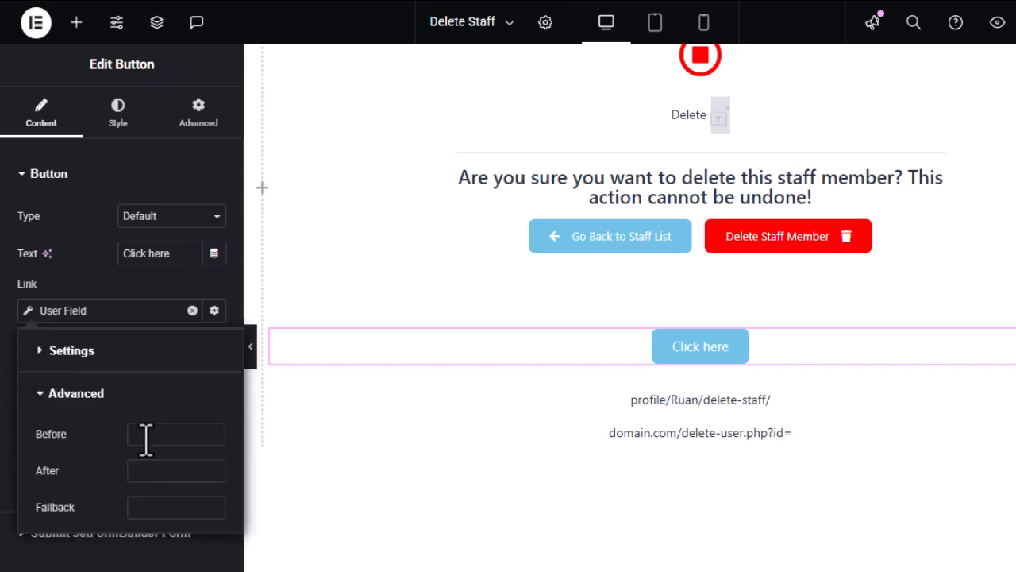
Select domain.com/delete-user.php?id= in the text block and open Click here's Before option.
left_click(728, 449)
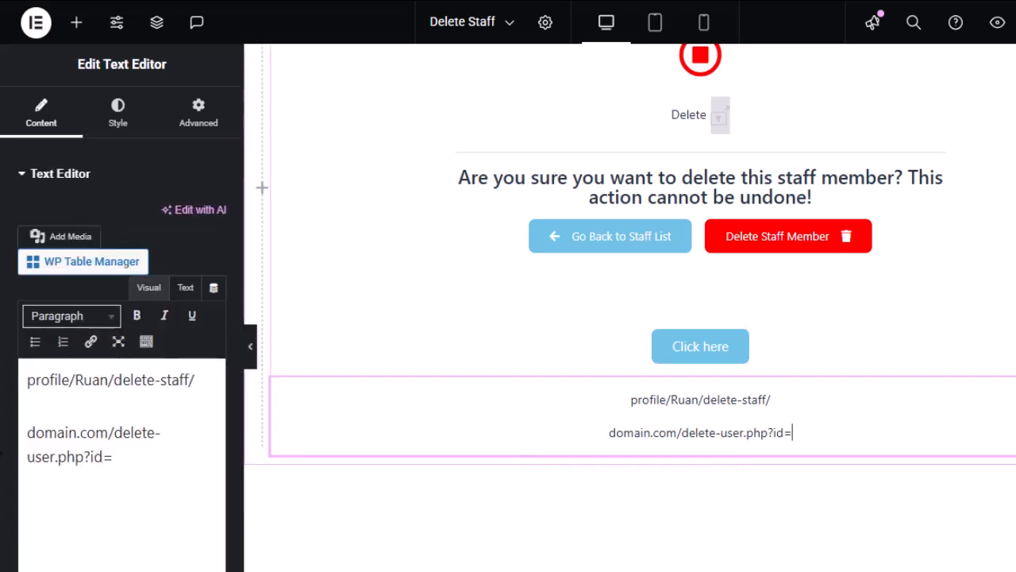
left_click_drag(114, 459, 24, 433)
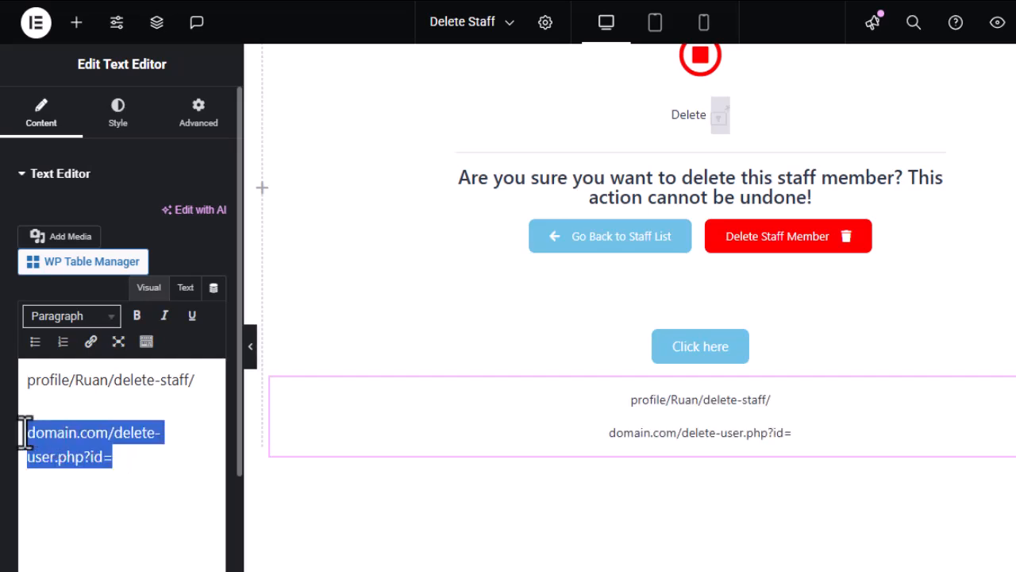
left_click(740, 354)
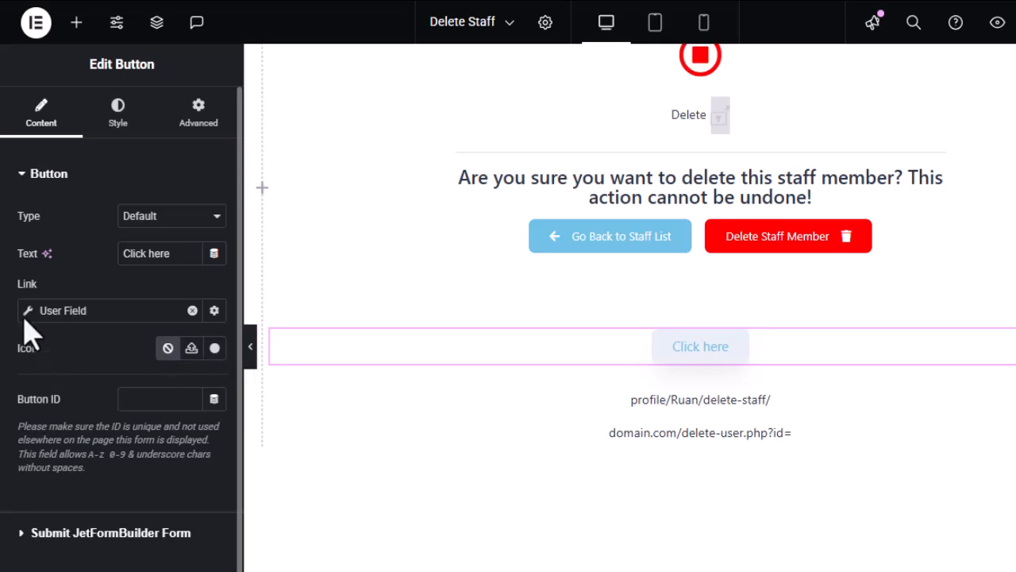
left_click(30, 313)
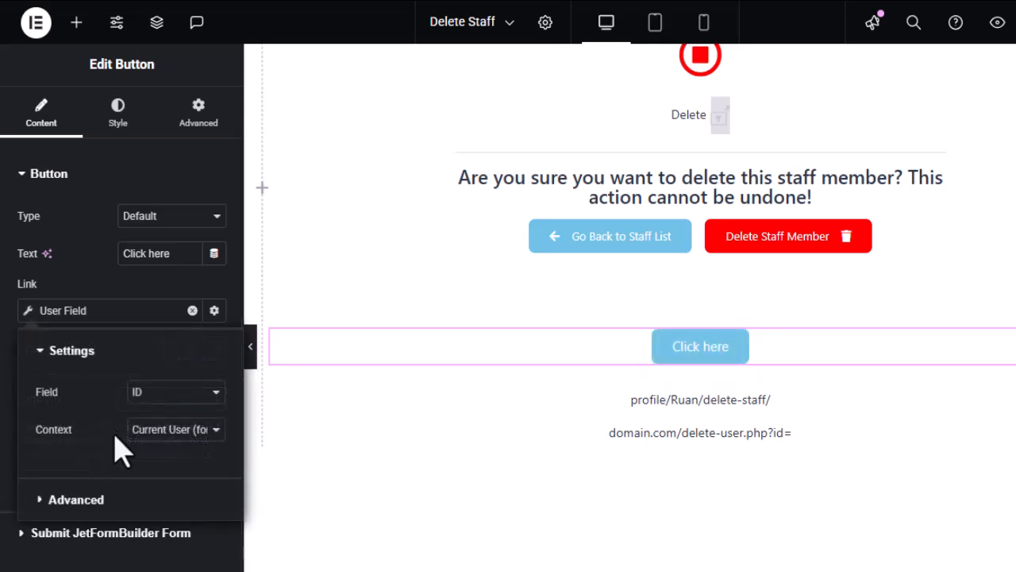
left_click(73, 351)
left_click(62, 395)
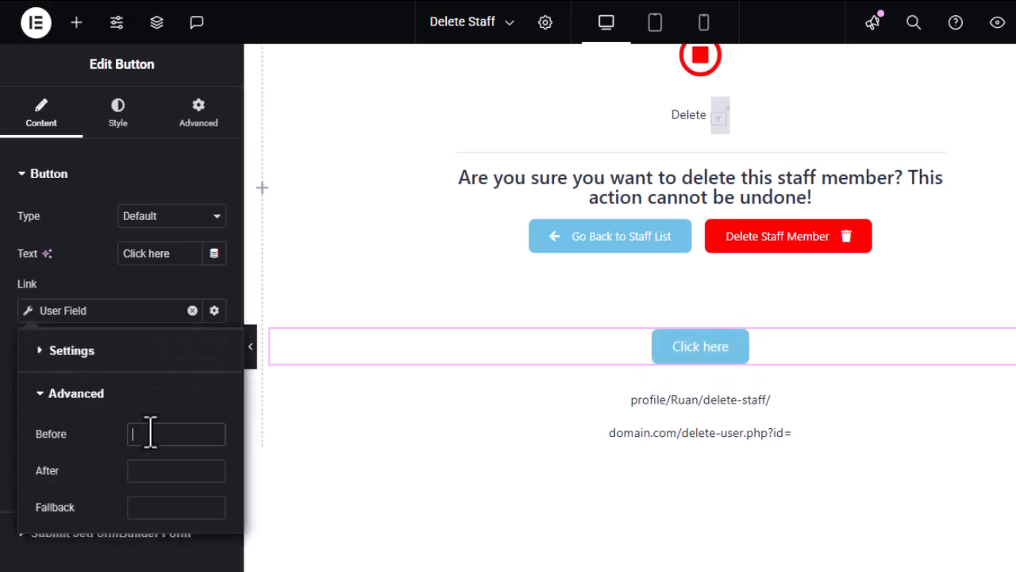
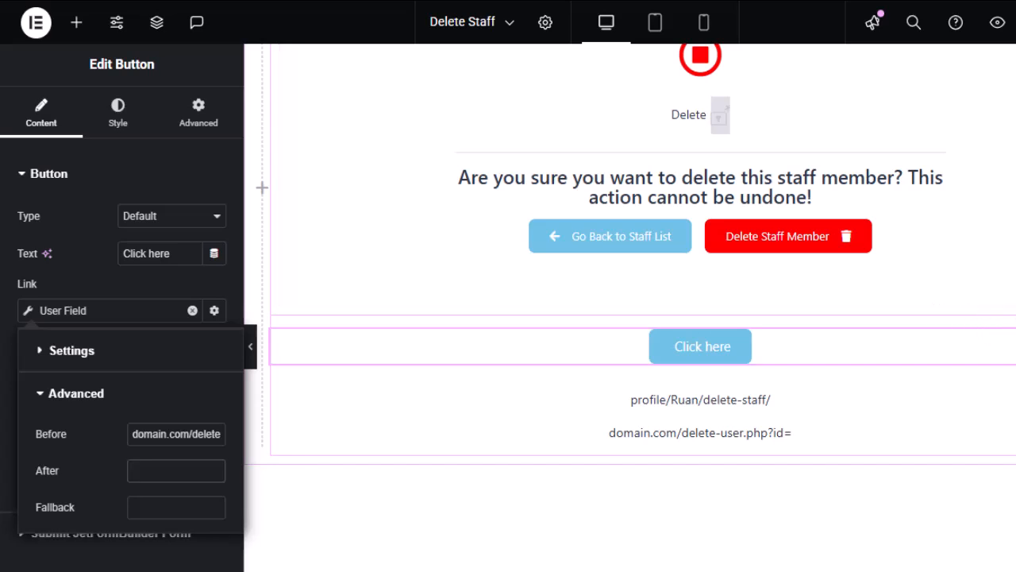
Bring up the Finscore Delete Staff page with its Go Back and Delete Staff Member buttons.
left_click(31, 534)
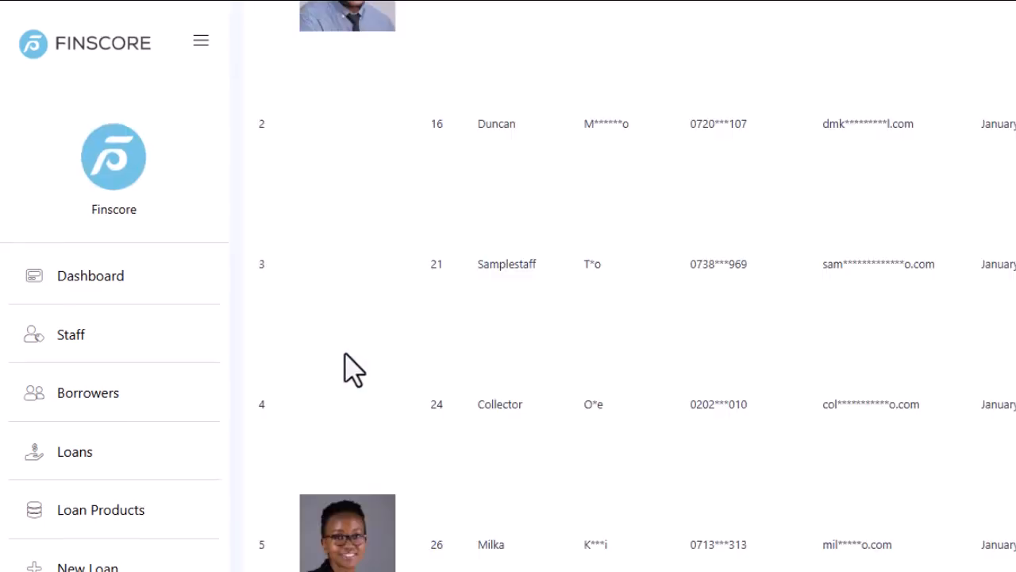
Scroll down to the staff table and across its columns to see all seven staff members.
scroll(352, 367, "down", 2)
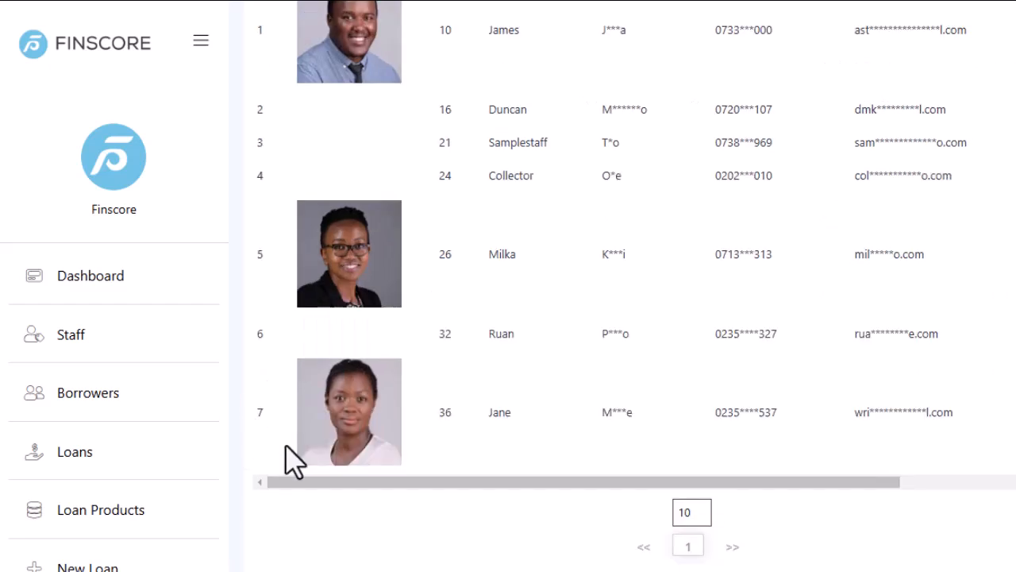
scroll(361, 508, "down", 1)
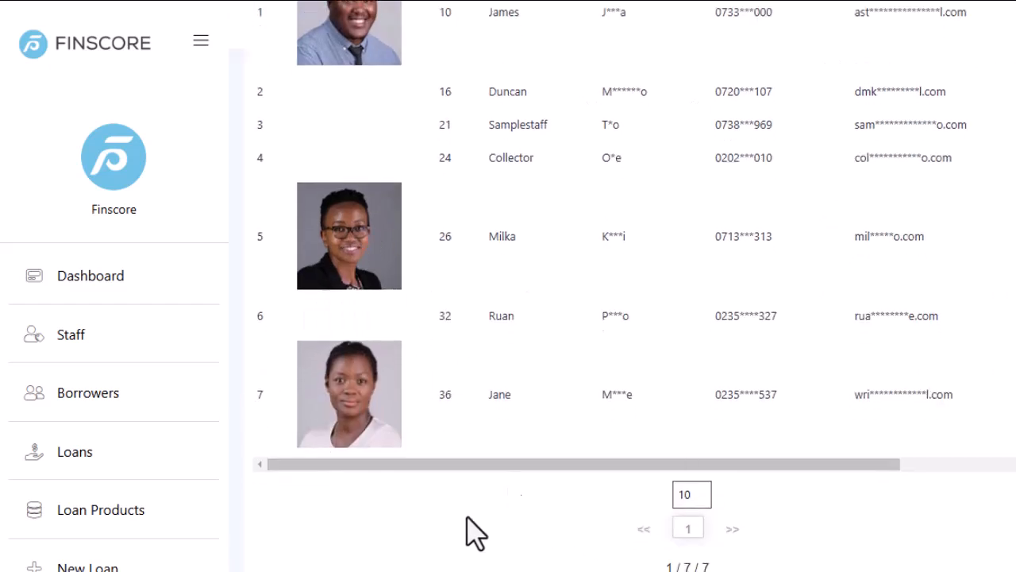
left_click_drag(535, 468, 317, 486)
Return to the Delete Staff template in Elementor and select its Click here button.
mouse_move(4, 498)
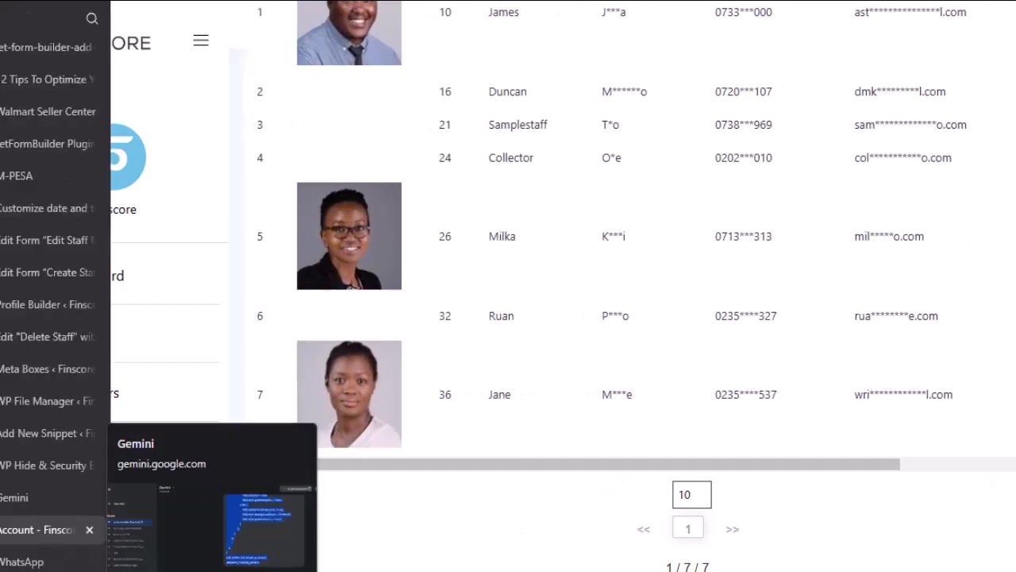
left_click(38, 338)
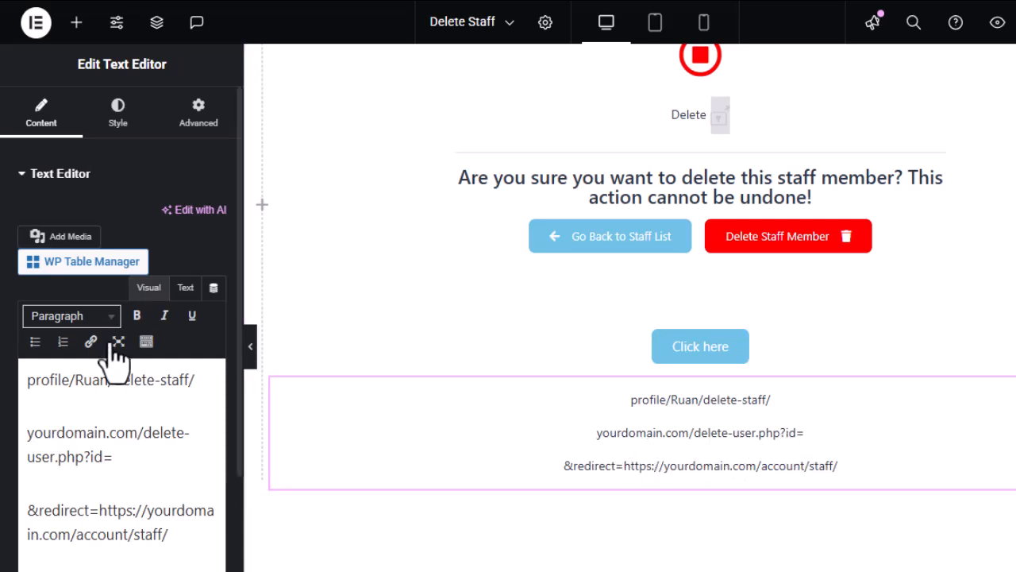
left_click(744, 361)
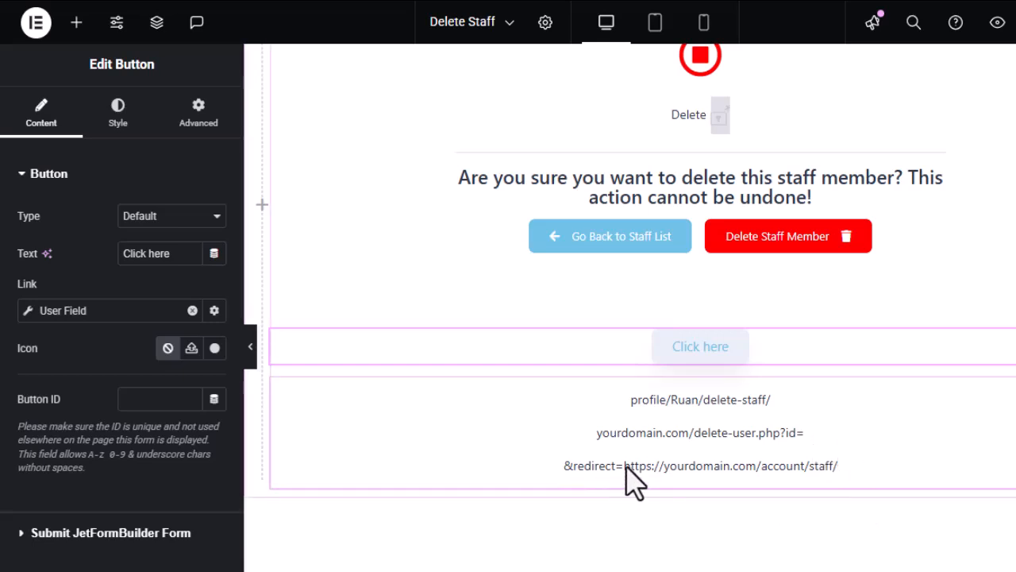
Tidy the URL notes and copy the delete-user.php?id= and redirect lines.
mouse_move(649, 476)
left_mouse_down()
mouse_move(671, 463)
mouse_move(643, 485)
left_mouse_up()
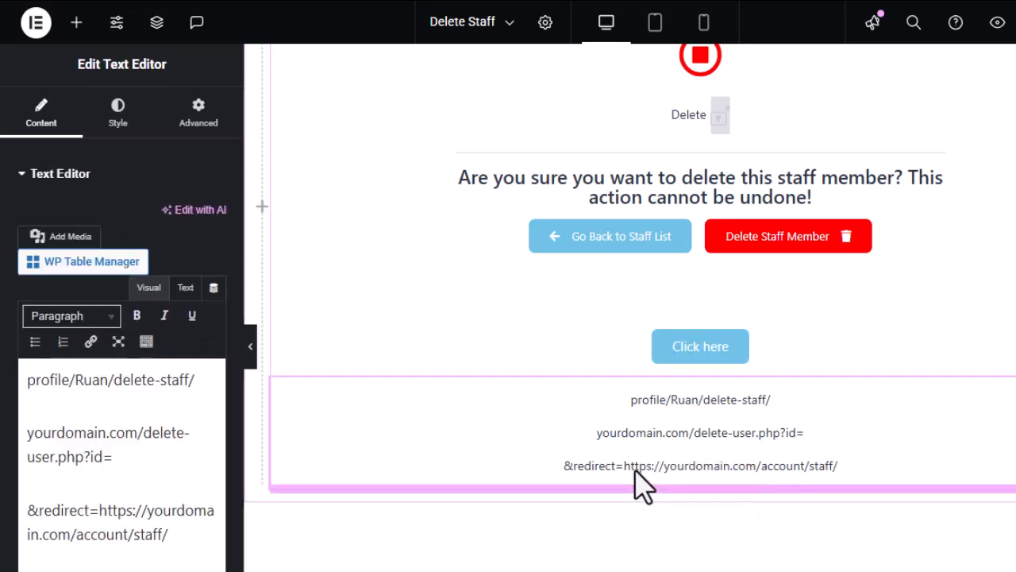
key("Delete")
left_click(98, 529)
left_click_drag(99, 509, 172, 537)
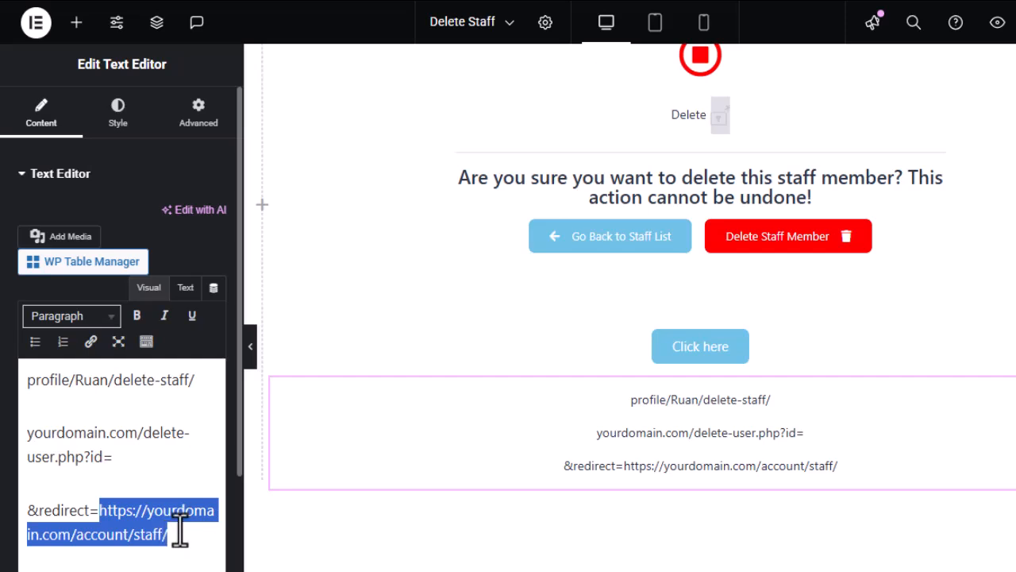
left_click(176, 537)
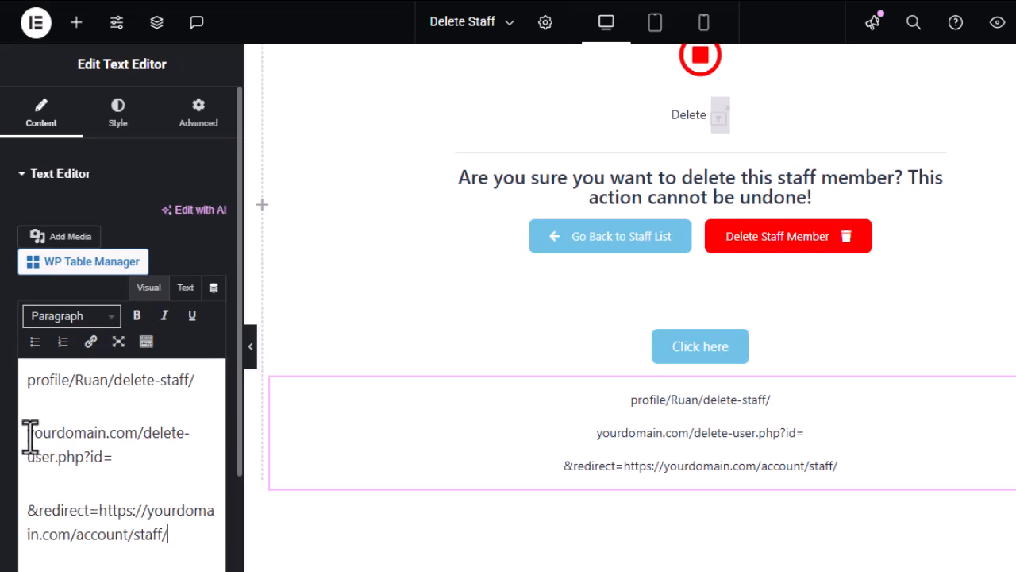
left_click_drag(28, 435, 170, 534)
key("ctrl+c")
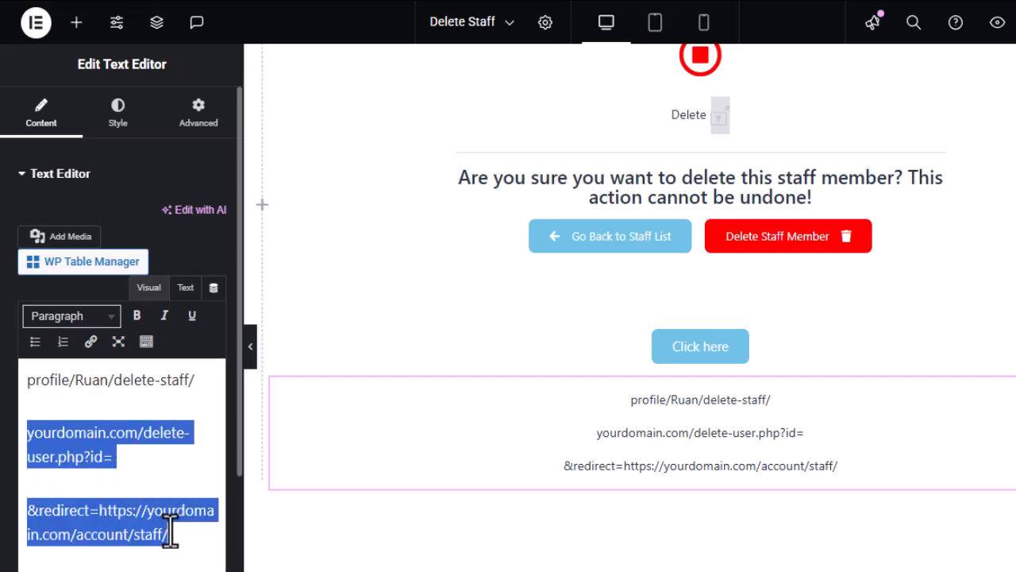
Paste the lines below, join them with id=23 and make the combined test link bold.
left_click(180, 547)
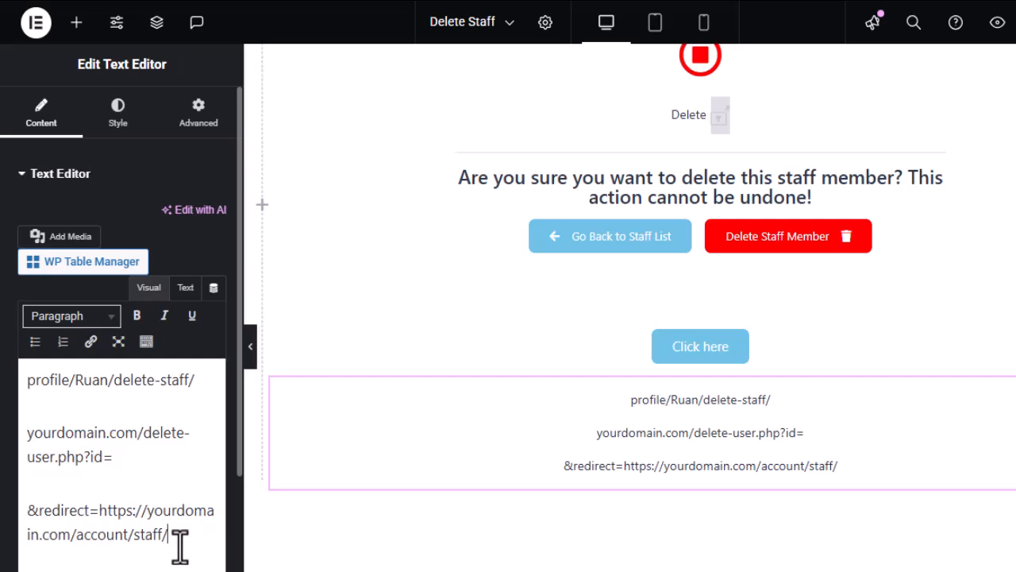
key("Return")
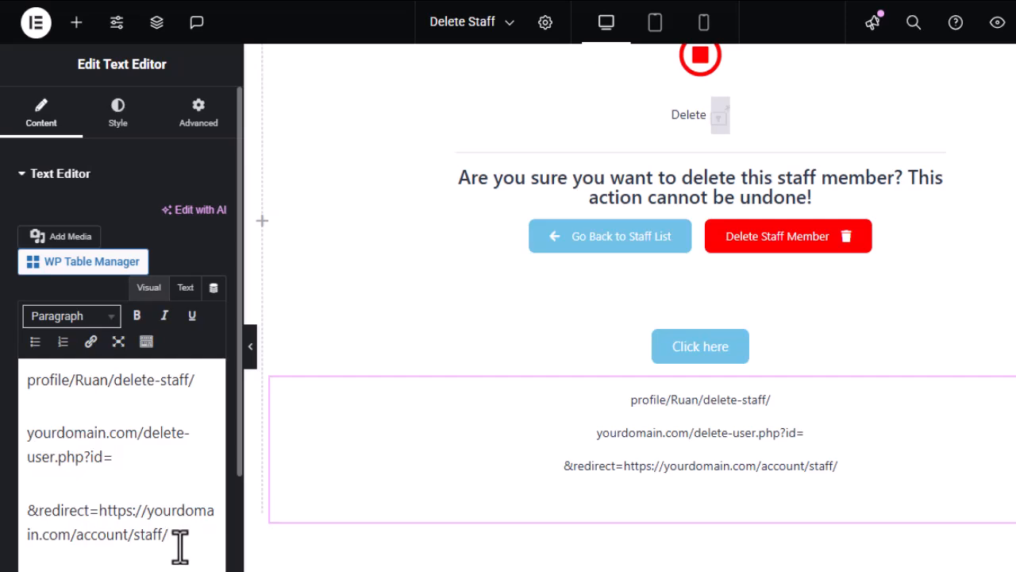
key("ctrl+v")
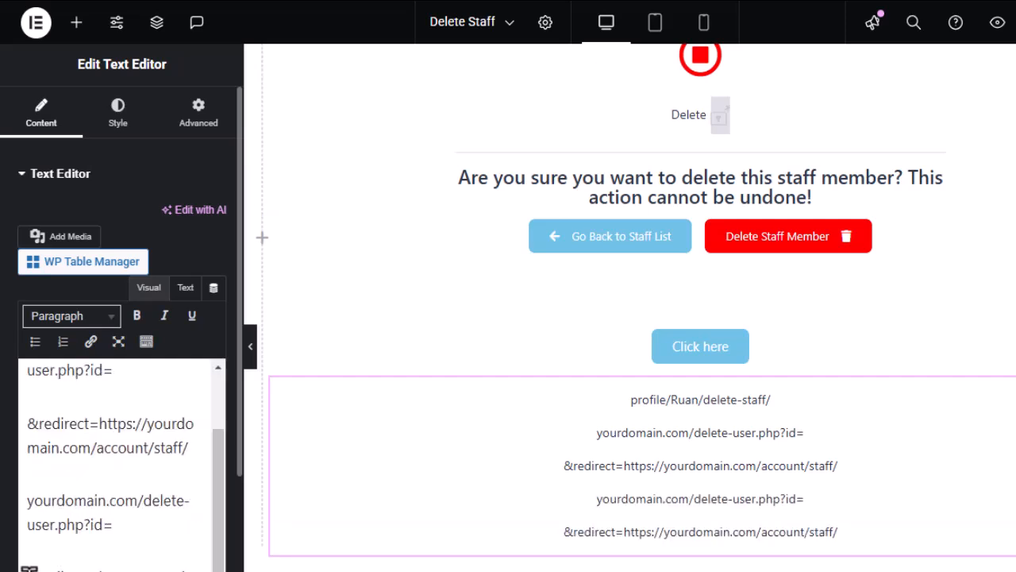
key("BackSpace")
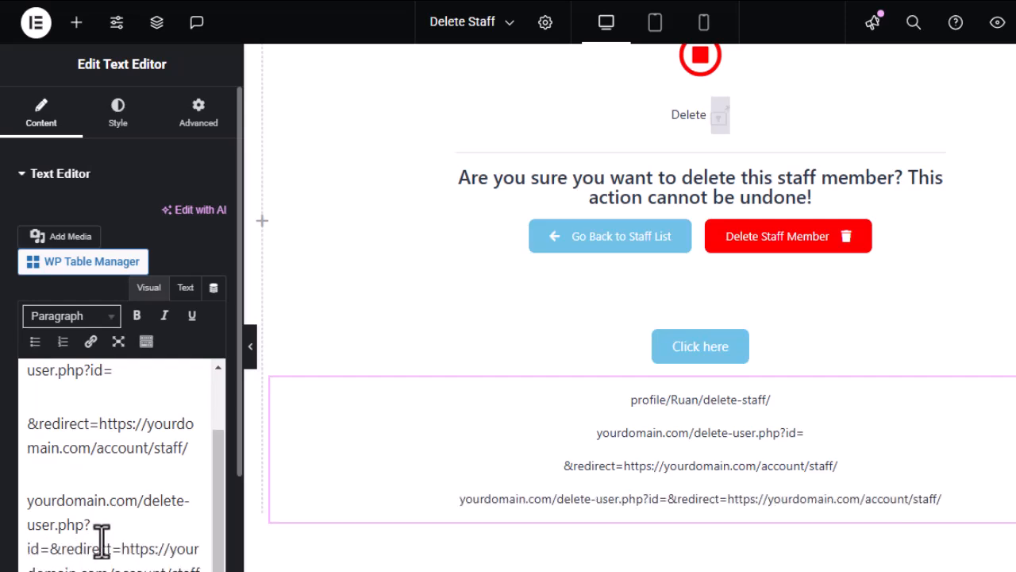
type("23")
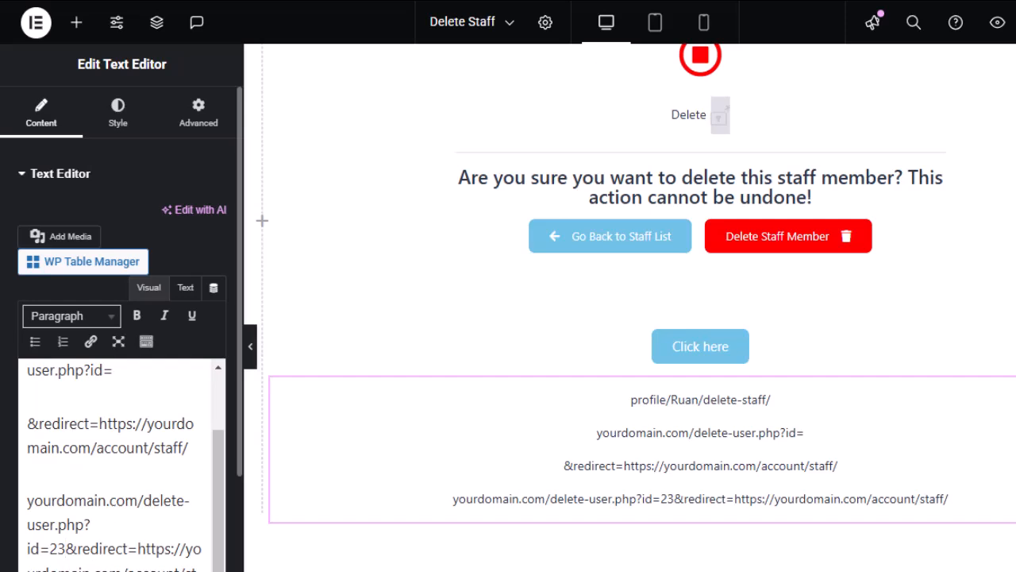
left_click_drag(49, 565, 26, 506)
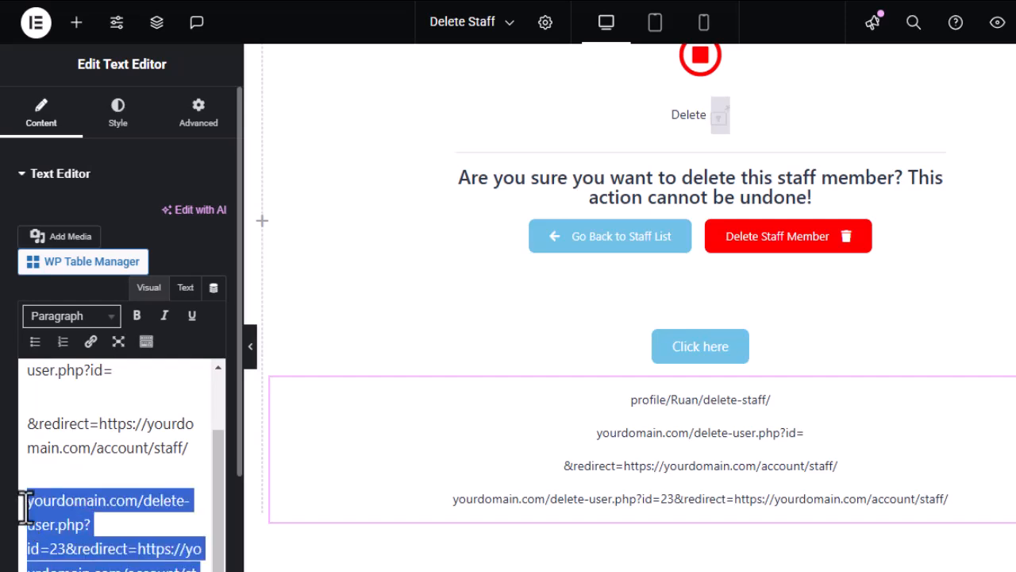
key("ctrl+b")
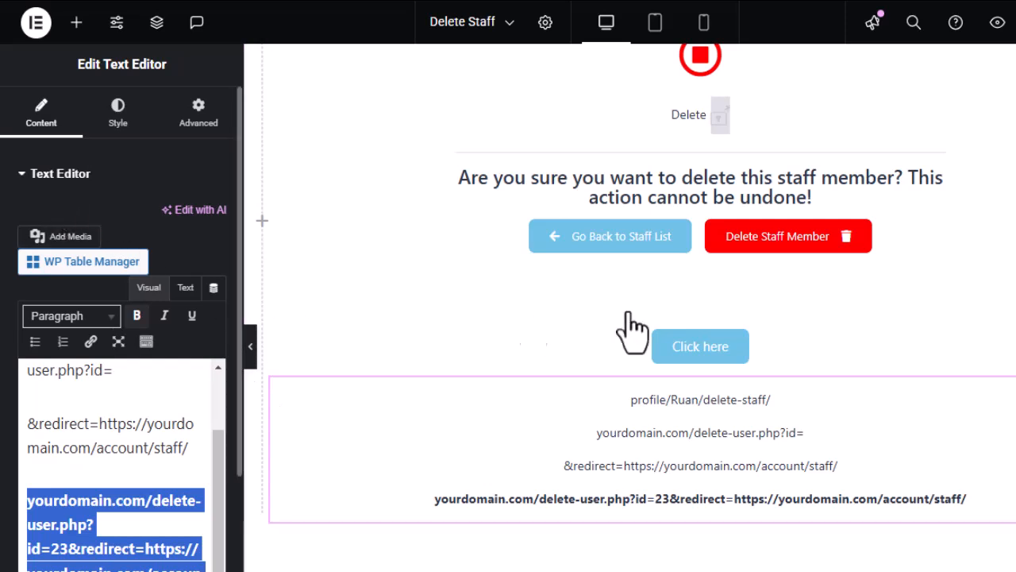
left_click(709, 349)
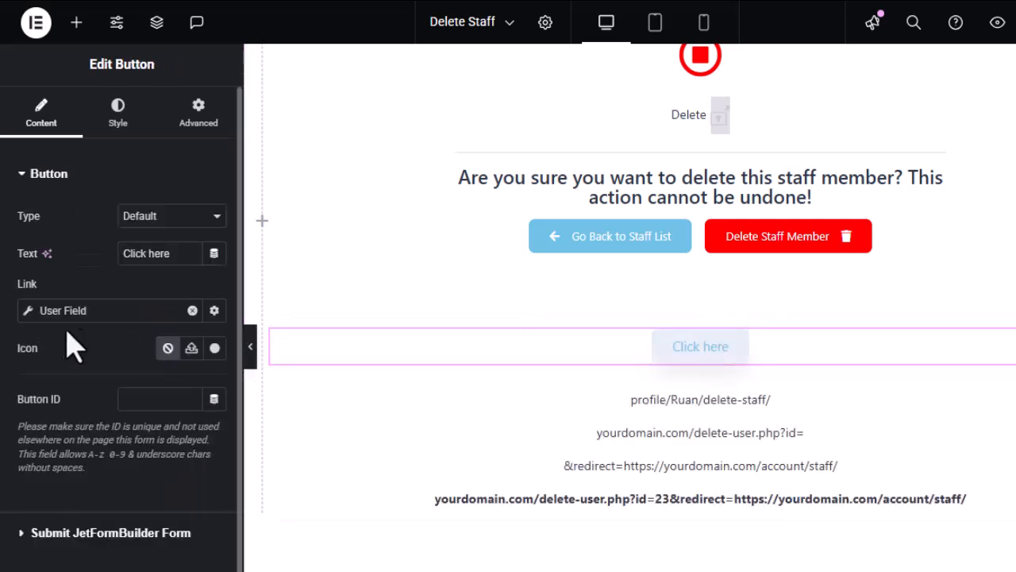
Open the Click here button's User Field settings, which use the current user's ID.
left_click(27, 311)
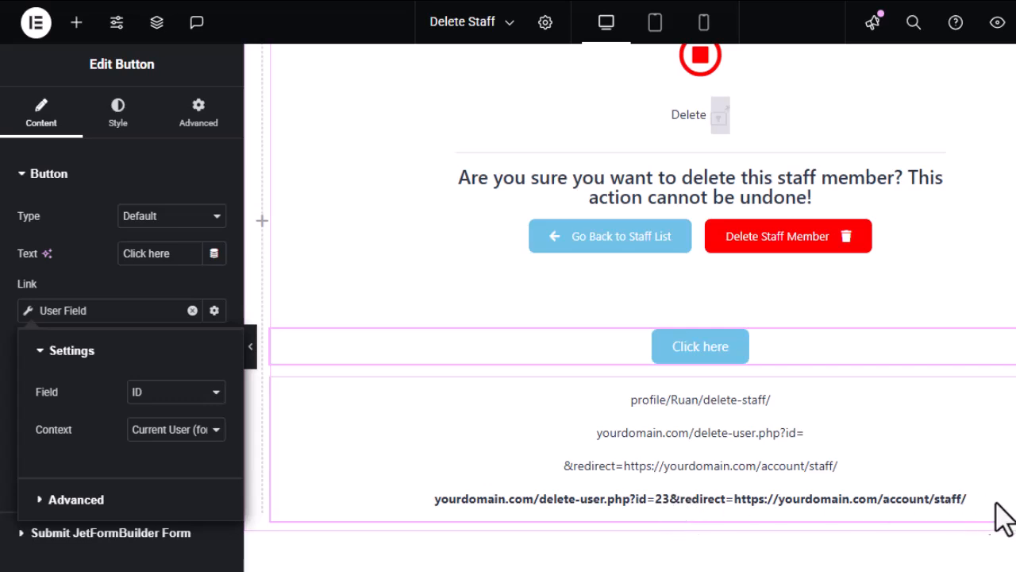
mouse_move(2, 349)
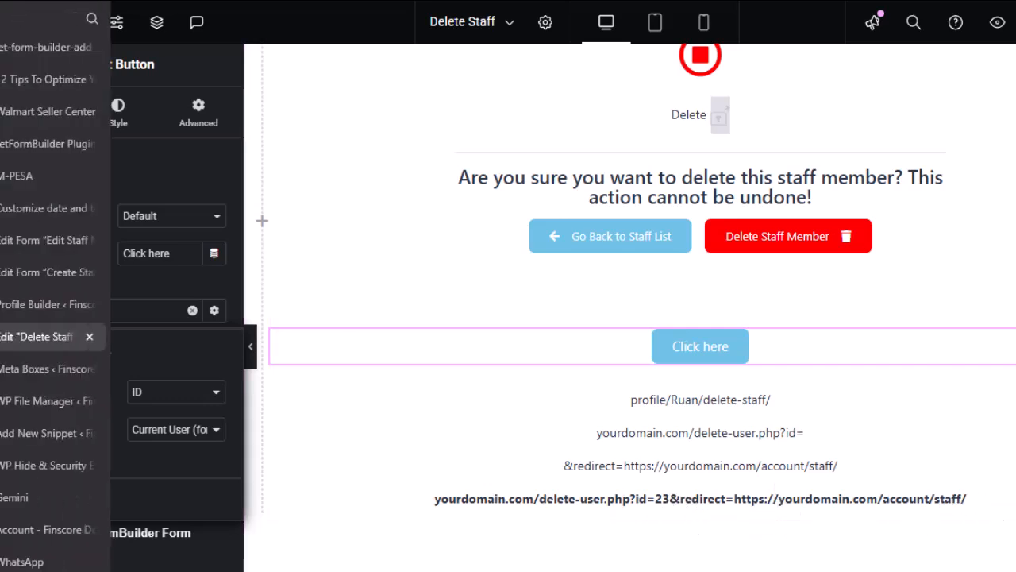
Open the Delete User [DO NOT ACTIVATE] snippet and inspect line 14's redirect fallback to home_url().
left_click(24, 437)
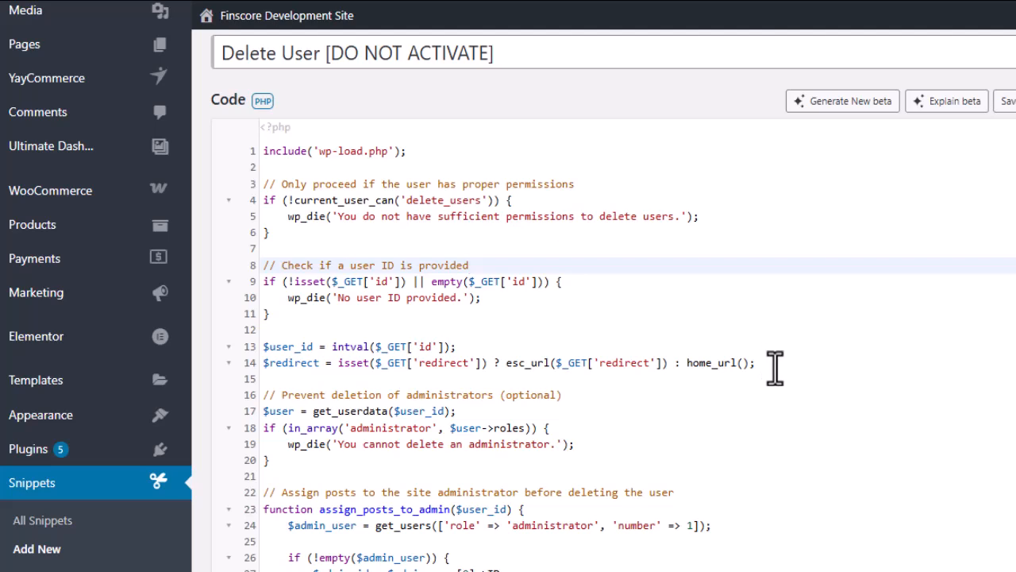
left_click_drag(756, 363, 266, 367)
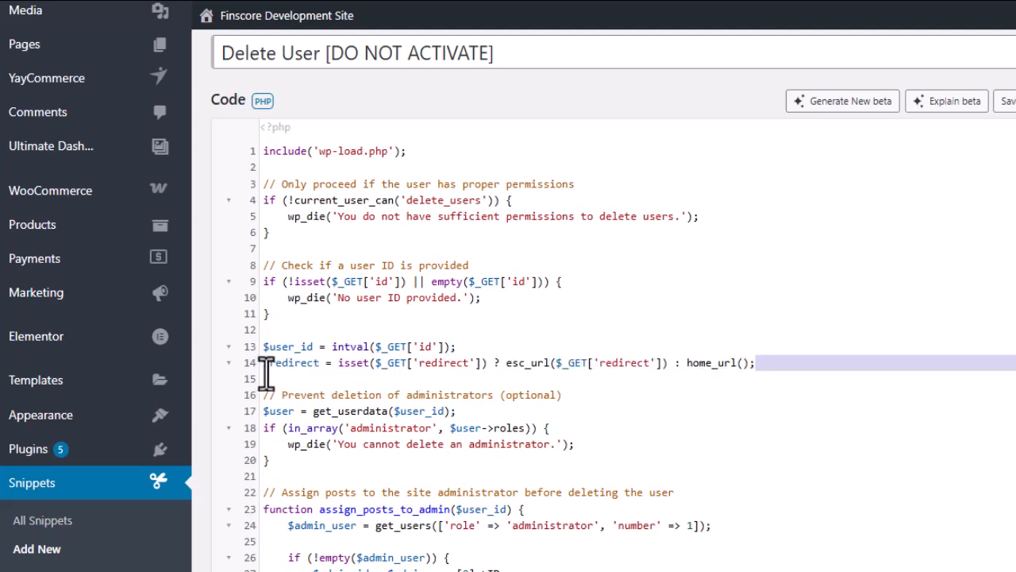
left_click(784, 356)
left_click(783, 363)
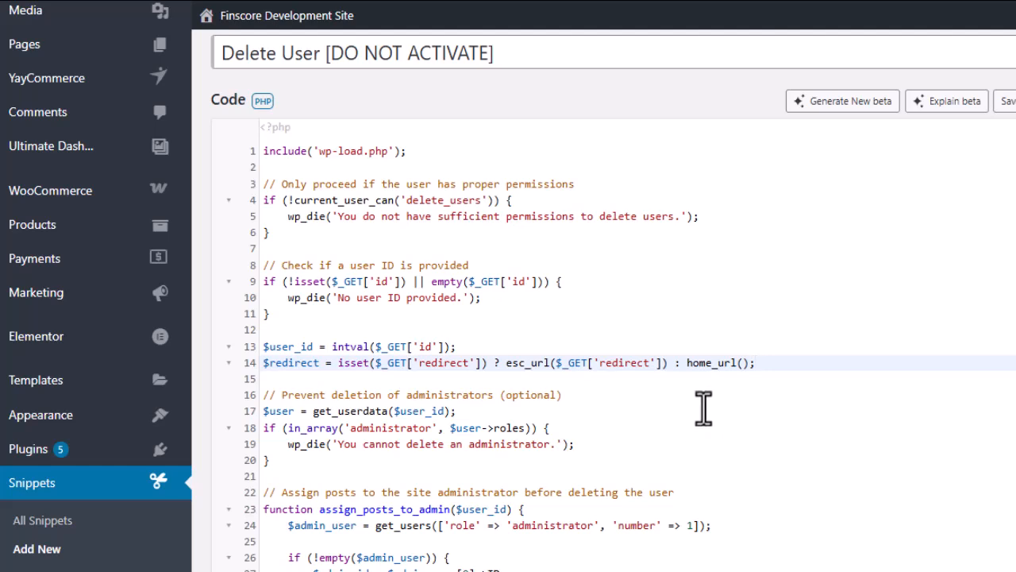
Check the Delete Staff Member button's User Field link for its site URL prefix and &redirect= suffix.
mouse_move(4, 402)
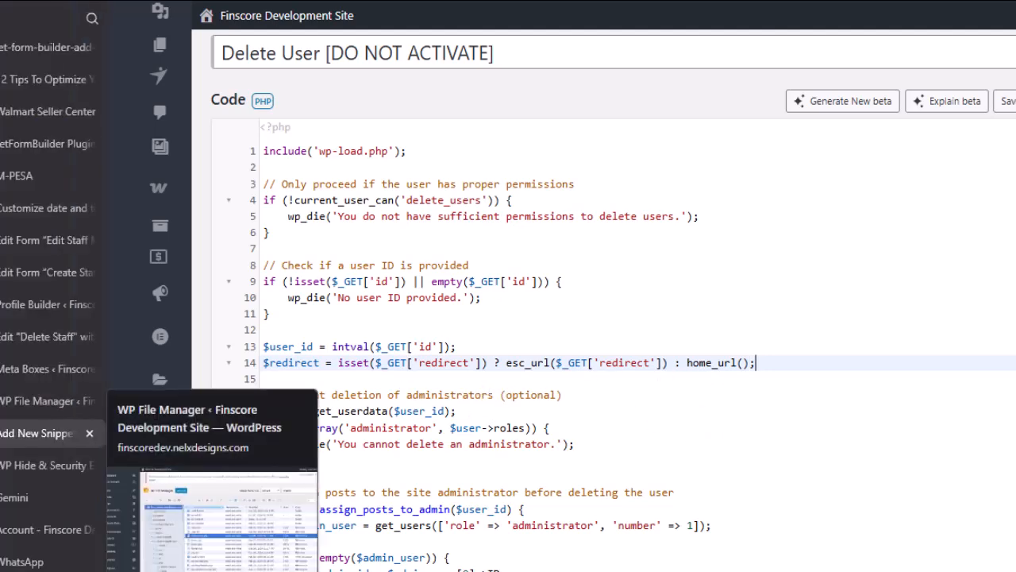
left_click(27, 337)
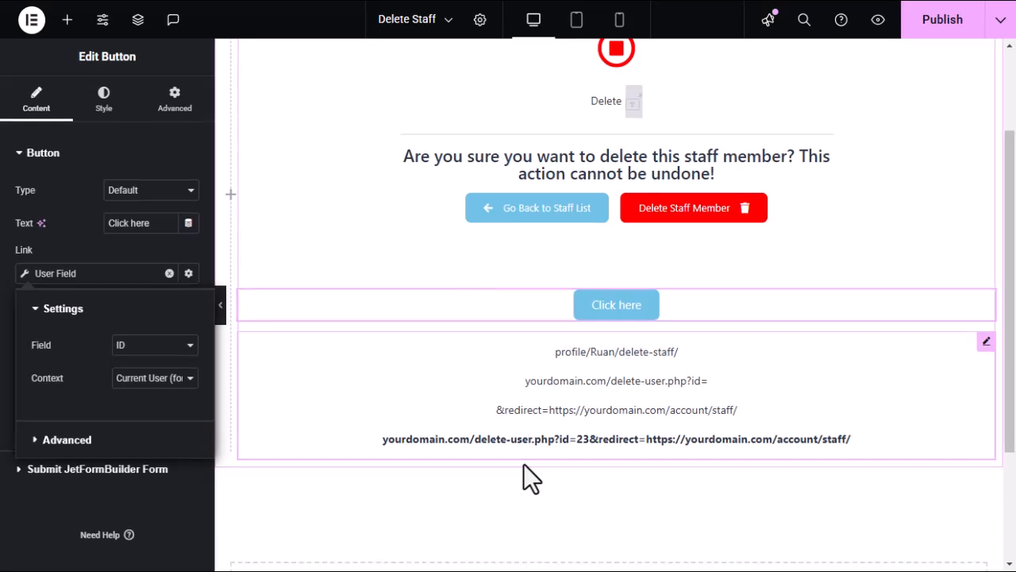
left_click(758, 204)
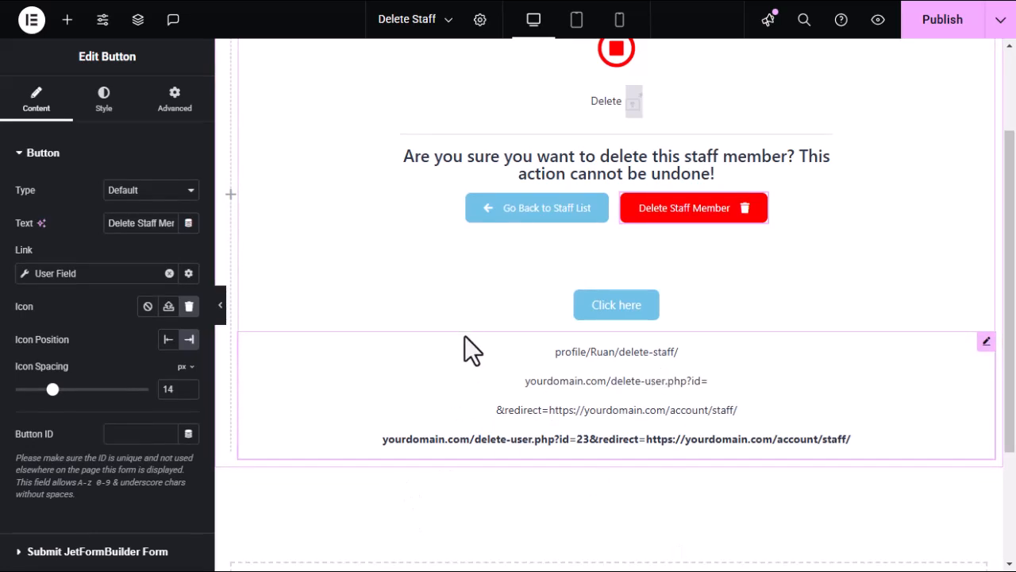
left_click(26, 277)
left_click(67, 439)
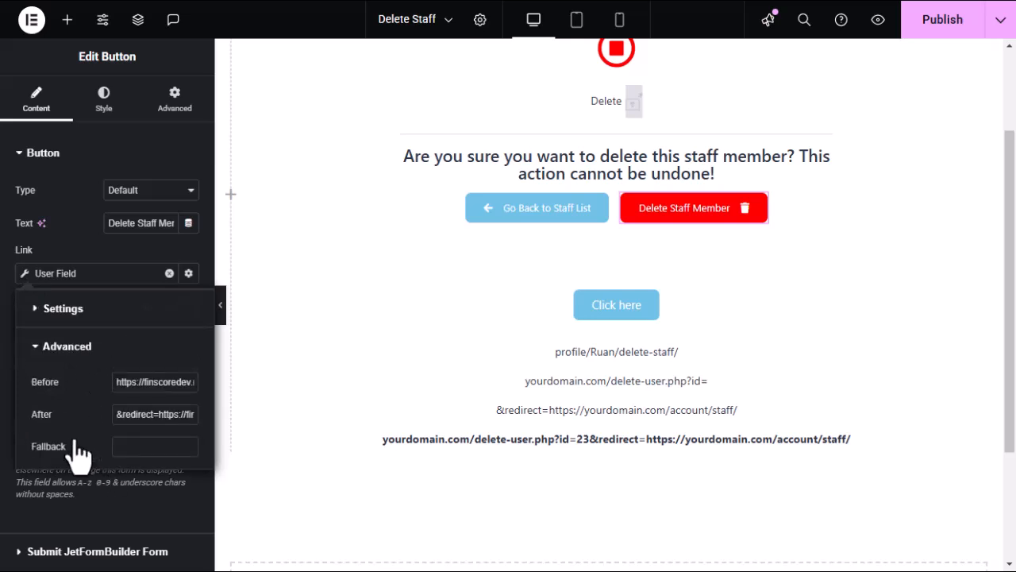
left_click(57, 349)
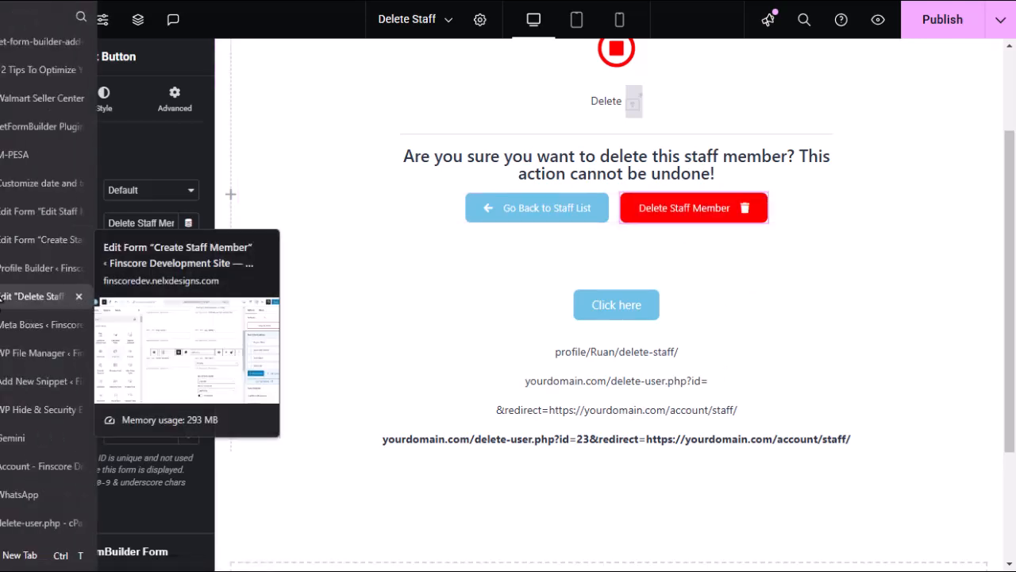
Review the Profile Builder User Page subpages, including Delete Staff with slug delete-staff.
left_click(24, 267)
scroll(492, 329, "down", 5)
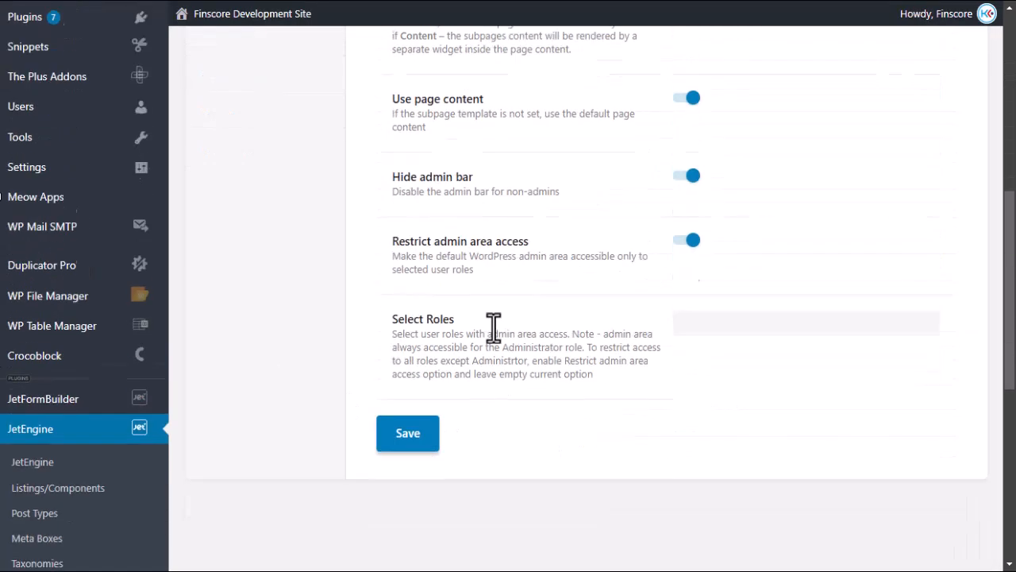
scroll(453, 295, "up", 2)
scroll(508, 309, "up", 5)
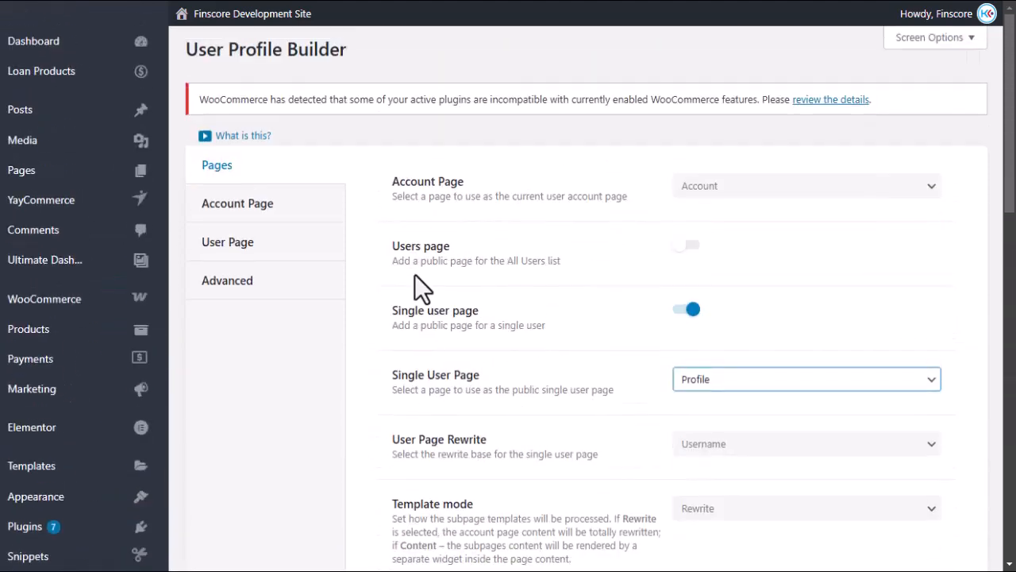
left_click(237, 249)
scroll(441, 302, "down", 9)
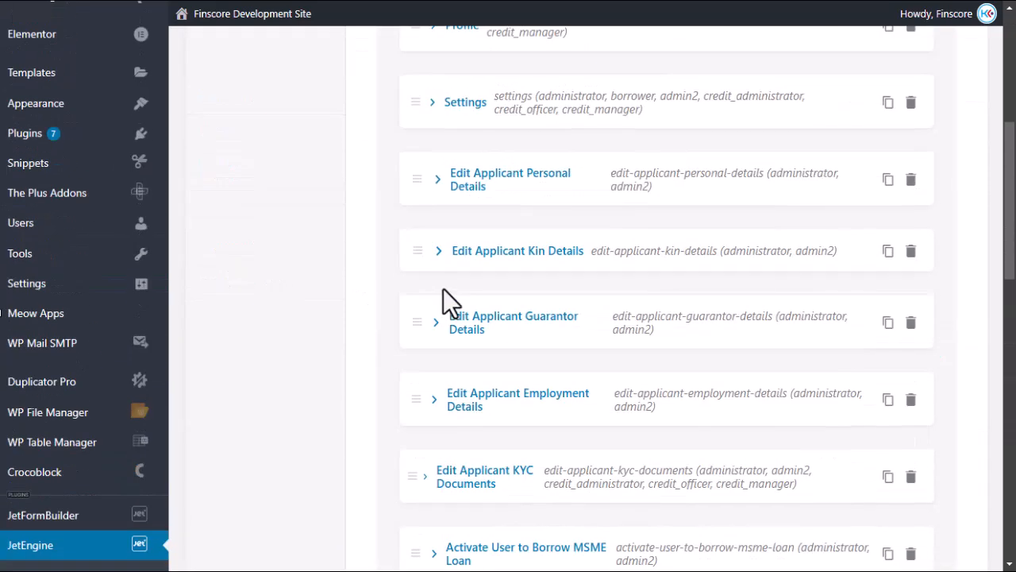
scroll(405, 311, "down", 3)
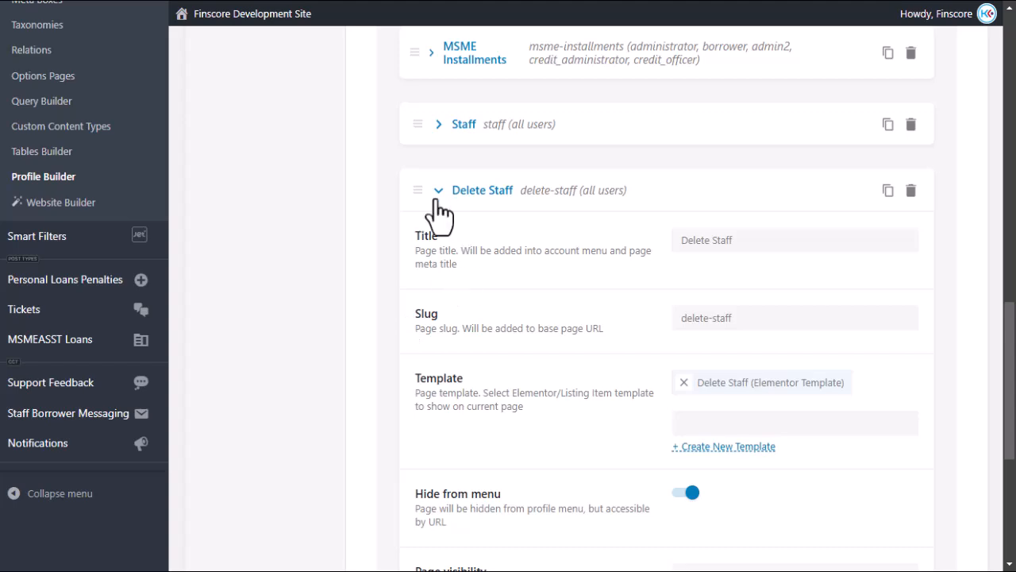
scroll(564, 350, "down", 3)
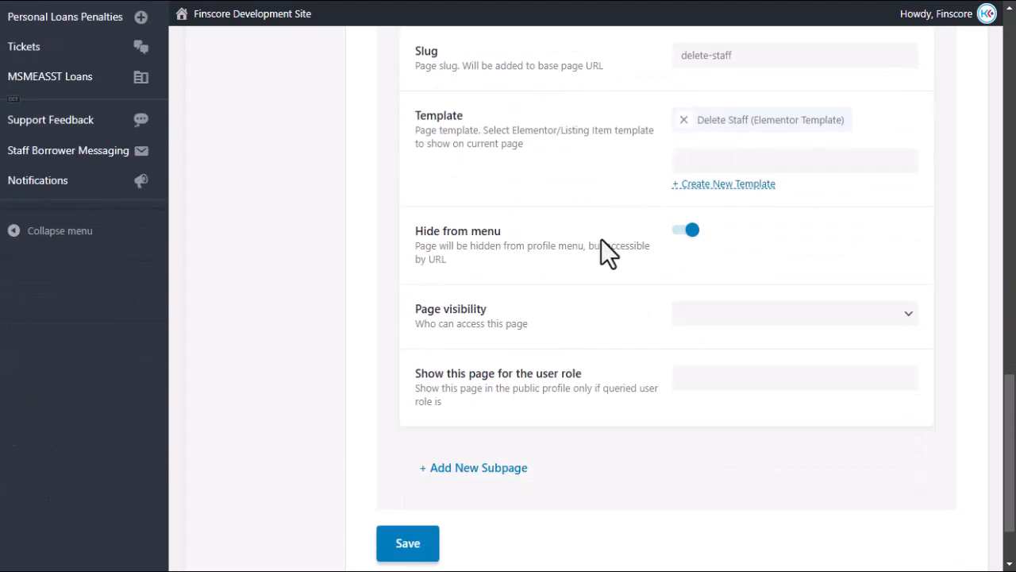
scroll(429, 302, "up", 5)
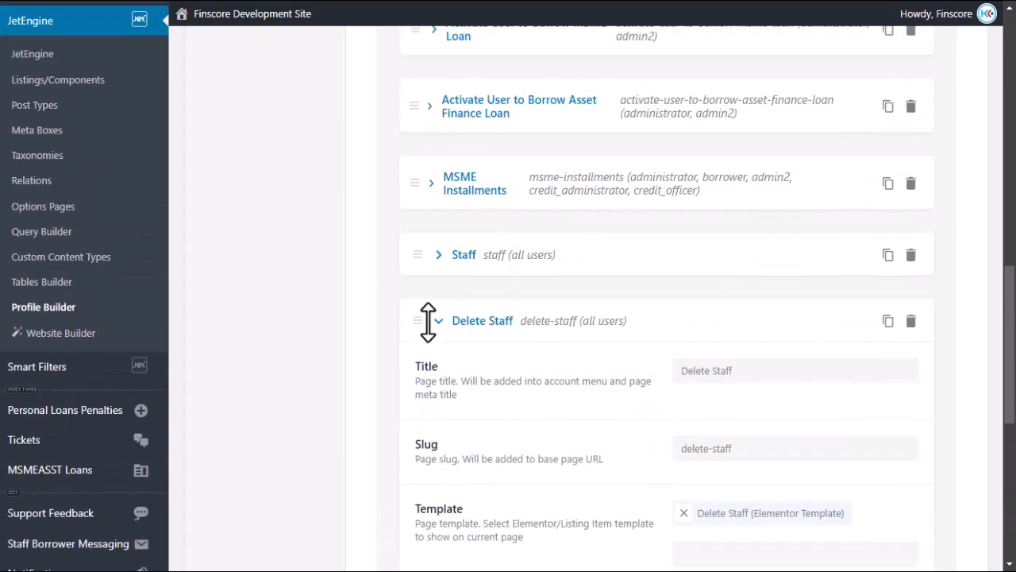
scroll(587, 384, "down", 3)
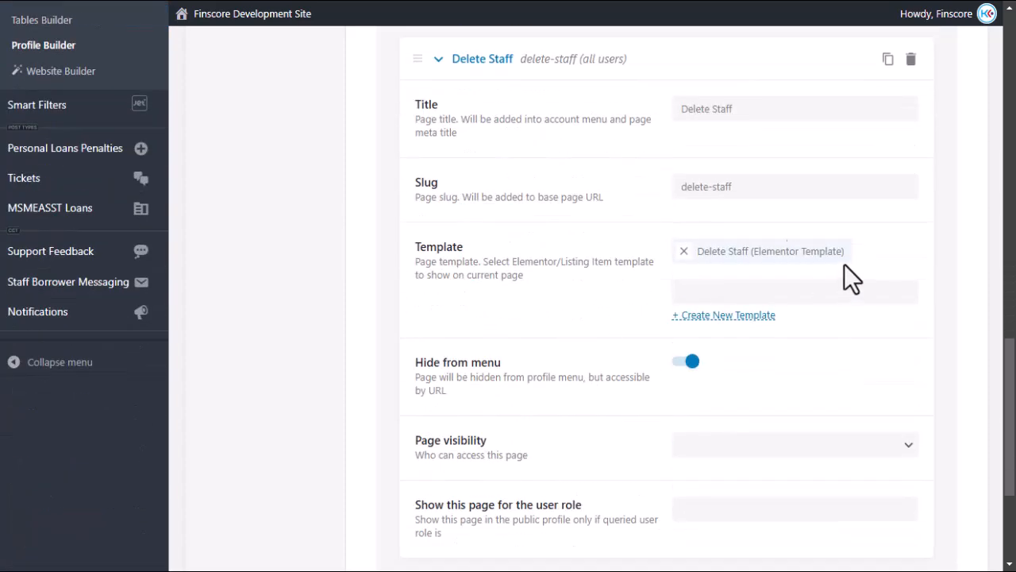
scroll(246, 270, "up", 10)
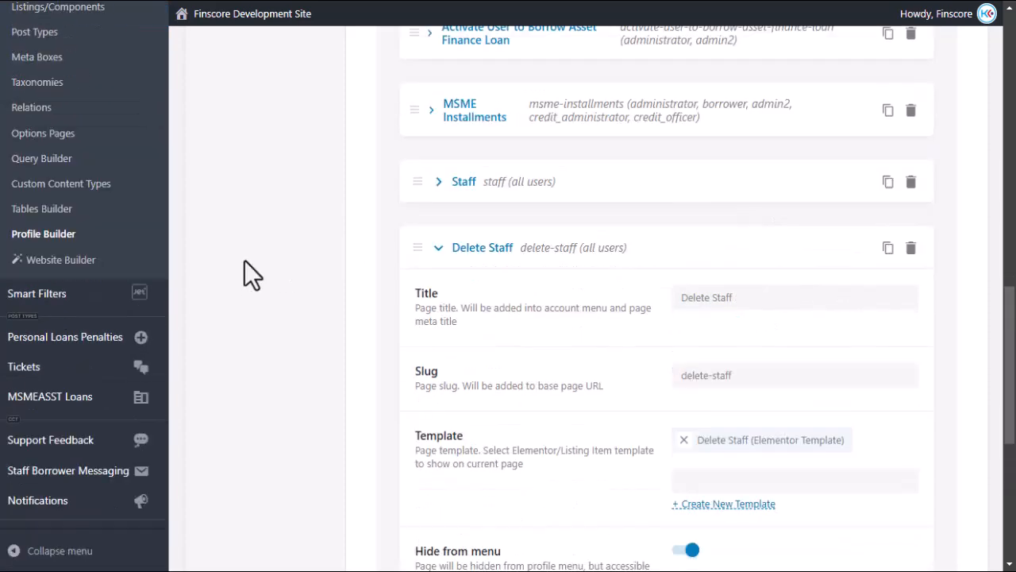
scroll(312, 272, "up", 5)
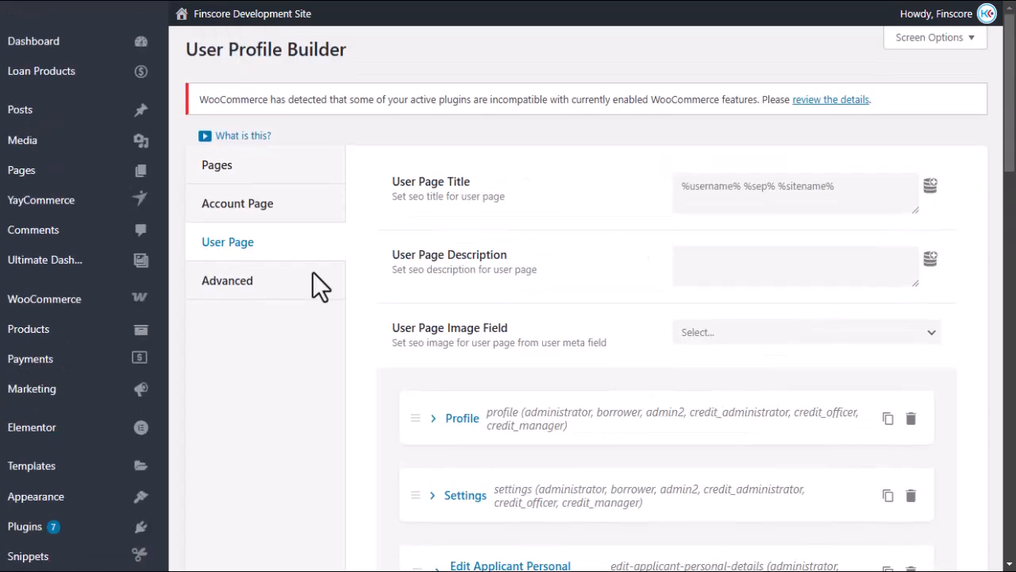
Delete the Click here test button and the URL notes text block from the Delete Staff template.
mouse_move(32, 268)
left_click(24, 297)
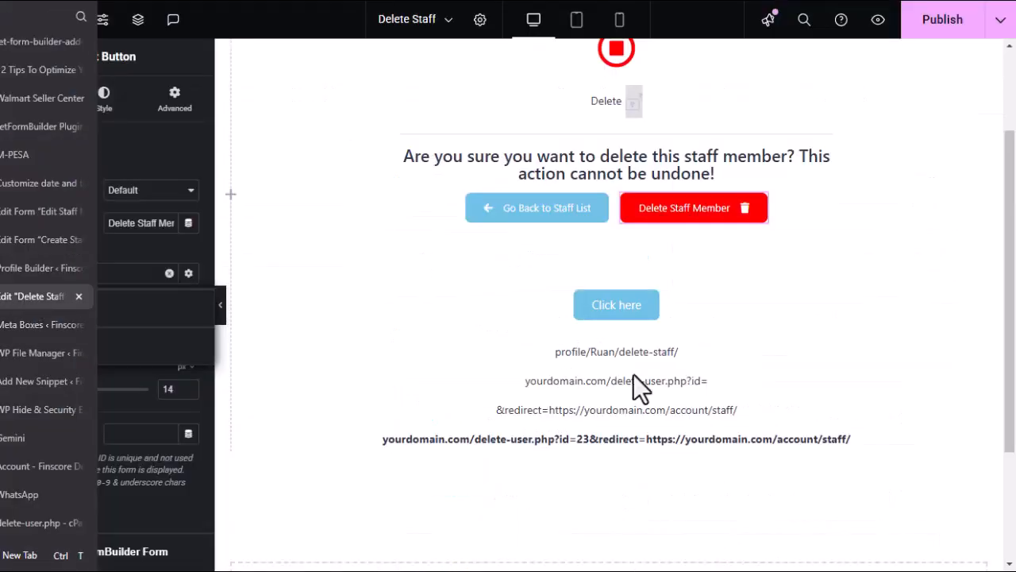
mouse_move(957, 303)
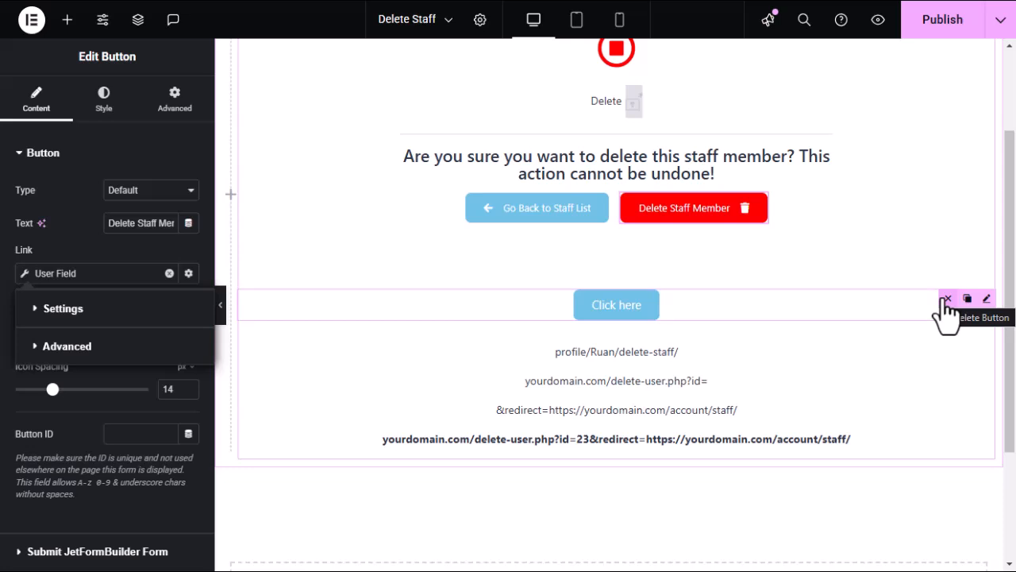
left_click(947, 299)
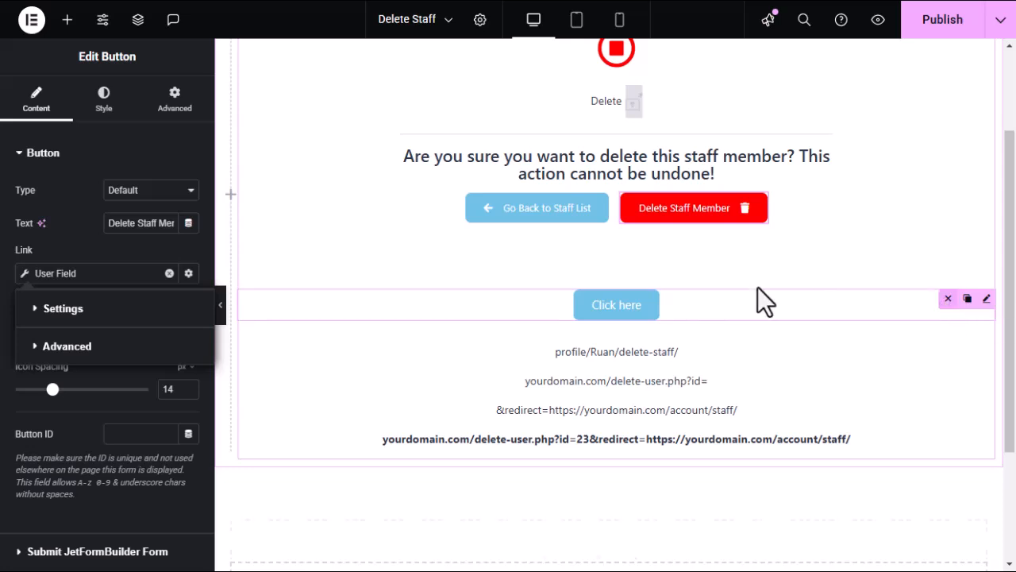
mouse_move(986, 302)
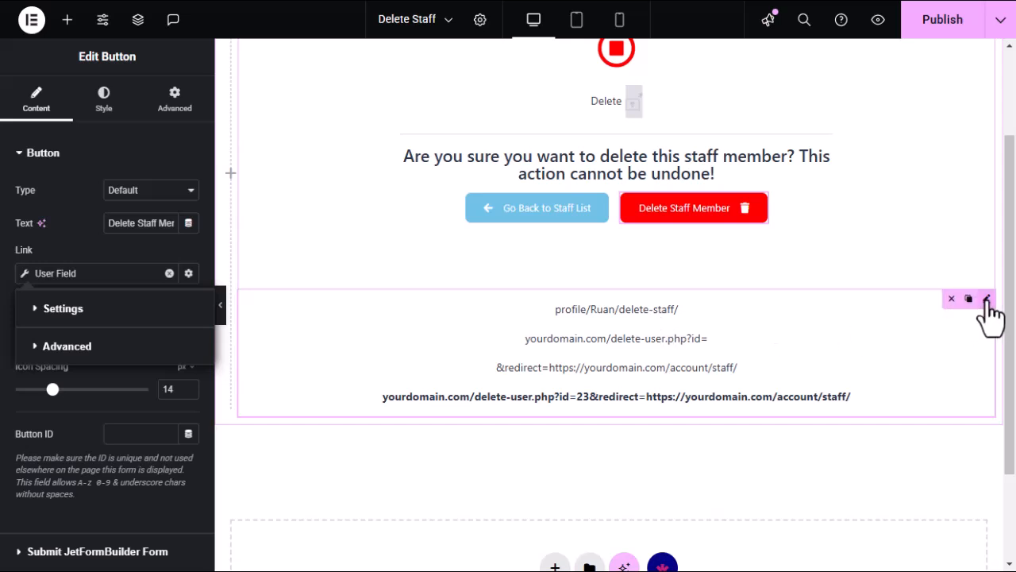
left_click(947, 299)
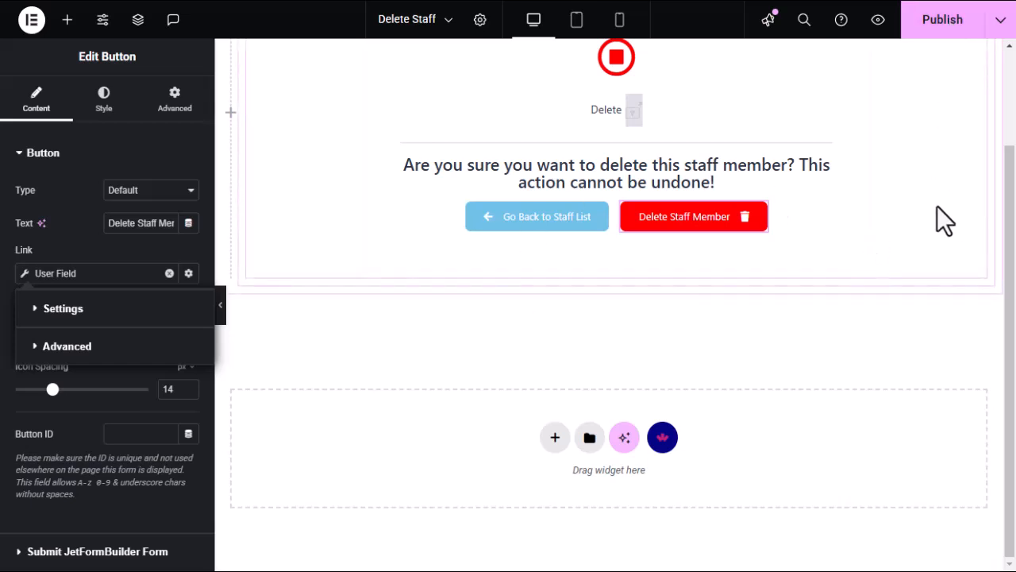
Publish the Delete Staff template and exit to WordPress's My Templates list.
left_click(946, 32)
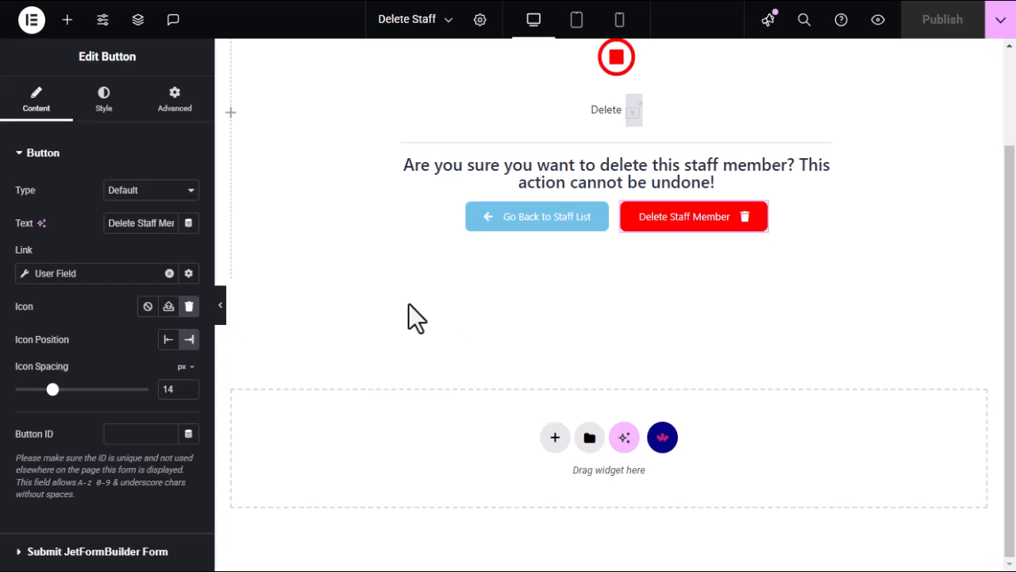
left_click(32, 23)
left_click(27, 182)
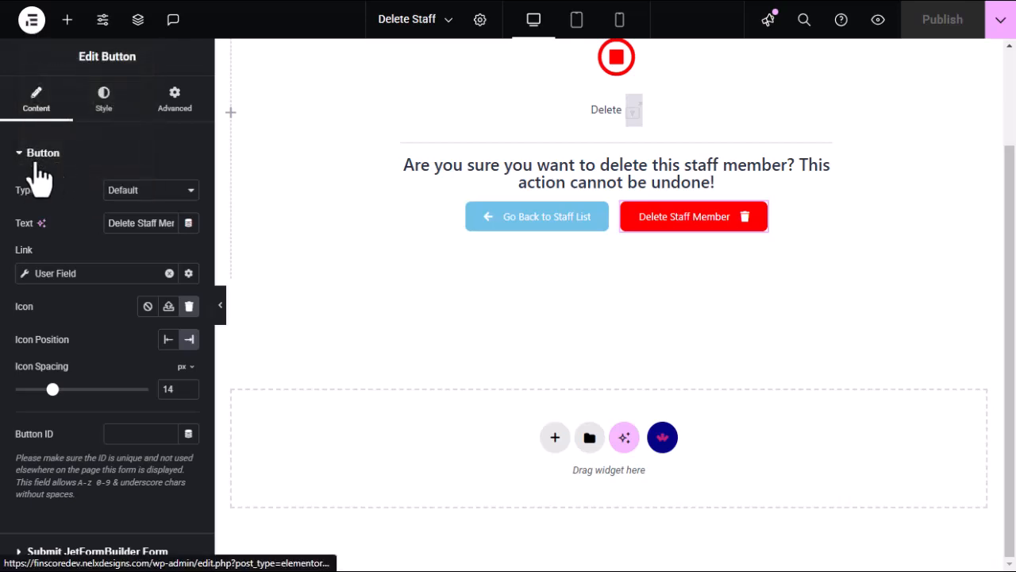
mouse_move(3, 213)
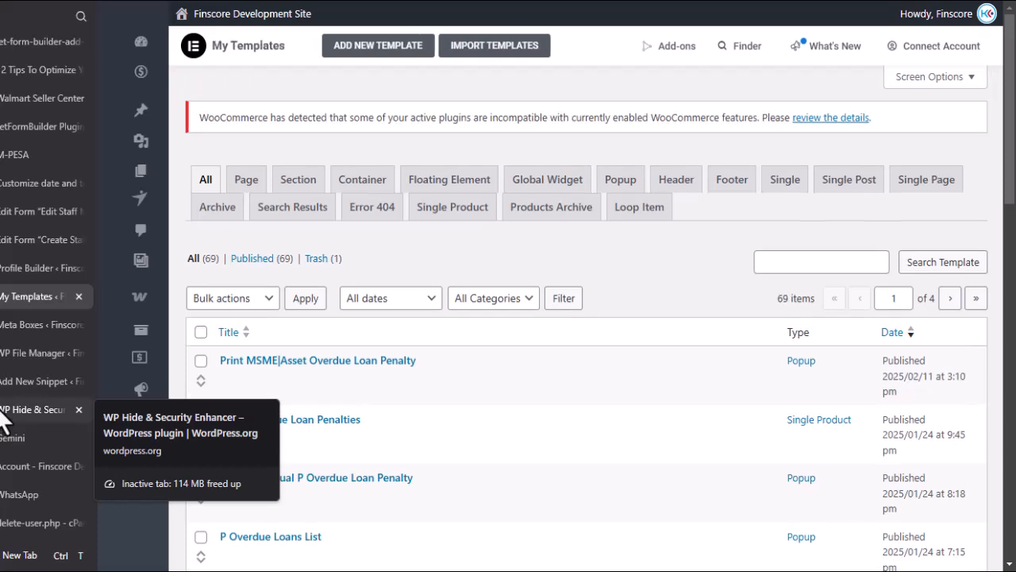
Scroll the Finscore staff table across to check each row's edit and delete-staff icons.
left_click(3, 466)
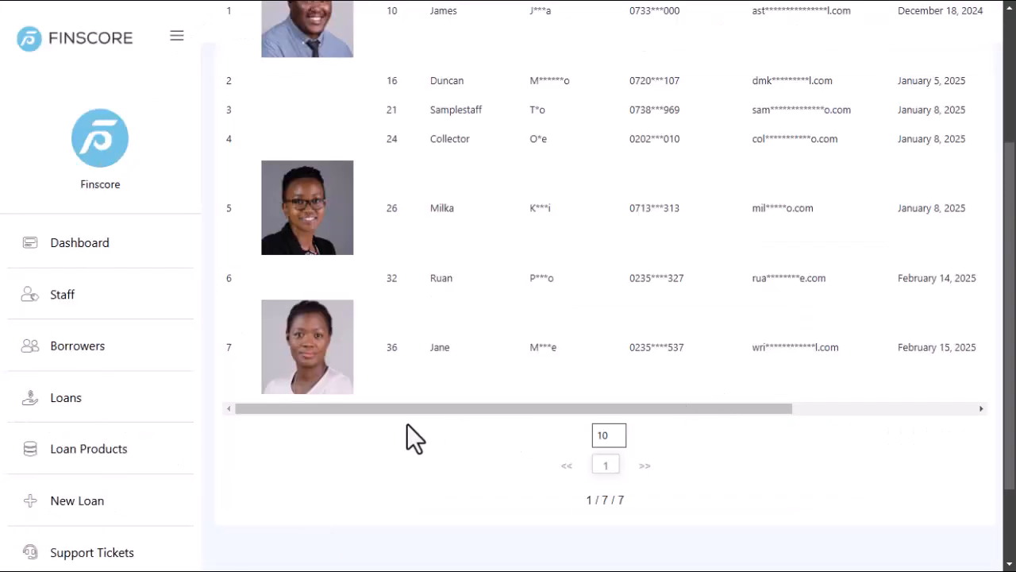
left_click_drag(403, 411, 730, 393)
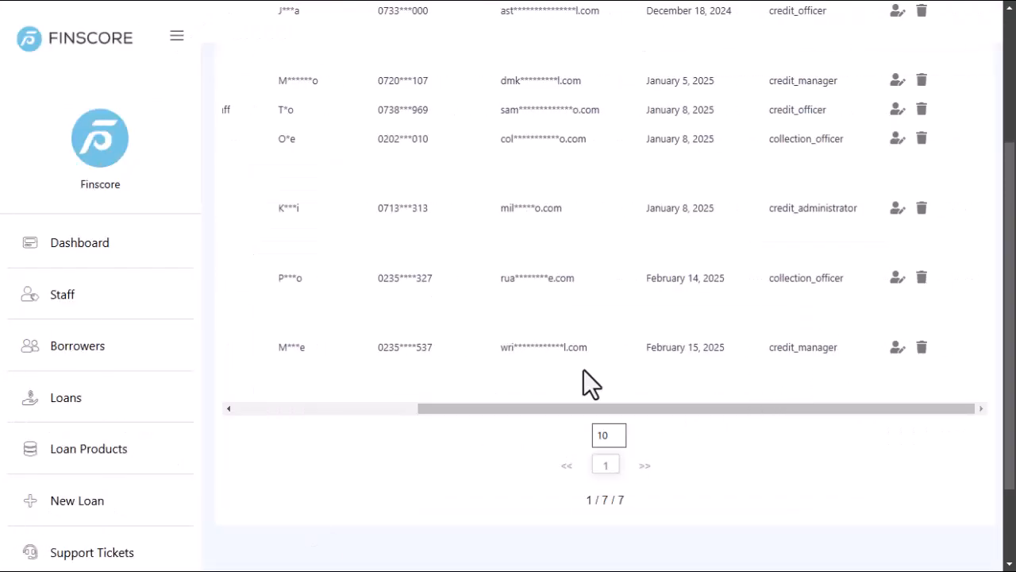
left_click_drag(789, 408, 457, 415)
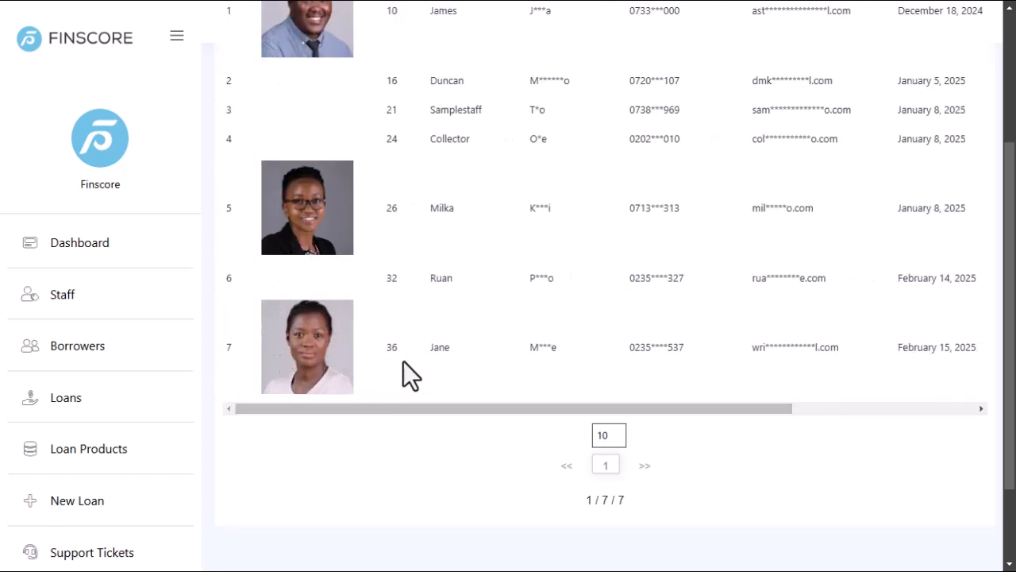
left_click_drag(405, 406, 737, 402)
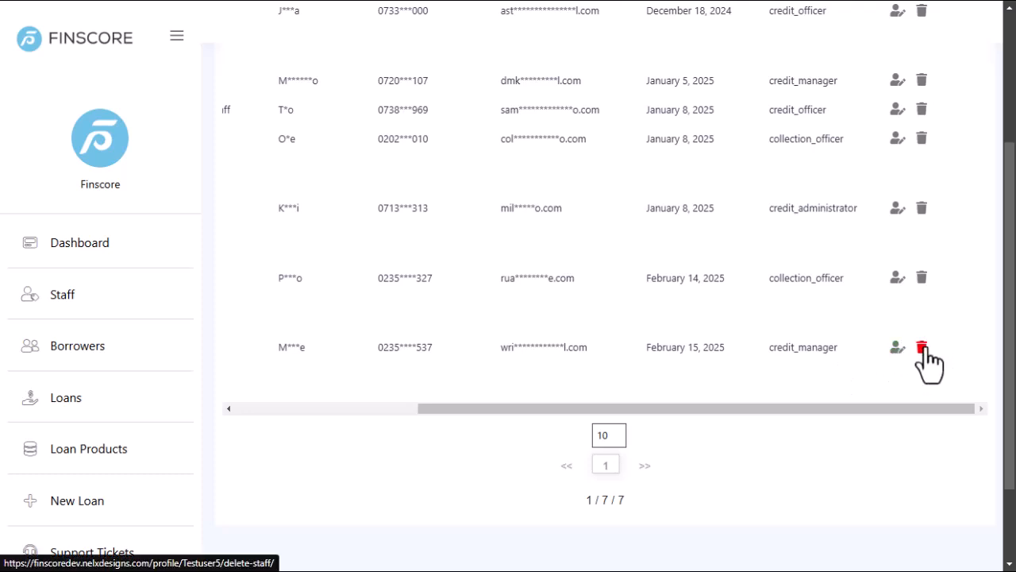
mouse_move(3, 326)
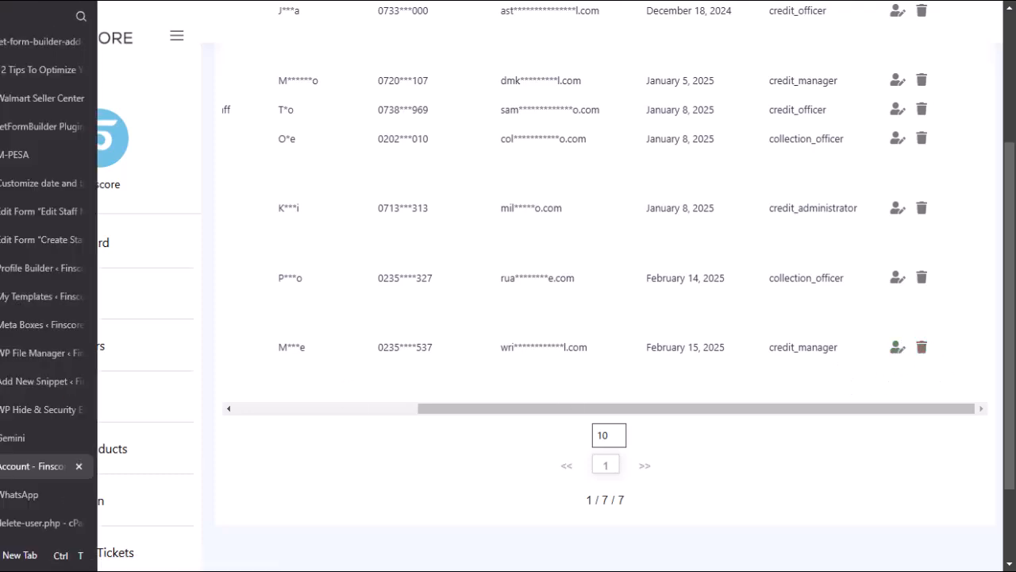
Browse the My Templates admin page, then open JetEngine's listing items list.
left_click(25, 296)
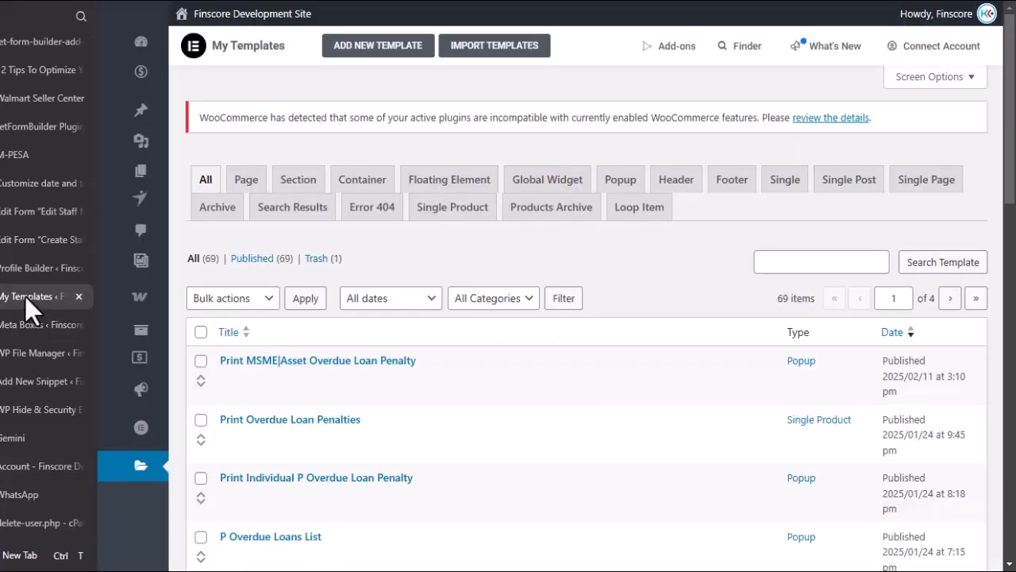
scroll(109, 301, "down", 5)
scroll(111, 309, "down", 4)
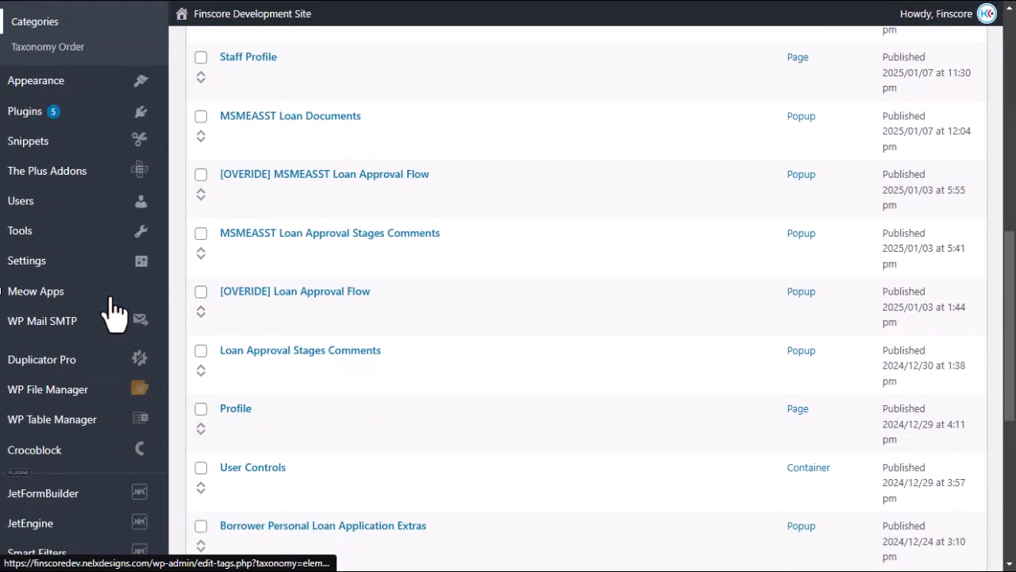
scroll(111, 309, "down", 1)
mouse_move(68, 397)
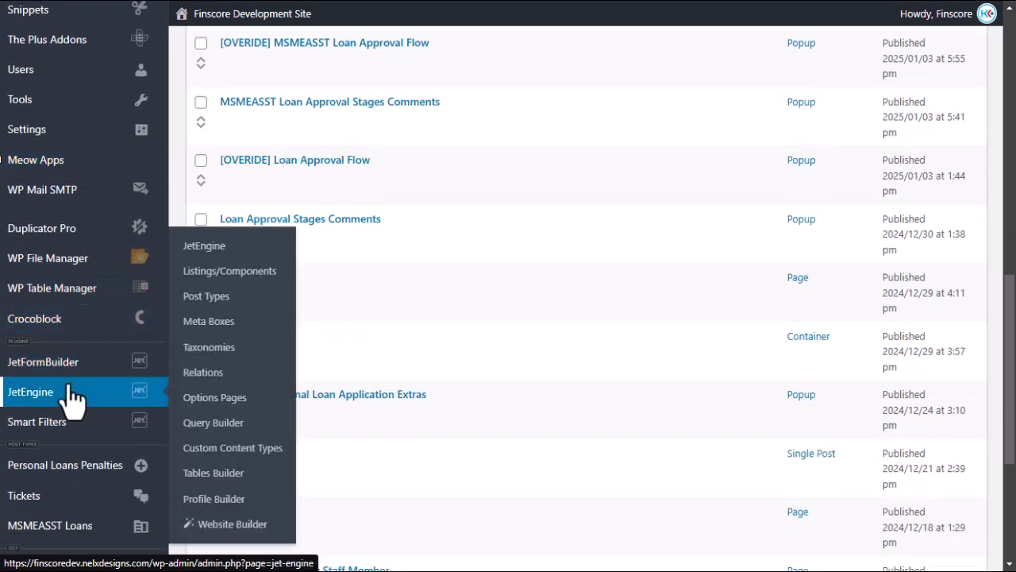
left_click(218, 274)
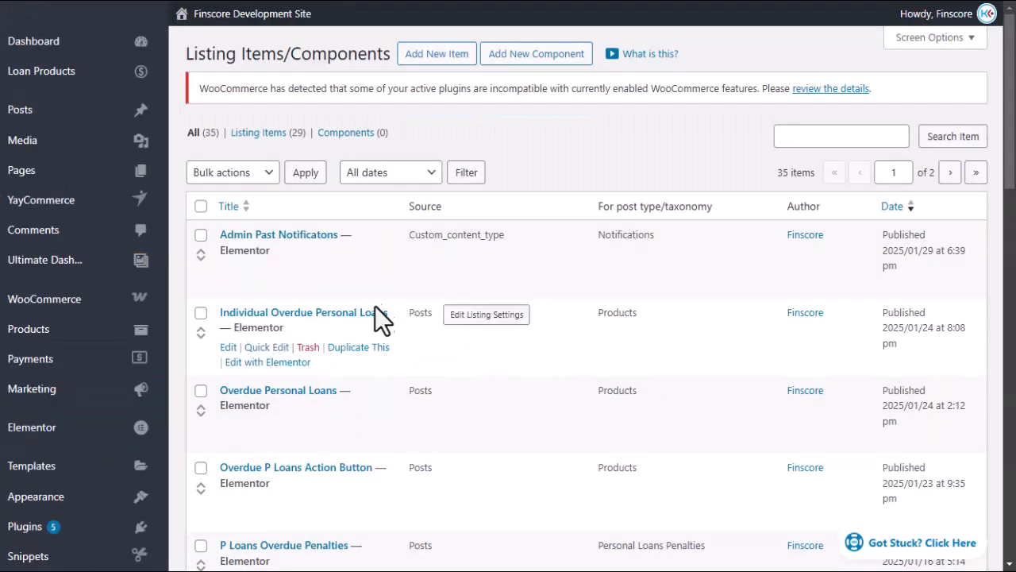
Switch to the meta box editor tab and go to JetEngine > Tables Builder.
scroll(373, 318, "down", 2)
scroll(373, 327, "down", 2)
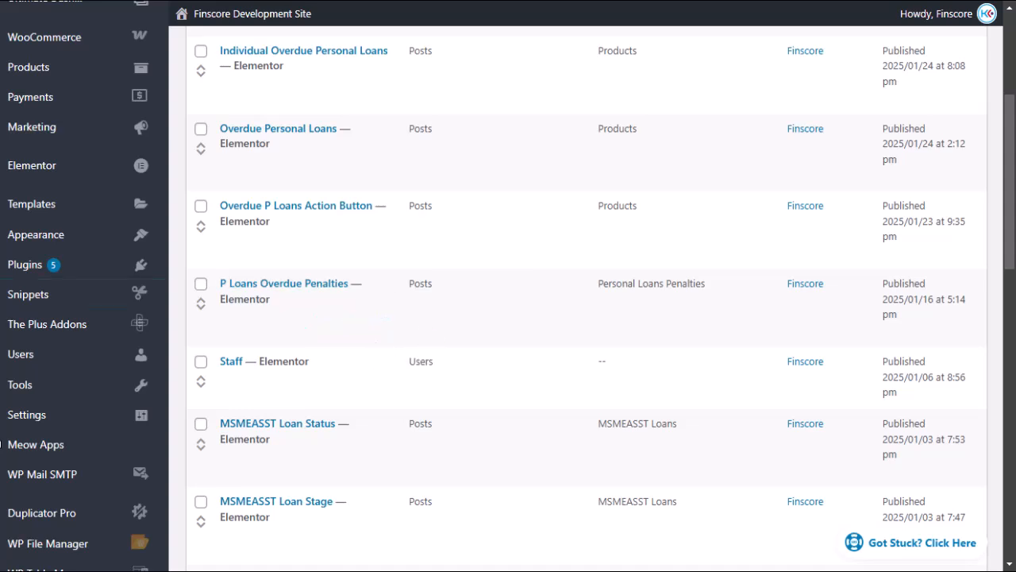
mouse_move(46, 272)
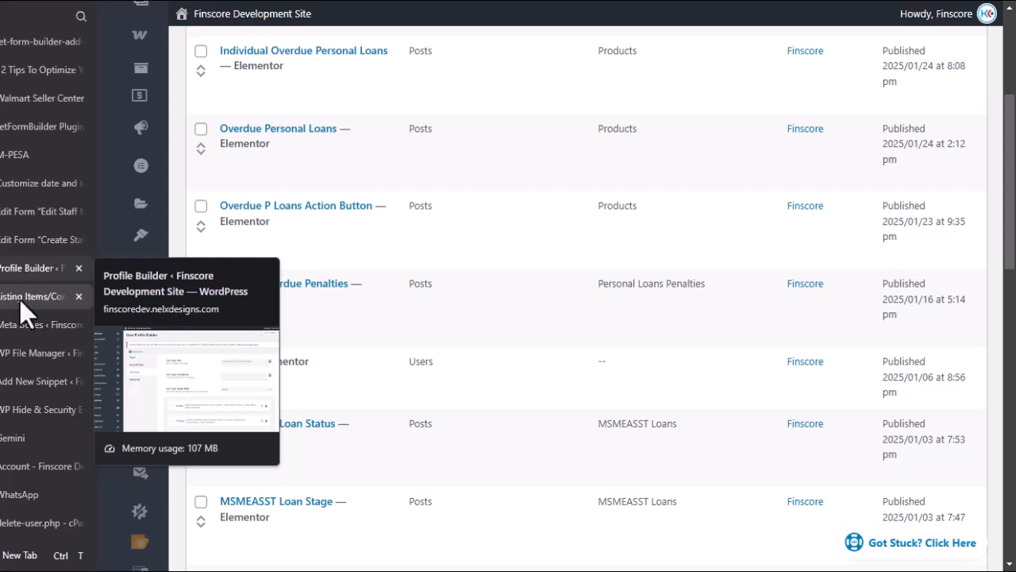
left_click(18, 325)
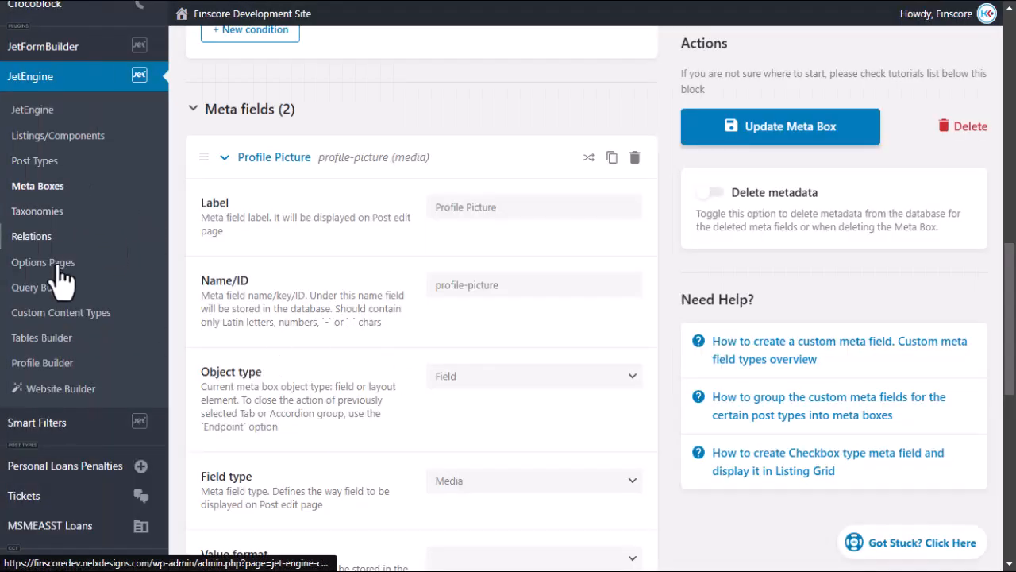
left_click(46, 347)
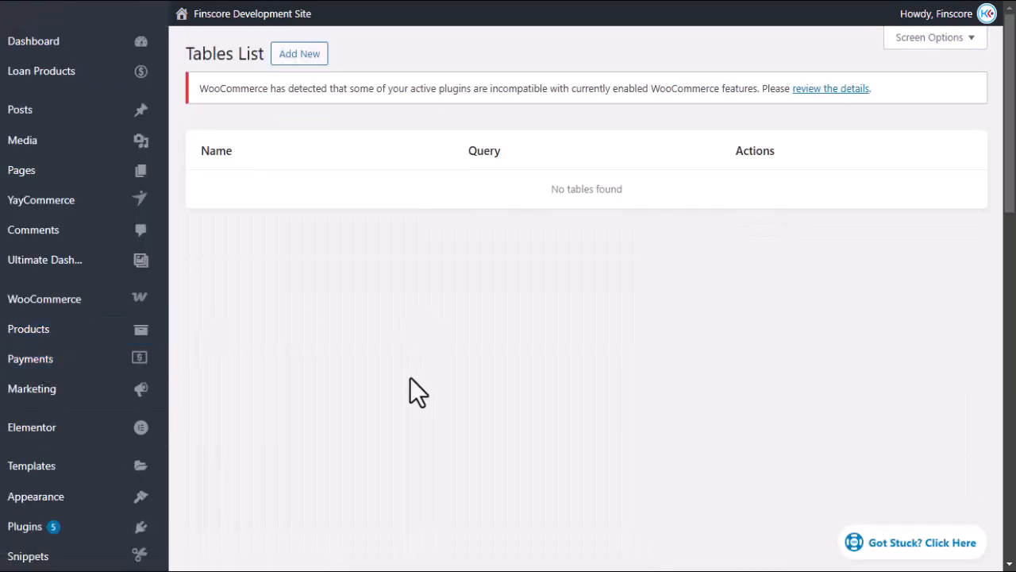
Verify the Staff Members table's Action column uses the Staff template, then return to listing items.
left_click(235, 481)
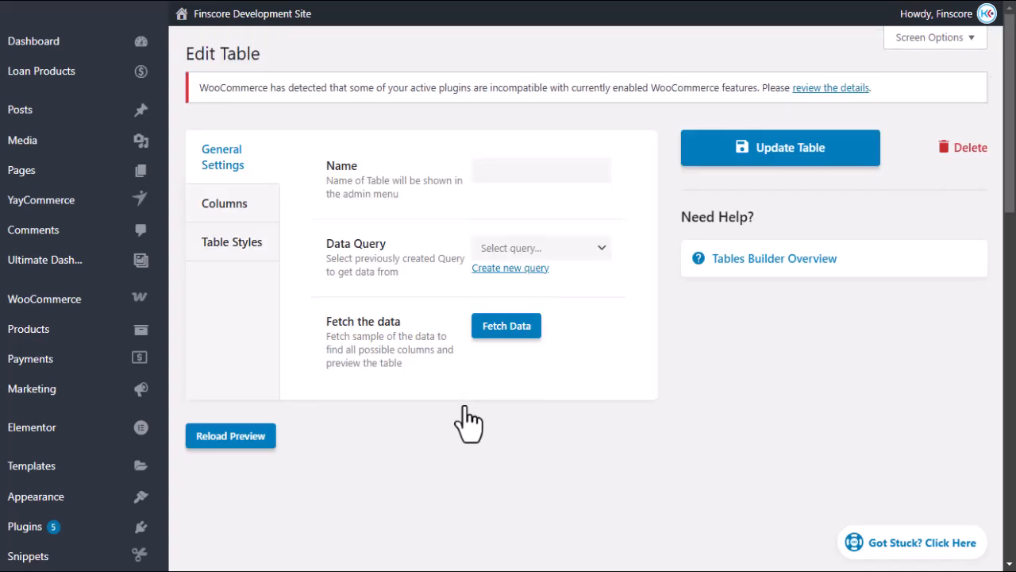
left_click(226, 210)
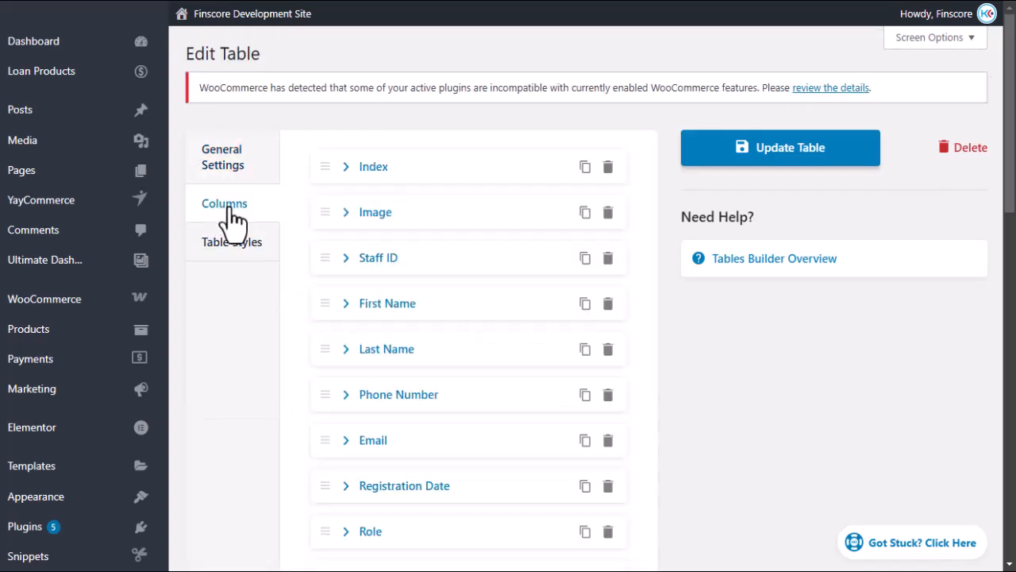
scroll(301, 304, "down", 3)
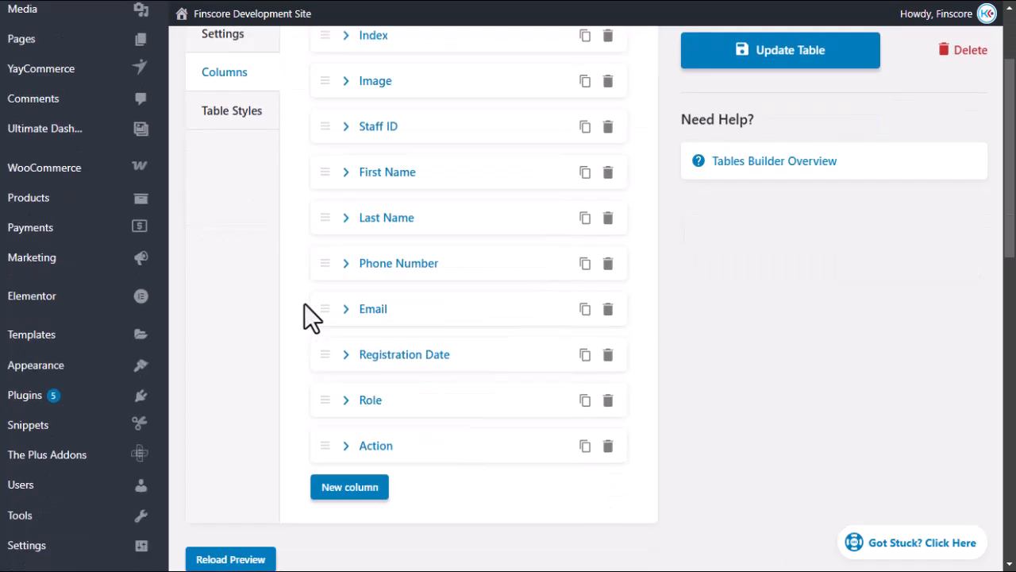
scroll(304, 260, "up", 4)
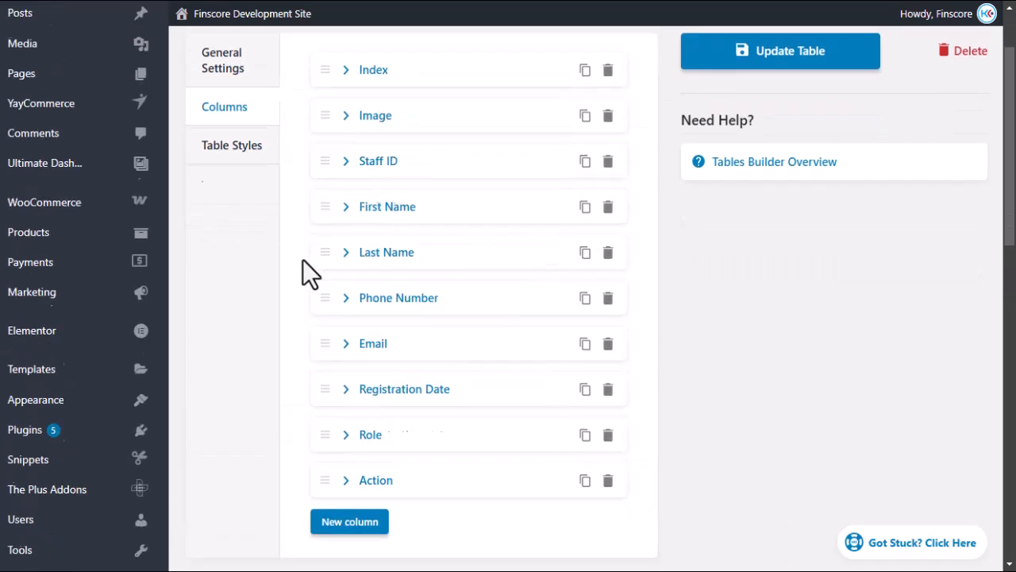
scroll(310, 281, "down", 3)
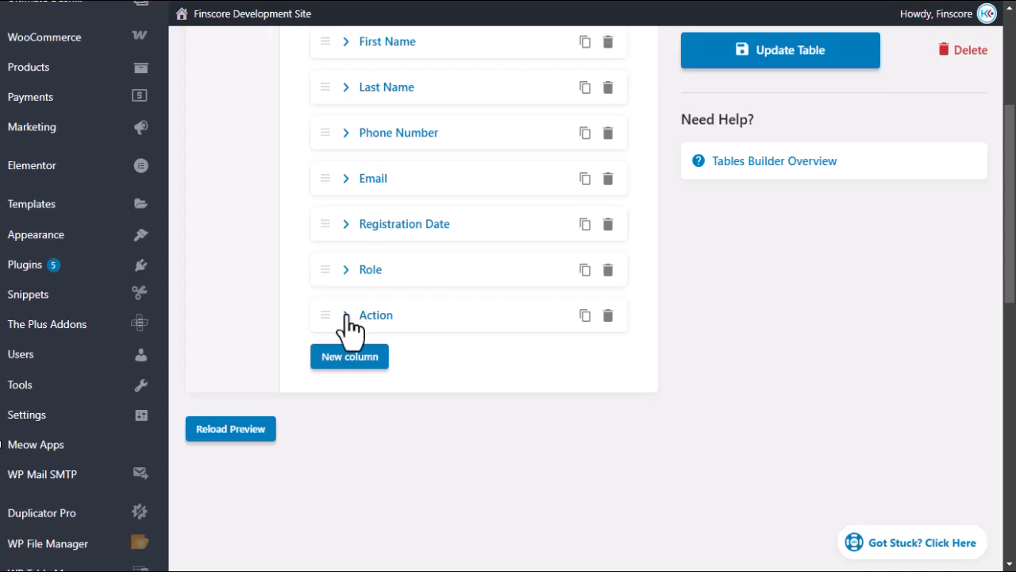
left_click(351, 316)
scroll(334, 356, "down", 2)
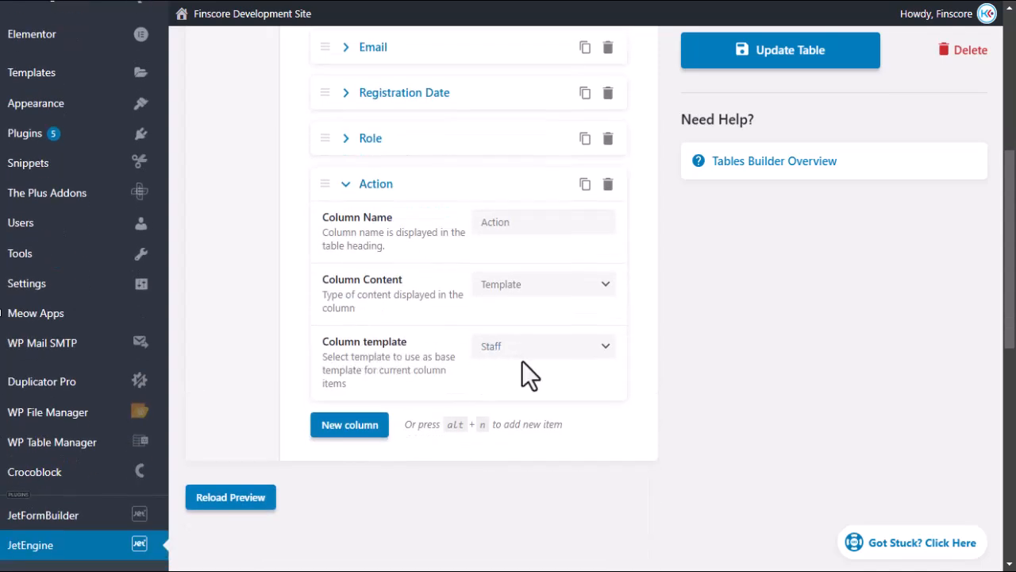
mouse_move(11, 317)
left_click(13, 296)
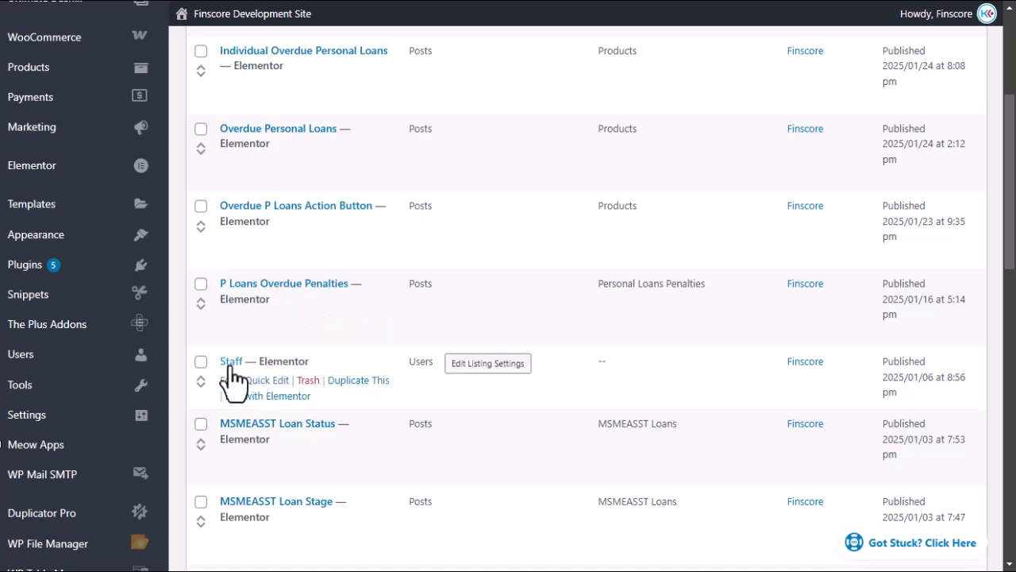
Edit the Staff listing in Elementor, confirm its Users source, and select the trash icon.
left_click(275, 401)
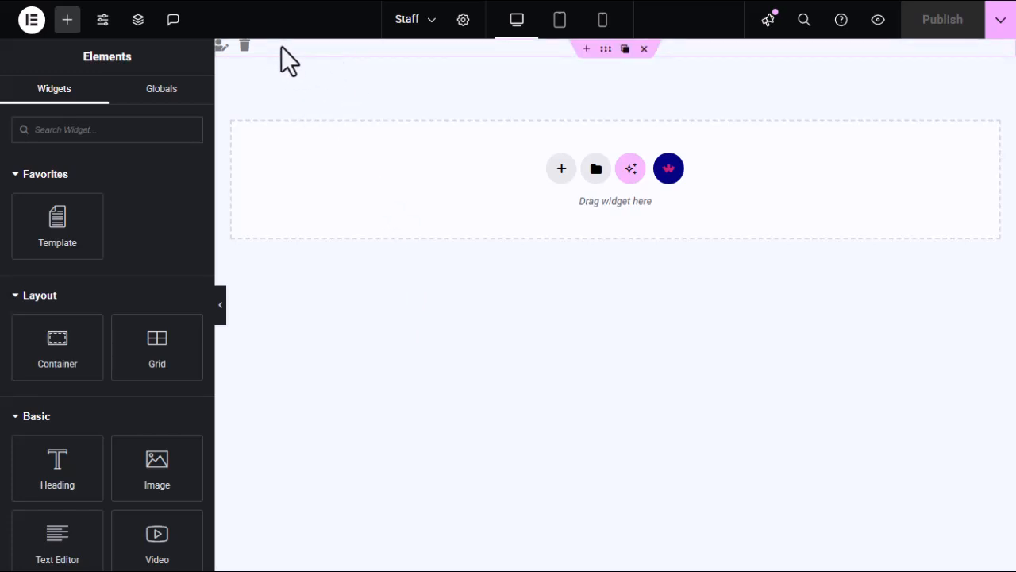
left_click(464, 21)
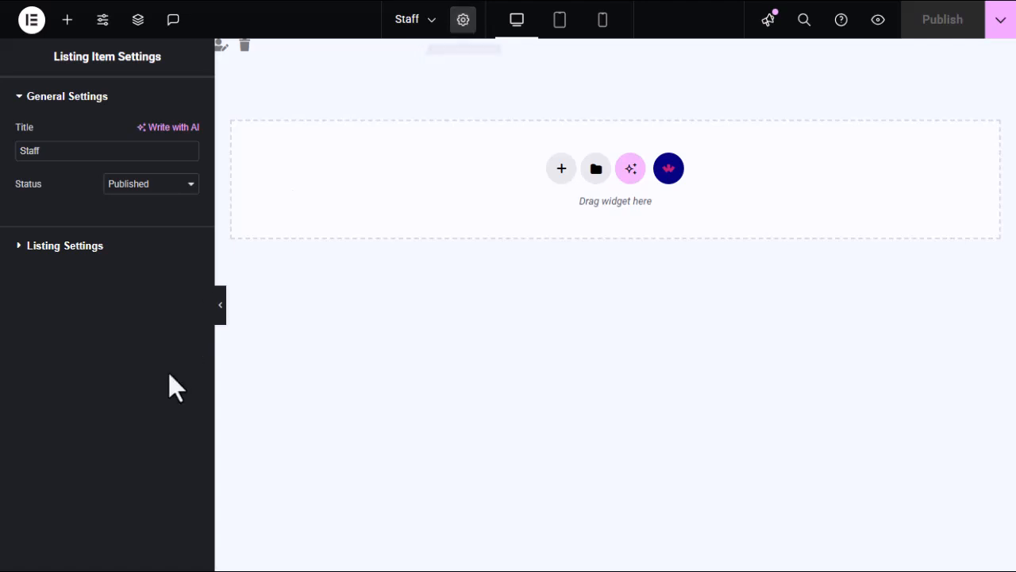
left_click(23, 247)
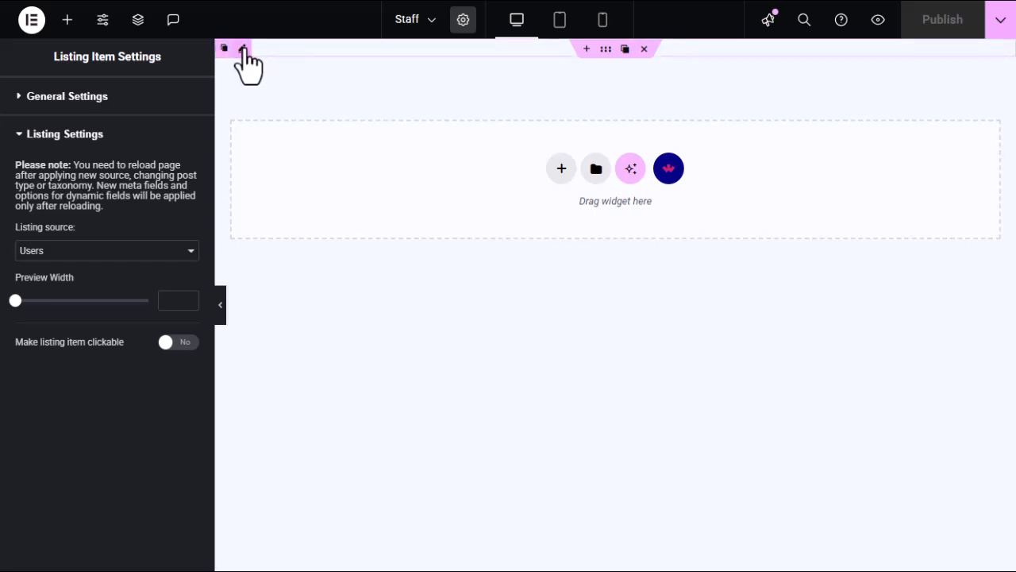
left_click(244, 49)
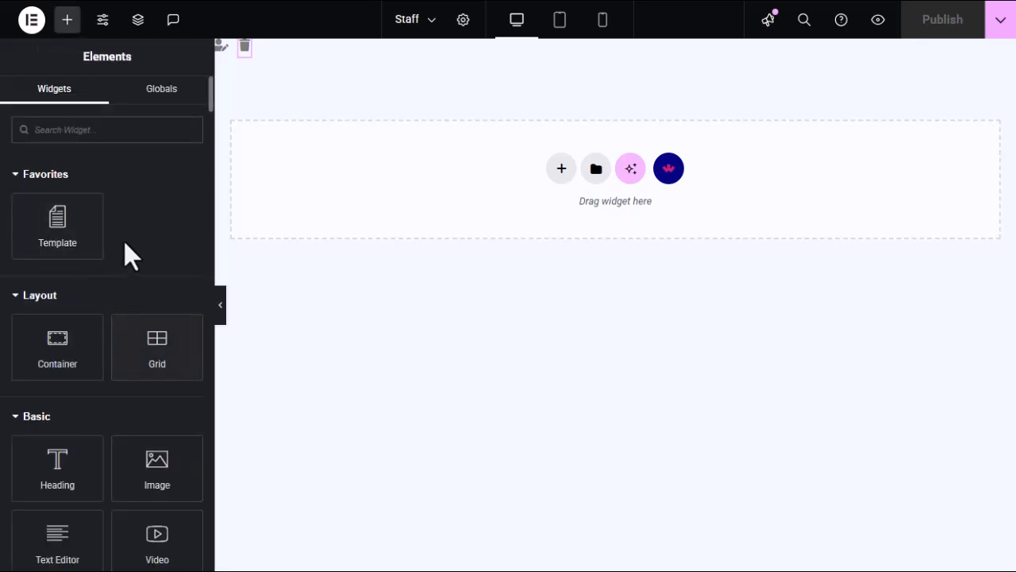
Add a top Icon widget linked to Profile Page URL, then open the trash icon's link settings.
scroll(111, 350, "down", 3)
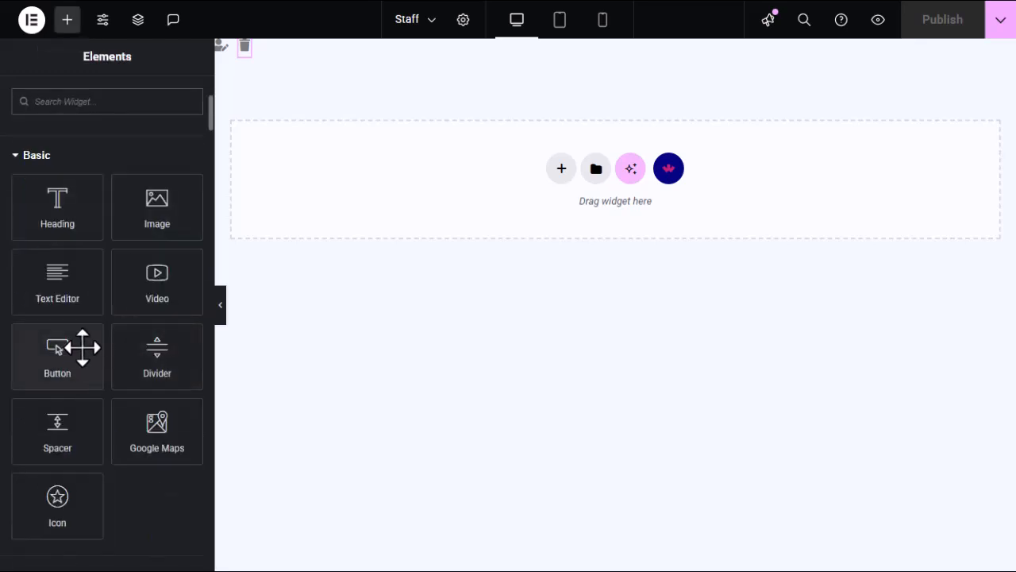
scroll(82, 347, "down", 3)
left_click_drag(57, 238, 541, 176)
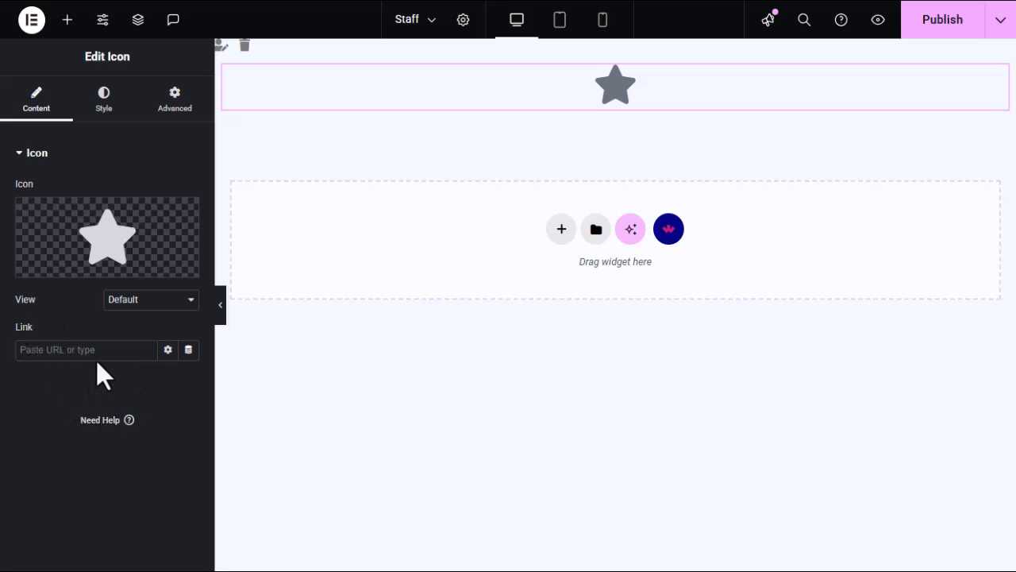
left_click(189, 350)
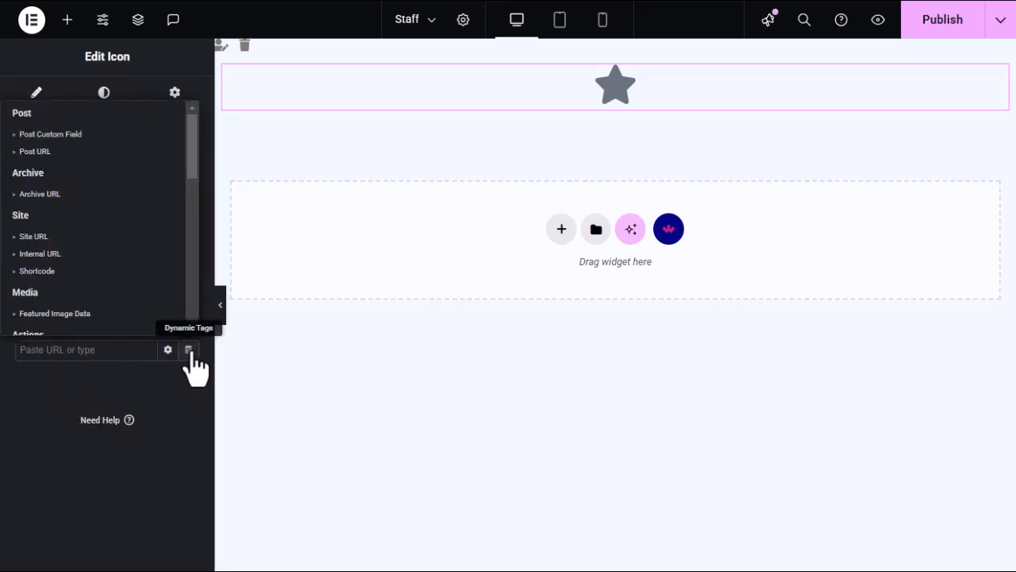
scroll(76, 214, "down", 2)
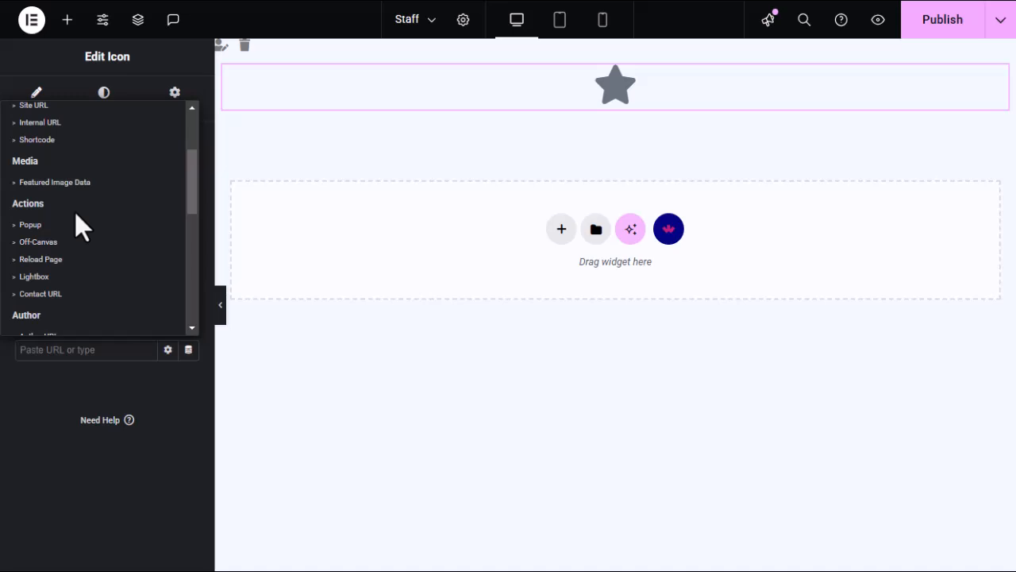
scroll(75, 212, "down", 5)
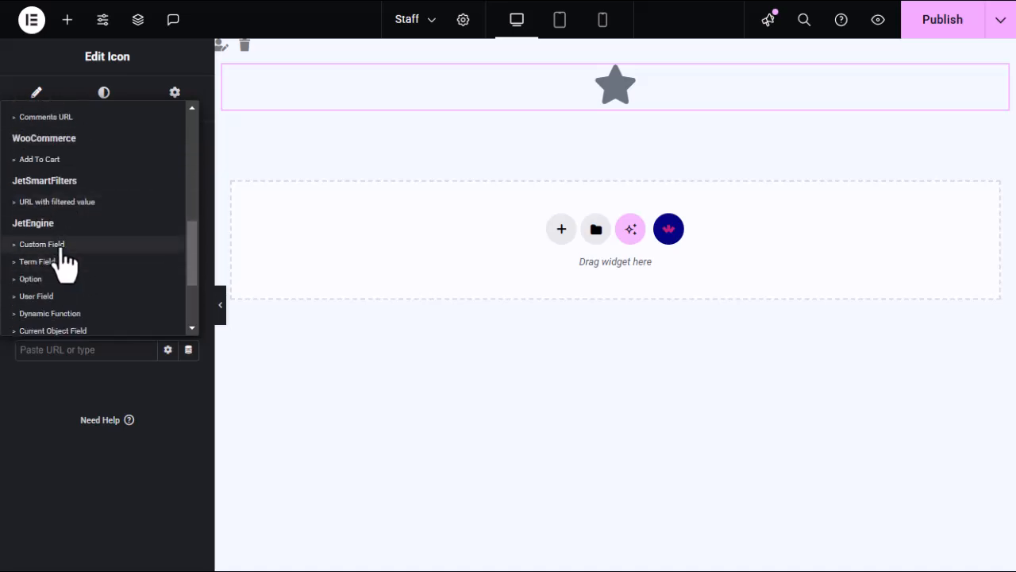
scroll(47, 258, "down", 3)
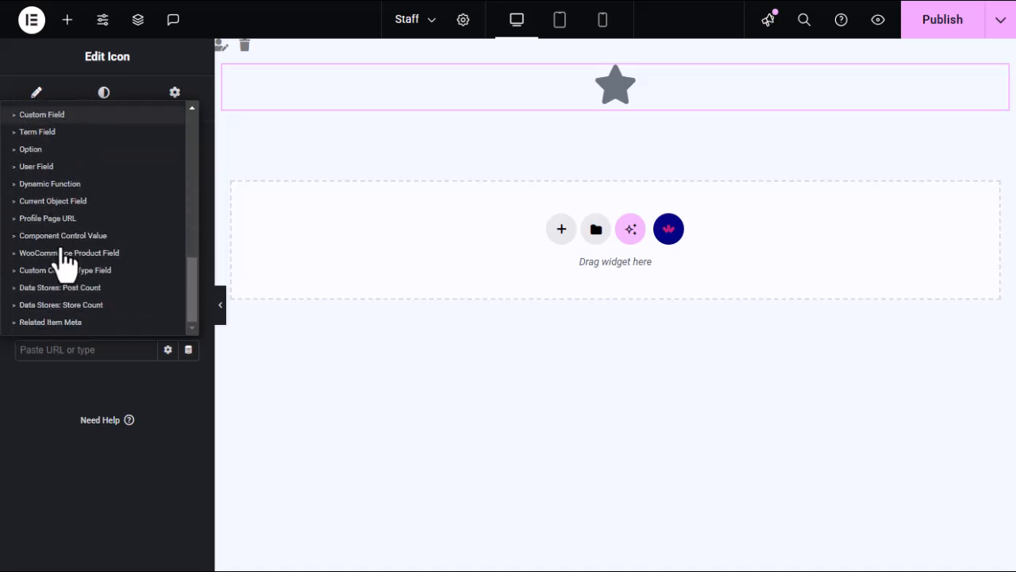
left_click(31, 219)
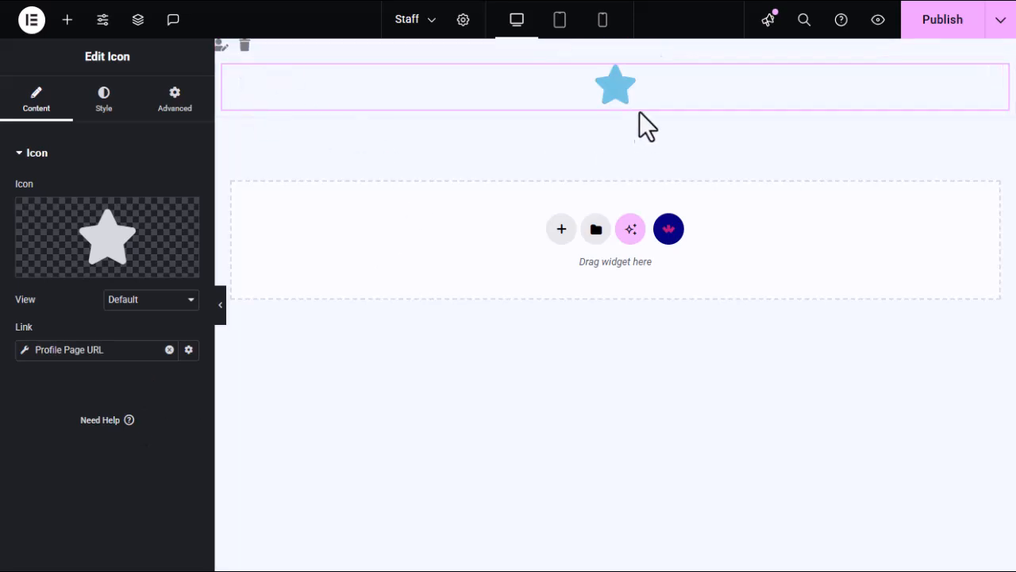
left_click(247, 49)
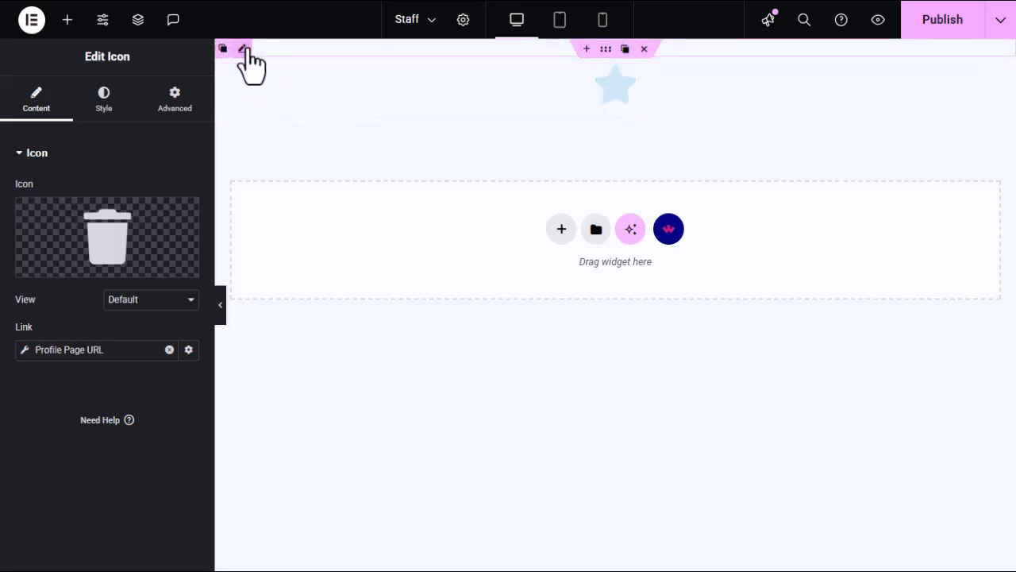
left_click(24, 353)
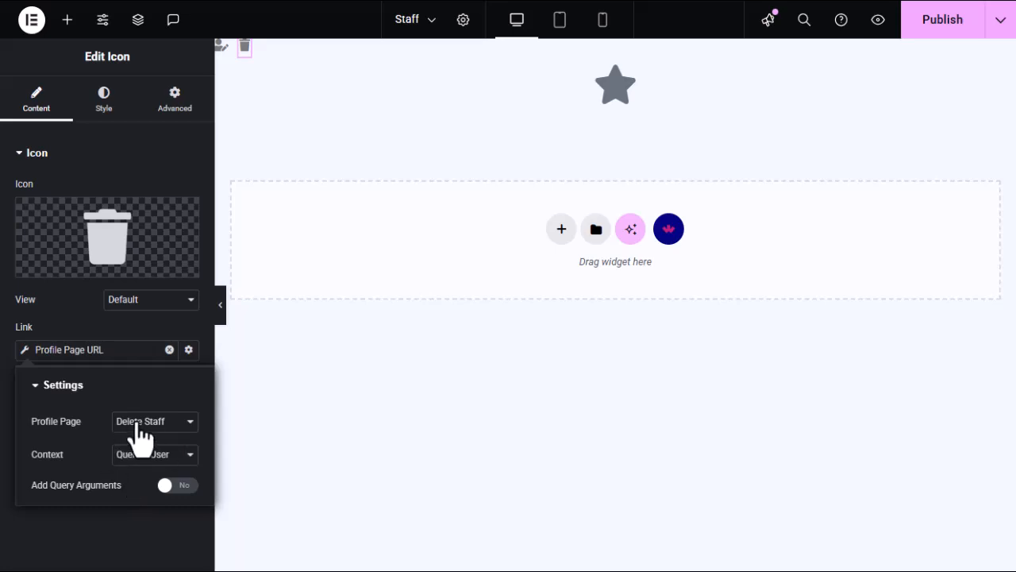
Check the Delete Staff page's delete-staff slug in Profile Builder, then return to the Elementor Staff tab.
mouse_move(4, 238)
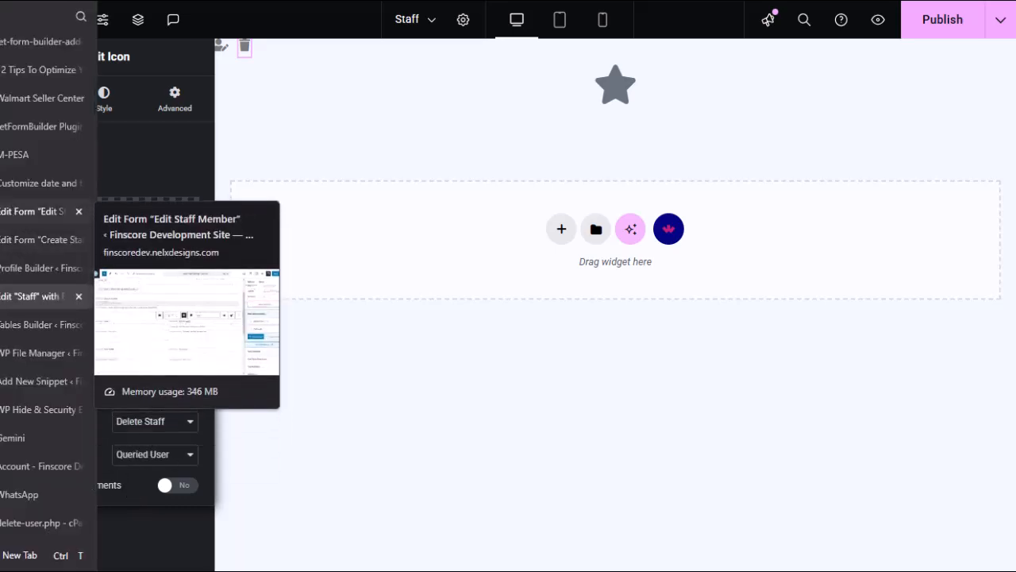
left_click(4, 270)
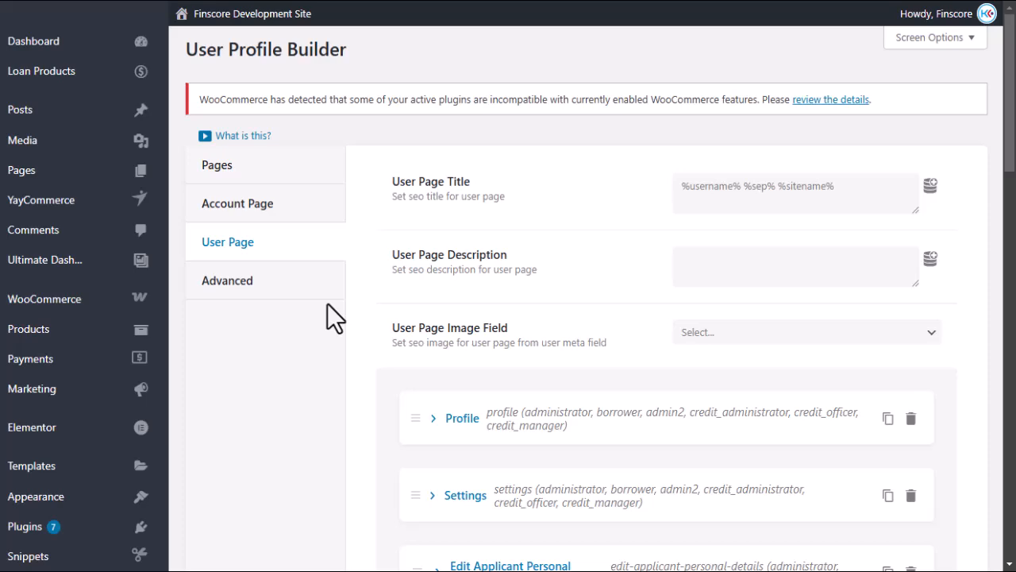
scroll(500, 381, "down", 7)
scroll(431, 317, "down", 5)
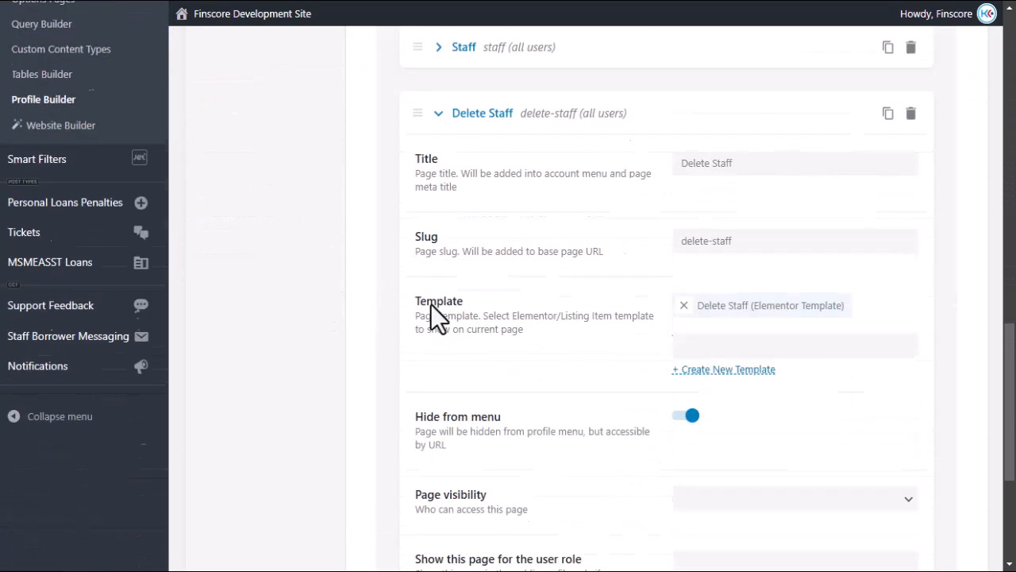
scroll(438, 329, "up", 1)
scroll(539, 341, "down", 2)
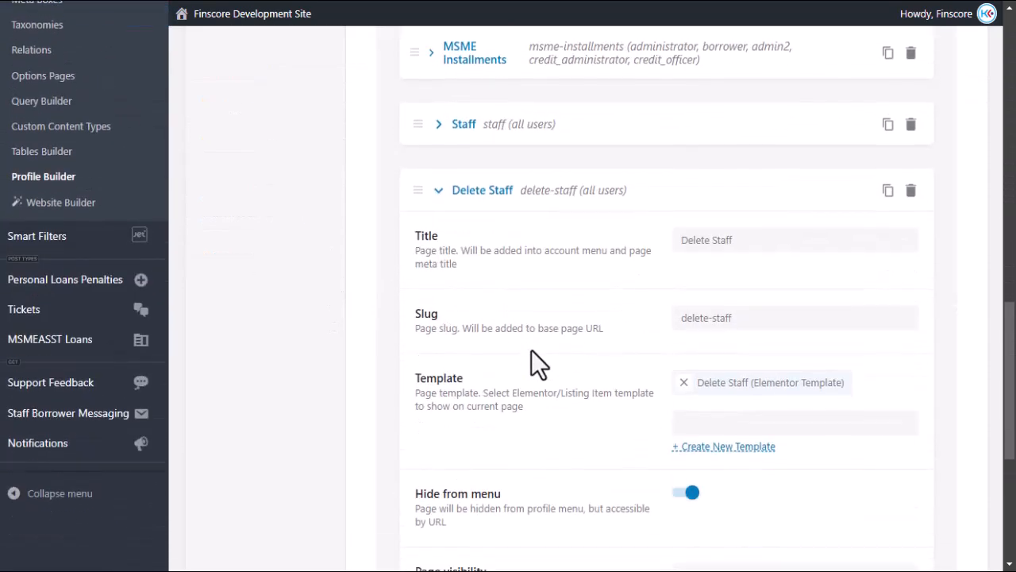
triple_click(742, 318)
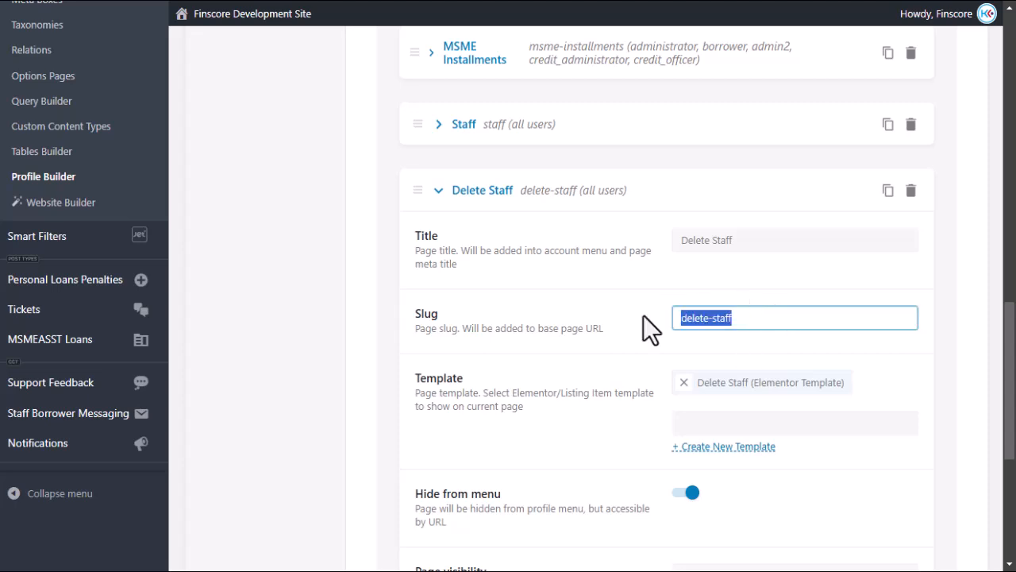
mouse_move(2, 329)
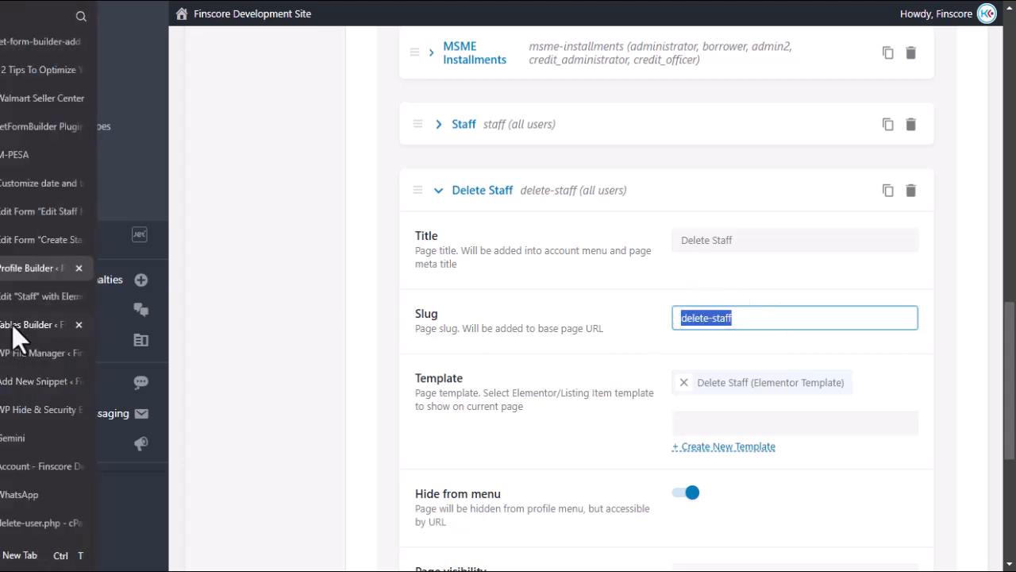
left_click(20, 300)
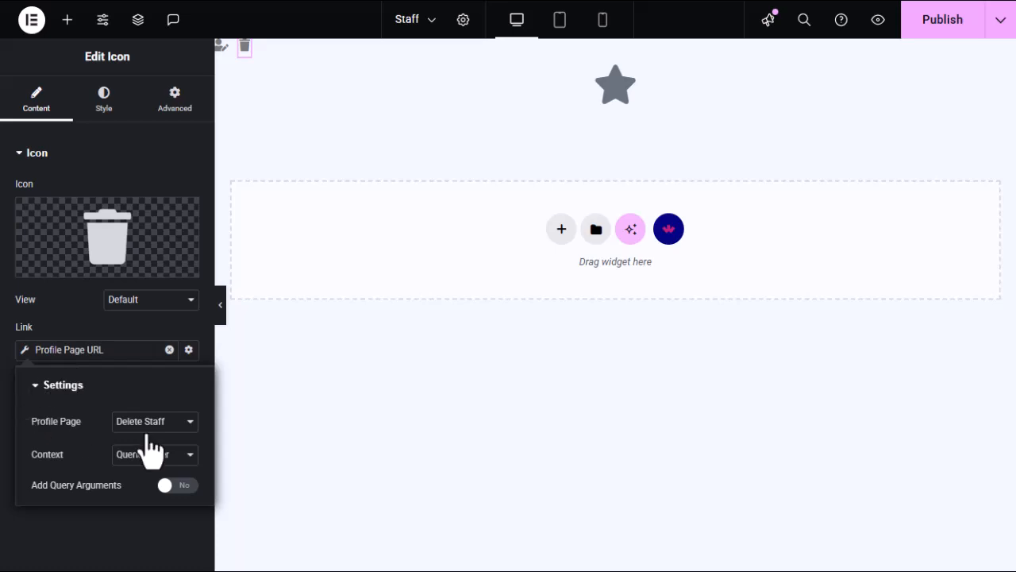
Choose Delete Staff as the trash icon's Profile Page and keep the Queried User context.
left_click(181, 430)
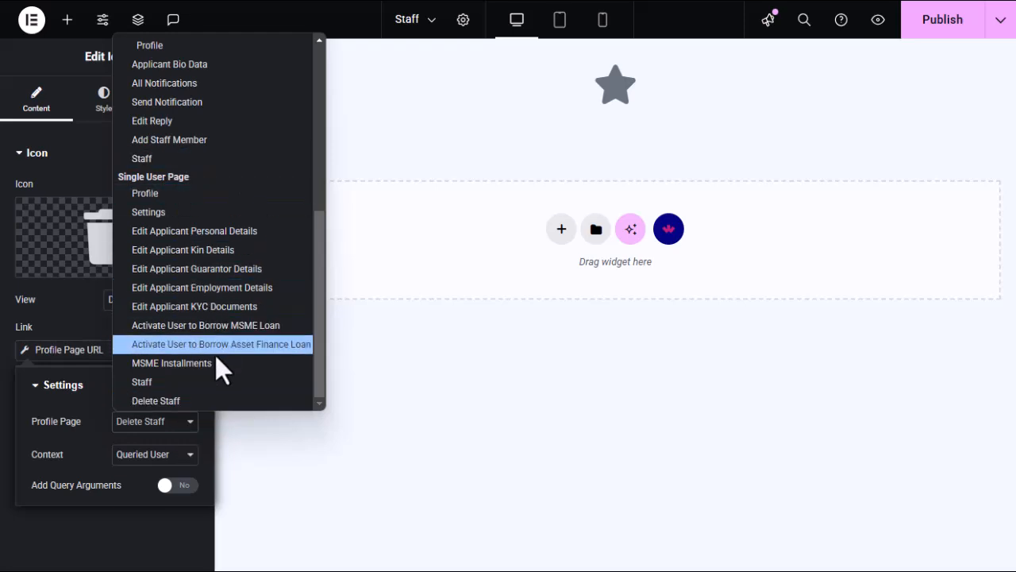
left_click(157, 401)
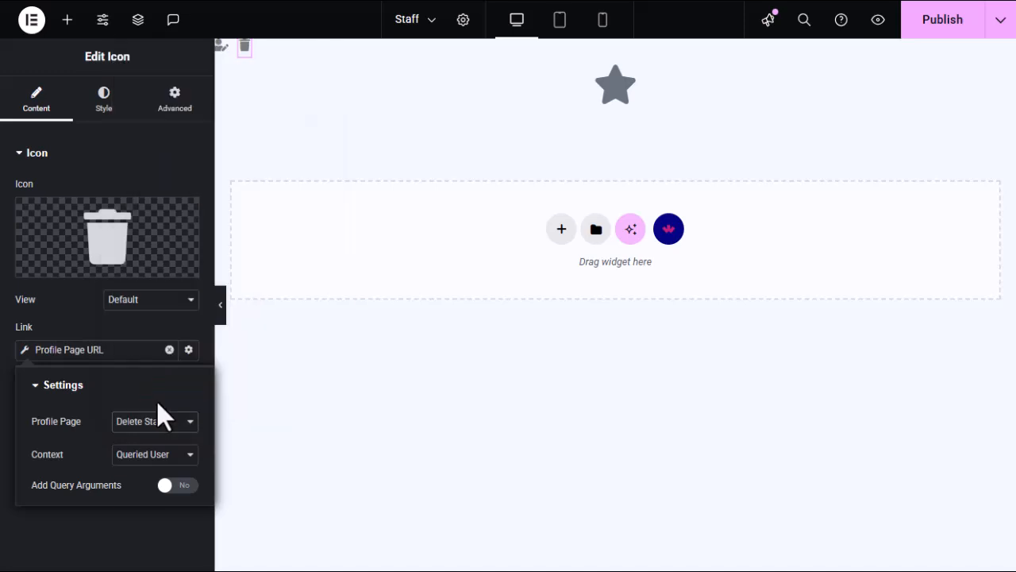
left_click(179, 460)
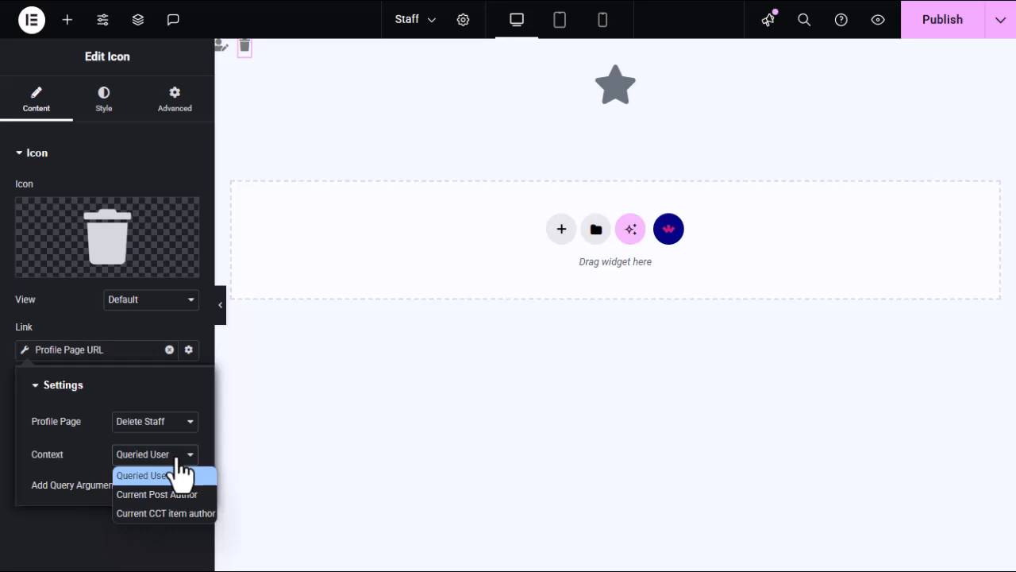
left_click(181, 474)
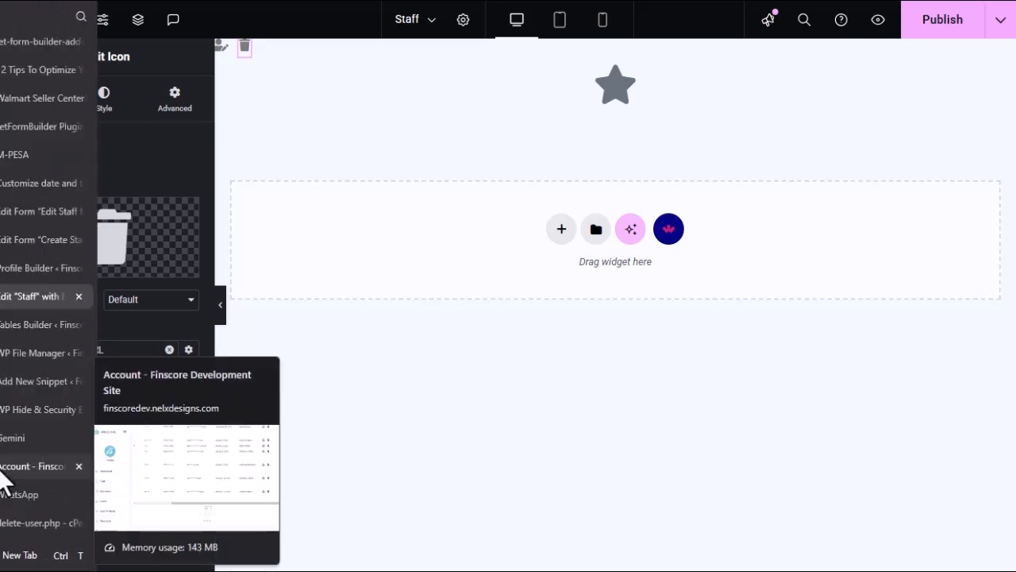
left_click(4, 468)
scroll(595, 334, "up", 2)
scroll(538, 331, "down", 2)
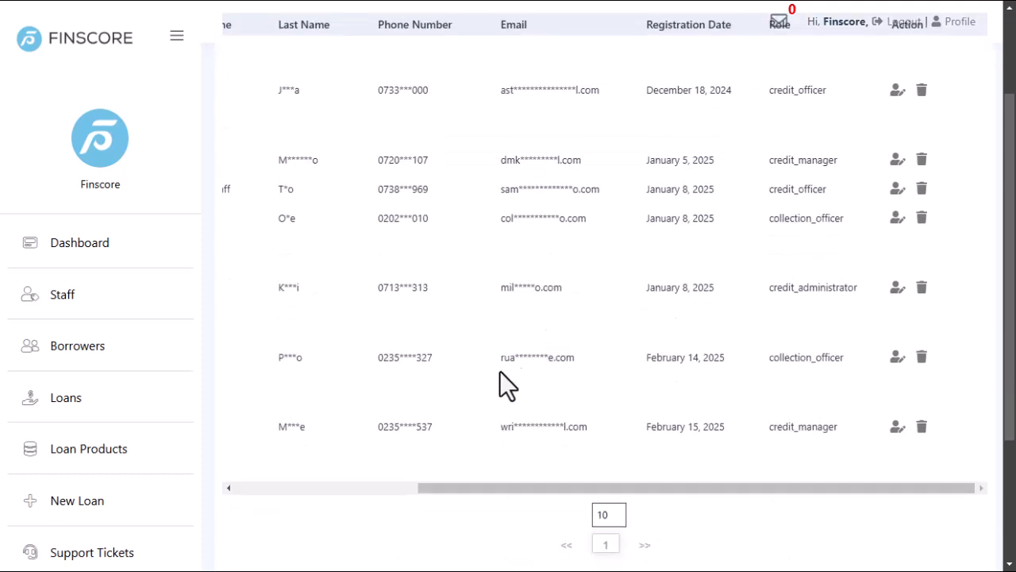
left_click_drag(765, 486, 490, 469)
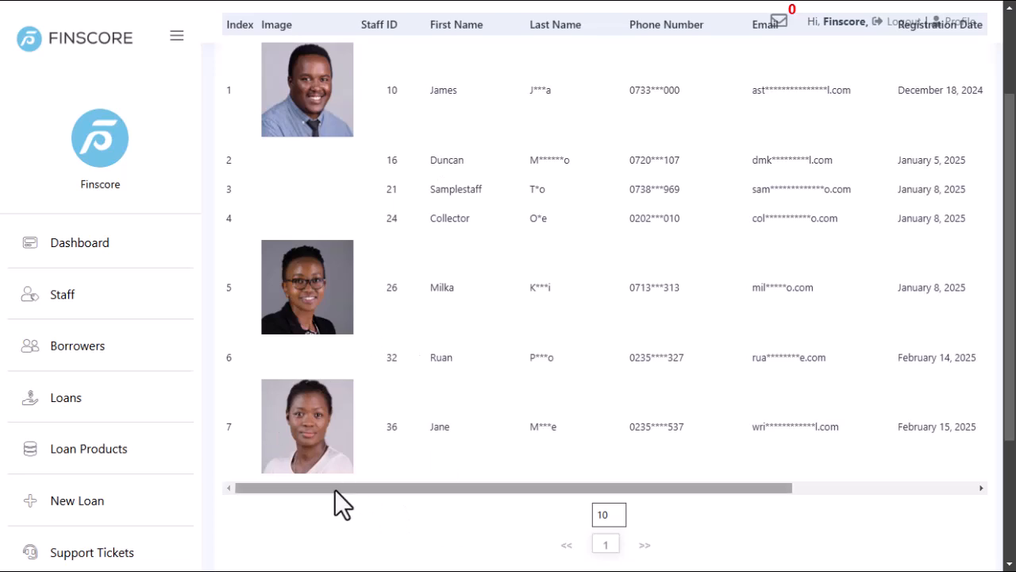
scroll(440, 447, "right", 3)
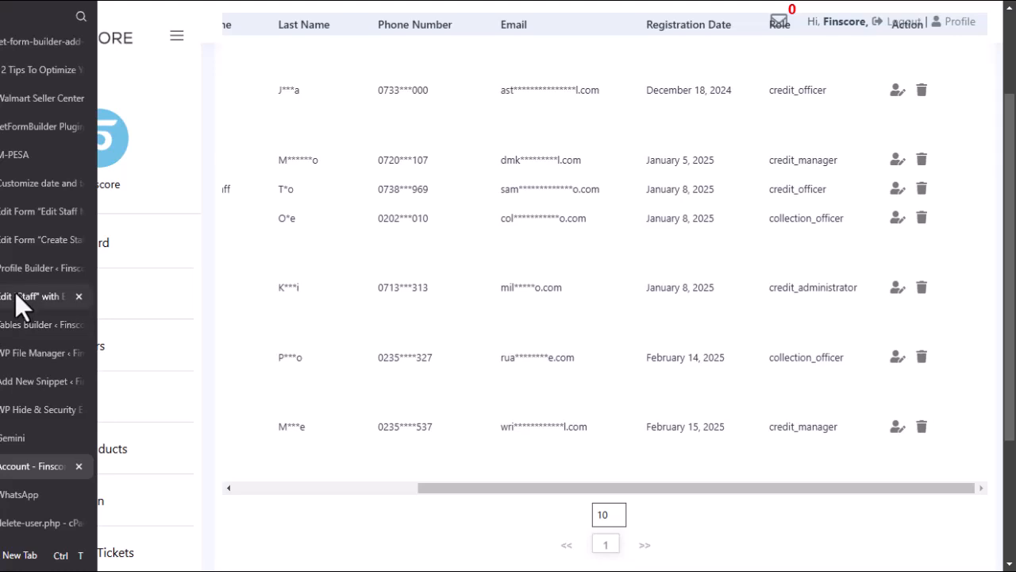
left_click(15, 293)
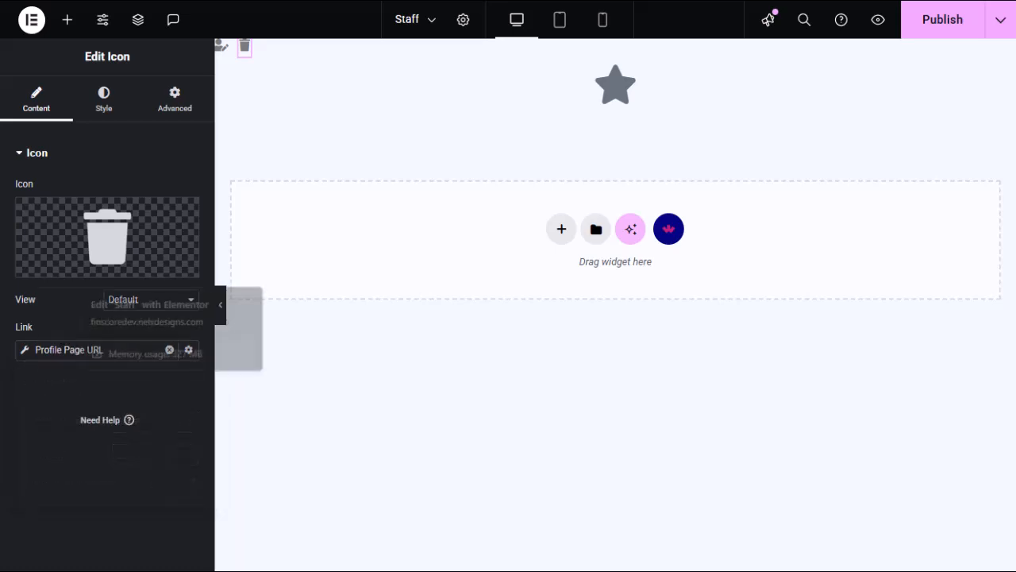
left_click(16, 468)
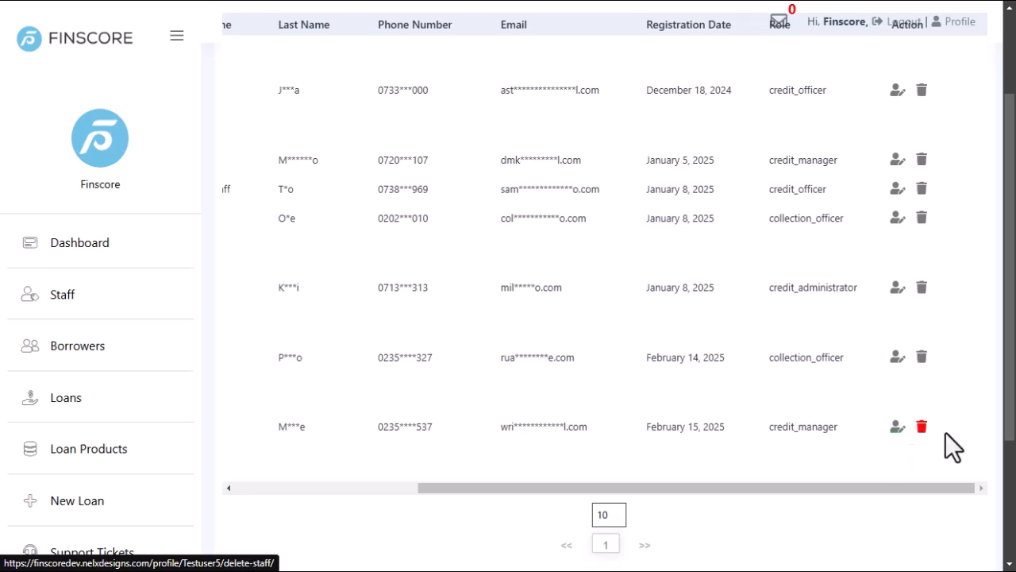
left_click_drag(716, 491, 281, 420)
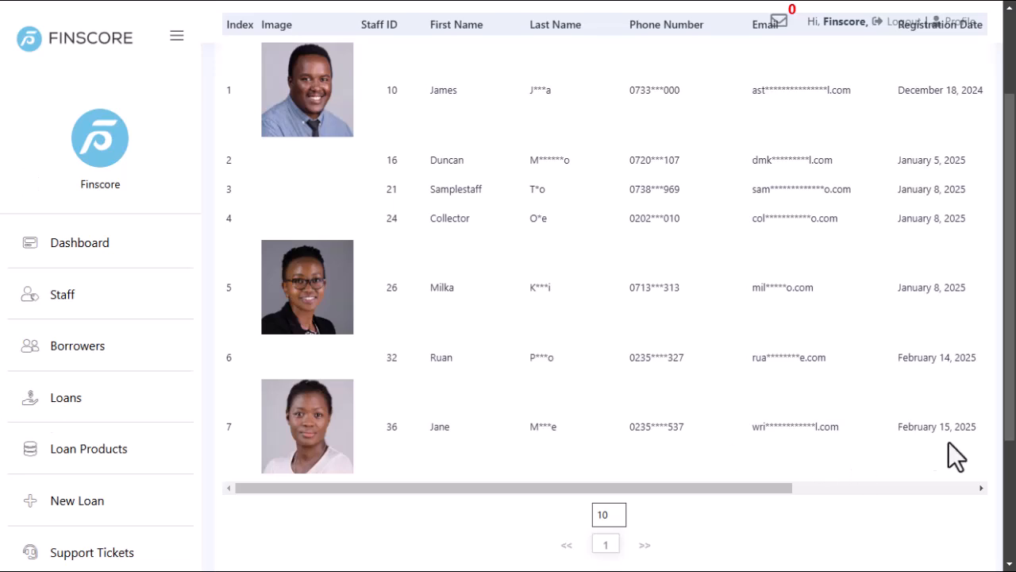
left_click_drag(525, 486, 962, 458)
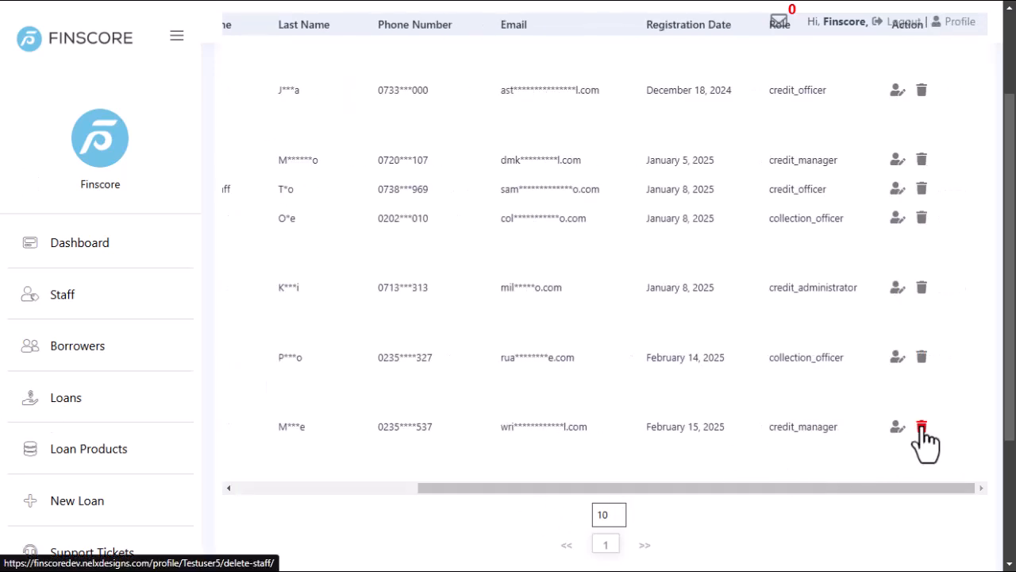
mouse_move(3, 352)
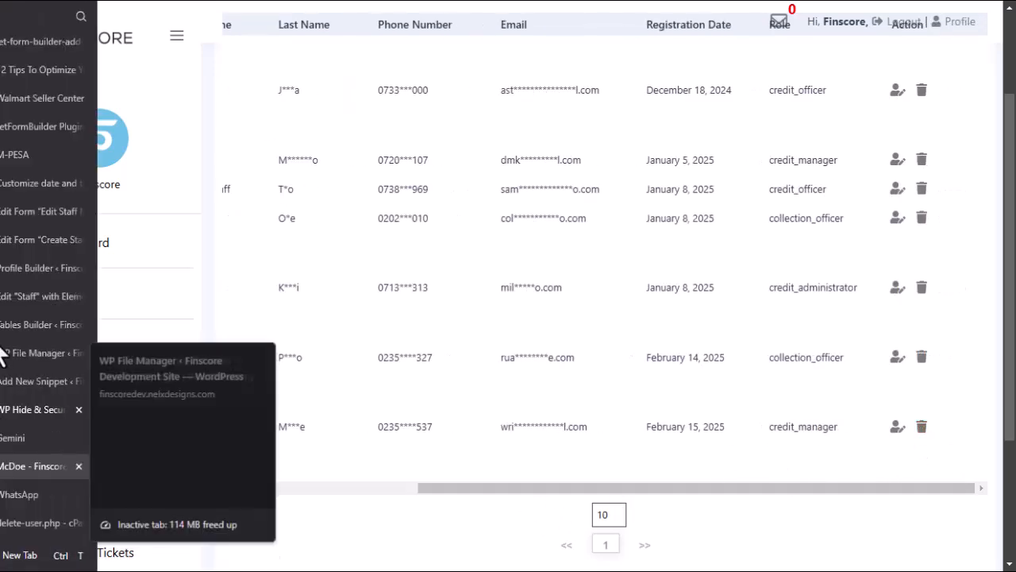
left_click(18, 296)
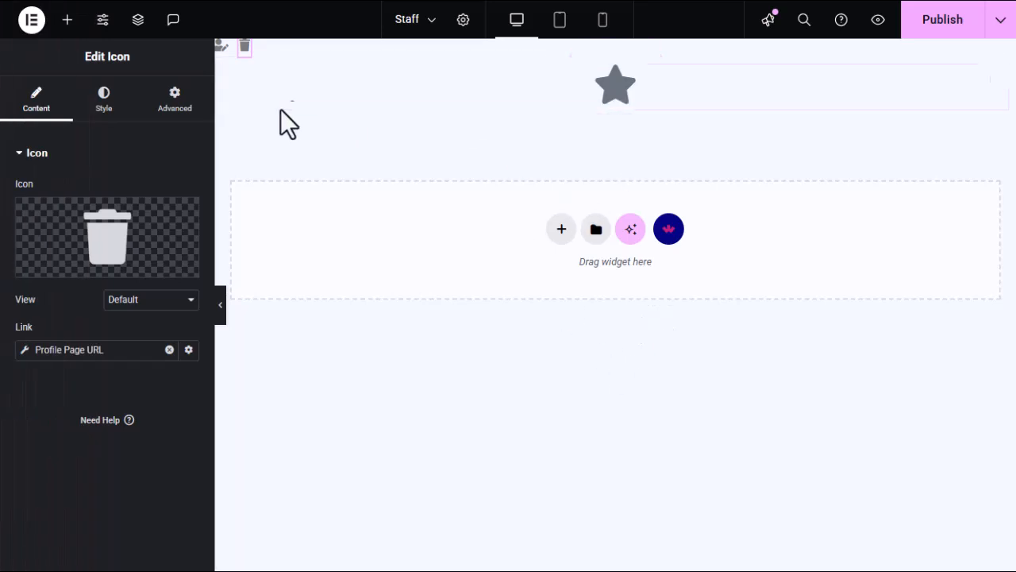
Select the edit icon and open its Profile Page URL settings showing Staff and Queried User.
left_click(222, 50)
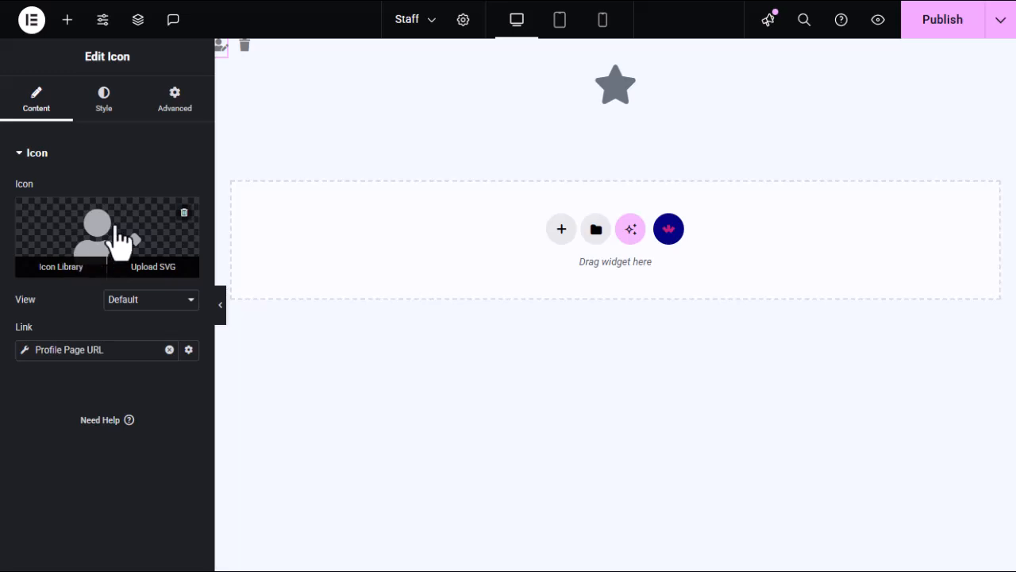
left_click(22, 354)
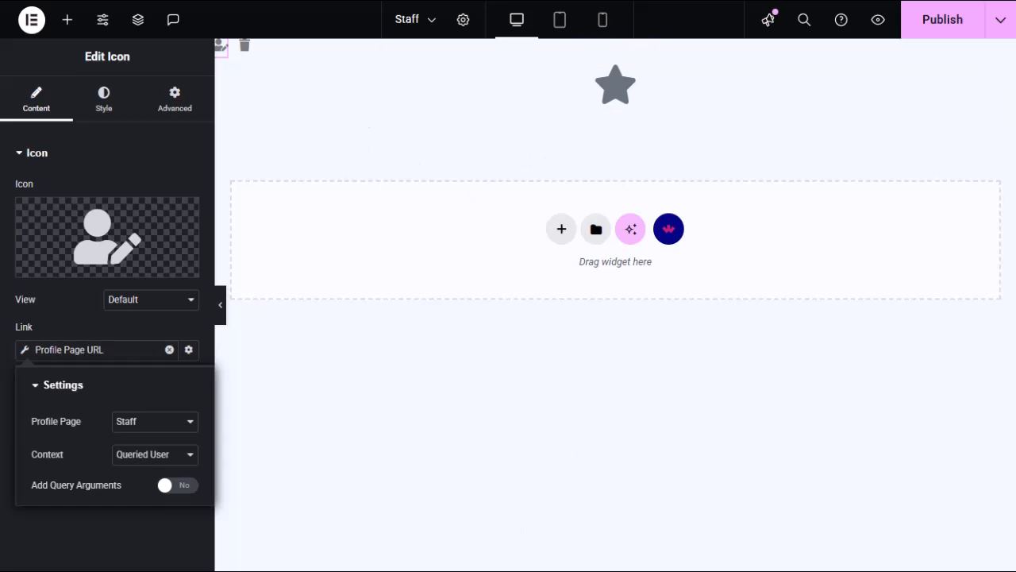
mouse_move(12, 317)
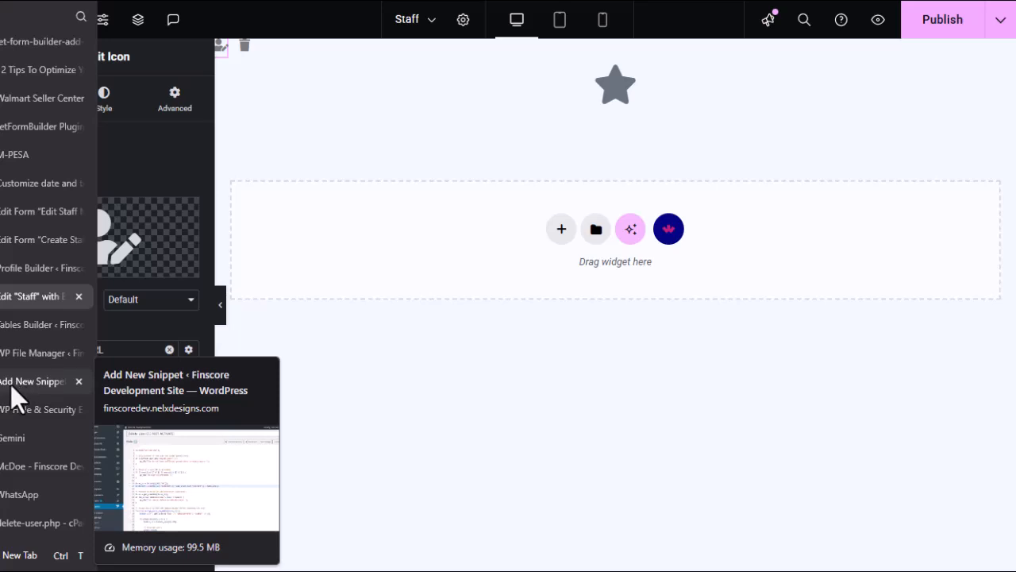
Log out of the second account via the Account window, then return to the delete-staff confirmation page.
left_click(13, 465)
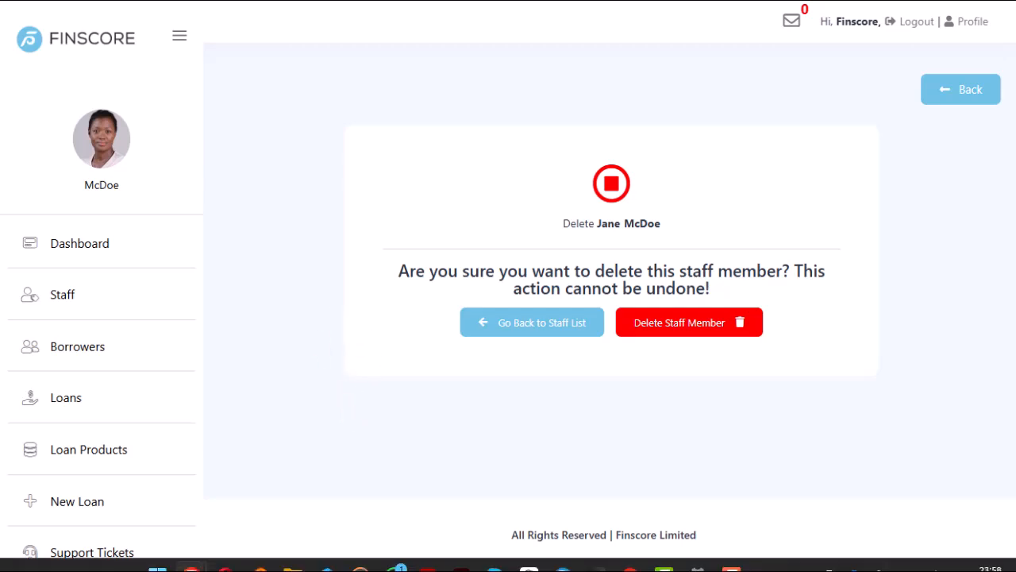
mouse_move(191, 553)
left_click(258, 464)
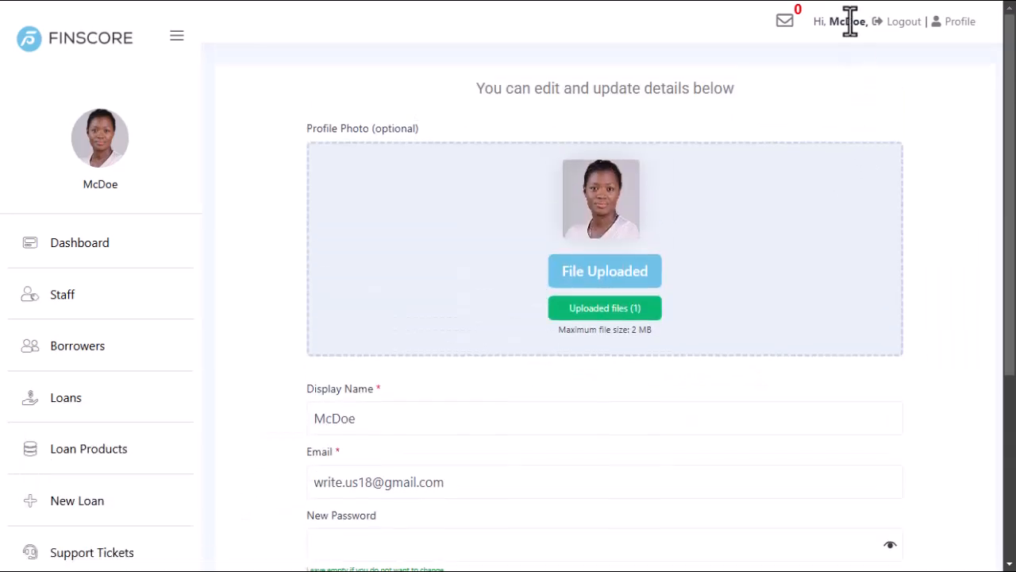
left_click(903, 24)
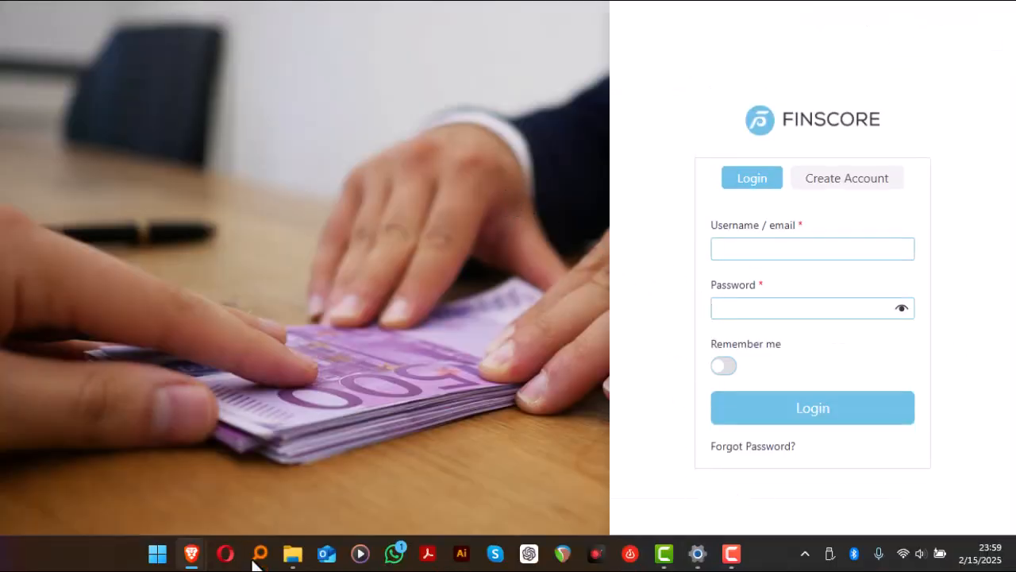
mouse_move(191, 553)
left_click(128, 484)
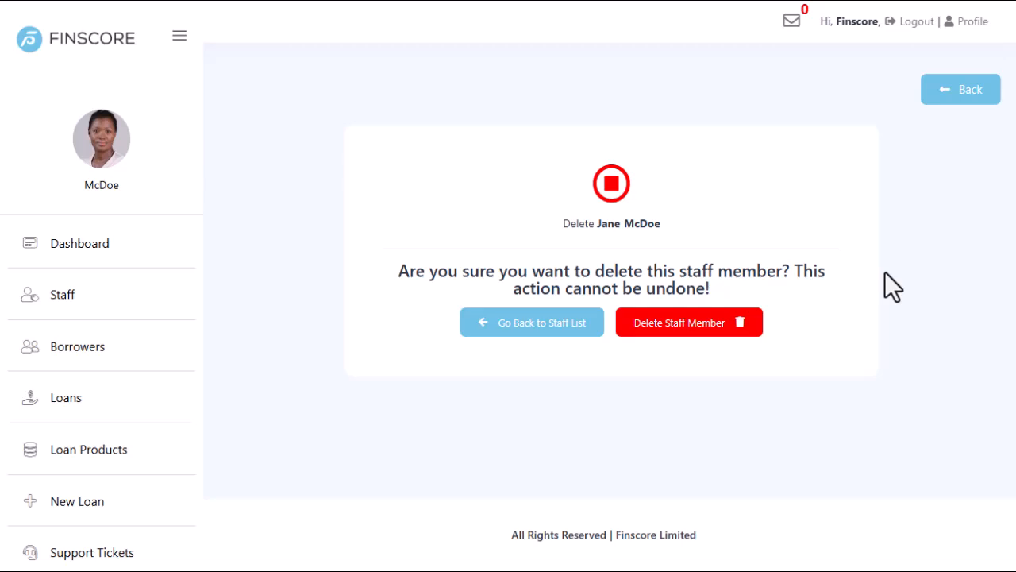
Confirm Delete Staff Member and check the Finscore Staff table now lists six members.
left_click(673, 337)
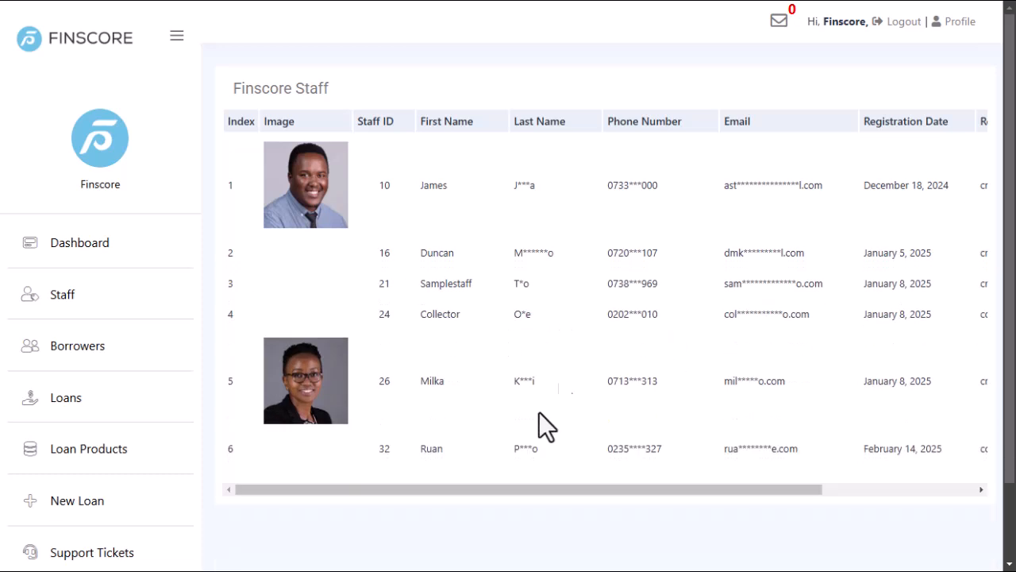
scroll(508, 397, "down", 2)
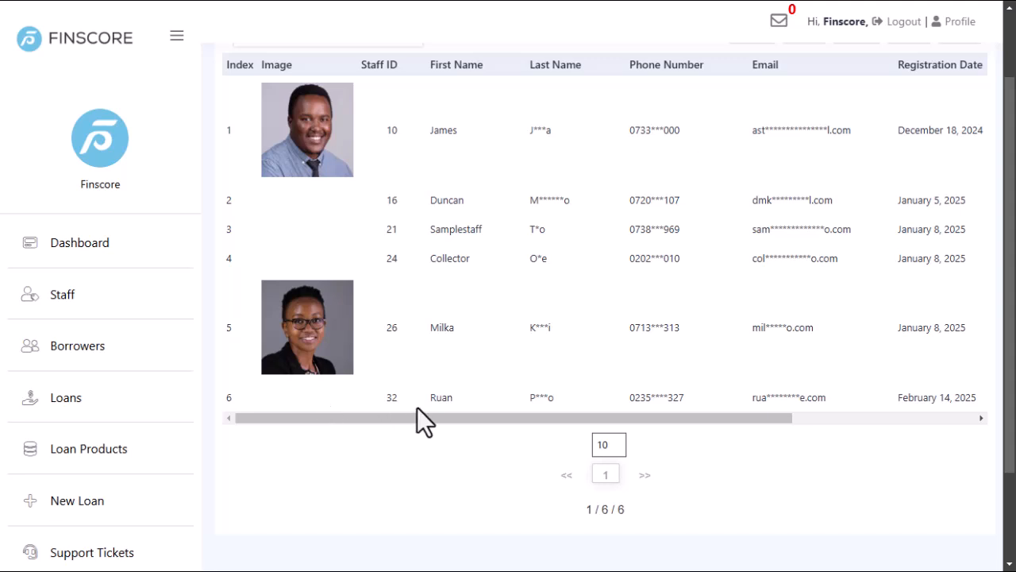
scroll(465, 449, "up", 2)
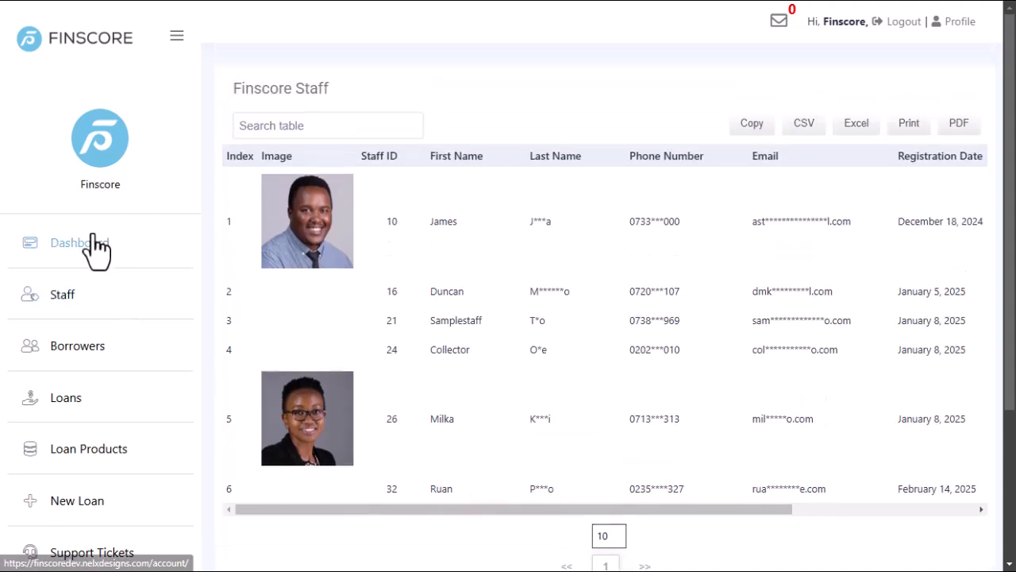